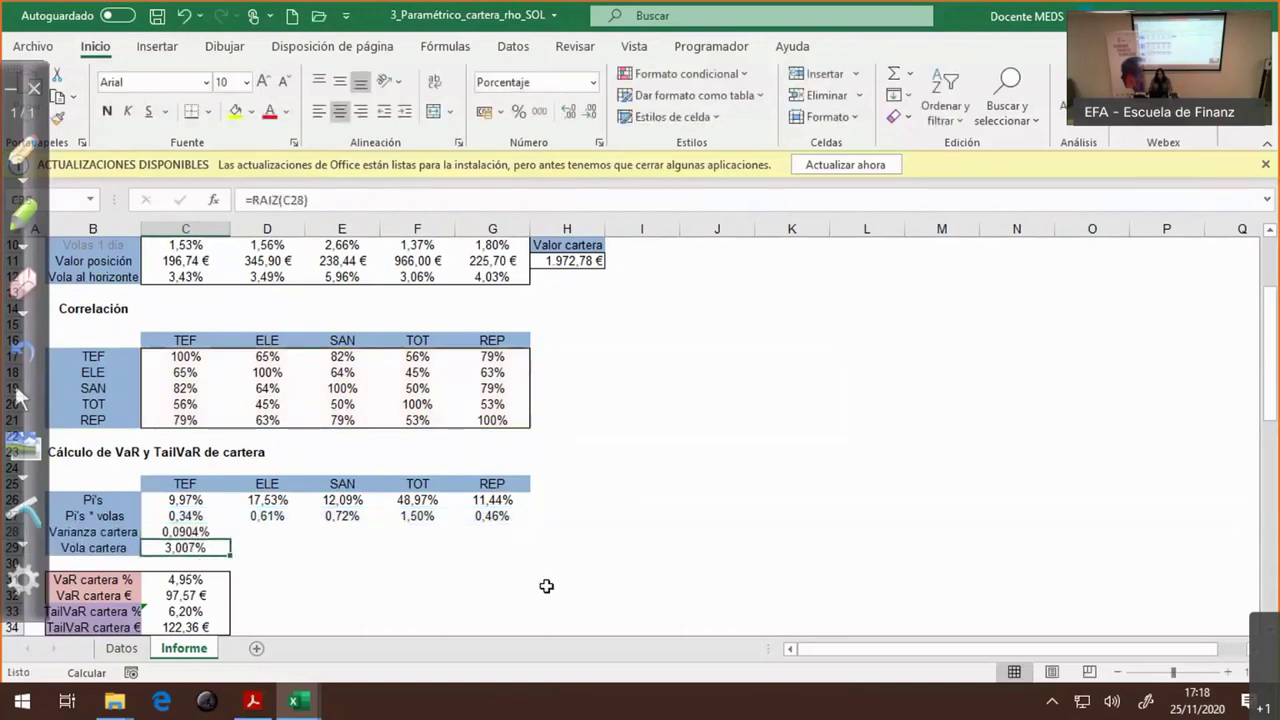
- Inspect the formulas behind the portfolio volatility in C29 and TEF's volatility at the horizon in C12
{"action": "key", "text": "F2"}
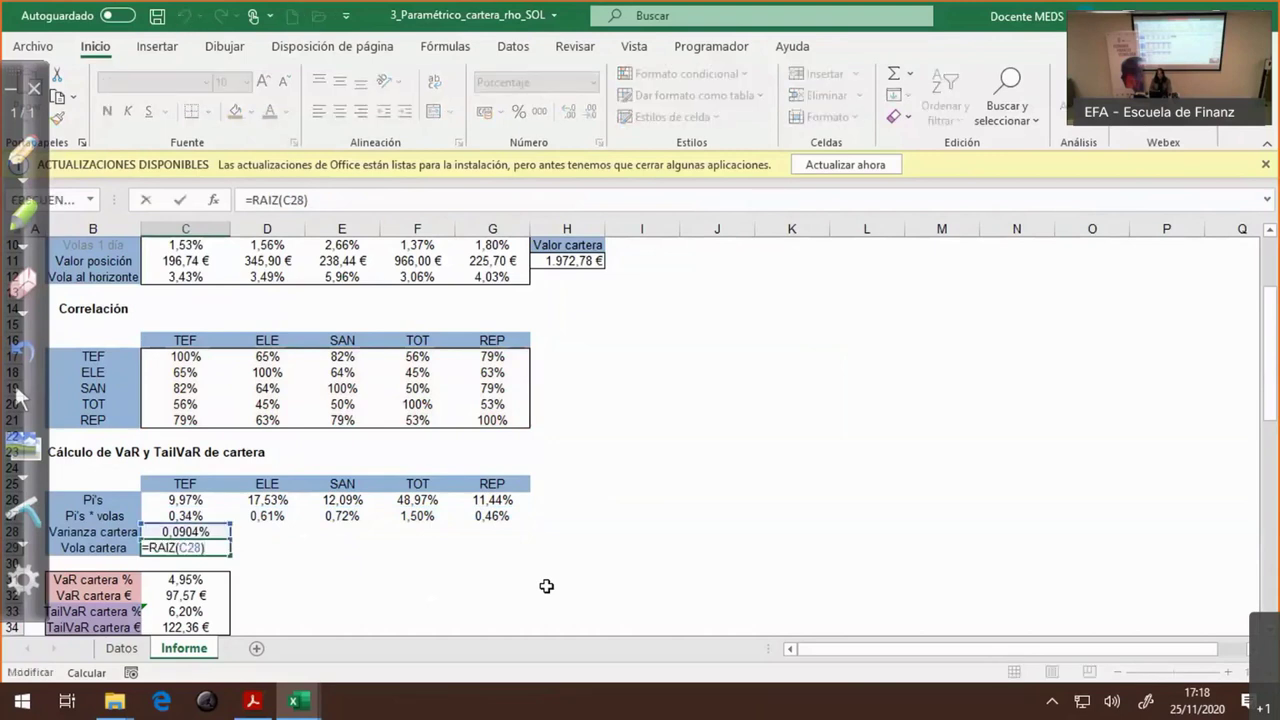
{"action": "key", "text": "Escape"}
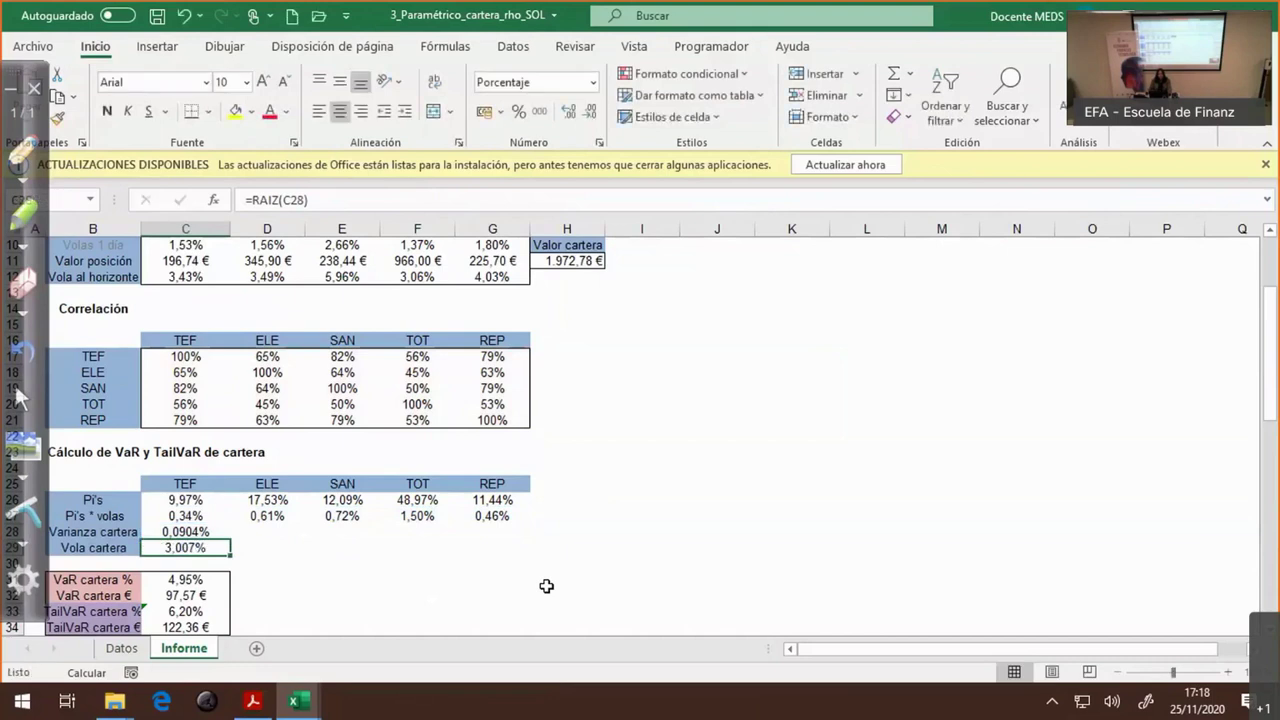
{"action": "scroll", "coordinate": [630, 557], "scroll_direction": "up", "scroll_amount": 1}
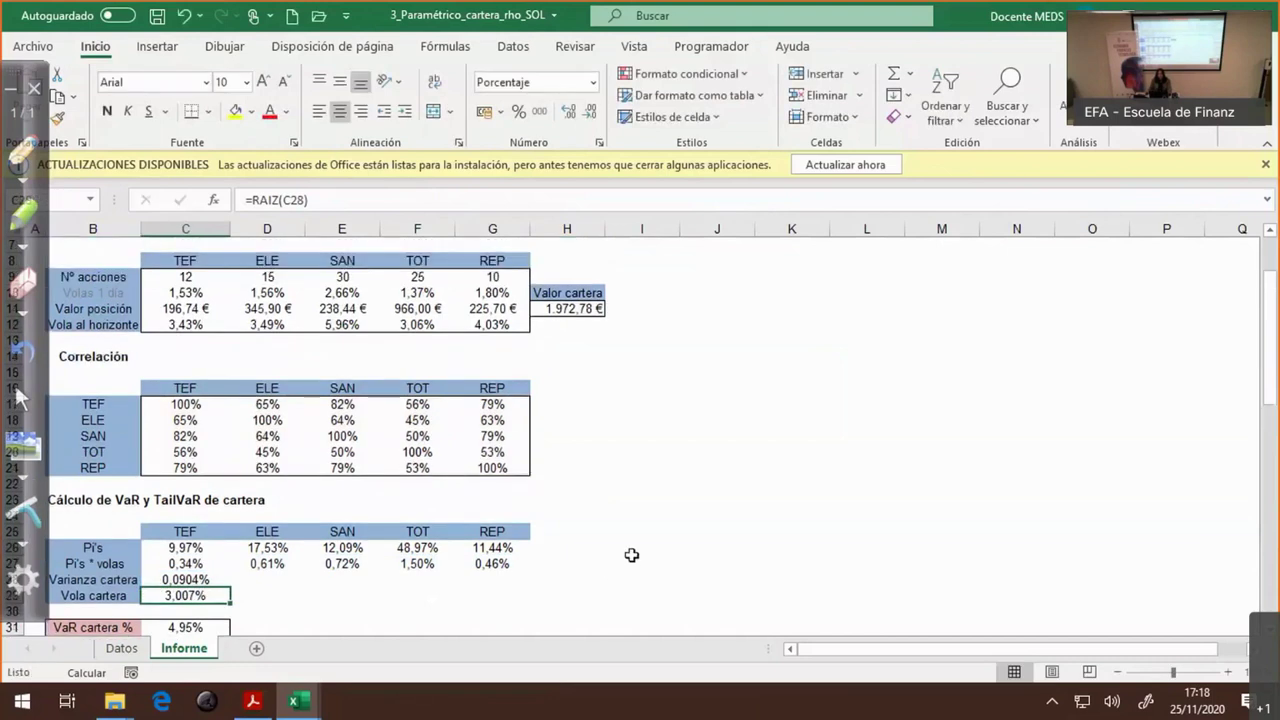
{"action": "scroll", "coordinate": [631, 555], "scroll_direction": "up", "scroll_amount": 1}
{"action": "scroll", "coordinate": [631, 555], "scroll_direction": "up", "scroll_amount": 1}
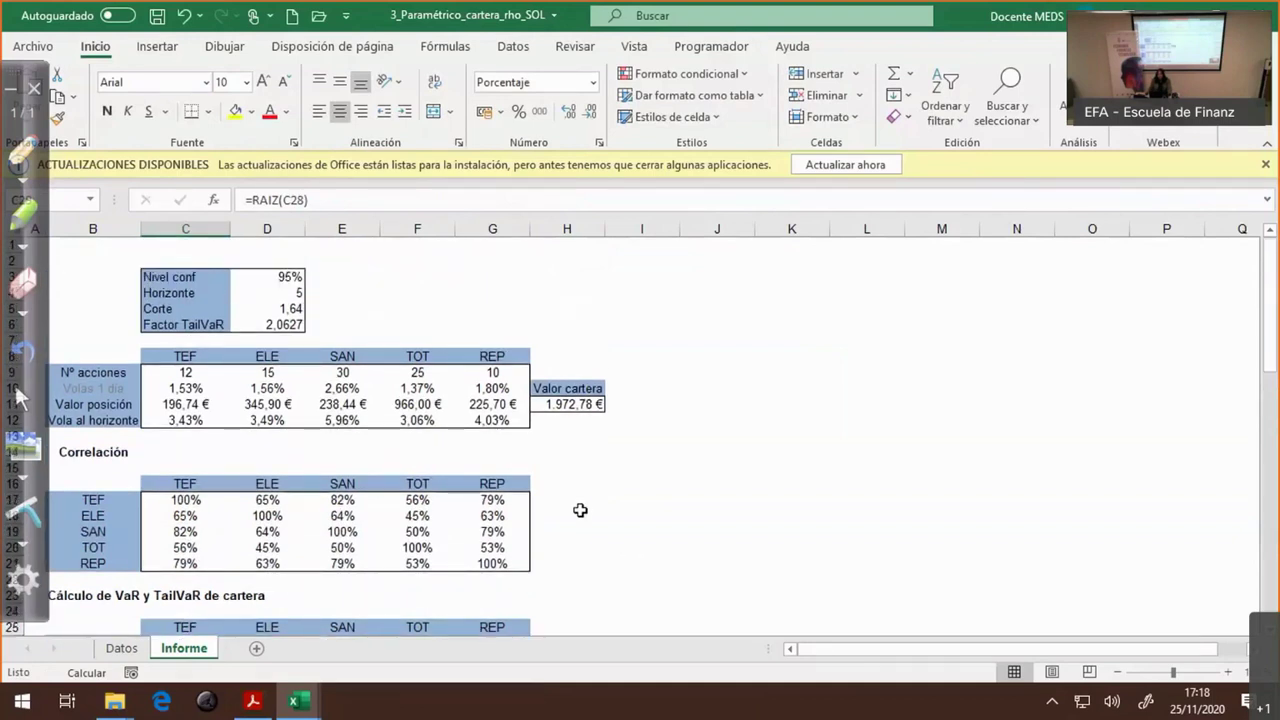
{"action": "scroll", "coordinate": [343, 465], "scroll_direction": "down", "scroll_amount": 3}
{"action": "scroll", "coordinate": [343, 465], "scroll_direction": "up", "scroll_amount": 3}
{"action": "key", "text": "F2"}
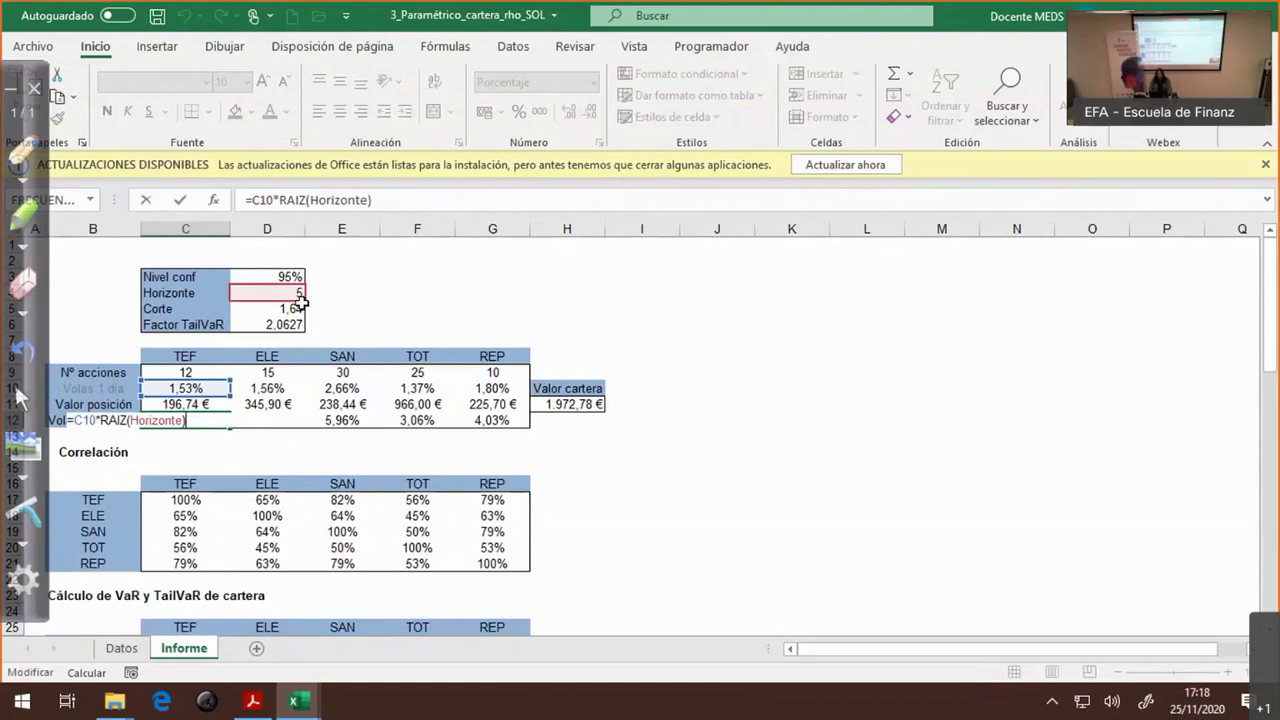
{"action": "key", "text": "ctrl+Return"}
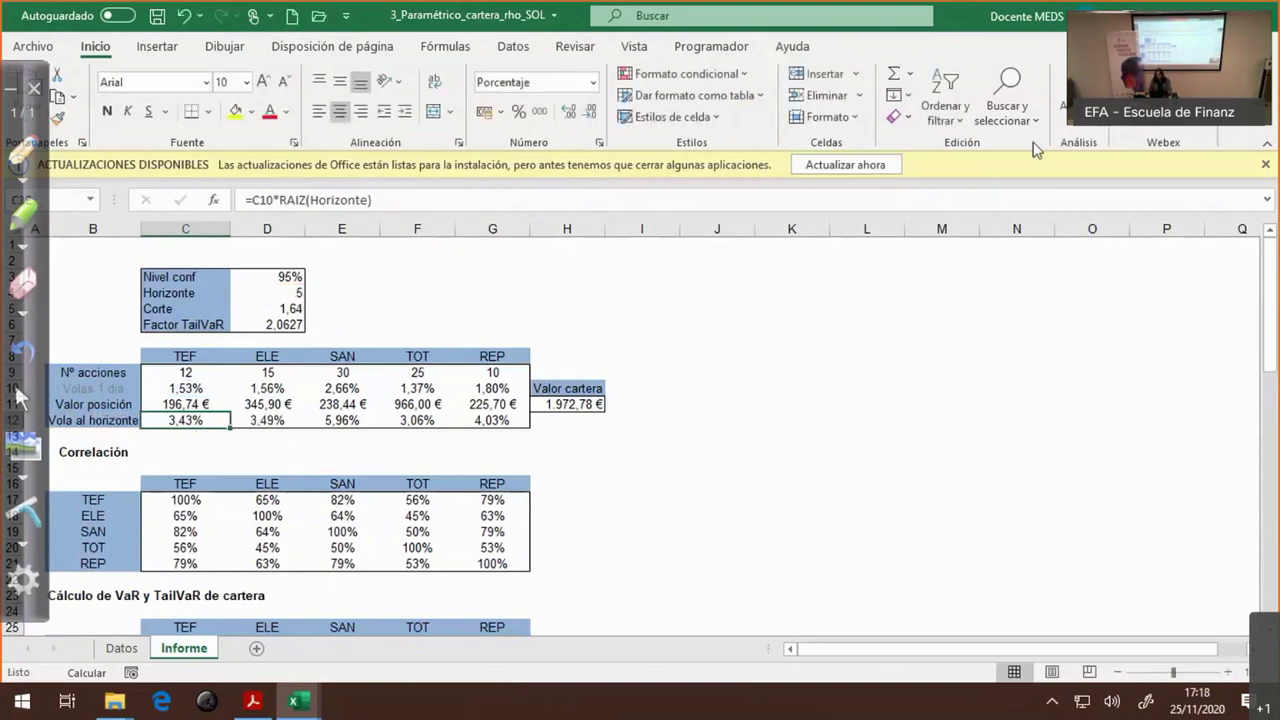
- Bring up the formula of the TEF–TEF entry in the correlation matrix (C17)
{"action": "left_click", "coordinate": [695, 413]}
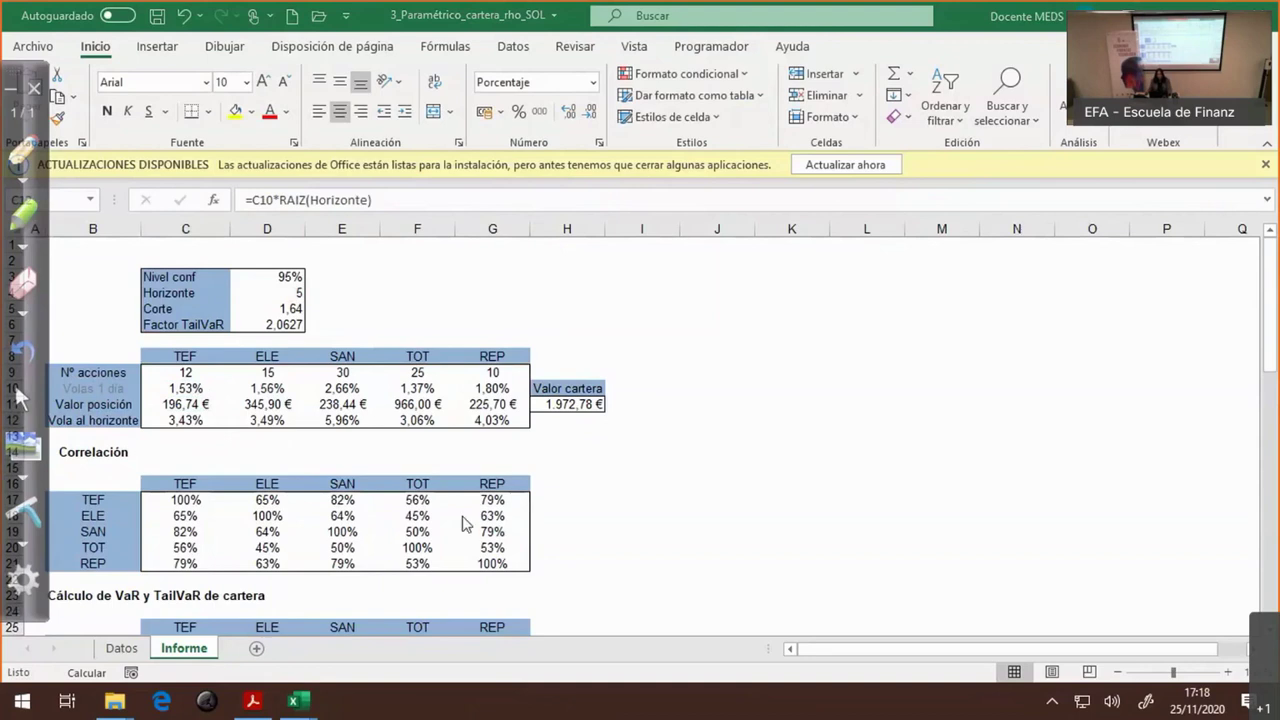
{"action": "left_click", "coordinate": [18, 395]}
{"action": "scroll", "coordinate": [174, 454], "scroll_direction": "down", "scroll_amount": 1}
{"action": "left_click", "coordinate": [174, 454]}
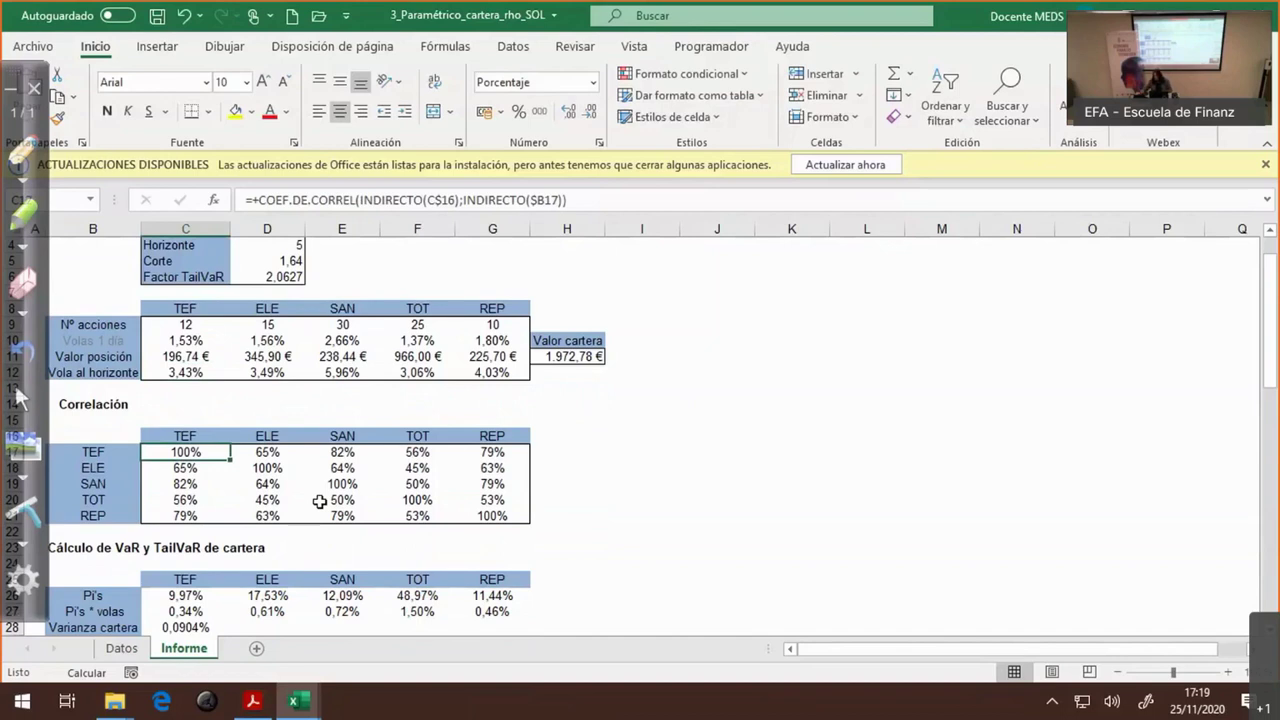
- Show the blank whiteboard and handwrite the matrix column headings TEF, SAN and BBVA across its upper part
{"action": "left_click", "coordinate": [24, 448]}
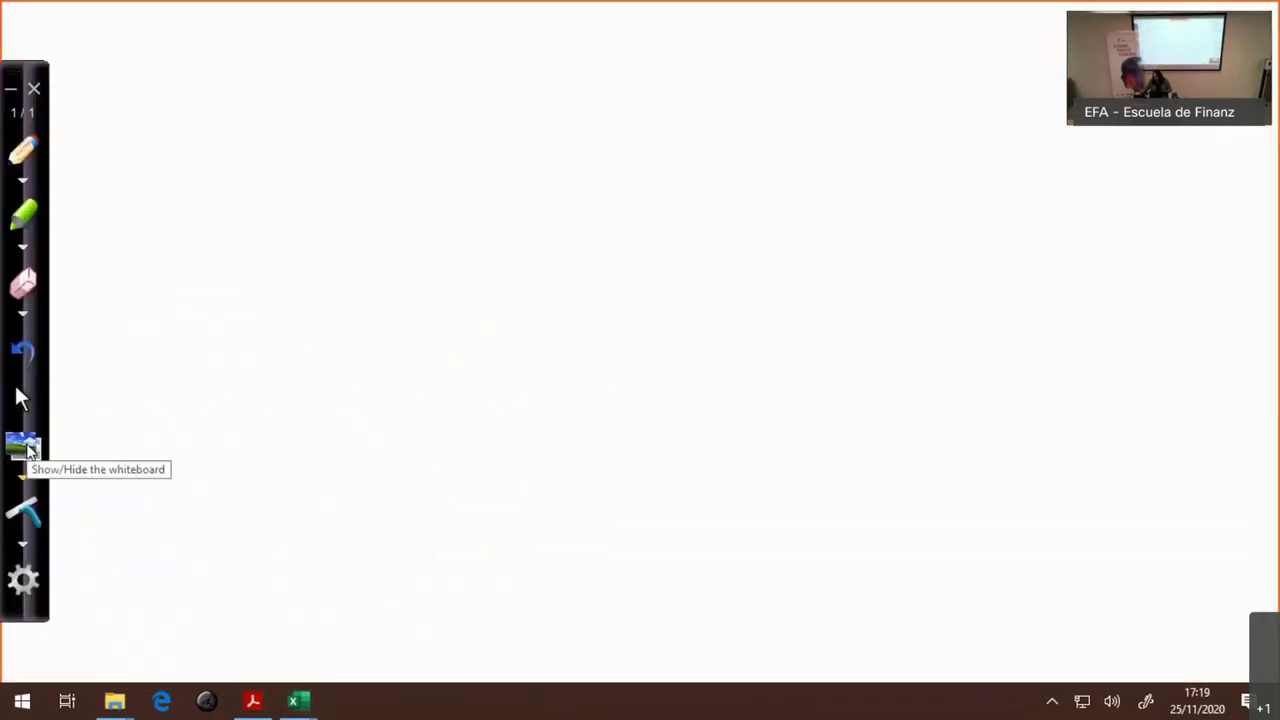
{"action": "left_click_drag", "start_coordinate": [325, 131], "coordinate": [380, 128]}
{"action": "mouse_move", "coordinate": [359, 130]}
{"action": "left_mouse_down"}
{"action": "mouse_move", "coordinate": [361, 175]}
{"action": "mouse_move", "coordinate": [413, 136]}
{"action": "mouse_move", "coordinate": [428, 168]}
{"action": "left_mouse_up"}
{"action": "mouse_move", "coordinate": [456, 127]}
{"action": "left_mouse_down"}
{"action": "mouse_move", "coordinate": [460, 168]}
{"action": "mouse_move", "coordinate": [488, 120]}
{"action": "left_mouse_up"}
{"action": "left_click_drag", "start_coordinate": [464, 150], "coordinate": [498, 146]}
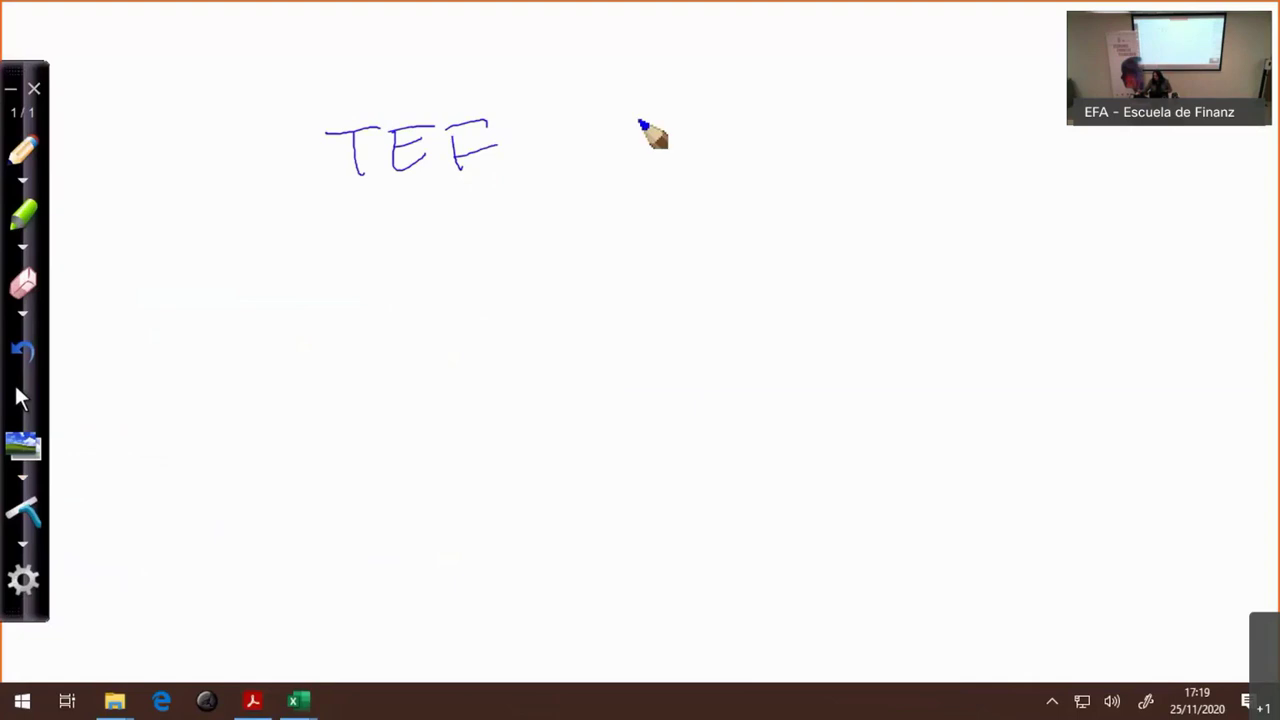
{"action": "mouse_move", "coordinate": [620, 122]}
{"action": "left_mouse_down"}
{"action": "mouse_move", "coordinate": [588, 166]}
{"action": "mouse_move", "coordinate": [668, 163]}
{"action": "mouse_move", "coordinate": [680, 140]}
{"action": "left_mouse_up"}
{"action": "left_click_drag", "start_coordinate": [690, 165], "coordinate": [718, 122]}
{"action": "left_click_drag", "start_coordinate": [801, 136], "coordinate": [800, 157]}
{"action": "left_click_drag", "start_coordinate": [838, 118], "coordinate": [838, 155]}
{"action": "mouse_move", "coordinate": [838, 118]}
{"action": "left_mouse_down"}
{"action": "mouse_move", "coordinate": [840, 154]}
{"action": "mouse_move", "coordinate": [908, 118]}
{"action": "left_mouse_up"}
{"action": "left_click_drag", "start_coordinate": [945, 112], "coordinate": [965, 152]}
{"action": "left_click_drag", "start_coordinate": [962, 136], "coordinate": [917, 132]}
- Handwrite the row labels TEF, SAN and BBVA one below the other beside the matrix area
{"action": "left_click_drag", "start_coordinate": [174, 237], "coordinate": [207, 239]}
{"action": "left_click_drag", "start_coordinate": [191, 240], "coordinate": [192, 282]}
{"action": "left_click_drag", "start_coordinate": [216, 246], "coordinate": [309, 254]}
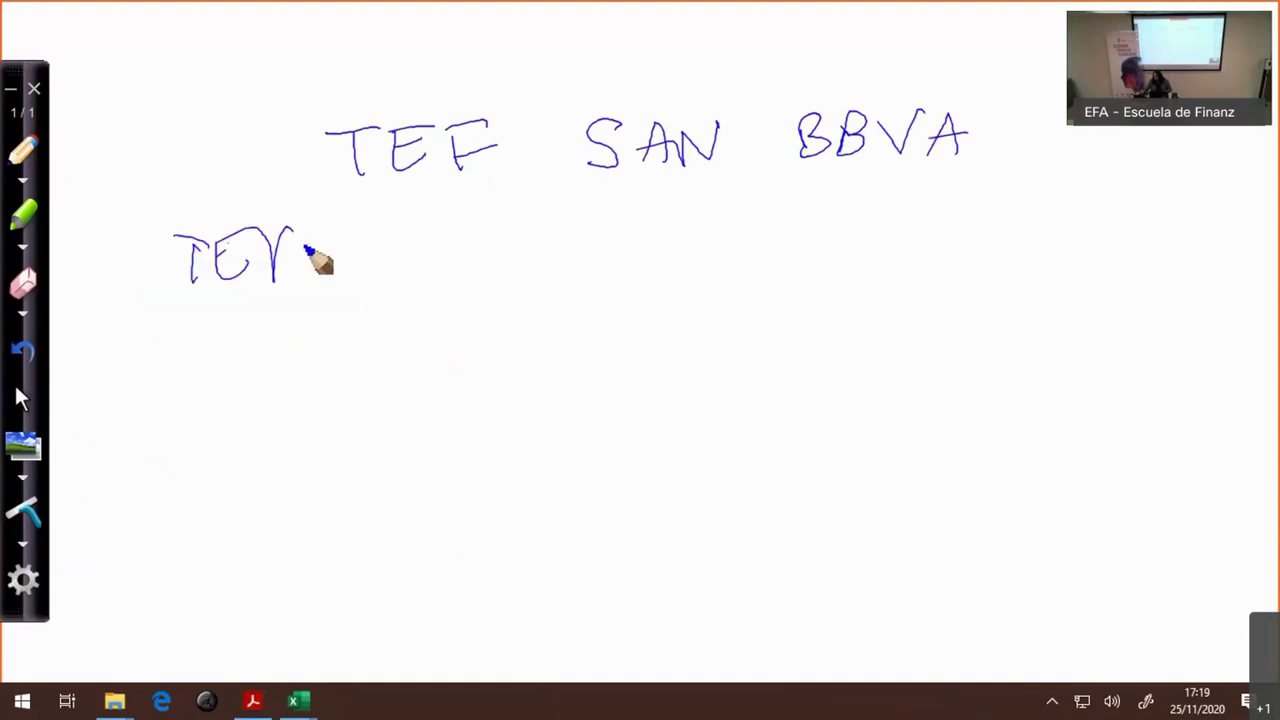
{"action": "mouse_move", "coordinate": [209, 354]}
{"action": "left_mouse_down"}
{"action": "mouse_move", "coordinate": [283, 340]}
{"action": "mouse_move", "coordinate": [268, 366]}
{"action": "left_mouse_up"}
{"action": "left_click_drag", "start_coordinate": [277, 366], "coordinate": [305, 318]}
{"action": "left_click_drag", "start_coordinate": [222, 415], "coordinate": [207, 462]}
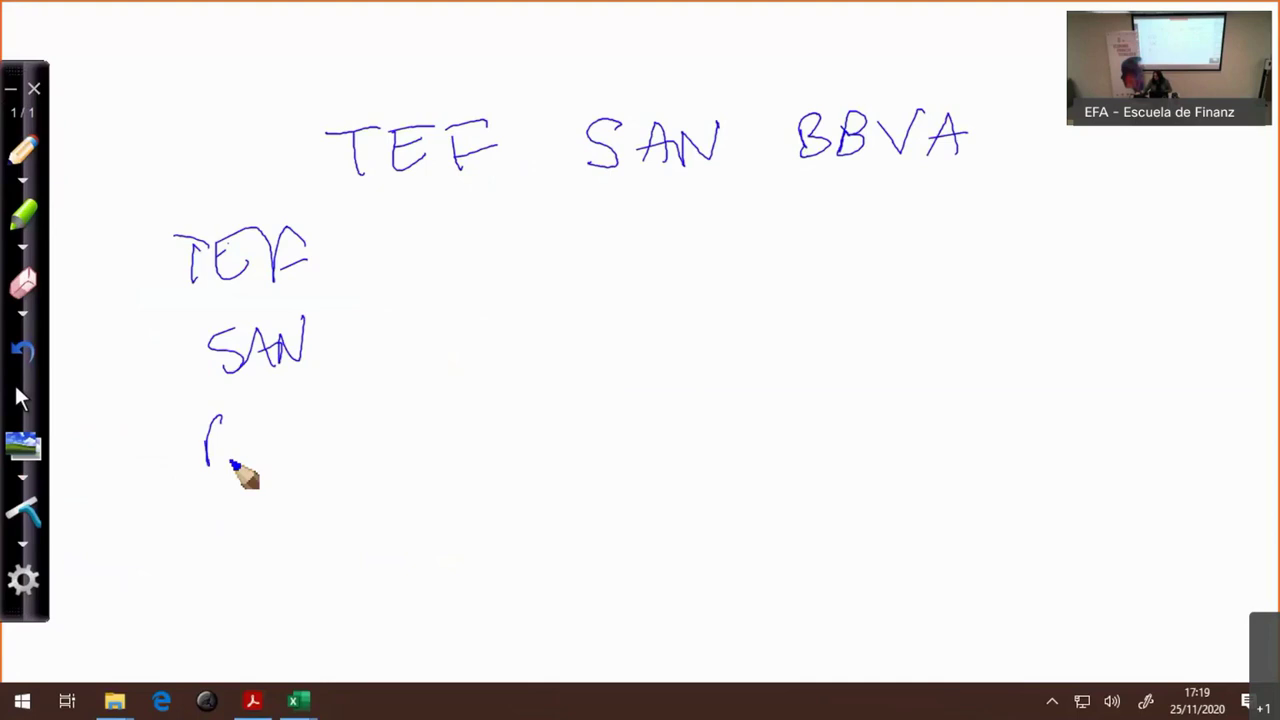
{"action": "left_click_drag", "start_coordinate": [209, 416], "coordinate": [207, 466]}
{"action": "left_click_drag", "start_coordinate": [238, 416], "coordinate": [268, 462]}
{"action": "left_click_drag", "start_coordinate": [272, 414], "coordinate": [300, 411]}
{"action": "left_click_drag", "start_coordinate": [306, 456], "coordinate": [336, 452]}
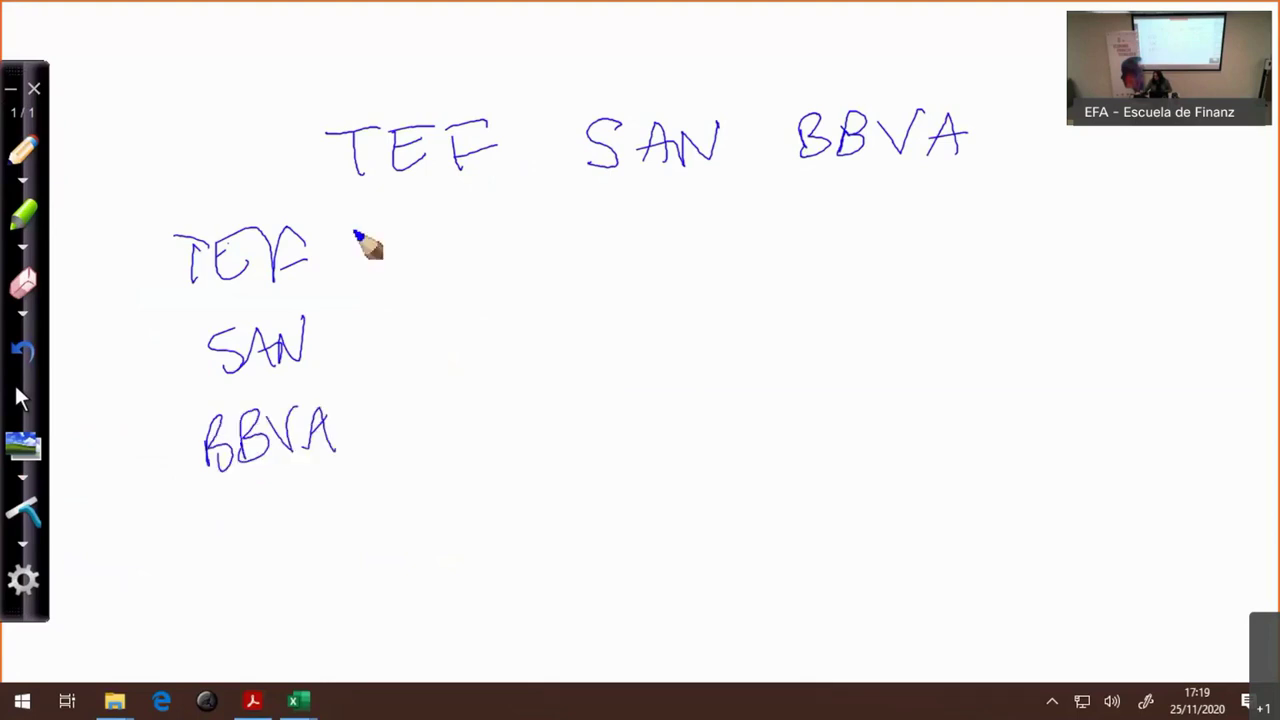
- Draw the matrix's opening bracket and fill in 1s along the diagonal and ρ12 in the TEF–SAN entry
{"action": "left_click_drag", "start_coordinate": [353, 233], "coordinate": [405, 436]}
{"action": "left_click_drag", "start_coordinate": [447, 261], "coordinate": [490, 285]}
{"action": "left_click_drag", "start_coordinate": [627, 347], "coordinate": [658, 358]}
{"action": "left_click_drag", "start_coordinate": [834, 410], "coordinate": [866, 432]}
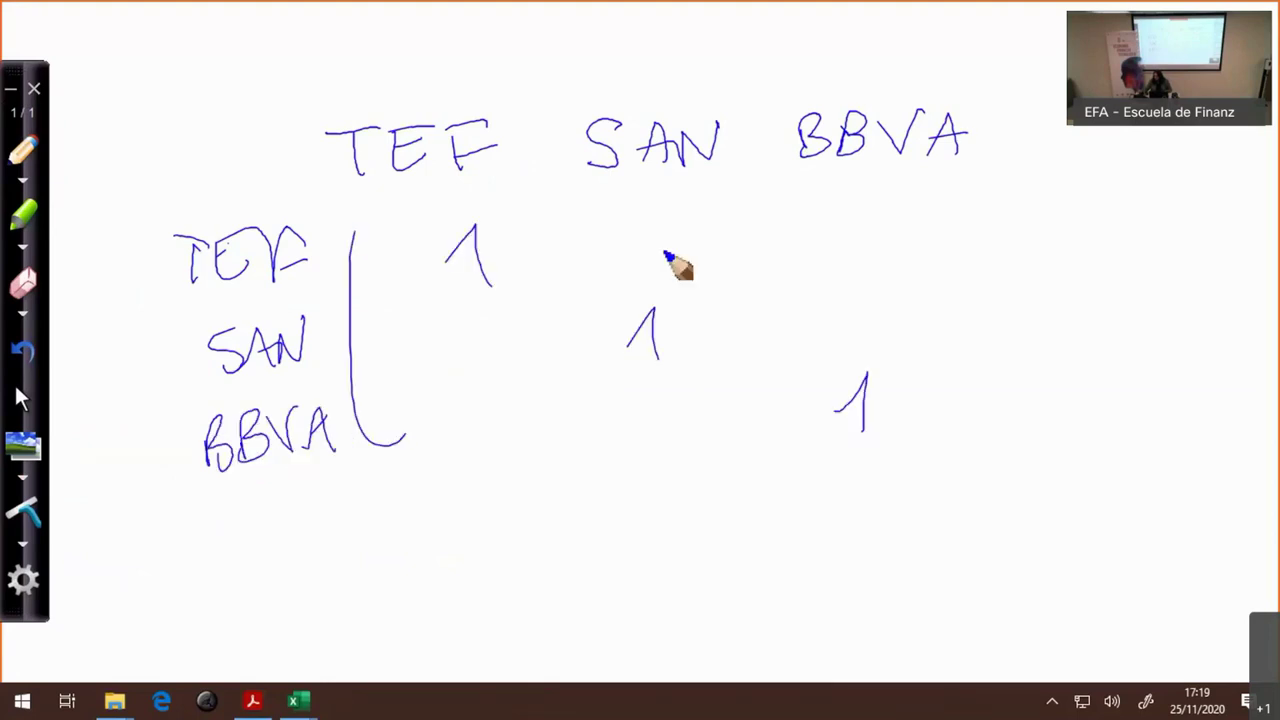
{"action": "mouse_move", "coordinate": [647, 288]}
{"action": "left_mouse_down"}
{"action": "mouse_move", "coordinate": [651, 242]}
{"action": "mouse_move", "coordinate": [650, 284]}
{"action": "left_mouse_up"}
{"action": "mouse_move", "coordinate": [668, 246]}
{"action": "left_mouse_down"}
{"action": "mouse_move", "coordinate": [670, 274]}
{"action": "mouse_move", "coordinate": [721, 276]}
{"action": "left_mouse_up"}
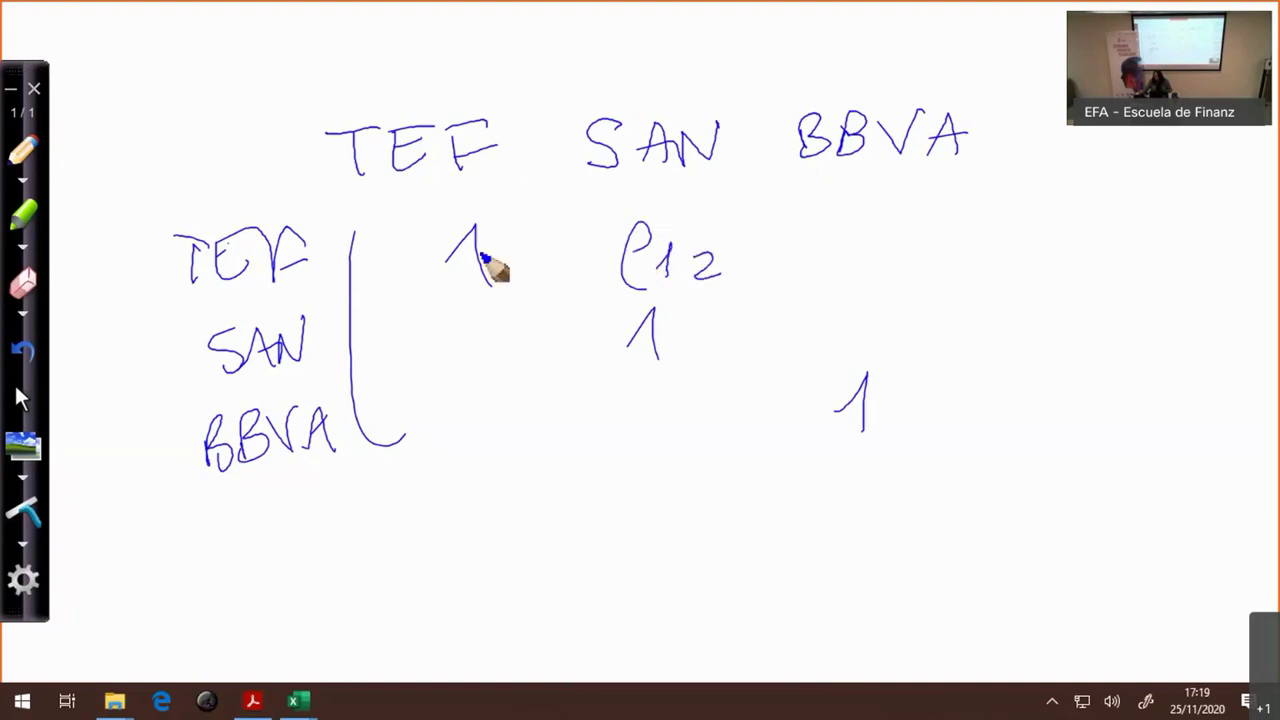
- Number the matrix's column headings and row labels 1, 2 and 3
{"action": "left_click_drag", "start_coordinate": [292, 134], "coordinate": [281, 161]}
{"action": "left_click_drag", "start_coordinate": [551, 143], "coordinate": [567, 171]}
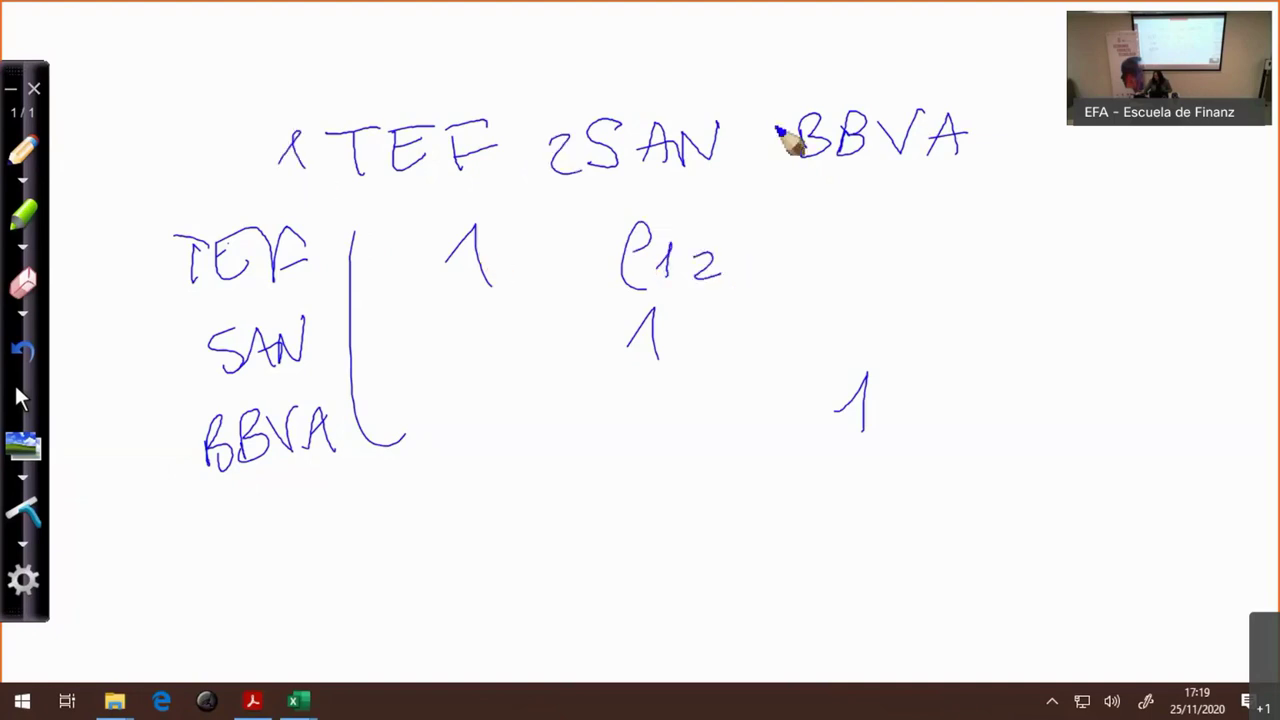
{"action": "left_click_drag", "start_coordinate": [758, 128], "coordinate": [746, 174]}
{"action": "left_click_drag", "start_coordinate": [136, 252], "coordinate": [130, 295]}
{"action": "left_click_drag", "start_coordinate": [133, 346], "coordinate": [156, 388]}
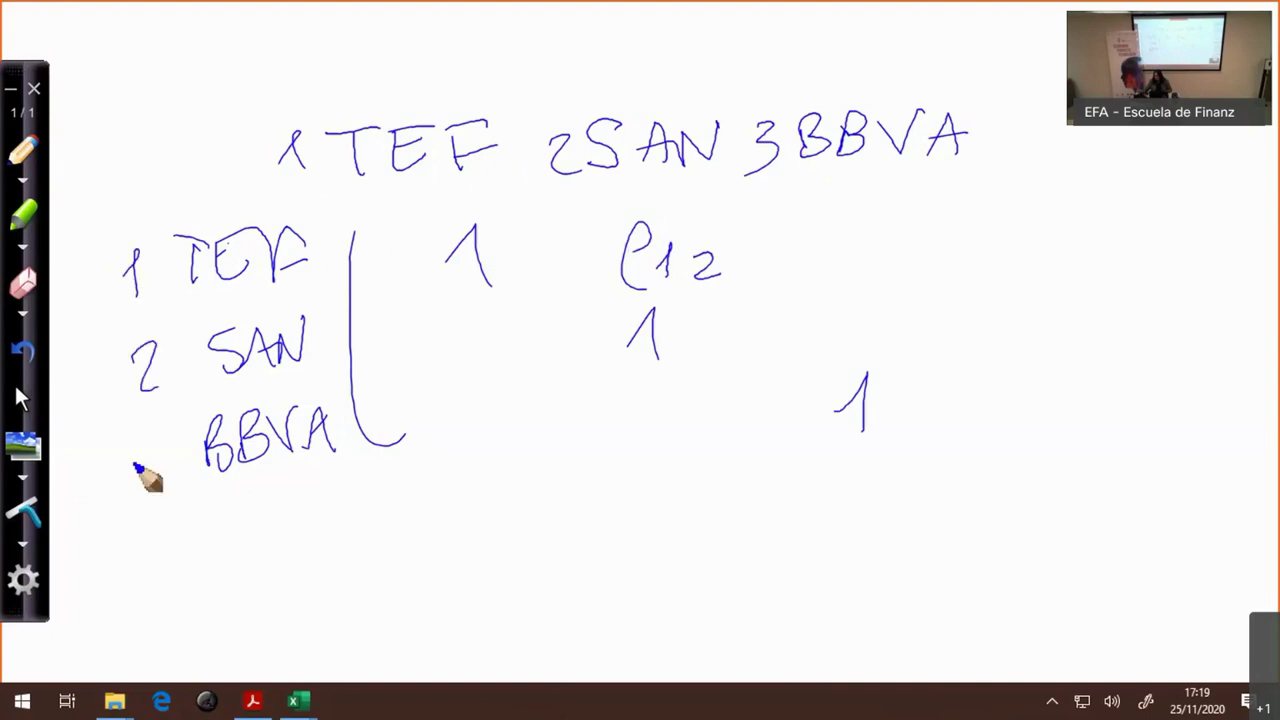
{"action": "left_click_drag", "start_coordinate": [136, 452], "coordinate": [152, 514]}
- Write ρ13 and ρ21 in the matrix and draw a double-headed arrow linking ρ21 with ρ12
{"action": "mouse_move", "coordinate": [845, 245]}
{"action": "left_mouse_down"}
{"action": "mouse_move", "coordinate": [866, 280]}
{"action": "mouse_move", "coordinate": [893, 268]}
{"action": "left_mouse_up"}
{"action": "left_click_drag", "start_coordinate": [921, 238], "coordinate": [920, 265]}
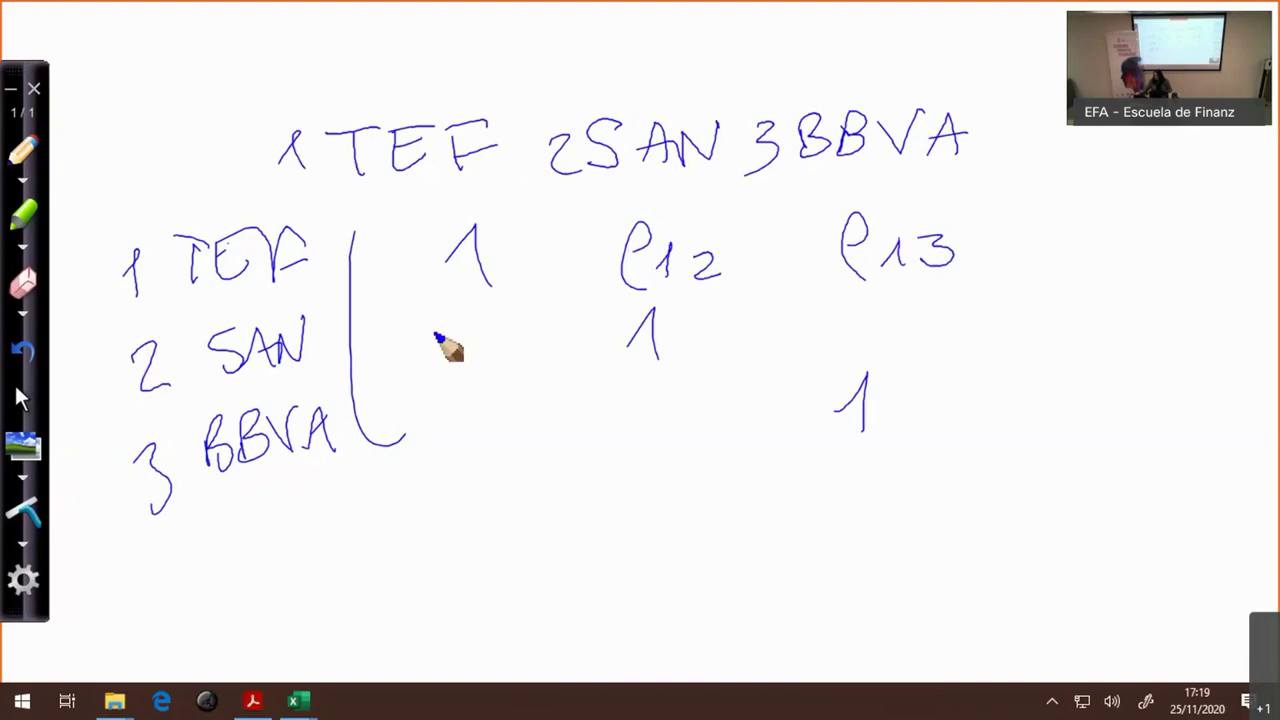
{"action": "mouse_move", "coordinate": [437, 338]}
{"action": "left_mouse_down"}
{"action": "mouse_move", "coordinate": [445, 367]}
{"action": "mouse_move", "coordinate": [493, 370]}
{"action": "left_mouse_up"}
{"action": "left_click_drag", "start_coordinate": [593, 295], "coordinate": [535, 343]}
{"action": "left_click_drag", "start_coordinate": [580, 288], "coordinate": [597, 316]}
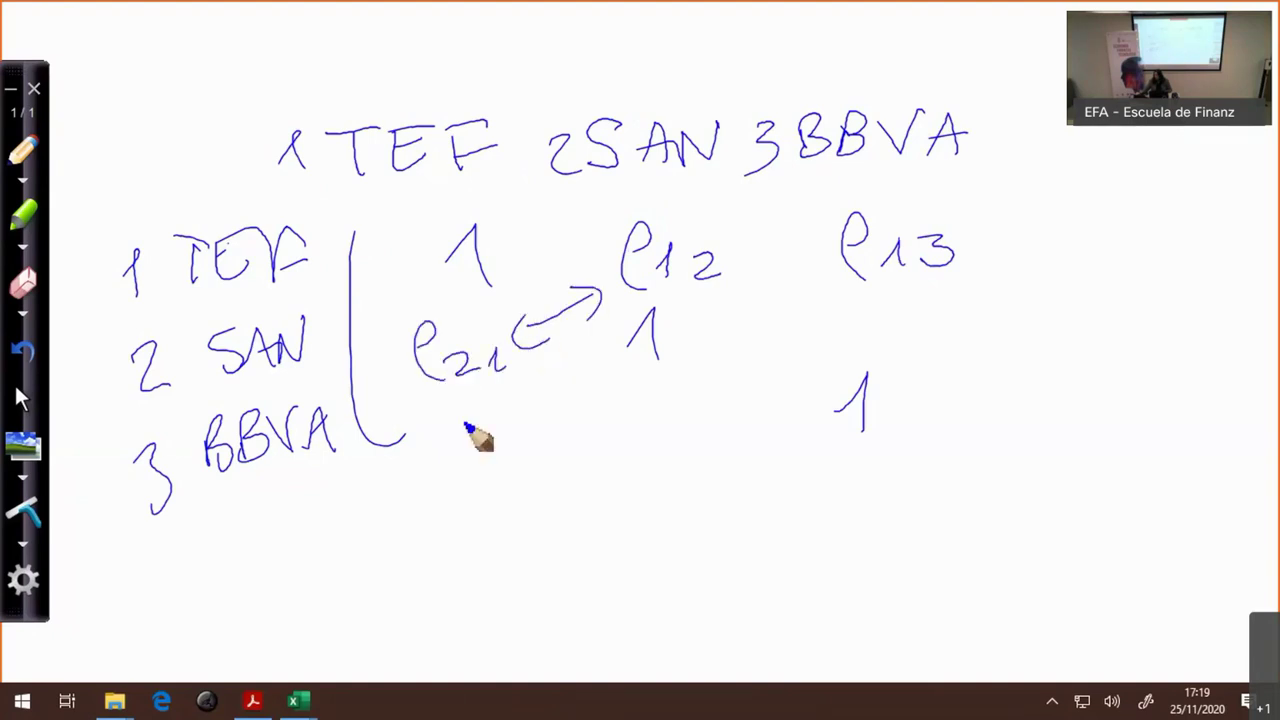
- Write the ρ subscript for the BBVA–TEF entry and link that entry to ρ13 with a long double-headed arrow
{"action": "left_click_drag", "start_coordinate": [468, 428], "coordinate": [476, 462]}
{"action": "left_click_drag", "start_coordinate": [493, 455], "coordinate": [515, 460]}
{"action": "mouse_move", "coordinate": [522, 440]}
{"action": "left_mouse_down"}
{"action": "mouse_move", "coordinate": [536, 436]}
{"action": "mouse_move", "coordinate": [503, 470]}
{"action": "left_mouse_up"}
{"action": "left_click_drag", "start_coordinate": [806, 284], "coordinate": [826, 279]}
{"action": "mouse_move", "coordinate": [780, 332]}
{"action": "left_mouse_down"}
{"action": "mouse_move", "coordinate": [594, 424]}
{"action": "mouse_move", "coordinate": [636, 414]}
{"action": "left_mouse_up"}
- Write ρ23 and ρ32 in the matrix and link them with a double-headed arrow
{"action": "mouse_move", "coordinate": [875, 330]}
{"action": "left_mouse_down"}
{"action": "mouse_move", "coordinate": [947, 340]}
{"action": "mouse_move", "coordinate": [922, 366]}
{"action": "left_mouse_up"}
{"action": "left_click_drag", "start_coordinate": [678, 420], "coordinate": [700, 446]}
{"action": "left_click_drag", "start_coordinate": [710, 430], "coordinate": [741, 448]}
{"action": "left_click_drag", "start_coordinate": [746, 428], "coordinate": [778, 440]}
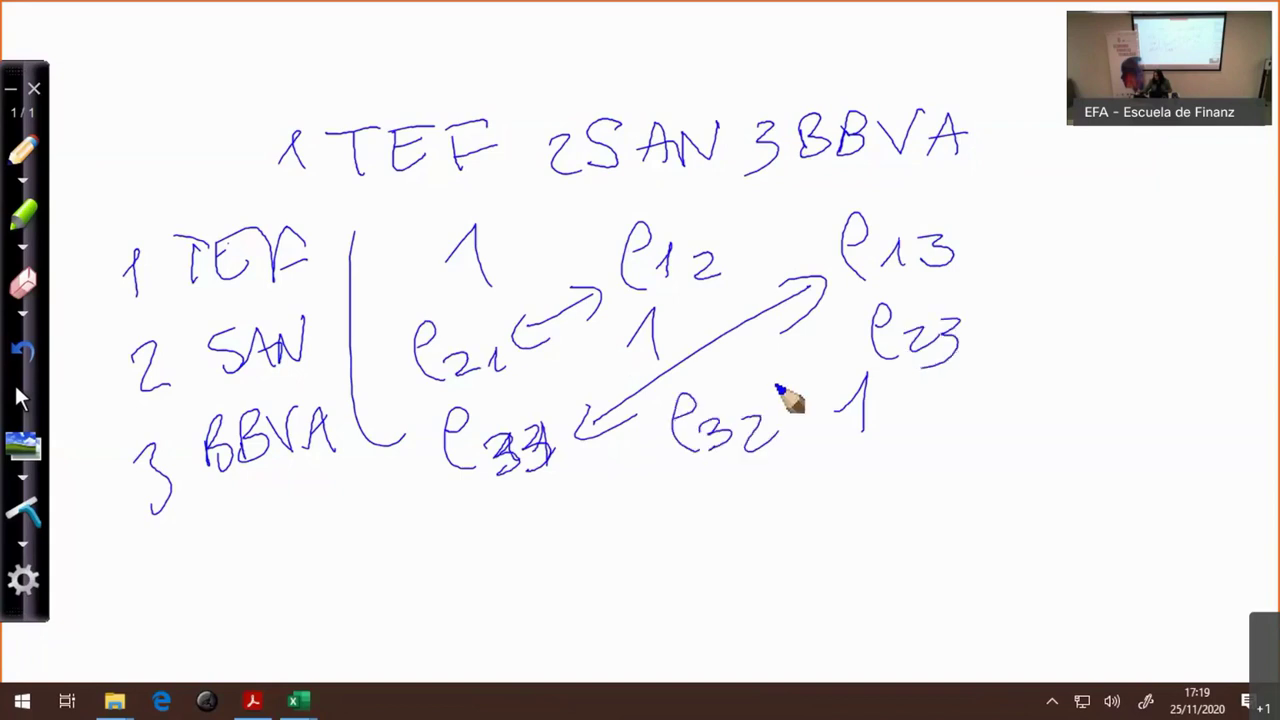
{"action": "left_click_drag", "start_coordinate": [778, 388], "coordinate": [822, 390]}
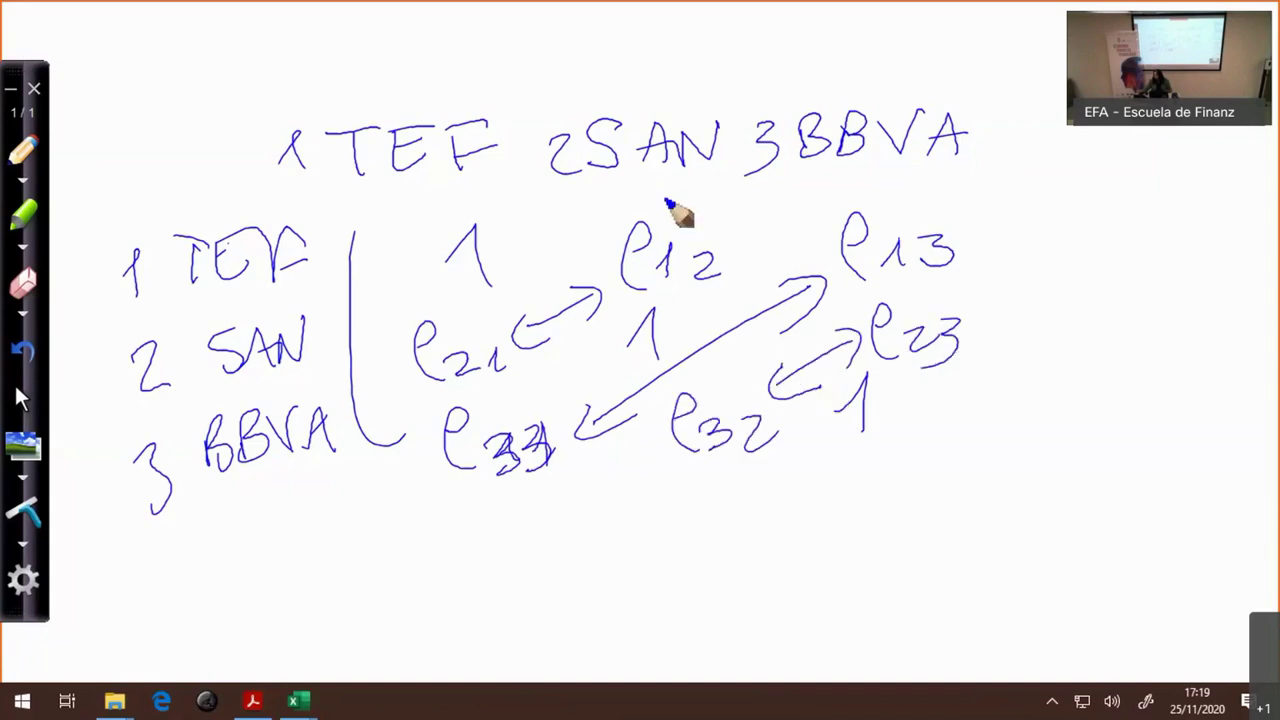
- Outline the upper triangle of the matrix, draw the closing bracket and circle ρ12
{"action": "left_click_drag", "start_coordinate": [528, 213], "coordinate": [888, 363]}
{"action": "left_click_drag", "start_coordinate": [524, 248], "coordinate": [894, 372]}
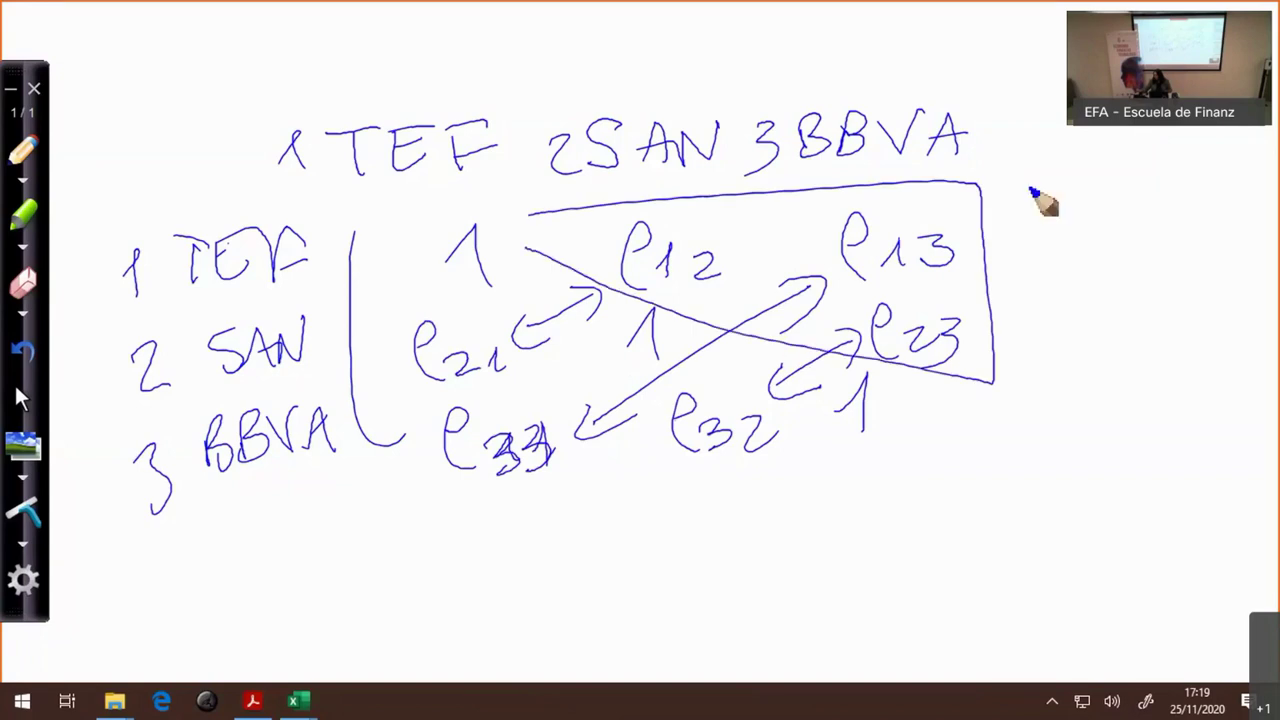
{"action": "left_click_drag", "start_coordinate": [1010, 165], "coordinate": [980, 480]}
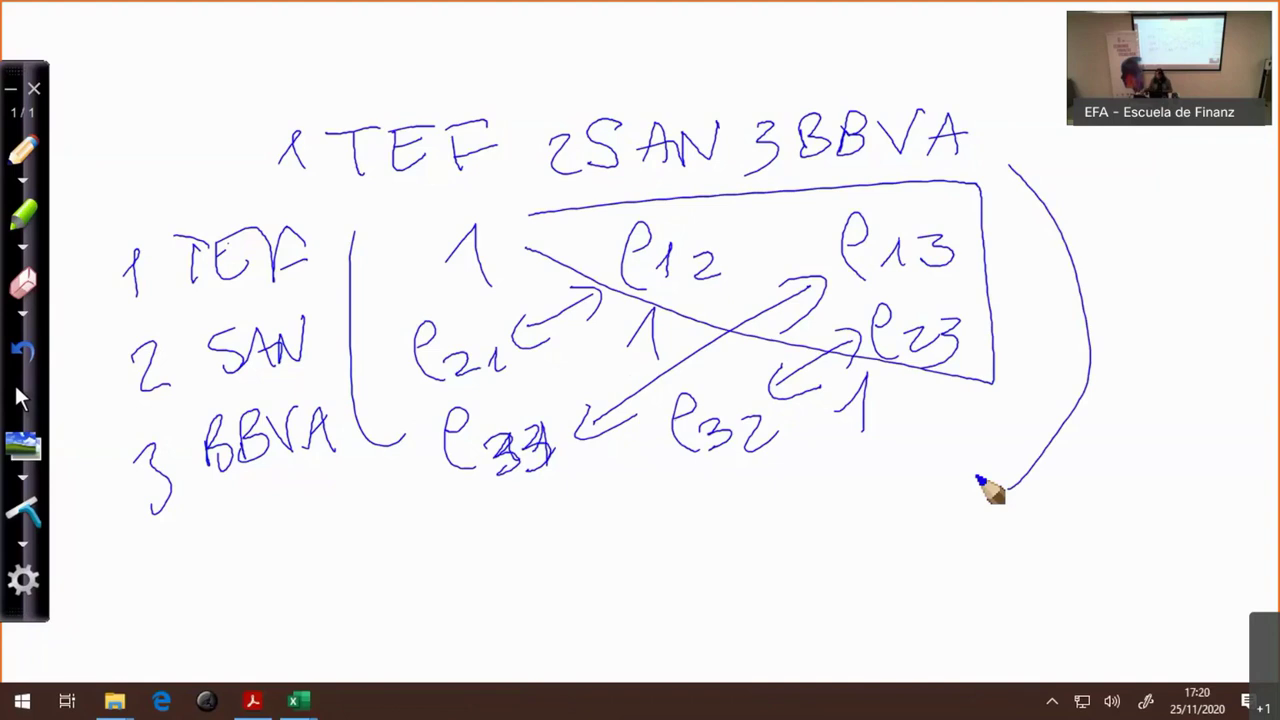
{"action": "mouse_move", "coordinate": [705, 208]}
{"action": "left_mouse_down"}
{"action": "mouse_move", "coordinate": [726, 294]}
{"action": "mouse_move", "coordinate": [628, 205]}
{"action": "left_mouse_up"}
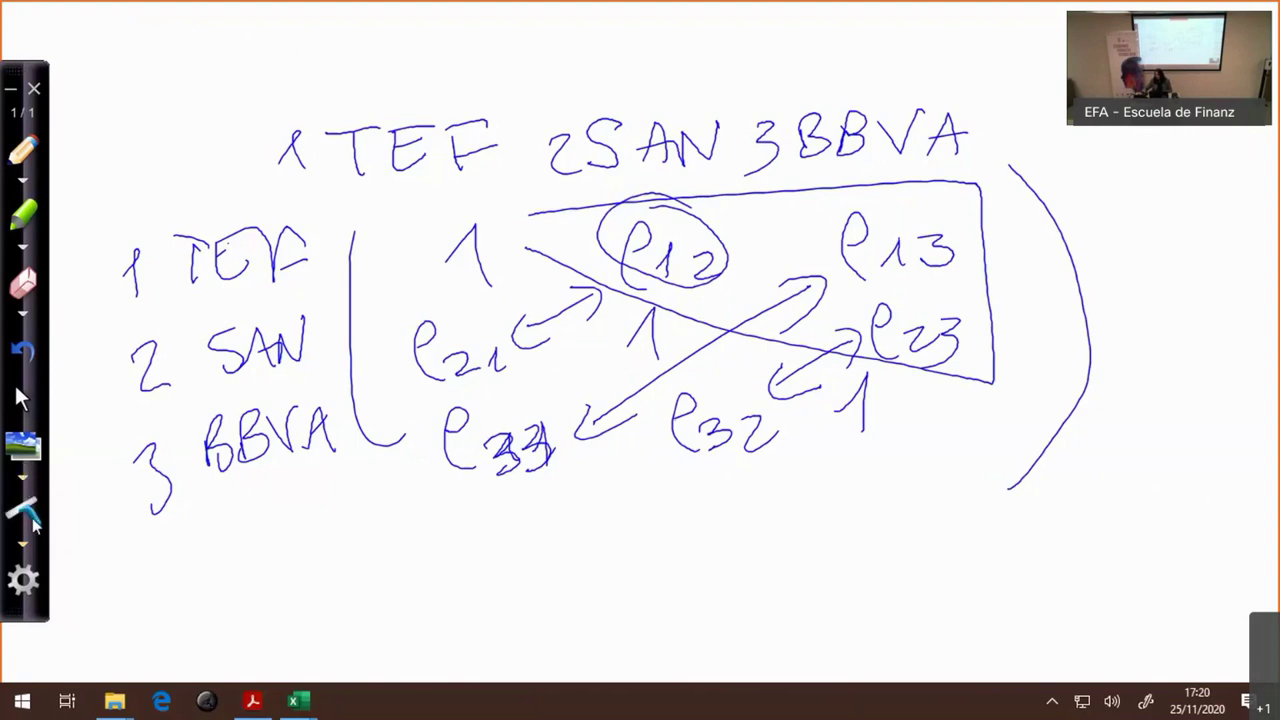
- Hide the whiteboard and inspect the COEF.DE.CORREL formula with its INDIRECTO references in cell C17
{"action": "left_click", "coordinate": [22, 479]}
{"action": "left_click", "coordinate": [19, 473]}
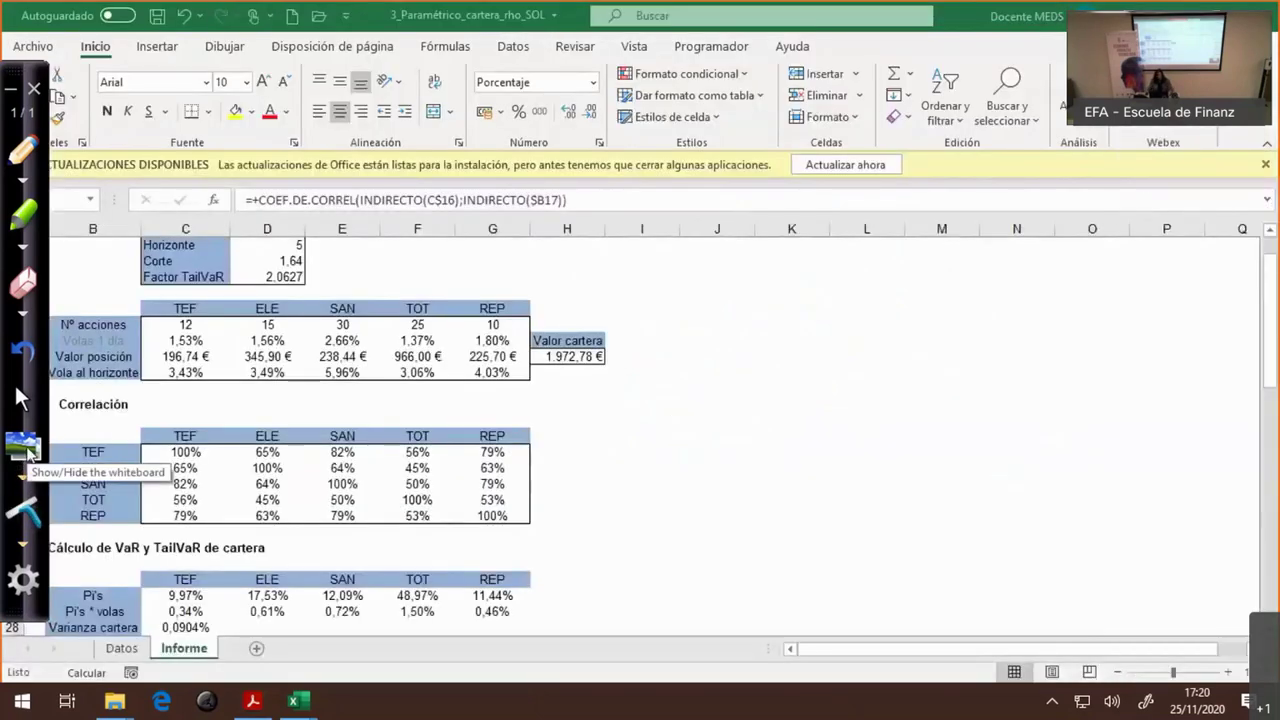
{"action": "left_click", "coordinate": [185, 455]}
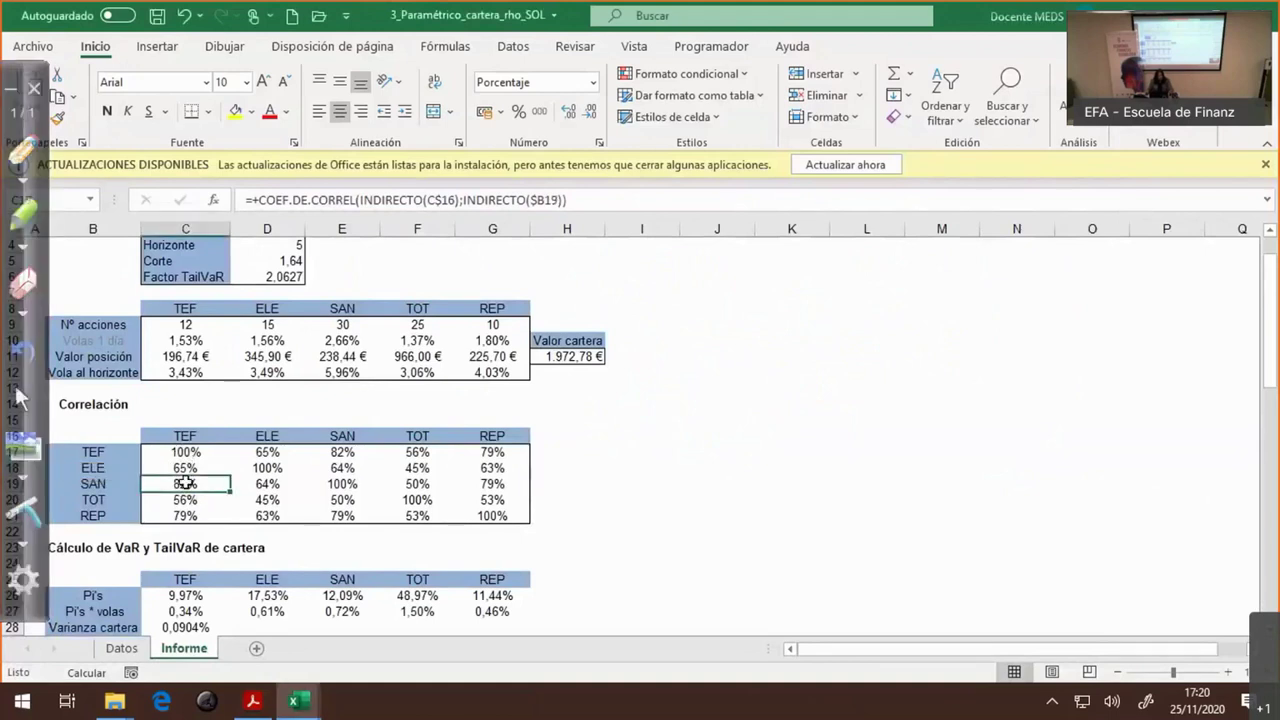
{"action": "key", "text": "F2"}
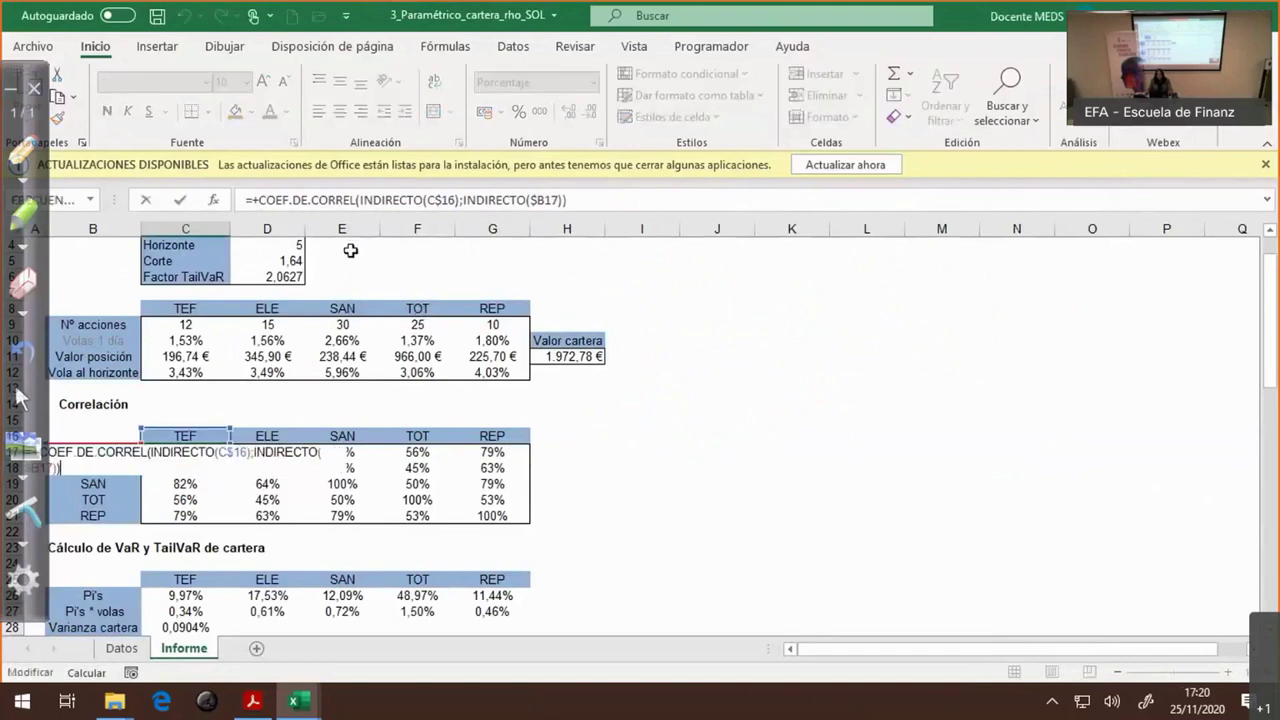
{"action": "key", "text": "Escape"}
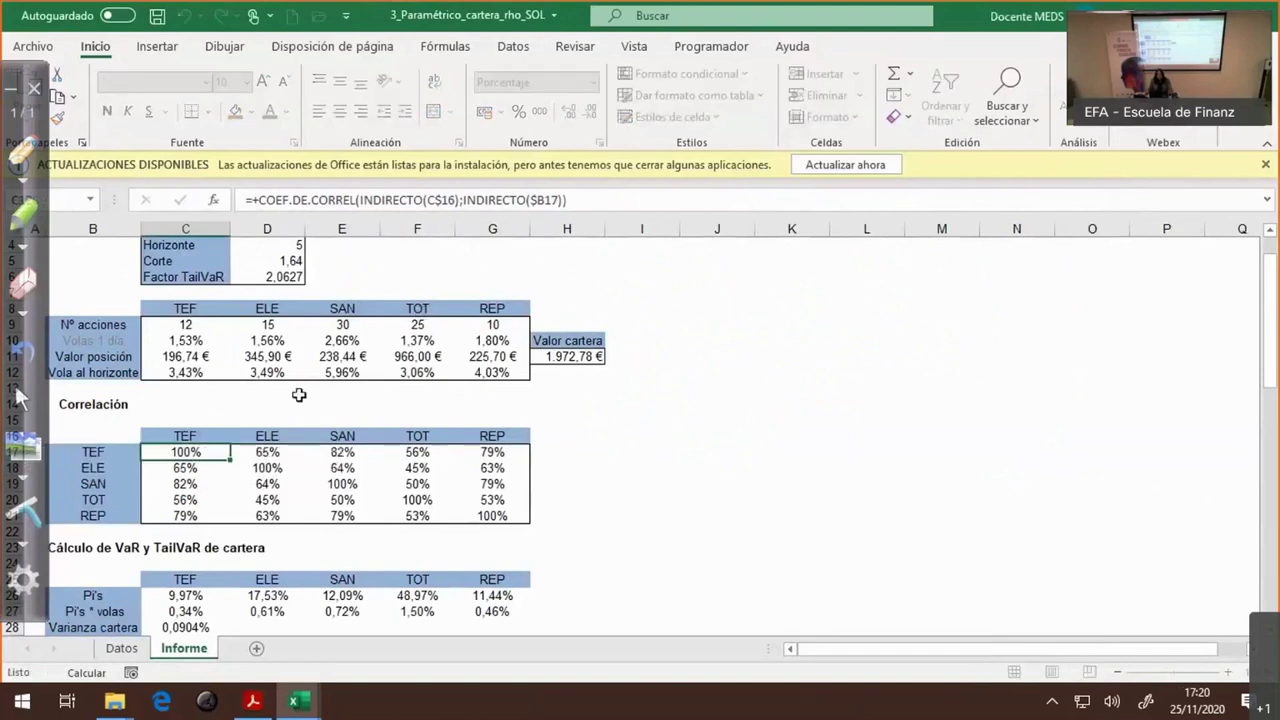
- Select the TEF returns H9:H288 on the Datos sheet and look up the TEF range name in the Name Manager
{"action": "left_click", "coordinate": [121, 648]}
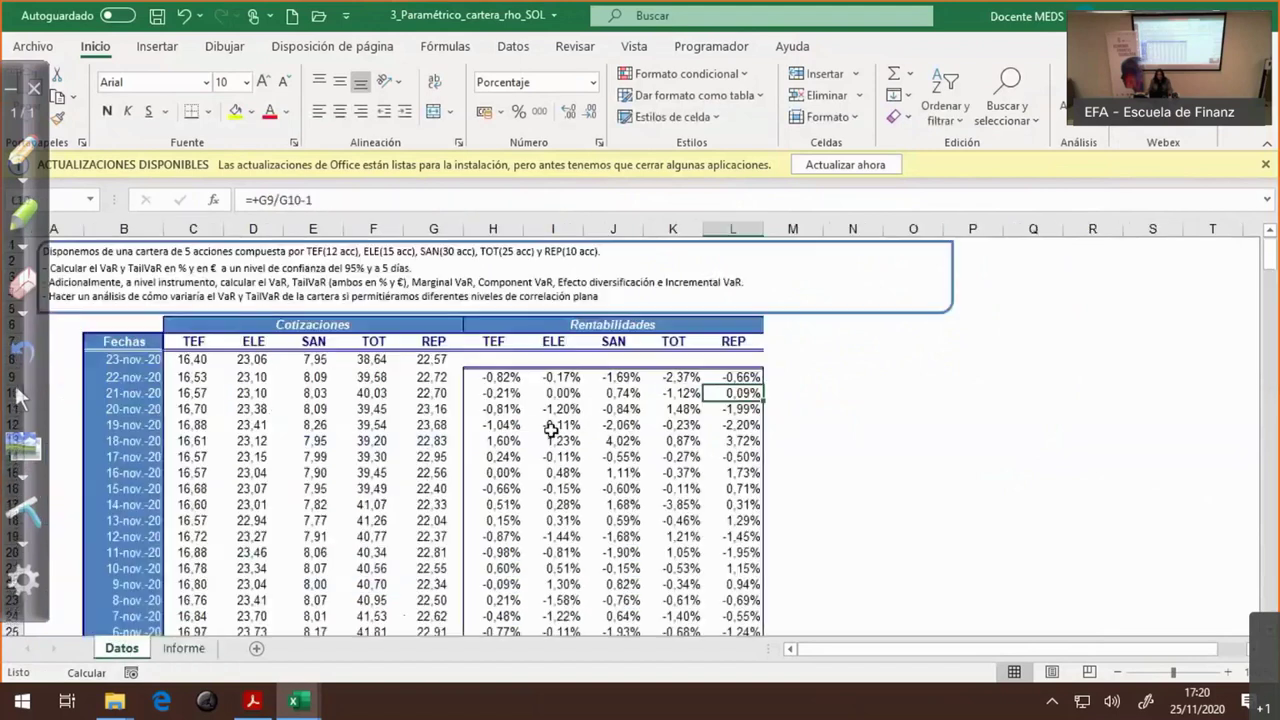
{"action": "left_click", "coordinate": [499, 378]}
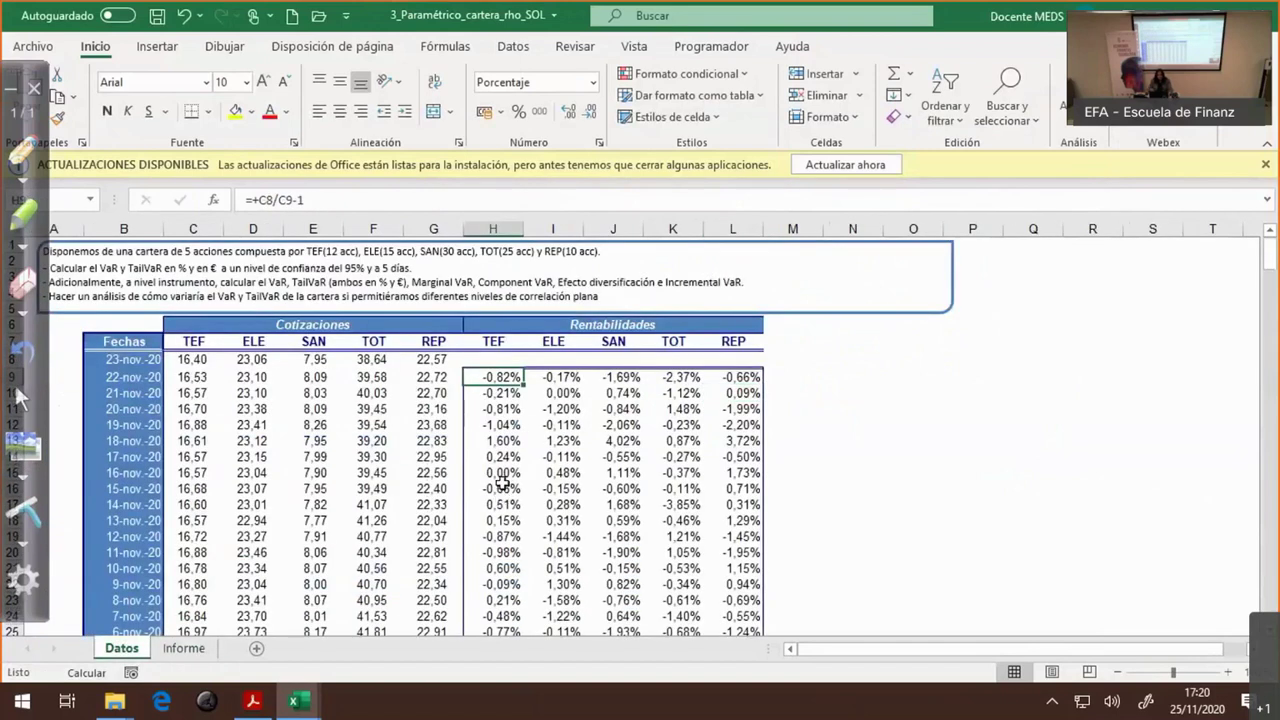
{"action": "key", "text": "ctrl+shift+Down"}
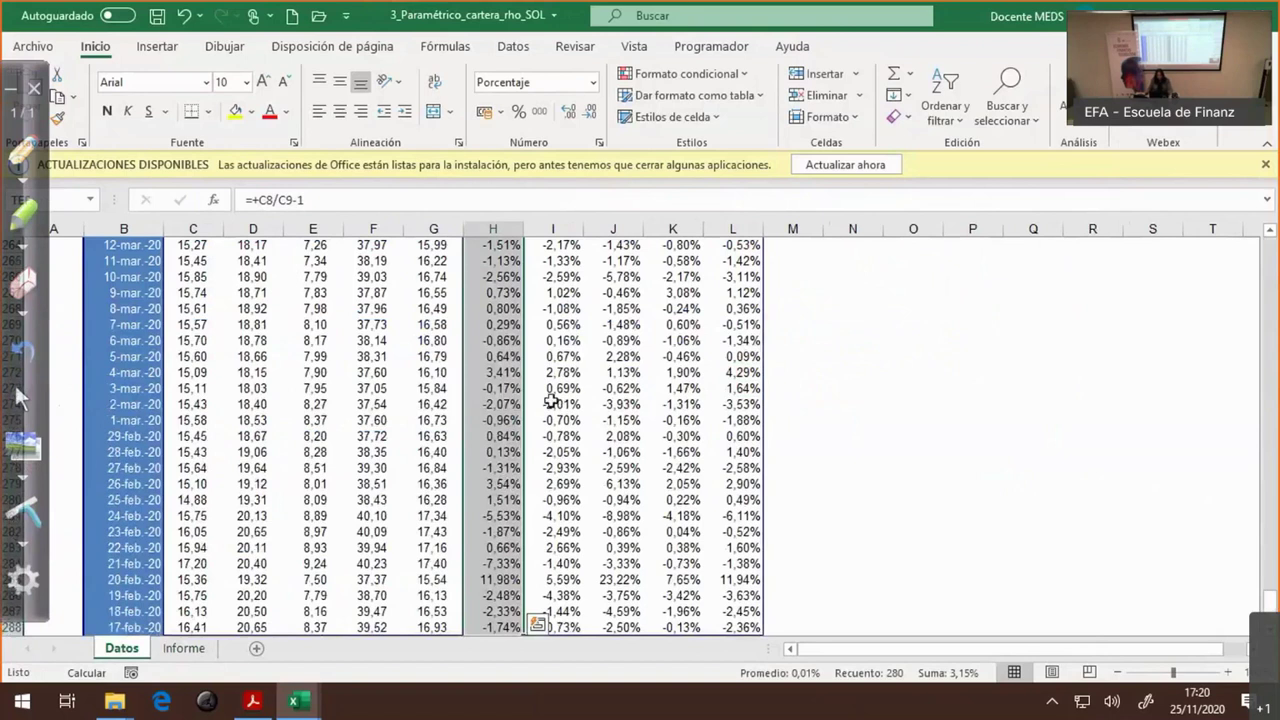
{"action": "key", "text": "ctrl+q"}
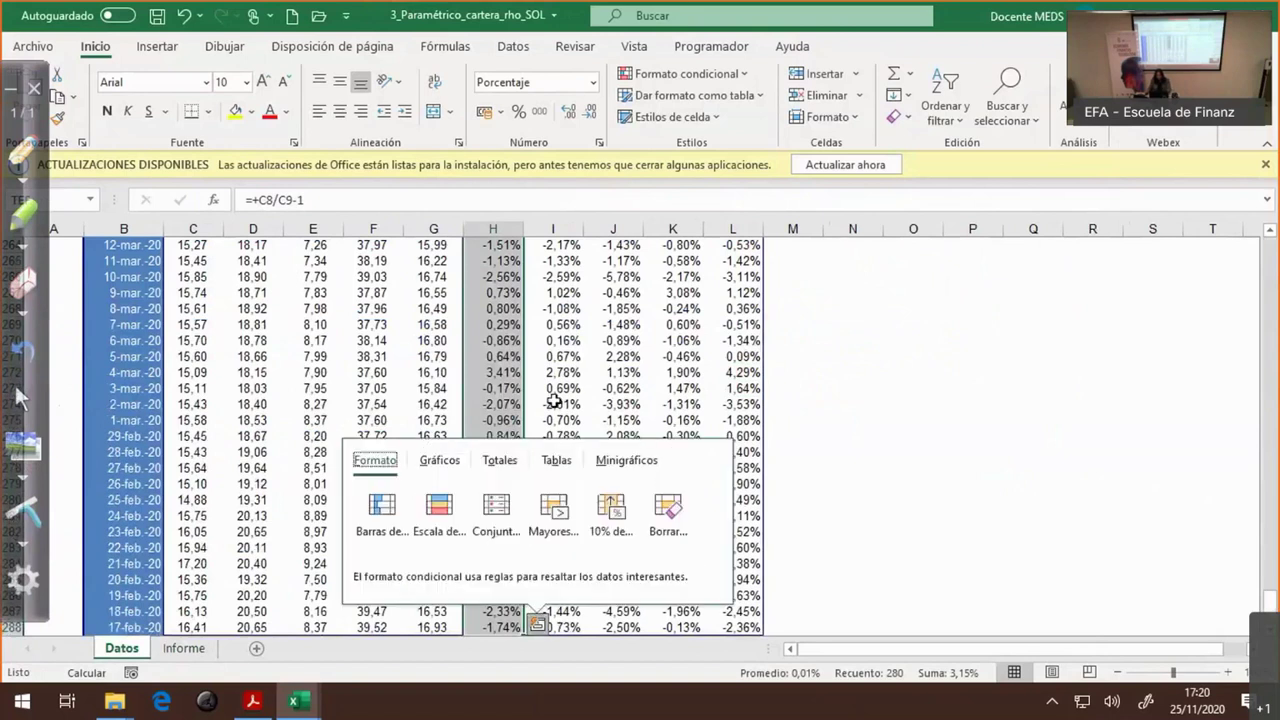
{"action": "key", "text": "Escape"}
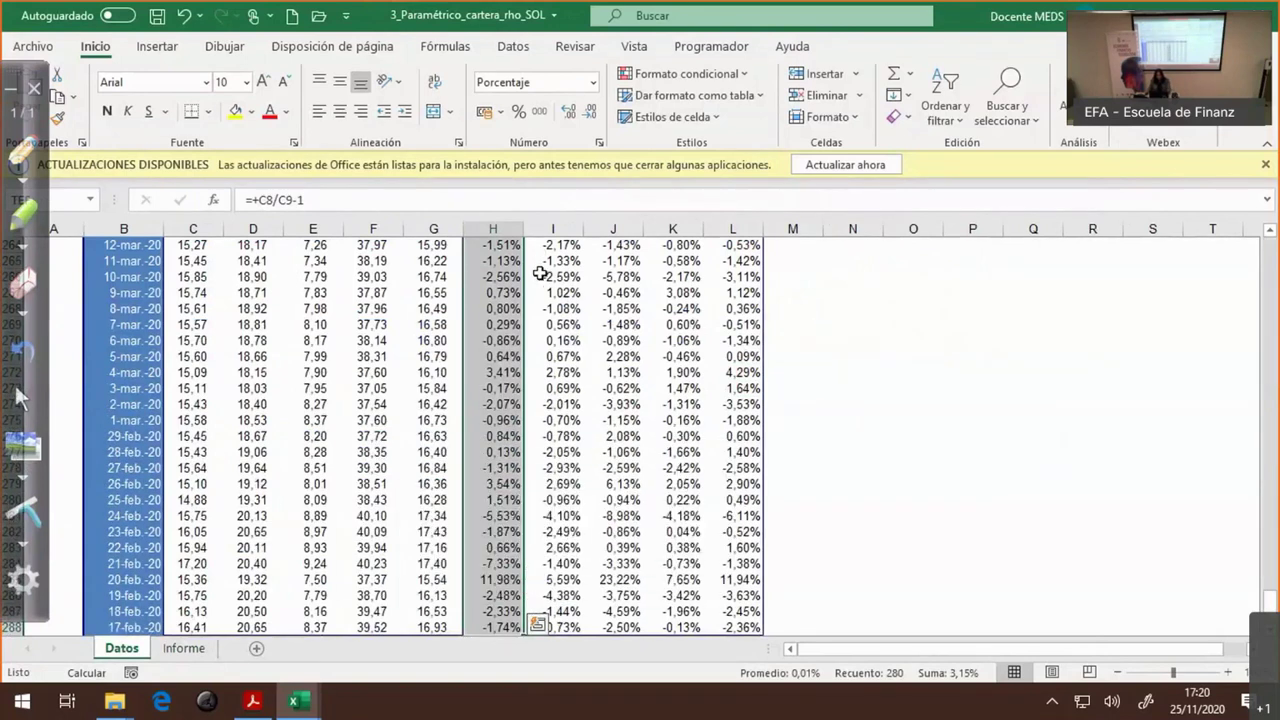
{"action": "key", "text": "ctrl+F3"}
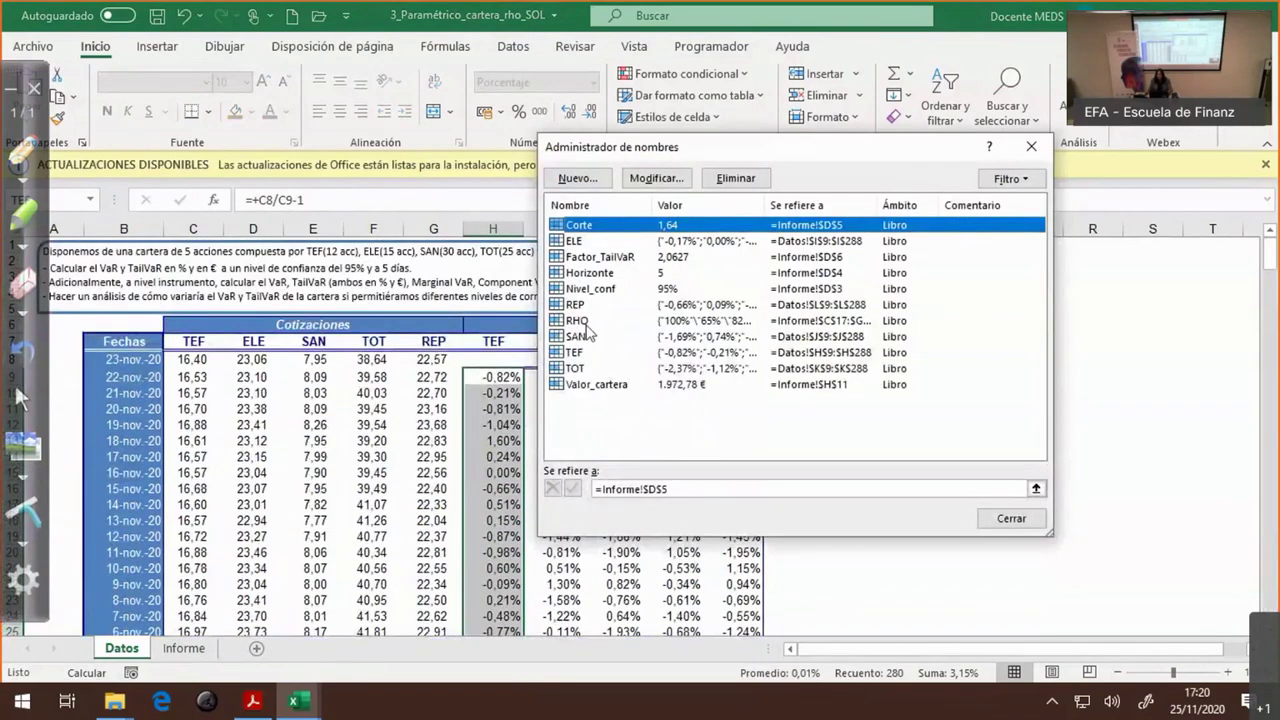
{"action": "left_click", "coordinate": [576, 352]}
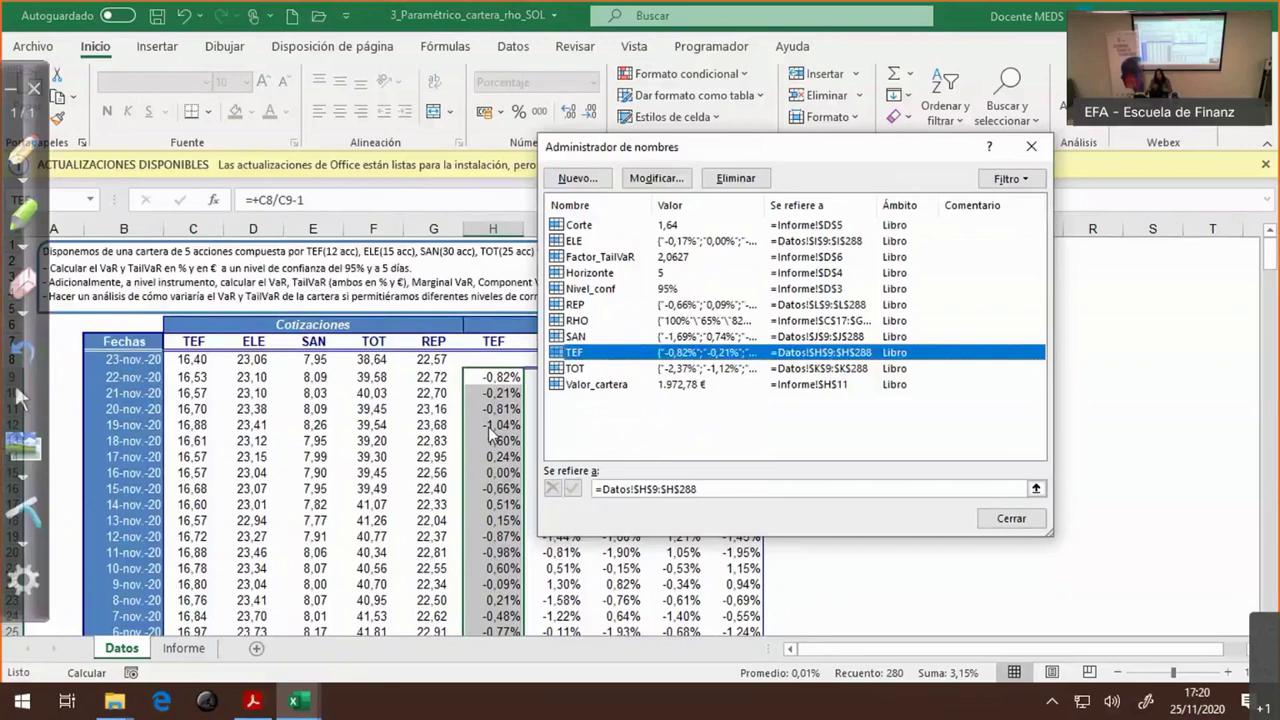
- Close the Name Manager and re-examine the COEF.DE.CORREL formula with INDIRECTO in cell C17 of the Informe sheet
{"action": "key", "text": "Escape"}
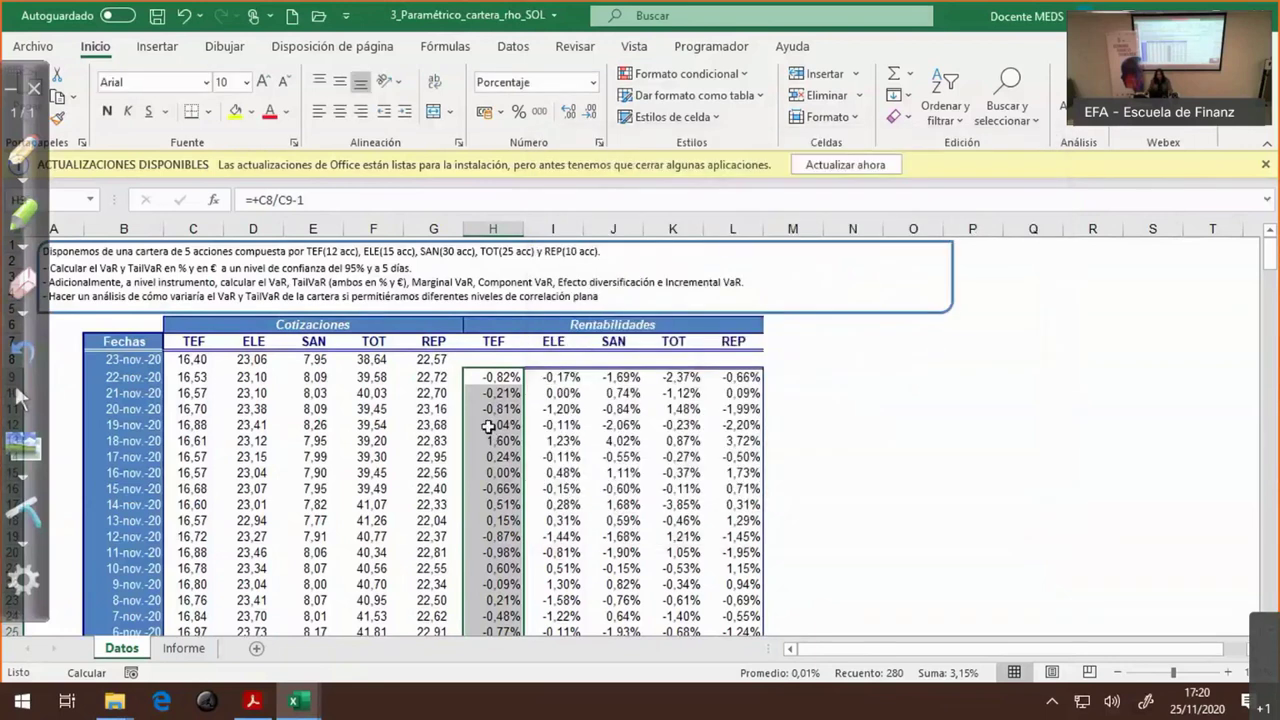
{"action": "key", "text": "ctrl+Page_Down"}
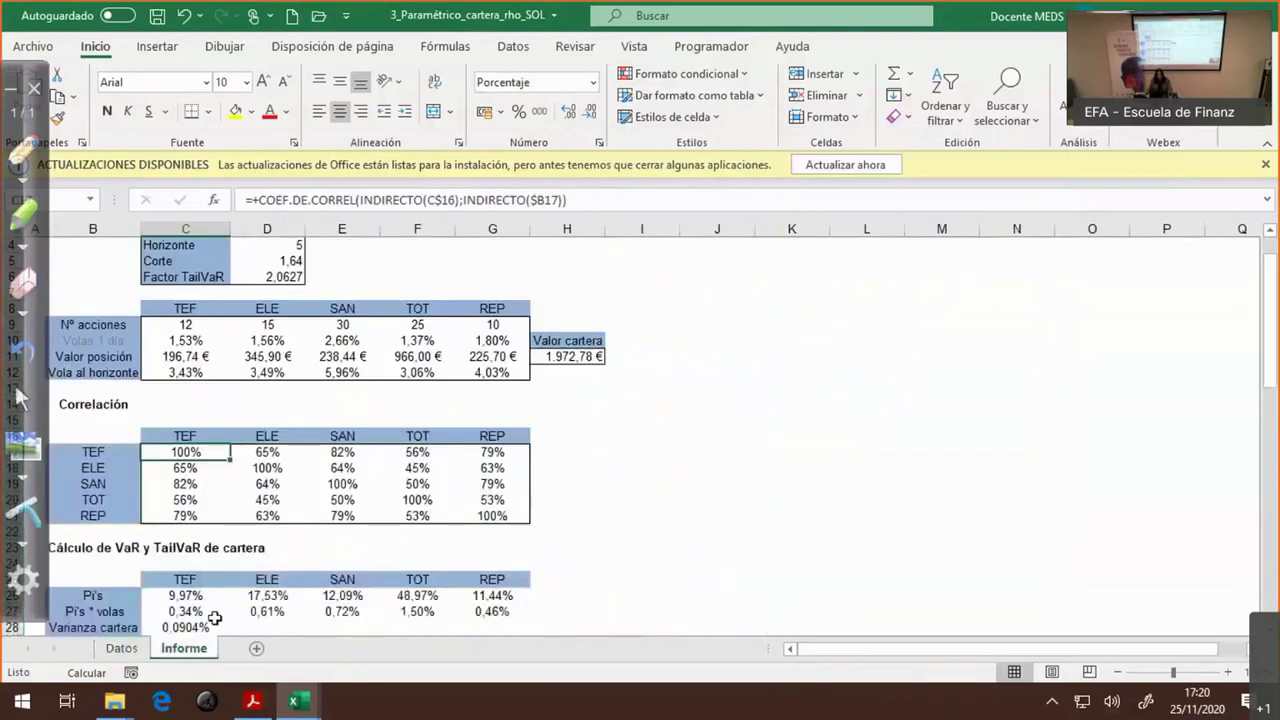
{"action": "double_click", "coordinate": [183, 458]}
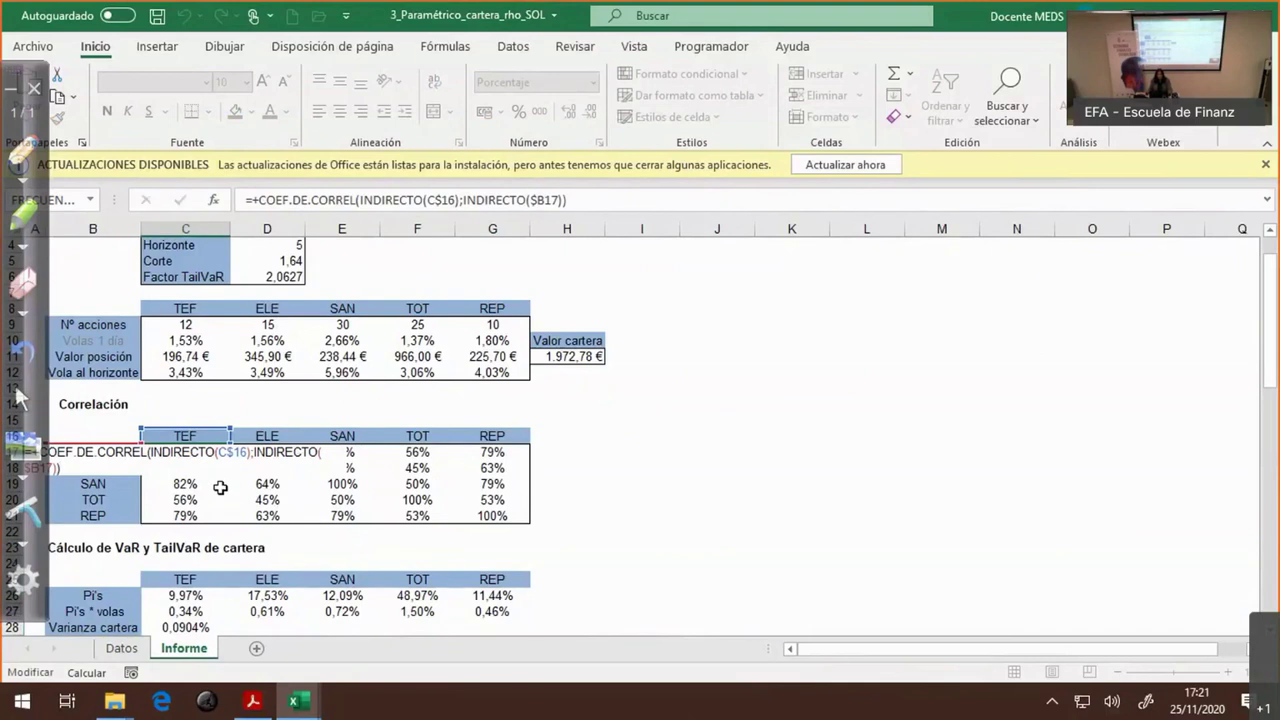
{"action": "key", "text": "Escape"}
{"action": "double_click", "coordinate": [216, 452]}
{"action": "key", "text": "Escape"}
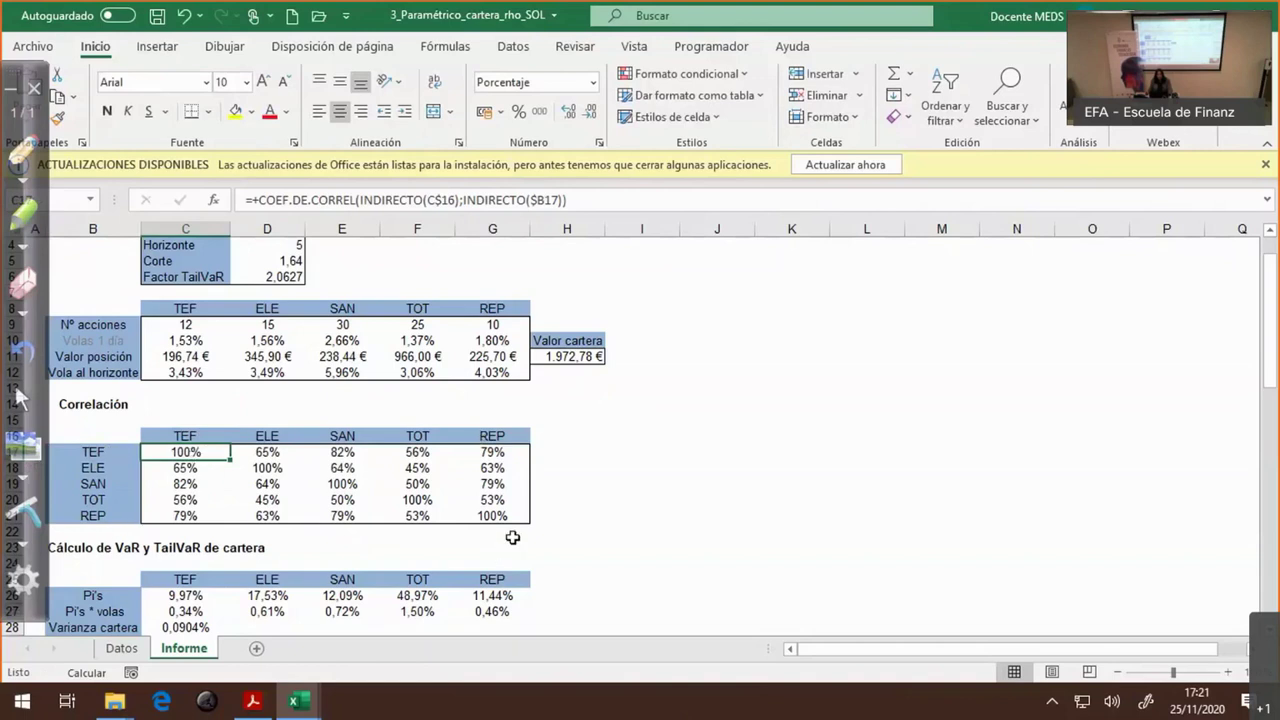
{"action": "left_click", "coordinate": [555, 452]}
- Start a COEF.DE.CORREL formula in cell N9 of the Datos sheet with the TEF returns H9:H288 as first array
{"action": "left_click", "coordinate": [133, 649]}
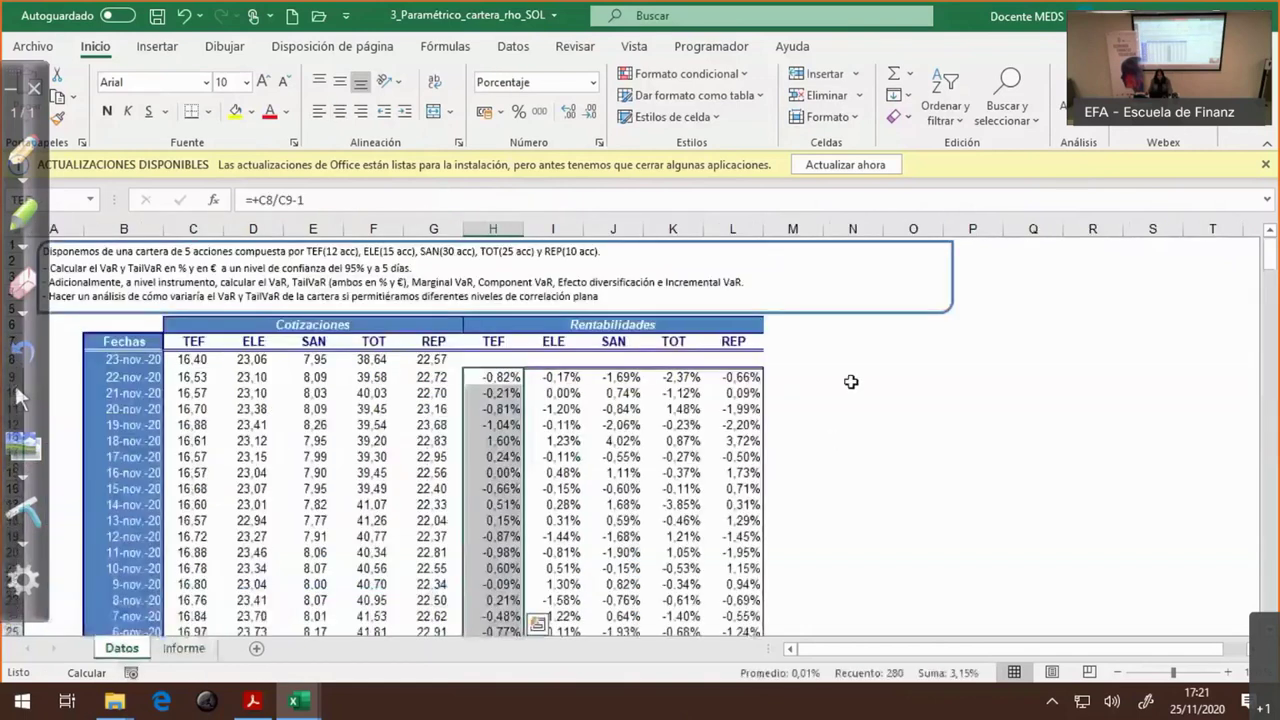
{"action": "type", "text": "+coef"}
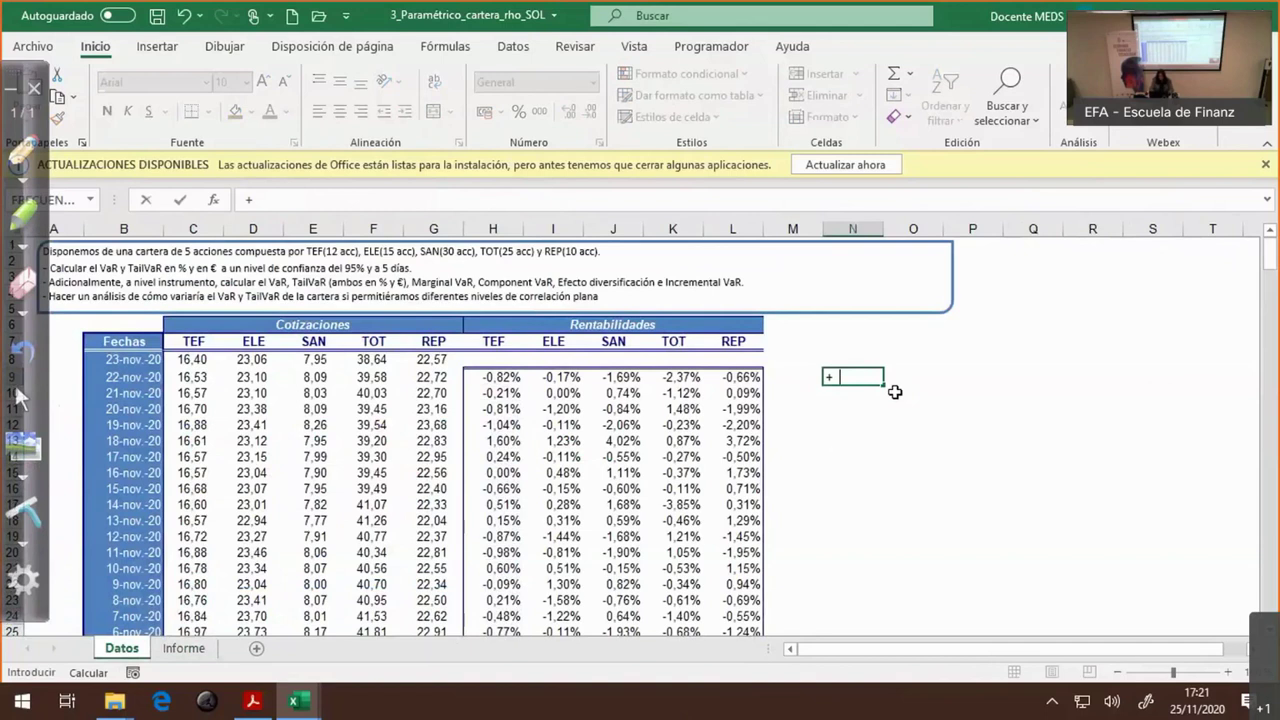
{"action": "double_click", "coordinate": [895, 396]}
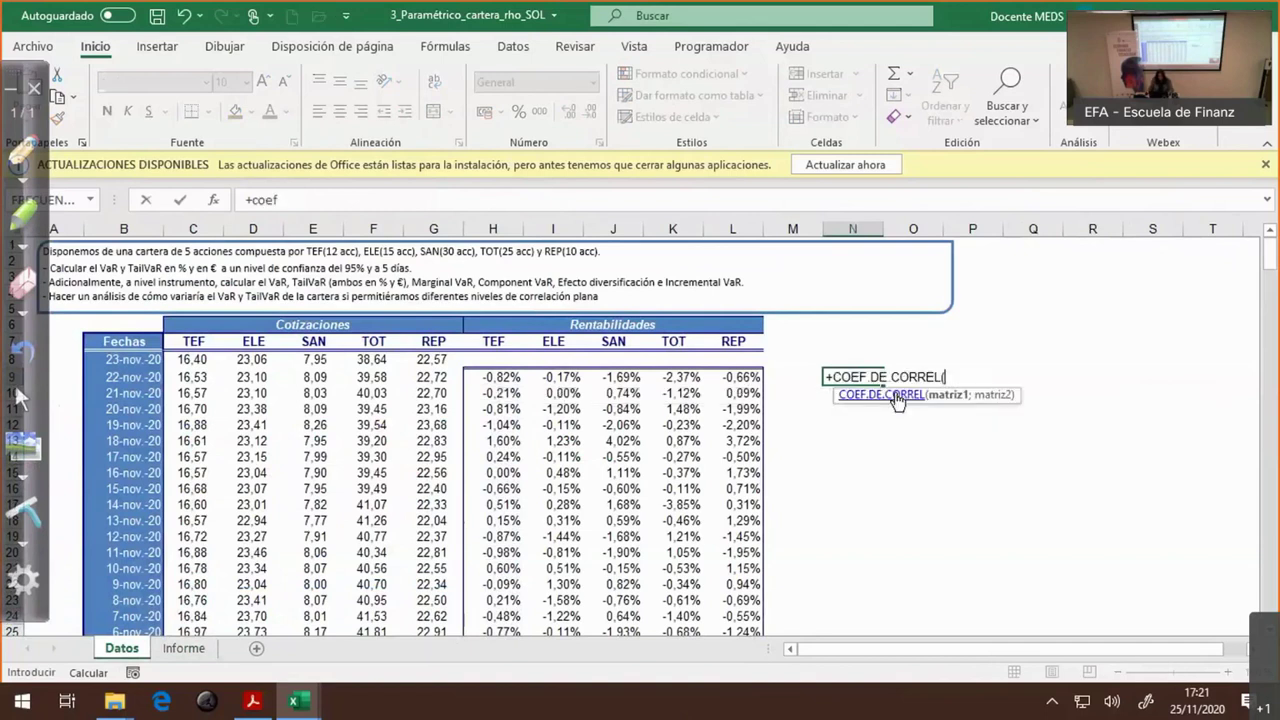
{"action": "left_click", "coordinate": [485, 380]}
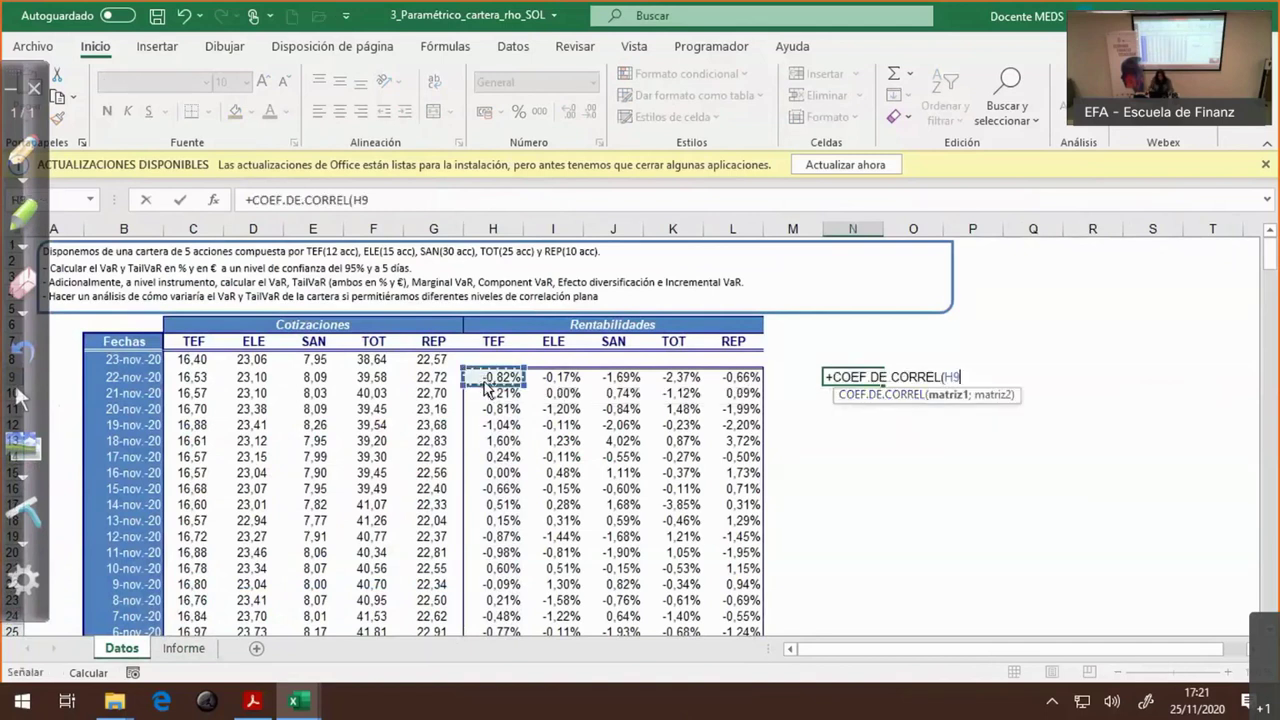
{"action": "key", "text": "ctrl+shift+Down"}
{"action": "type", "text": ";"}
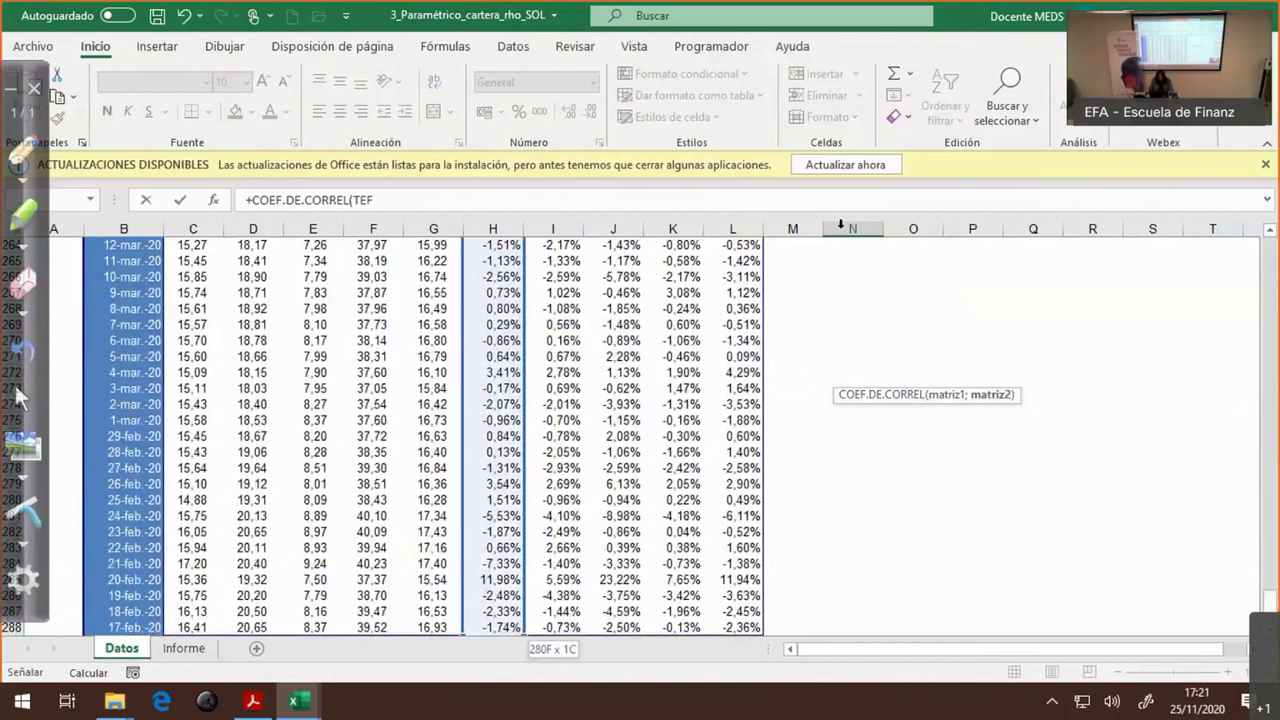
- Add the ELE returns I9:I288 as the second array and complete the correlation formula in N9
{"action": "left_click", "coordinate": [566, 325]}
{"action": "key", "text": "ctrl+Up"}
{"action": "key", "text": "ctrl+Up"}
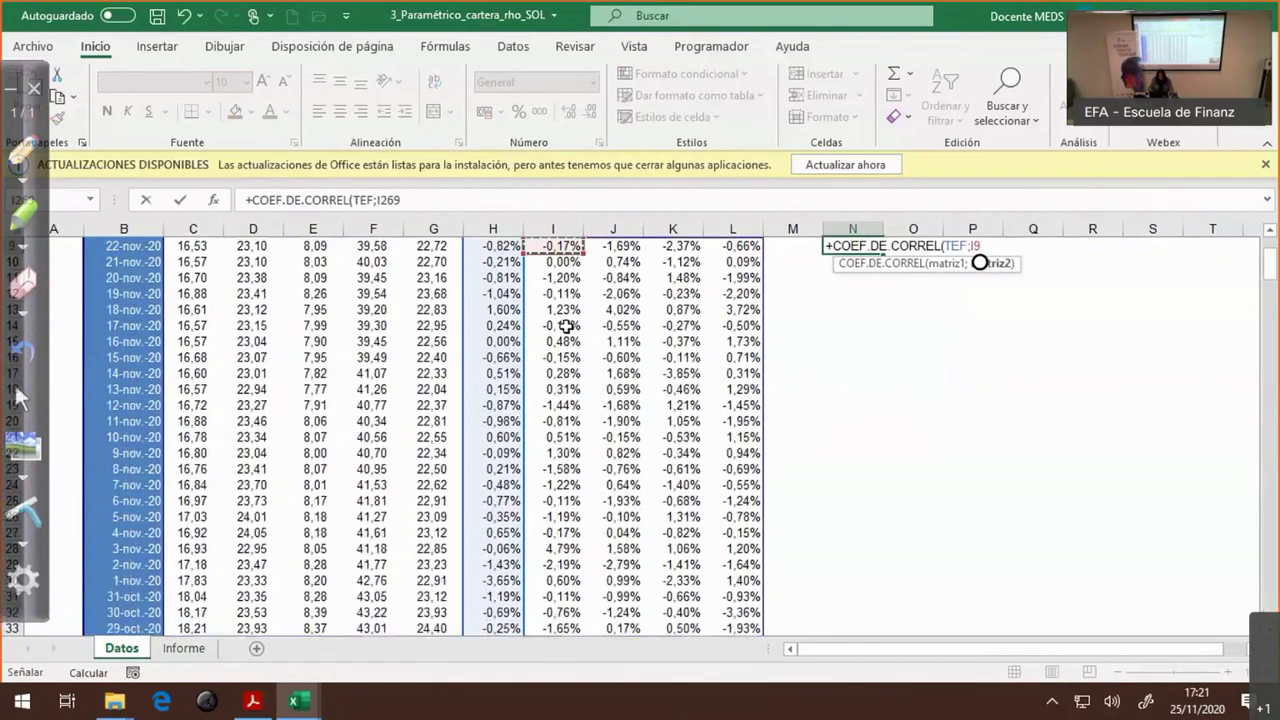
{"action": "key", "text": "Up"}
{"action": "key", "text": "Down"}
{"action": "key", "text": "Down"}
{"action": "key", "text": "Down"}
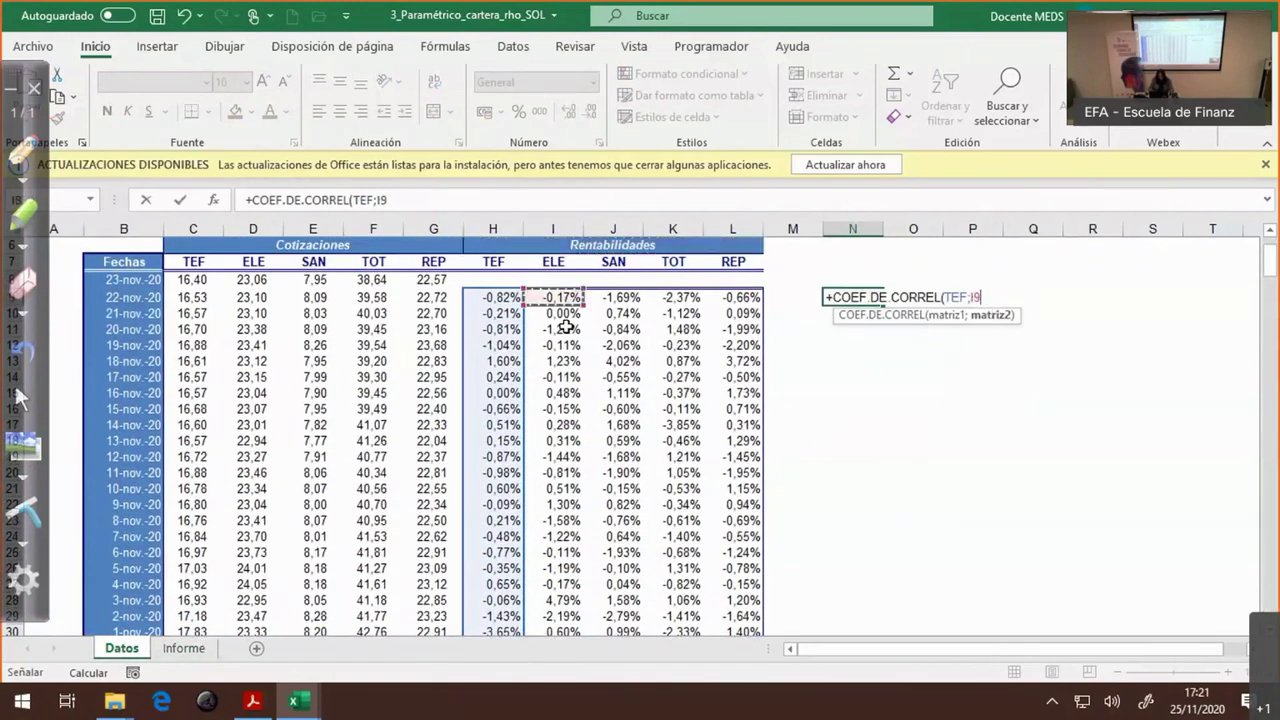
{"action": "key", "text": "ctrl+shift+Down"}
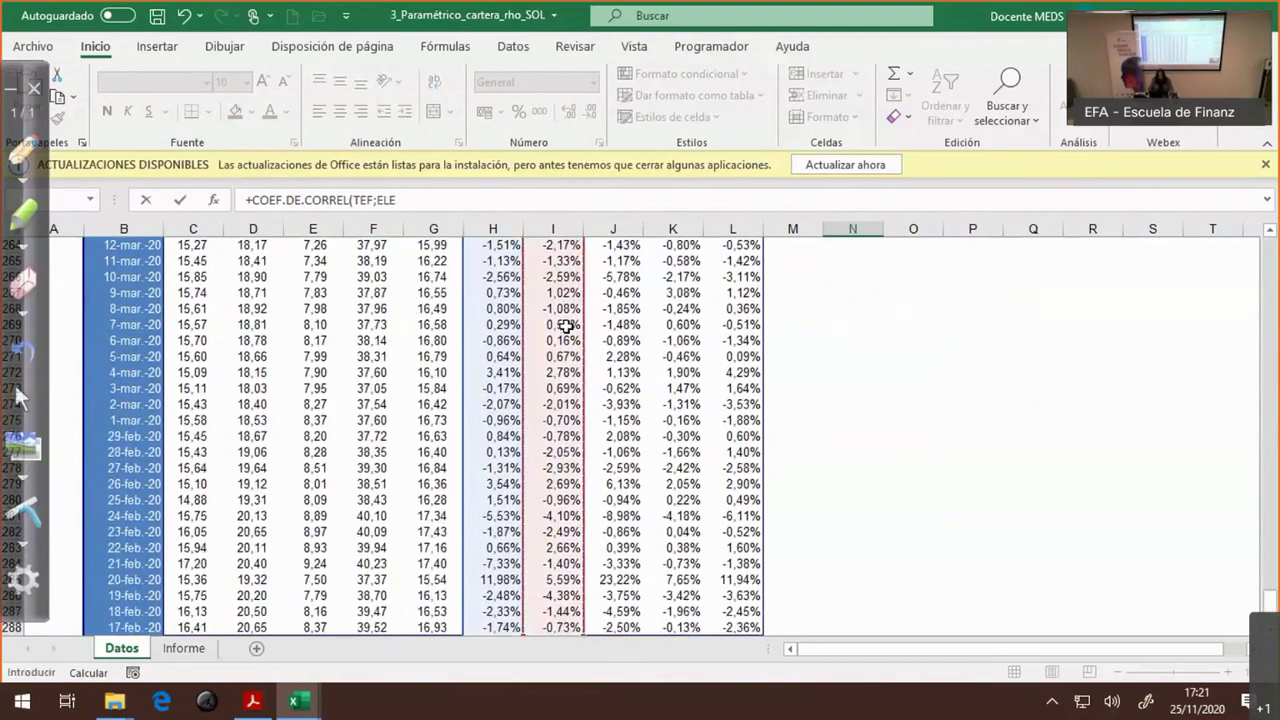
{"action": "key", "text": "Return"}
{"action": "left_click", "coordinate": [860, 377]}
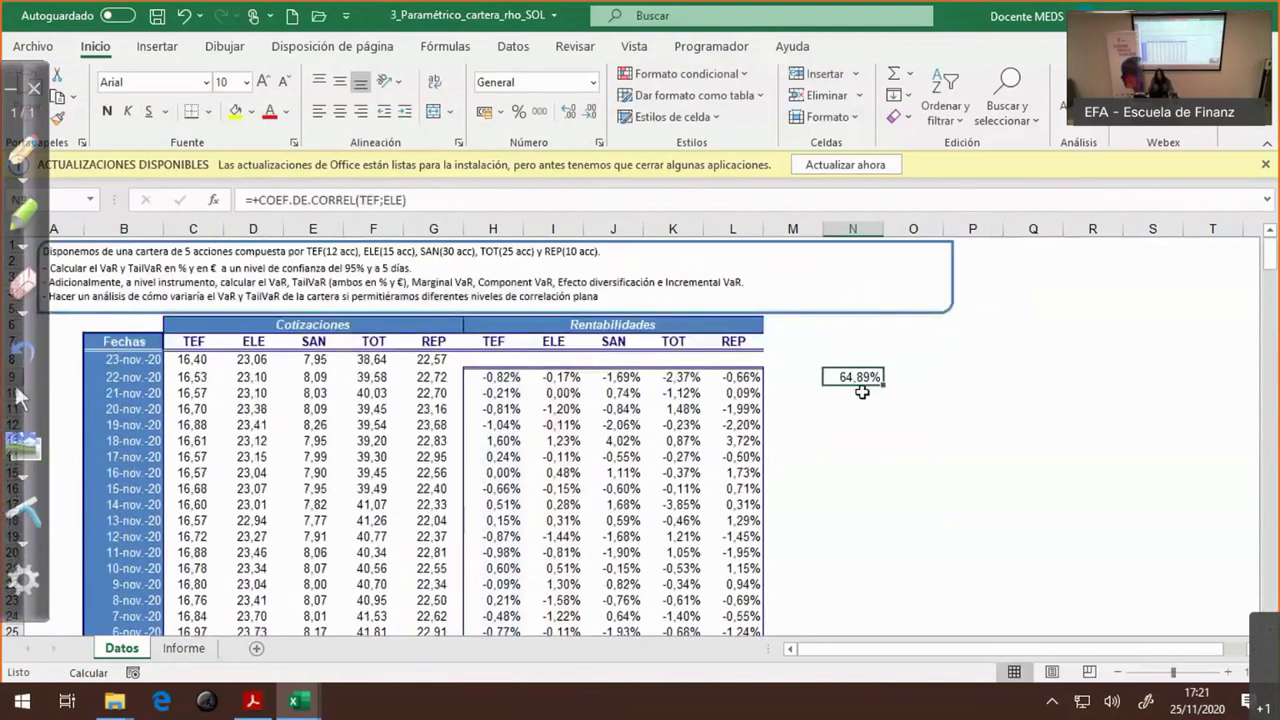
- Show the TEF–ELE correlation in cell D17 of the Informe sheet with two decimals
{"action": "left_click", "coordinate": [184, 648]}
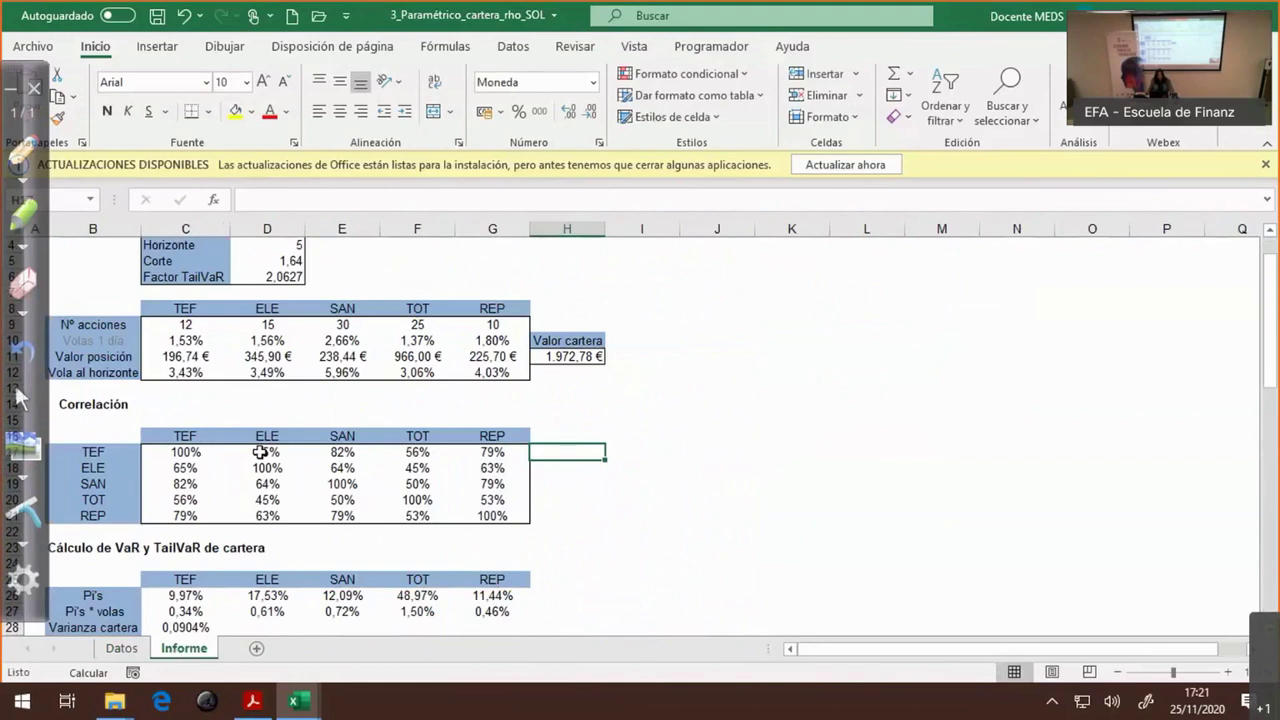
{"action": "left_click", "coordinate": [267, 452]}
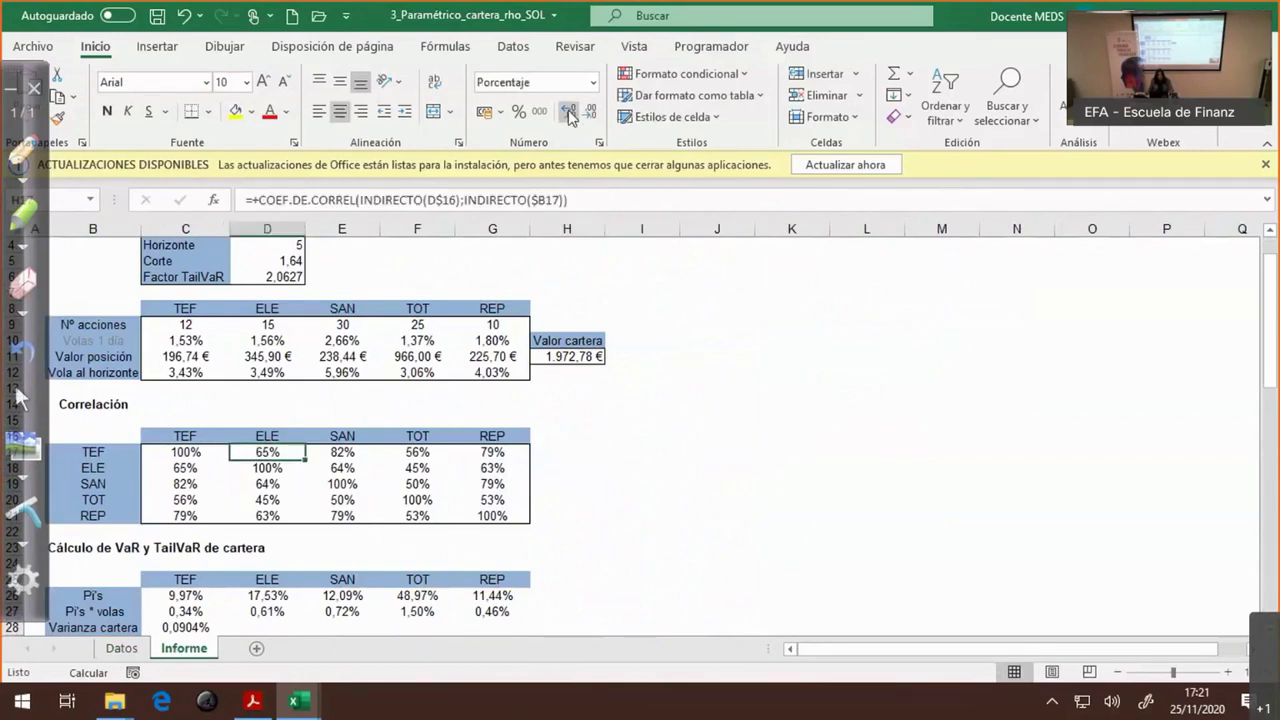
{"action": "key", "text": "alt+h+0"}
{"action": "key", "text": "alt+h+0"}
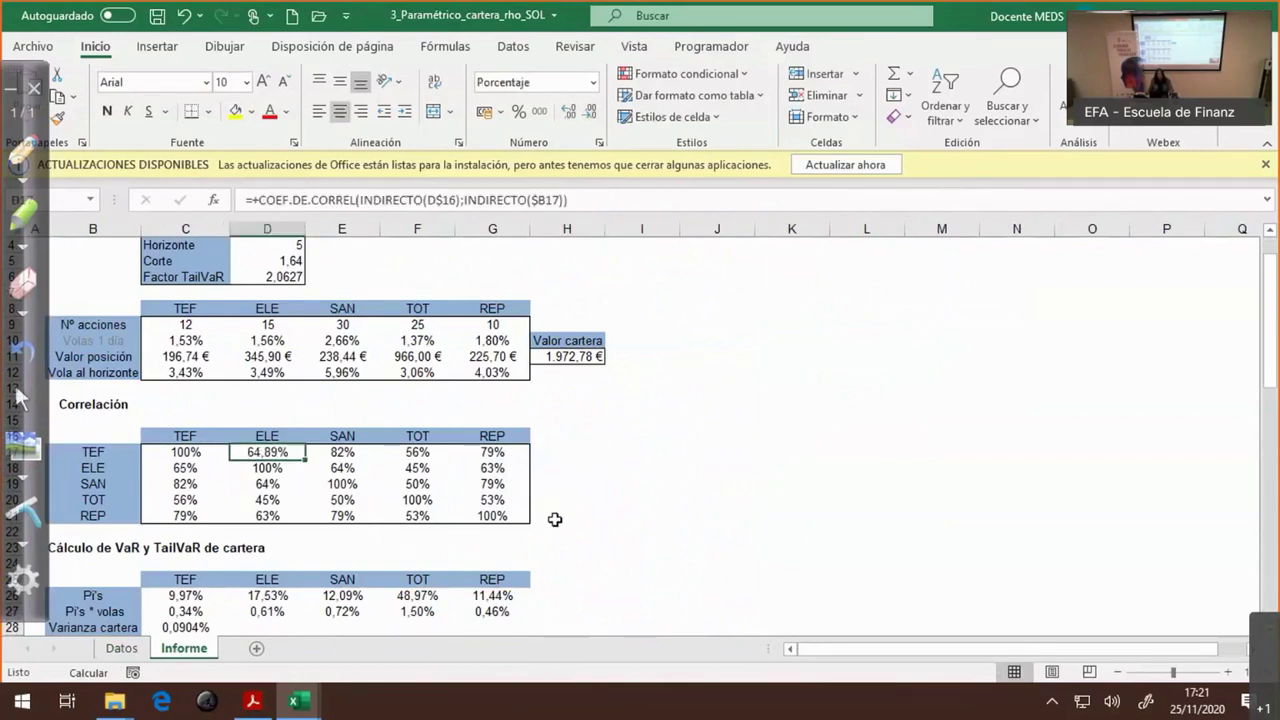
- Inspect the ranges used by the COEF.DE.CORREL formula in cell N9 of the Datos sheet
{"action": "left_click", "coordinate": [121, 648]}
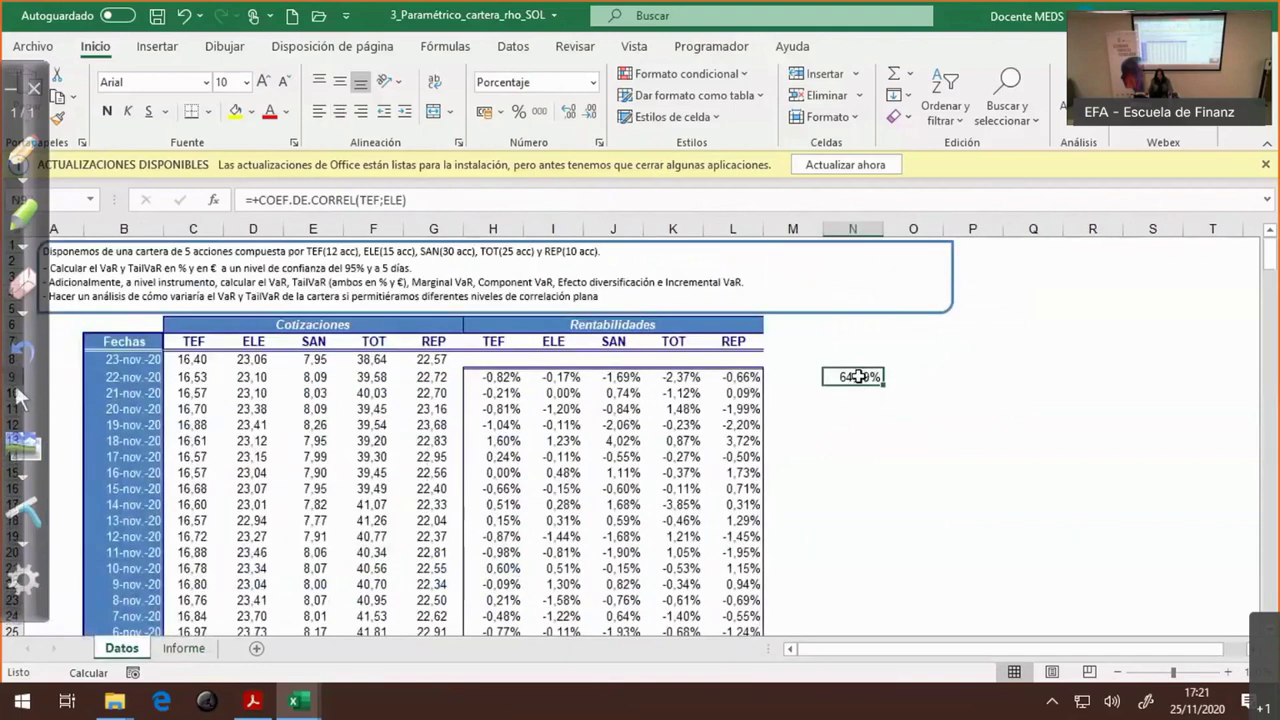
{"action": "key", "text": "F2"}
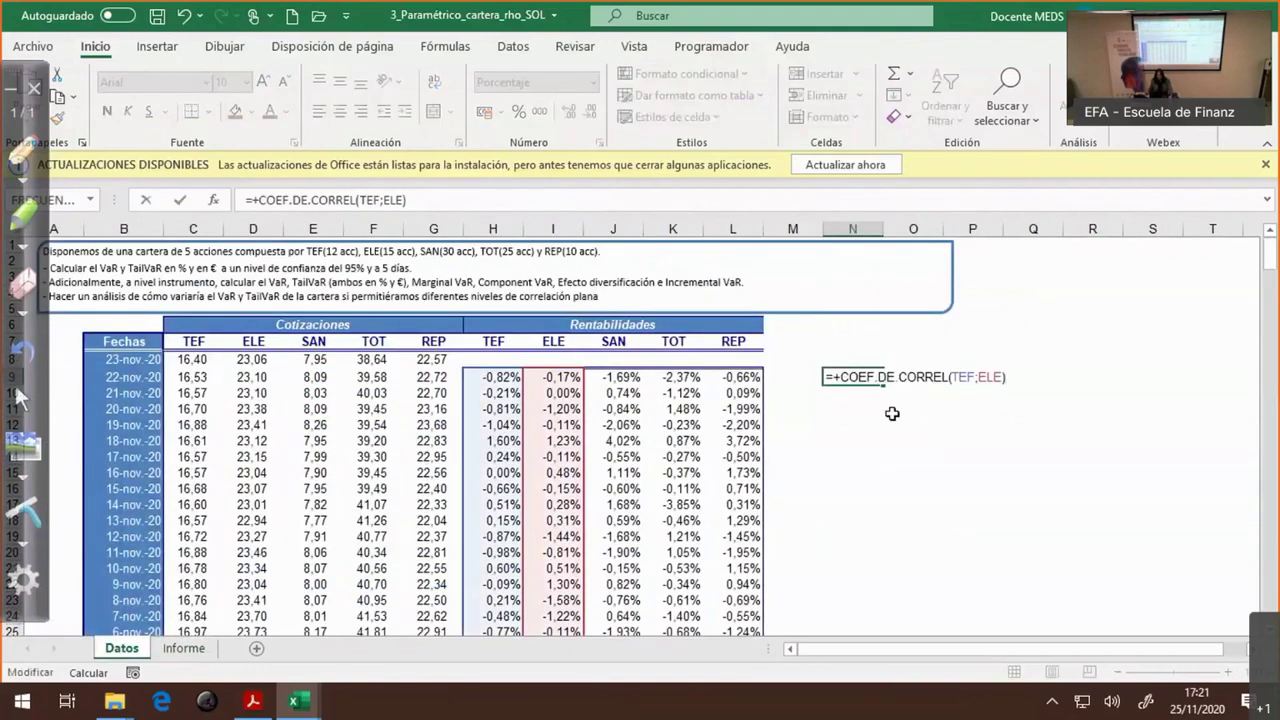
{"action": "key", "text": "Escape"}
- Check the VaR cartera % formula in C31 of the Informe sheet against the portfolio VaR formulas in the Acrobat Reader PDF
{"action": "left_click", "coordinate": [184, 648]}
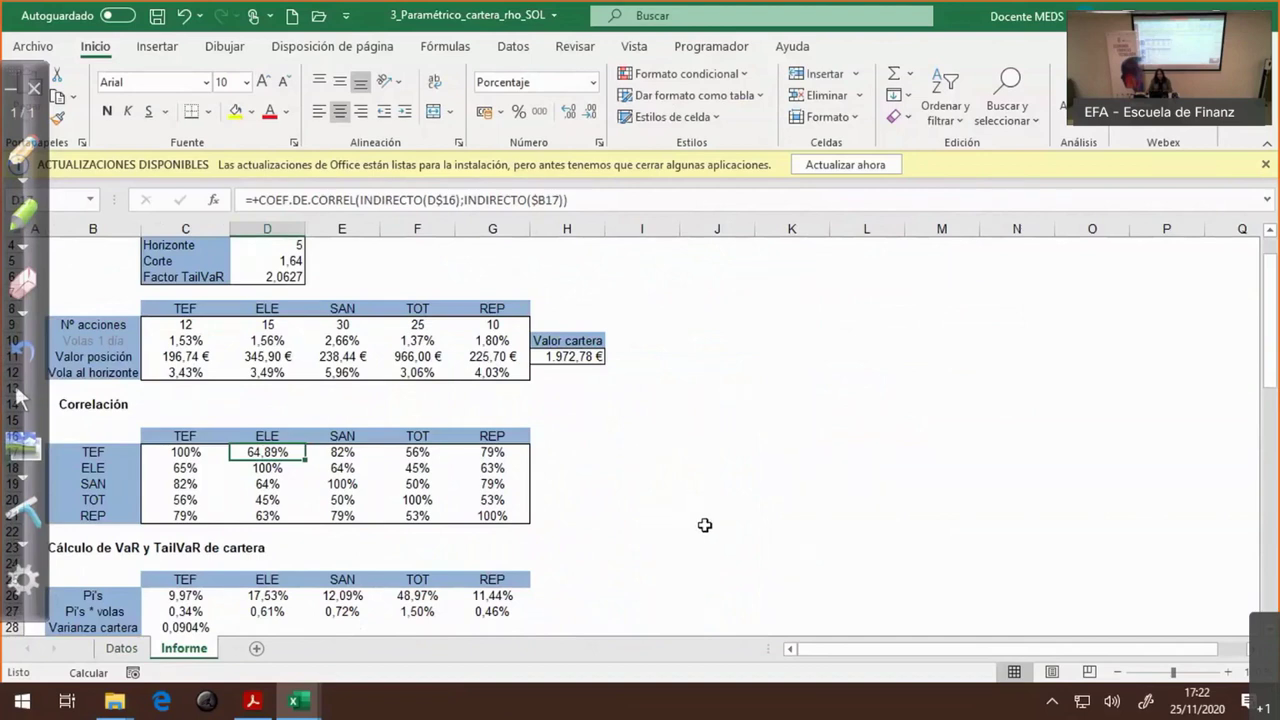
{"action": "scroll", "coordinate": [397, 517], "scroll_direction": "down", "scroll_amount": 3}
{"action": "scroll", "coordinate": [286, 586], "scroll_direction": "down", "scroll_amount": 1}
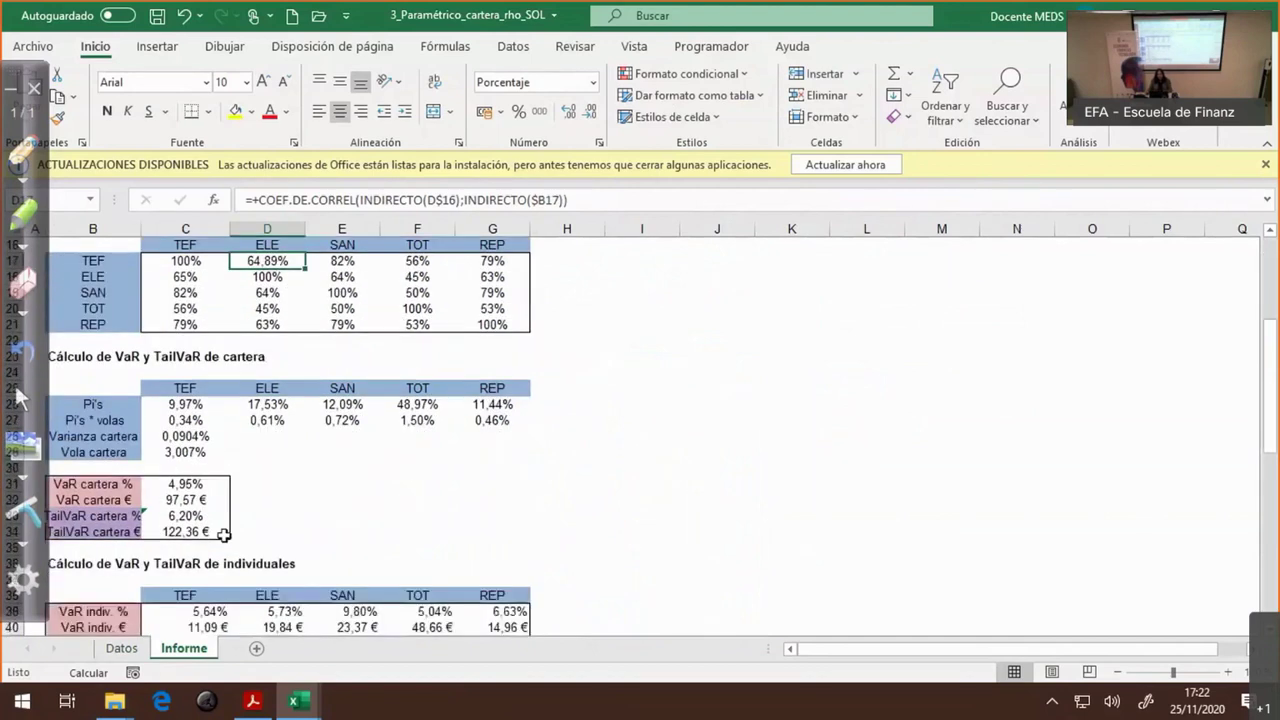
{"action": "left_click", "coordinate": [188, 485]}
{"action": "left_click", "coordinate": [254, 701]}
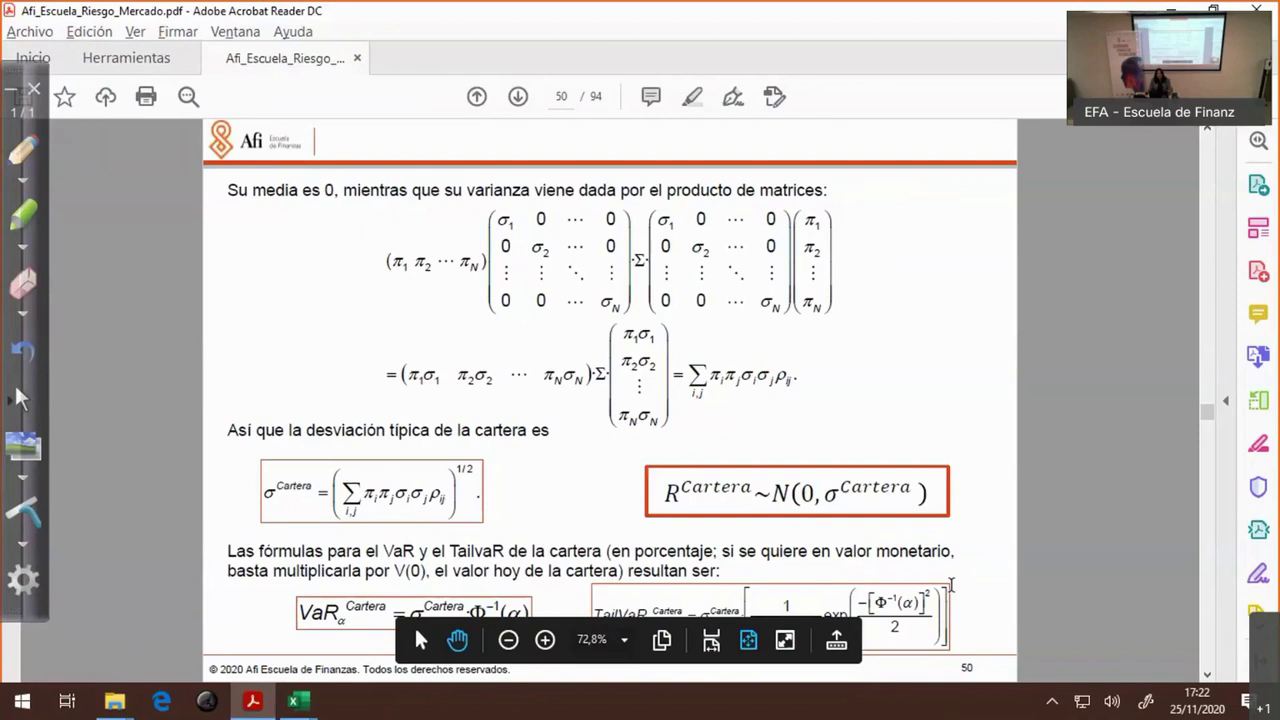
- Switch back to Excel and inspect the Corte formula in D5 and the Factor TailVaR formula in D6
{"action": "left_click", "coordinate": [294, 700]}
{"action": "scroll", "coordinate": [287, 383], "scroll_direction": "up", "scroll_amount": 6}
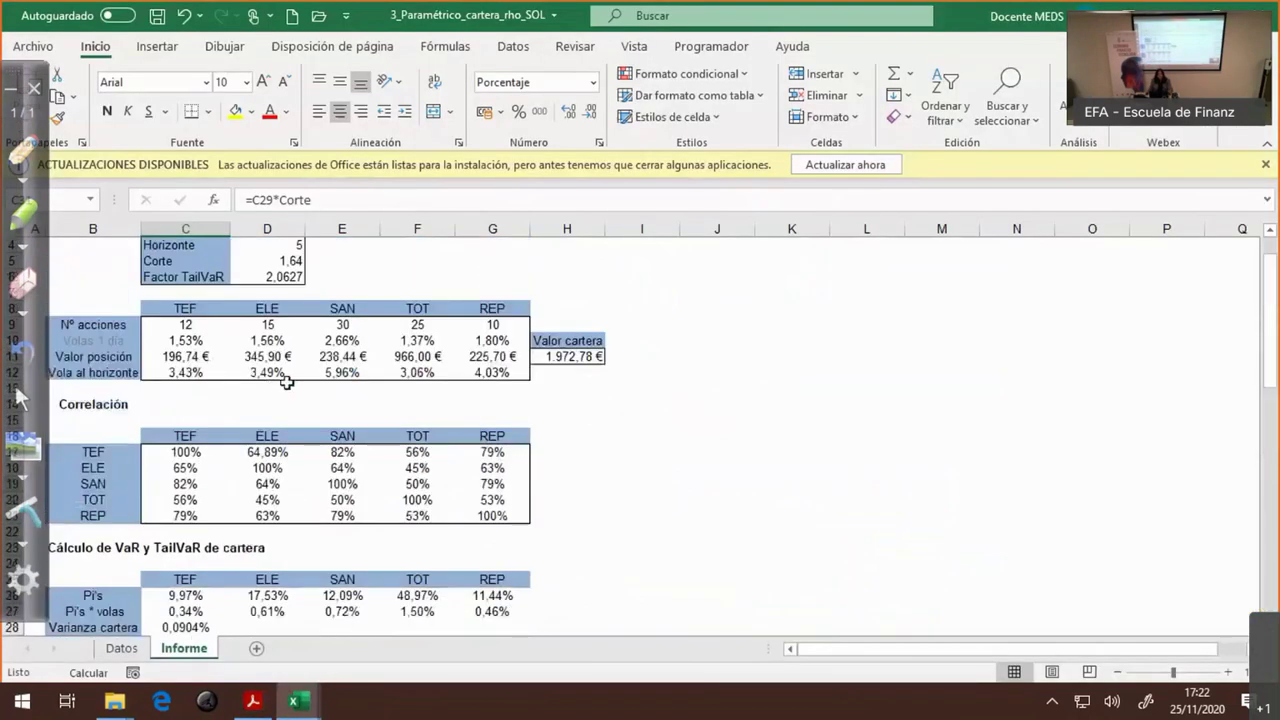
{"action": "left_click", "coordinate": [290, 308]}
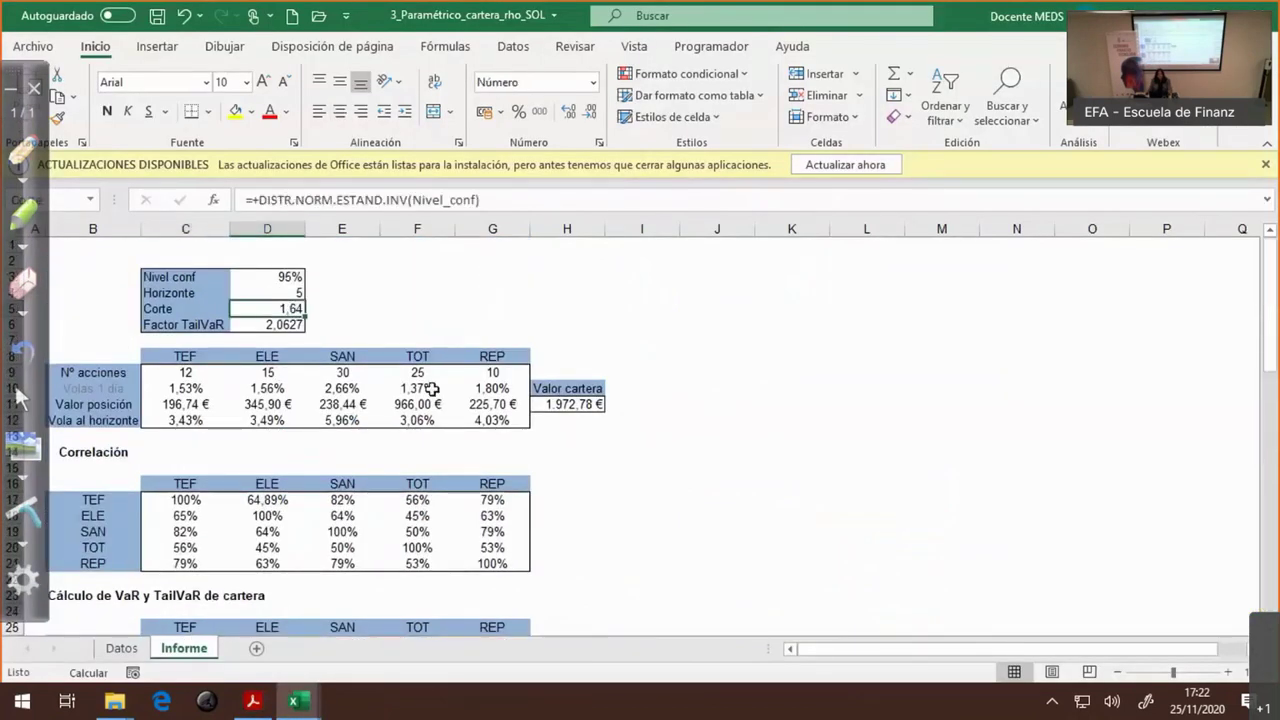
{"action": "key", "text": "F2"}
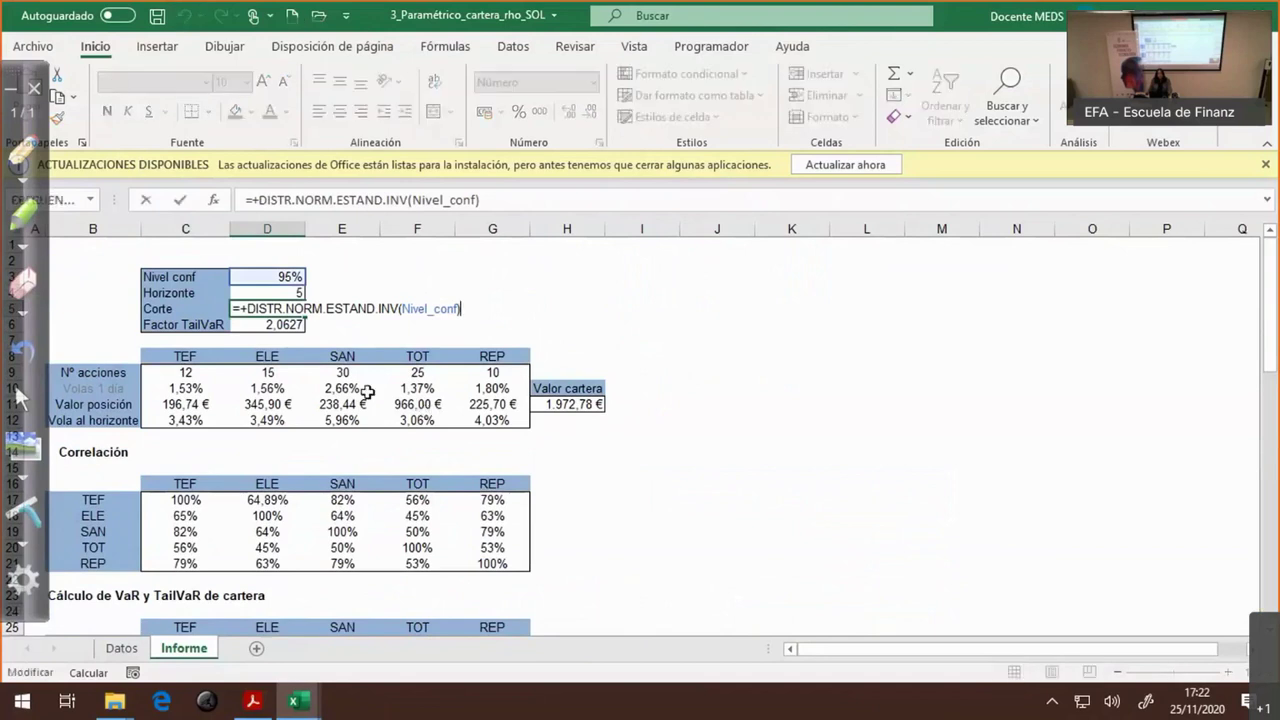
{"action": "key", "text": "Escape"}
{"action": "left_click", "coordinate": [286, 323]}
{"action": "key", "text": "F2"}
{"action": "key", "text": "Escape"}
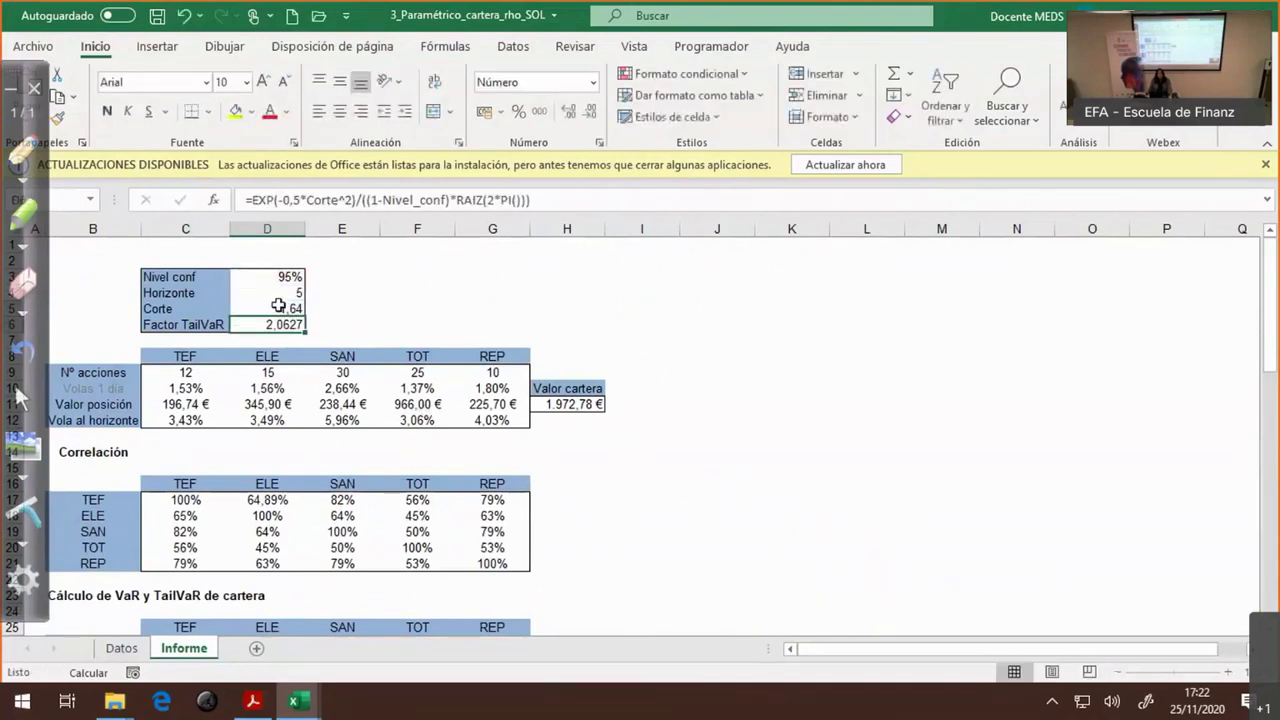
{"action": "key", "text": "Up"}
{"action": "left_click", "coordinate": [272, 330]}
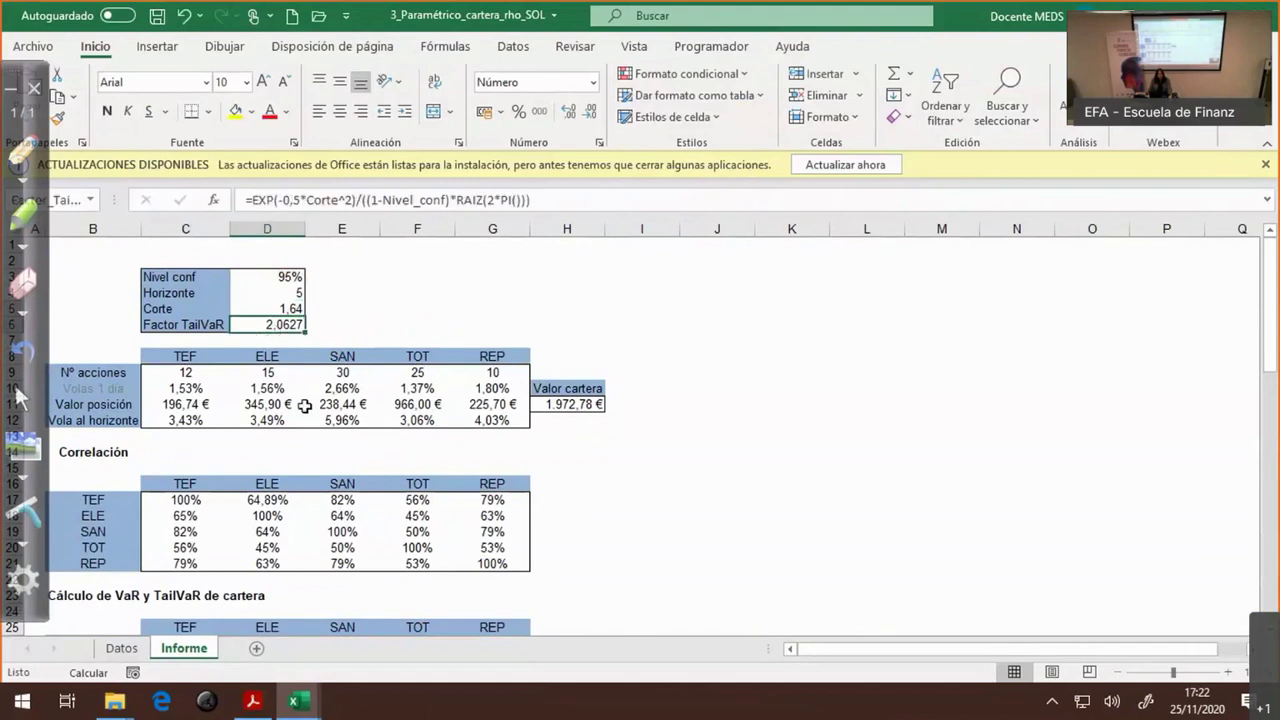
- Examine the VaR cartera % formula in C31 and trace the Factor_TailVaR reference of the TailVaR cartera % formula in C33
{"action": "scroll", "coordinate": [305, 405], "scroll_direction": "down", "scroll_amount": 2}
{"action": "scroll", "coordinate": [305, 405], "scroll_direction": "down", "scroll_amount": 3}
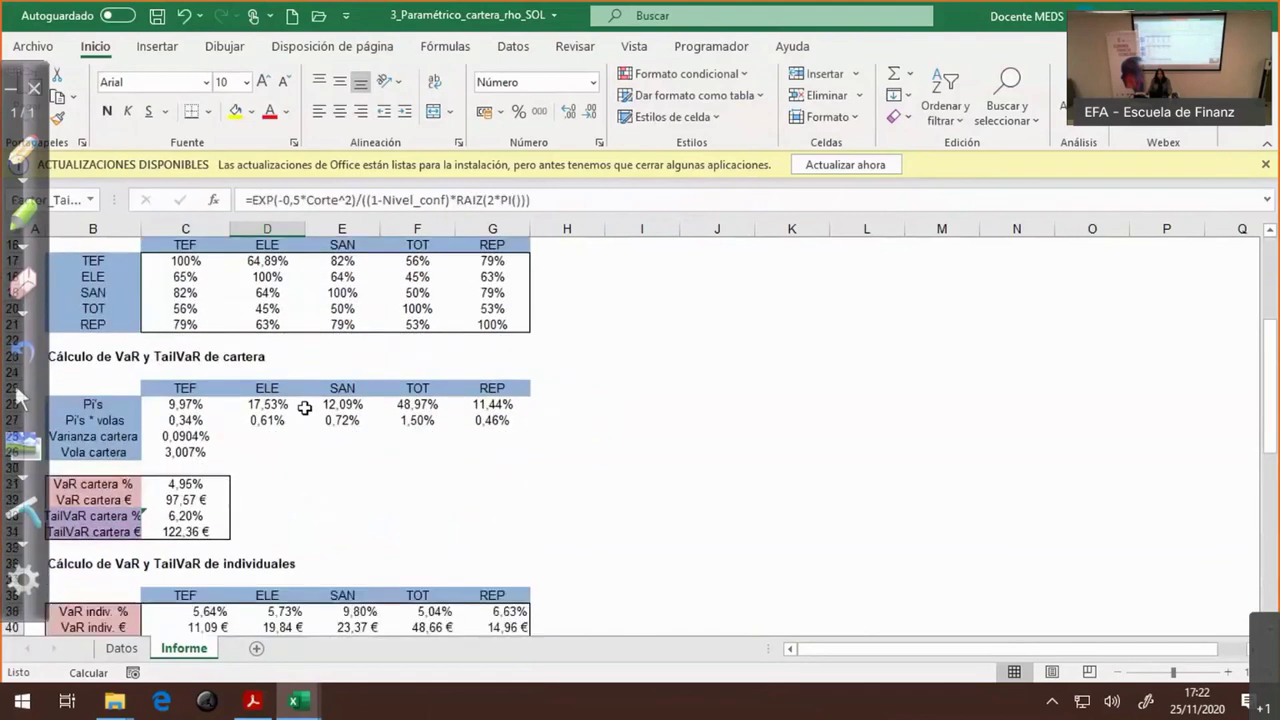
{"action": "left_click", "coordinate": [187, 483]}
{"action": "key", "text": "F2"}
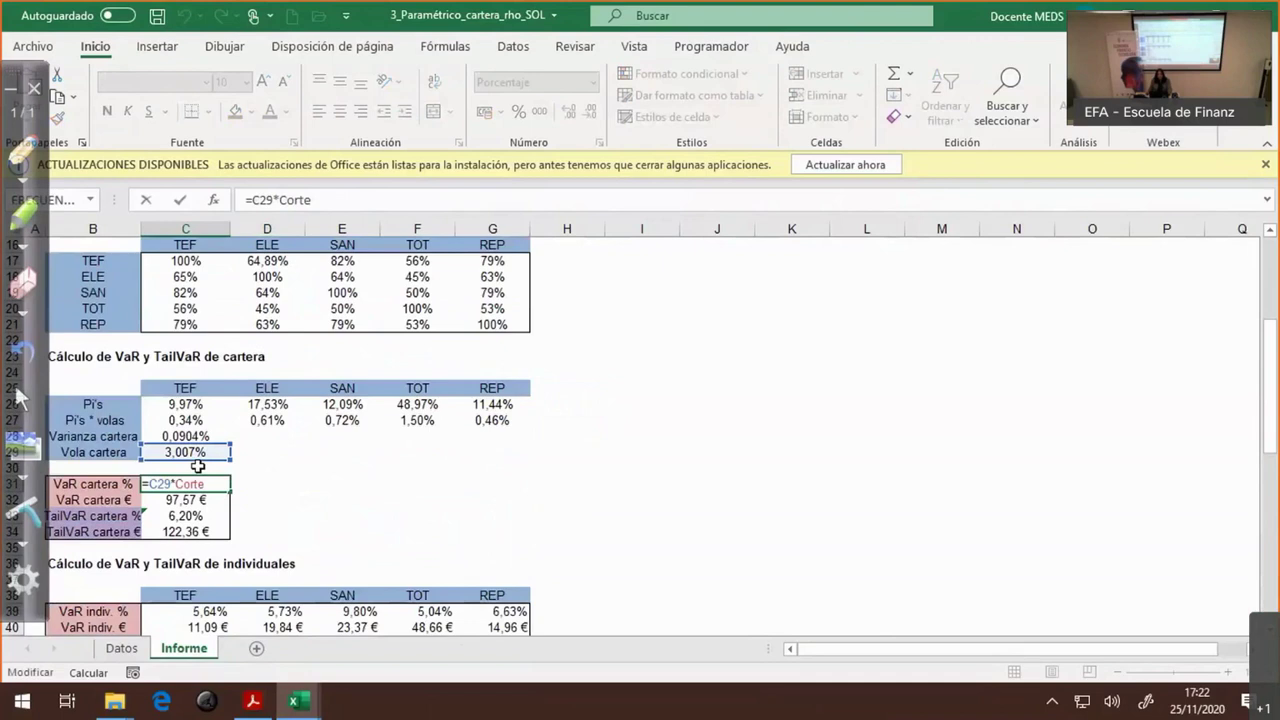
{"action": "left_click", "coordinate": [185, 516]}
{"action": "double_click", "coordinate": [185, 516]}
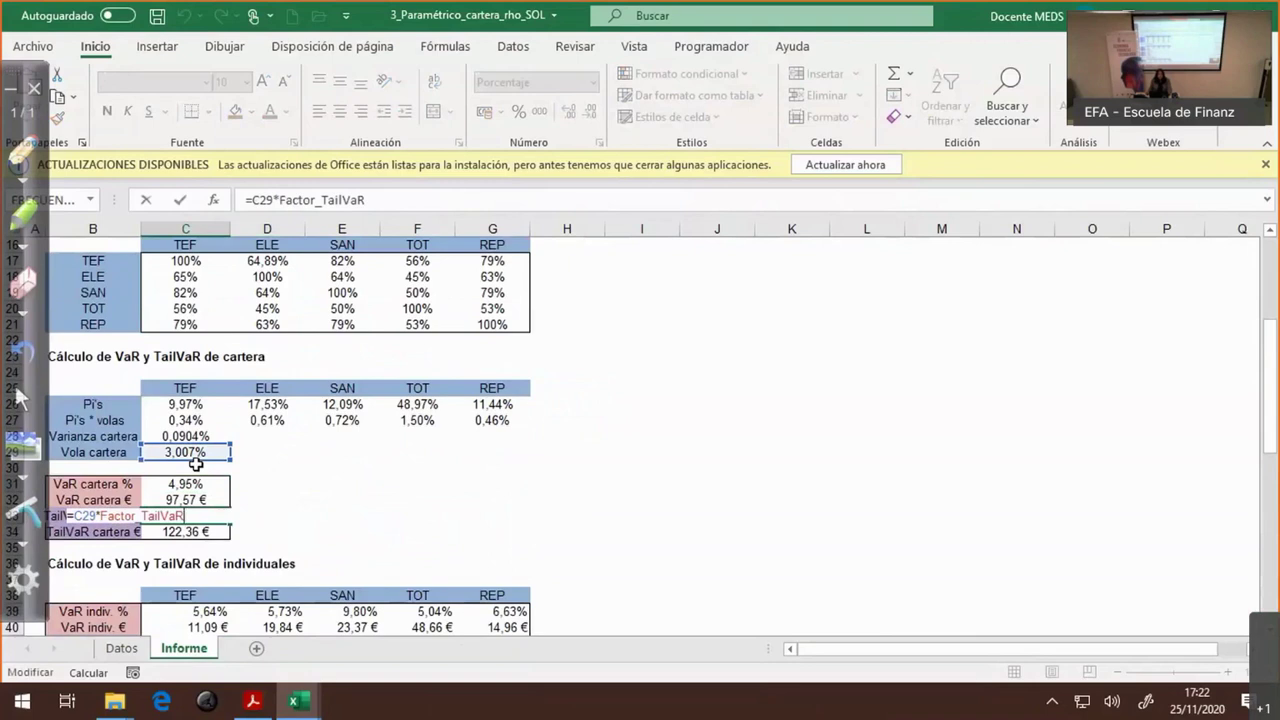
{"action": "scroll", "coordinate": [270, 430], "scroll_direction": "up", "scroll_amount": 5}
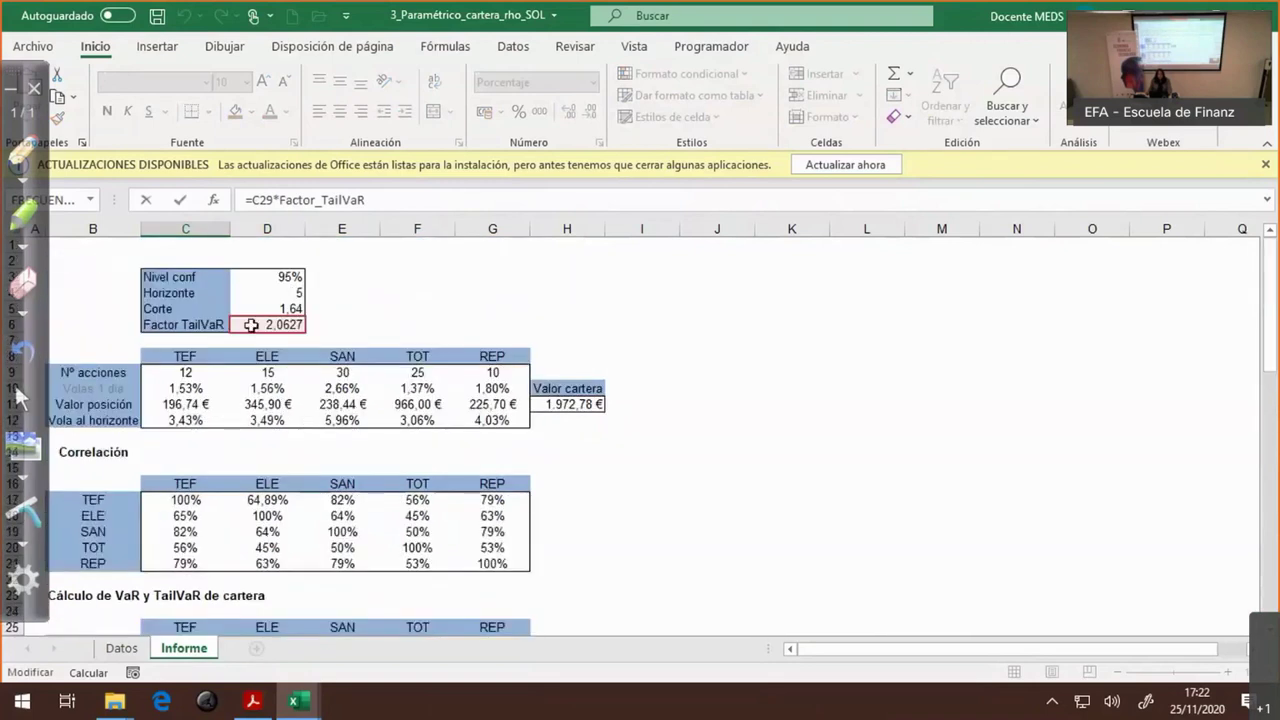
{"action": "scroll", "coordinate": [304, 407], "scroll_direction": "down", "scroll_amount": 7}
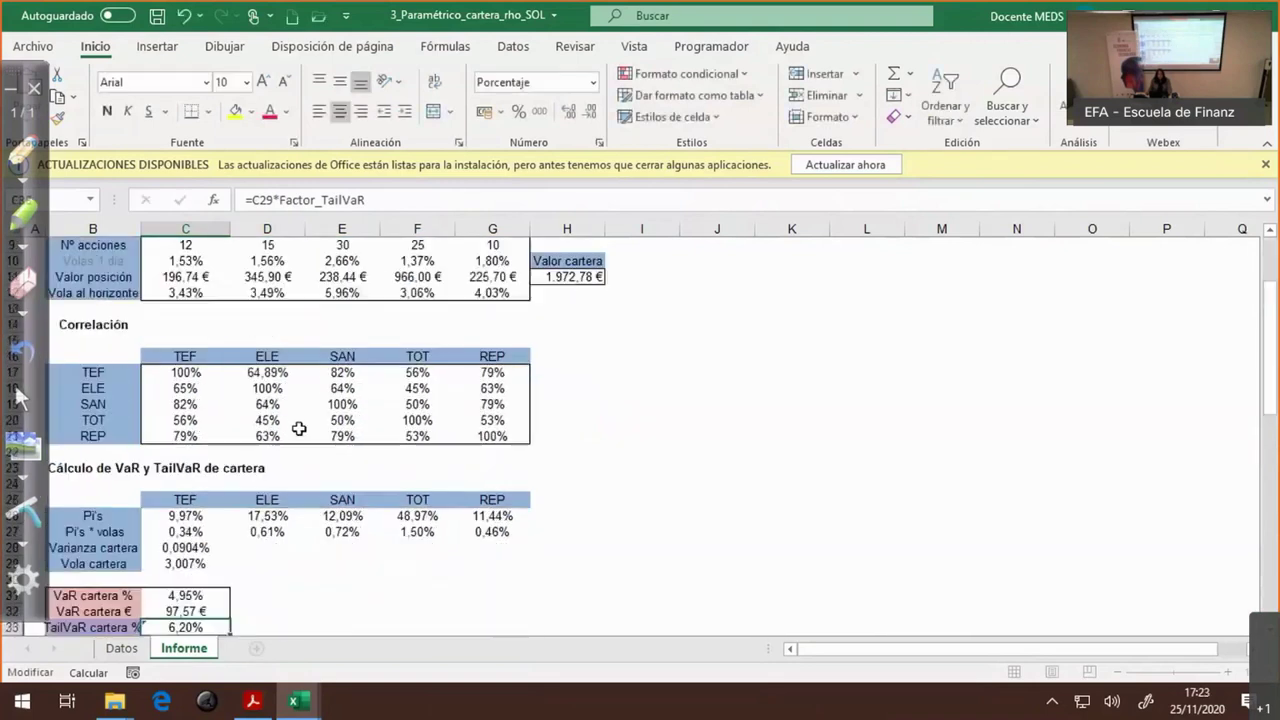
- Inspect the VaR cartera € formula in C32, look over the individual VaR section and switch to the PDF in Acrobat Reader
{"action": "left_click", "coordinate": [210, 418]}
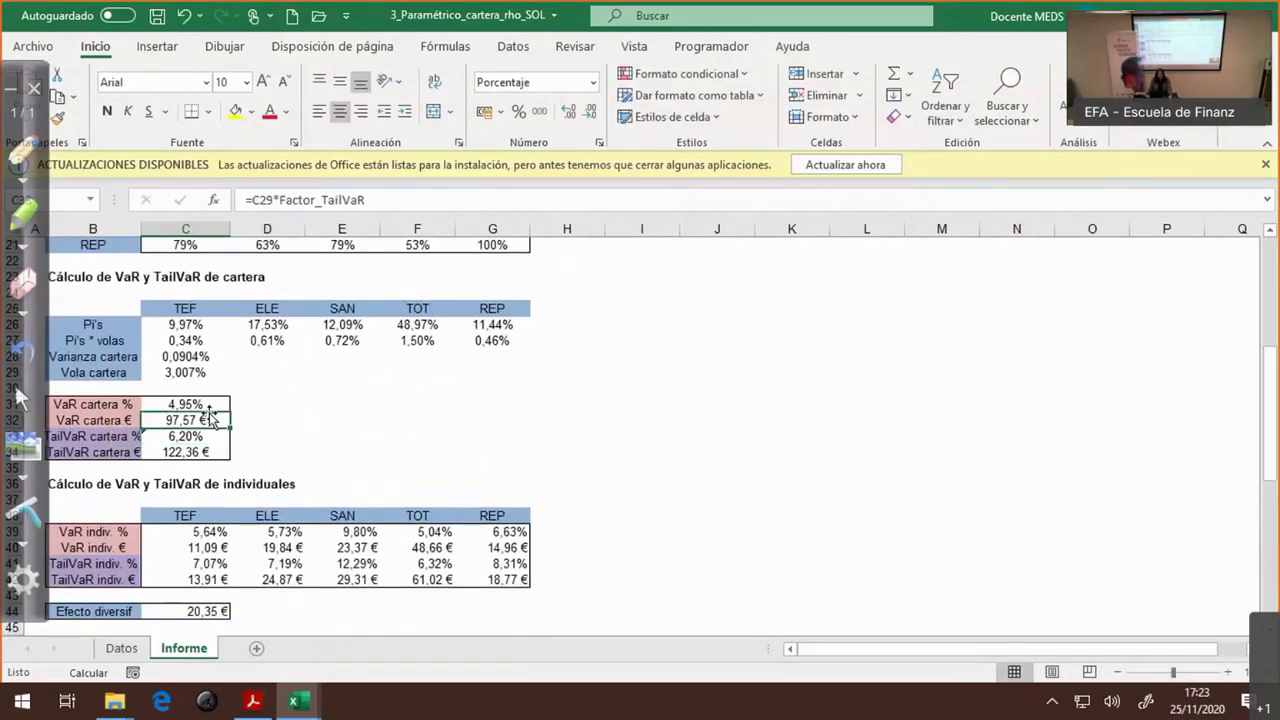
{"action": "left_click", "coordinate": [205, 404]}
{"action": "left_click", "coordinate": [210, 420]}
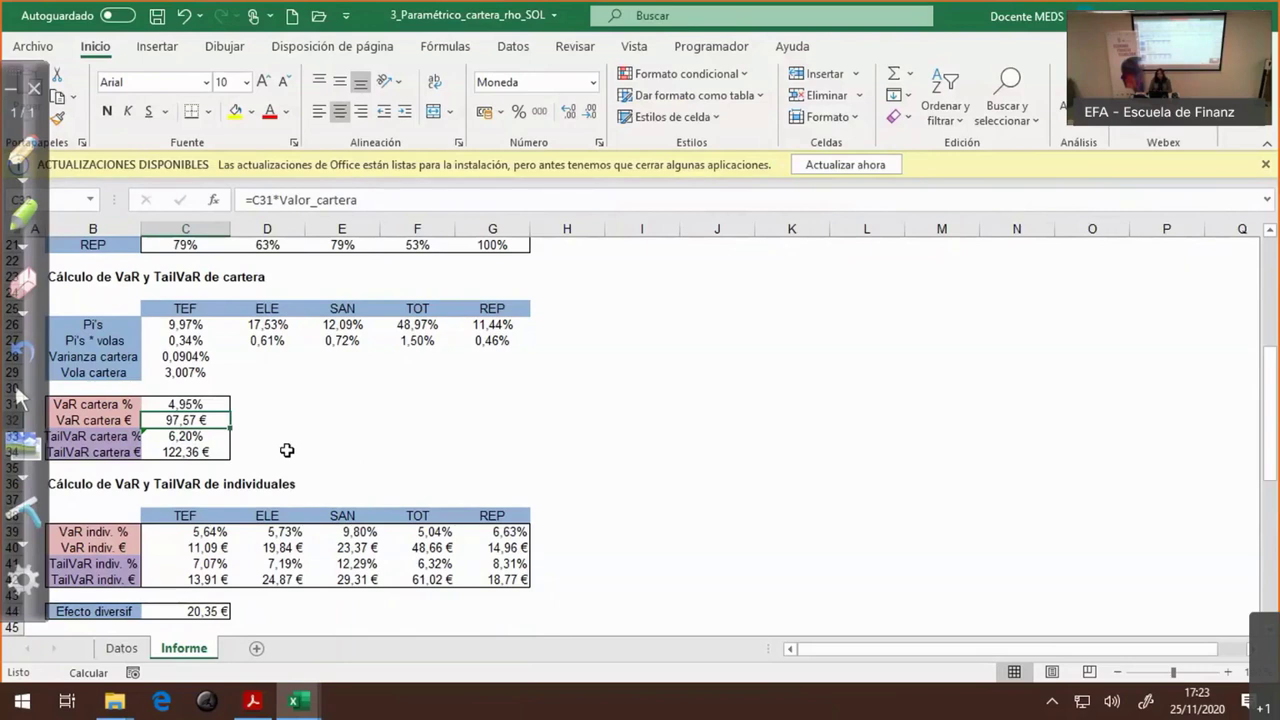
{"action": "scroll", "coordinate": [385, 466], "scroll_direction": "down", "scroll_amount": 2}
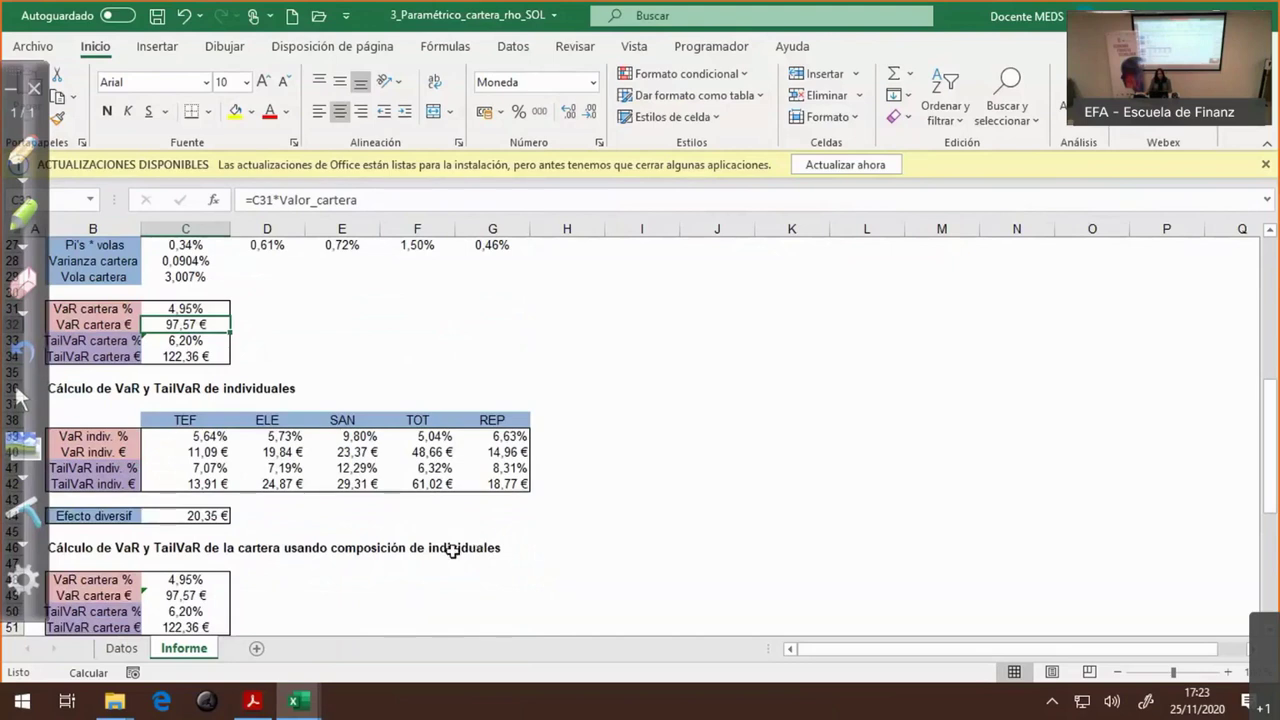
{"action": "key", "text": "alt+Tab"}
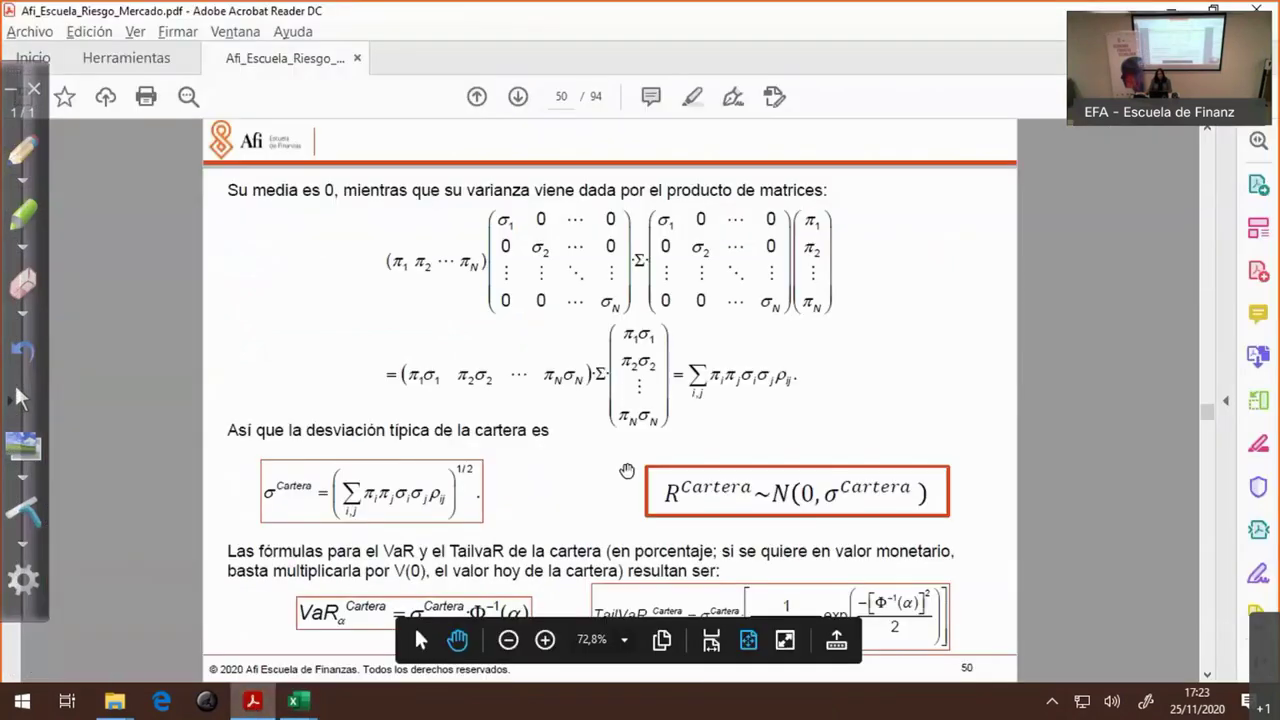
- Review the portfolio VaR and TailVaR, individual composition, and Marginal and Component VaR formulas on pages 50 to 52 of the PDF
{"action": "scroll", "coordinate": [625, 471], "scroll_direction": "down", "scroll_amount": 1}
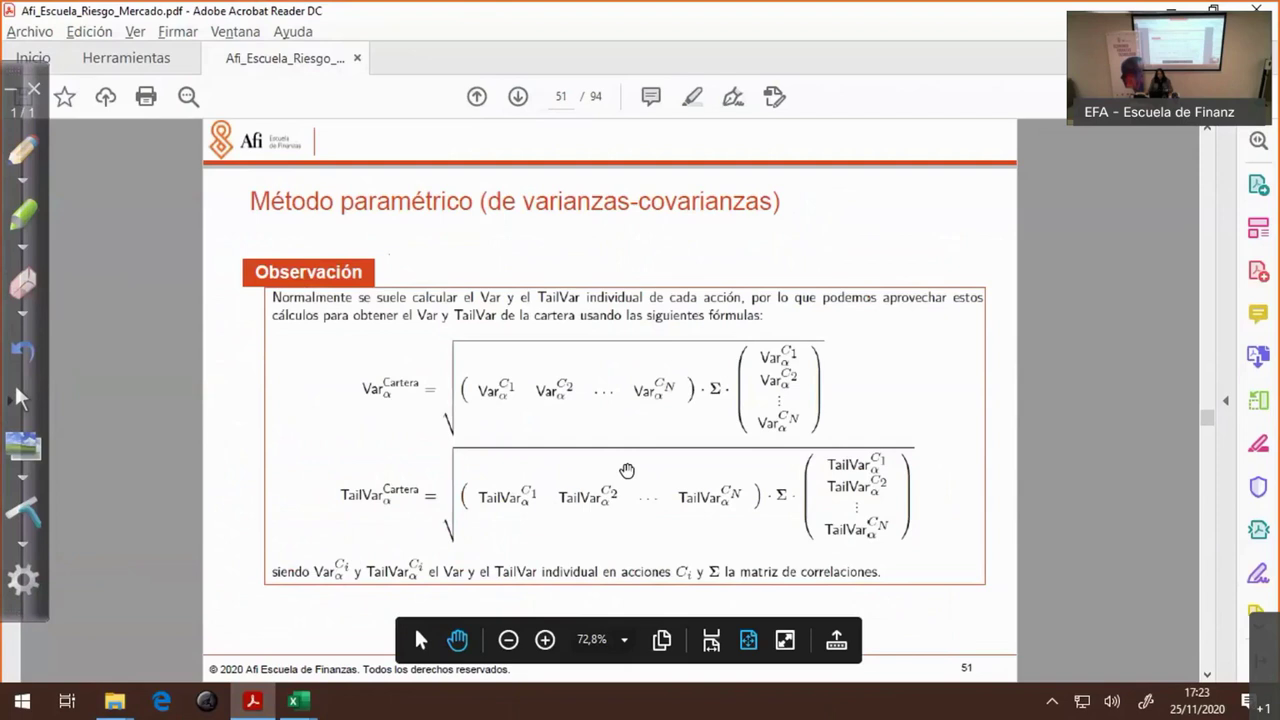
{"action": "scroll", "coordinate": [626, 470], "scroll_direction": "down", "scroll_amount": 1}
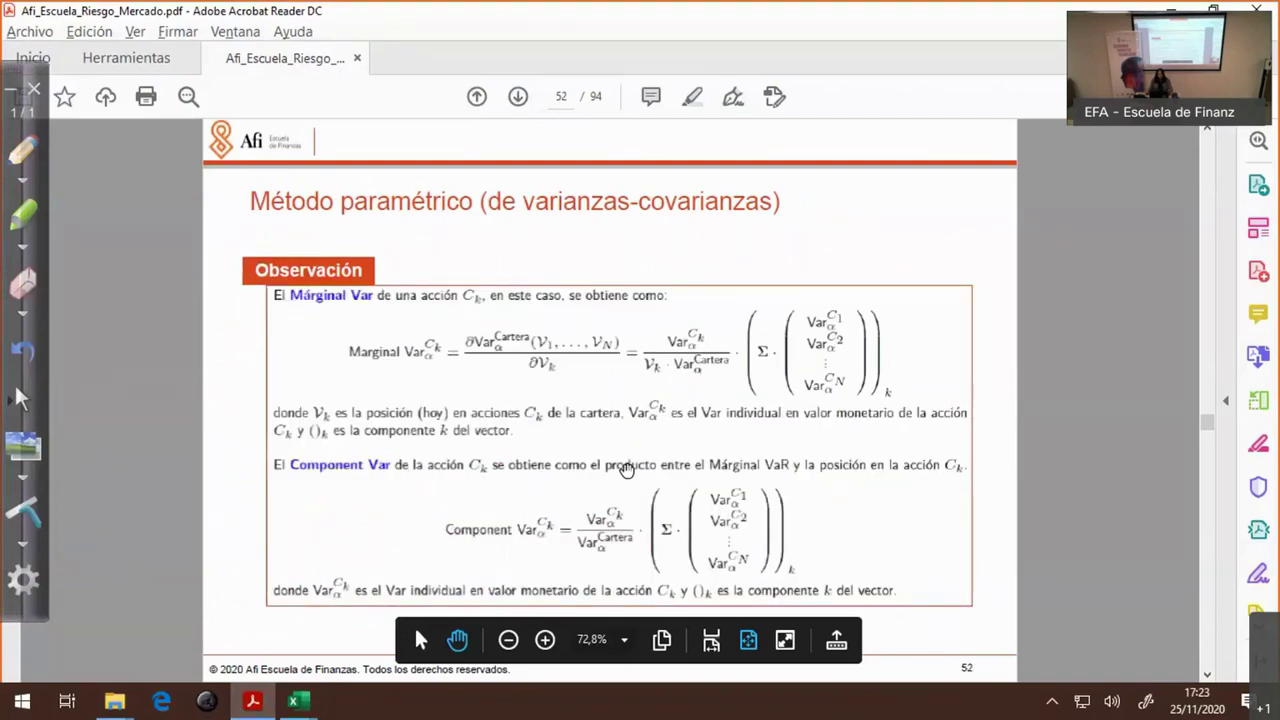
{"action": "scroll", "coordinate": [625, 470], "scroll_direction": "up", "scroll_amount": 2}
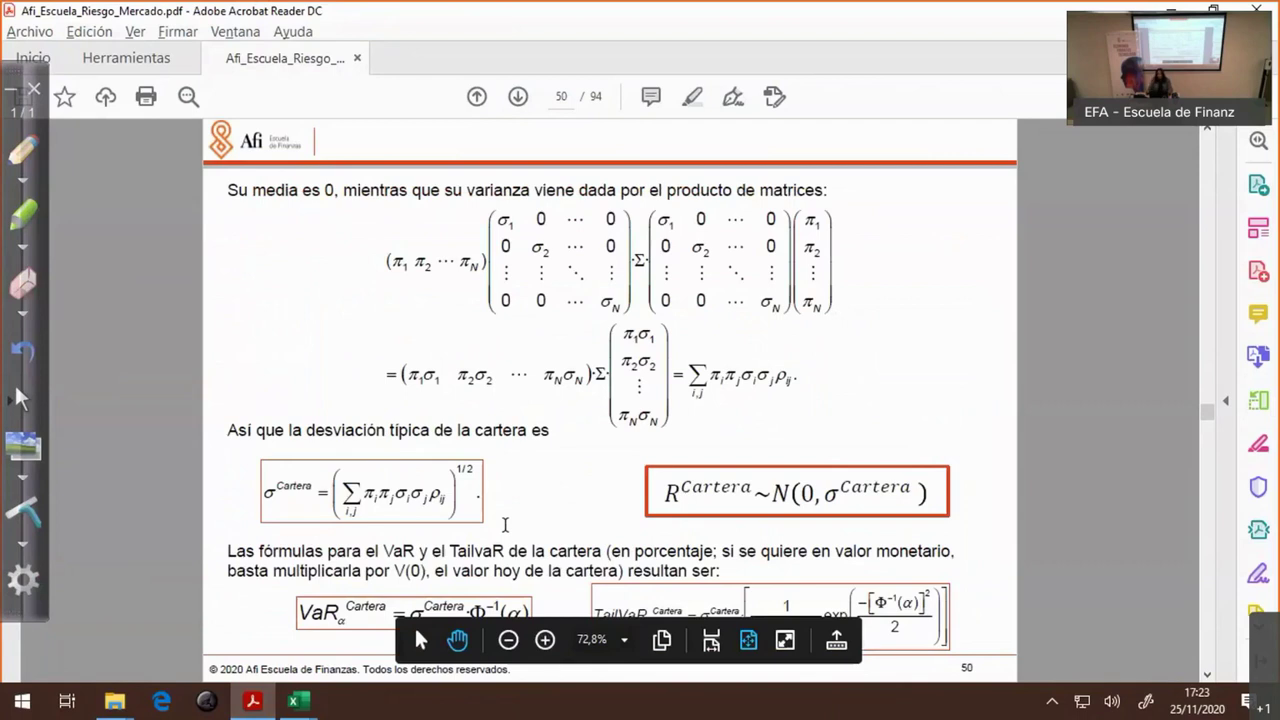
{"action": "scroll", "coordinate": [506, 520], "scroll_direction": "down", "scroll_amount": 1}
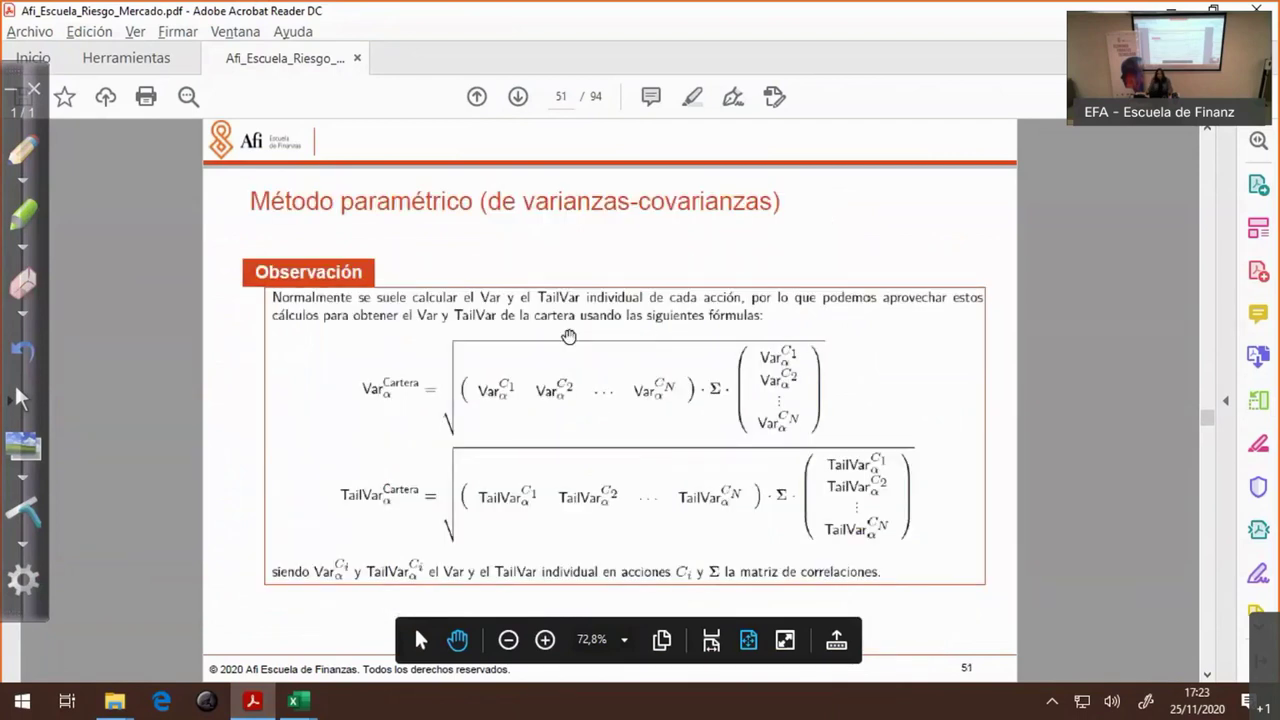
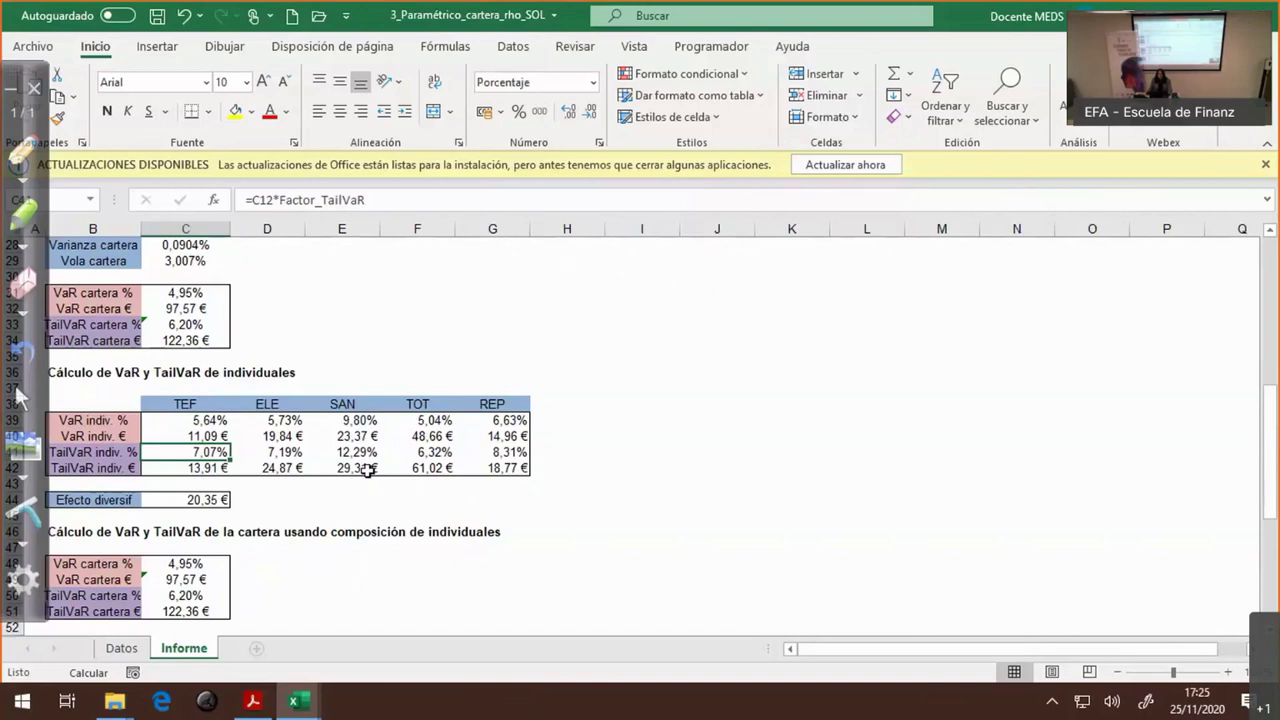
- Trace the cell references of the TEF TailVaR indiv. % formula in C41 and the TailVaR indiv. € formula in C42
{"action": "key", "text": "F2"}
{"action": "scroll", "coordinate": [368, 470], "scroll_direction": "up", "scroll_amount": 9}
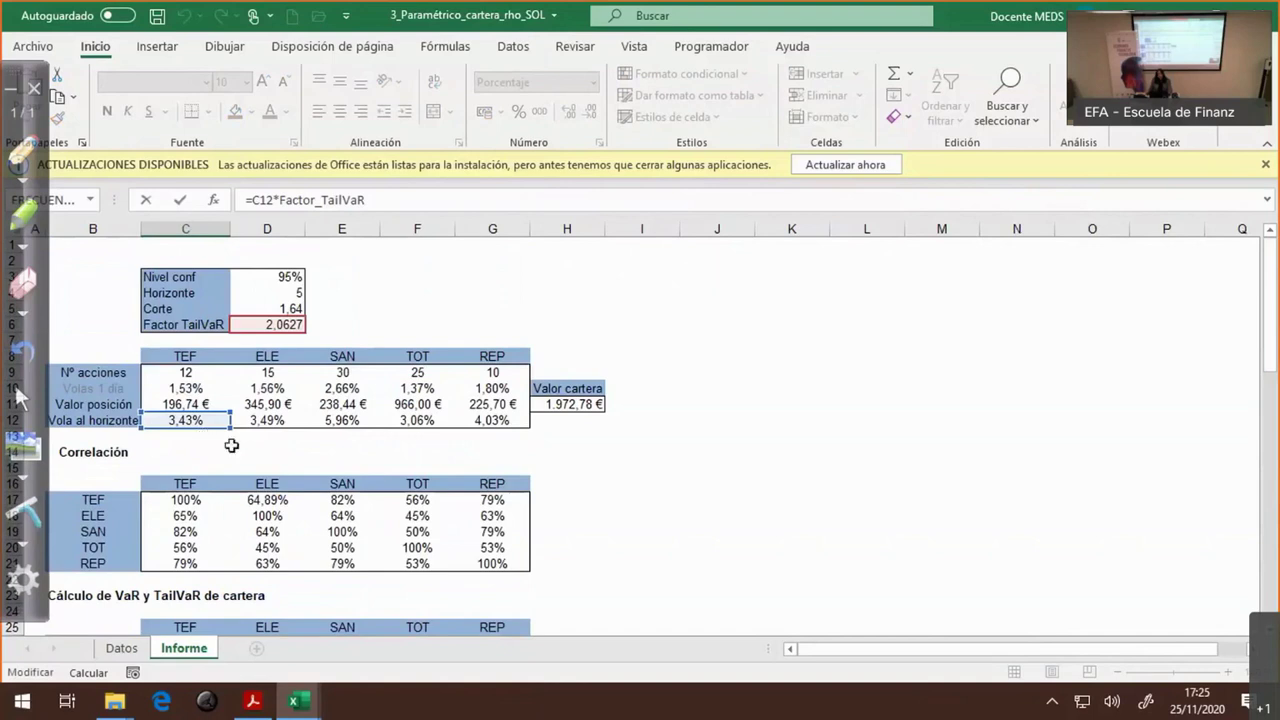
{"action": "key", "text": "Escape"}
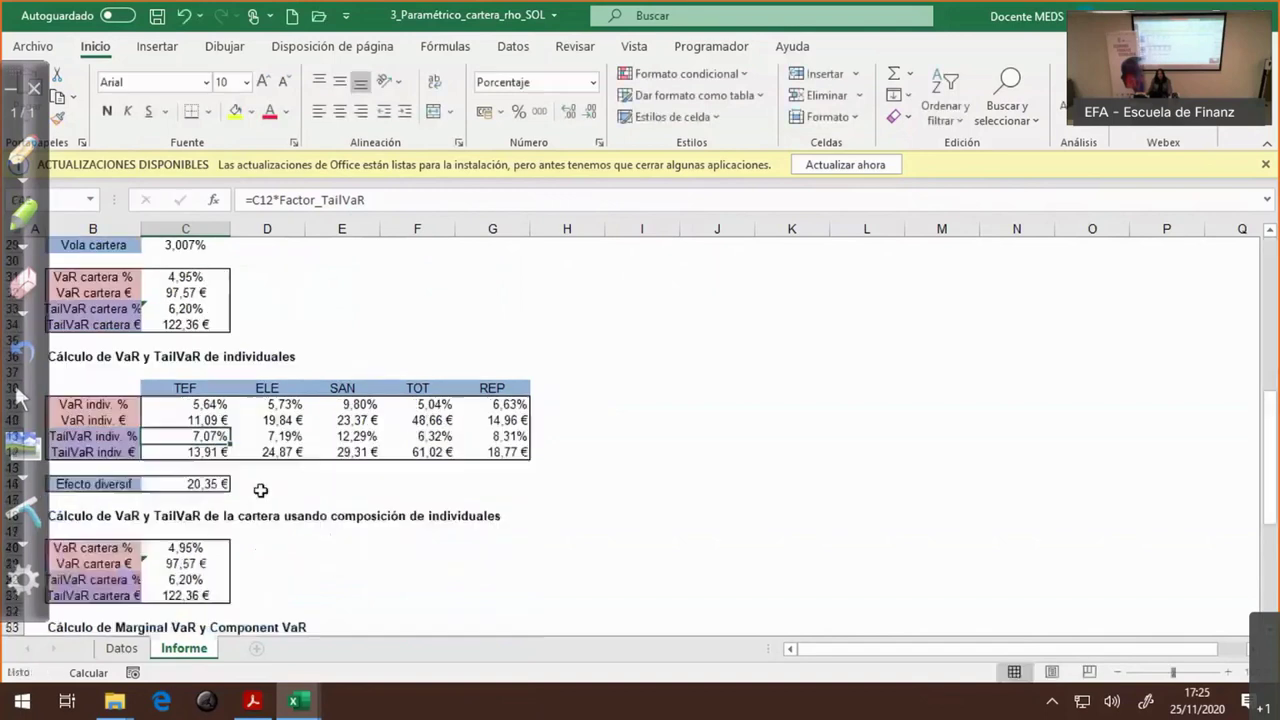
{"action": "left_click", "coordinate": [218, 452]}
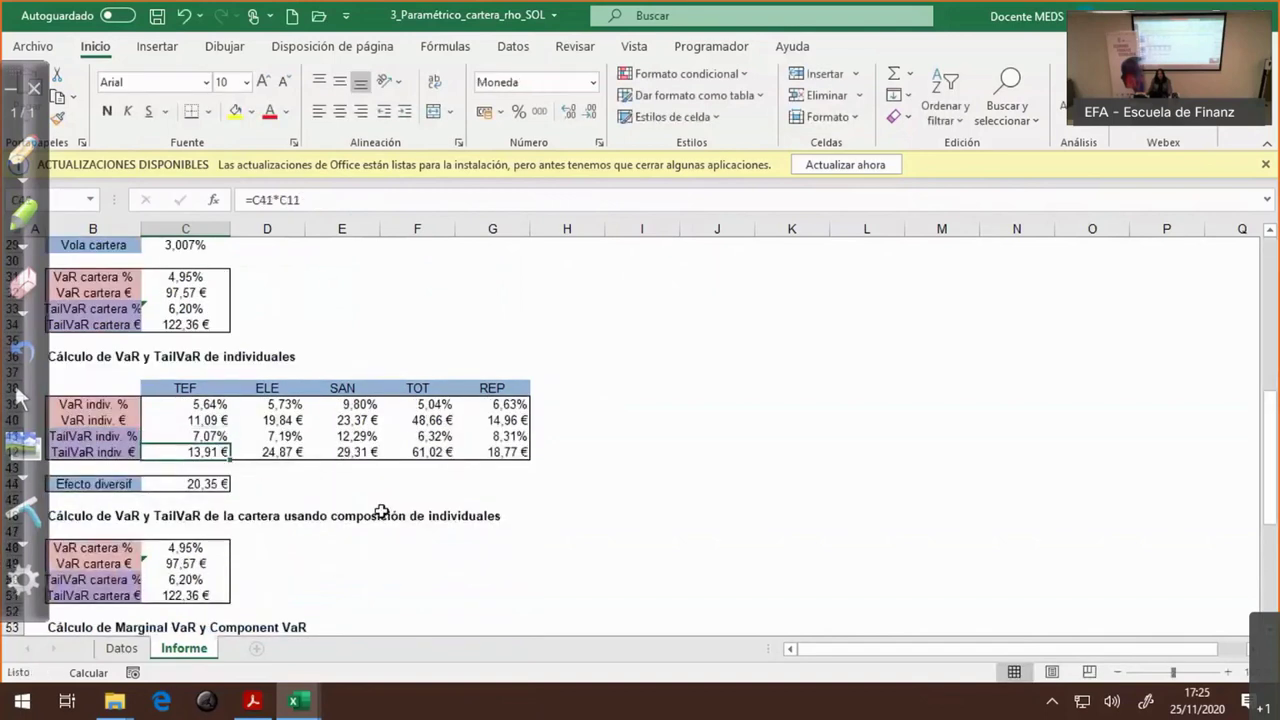
{"action": "key", "text": "F2"}
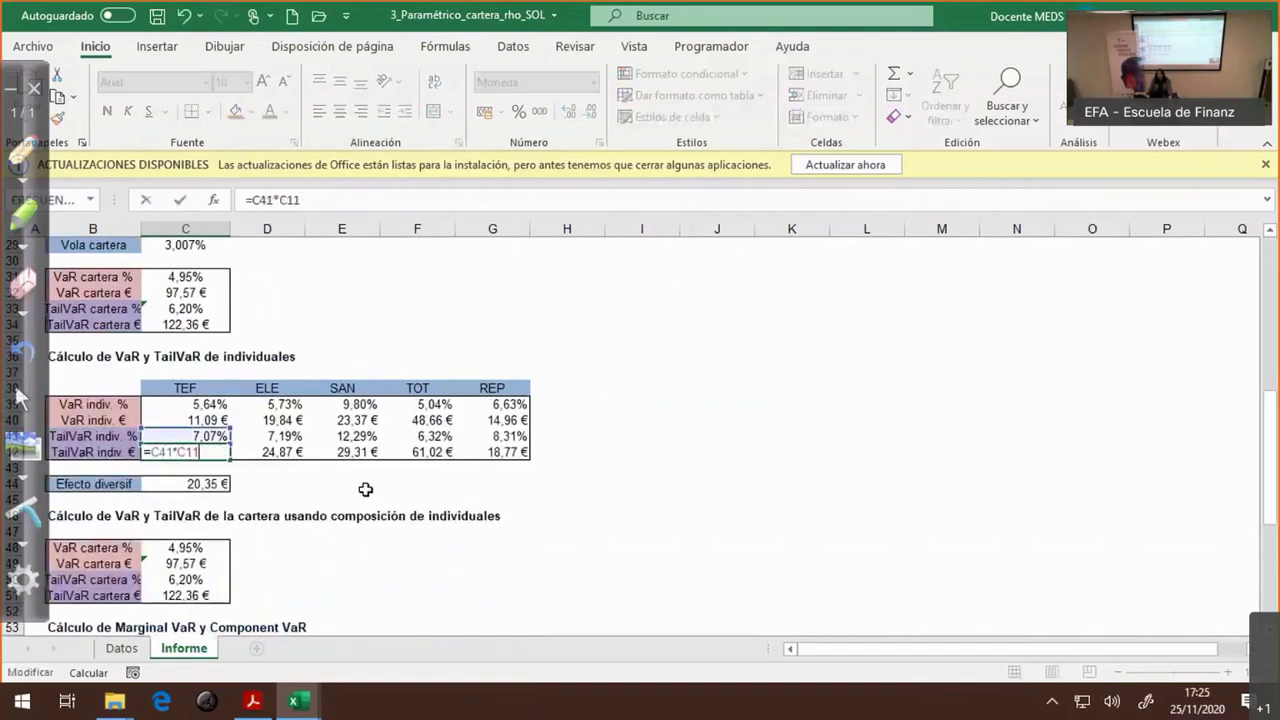
{"action": "scroll", "coordinate": [349, 423], "scroll_direction": "up", "scroll_amount": 7}
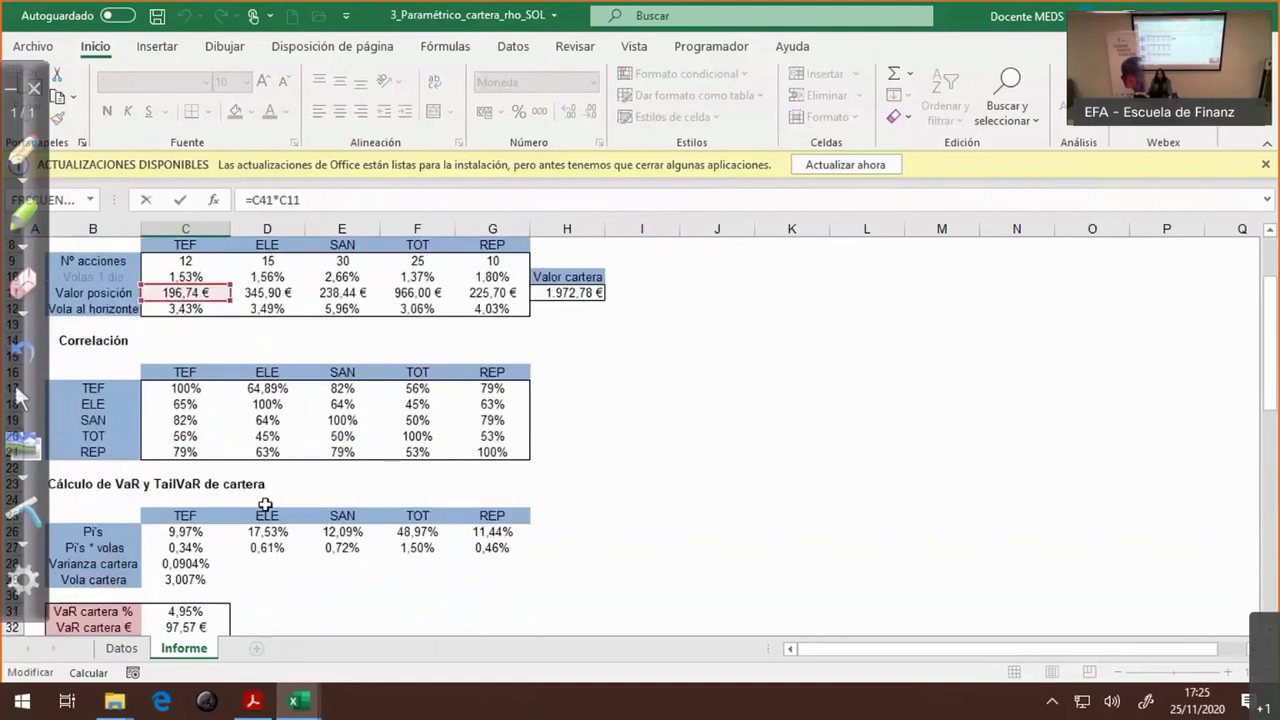
{"action": "scroll", "coordinate": [268, 506], "scroll_direction": "down", "scroll_amount": 7}
{"action": "key", "text": "Escape"}
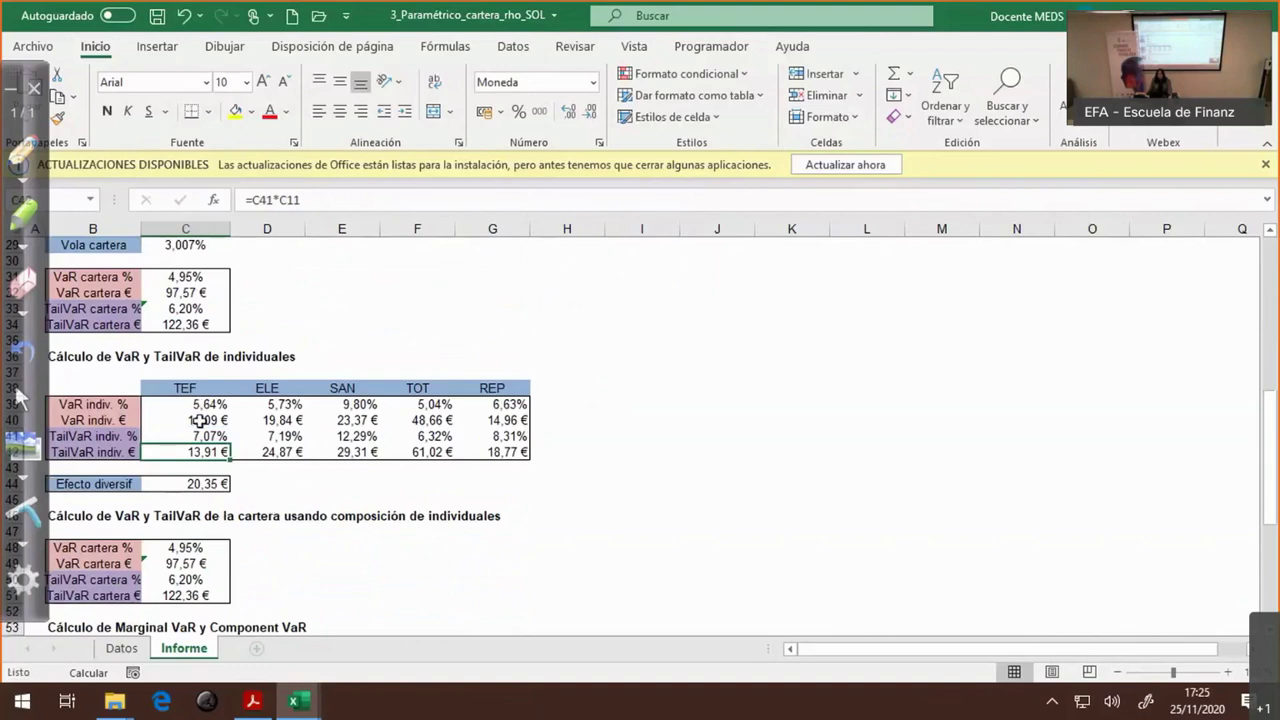
- Compare the individual euro VaRs in C40:G40 with the portfolio VaR in C32 and trace the Efecto diversif formula in C44
{"action": "left_click_drag", "start_coordinate": [234, 418], "coordinate": [463, 430]}
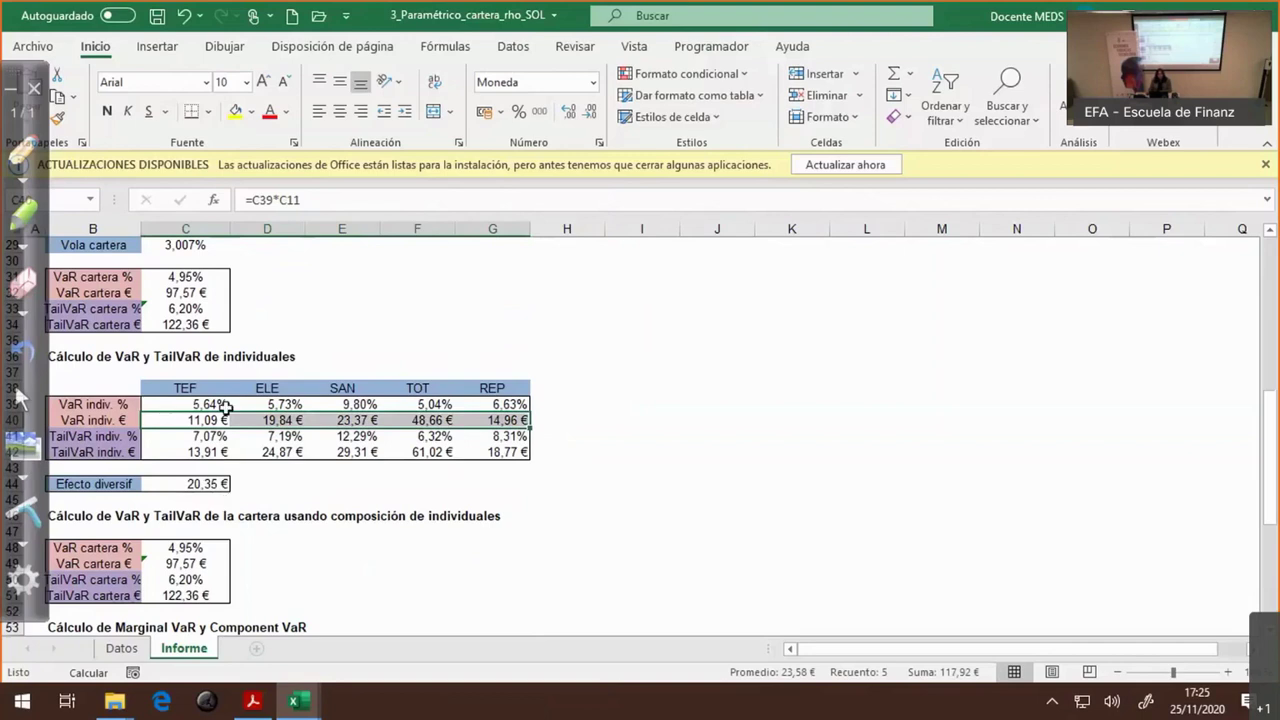
{"action": "left_click", "coordinate": [186, 292]}
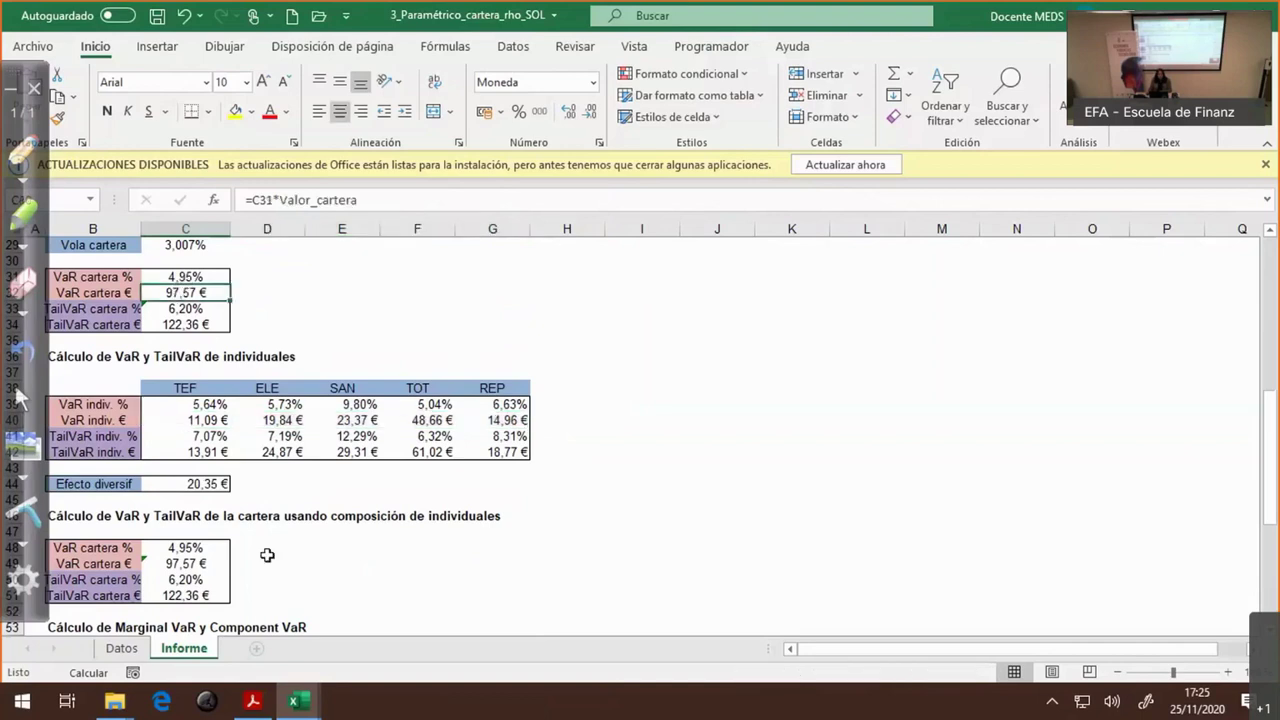
{"action": "left_click", "coordinate": [196, 480]}
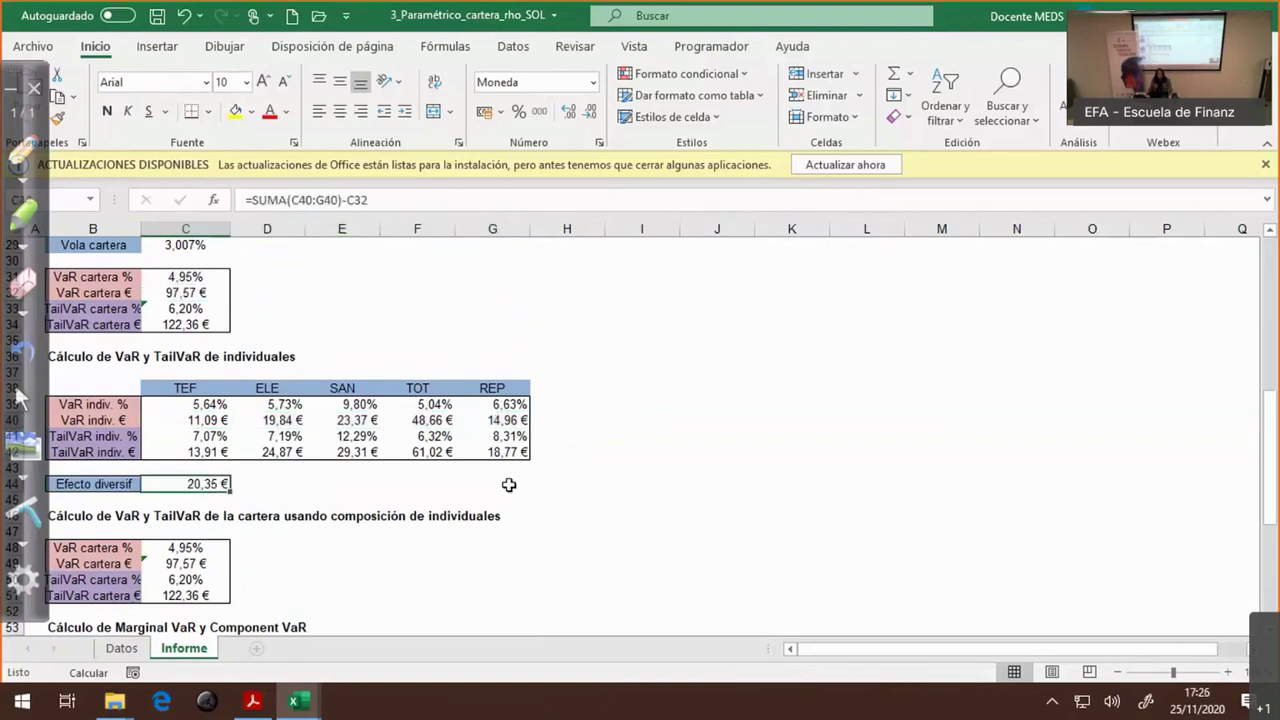
{"action": "key", "text": "F2"}
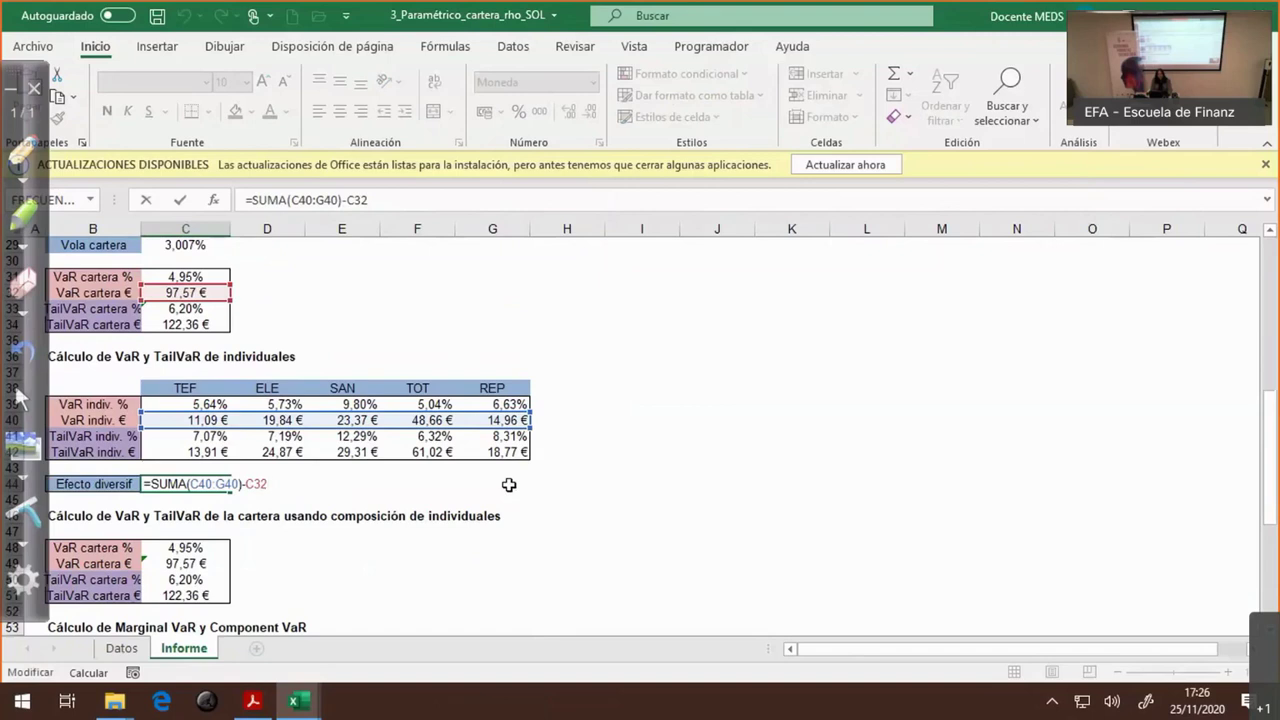
{"action": "key", "text": "ctrl+Return"}
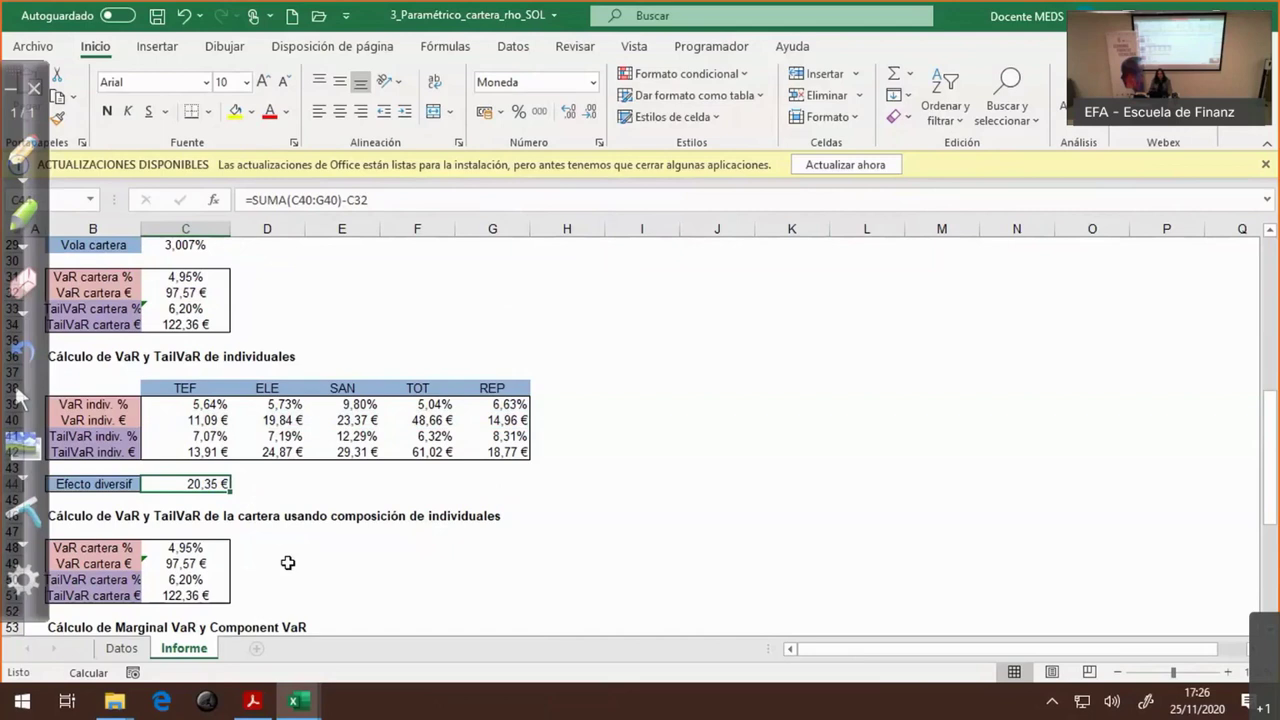
- Inspect the VaR cartera % formula in C48 and the VaR cartera € matrix formula in C49 of the composition section
{"action": "left_click", "coordinate": [186, 548]}
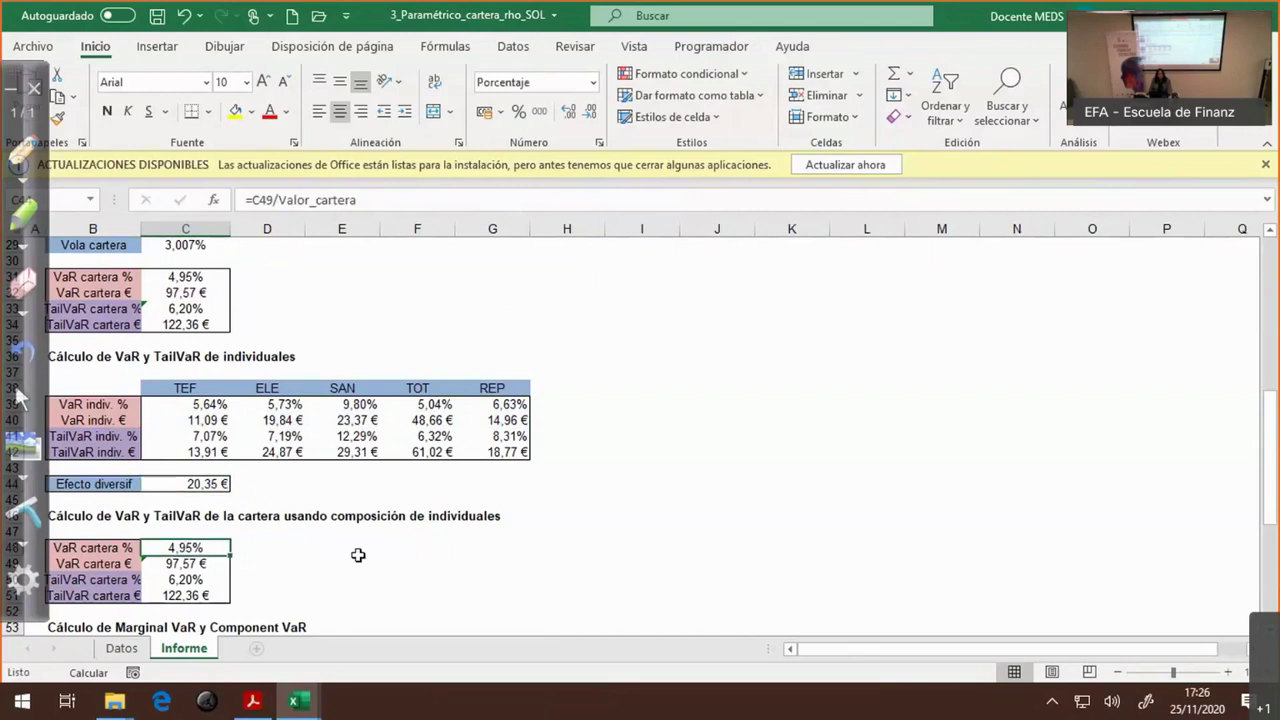
{"action": "left_click", "coordinate": [193, 565]}
{"action": "key", "text": "F2"}
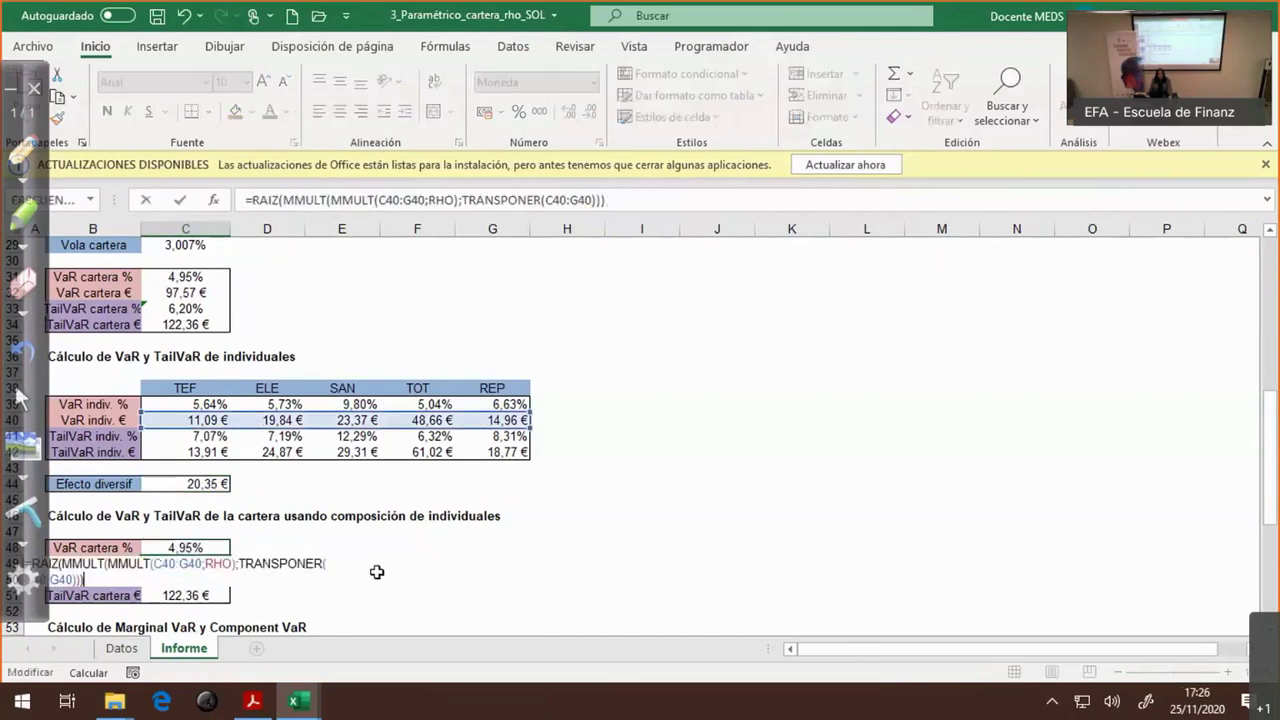
{"action": "key", "text": "Escape"}
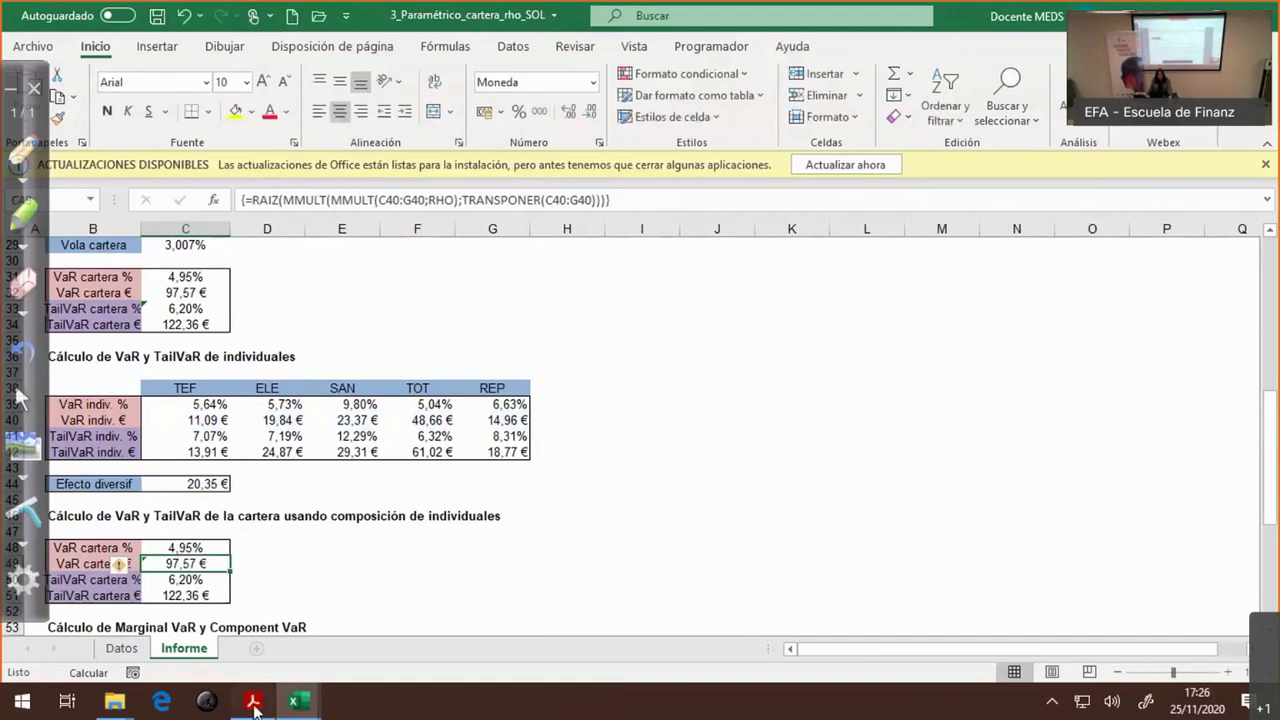
- Switch to the PDF in Acrobat Reader and compare the page 51 composition formulas with the portfolio formulas on page 50
{"action": "left_click", "coordinate": [254, 703]}
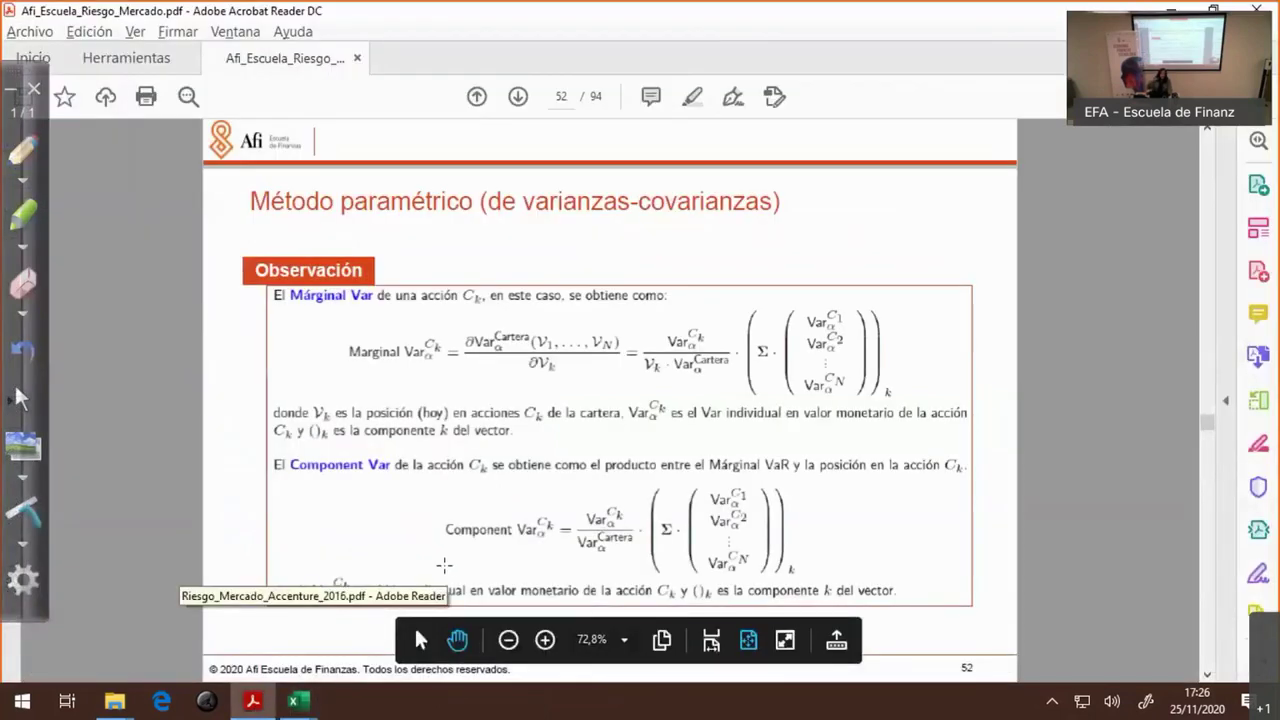
{"action": "key", "text": "Page_Up"}
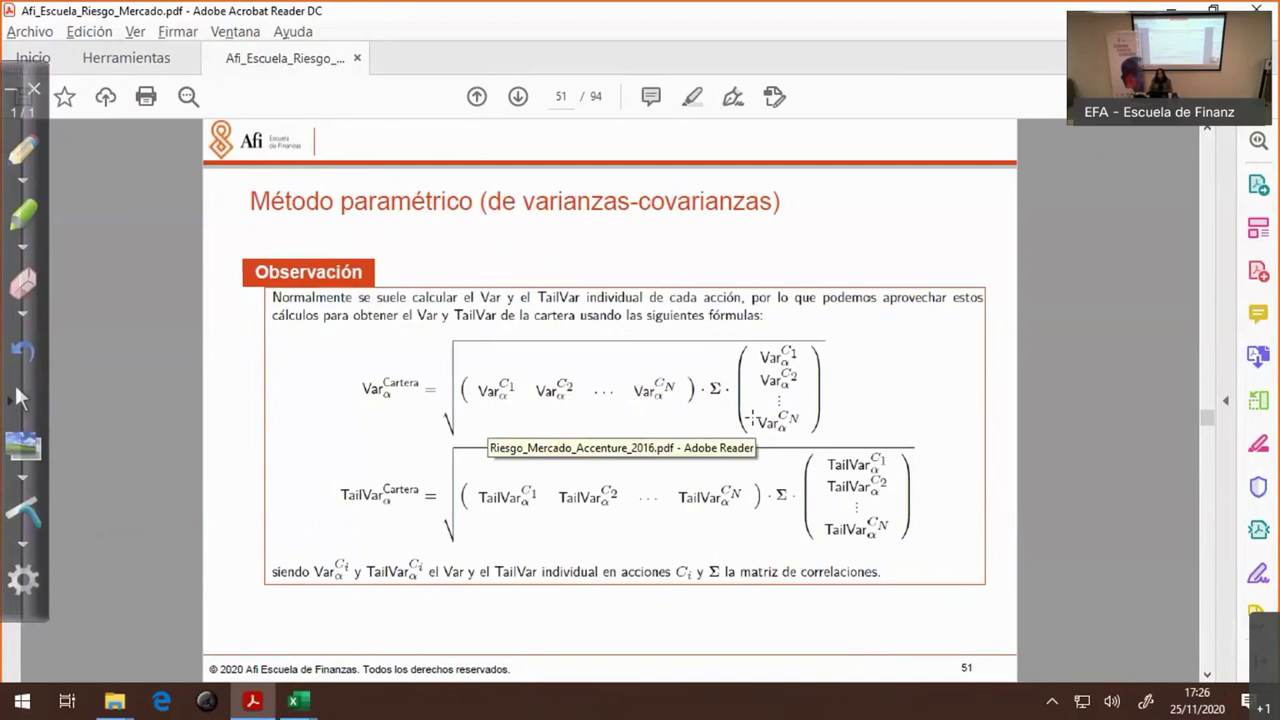
{"action": "key", "text": "Page_Up"}
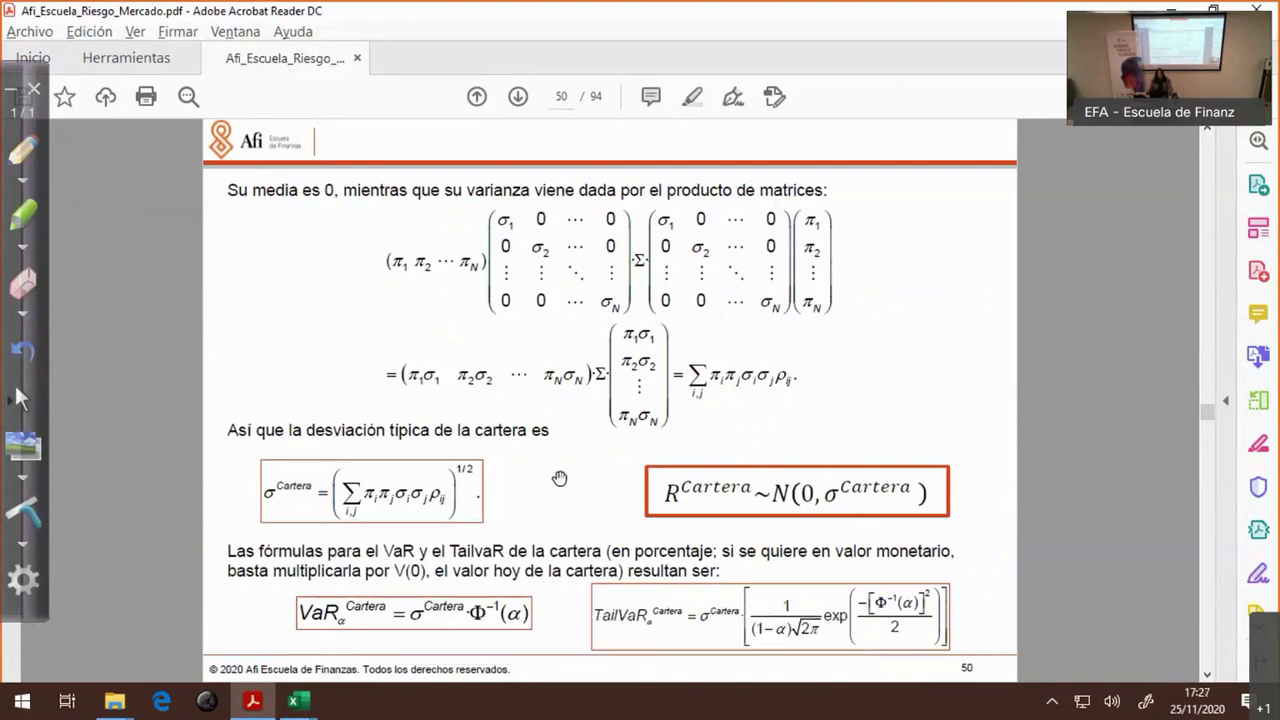
{"action": "scroll", "coordinate": [560, 478], "scroll_direction": "down", "scroll_amount": 1}
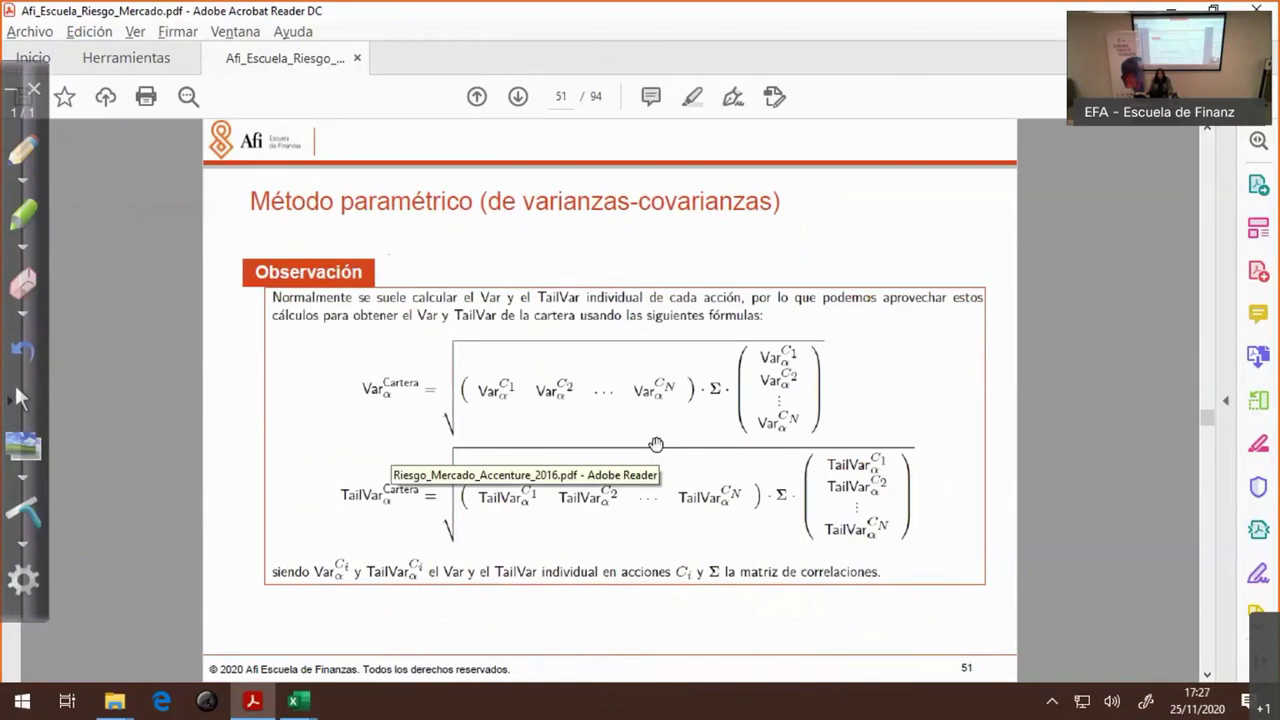
- Switch back to Excel, trace the VaR cartera € matrix formula in C49 and select C32 alongside it for comparison
{"action": "key", "text": "alt+Tab"}
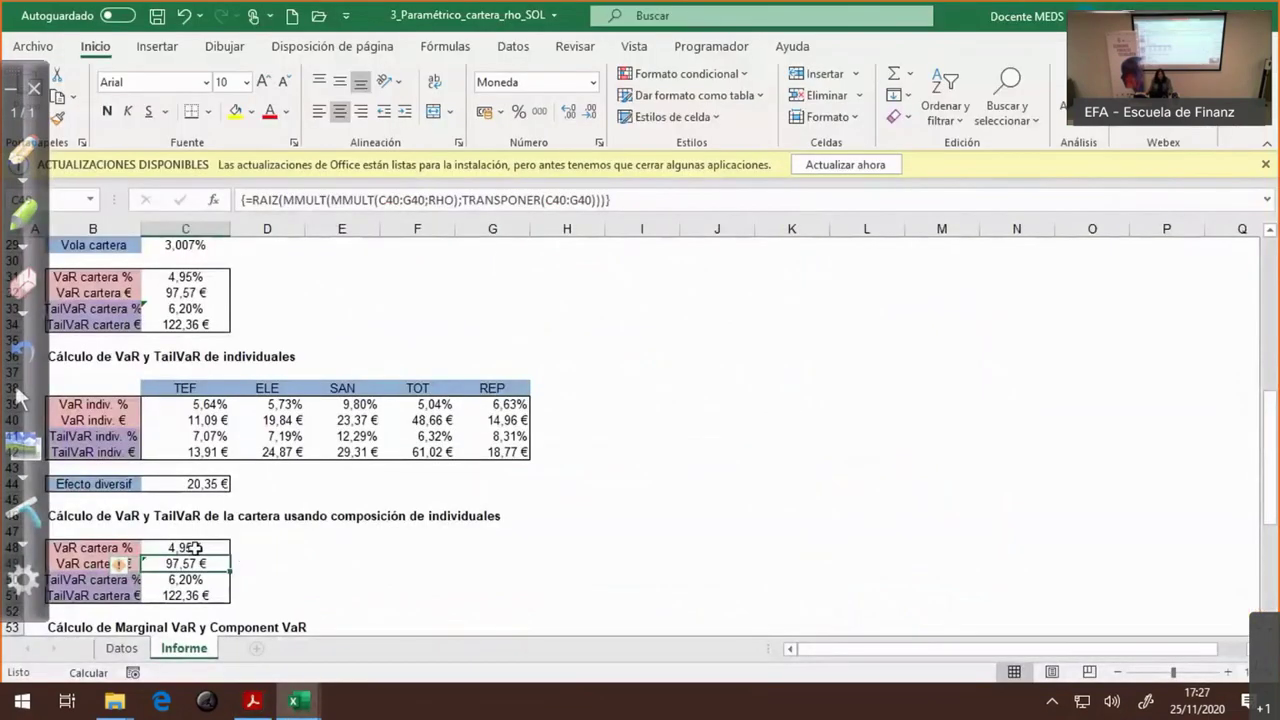
{"action": "key", "text": "Up"}
{"action": "left_click", "coordinate": [200, 566]}
{"action": "key", "text": "F2"}
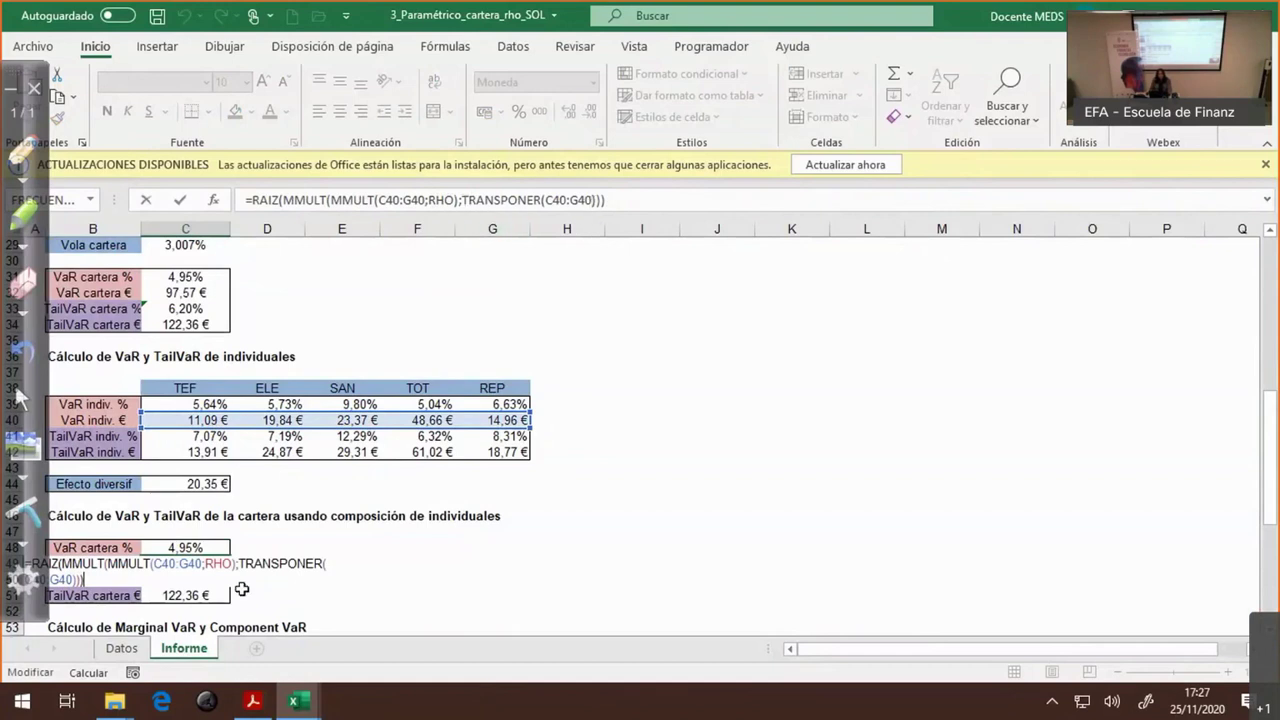
{"action": "key", "text": "ctrl+Return"}
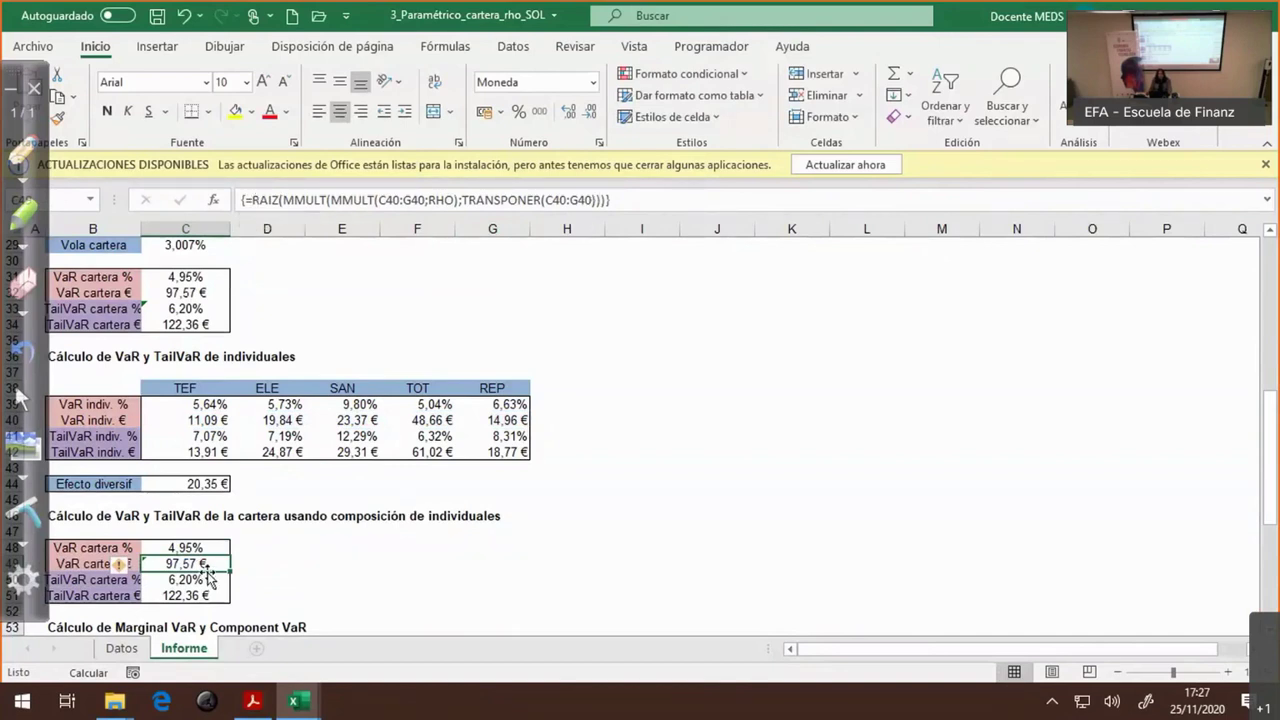
{"action": "left_click", "coordinate": [181, 291]}
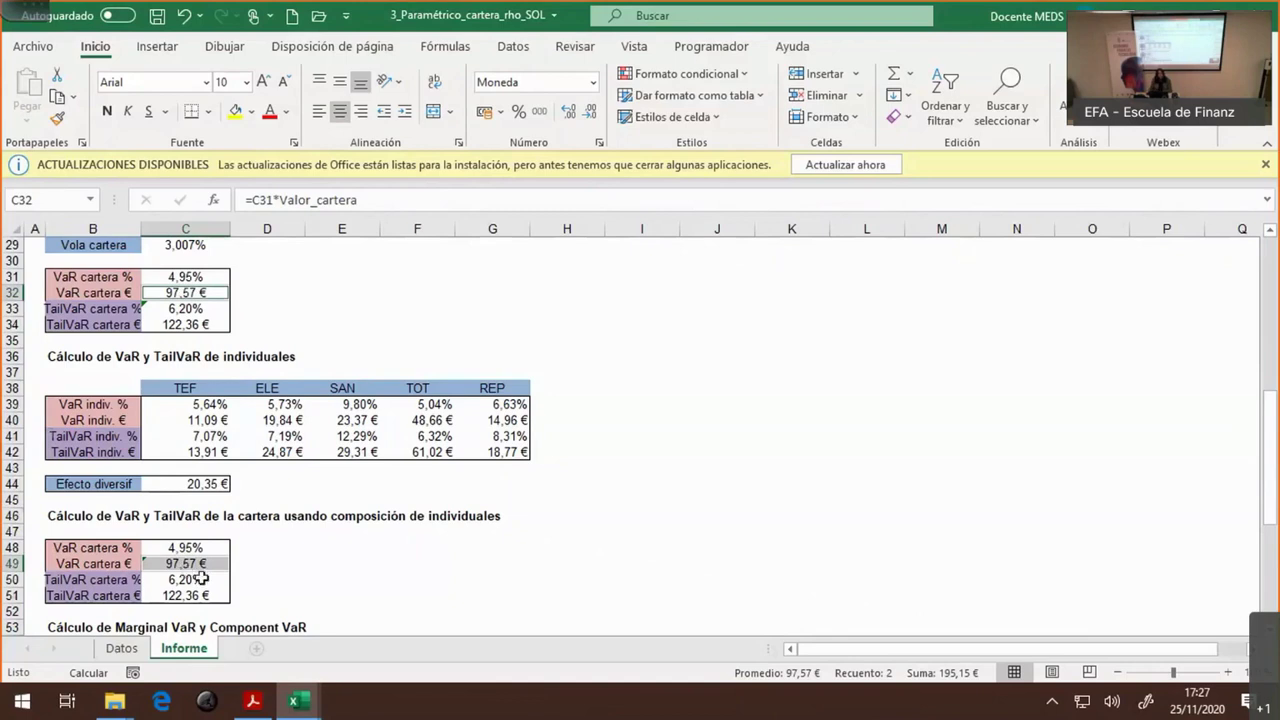
- Trace the TailVaR cartera € formula in C51 to the individual TailVaRs in C42:G42 and select C34 alongside it for comparison
{"action": "scroll", "coordinate": [200, 578], "scroll_direction": "down", "scroll_amount": 1}
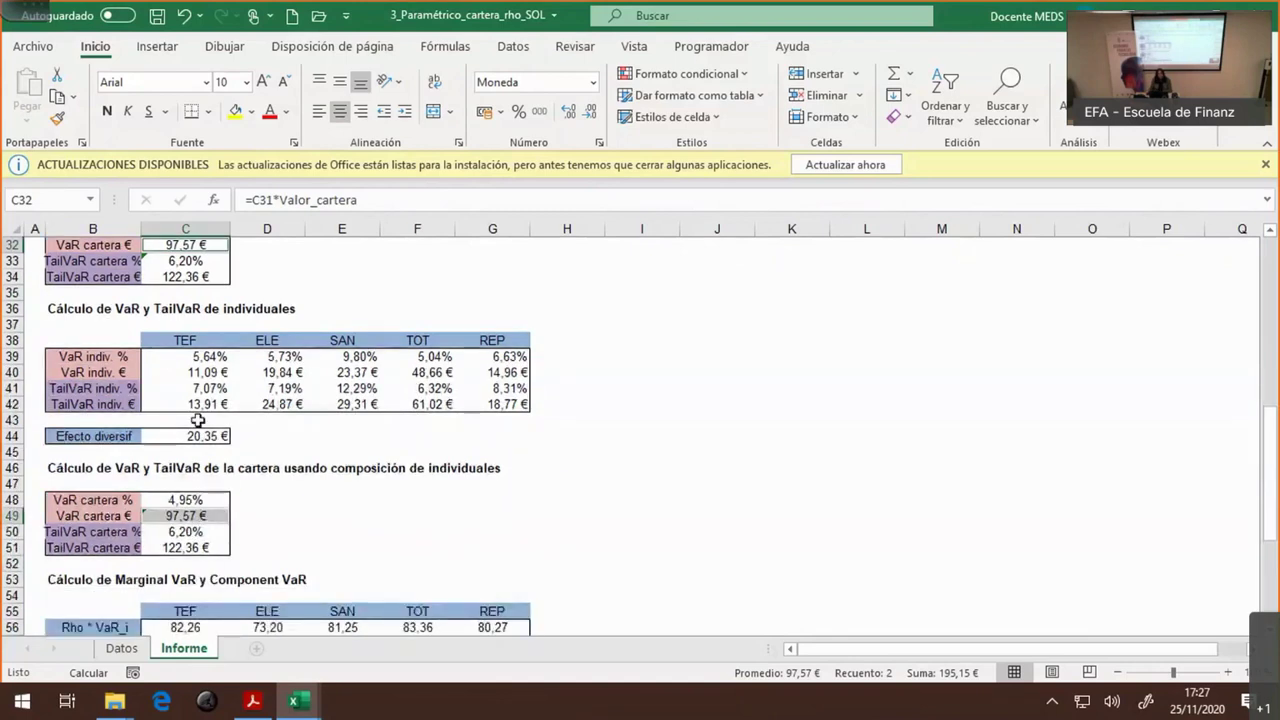
{"action": "left_click_drag", "start_coordinate": [183, 392], "coordinate": [479, 407]}
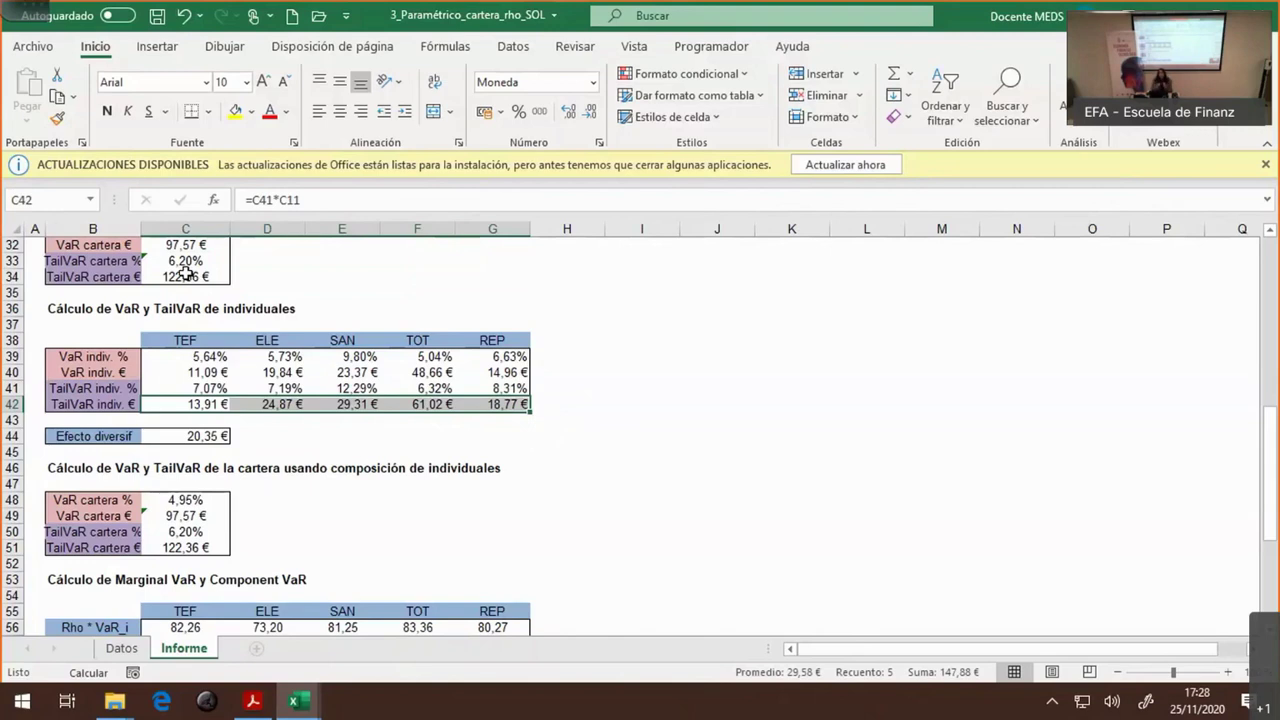
{"action": "left_click", "coordinate": [172, 548]}
{"action": "key", "text": "F2"}
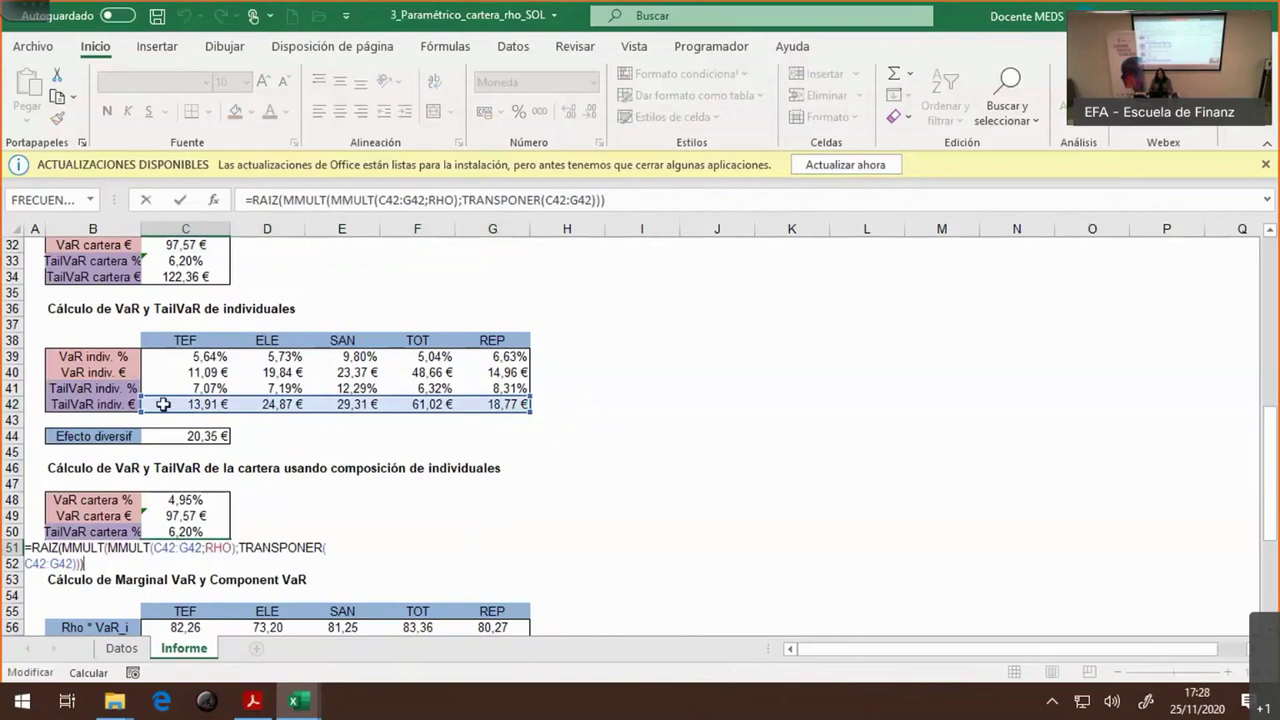
{"action": "left_click_drag", "start_coordinate": [177, 404], "coordinate": [495, 402]}
{"action": "key", "text": "ctrl+Return"}
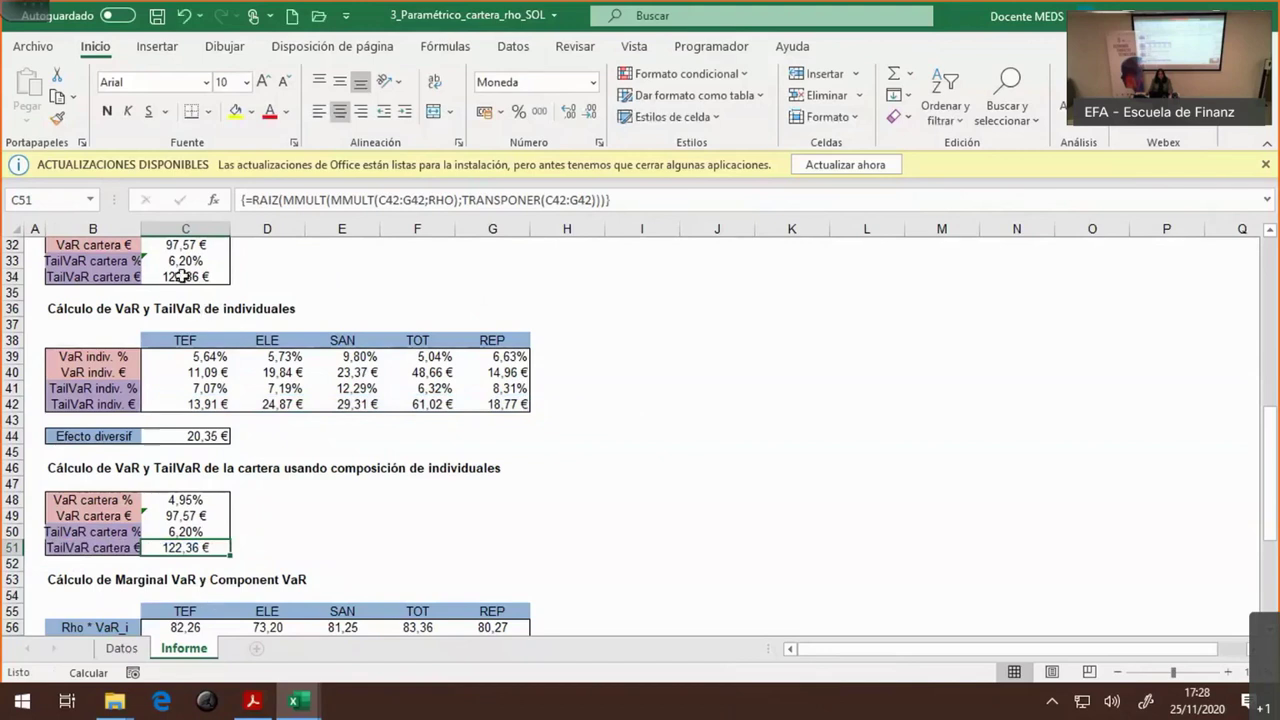
{"action": "left_click", "coordinate": [182, 275]}
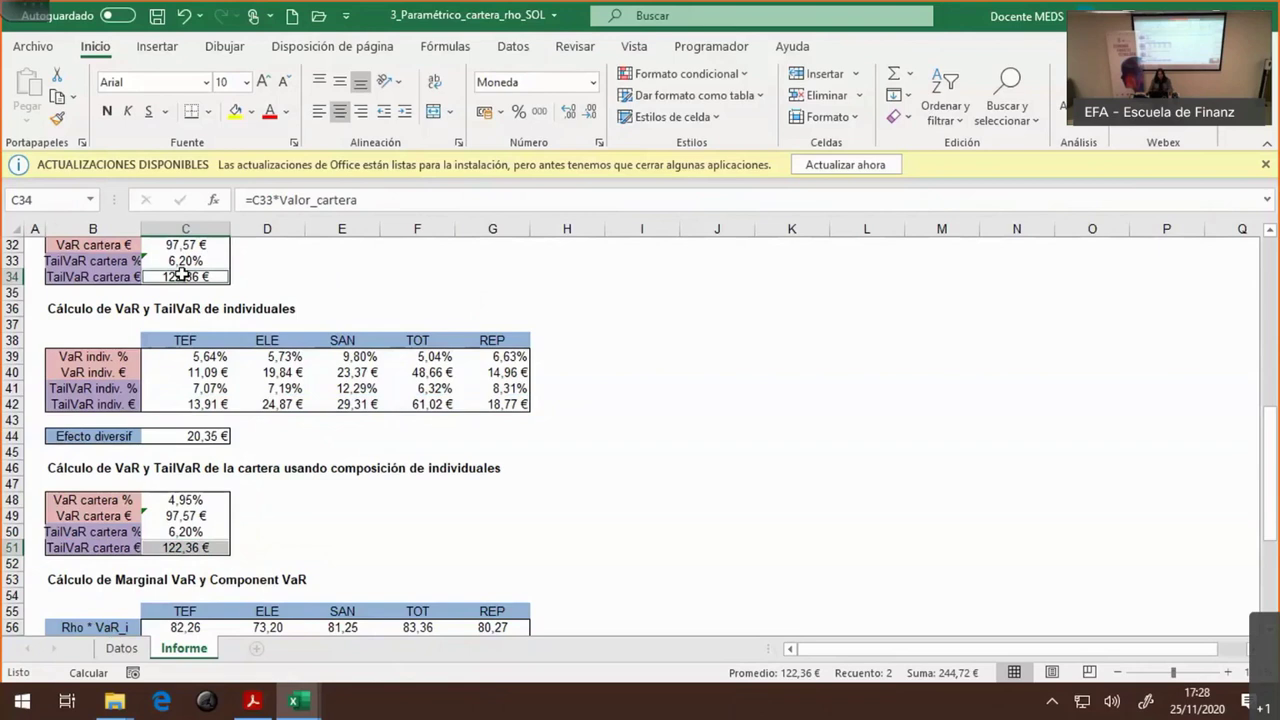
- Look over the Marginal VaR, Component VaR and Incremental VaR sections further down the Informe sheet
{"action": "left_click", "coordinate": [378, 498]}
{"action": "scroll", "coordinate": [380, 498], "scroll_direction": "down", "scroll_amount": 2}
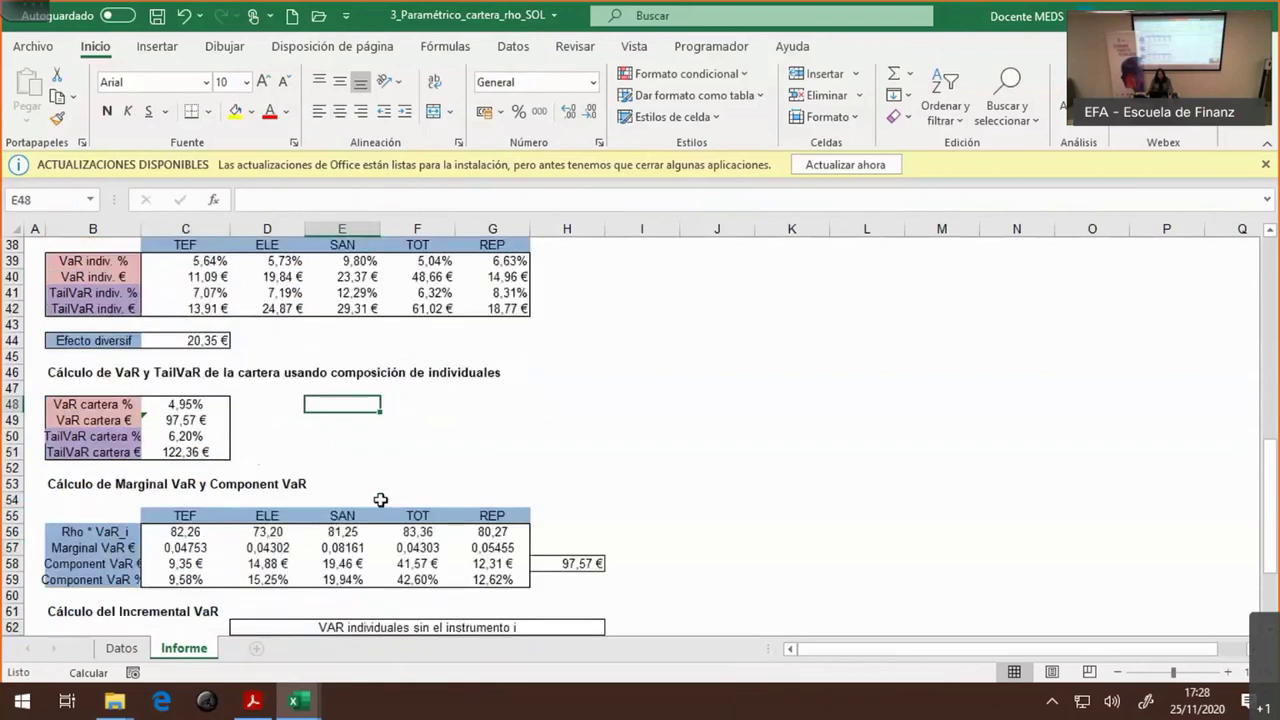
{"action": "scroll", "coordinate": [380, 500], "scroll_direction": "down", "scroll_amount": 2}
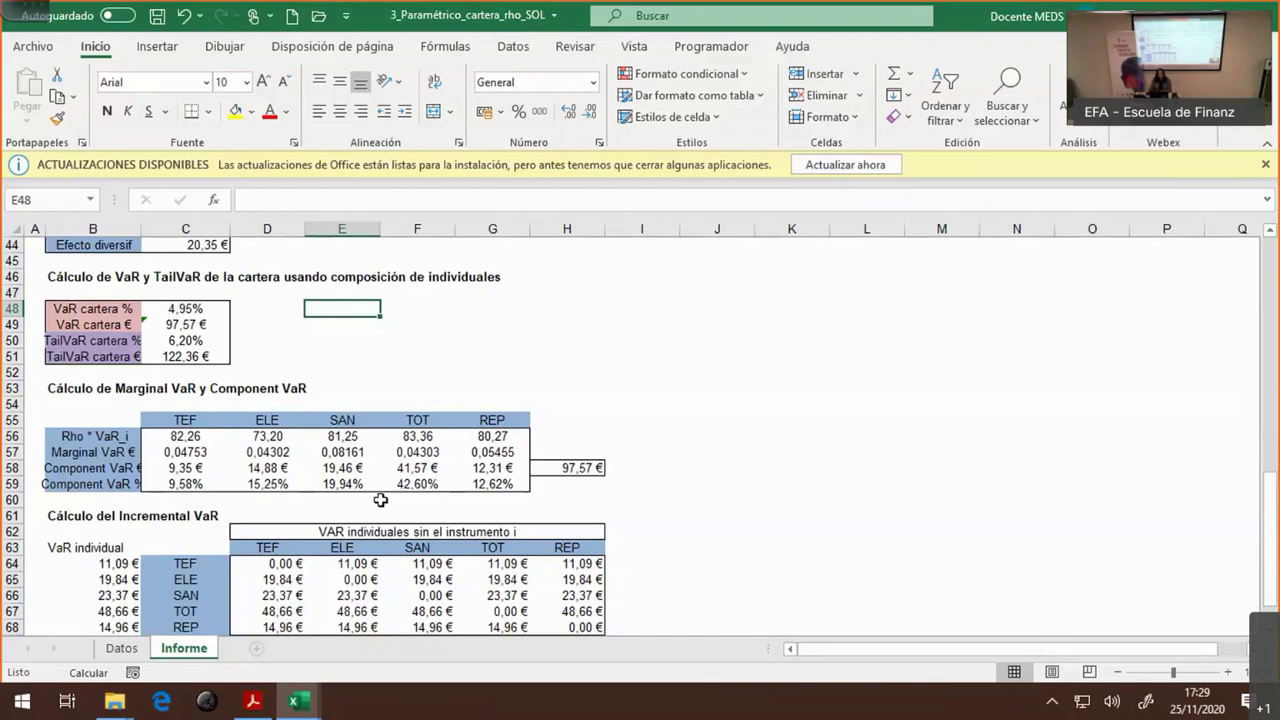
{"action": "scroll", "coordinate": [380, 500], "scroll_direction": "down", "scroll_amount": 1}
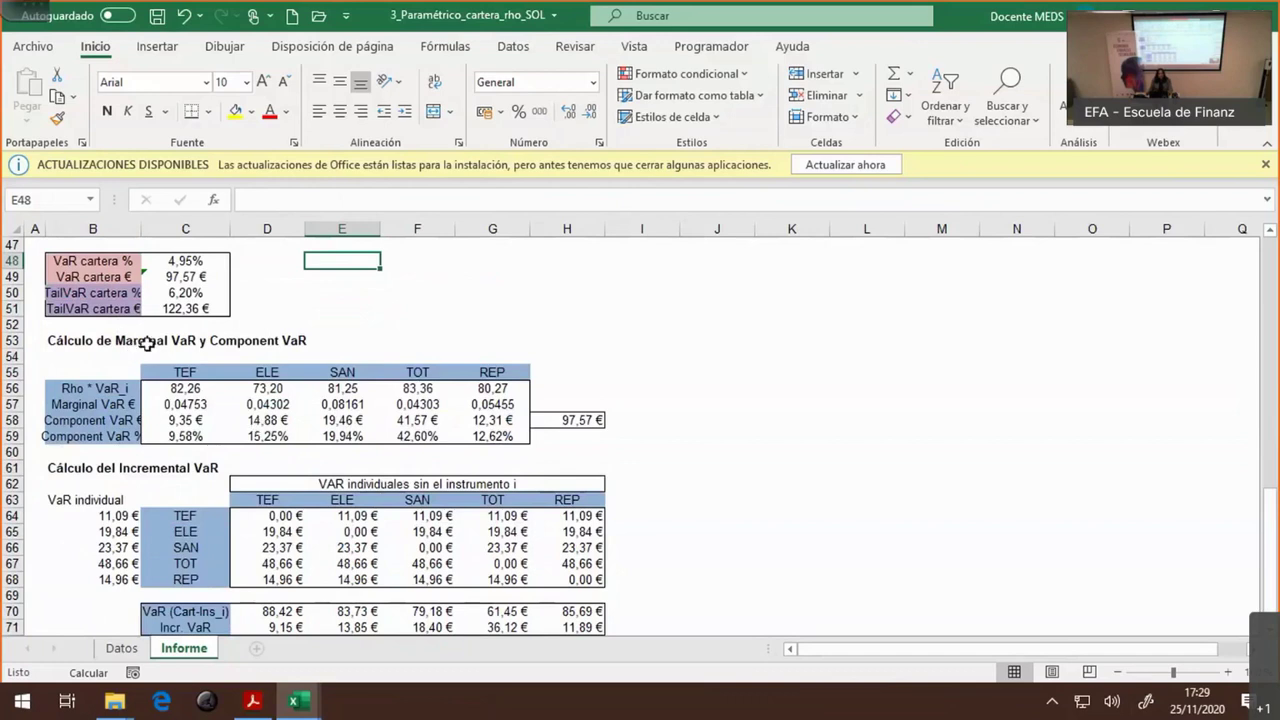
- Select the Marginal VaR and Component VaR heading, switch to the PDF in Acrobat Reader and view their formulas on page 52
{"action": "left_click", "coordinate": [256, 344]}
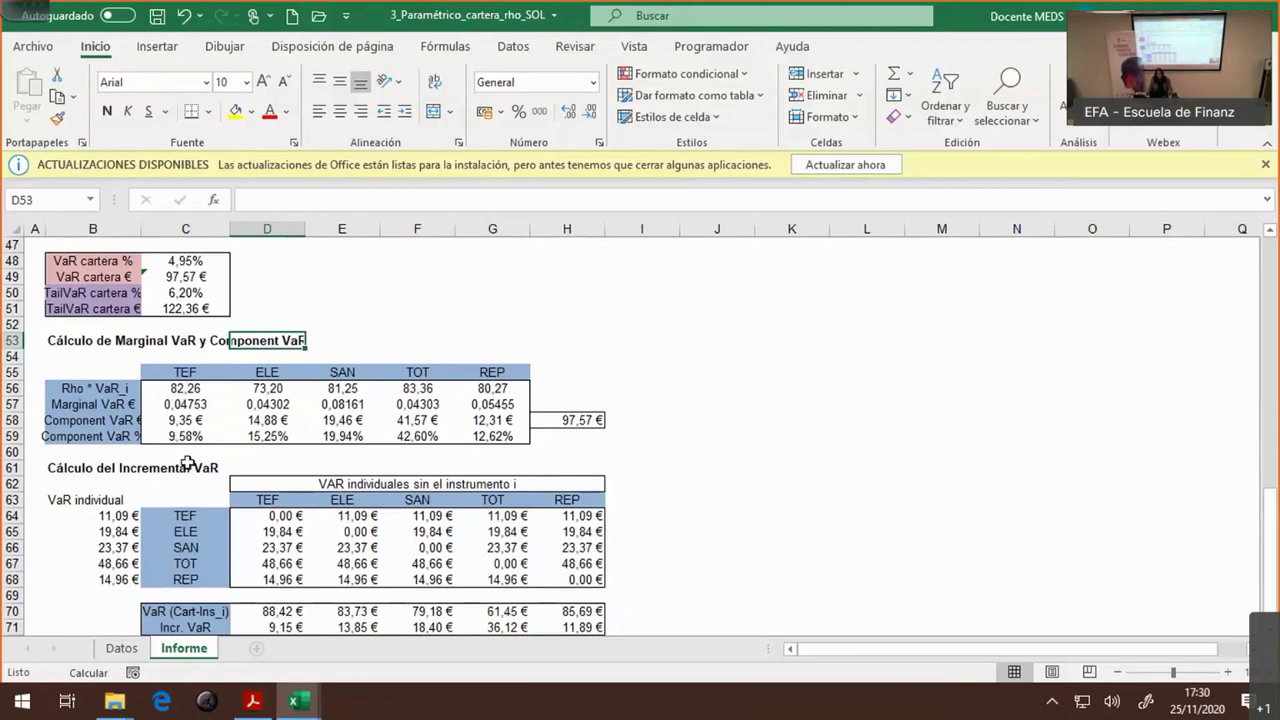
{"action": "key", "text": "alt+Tab"}
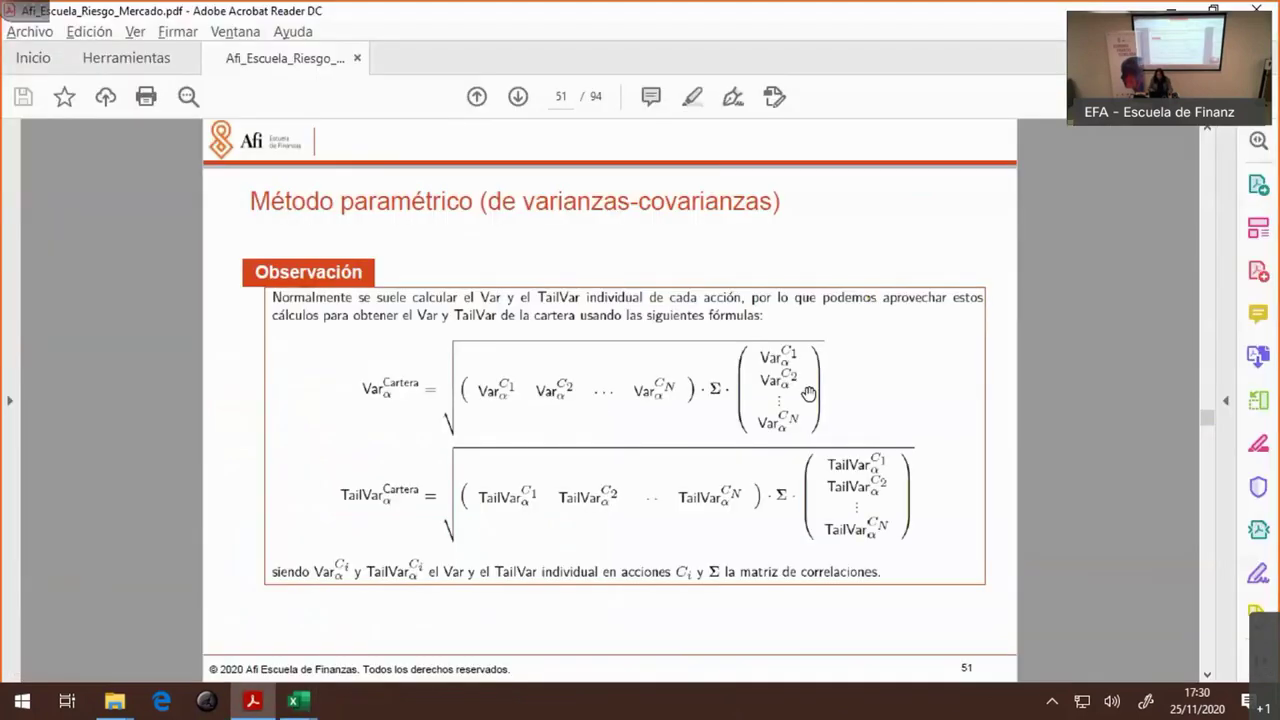
{"action": "scroll", "coordinate": [808, 393], "scroll_direction": "down", "scroll_amount": 2}
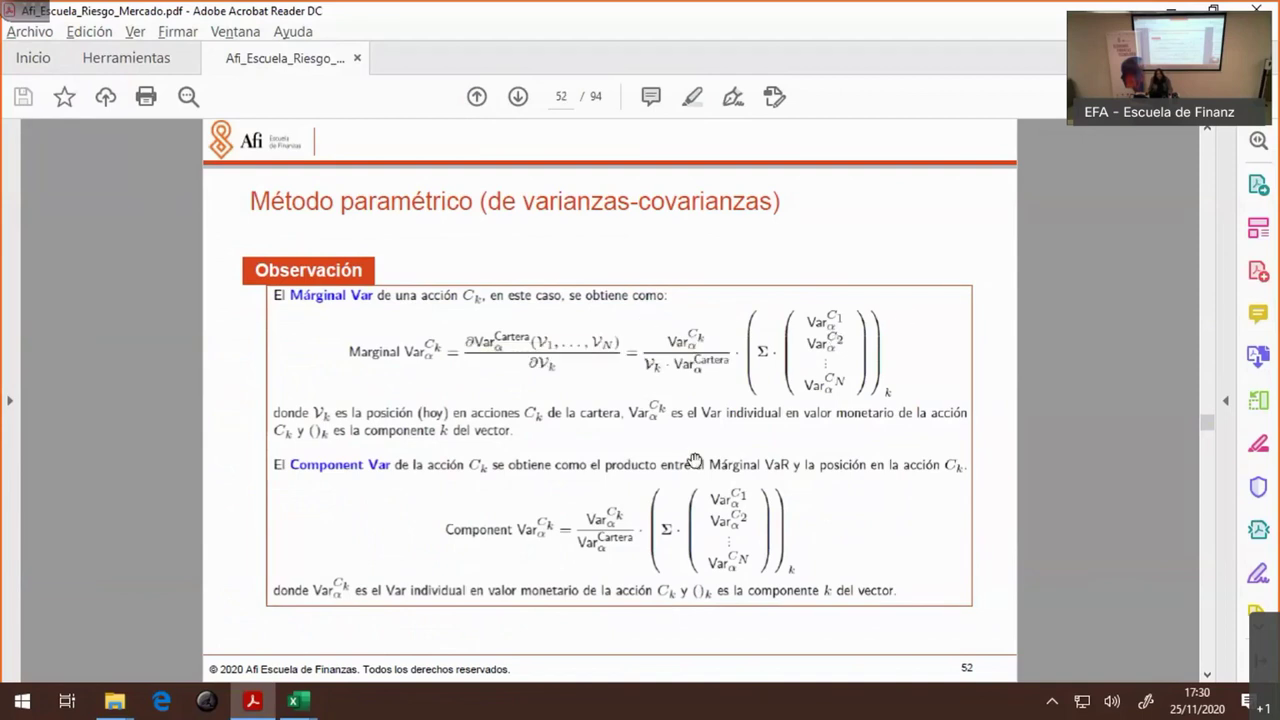
- Switch back to Excel, inspect the TEF Marginal VaR formula in C57 and trace the Component VaR € formula in C58 to the position value in C11
{"action": "key", "text": "alt+Tab"}
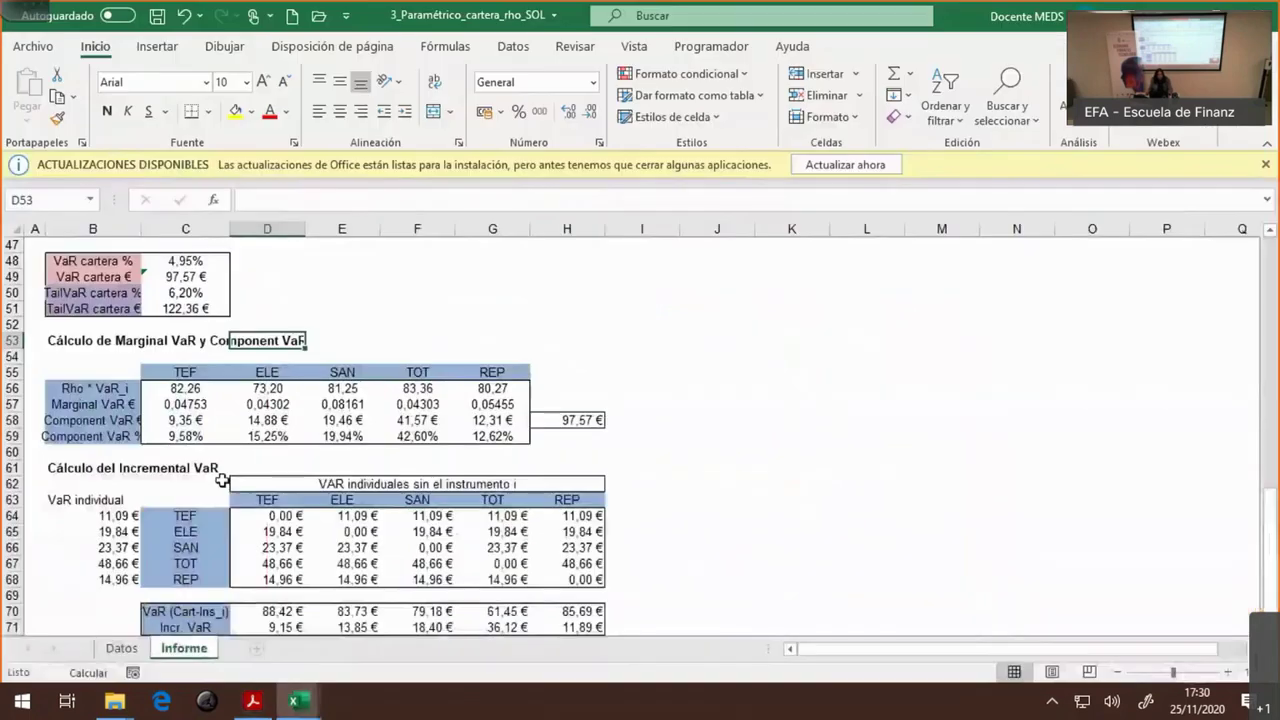
{"action": "left_click", "coordinate": [185, 403]}
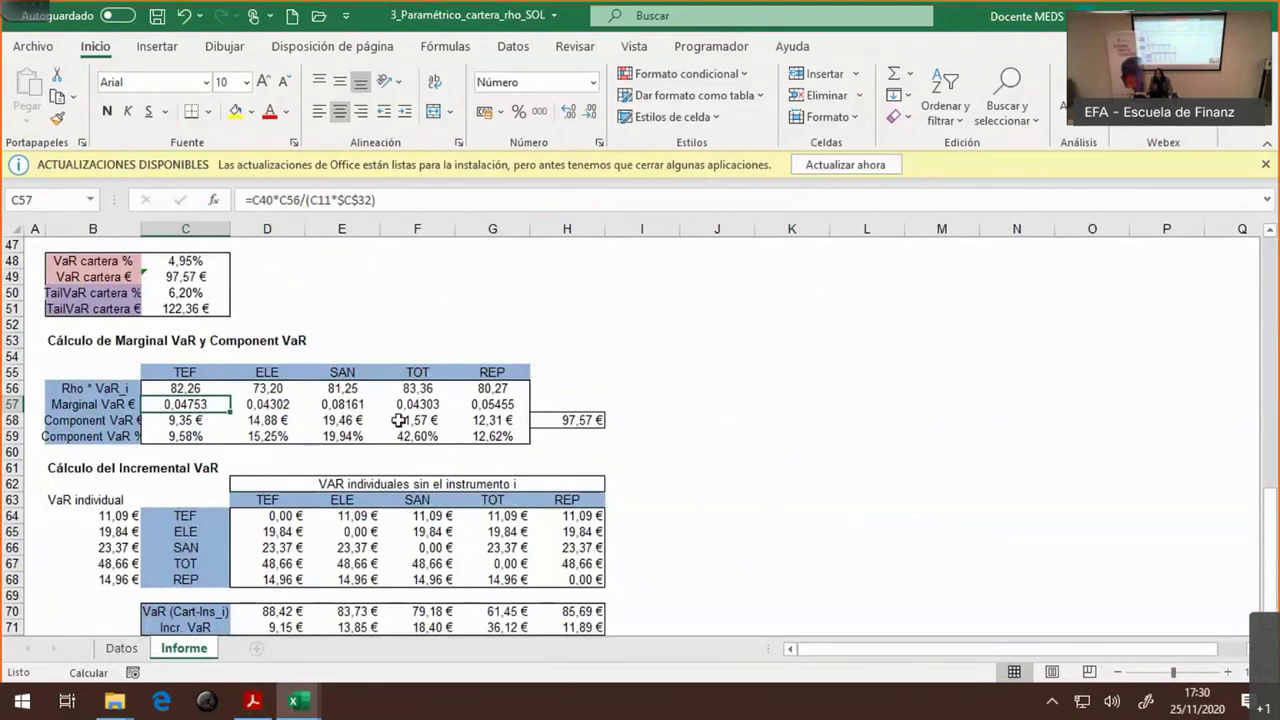
{"action": "left_click", "coordinate": [192, 420]}
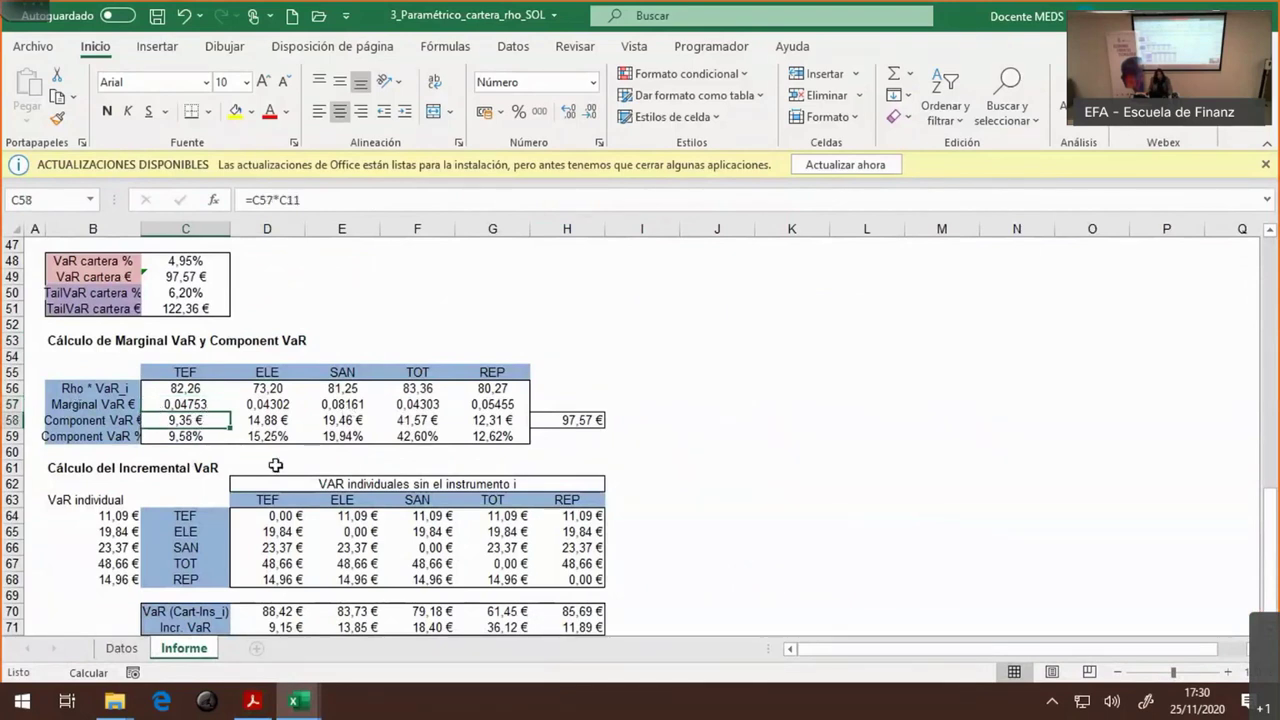
{"action": "key", "text": "F2"}
{"action": "scroll", "coordinate": [275, 465], "scroll_direction": "up", "scroll_amount": 12}
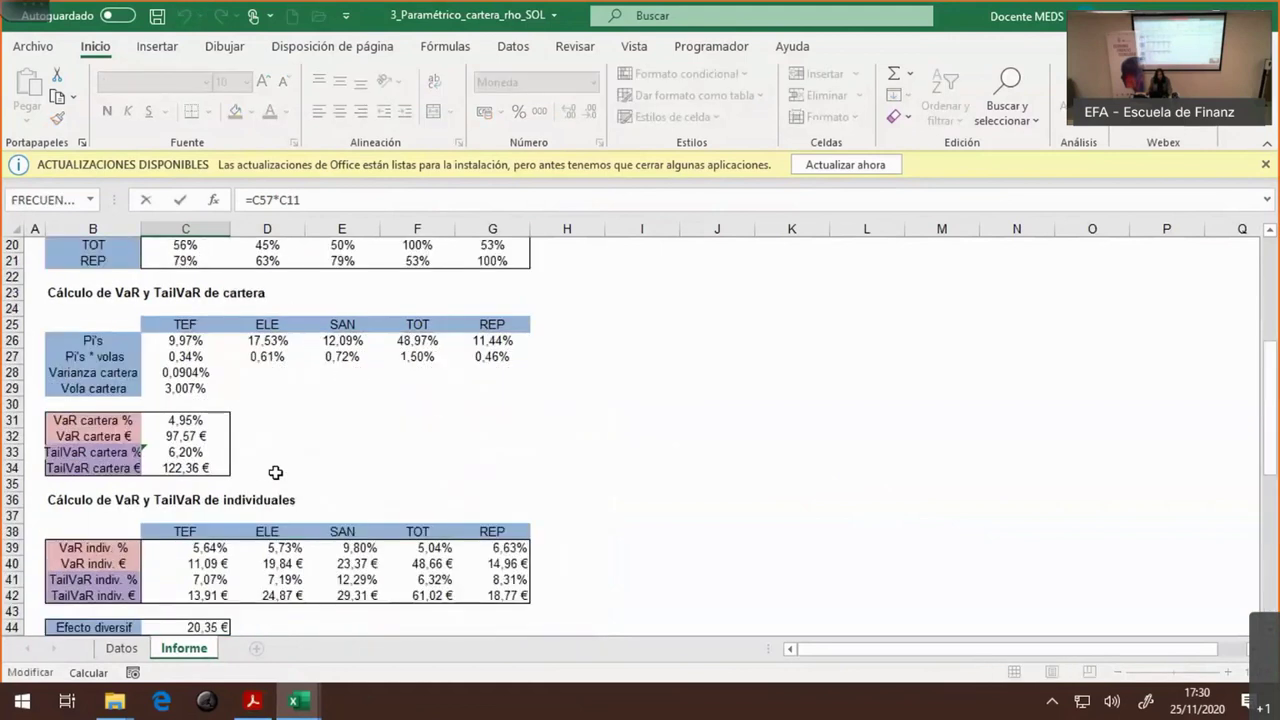
{"action": "scroll", "coordinate": [275, 472], "scroll_direction": "up", "scroll_amount": 2}
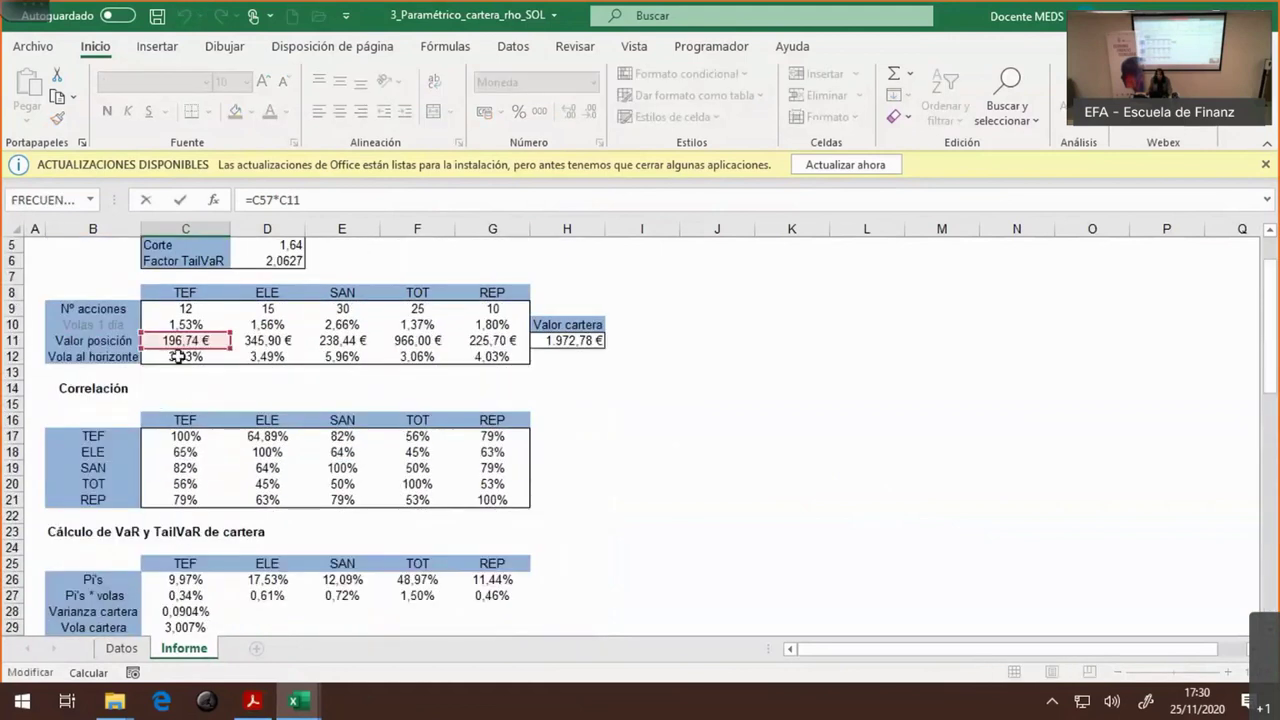
{"action": "key", "text": "Escape"}
{"action": "scroll", "coordinate": [284, 533], "scroll_direction": "down", "scroll_amount": 4}
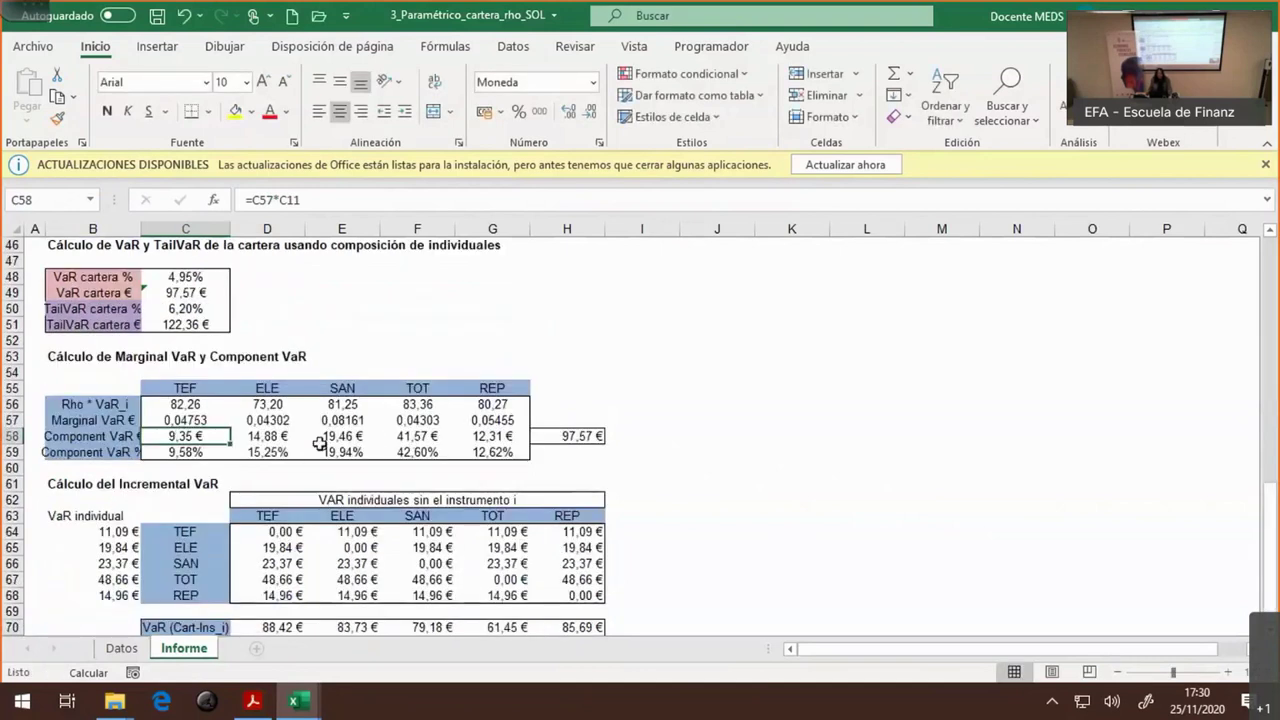
- Select the Component VaR € values in C58:G58 and trace the SUMA formula in H58 that adds them
{"action": "left_click_drag", "start_coordinate": [174, 436], "coordinate": [482, 437]}
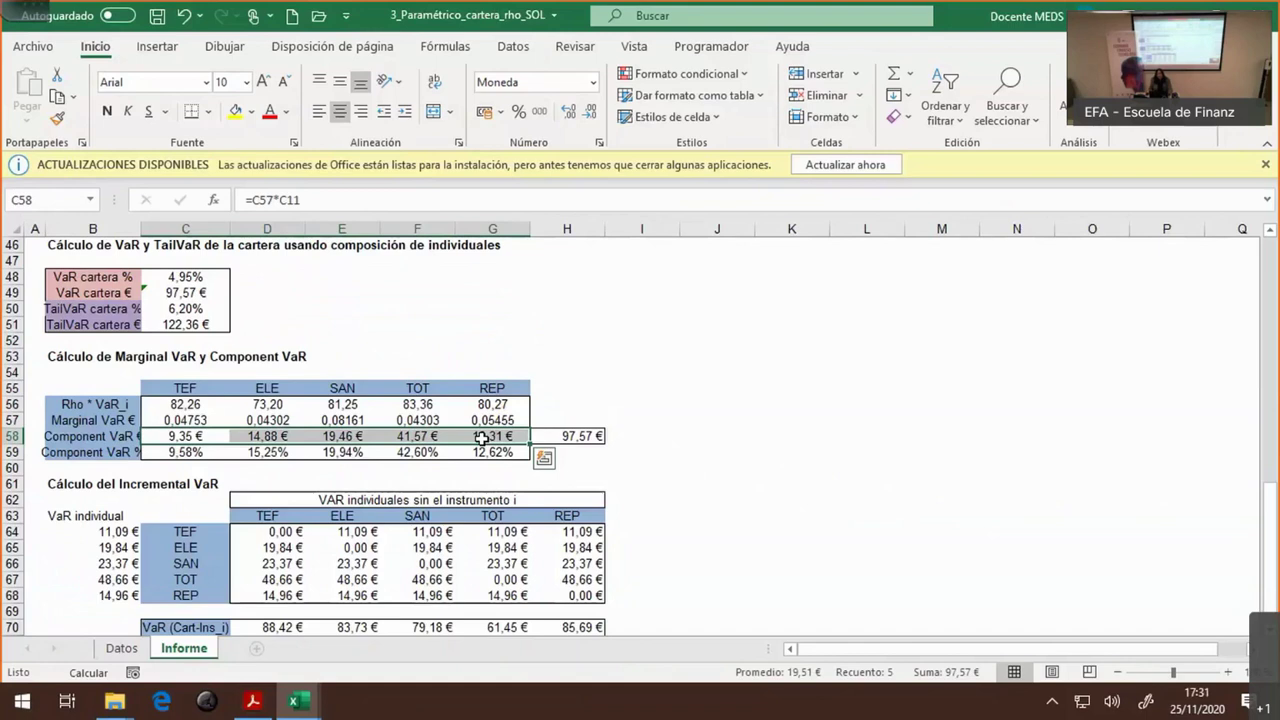
{"action": "left_click", "coordinate": [580, 436]}
{"action": "key", "text": "F2"}
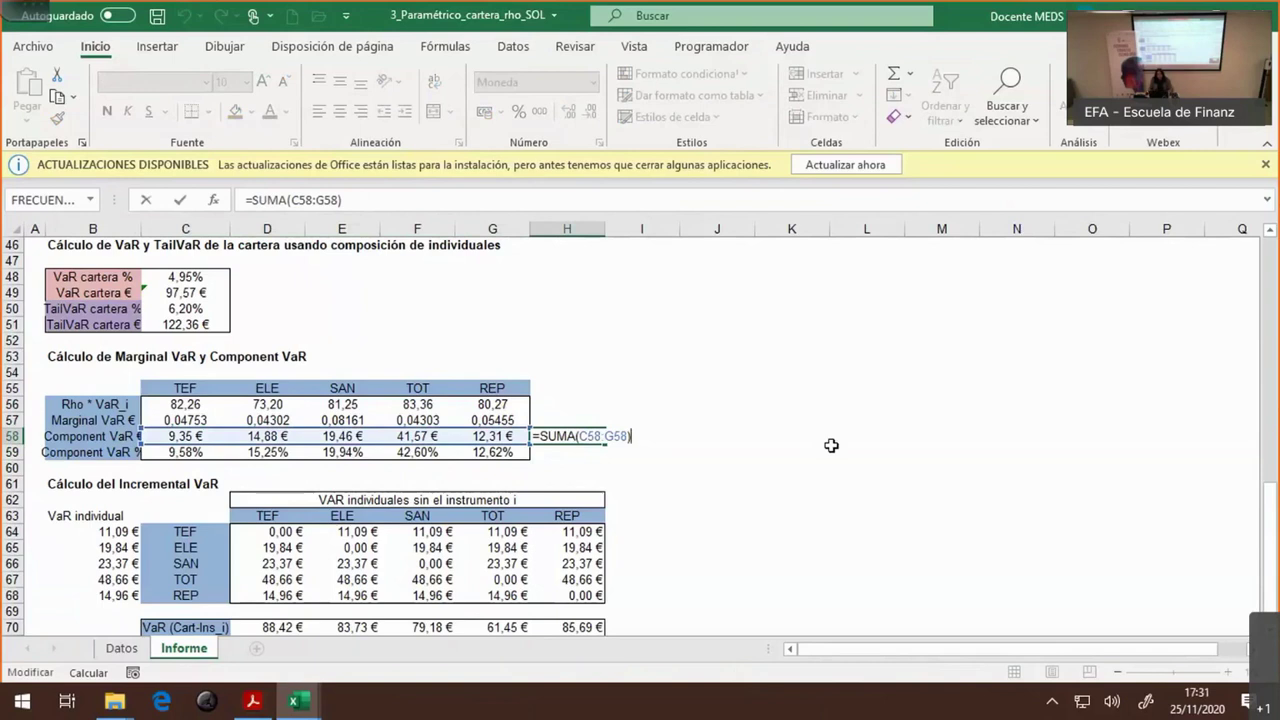
{"action": "key", "text": "ctrl+Return"}
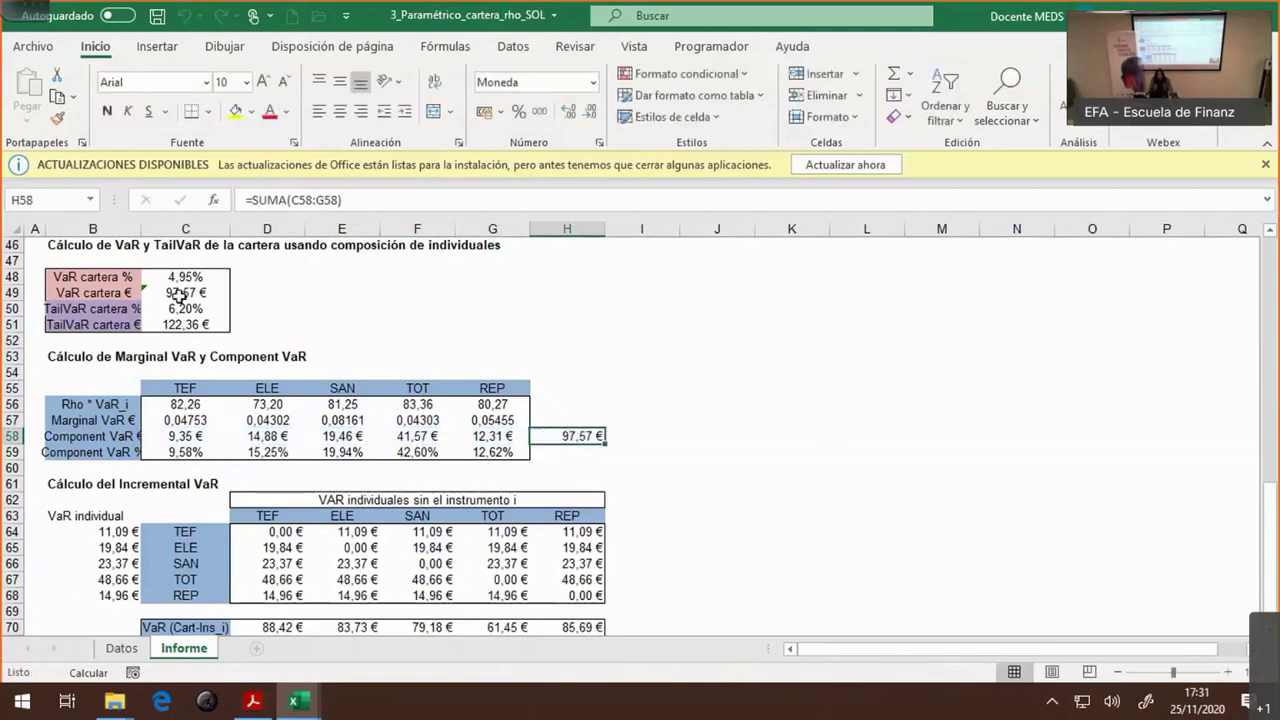
- Fill the VaR cartera € cell C49 and the Component VaR total H58 with the green theme colour
{"action": "left_click", "coordinate": [190, 290]}
{"action": "left_click", "coordinate": [580, 435], "text": "ctrl"}
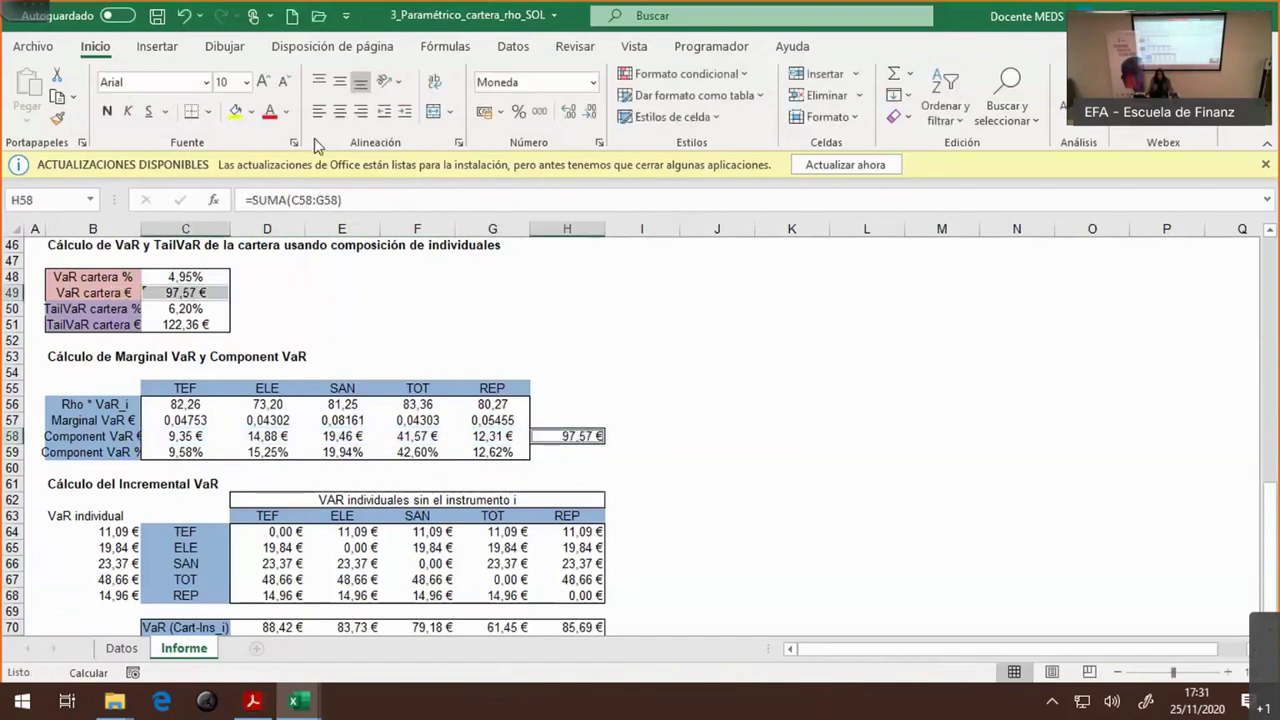
{"action": "left_click", "coordinate": [252, 112]}
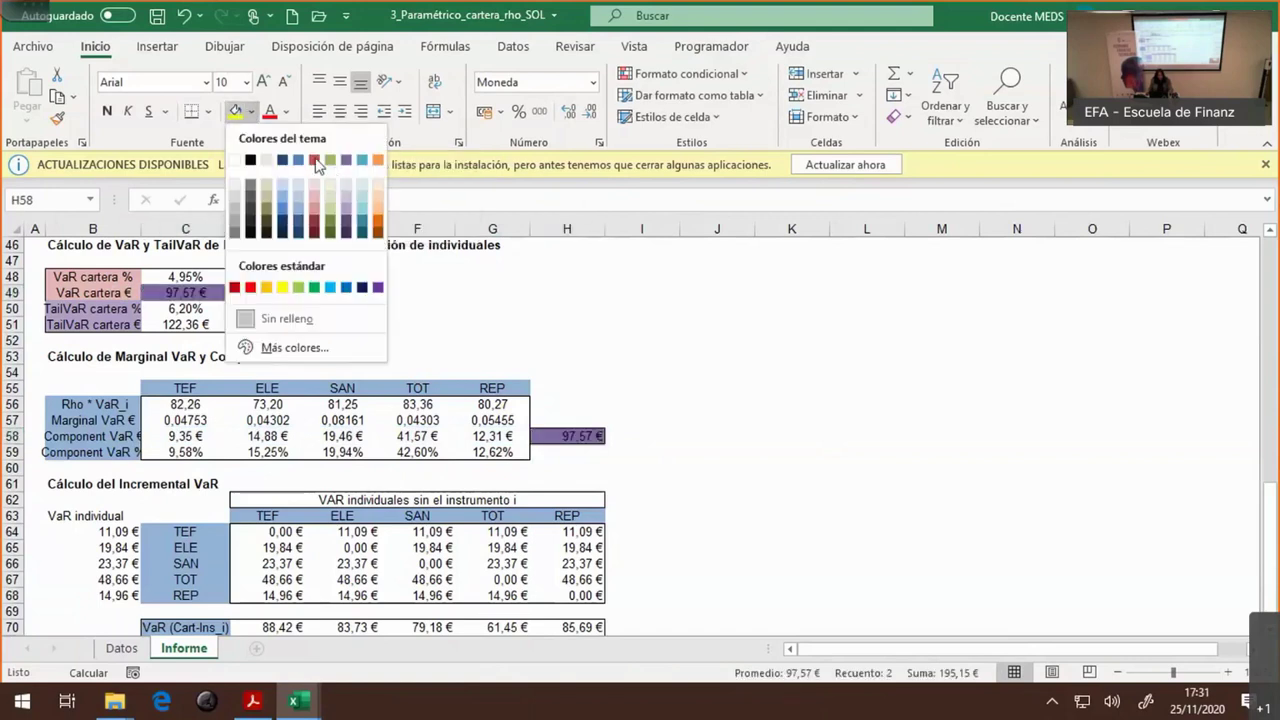
{"action": "left_click", "coordinate": [330, 161]}
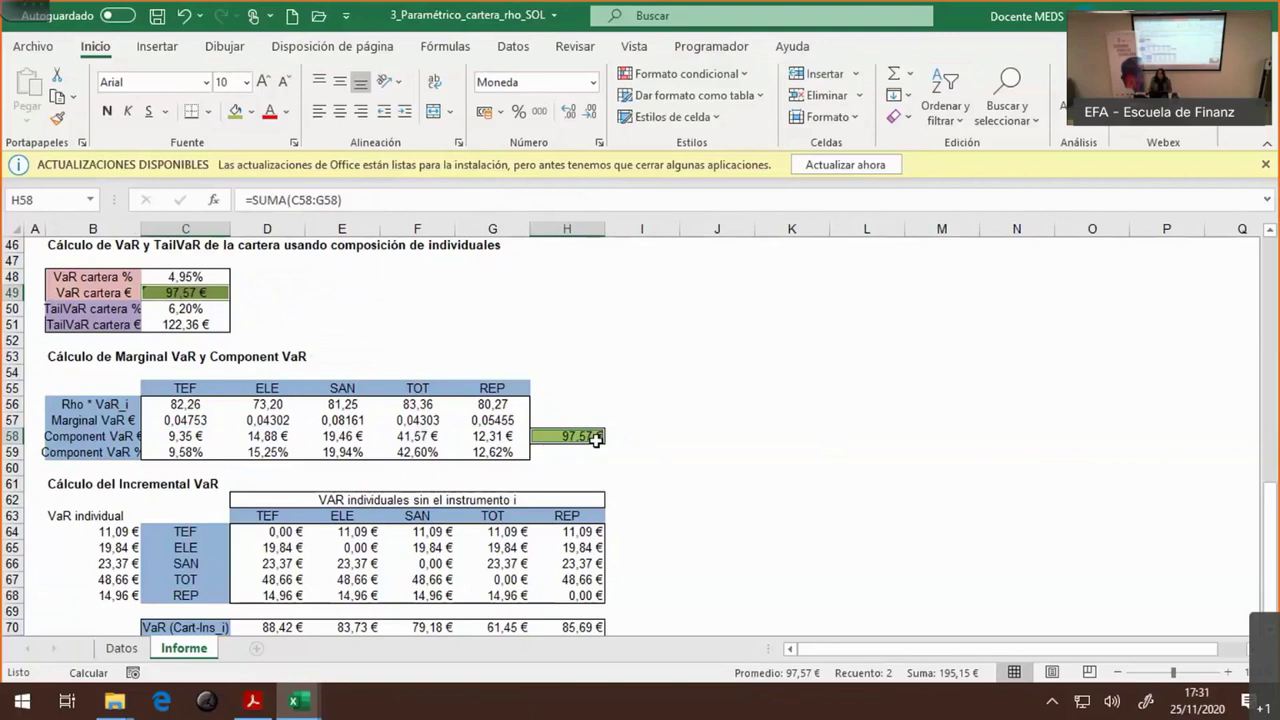
- Compare the VaR cartera € in C49 with the Component VaR € values in C58:G58 and their total in H58
{"action": "left_click", "coordinate": [190, 293]}
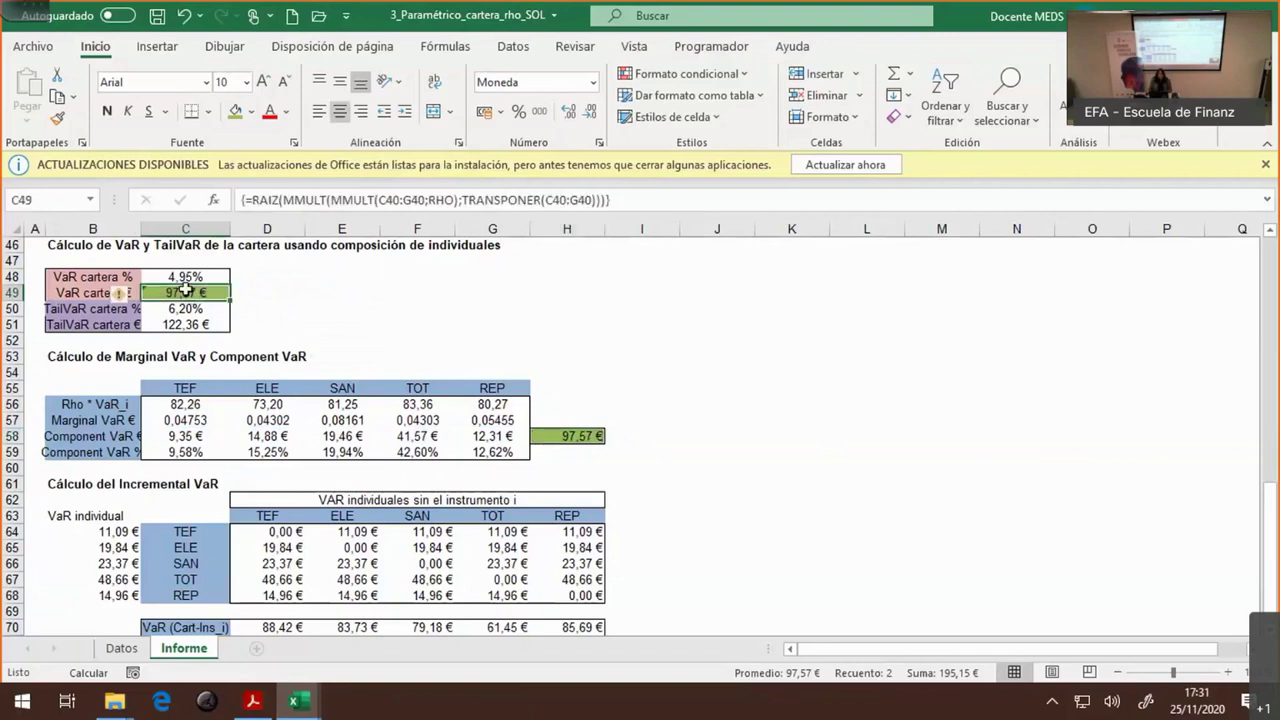
{"action": "left_click_drag", "start_coordinate": [185, 436], "coordinate": [488, 440]}
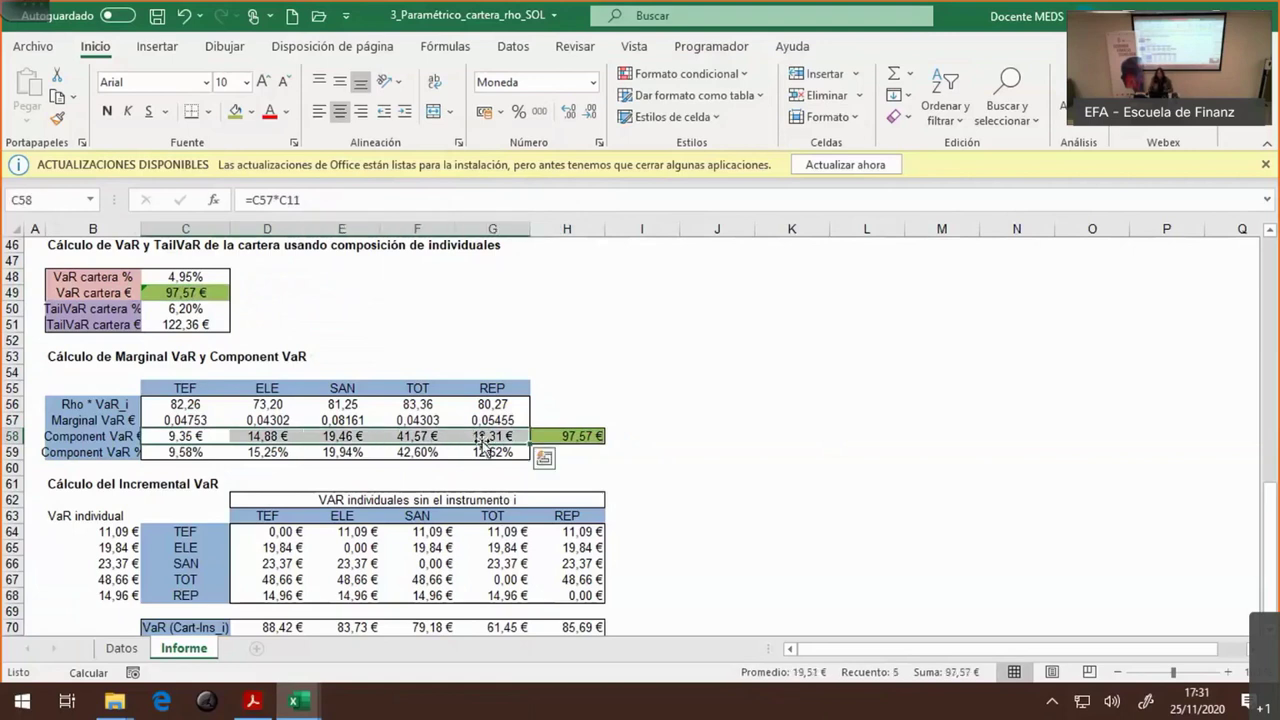
{"action": "left_click", "coordinate": [588, 437]}
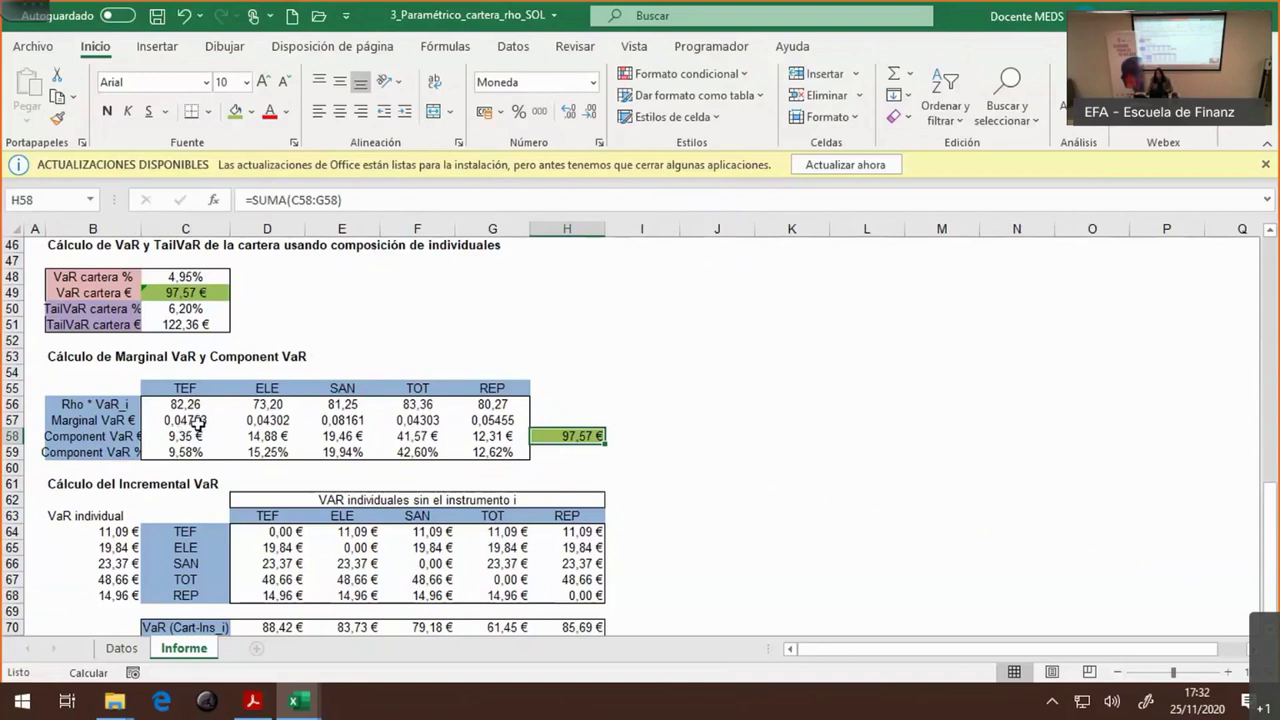
{"action": "left_click_drag", "start_coordinate": [192, 436], "coordinate": [492, 440]}
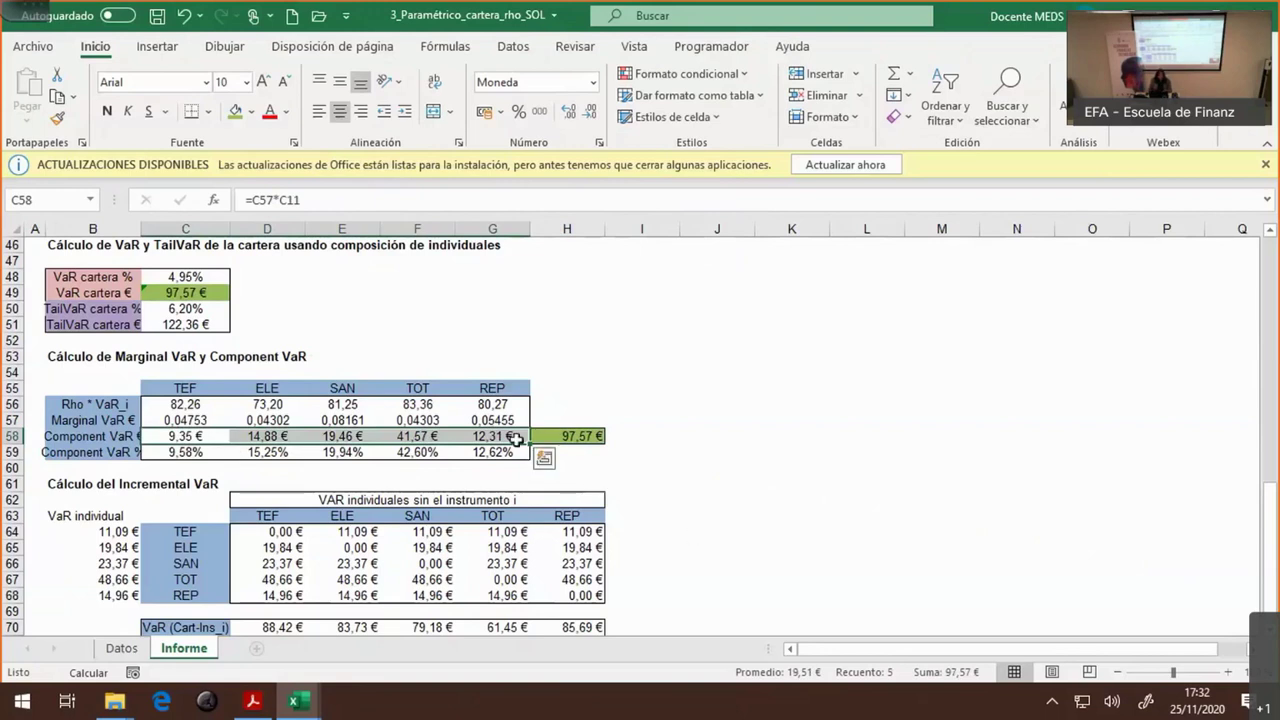
- Trace the Component VaR % formula in C59 to C58 and H58, and select the percentages in C59:G59
{"action": "left_click", "coordinate": [197, 456]}
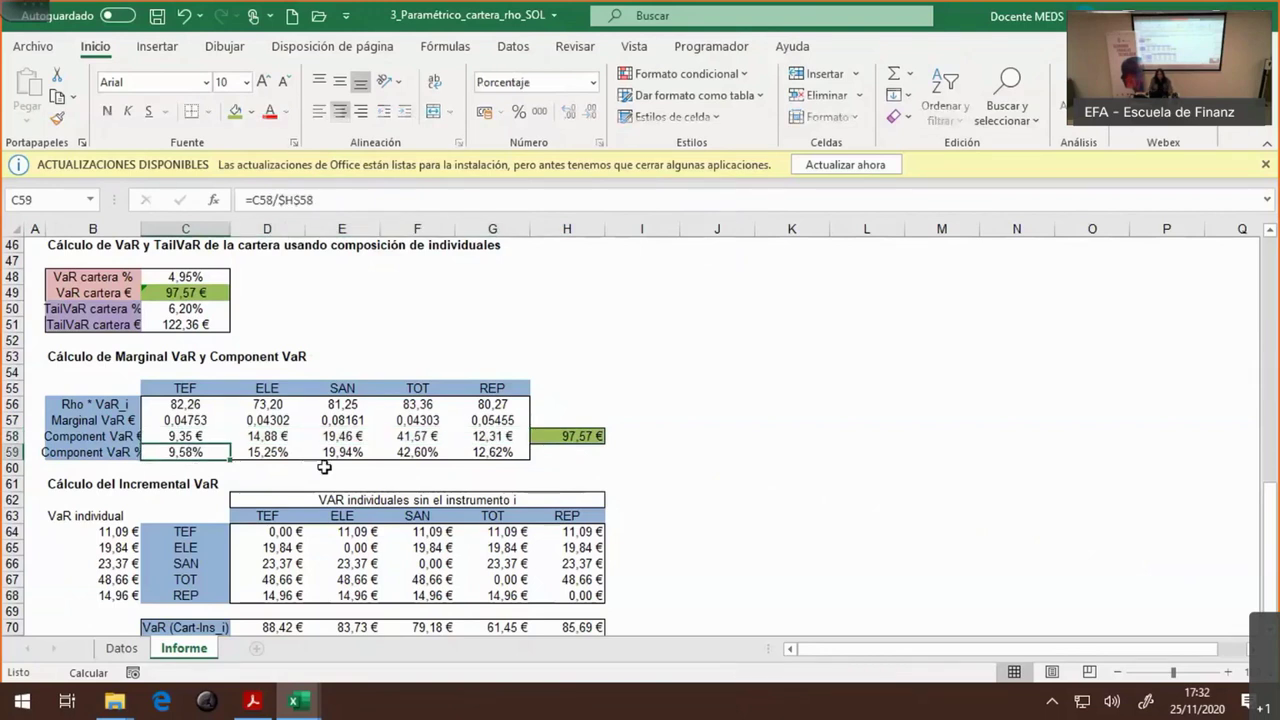
{"action": "key", "text": "F2"}
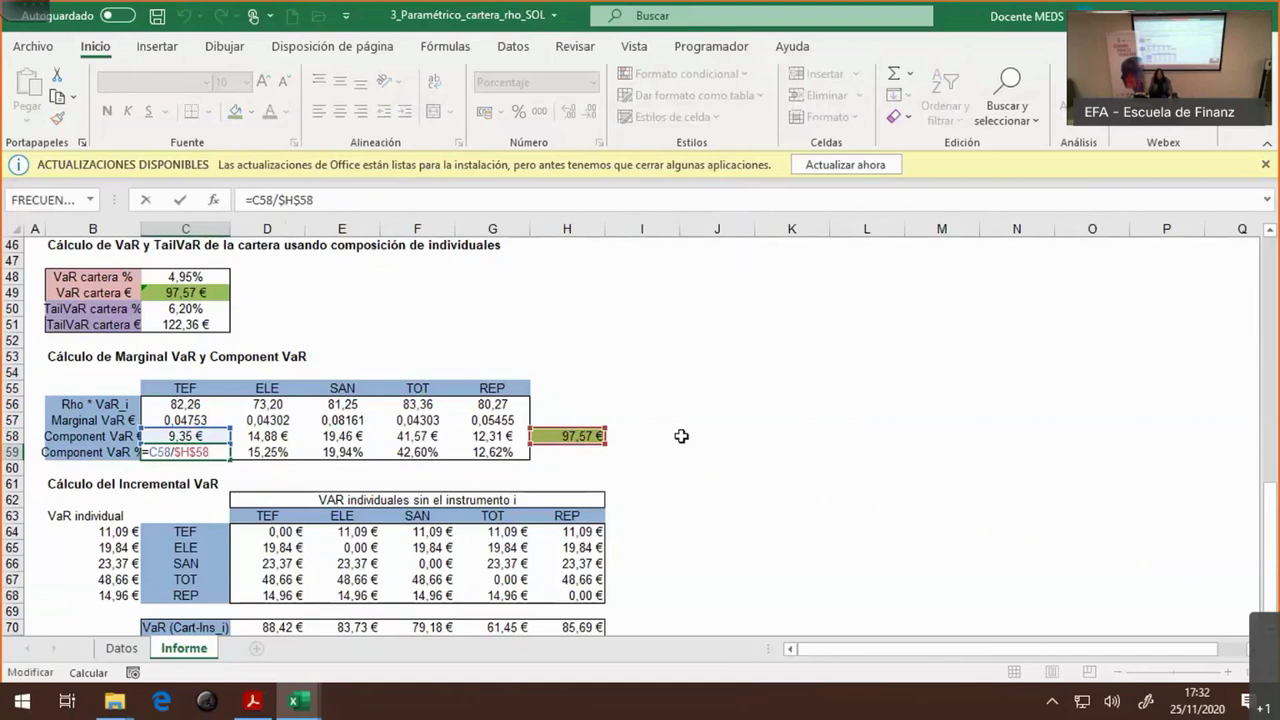
{"action": "key", "text": "Escape"}
{"action": "left_click_drag", "start_coordinate": [188, 451], "coordinate": [460, 451]}
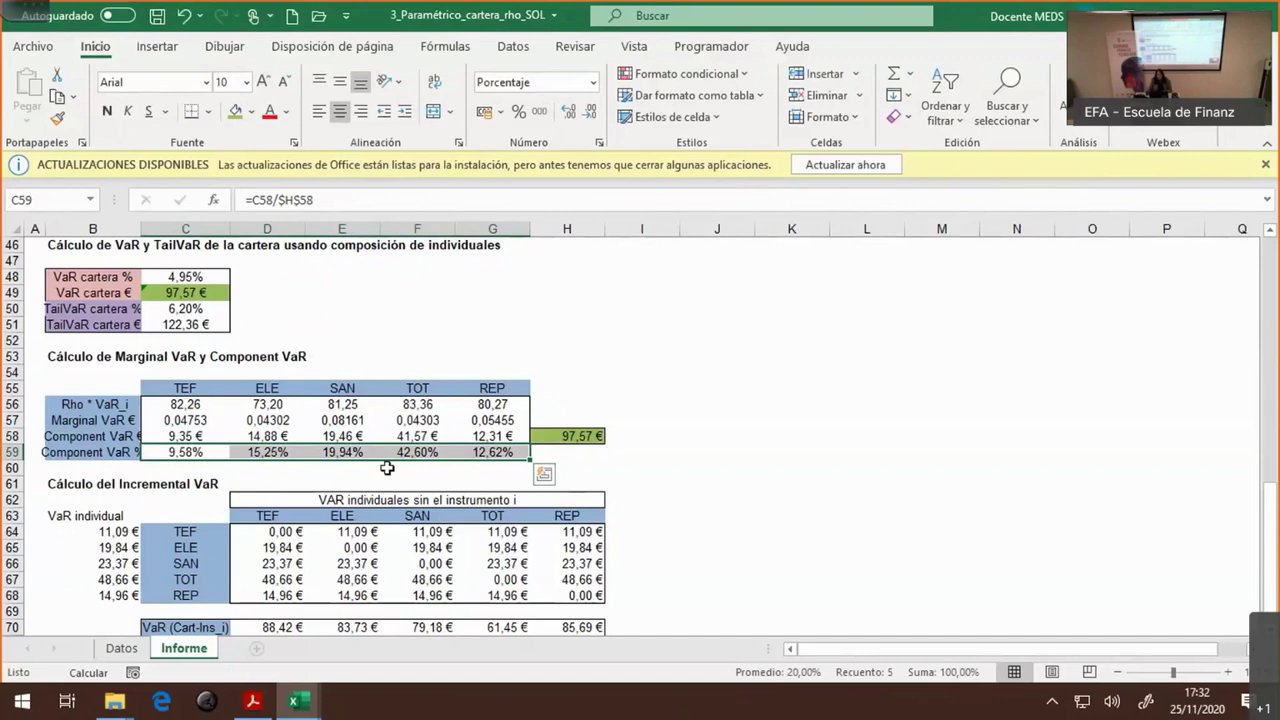
- Compare the Component VaR % row with the position values, volatilities, correlations and individual VaRs further up the Informe sheet
{"action": "scroll", "coordinate": [387, 468], "scroll_direction": "up", "scroll_amount": 10}
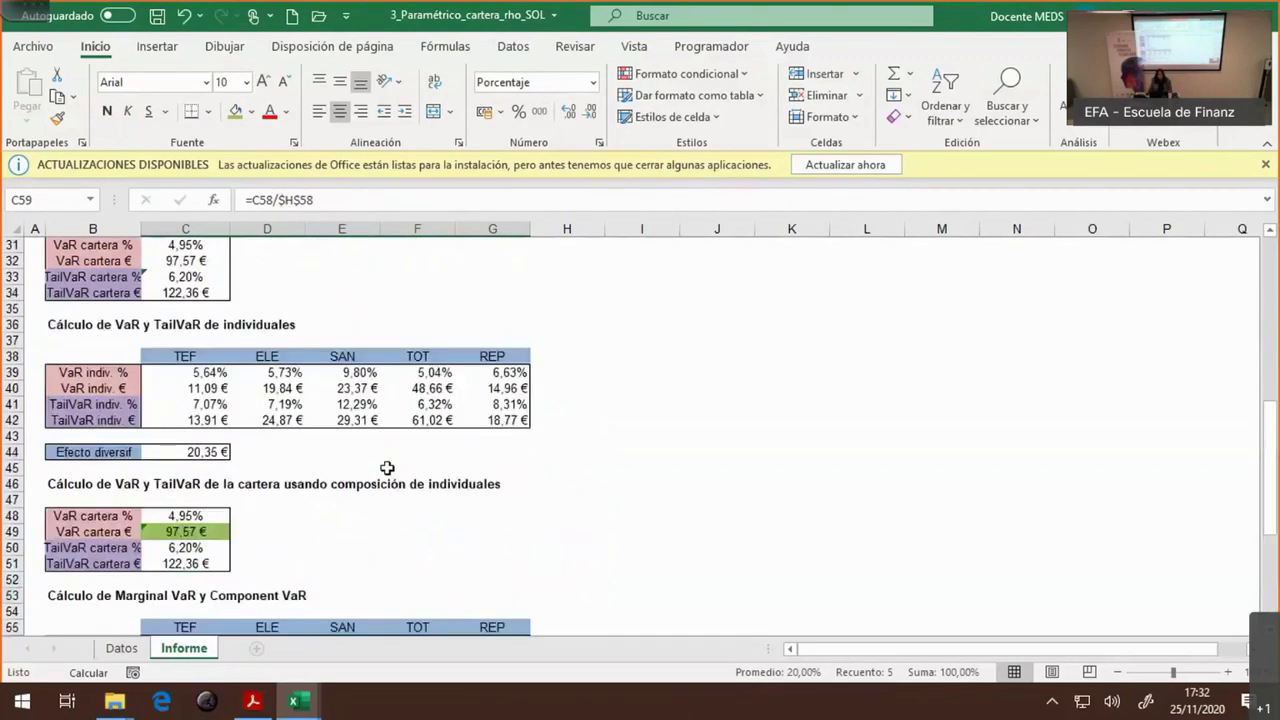
{"action": "scroll", "coordinate": [387, 468], "scroll_direction": "up", "scroll_amount": 4}
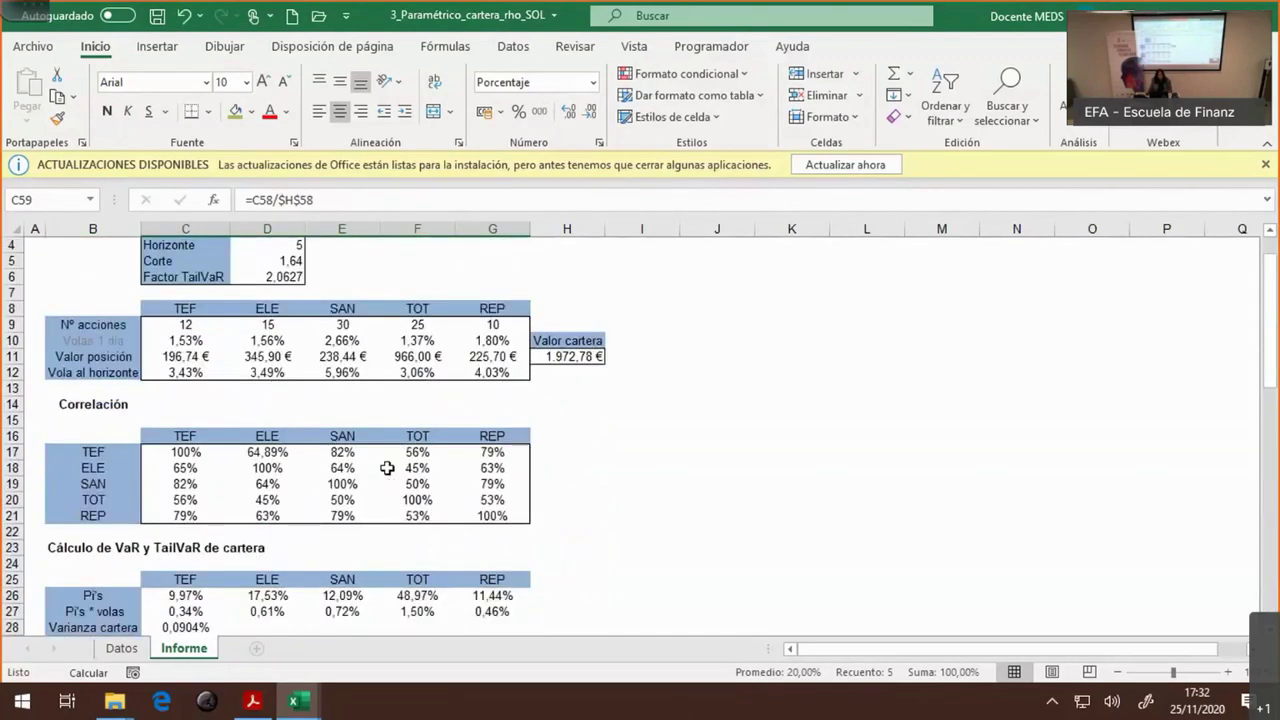
{"action": "scroll", "coordinate": [387, 468], "scroll_direction": "up", "scroll_amount": 1}
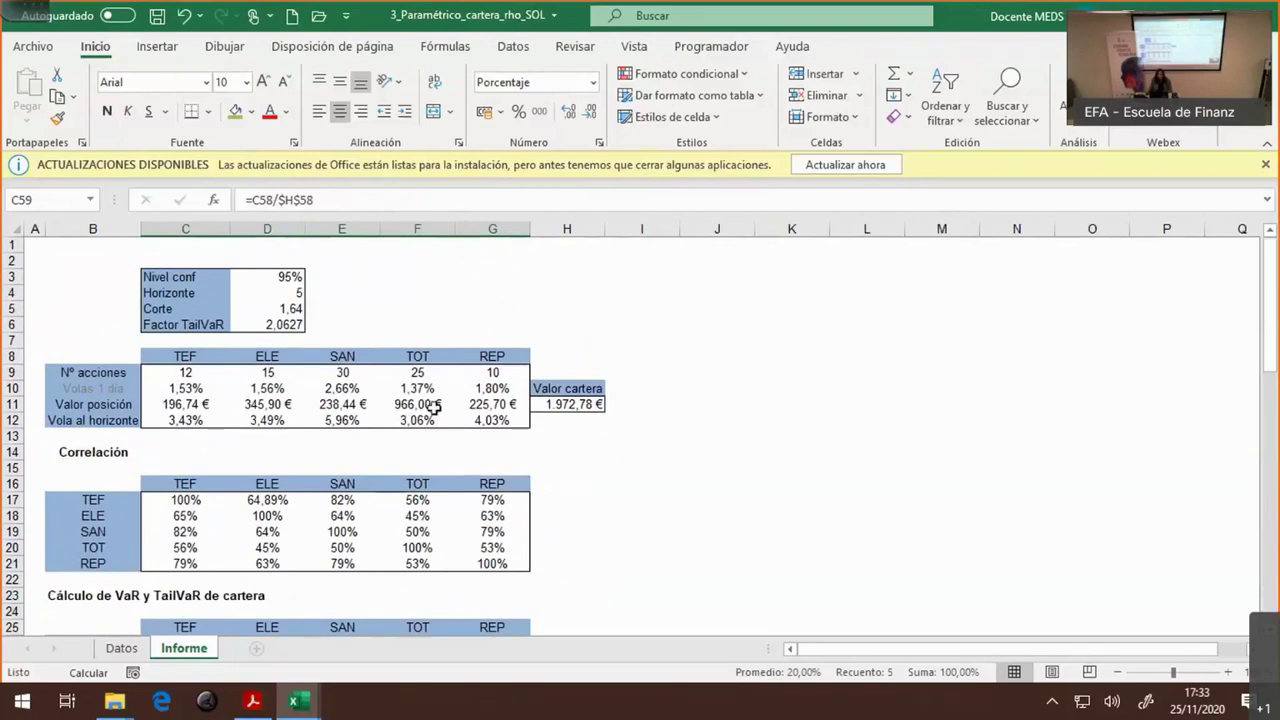
{"action": "scroll", "coordinate": [430, 400], "scroll_direction": "down", "scroll_amount": 5}
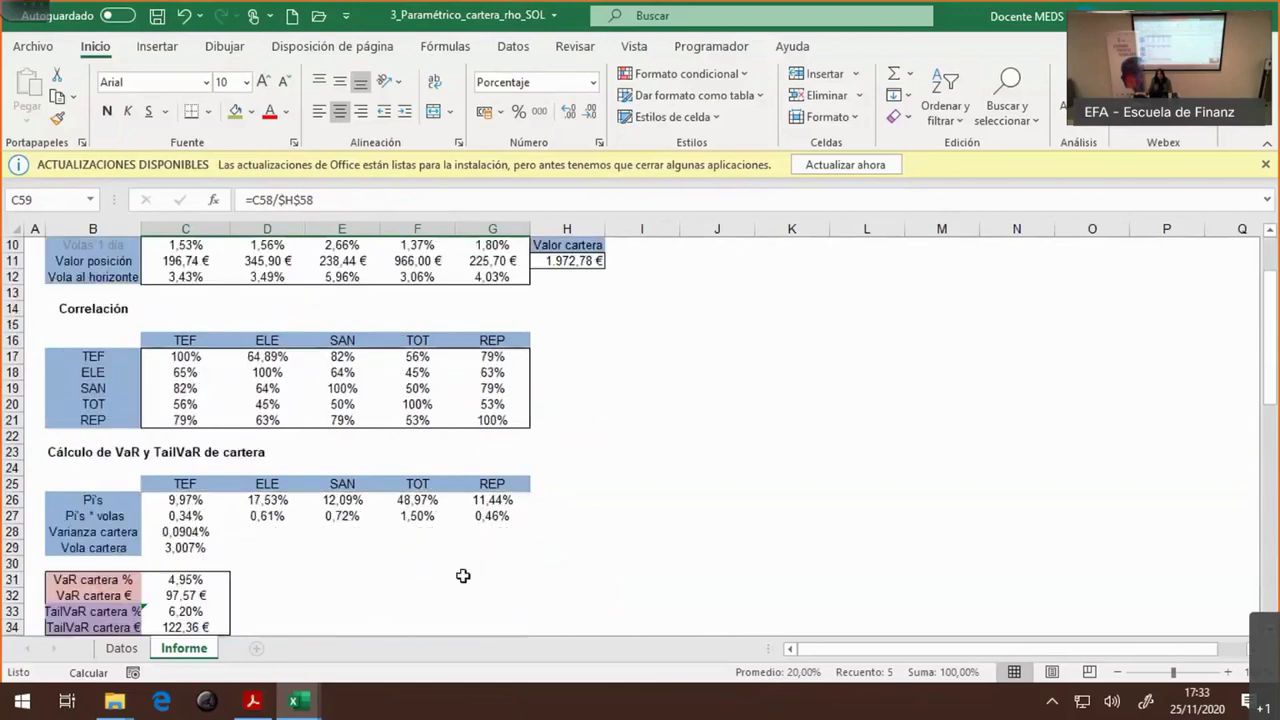
{"action": "scroll", "coordinate": [463, 572], "scroll_direction": "down", "scroll_amount": 11}
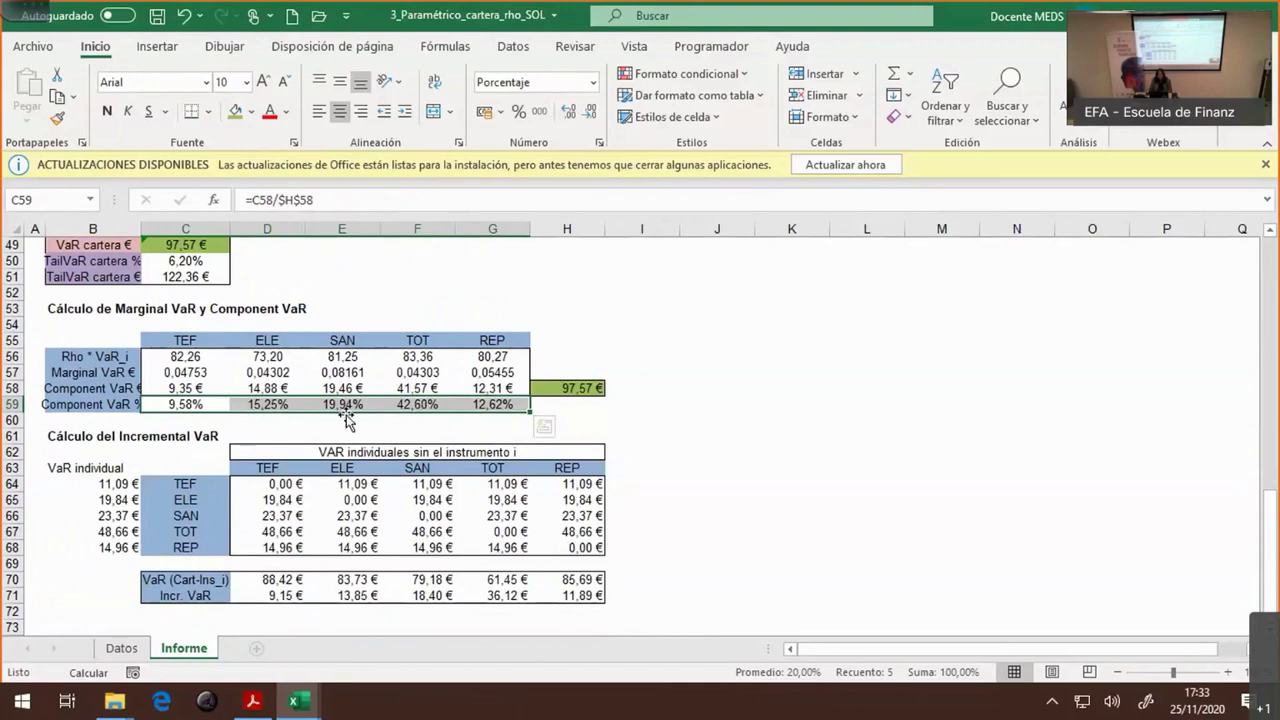
{"action": "scroll", "coordinate": [324, 414], "scroll_direction": "up", "scroll_amount": 14}
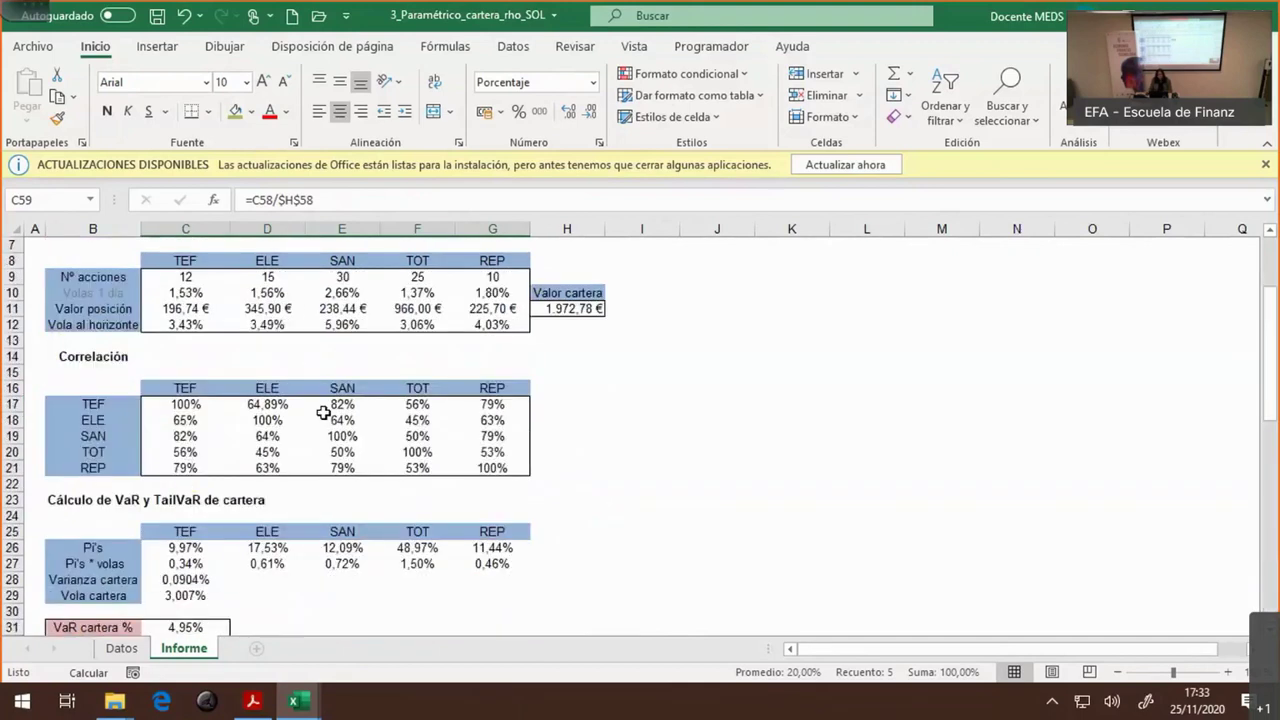
{"action": "scroll", "coordinate": [324, 414], "scroll_direction": "up", "scroll_amount": 1}
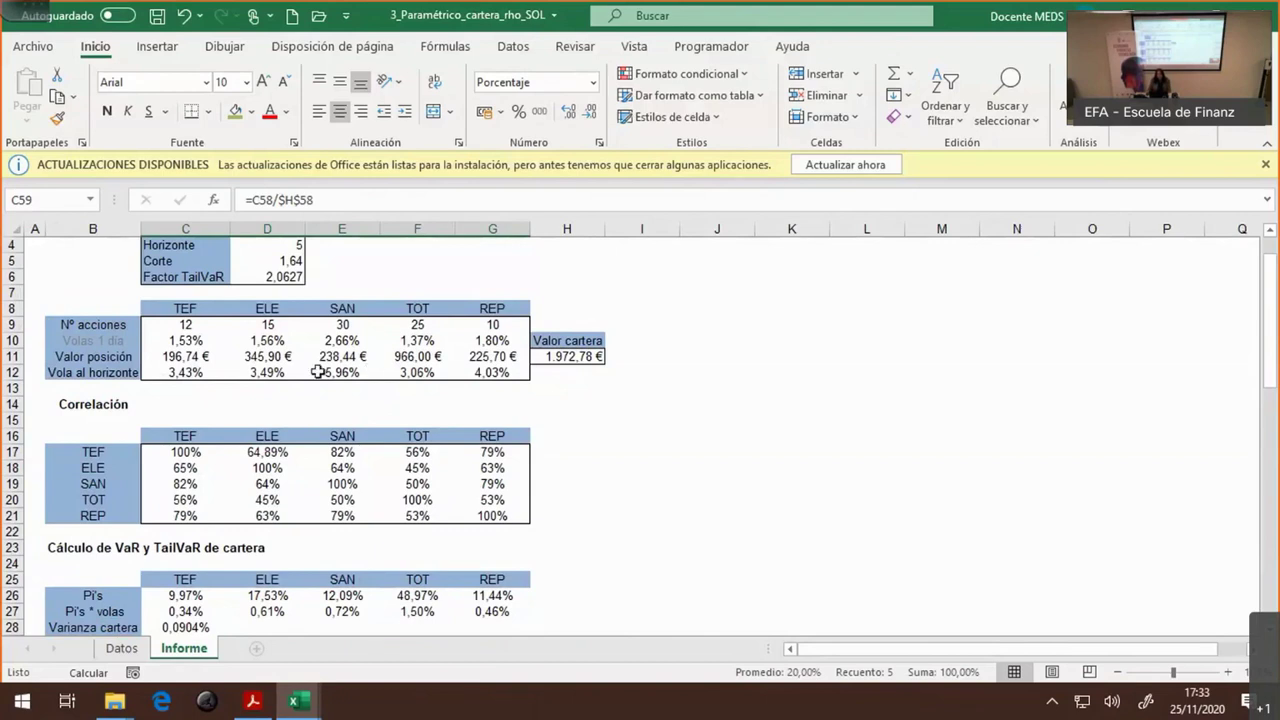
{"action": "scroll", "coordinate": [317, 372], "scroll_direction": "down", "scroll_amount": 8}
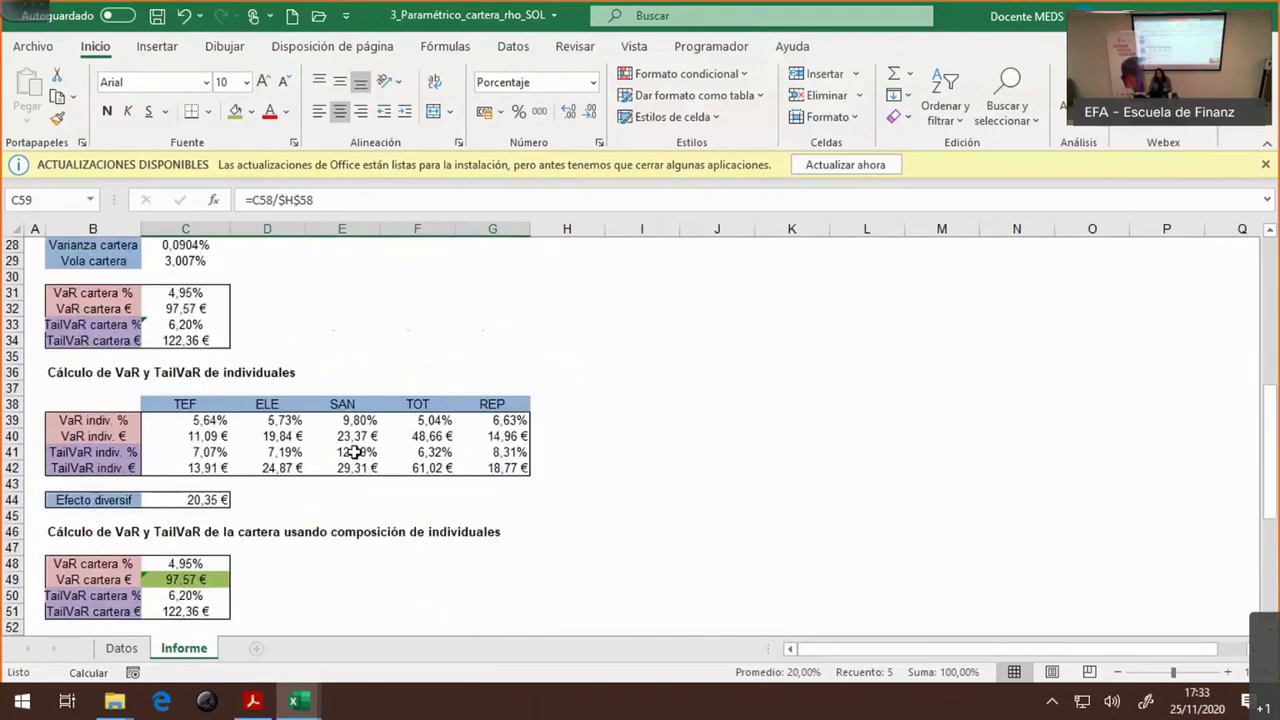
{"action": "scroll", "coordinate": [355, 452], "scroll_direction": "down", "scroll_amount": 1}
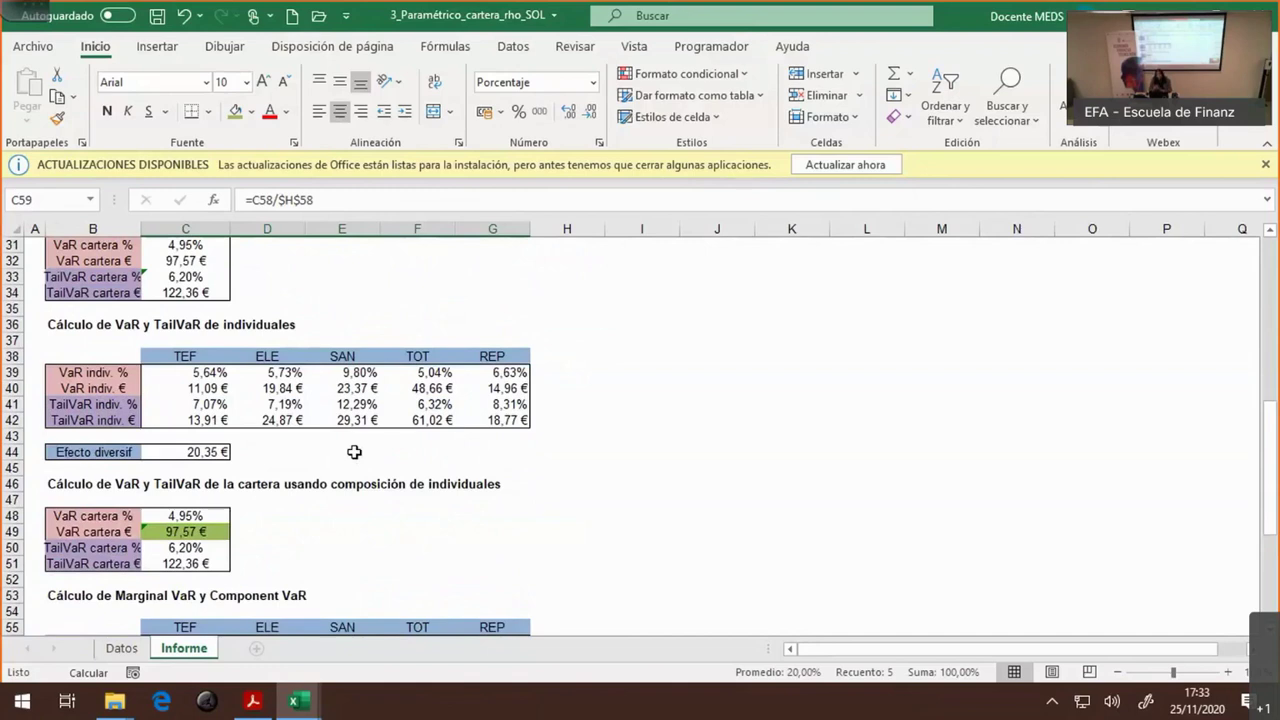
{"action": "scroll", "coordinate": [355, 452], "scroll_direction": "down", "scroll_amount": 4}
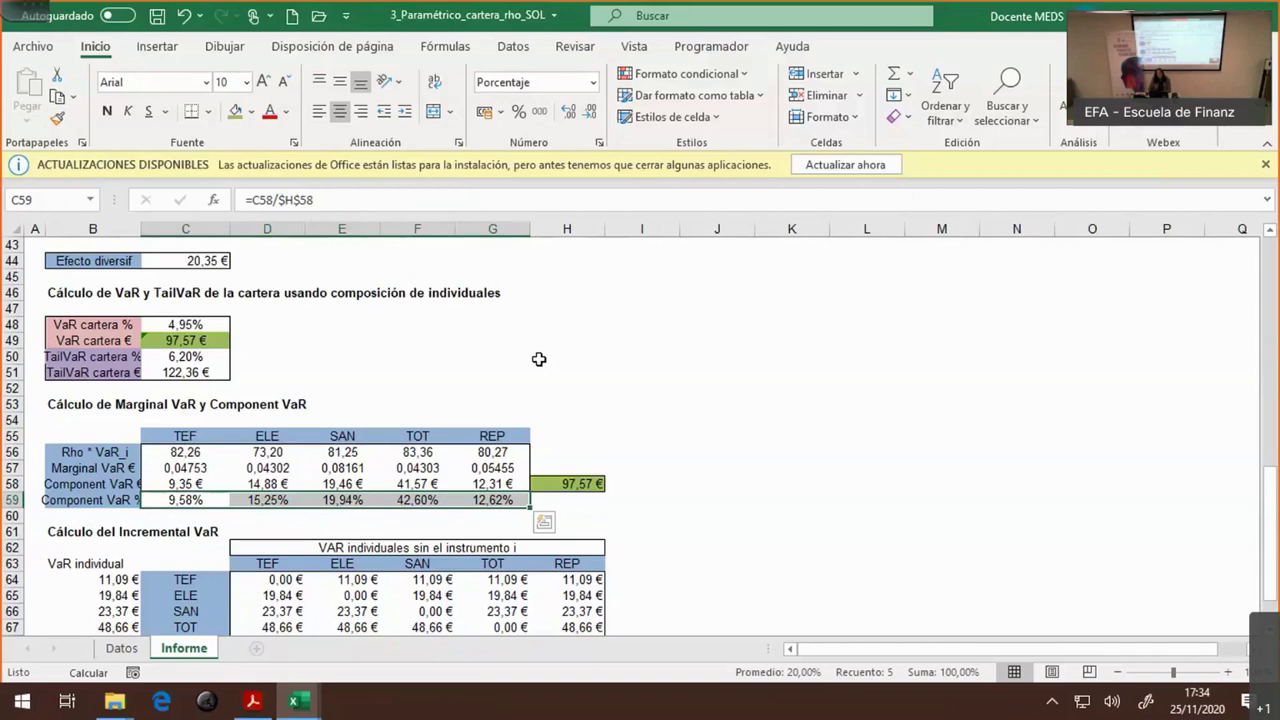
{"action": "scroll", "coordinate": [538, 359], "scroll_direction": "down", "scroll_amount": 1}
{"action": "scroll", "coordinate": [538, 359], "scroll_direction": "down", "scroll_amount": 1}
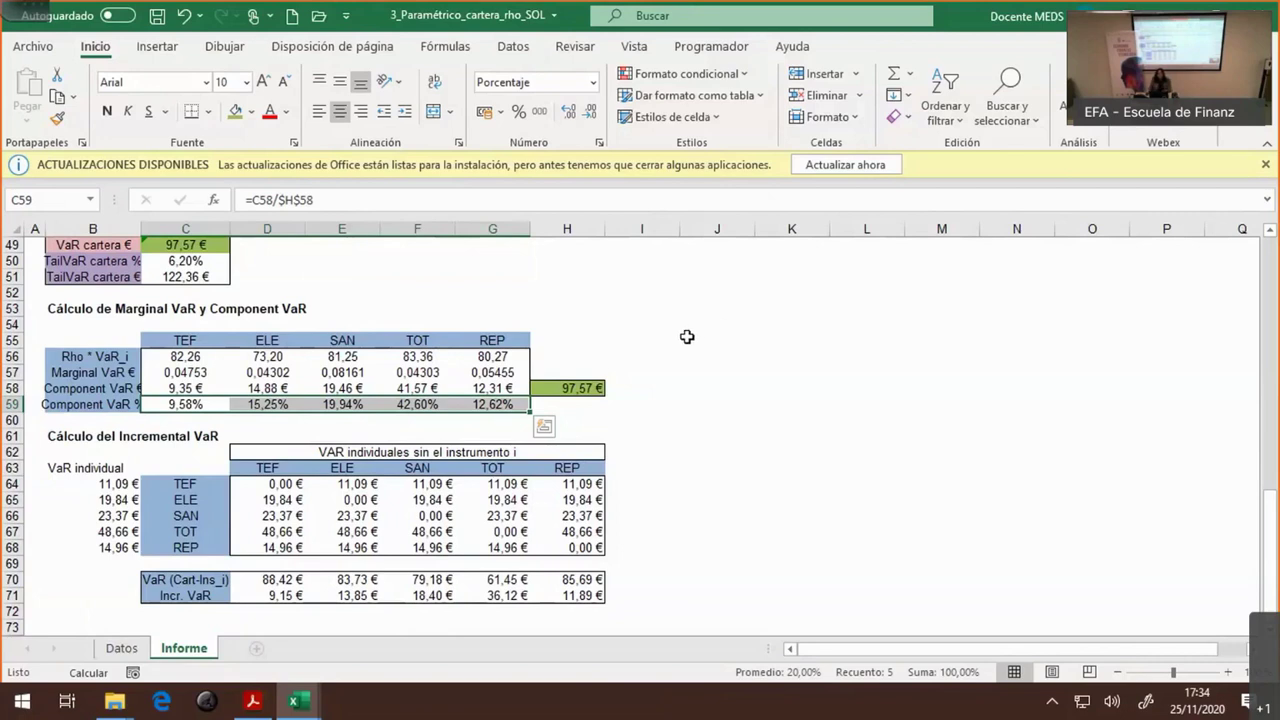
- Trace the TRANSPONER array formula for the VaR individual column in B64 to the individual VaR € values in C40:G40
{"action": "left_click", "coordinate": [160, 342]}
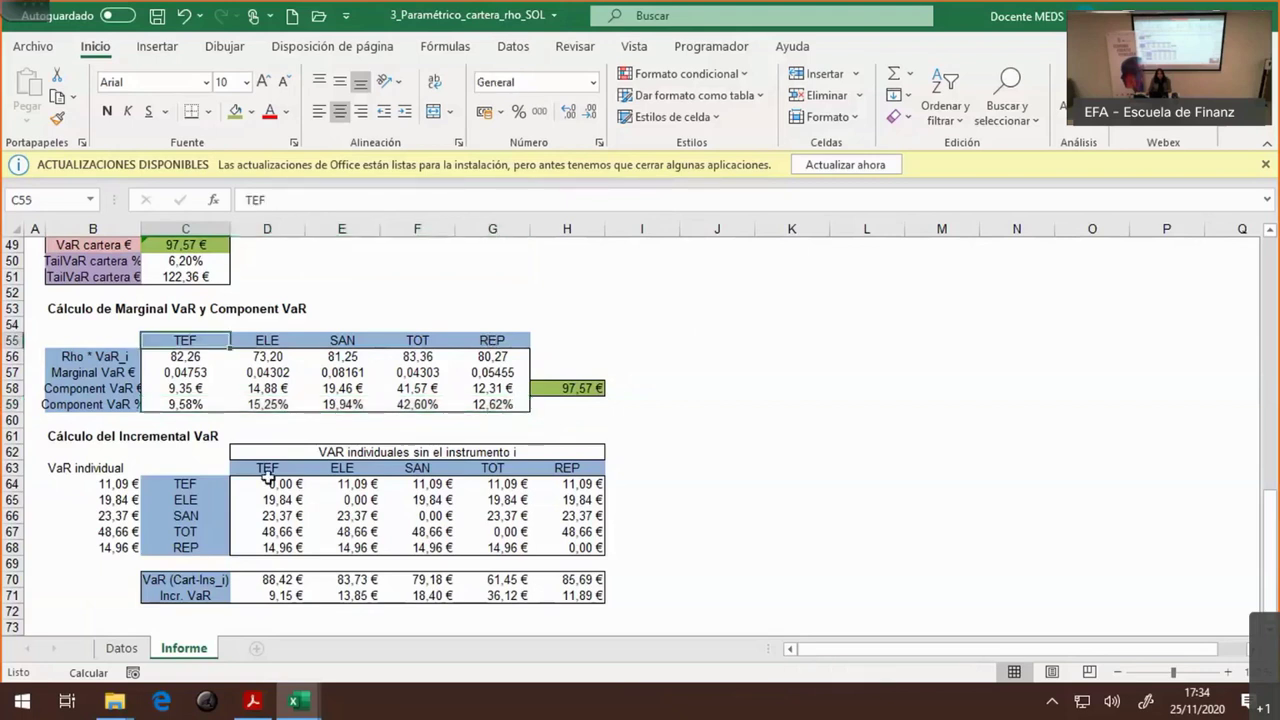
{"action": "left_click", "coordinate": [118, 483]}
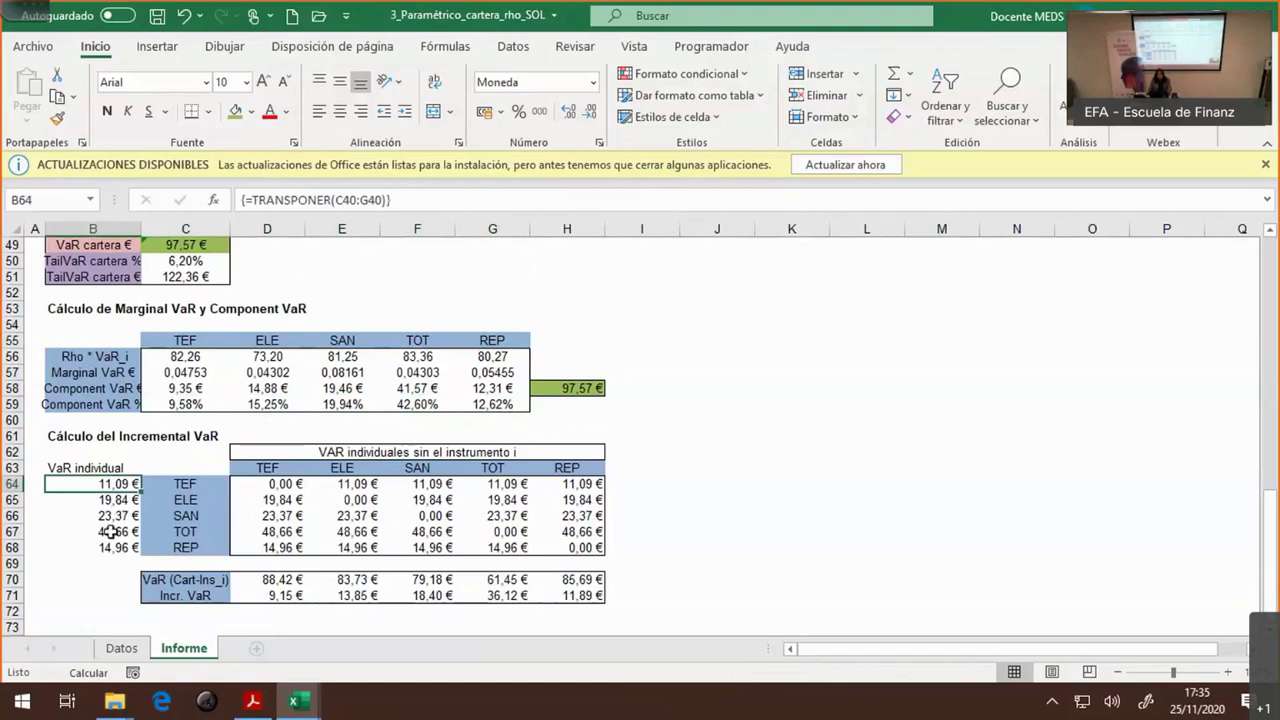
{"action": "key", "text": "F2"}
{"action": "scroll", "coordinate": [120, 533], "scroll_direction": "up", "scroll_amount": 5}
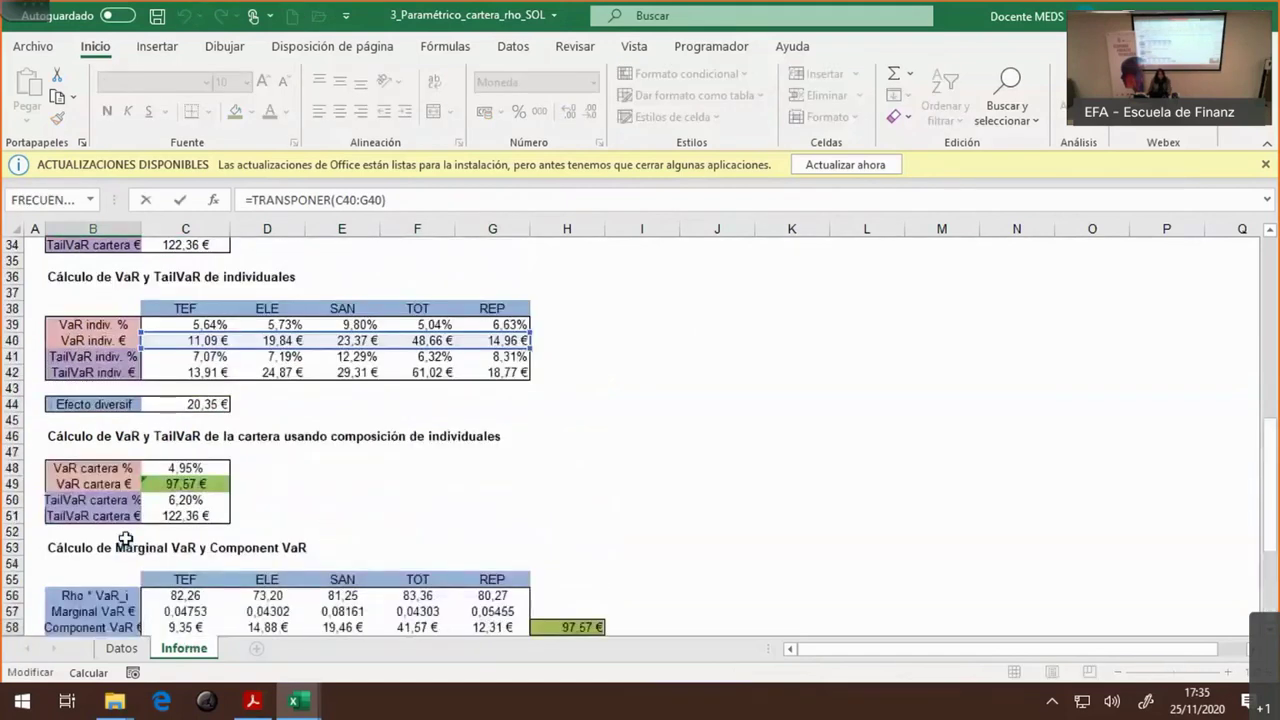
{"action": "scroll", "coordinate": [214, 426], "scroll_direction": "down", "scroll_amount": 6}
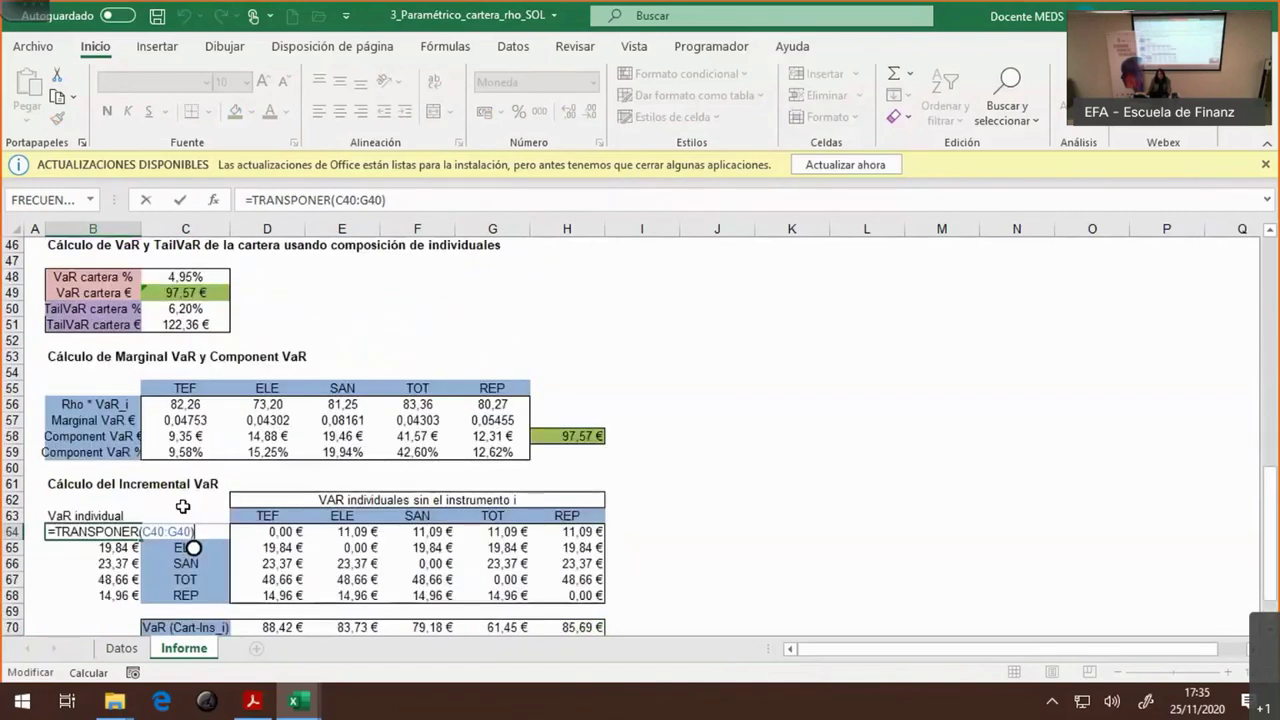
{"action": "key", "text": "ctrl+shift+Return"}
- Examine the matrix D64:H68 and compare its TEF and SAN columns with the individual VaRs in B64:B68
{"action": "left_click_drag", "start_coordinate": [264, 435], "coordinate": [571, 510]}
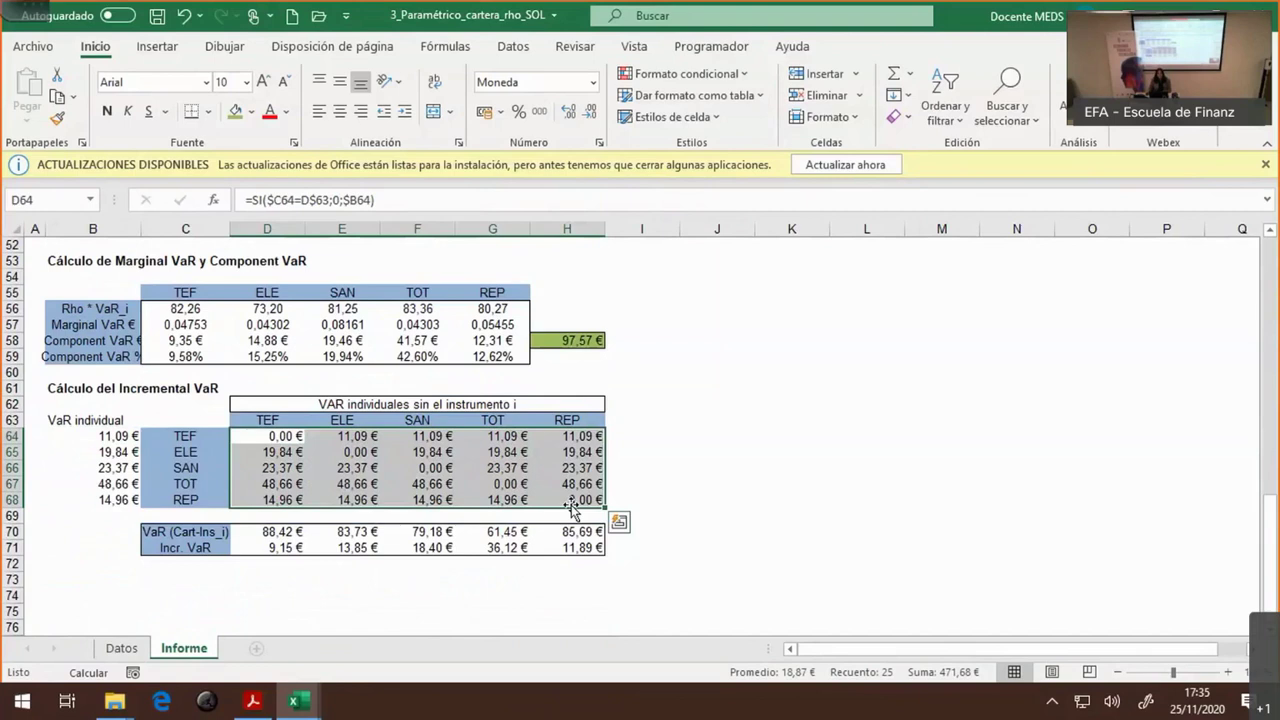
{"action": "left_click", "coordinate": [283, 436]}
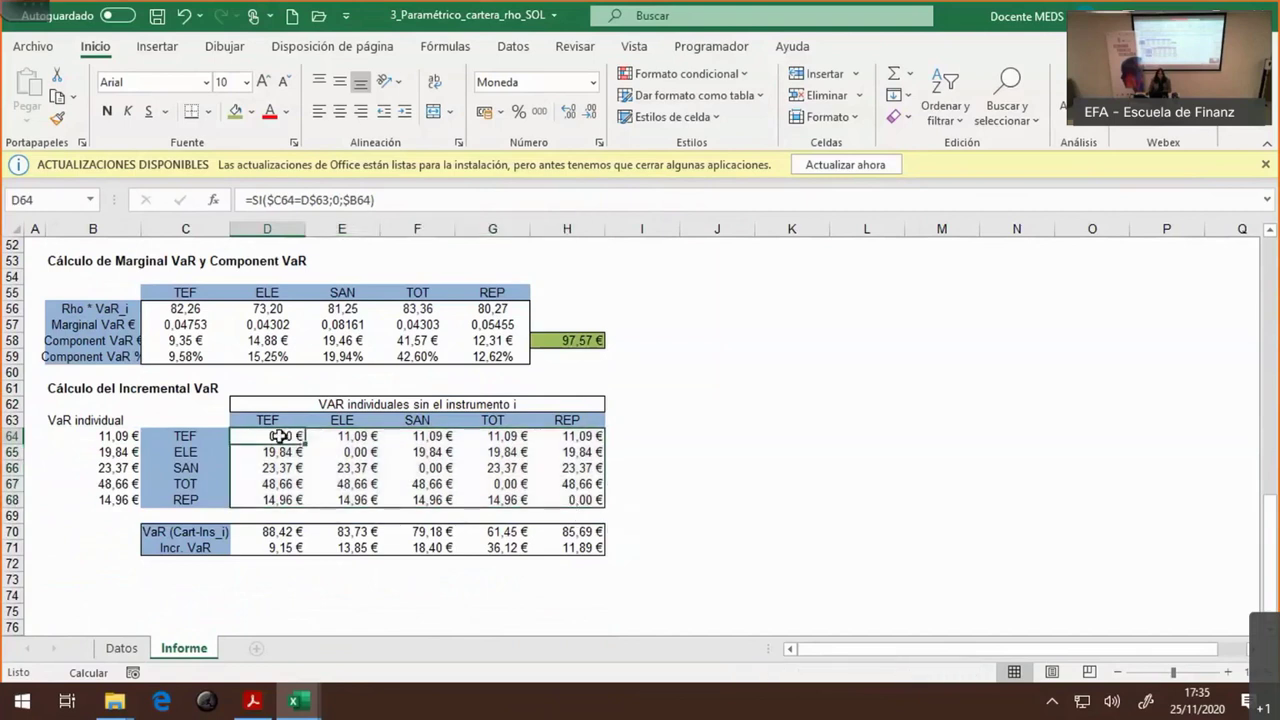
{"action": "left_click_drag", "start_coordinate": [283, 436], "coordinate": [275, 500]}
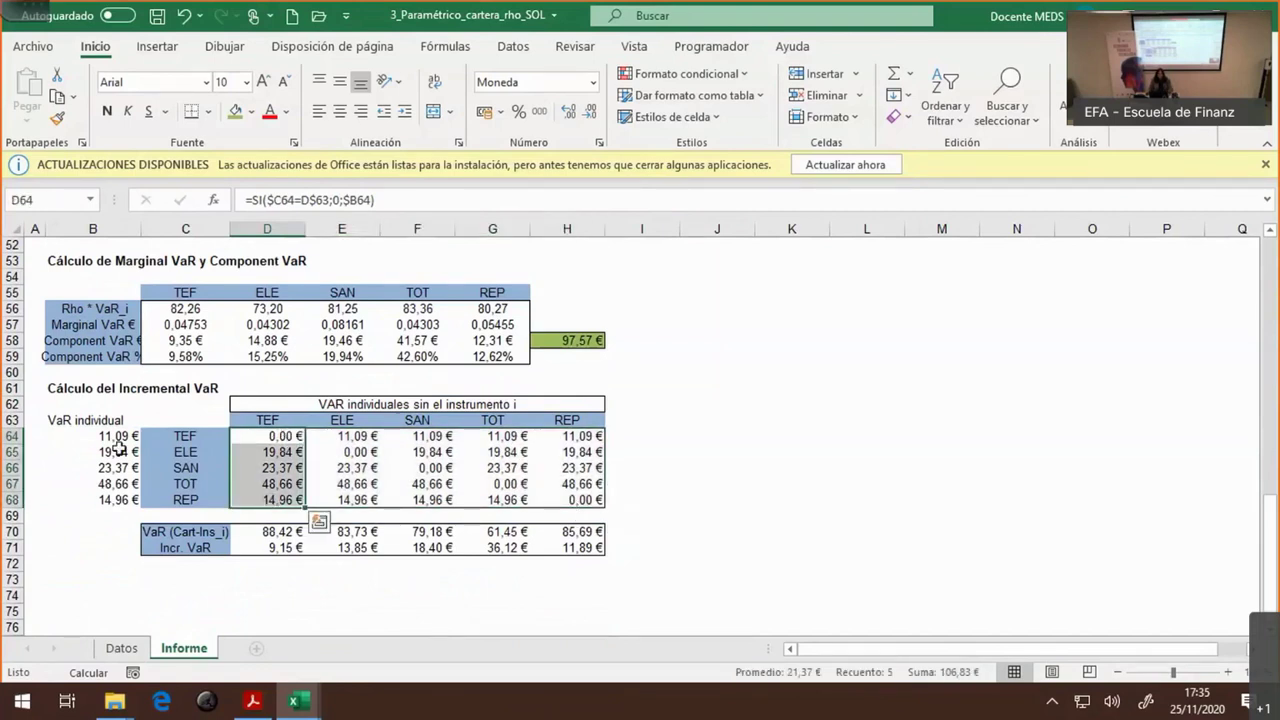
{"action": "left_click_drag", "start_coordinate": [115, 432], "coordinate": [115, 500]}
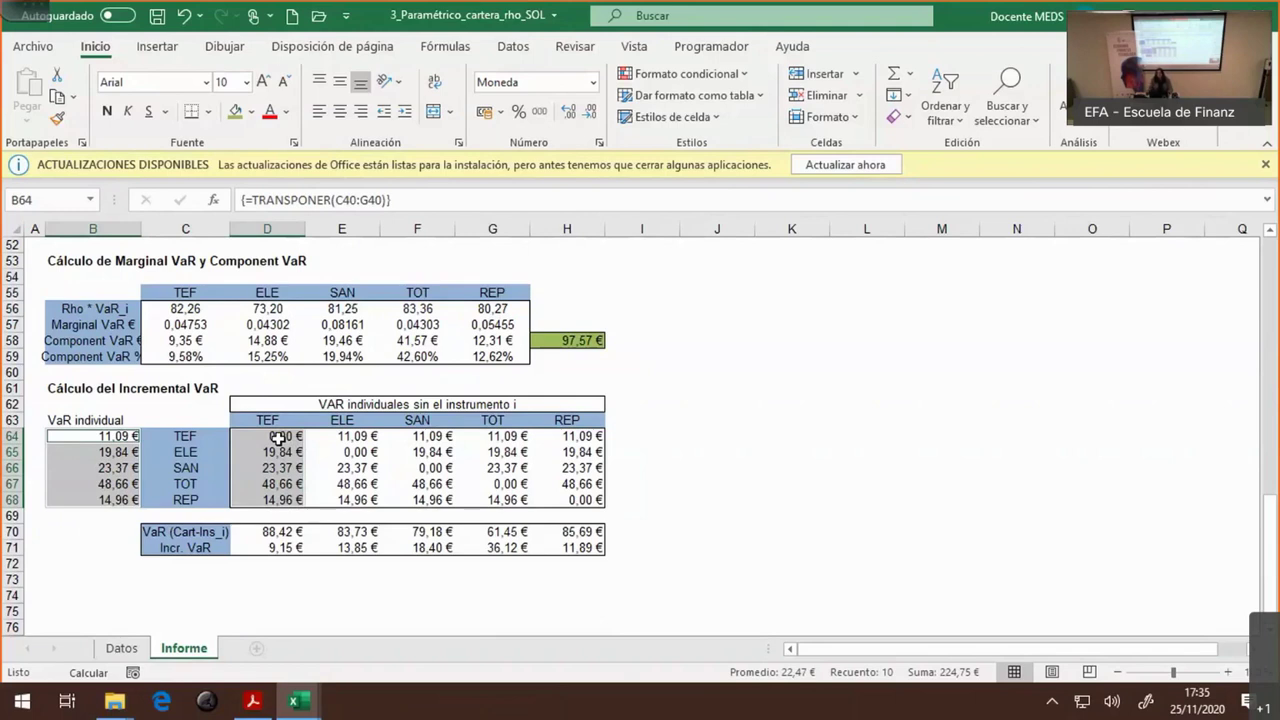
{"action": "left_click", "coordinate": [428, 436]}
{"action": "left_click_drag", "start_coordinate": [428, 436], "coordinate": [435, 500]}
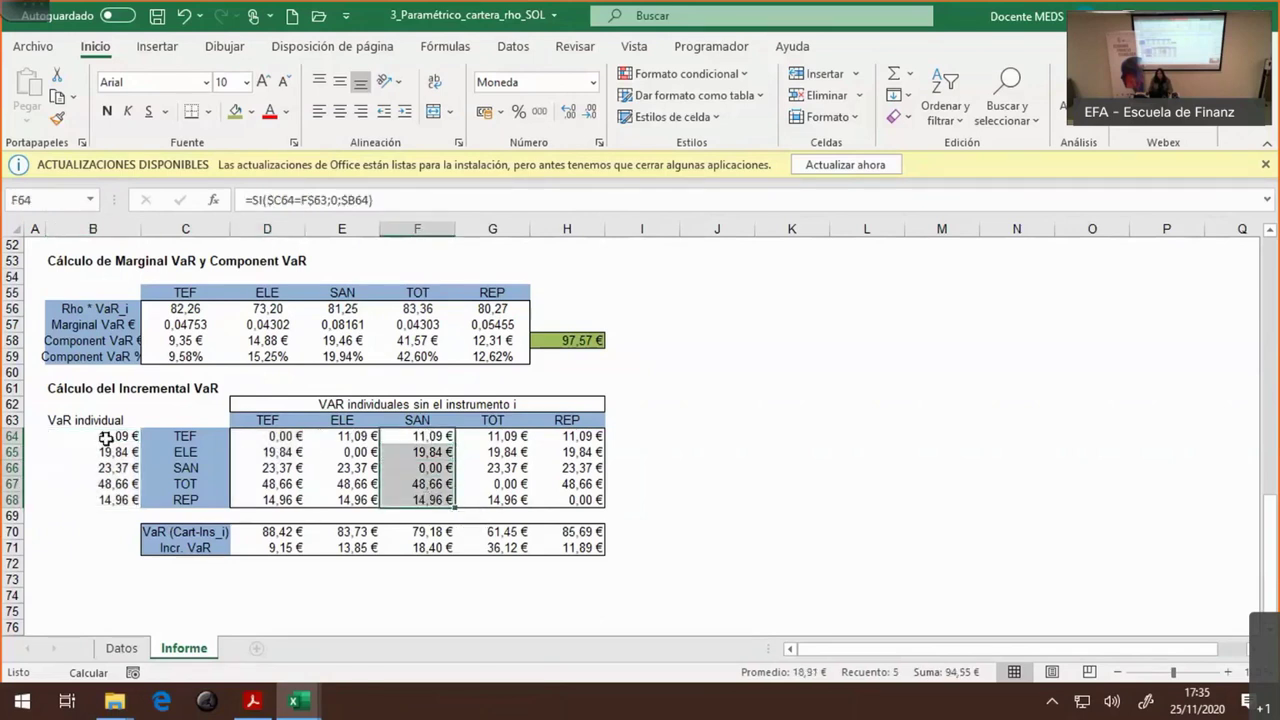
{"action": "left_click_drag", "start_coordinate": [105, 438], "coordinate": [104, 500], "text": "ctrl"}
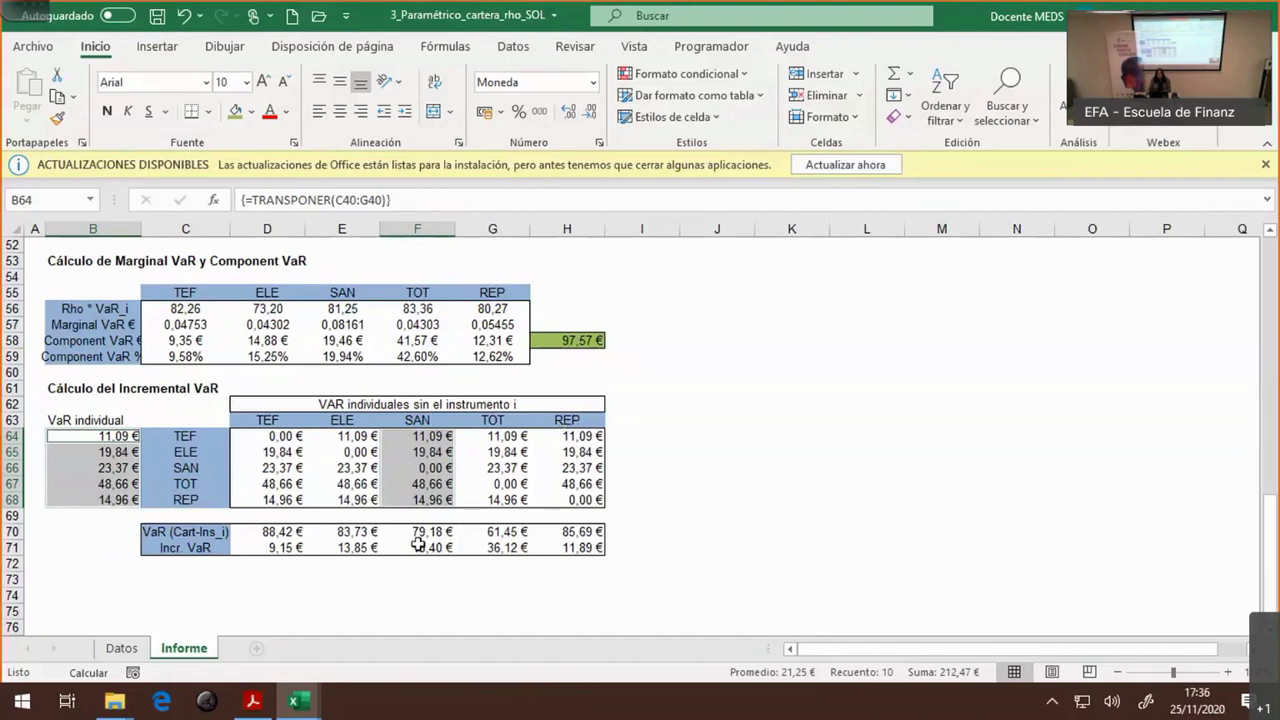
- Inspect the TEF, SAN and REP columns of the matrix and trace the VaR (Cart-Ins_i) array formula in D70 to D64:D68 and RHO
{"action": "left_click", "coordinate": [290, 538]}
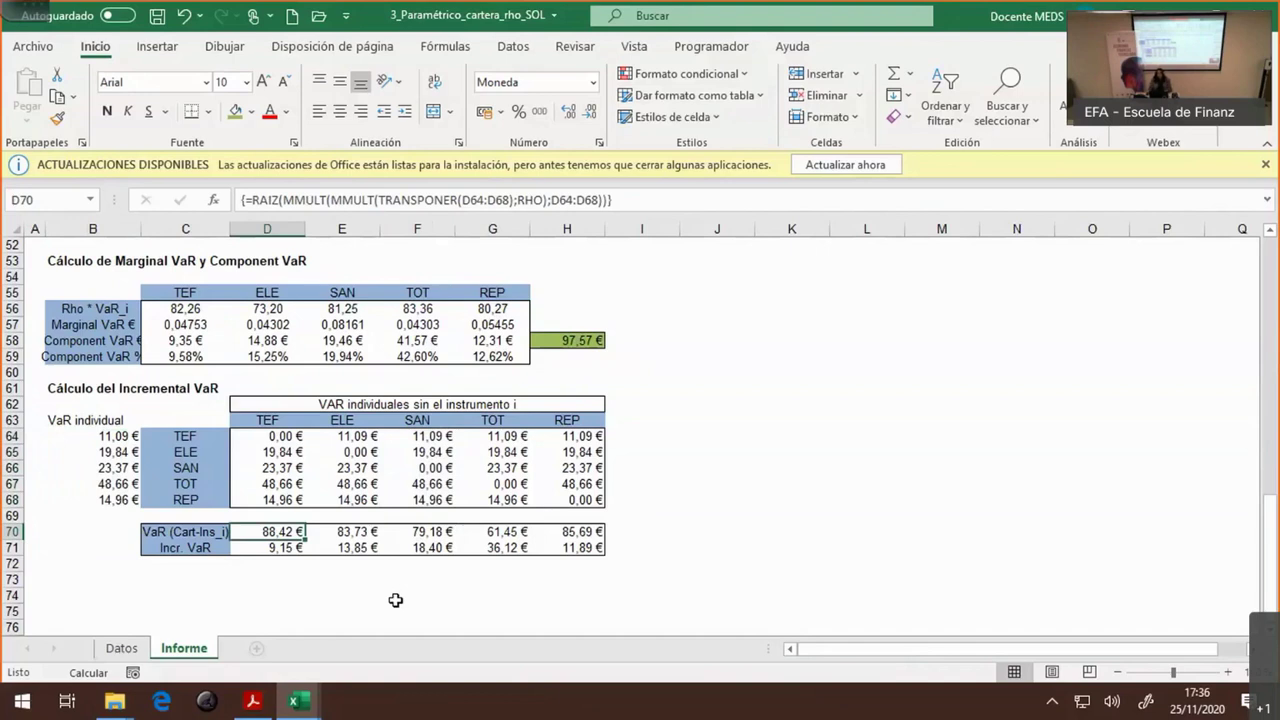
{"action": "left_click_drag", "start_coordinate": [263, 420], "coordinate": [266, 500]}
{"action": "left_click_drag", "start_coordinate": [412, 416], "coordinate": [418, 500]}
{"action": "left_click_drag", "start_coordinate": [579, 420], "coordinate": [572, 500]}
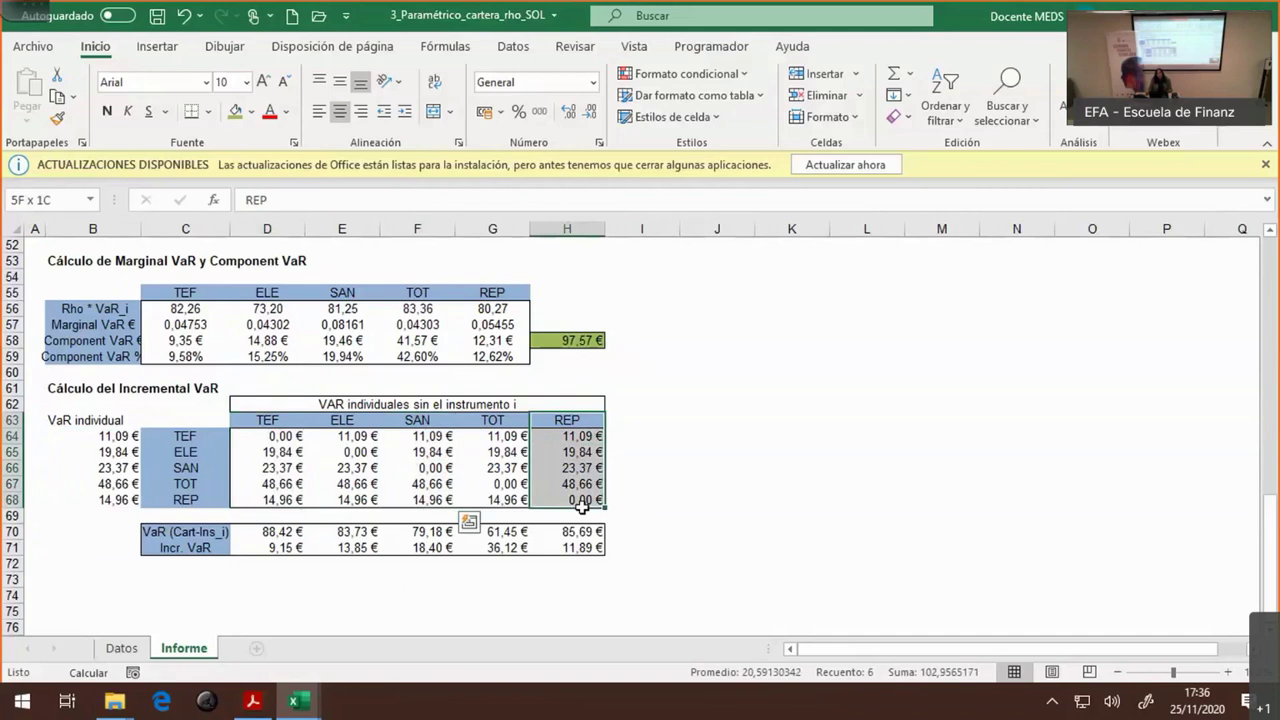
{"action": "left_click", "coordinate": [277, 531]}
{"action": "key", "text": "F2"}
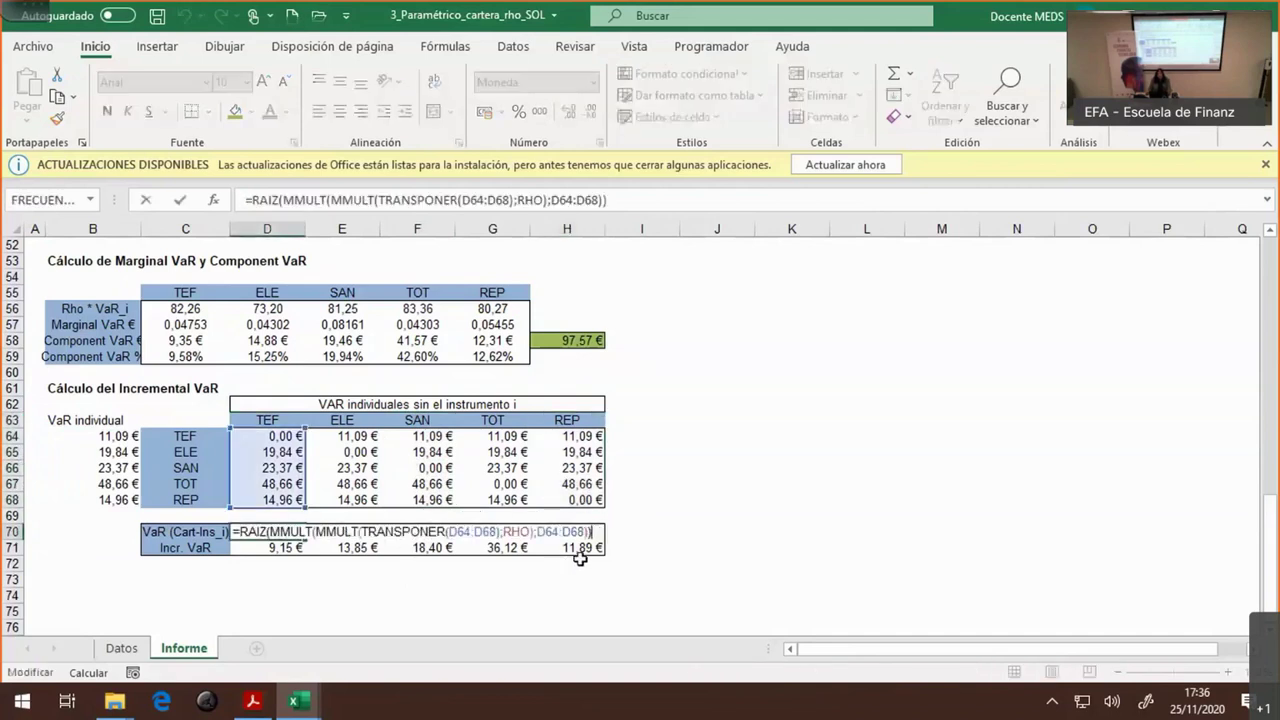
{"action": "key", "text": "Return"}
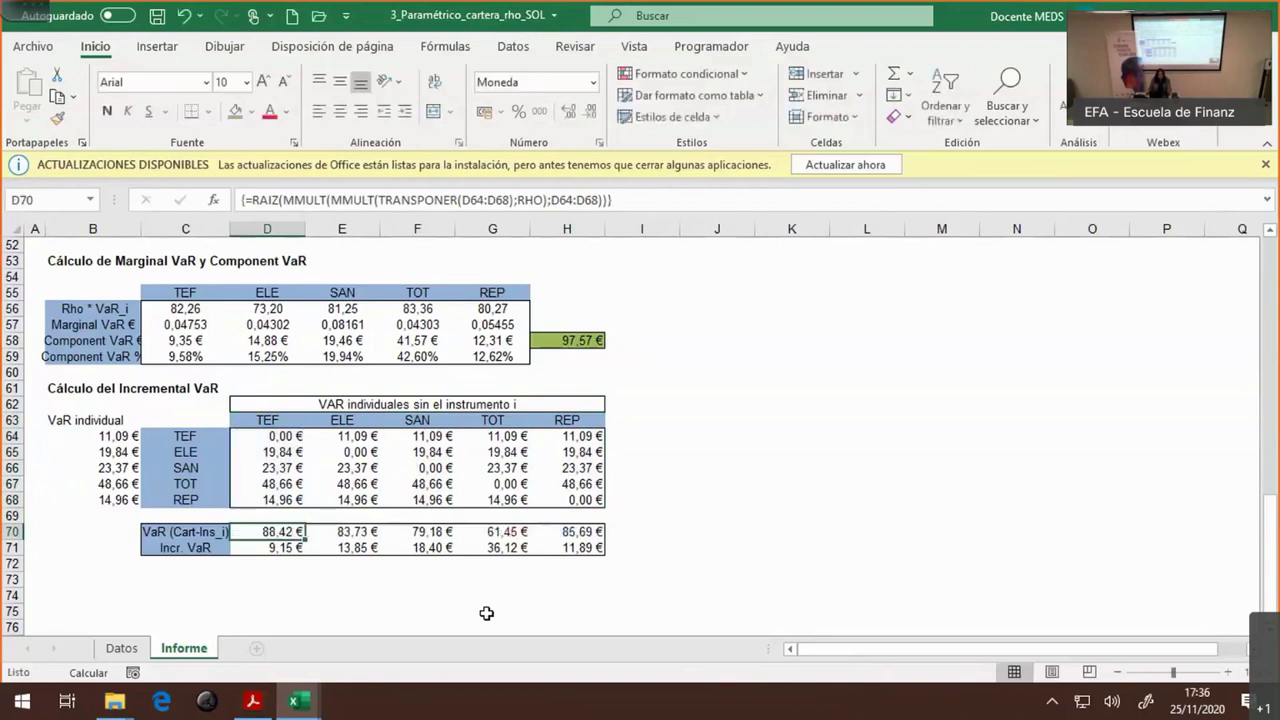
- Switch to the PDF slides to review the composition formulas for portfolio VaR and TailVaR on page 51, and return to the workbook
{"action": "key", "text": "alt+Tab"}
{"action": "scroll", "coordinate": [484, 611], "scroll_direction": "up", "scroll_amount": 1}
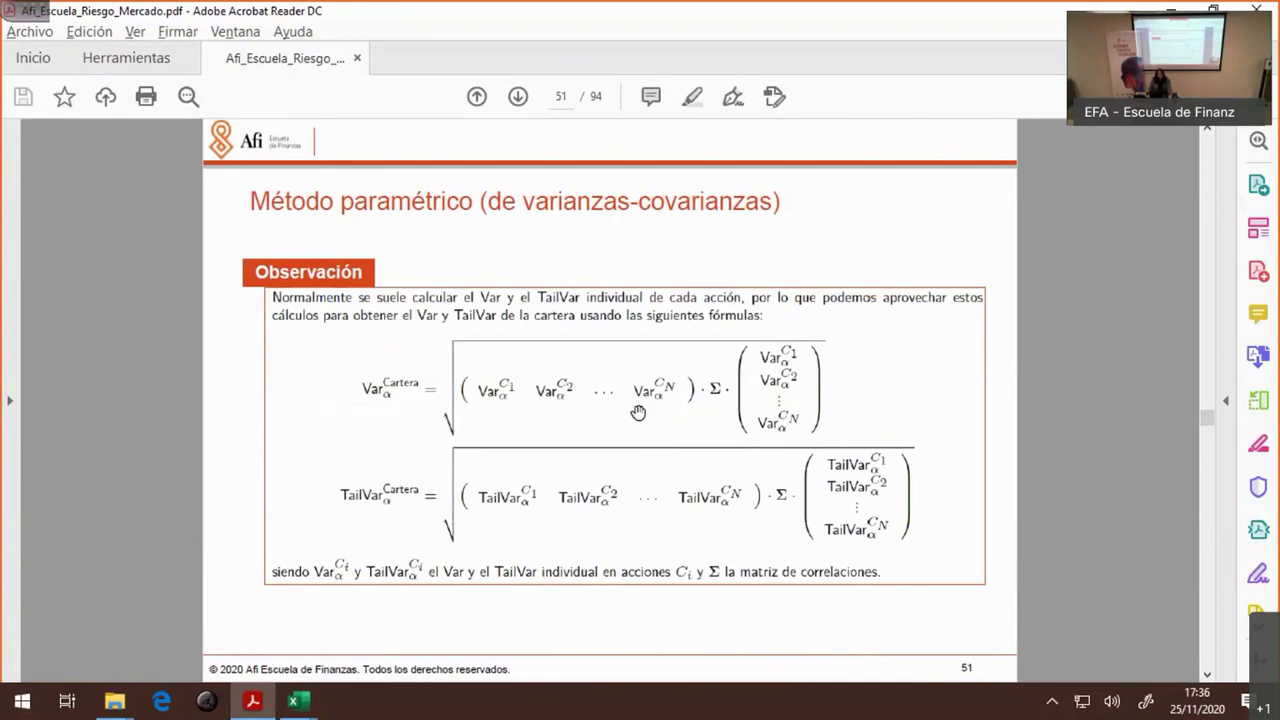
{"action": "key", "text": "alt+Tab"}
- Relate the individual VaR vectors D64:D68 and F64:F68 to the composition formula by reopening the array formula in D70
{"action": "left_click_drag", "start_coordinate": [270, 436], "coordinate": [285, 500]}
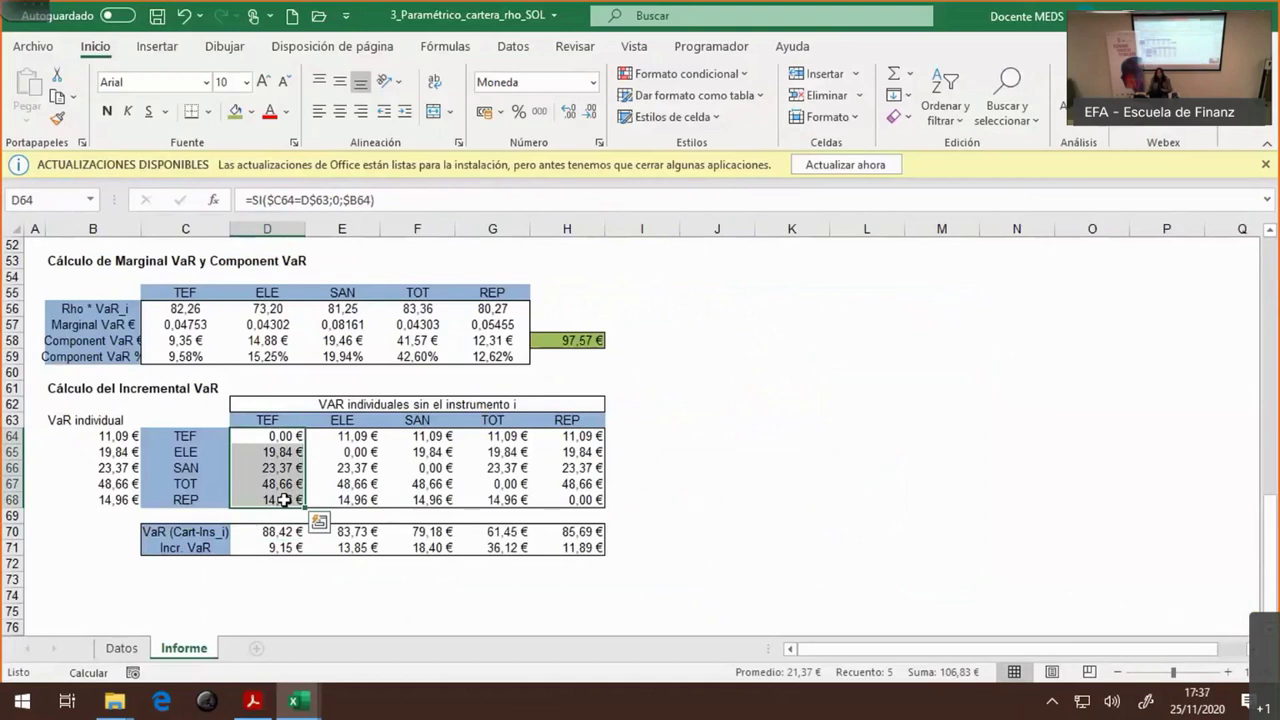
{"action": "left_click_drag", "start_coordinate": [424, 440], "coordinate": [425, 512]}
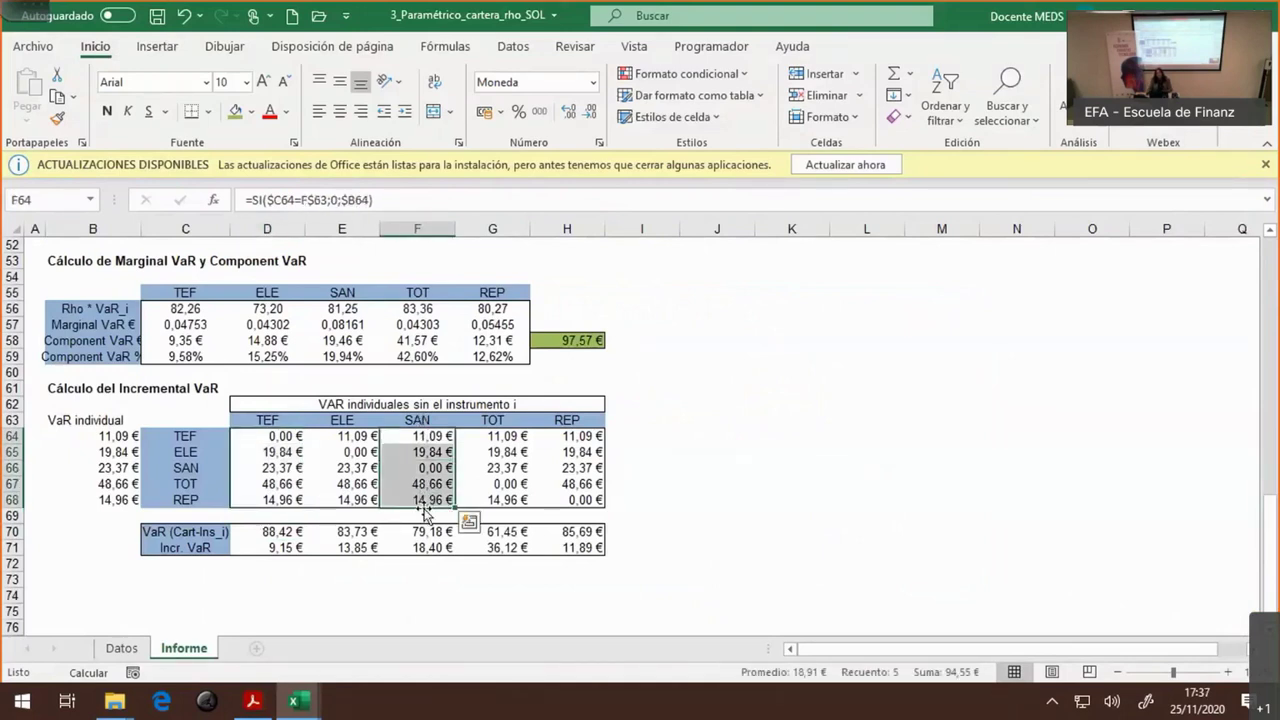
{"action": "left_click", "coordinate": [274, 532]}
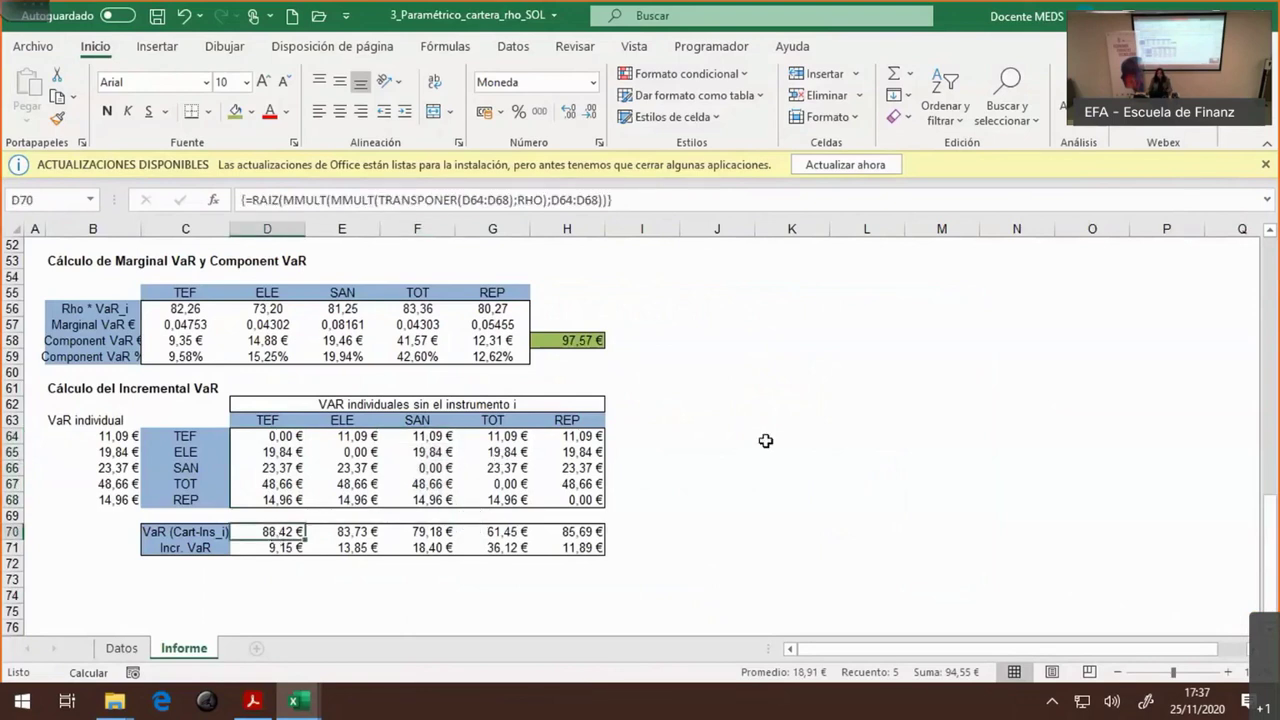
{"action": "key", "text": "F2"}
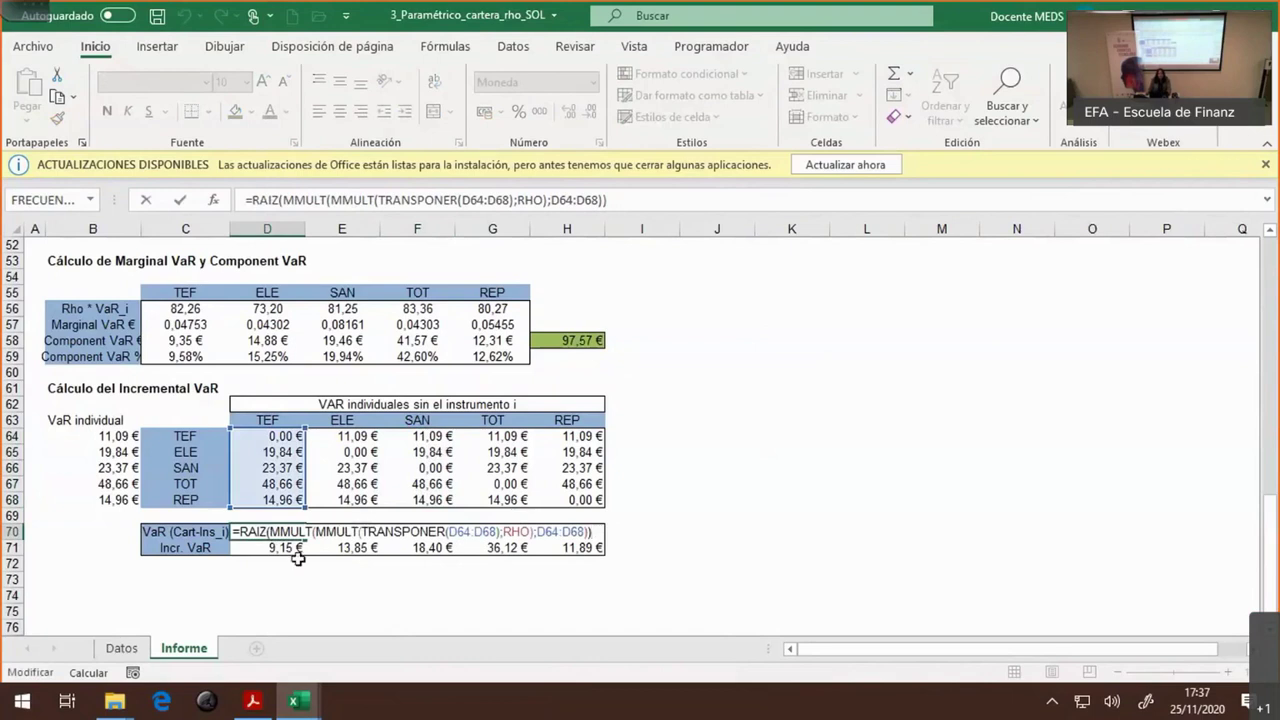
{"action": "key", "text": "ctrl+shift+Return"}
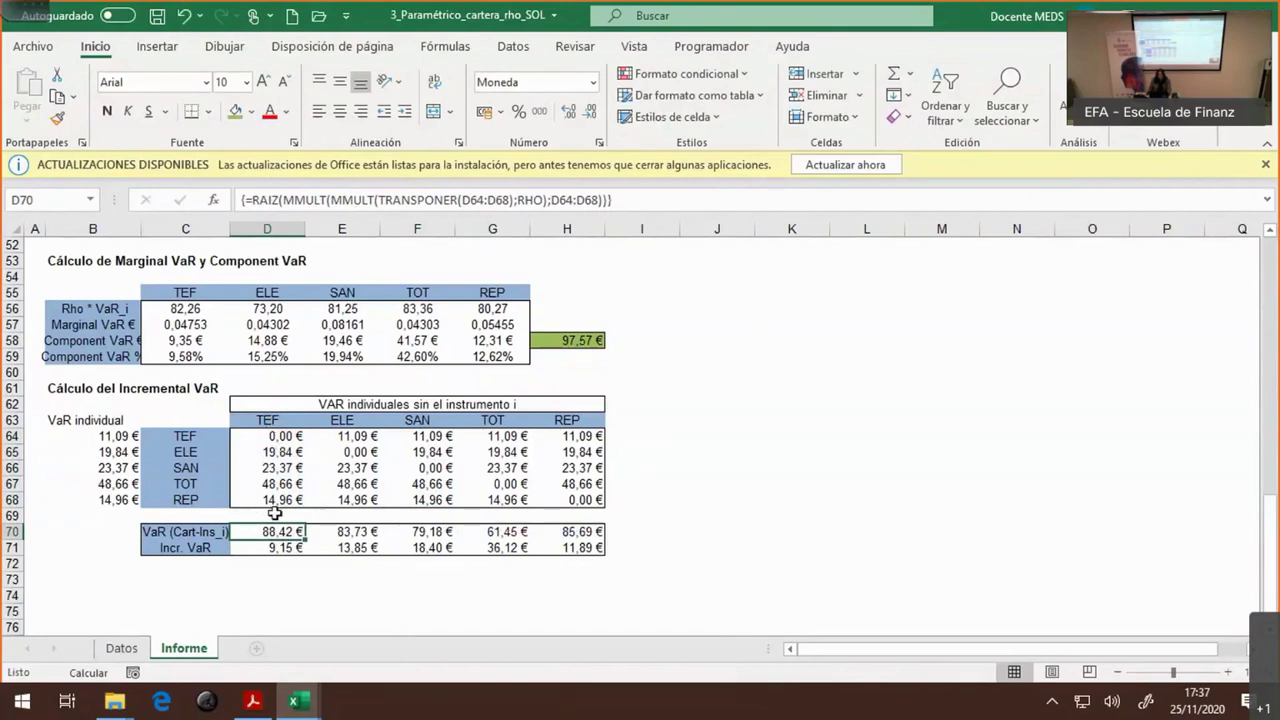
- Trace the VaR (Cart-Ins_i) array formulas in F70 and H70 to the SAN and REP columns of the matrix
{"action": "left_click", "coordinate": [401, 535]}
{"action": "key", "text": "F2"}
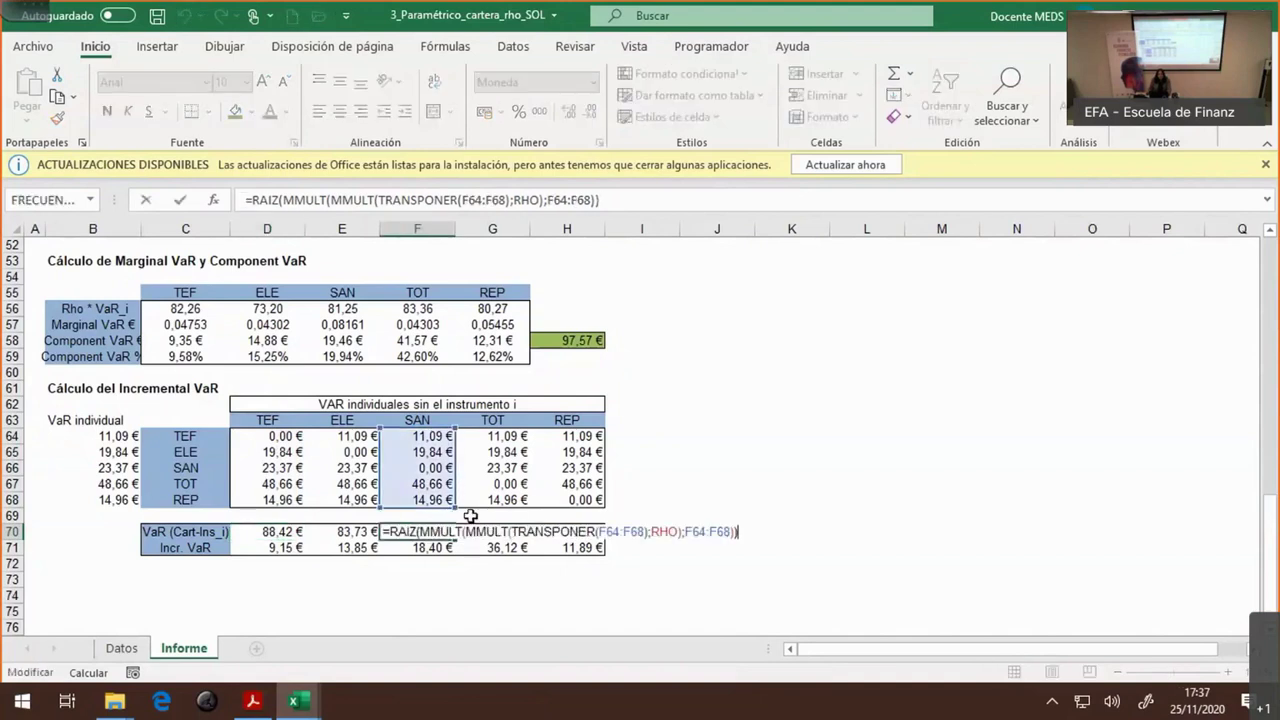
{"action": "key", "text": "ctrl+shift+Return"}
{"action": "left_click", "coordinate": [566, 531]}
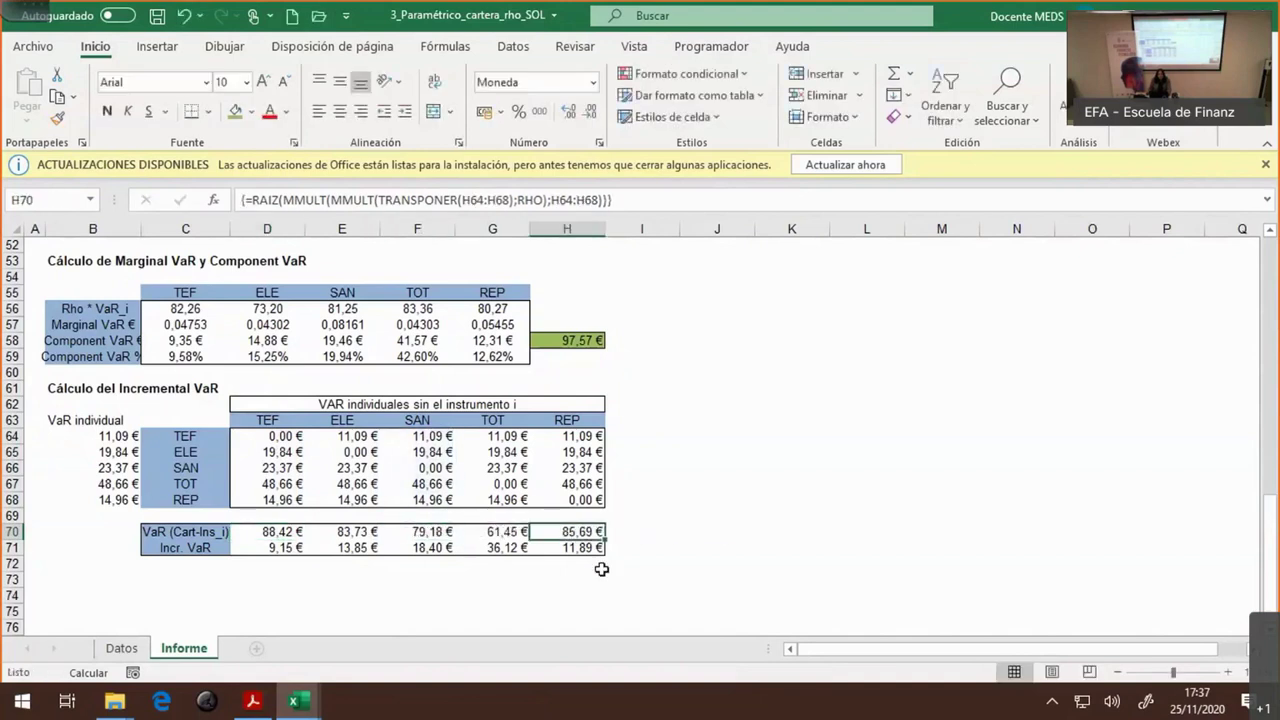
{"action": "key", "text": "F2"}
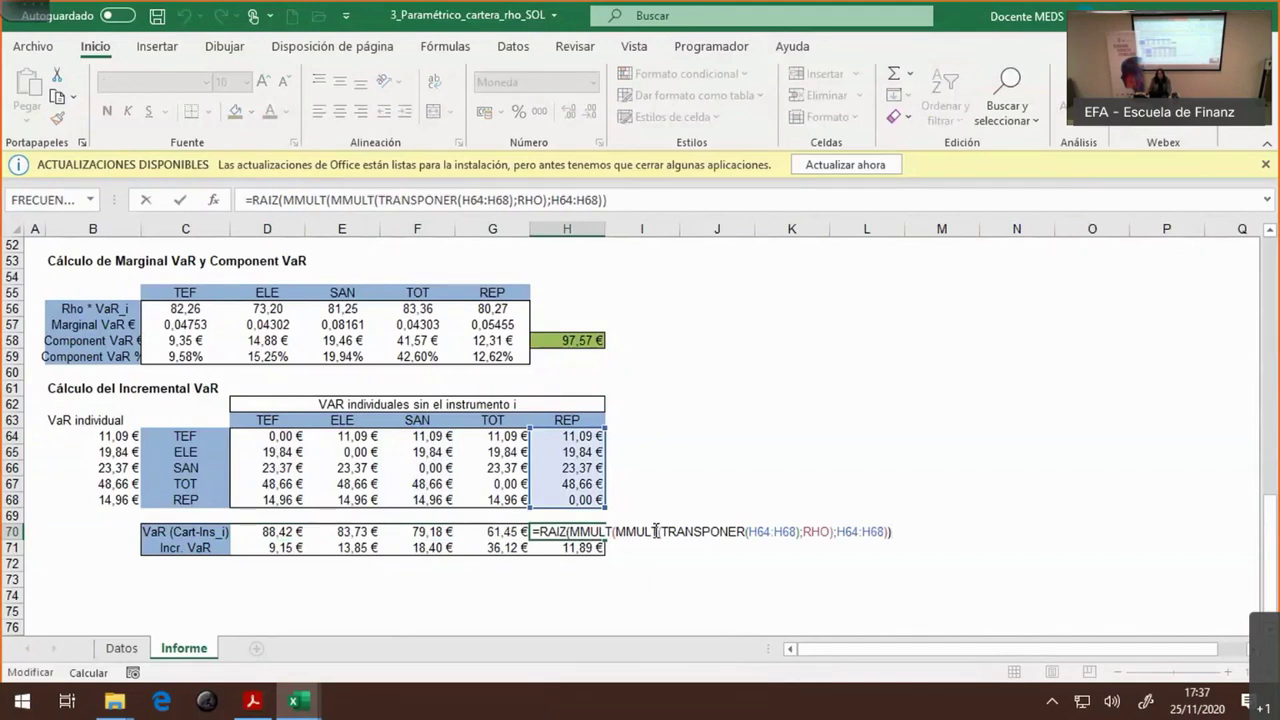
{"action": "key", "text": "ctrl+shift+Return"}
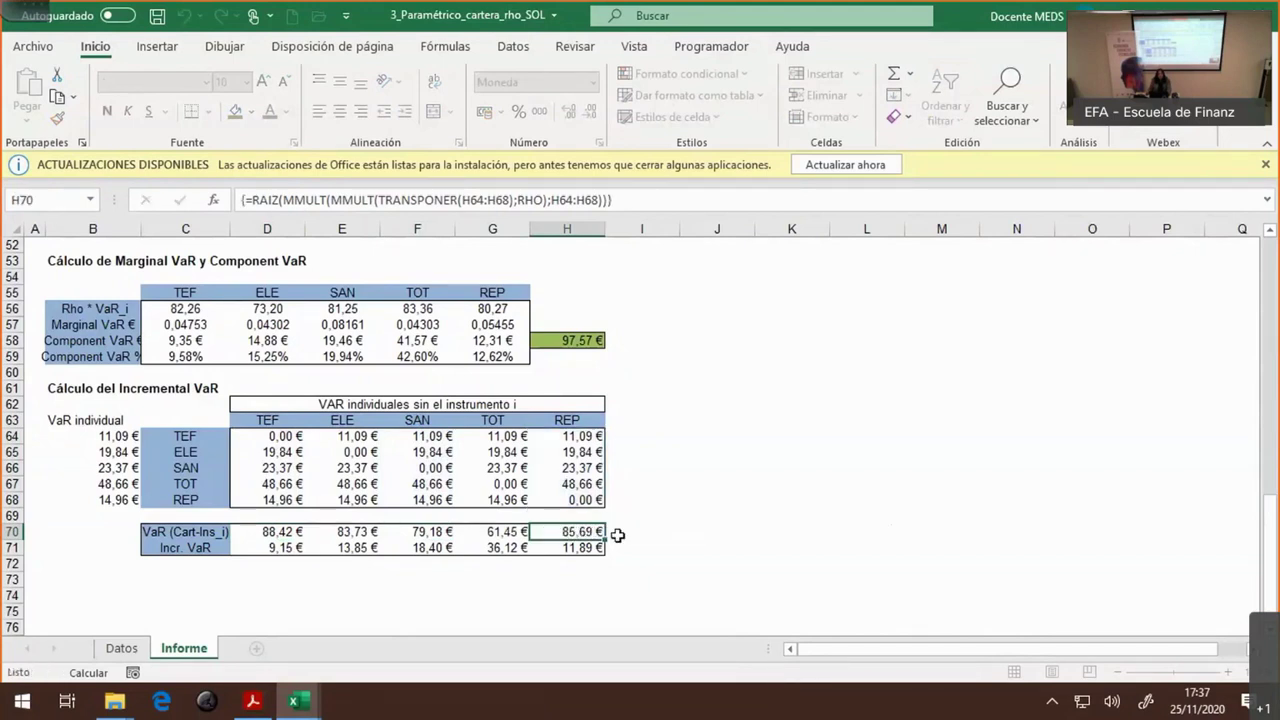
- Trace the Incr. VaR formula in D71 to the VaR cartera € in C49 and the VaR without TEF in D70
{"action": "left_click", "coordinate": [265, 546]}
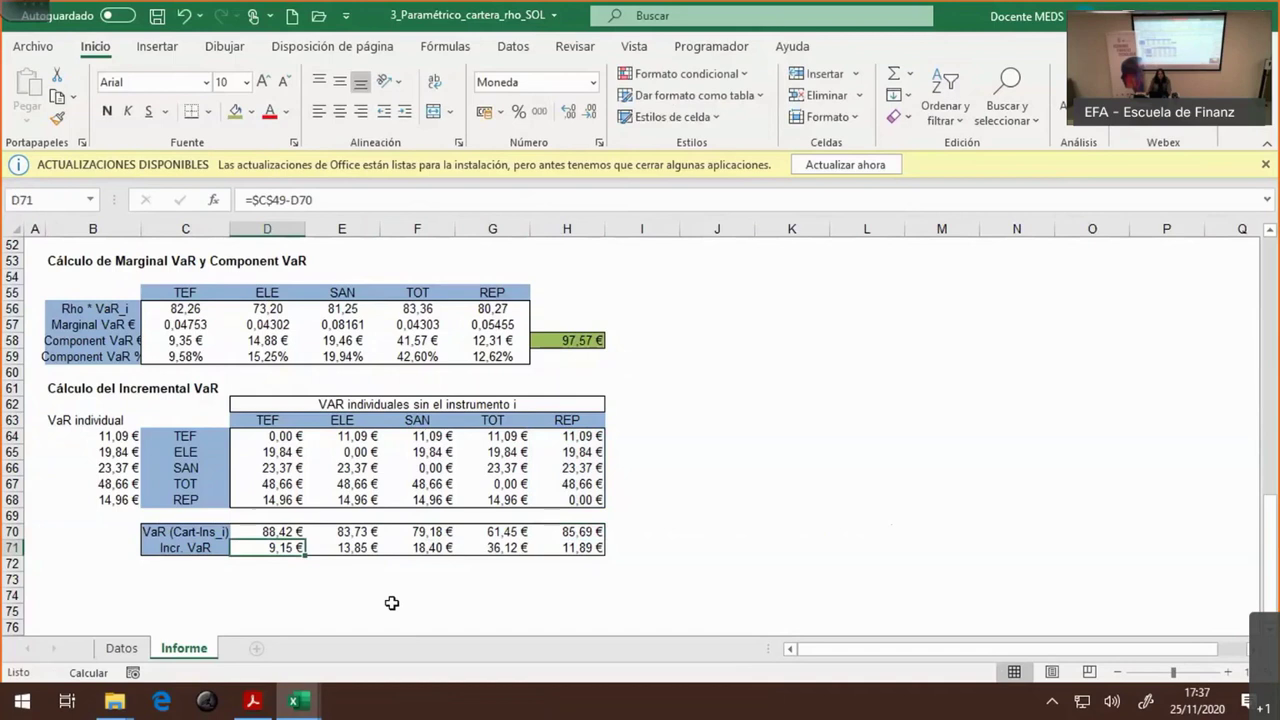
{"action": "key", "text": "F2"}
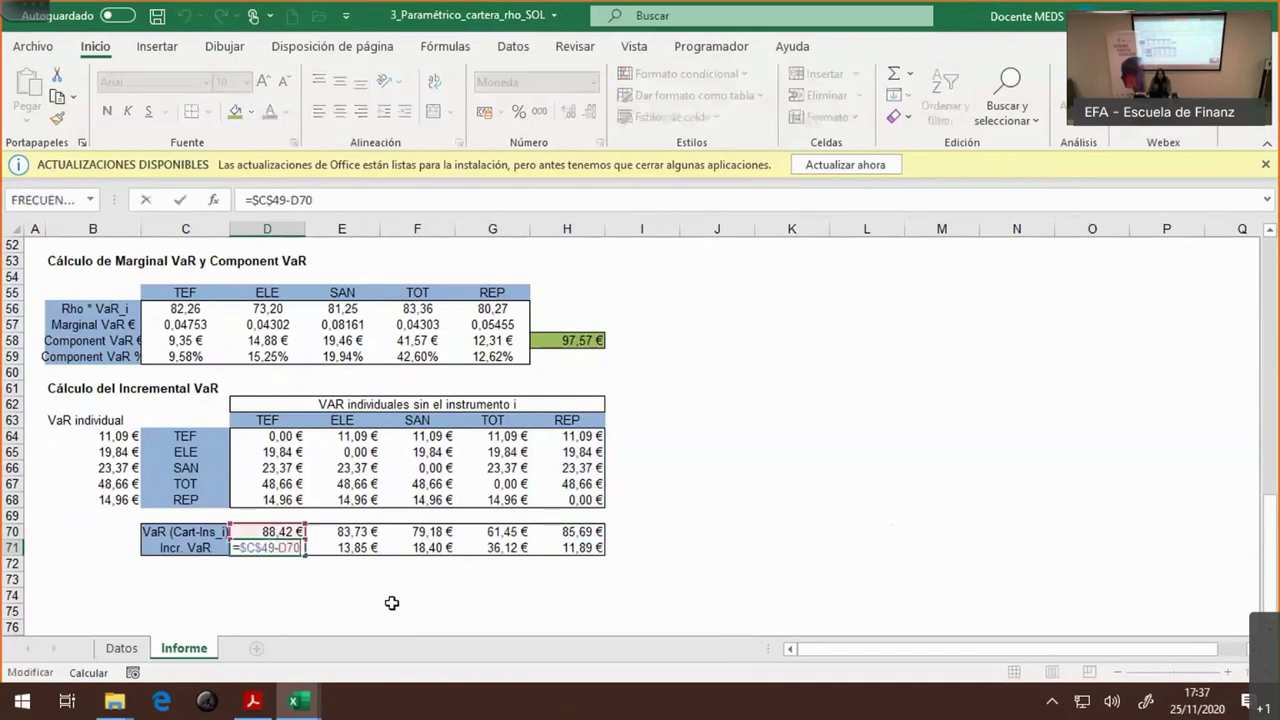
{"action": "scroll", "coordinate": [392, 603], "scroll_direction": "up", "scroll_amount": 5}
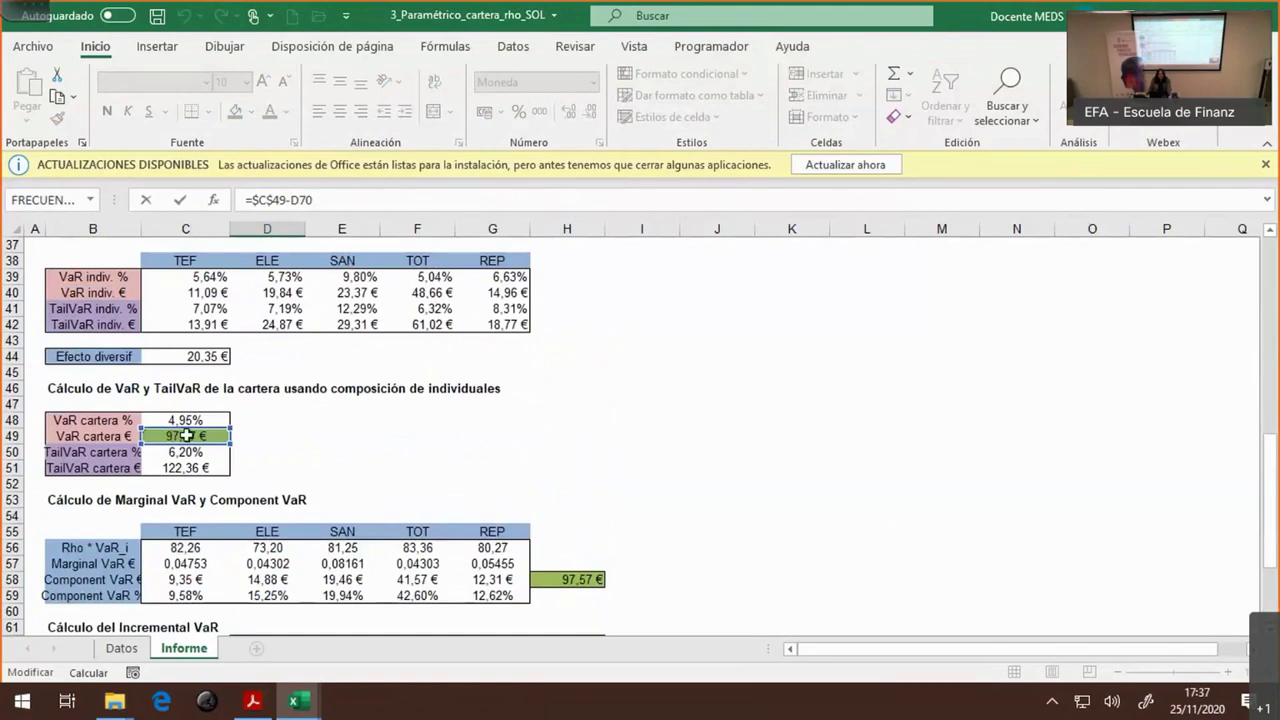
{"action": "scroll", "coordinate": [392, 603], "scroll_direction": "down", "scroll_amount": 6}
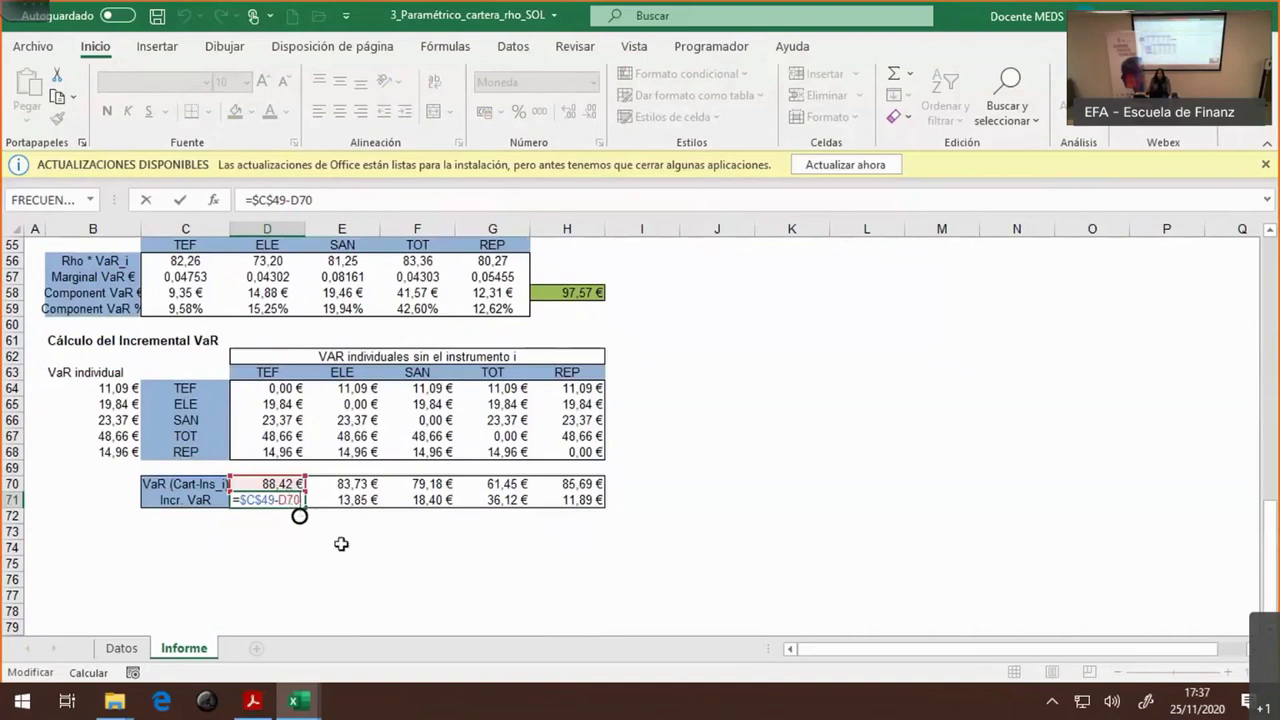
{"action": "key", "text": "ctrl+Return"}
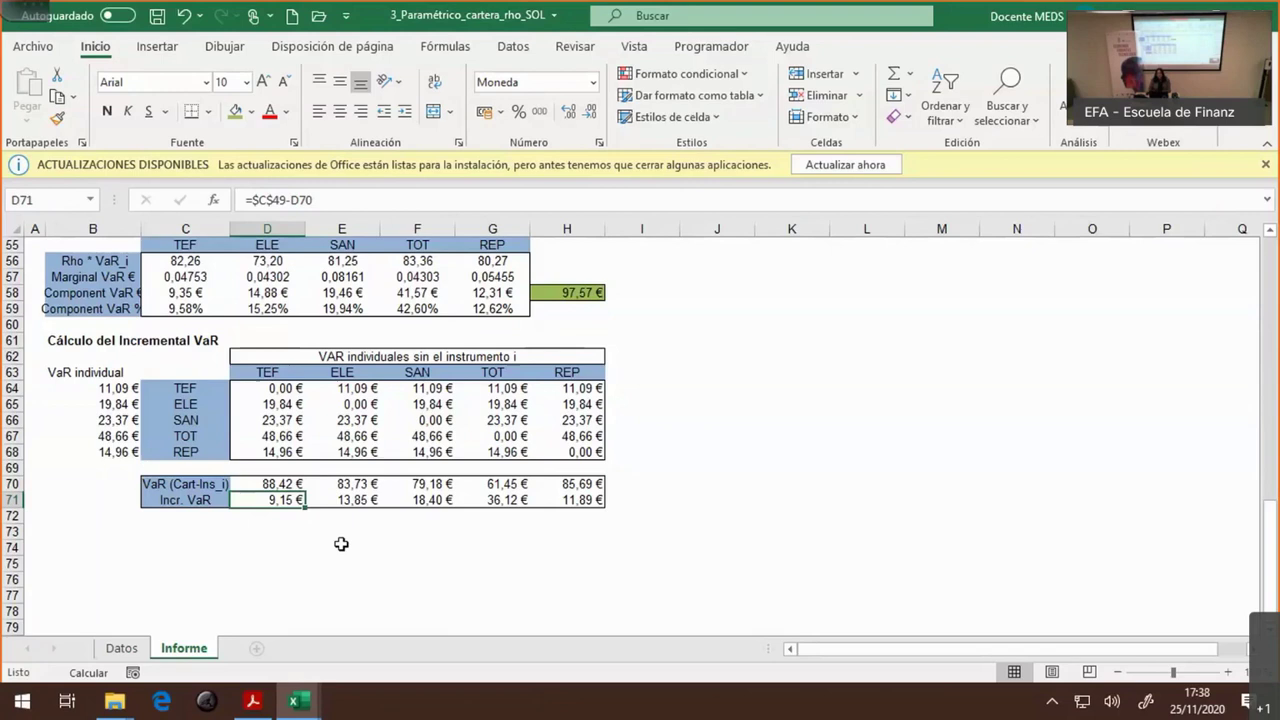
- Switch to the Afi_Escuela_Riesgo_Mercado.pdf slides and advance to the Bono (por duraciones) slide on page 54
{"action": "scroll", "coordinate": [341, 543], "scroll_direction": "up", "scroll_amount": 5}
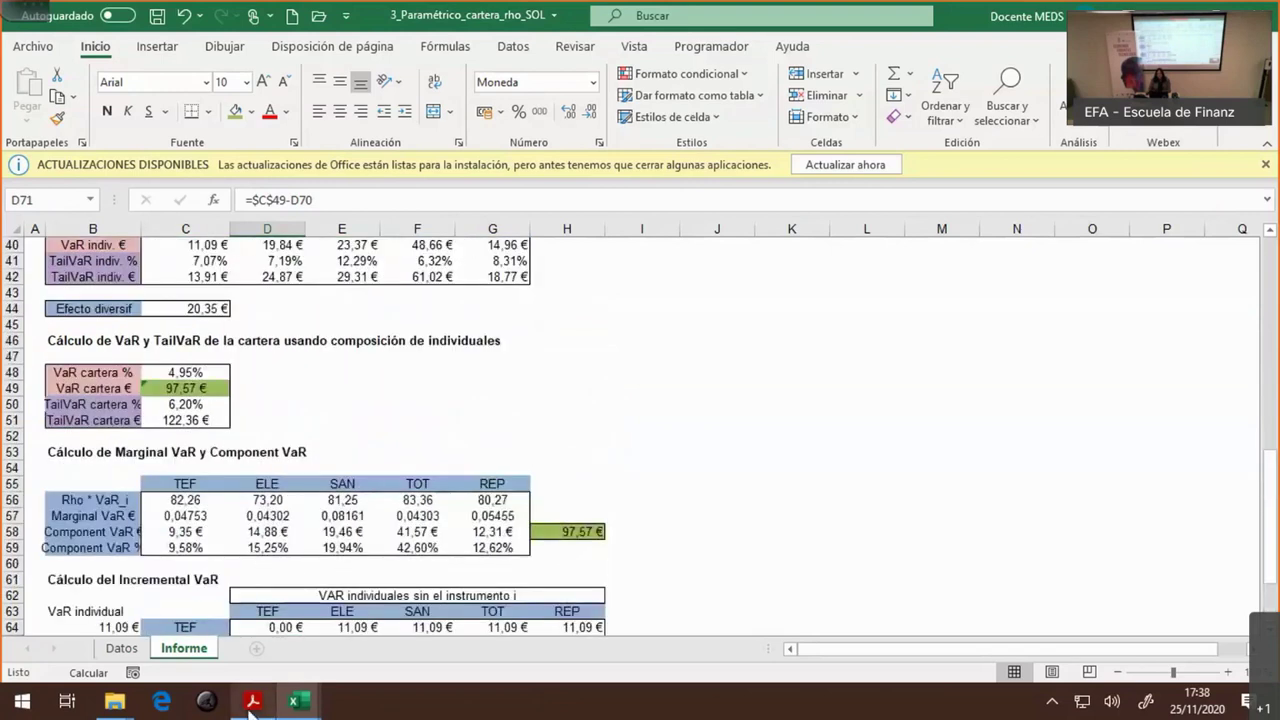
{"action": "mouse_move", "coordinate": [255, 706]}
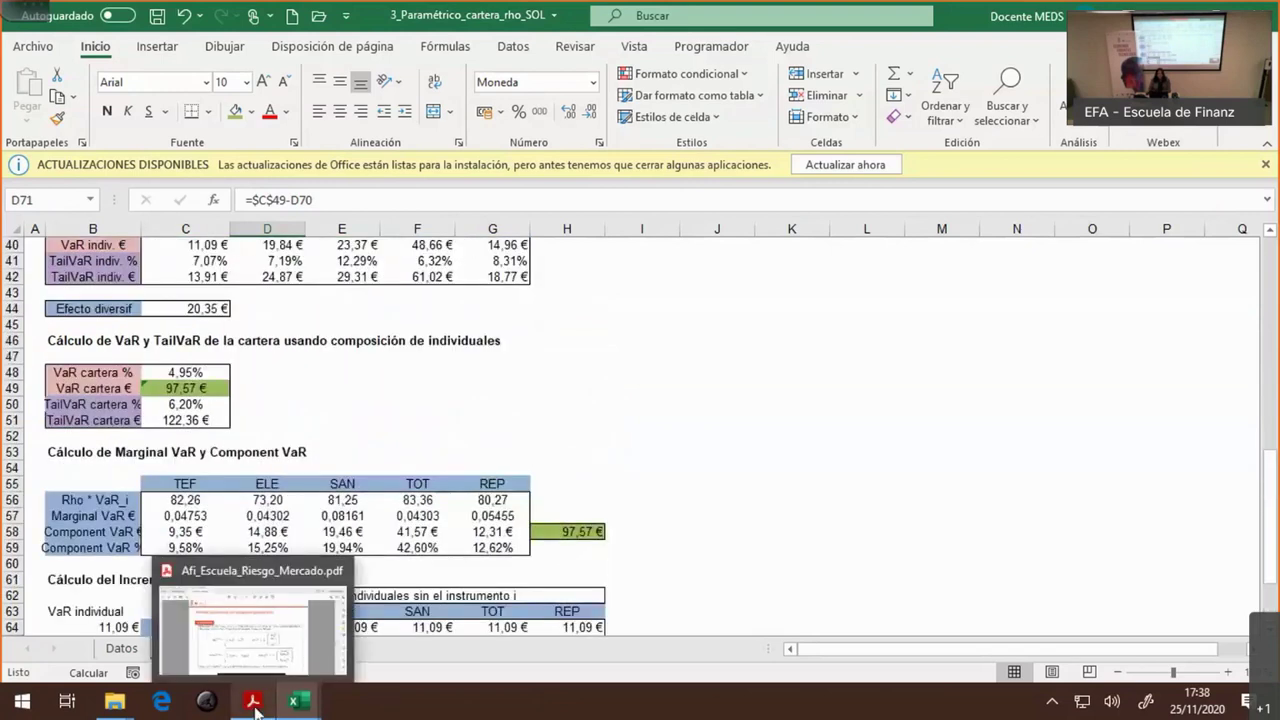
{"action": "left_click", "coordinate": [255, 630]}
{"action": "scroll", "coordinate": [654, 482], "scroll_direction": "down", "scroll_amount": 2}
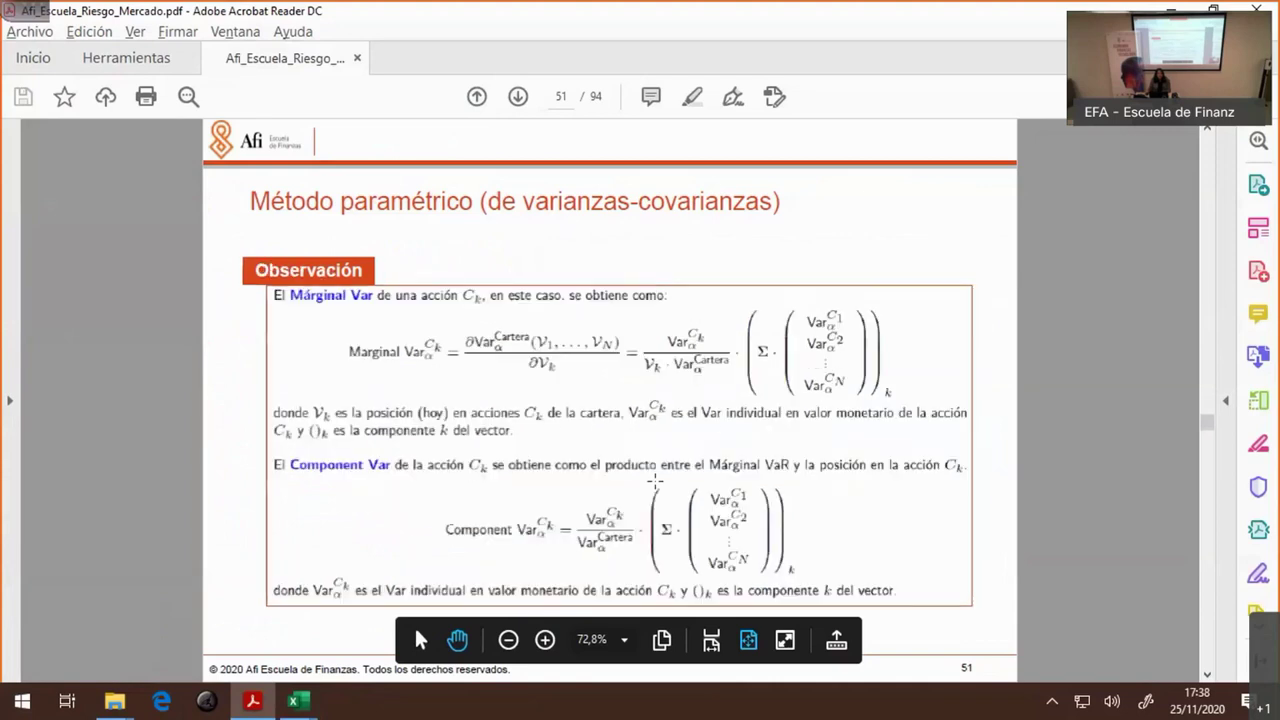
{"action": "scroll", "coordinate": [655, 481], "scroll_direction": "down", "scroll_amount": 2}
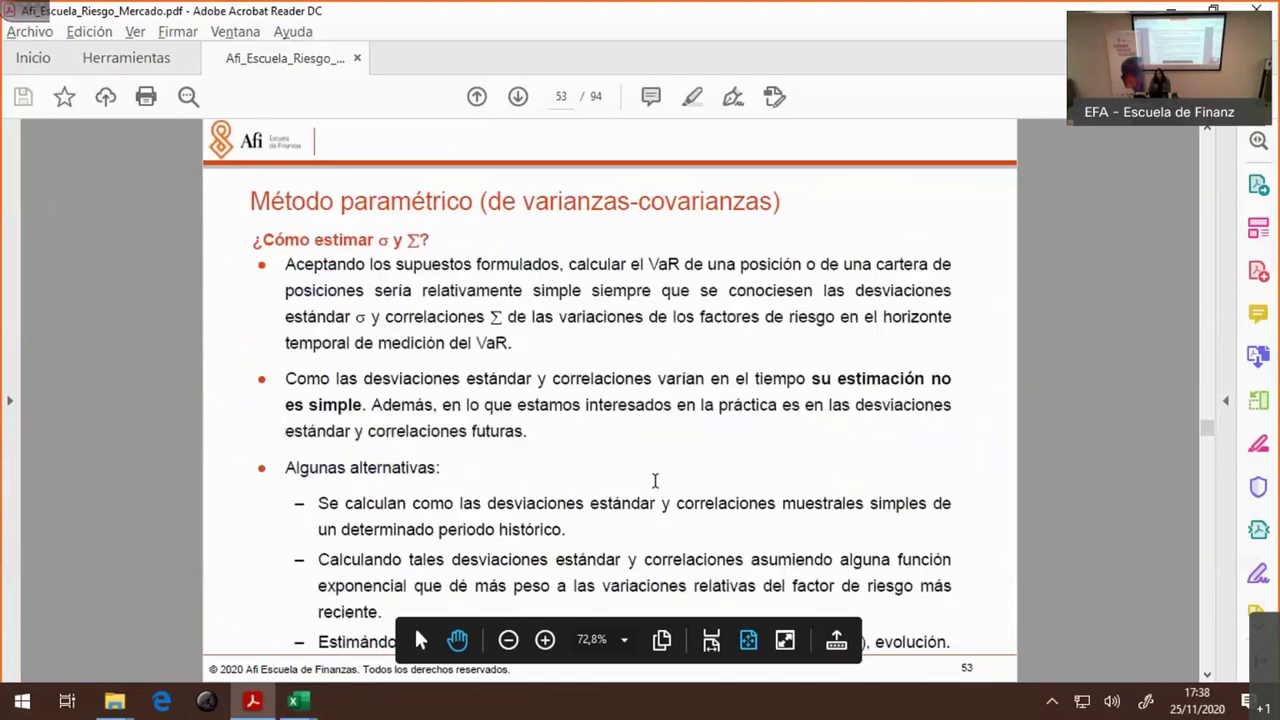
{"action": "scroll", "coordinate": [655, 481], "scroll_direction": "down", "scroll_amount": 2}
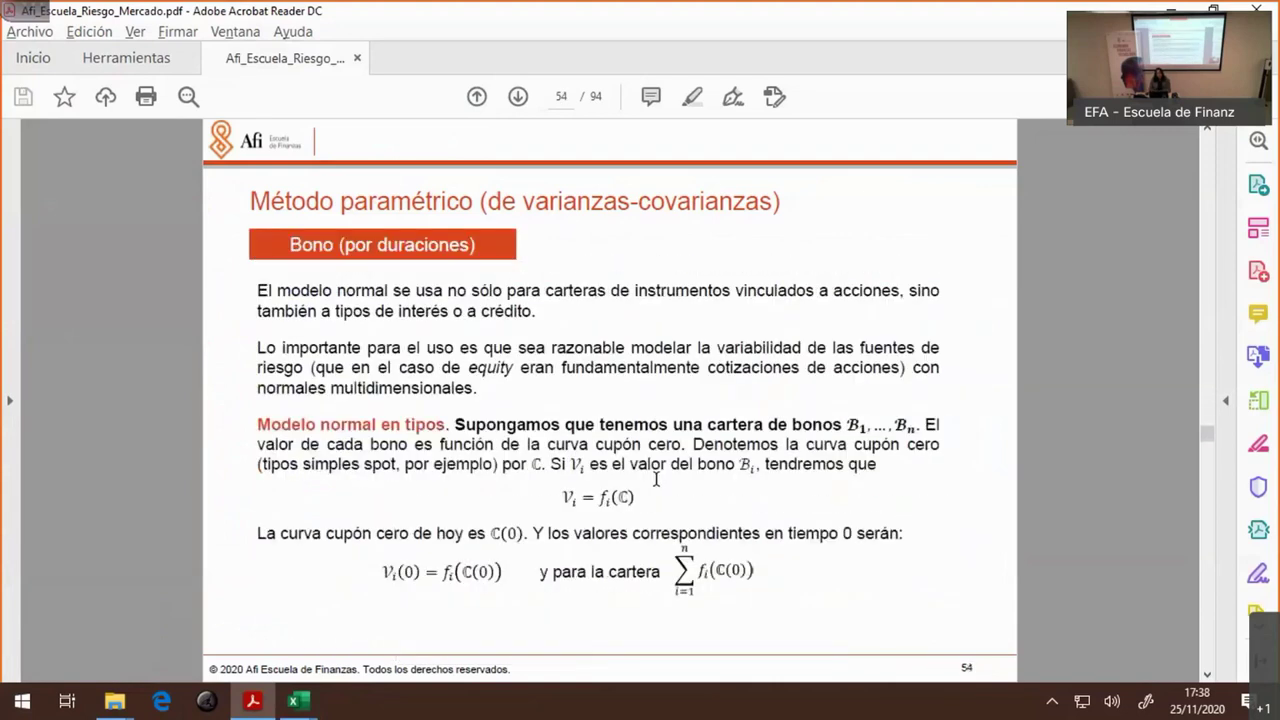
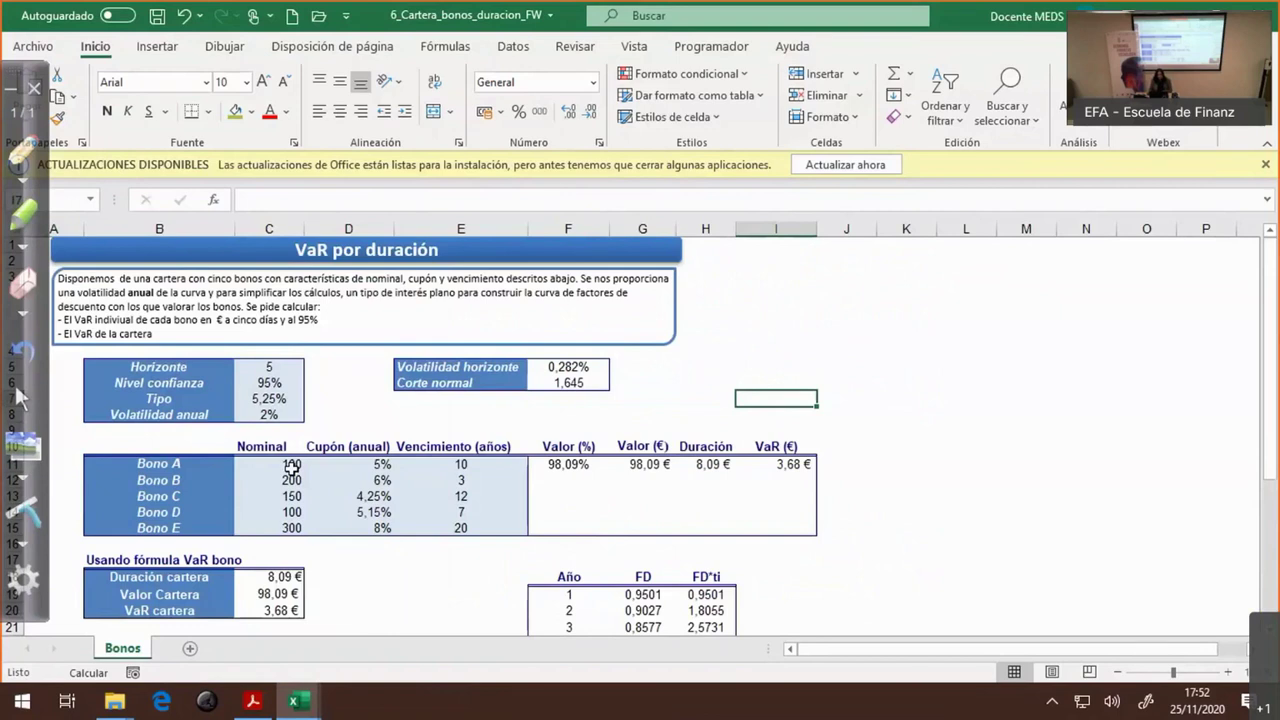
- Review the bond inputs: Bono E's nominal in C15, the coupons in D11:D15 and the maturities in E11:E15
{"action": "left_click", "coordinate": [297, 529]}
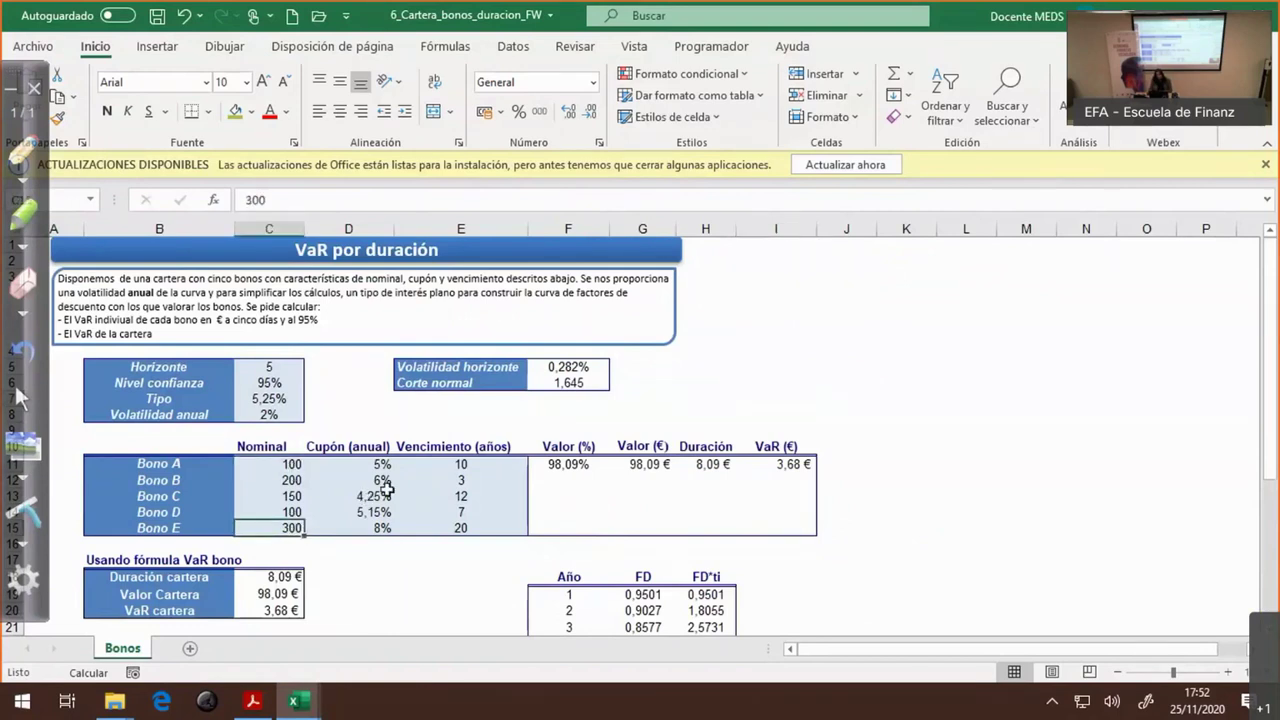
{"action": "left_click", "coordinate": [380, 465]}
{"action": "left_click_drag", "start_coordinate": [380, 465], "coordinate": [380, 528]}
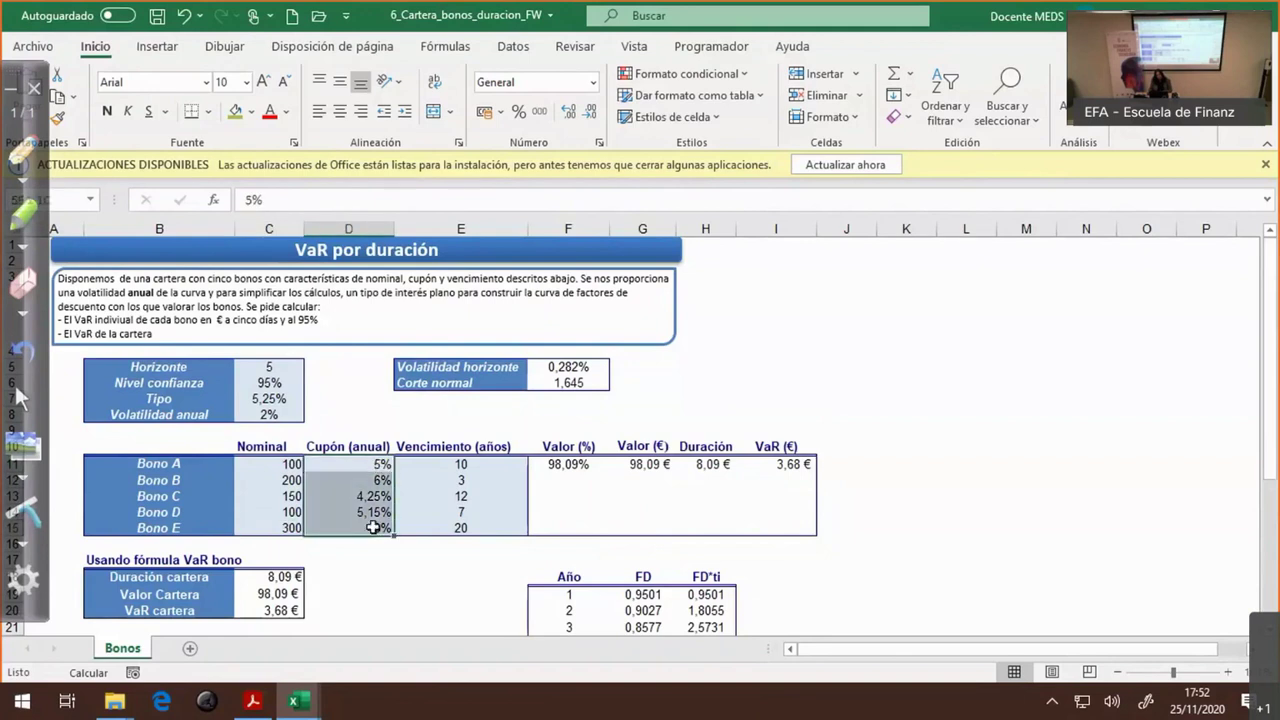
{"action": "left_click", "coordinate": [444, 464]}
{"action": "left_click_drag", "start_coordinate": [444, 464], "coordinate": [438, 526]}
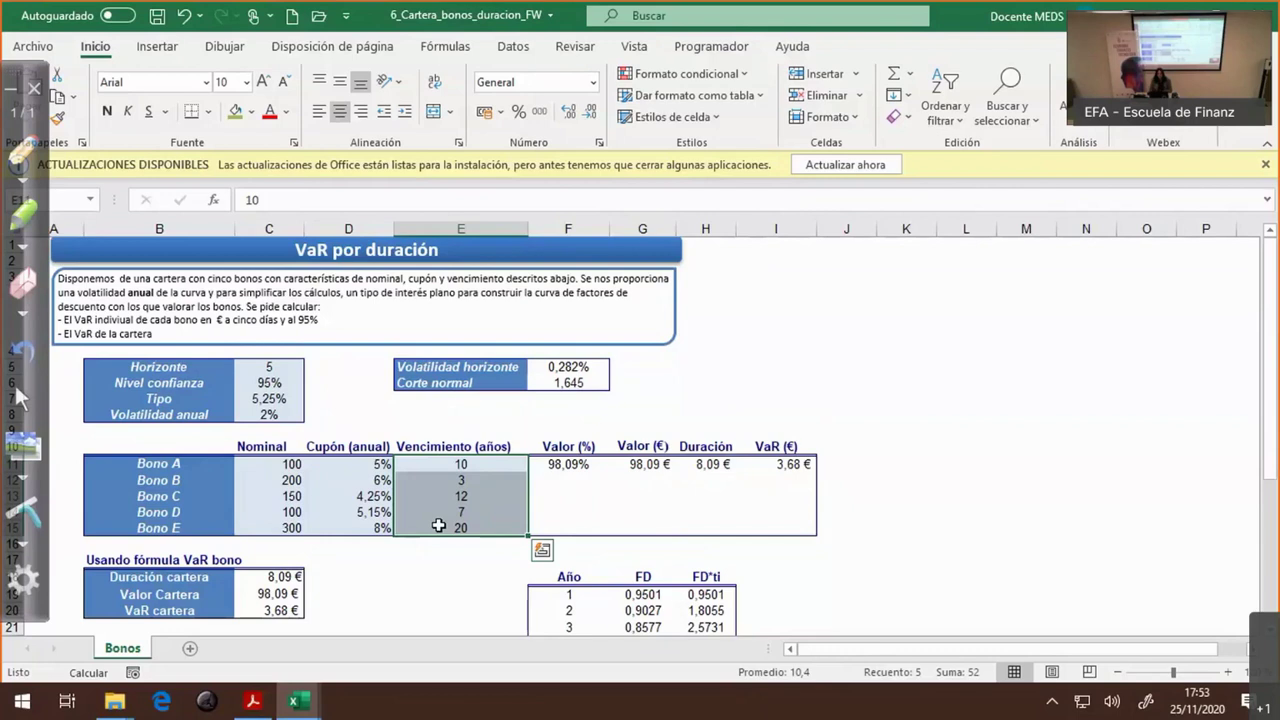
- Inspect the discount factor formulas in the FD column from G19 down to G25
{"action": "scroll", "coordinate": [438, 525], "scroll_direction": "down", "scroll_amount": 1}
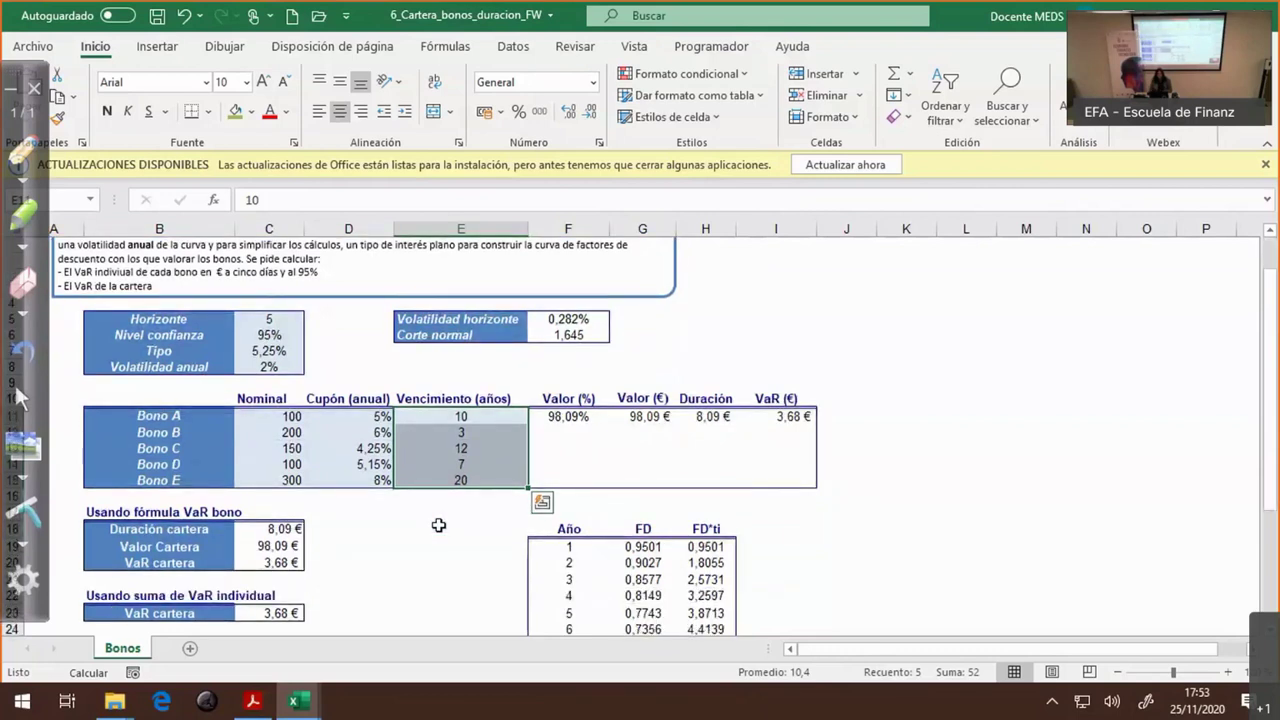
{"action": "scroll", "coordinate": [638, 541], "scroll_direction": "down", "scroll_amount": 2}
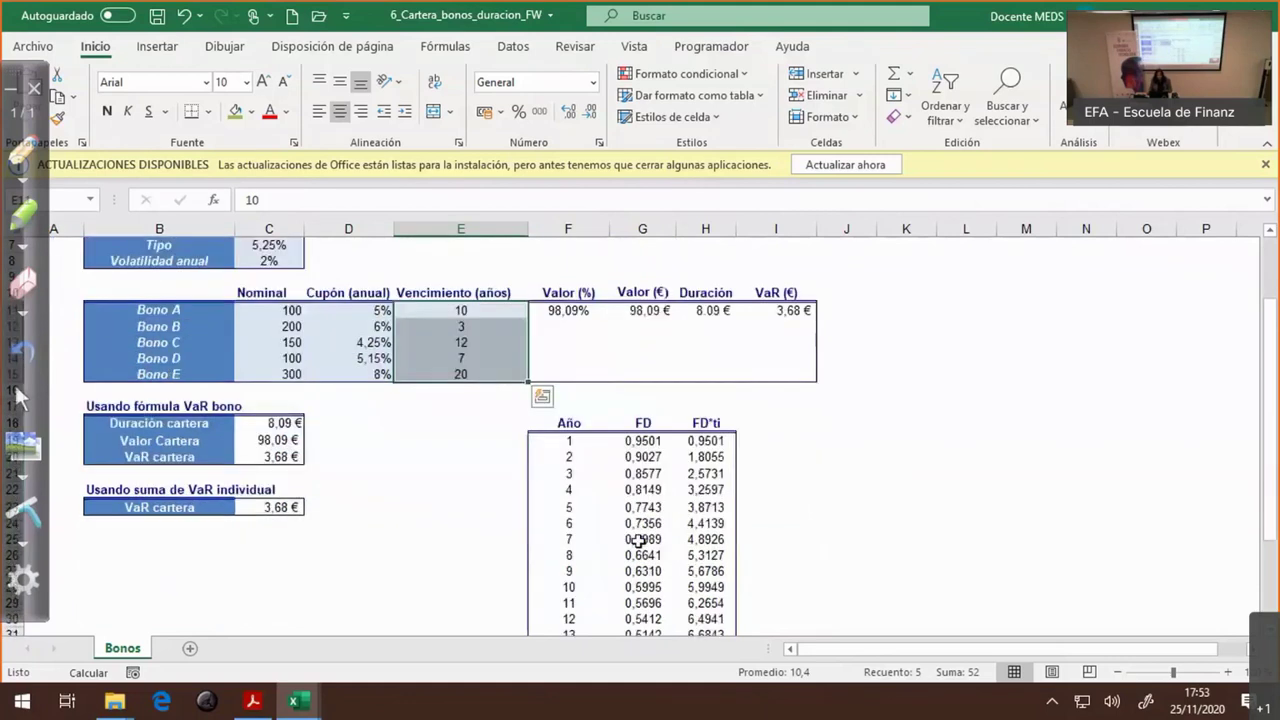
{"action": "left_click", "coordinate": [651, 441]}
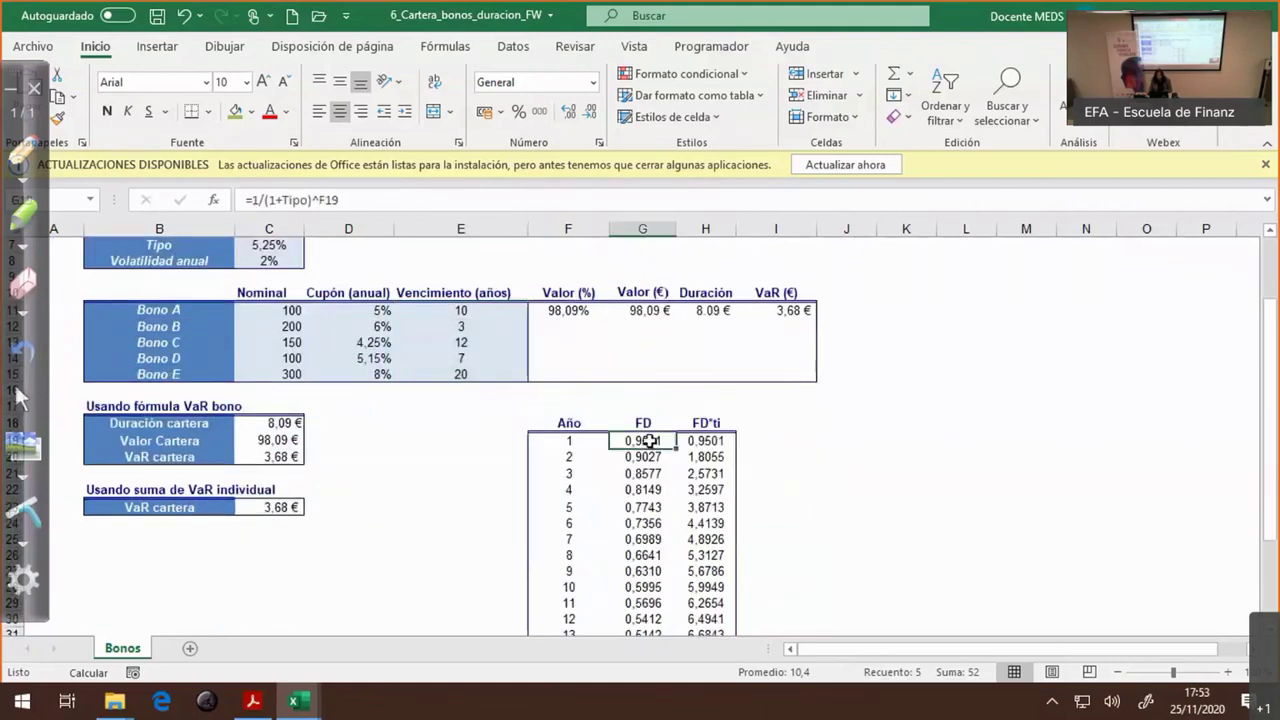
{"action": "key", "text": "Down"}
{"action": "key", "text": "Down"}
{"action": "key", "text": "Down"}
{"action": "key", "text": "Down"}
{"action": "key", "text": "Down"}
{"action": "key", "text": "Down"}
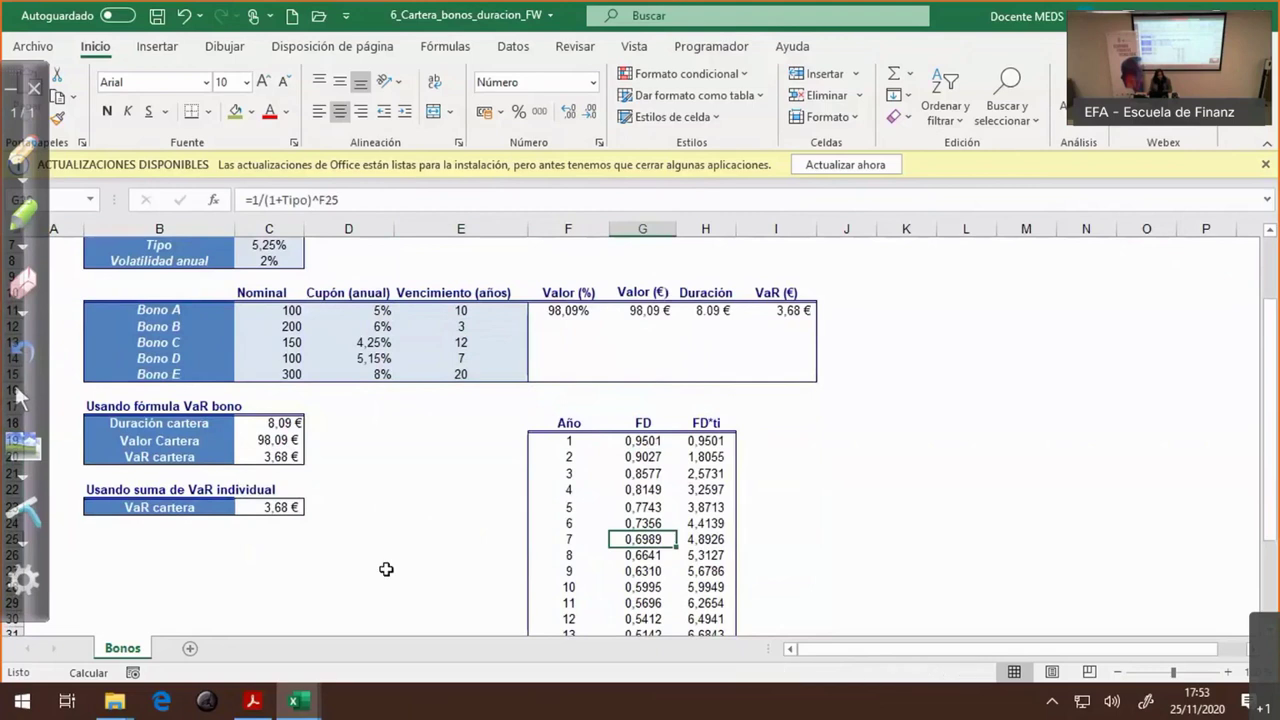
- Relate the Tipo rate in C7 to the discount factors by selecting G19:G33
{"action": "scroll", "coordinate": [386, 569], "scroll_direction": "up", "scroll_amount": 2}
{"action": "scroll", "coordinate": [388, 568], "scroll_direction": "down", "scroll_amount": 2}
{"action": "scroll", "coordinate": [407, 558], "scroll_direction": "up", "scroll_amount": 2}
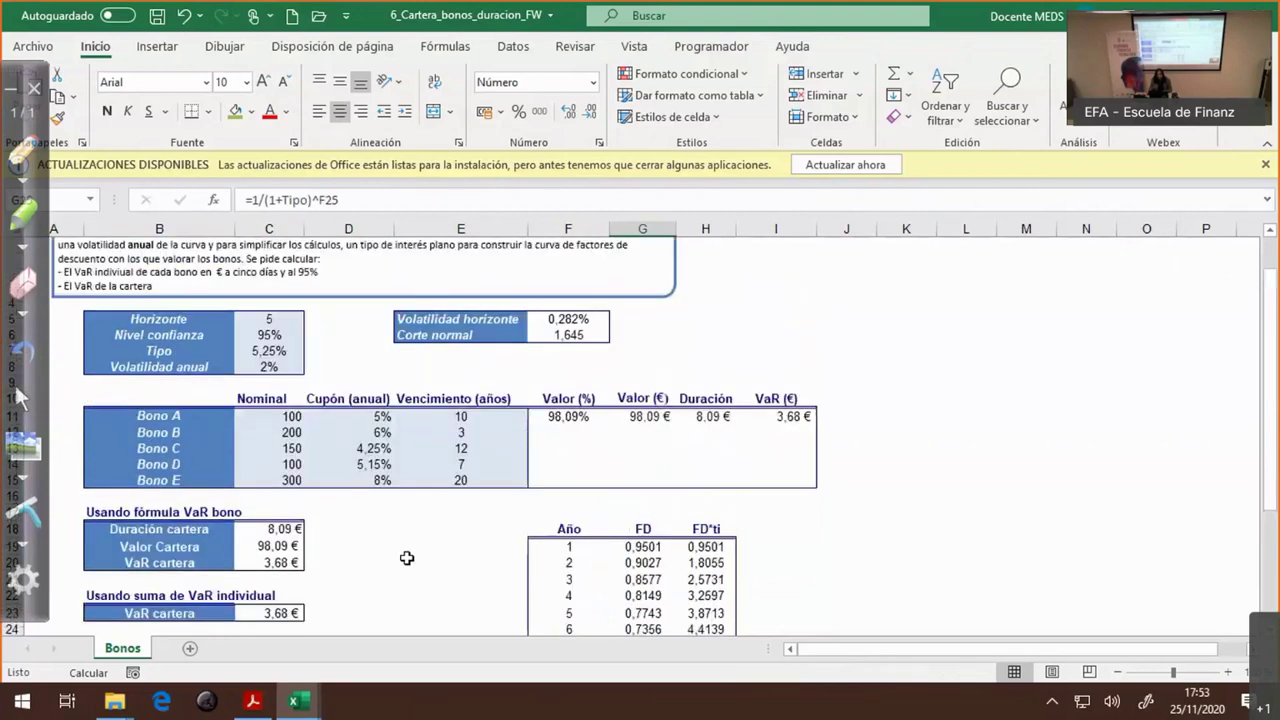
{"action": "left_click", "coordinate": [271, 351]}
{"action": "scroll", "coordinate": [560, 622], "scroll_direction": "down", "scroll_amount": 1}
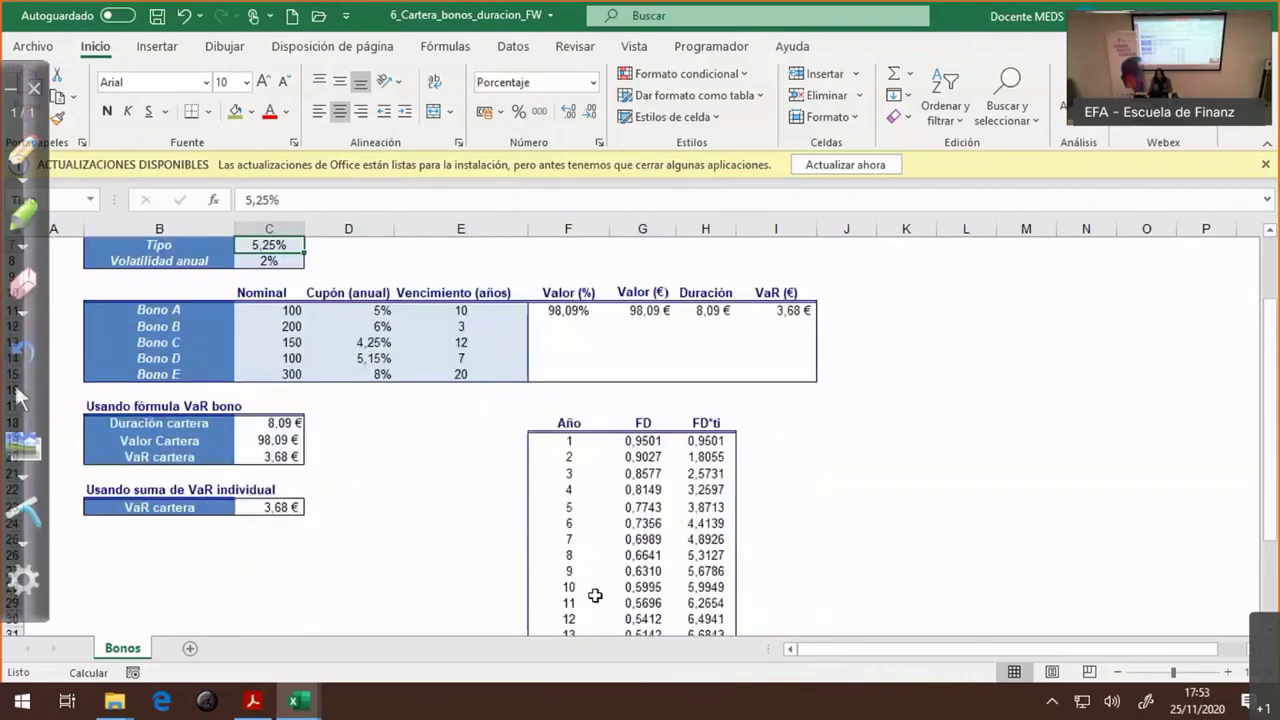
{"action": "scroll", "coordinate": [565, 622], "scroll_direction": "down", "scroll_amount": 1}
{"action": "left_click_drag", "start_coordinate": [642, 392], "coordinate": [645, 619]}
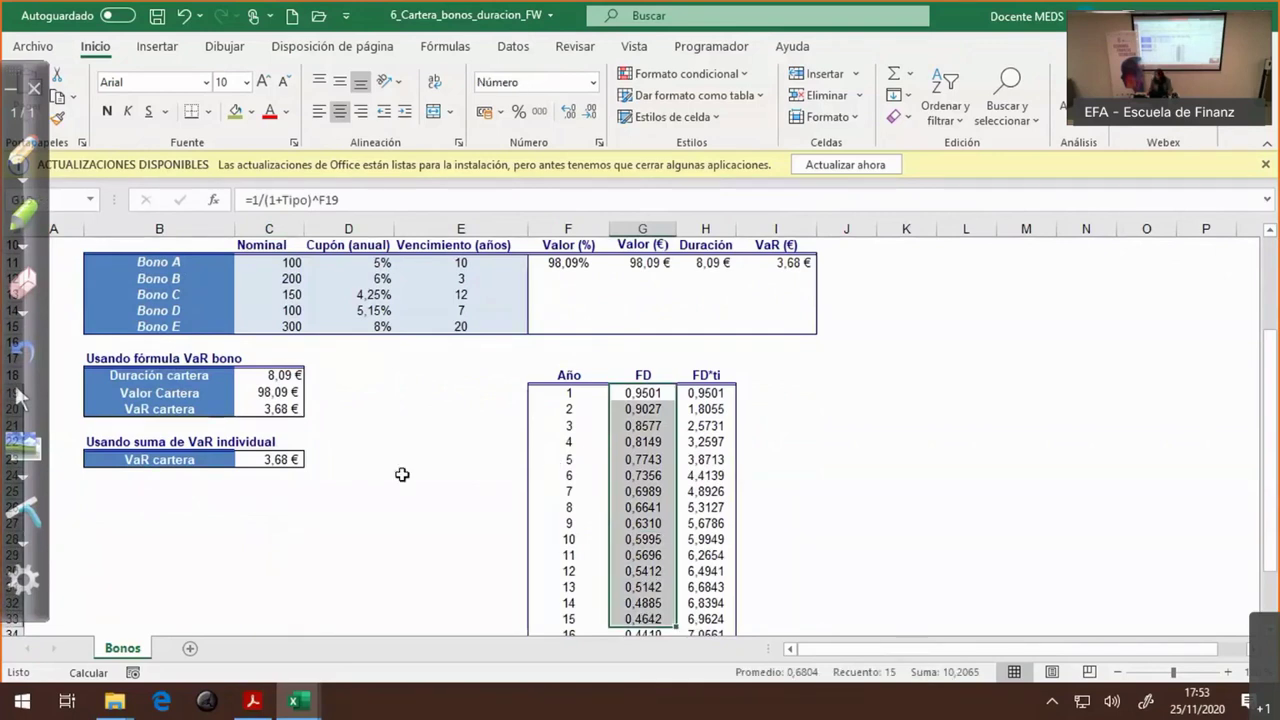
- Compare the whiteboard sketch of bond value as the sum of cj·FDj with the duration formulas on page 55 of the PDF slides
{"action": "left_click", "coordinate": [26, 447]}
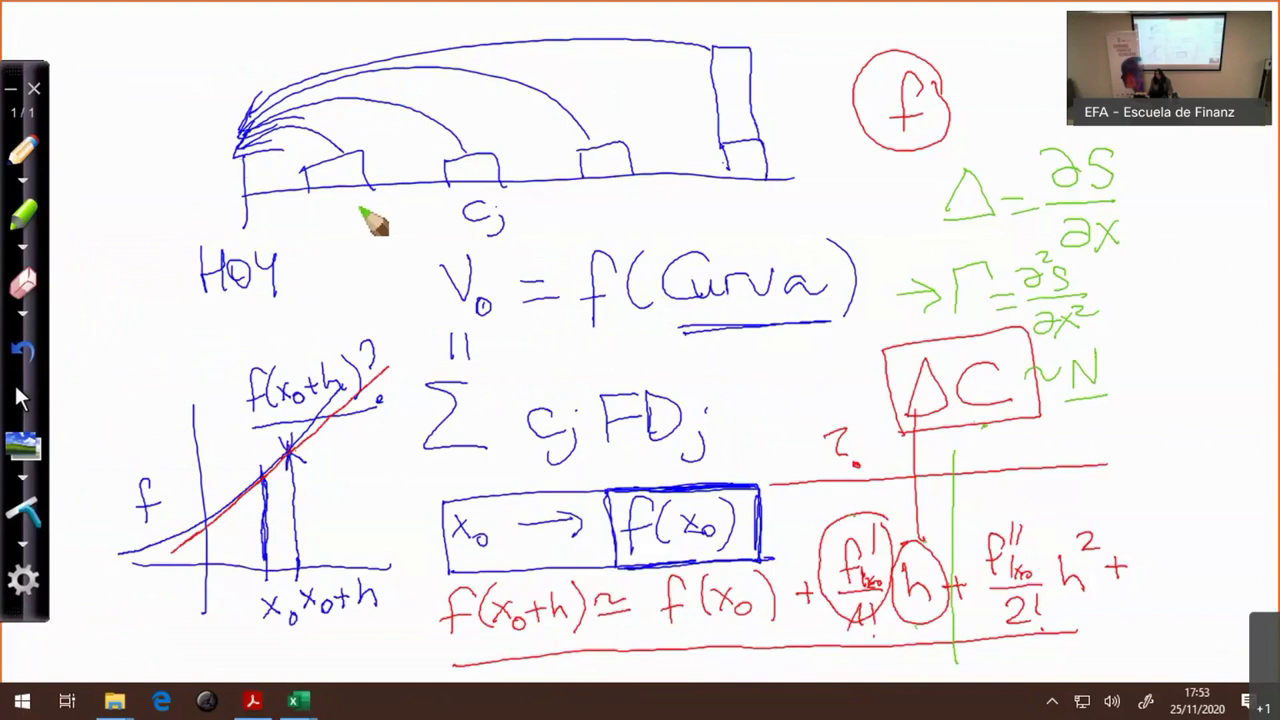
{"action": "left_click", "coordinate": [14, 525]}
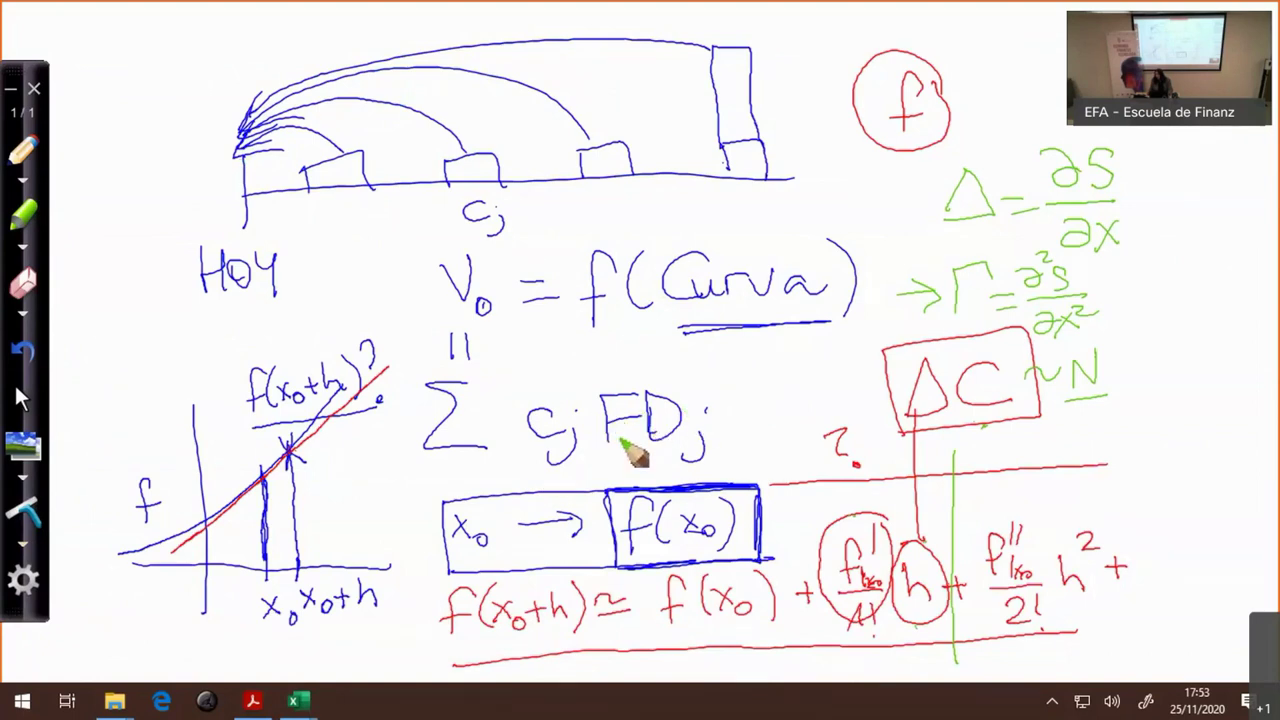
{"action": "left_click", "coordinate": [22, 447]}
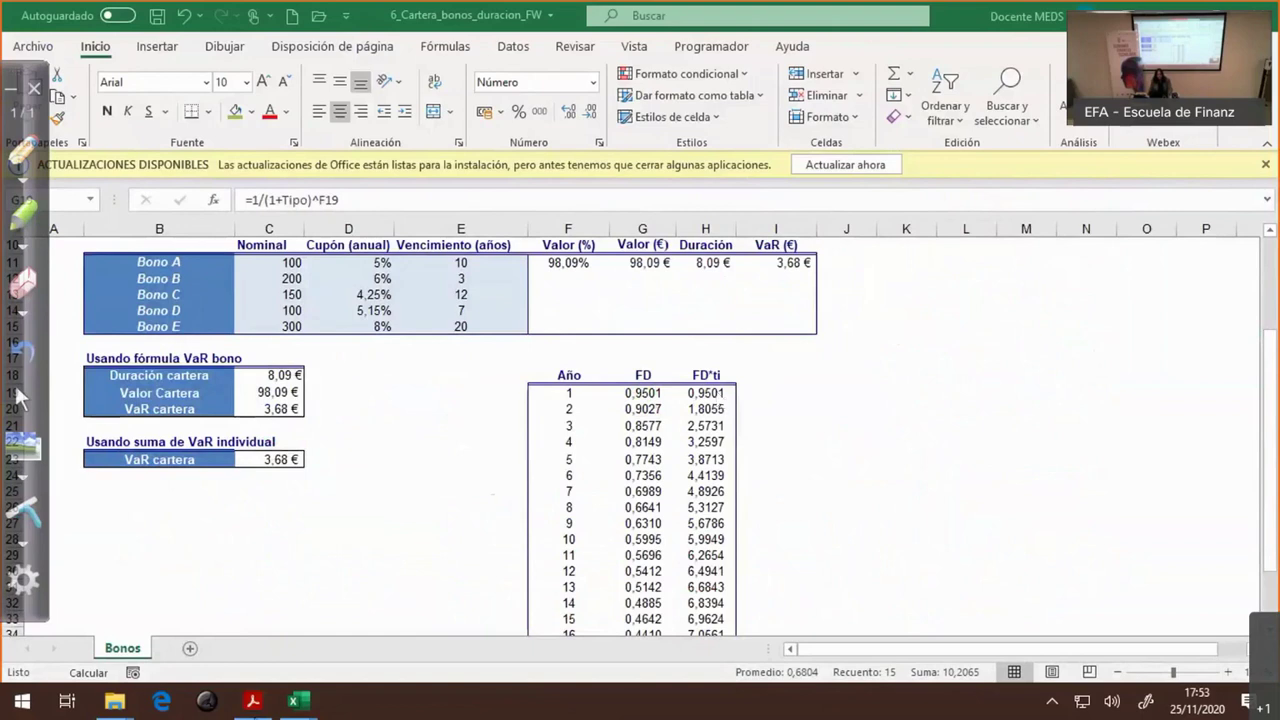
{"action": "left_click", "coordinate": [253, 700]}
{"action": "scroll", "coordinate": [557, 586], "scroll_direction": "up", "scroll_amount": 1}
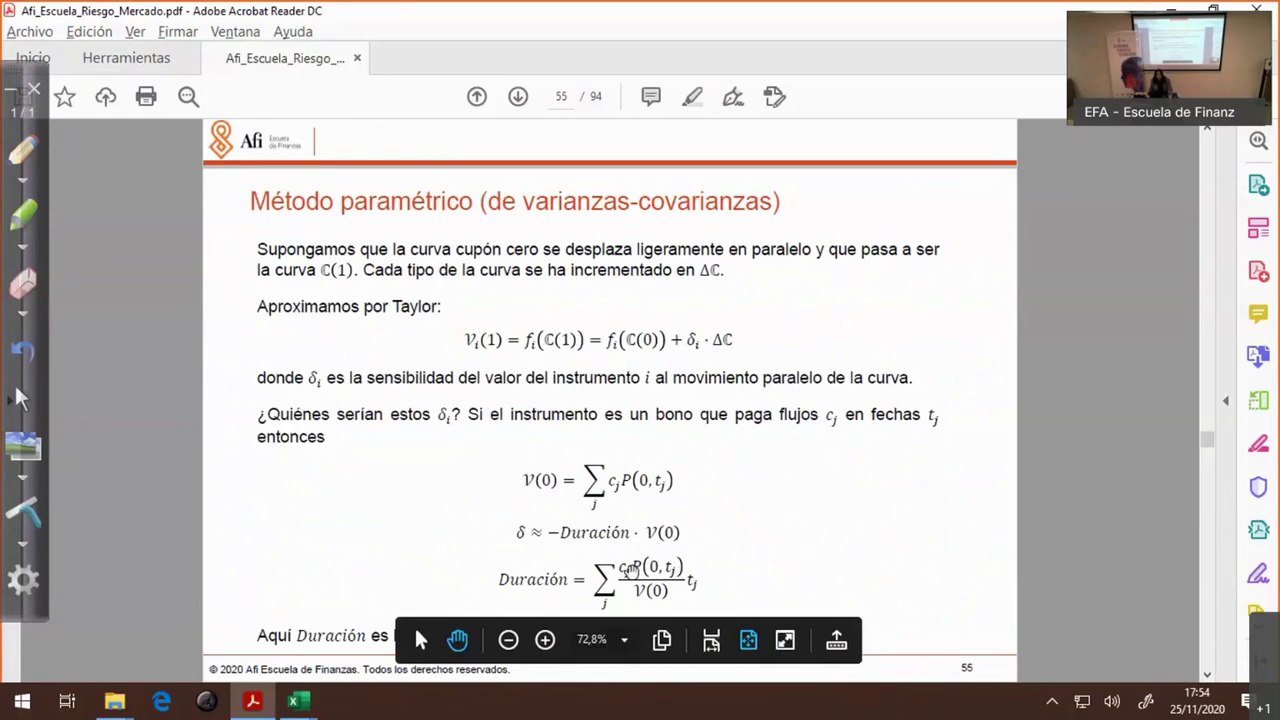
- Return to the 6_Cartera_bonos_duracion_FW workbook and trace the FD*ti formula in H19 to its precedent cells
{"action": "key", "text": "alt+Tab"}
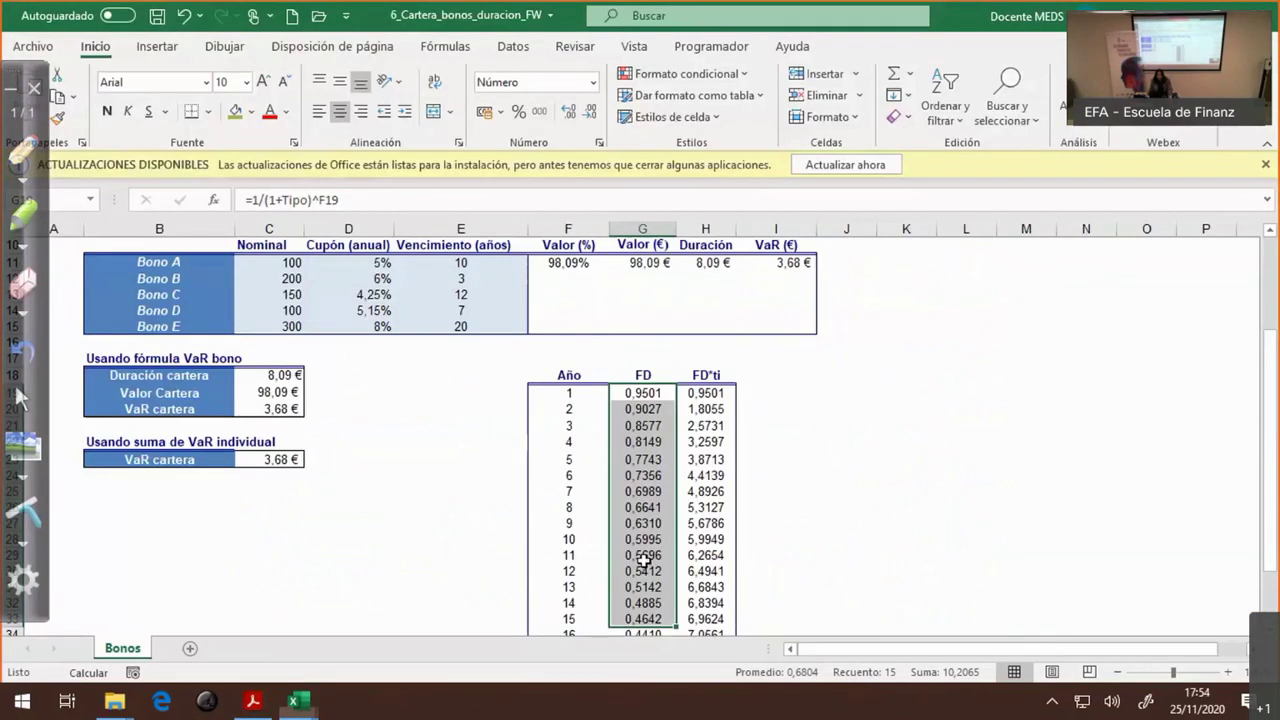
{"action": "left_click", "coordinate": [703, 398]}
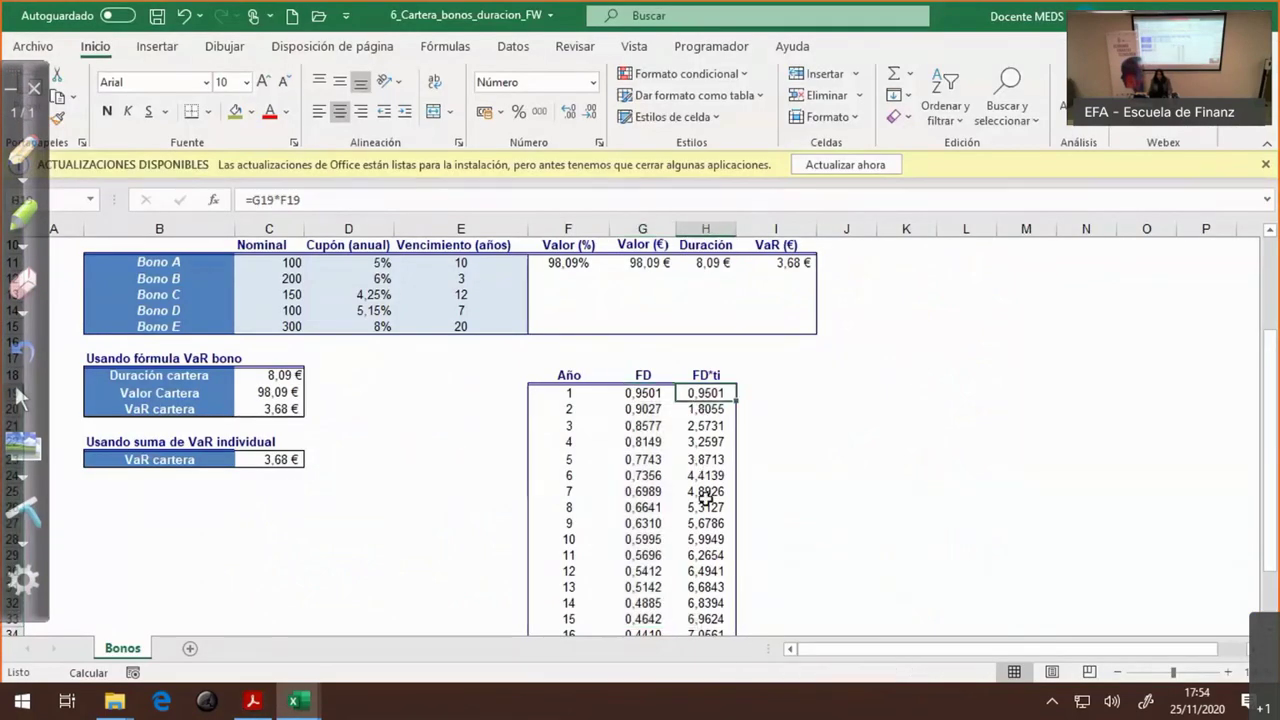
{"action": "key", "text": "F2"}
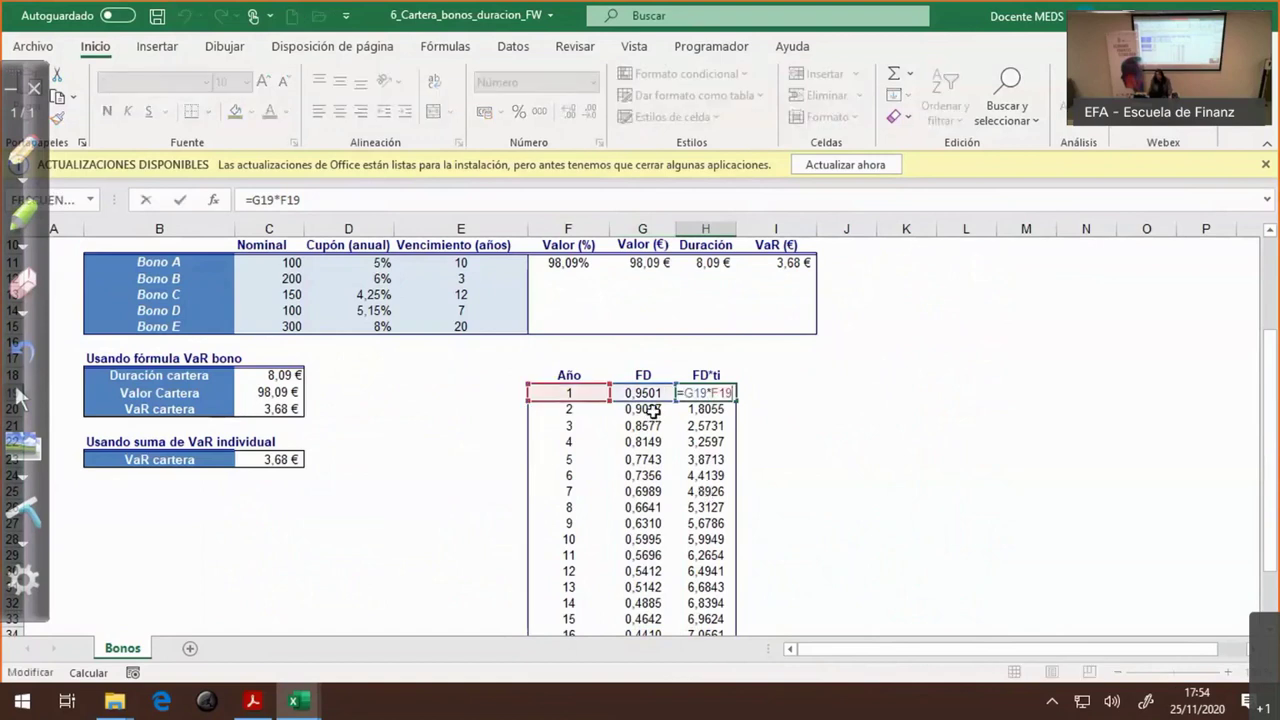
{"action": "key", "text": "Escape"}
- Relate Bono B's maturity in E12 to the discount factor formula for year 2 in G20
{"action": "left_click", "coordinate": [458, 266]}
{"action": "left_click", "coordinate": [458, 278]}
{"action": "type", "text": "3"}
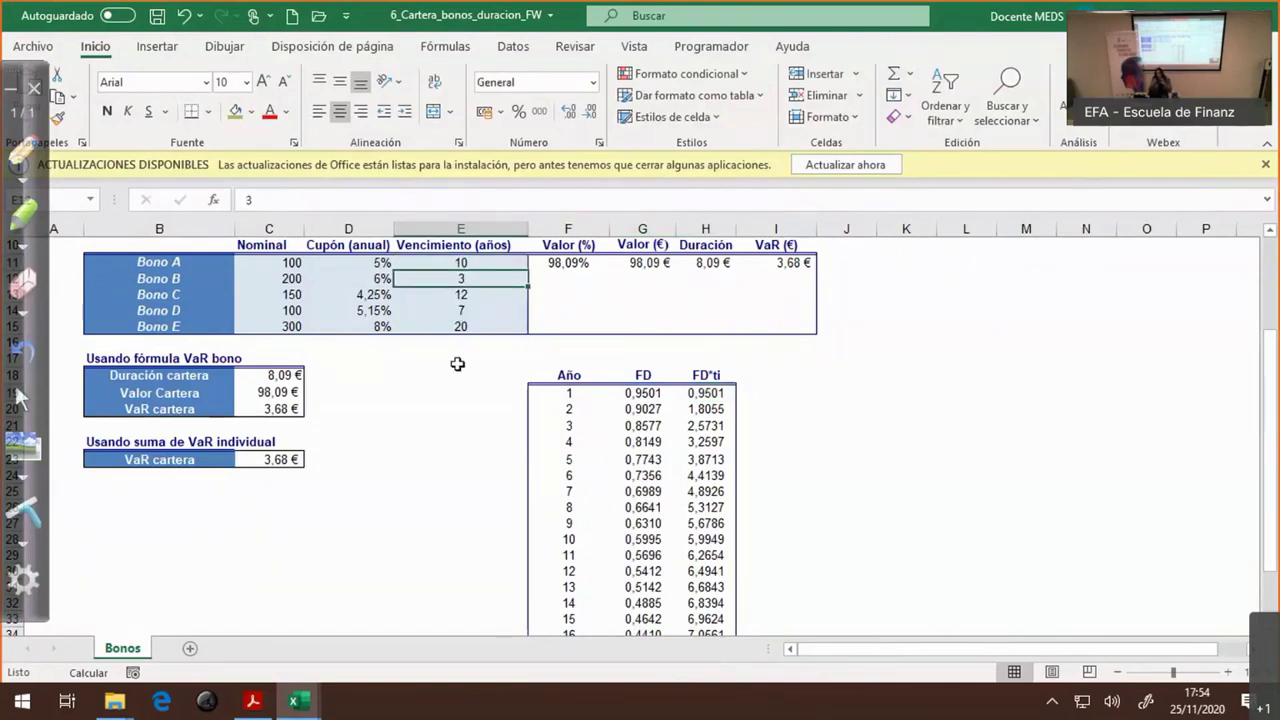
{"action": "left_click", "coordinate": [643, 409]}
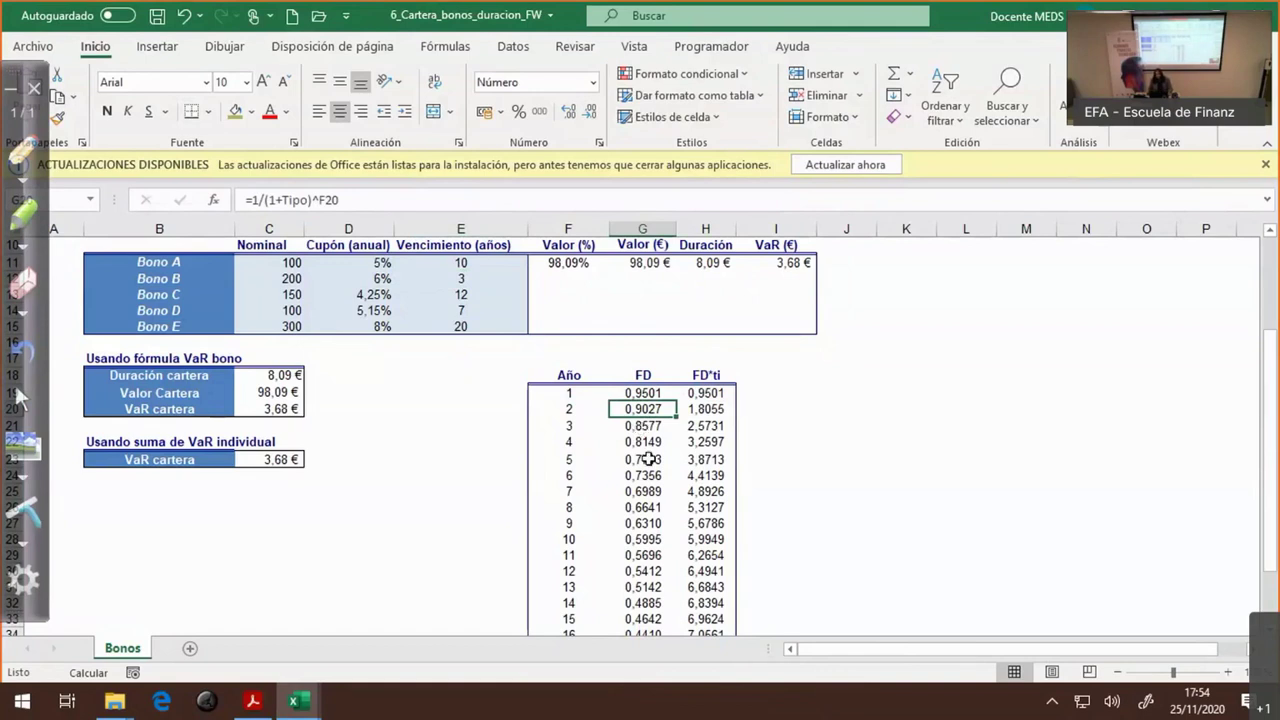
- Compare Bono A's Valor (%) formula in F11 with the V(0) formula on page 55 of the PDF slides
{"action": "scroll", "coordinate": [659, 474], "scroll_direction": "up", "scroll_amount": 3}
{"action": "left_click", "coordinate": [568, 416]}
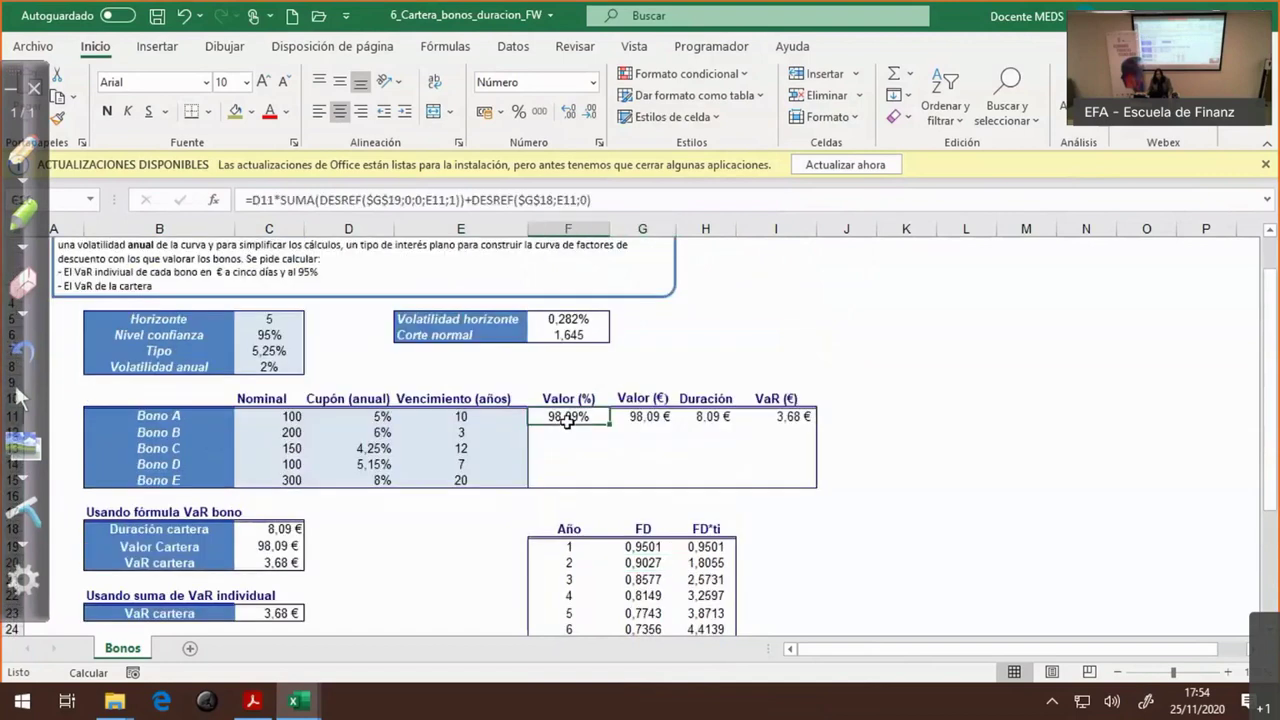
{"action": "key", "text": "alt+Tab"}
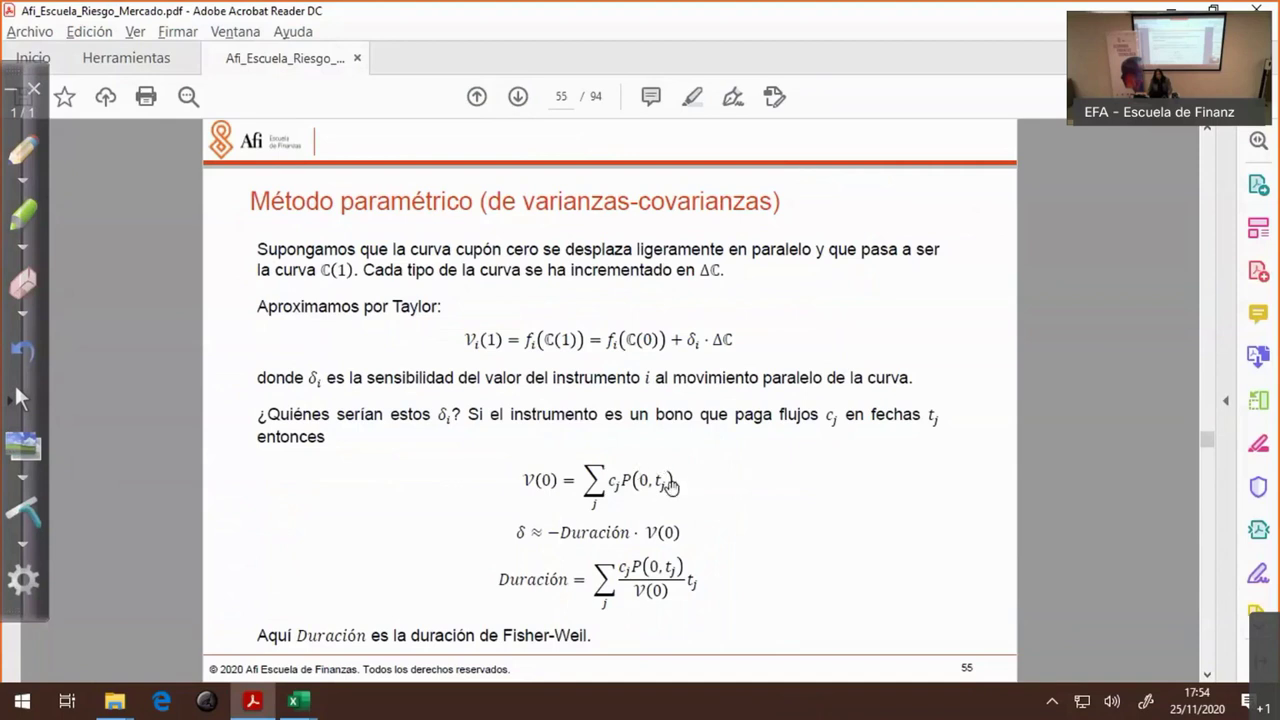
{"action": "key", "text": "alt+Tab"}
- Enter Bono A's 5% coupon beside year 1 in E19 and fill it down to year 10 in E28
{"action": "scroll", "coordinate": [531, 414], "scroll_direction": "down", "scroll_amount": 3}
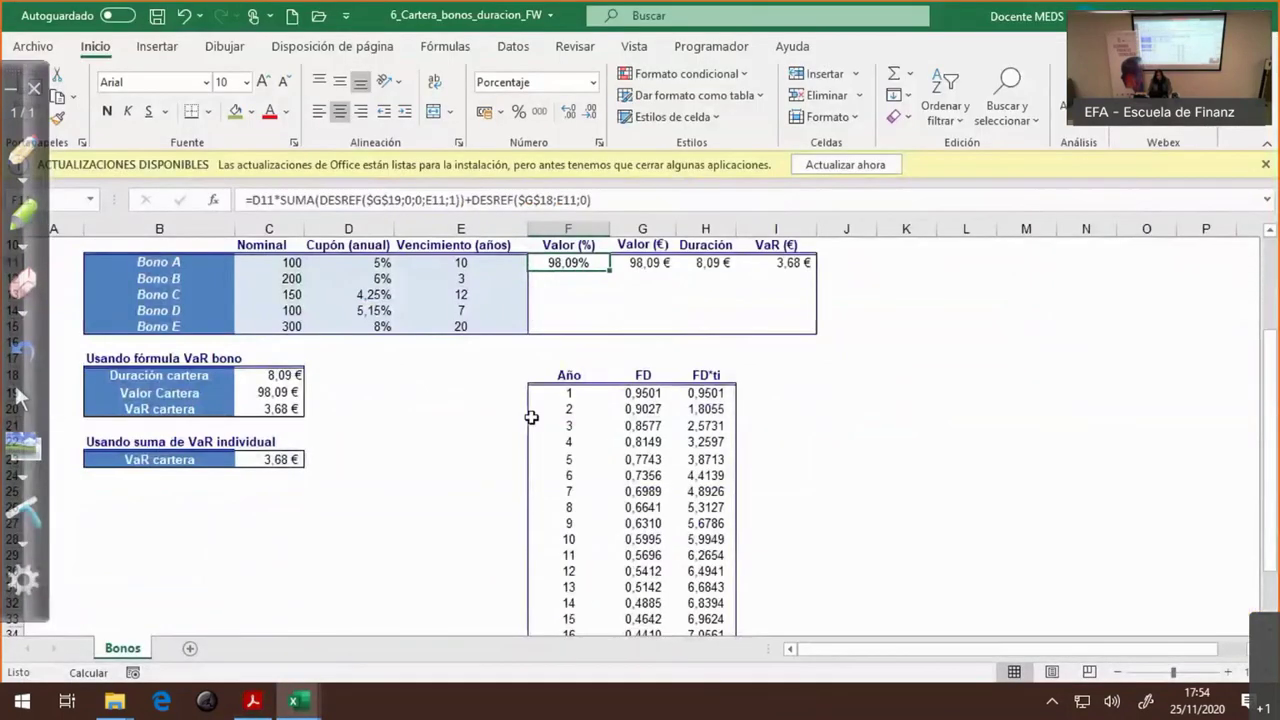
{"action": "scroll", "coordinate": [472, 404], "scroll_direction": "up", "scroll_amount": 1}
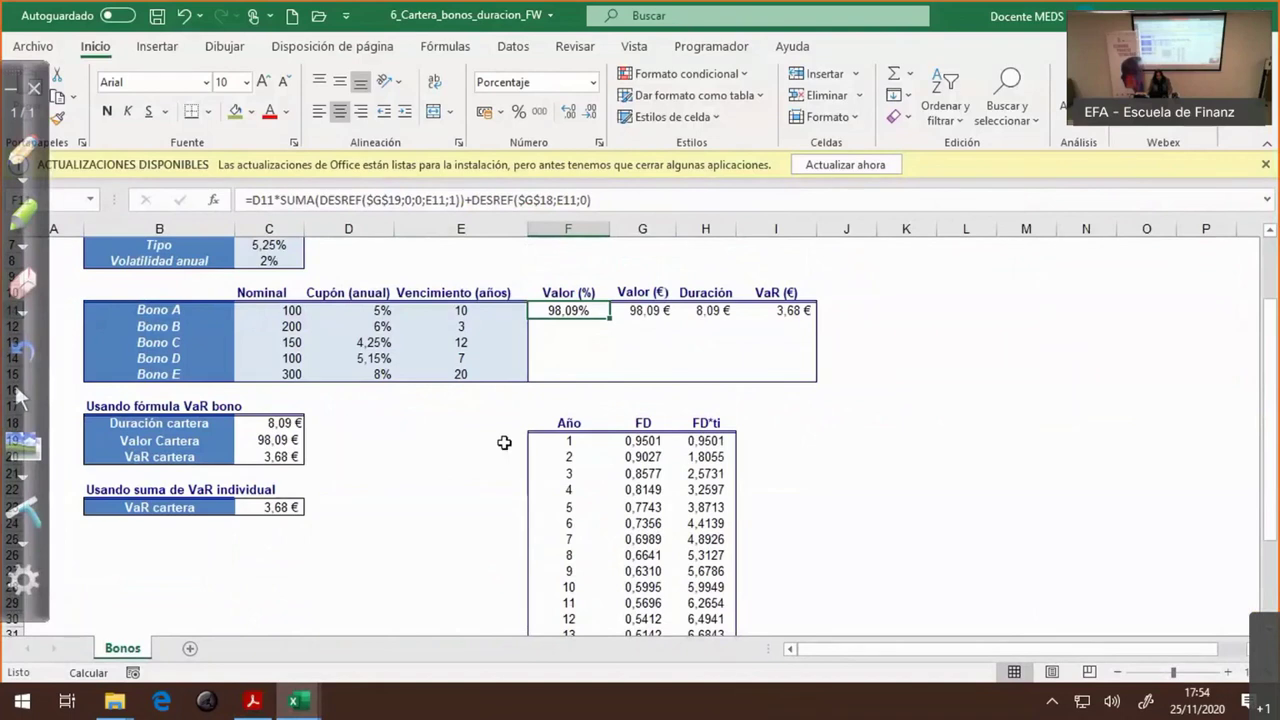
{"action": "left_click_drag", "start_coordinate": [503, 440], "coordinate": [509, 588]}
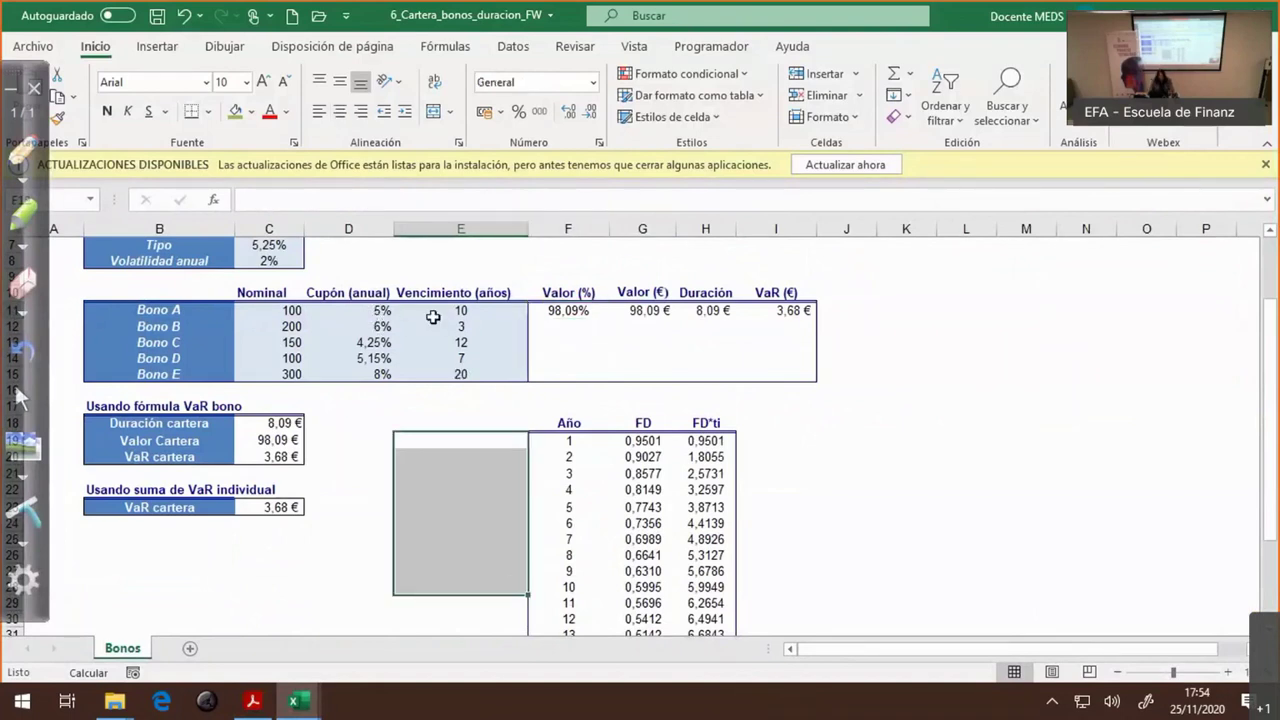
{"action": "left_click", "coordinate": [486, 440]}
{"action": "type", "text": "5"}
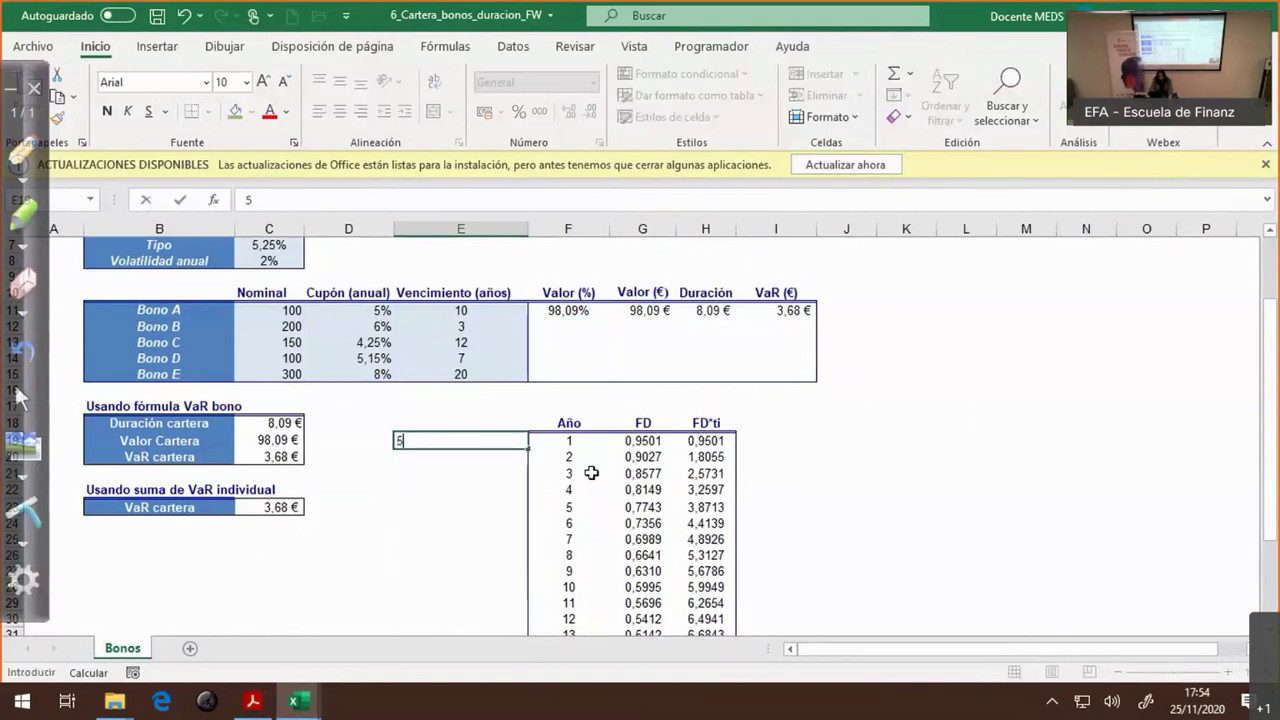
{"action": "type", "text": "%"}
{"action": "key", "text": "Return"}
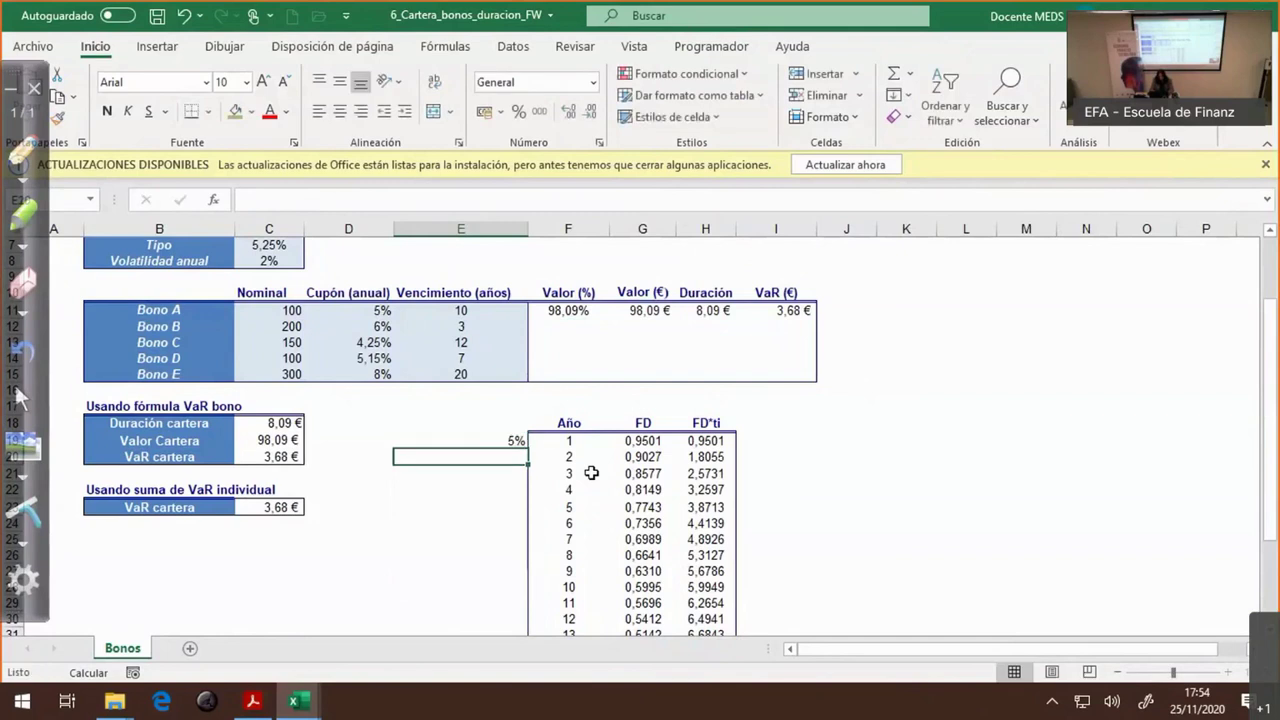
{"action": "key", "text": "Up"}
{"action": "key", "text": "shift+Down"}
{"action": "key", "text": "shift+Down"}
{"action": "key", "text": "shift+Down"}
{"action": "key", "text": "shift+Down"}
{"action": "key", "text": "shift+Down"}
{"action": "key", "text": "shift+Down"}
{"action": "key", "text": "shift+Down"}
{"action": "key", "text": "shift+Down"}
{"action": "key", "text": "shift+Down"}
{"action": "key", "text": "shift+Down"}
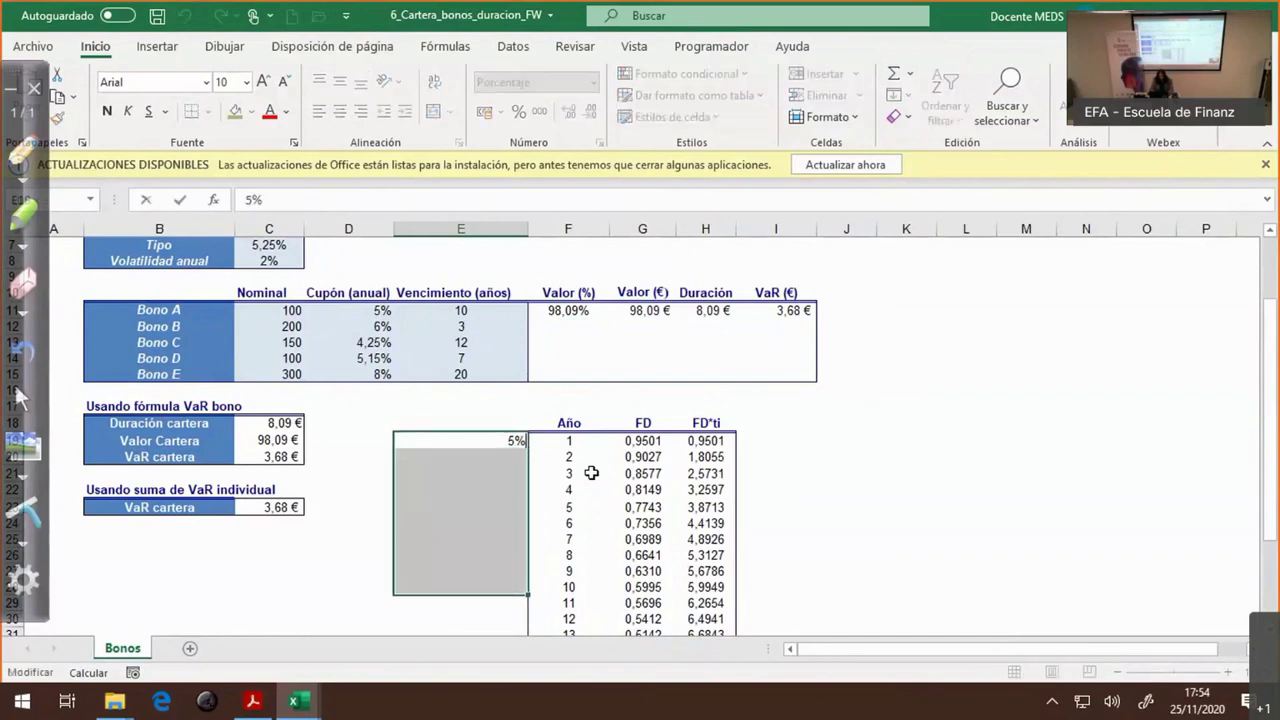
{"action": "key", "text": "ctrl+d"}
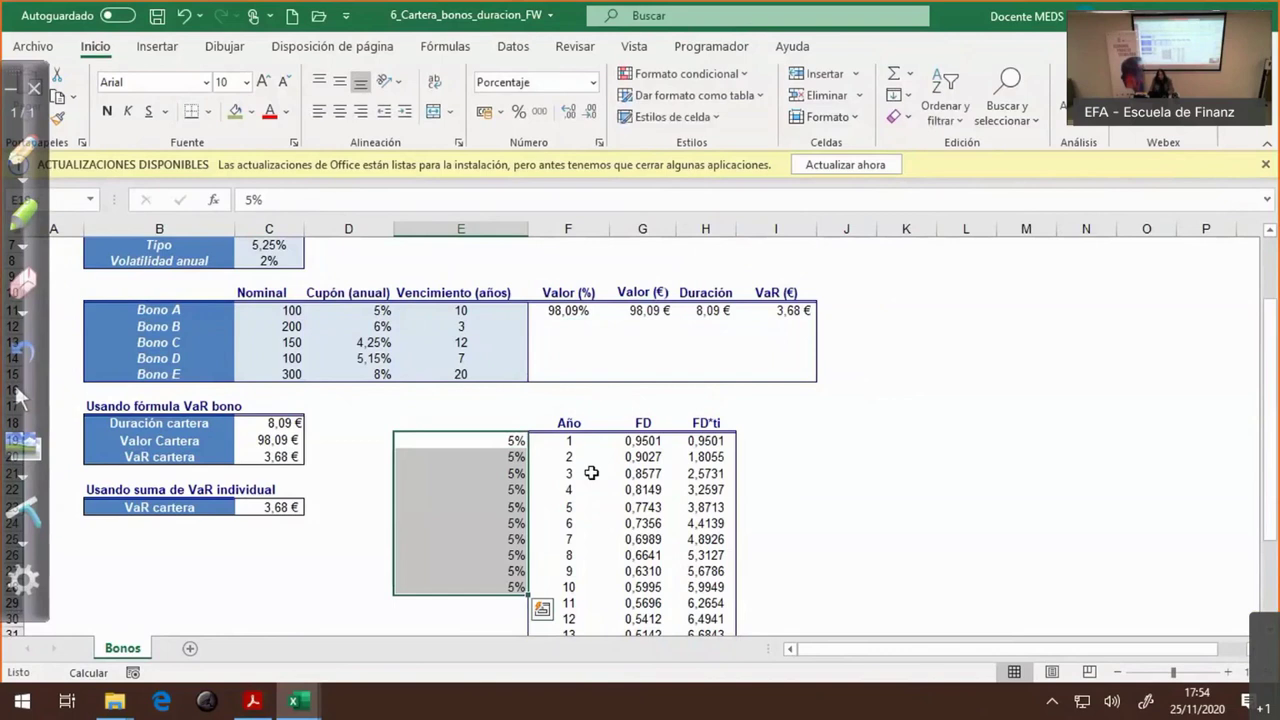
- Change the year 10 cash flow in E28 to 105% to include the principal repayment
{"action": "left_click", "coordinate": [572, 587]}
{"action": "left_click", "coordinate": [505, 590]}
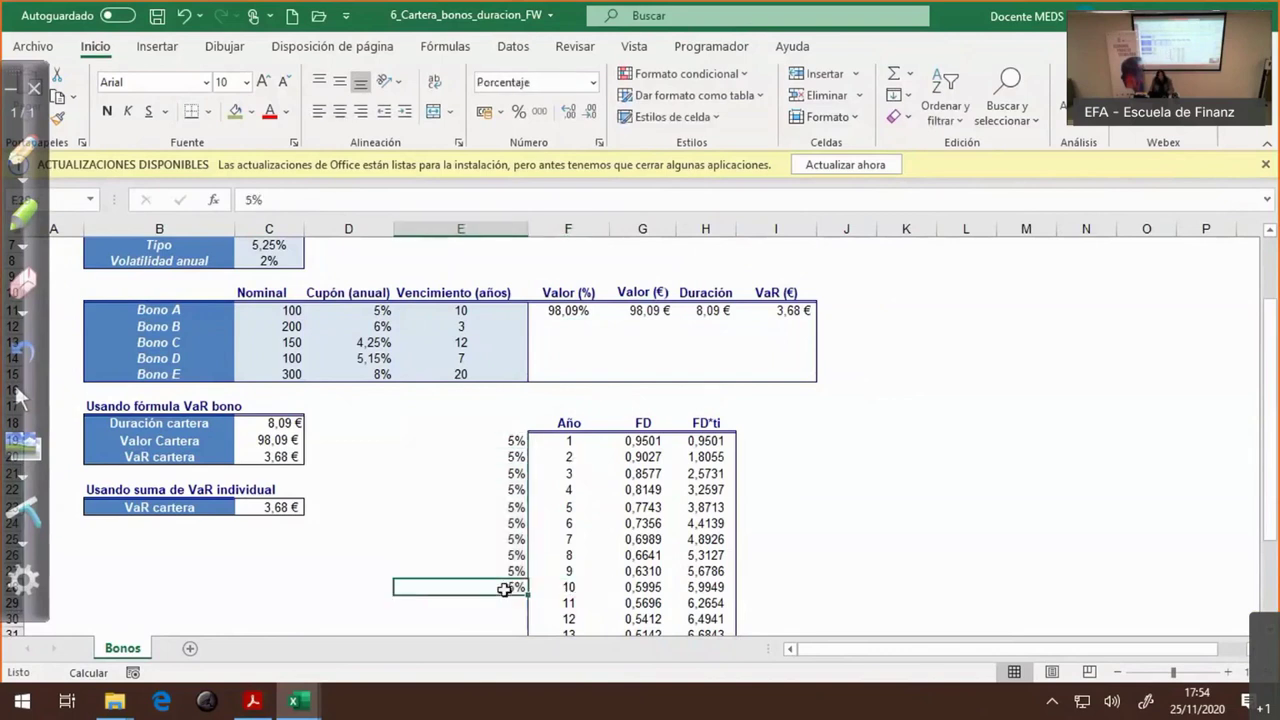
{"action": "left_click", "coordinate": [248, 200]}
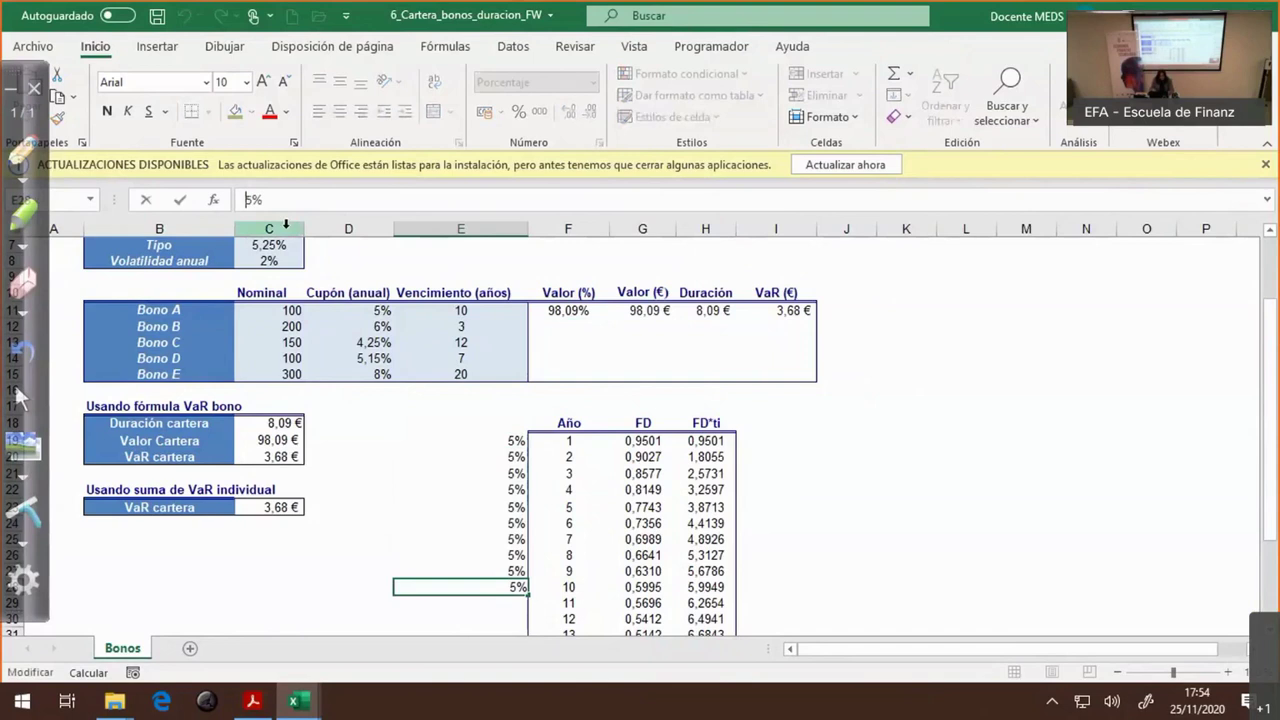
{"action": "type", "text": "10"}
{"action": "key", "text": "Return"}
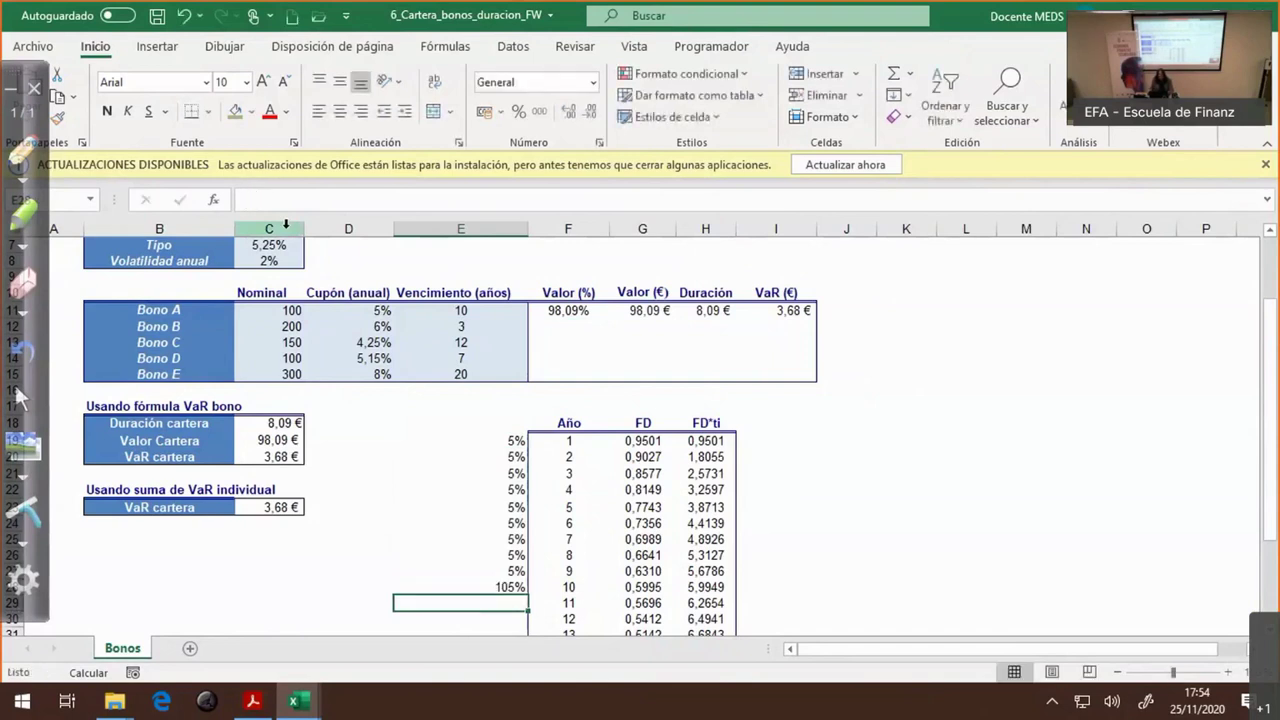
{"action": "left_click", "coordinate": [508, 590]}
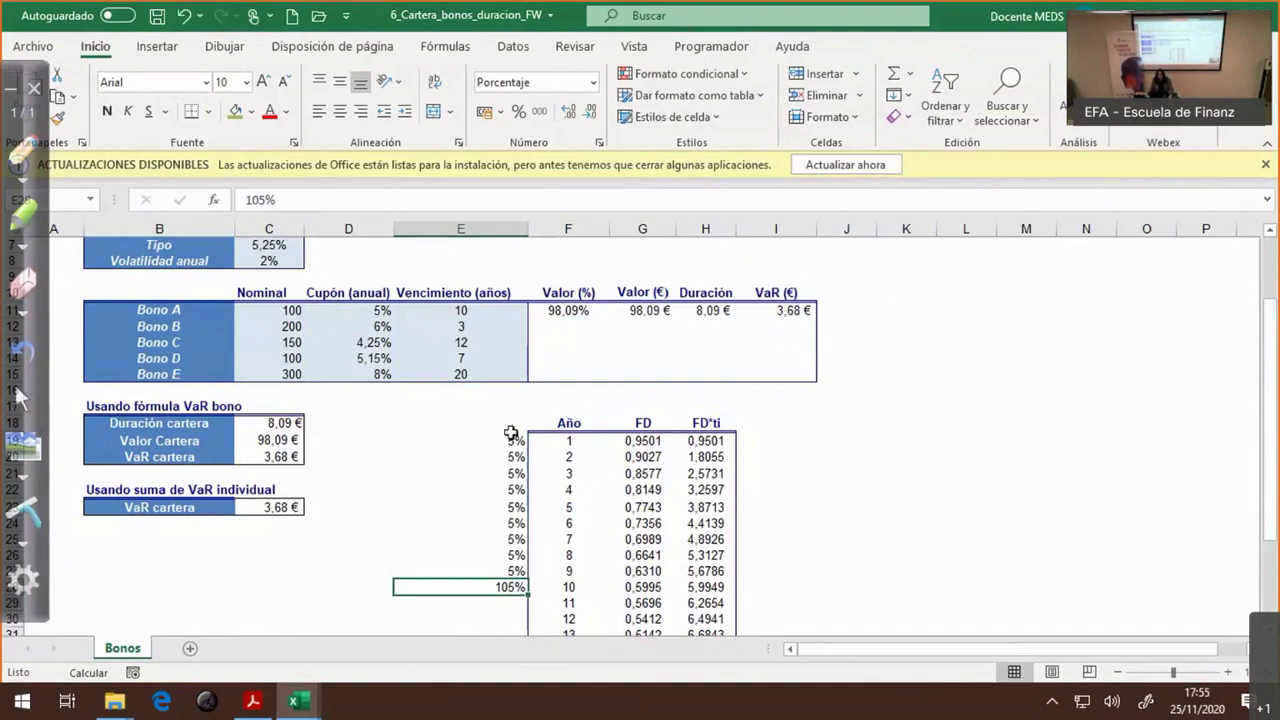
- Enter a SUMAPRODUCTO formula in J19 that multiplies the cash flows in E19:E28 by the discount factors in G19:G28
{"action": "left_click", "coordinate": [852, 442]}
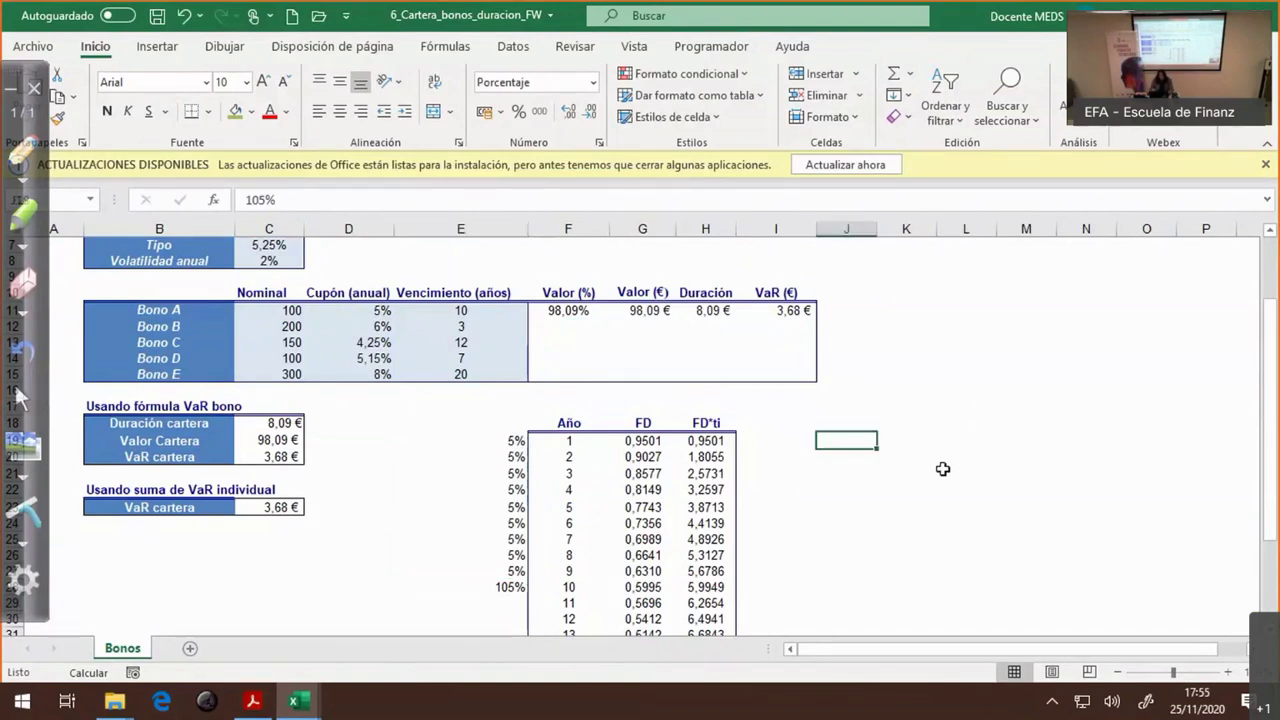
{"action": "type", "text": "+su"}
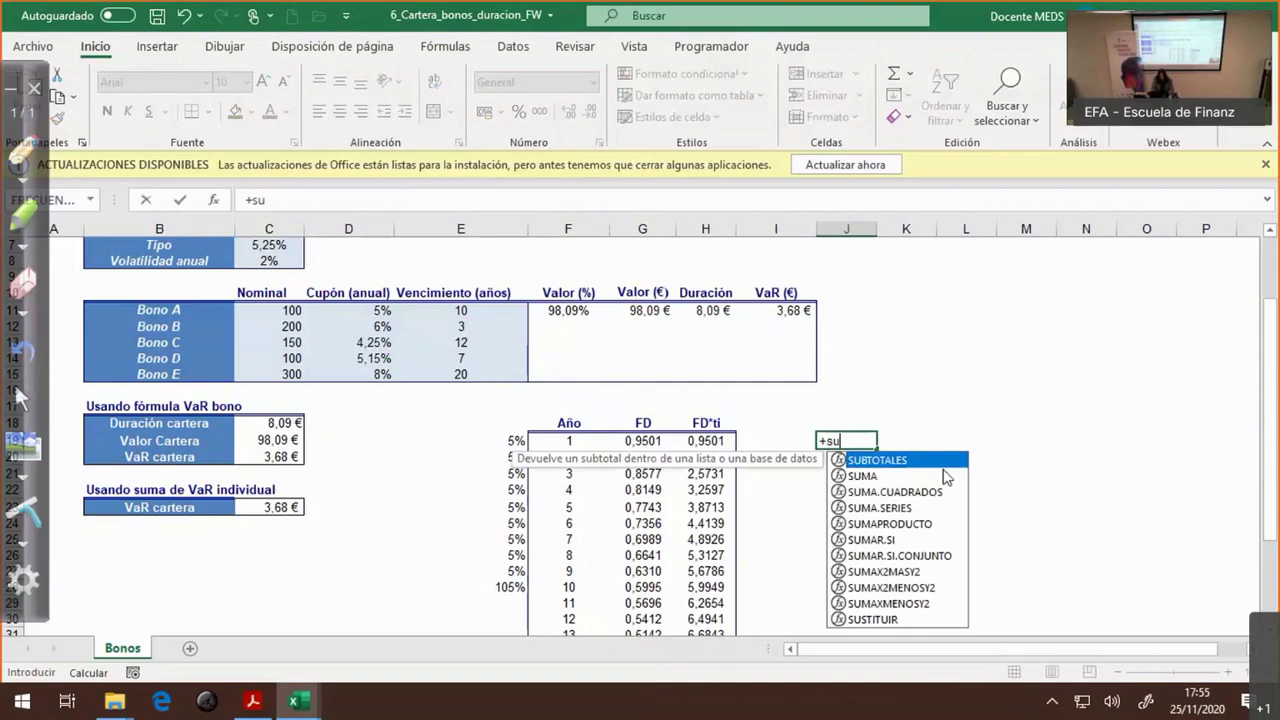
{"action": "type", "text": "ma"}
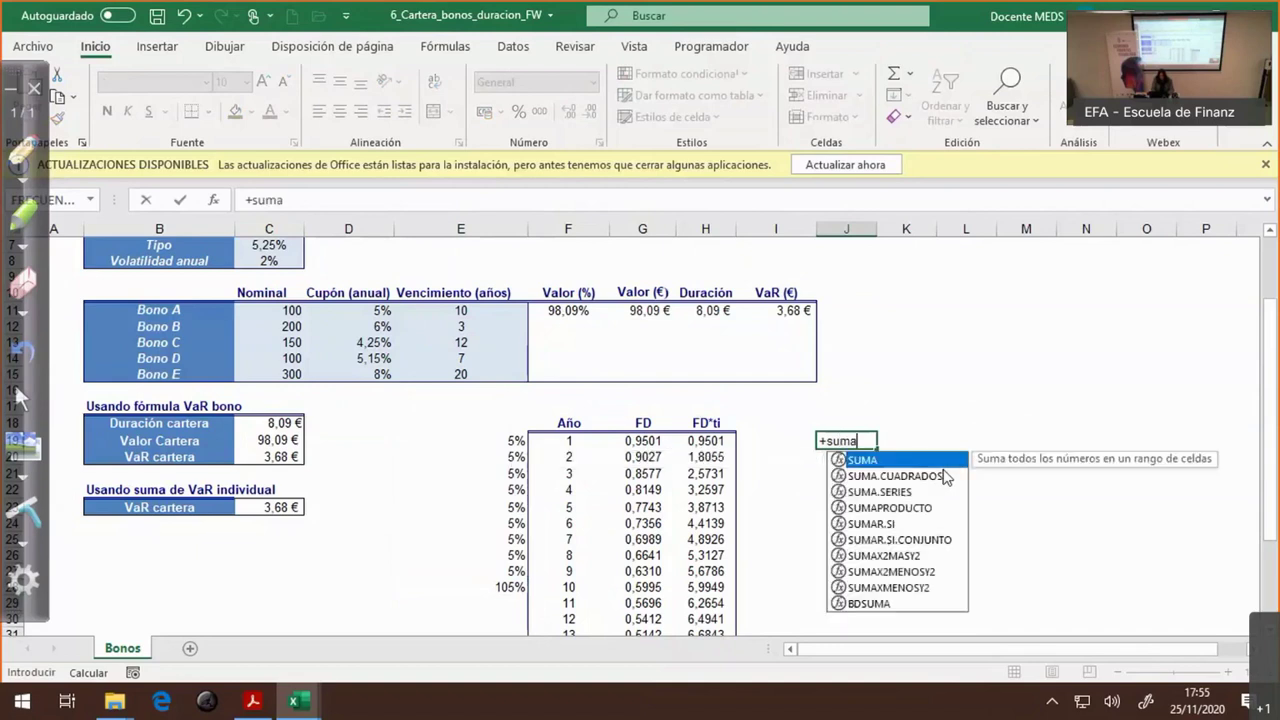
{"action": "key", "text": "BackSpace"}
{"action": "type", "text": "p"}
{"action": "double_click", "coordinate": [942, 468]}
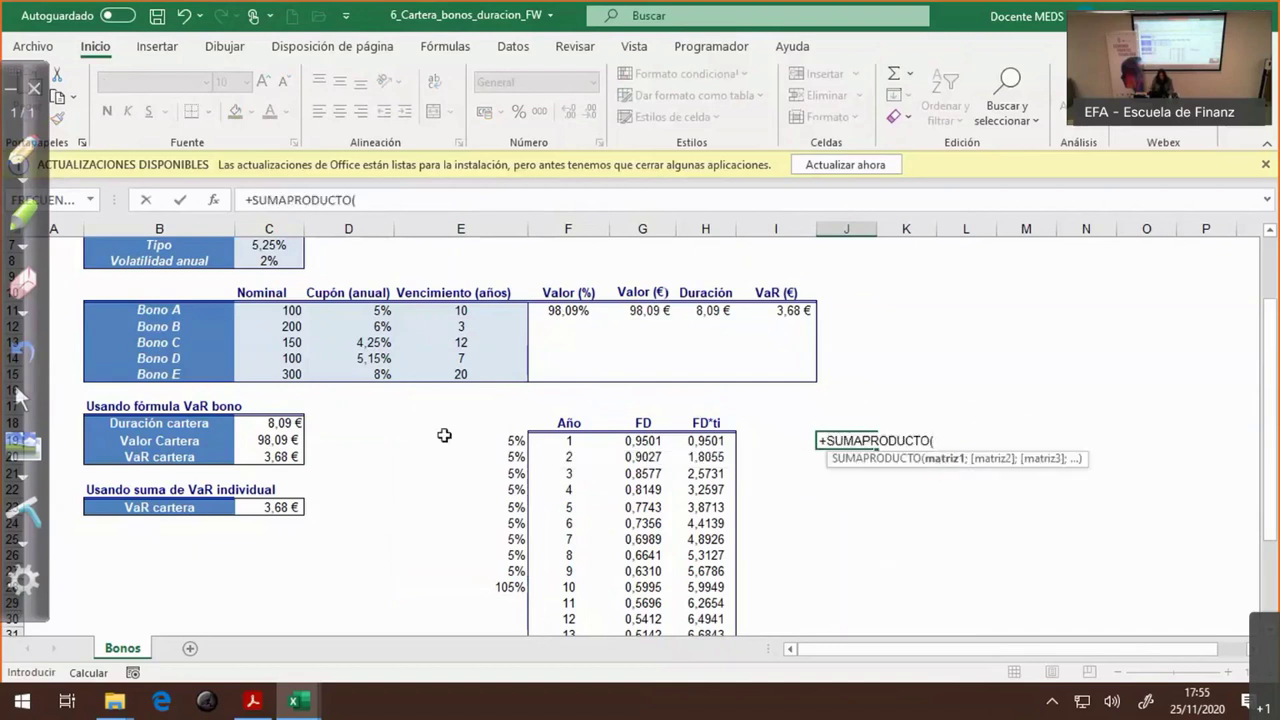
{"action": "left_click", "coordinate": [508, 441]}
{"action": "left_click_drag", "start_coordinate": [507, 523], "coordinate": [507, 585]}
{"action": "type", "text": ";"}
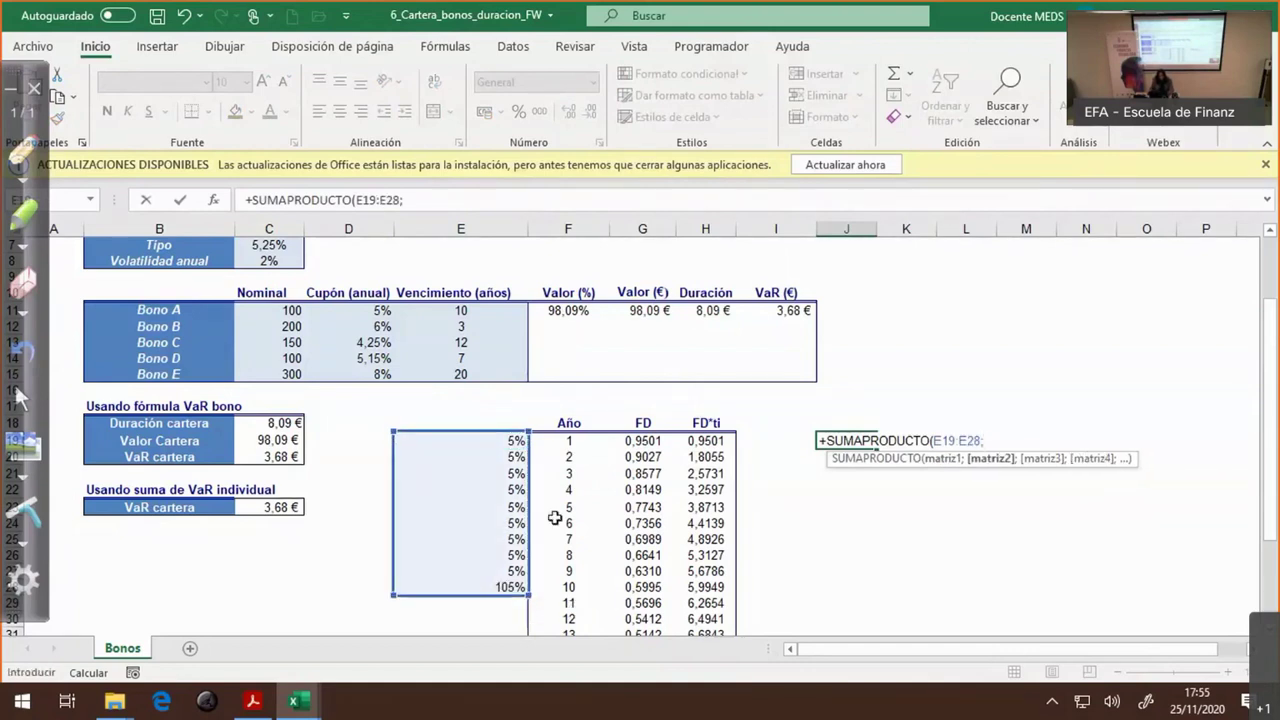
{"action": "left_click", "coordinate": [624, 446]}
{"action": "left_click_drag", "start_coordinate": [624, 451], "coordinate": [635, 574]}
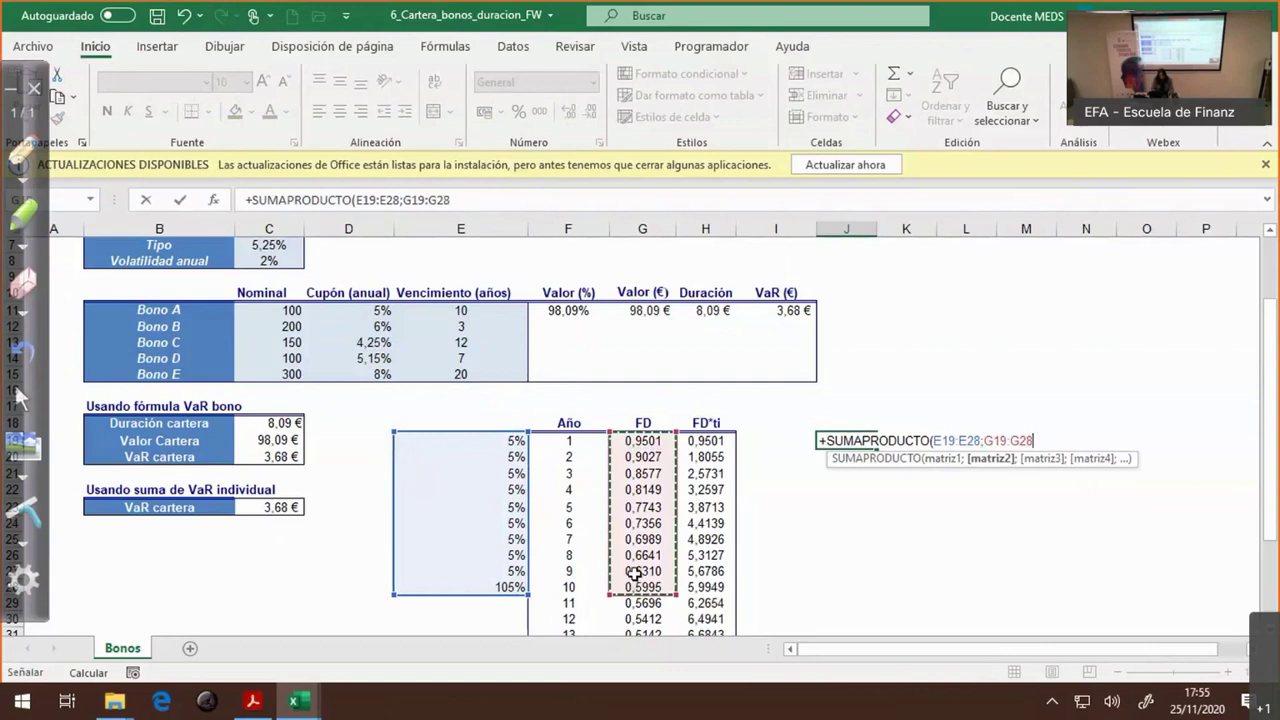
{"action": "key", "text": "Return"}
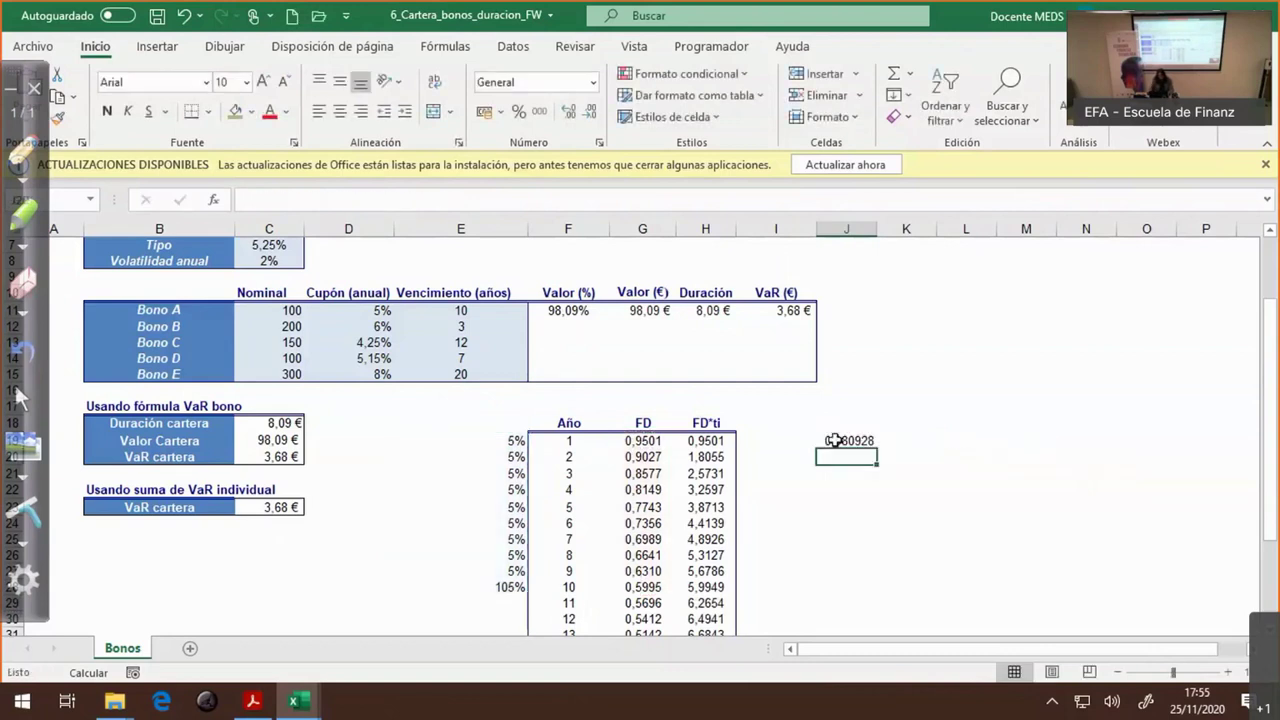
- Format the SUMAPRODUCTO result in J19 as a percentage with two decimals
{"action": "left_click", "coordinate": [833, 440]}
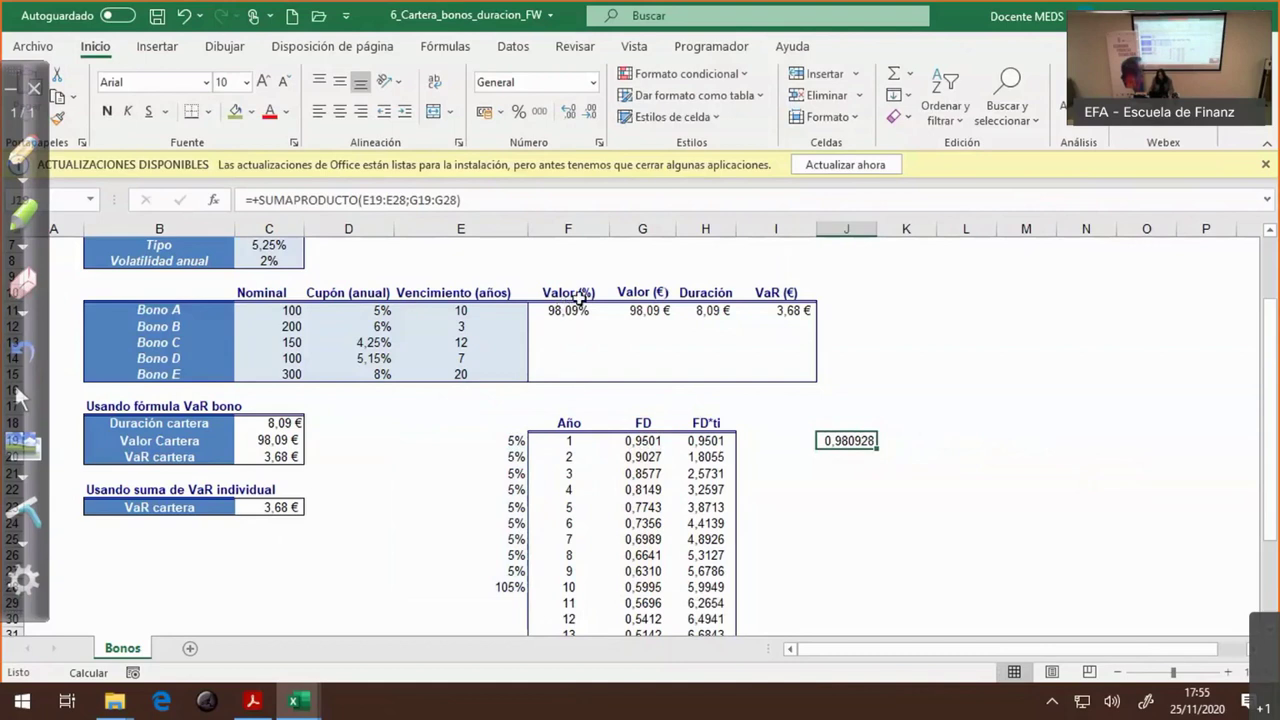
{"action": "left_click", "coordinate": [518, 111]}
{"action": "left_click", "coordinate": [570, 114]}
{"action": "left_click", "coordinate": [570, 114]}
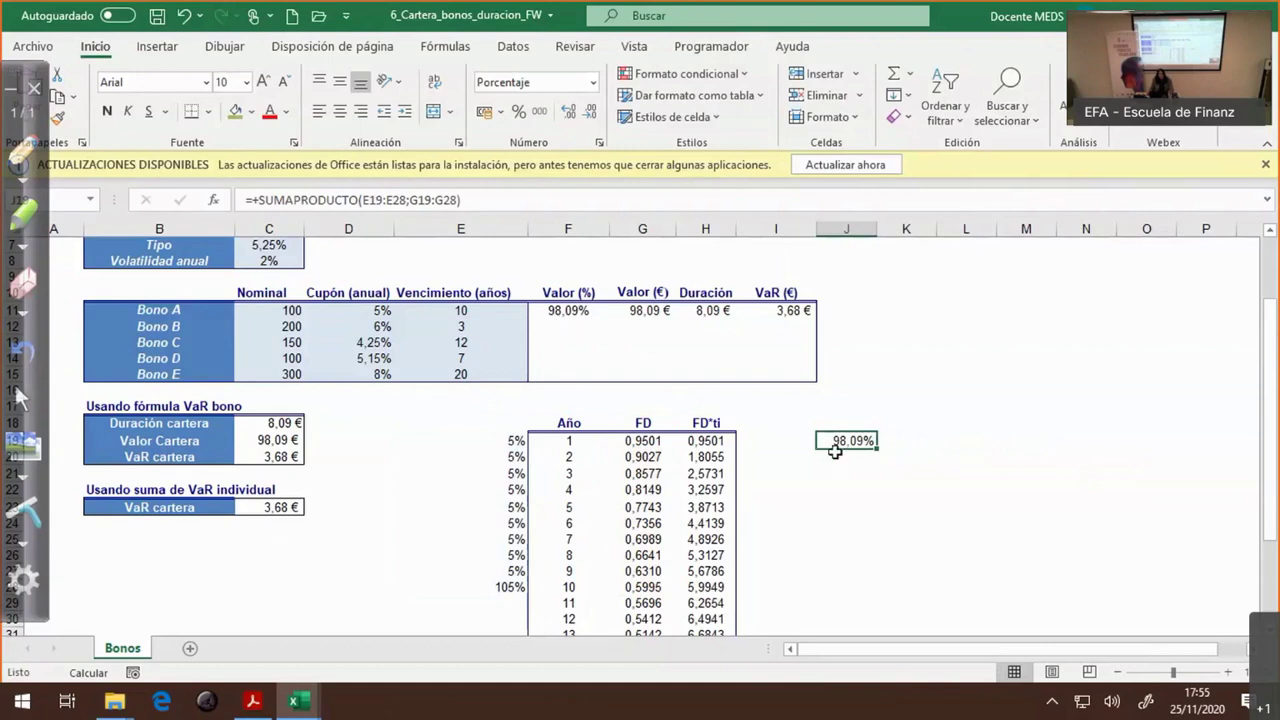
- Clear Bono A's cash flows from E19:E28
{"action": "left_click", "coordinate": [515, 443]}
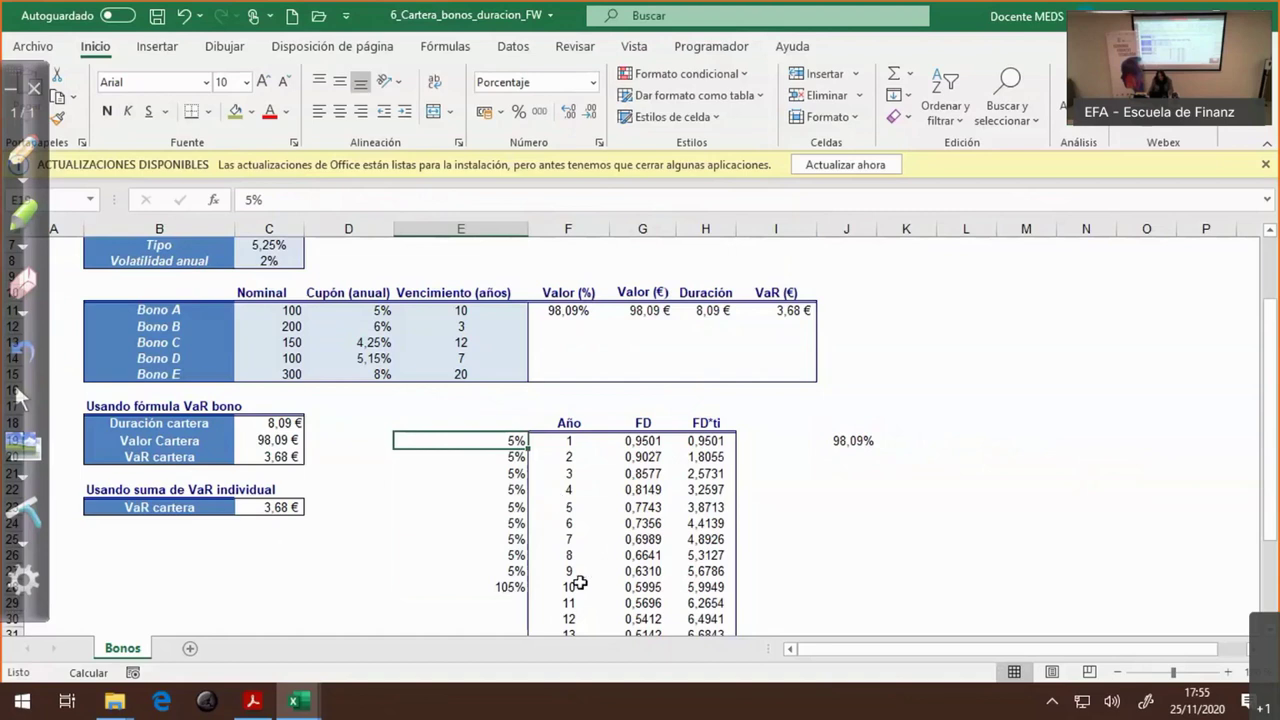
{"action": "left_click_drag", "start_coordinate": [499, 473], "coordinate": [571, 472]}
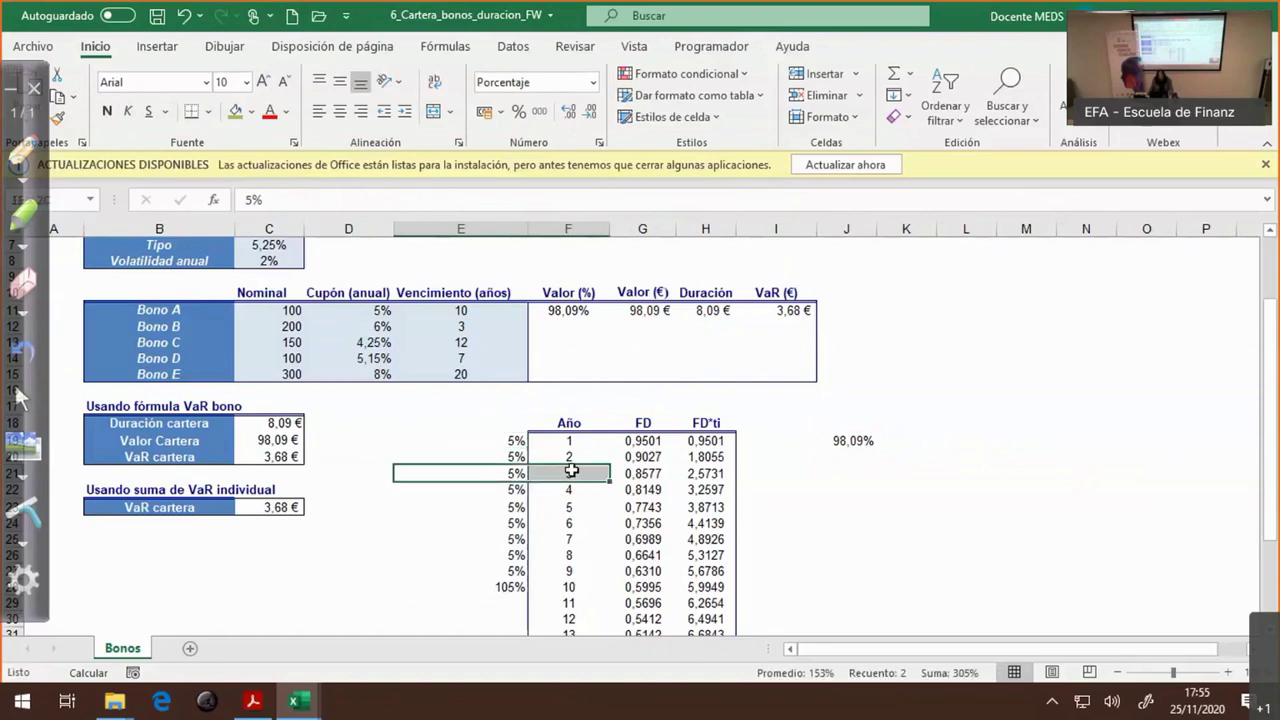
{"action": "left_click_drag", "start_coordinate": [500, 441], "coordinate": [498, 588]}
{"action": "key", "text": "BackSpace"}
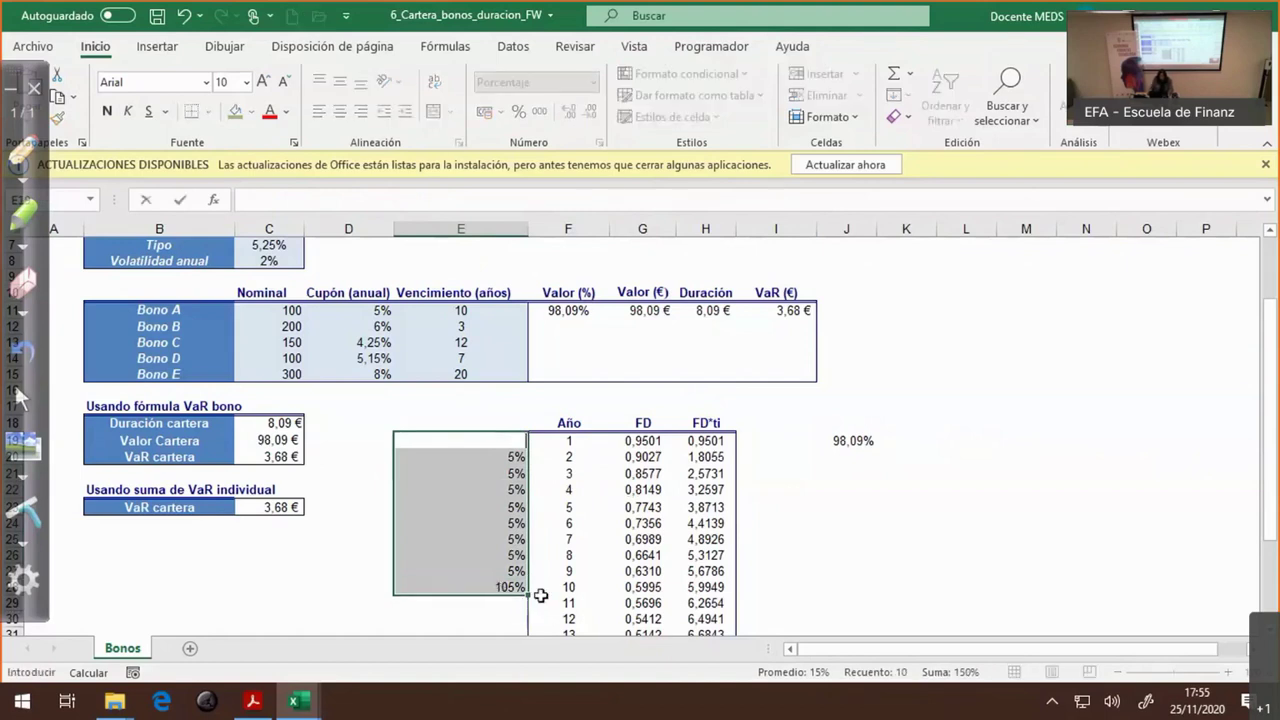
{"action": "key", "text": "Escape"}
{"action": "key", "text": "Delete"}
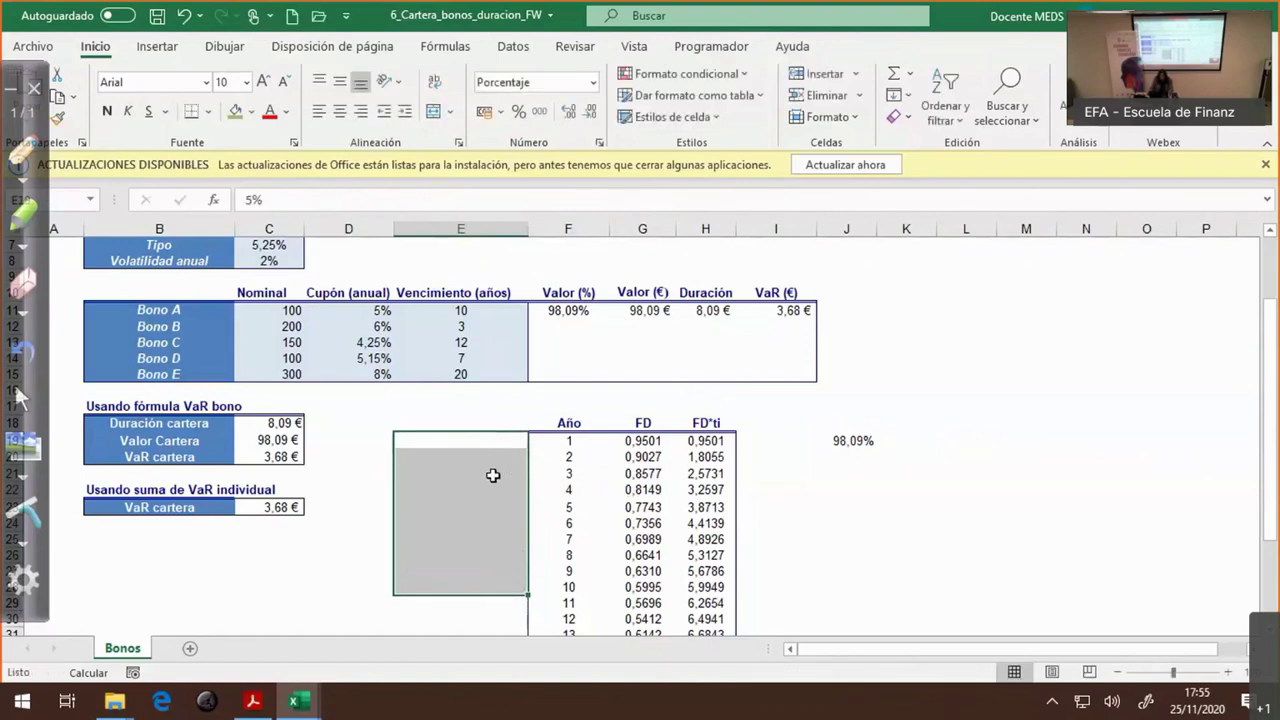
- Enter Bono B's 6% coupon beside year 1 in E19 and fill it down to year 3 in E21
{"action": "left_click", "coordinate": [508, 439]}
{"action": "type", "text": "6%"}
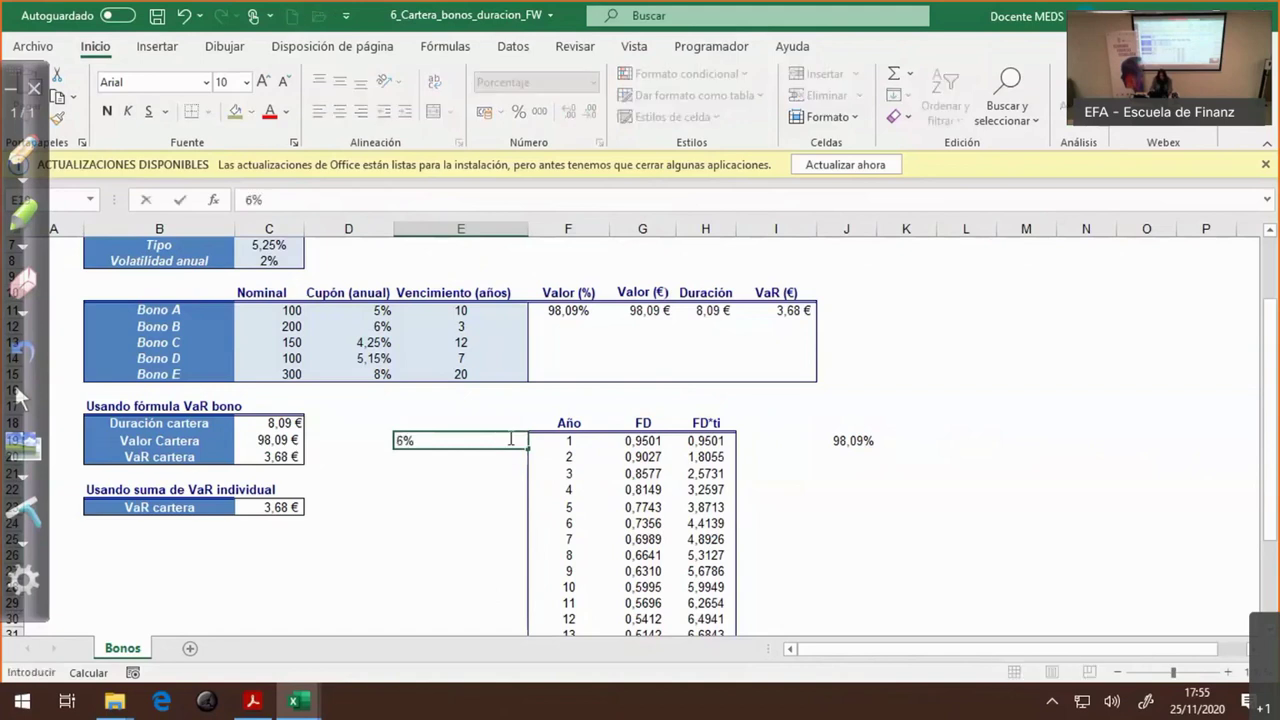
{"action": "key", "text": "Return"}
{"action": "double_click", "coordinate": [510, 439]}
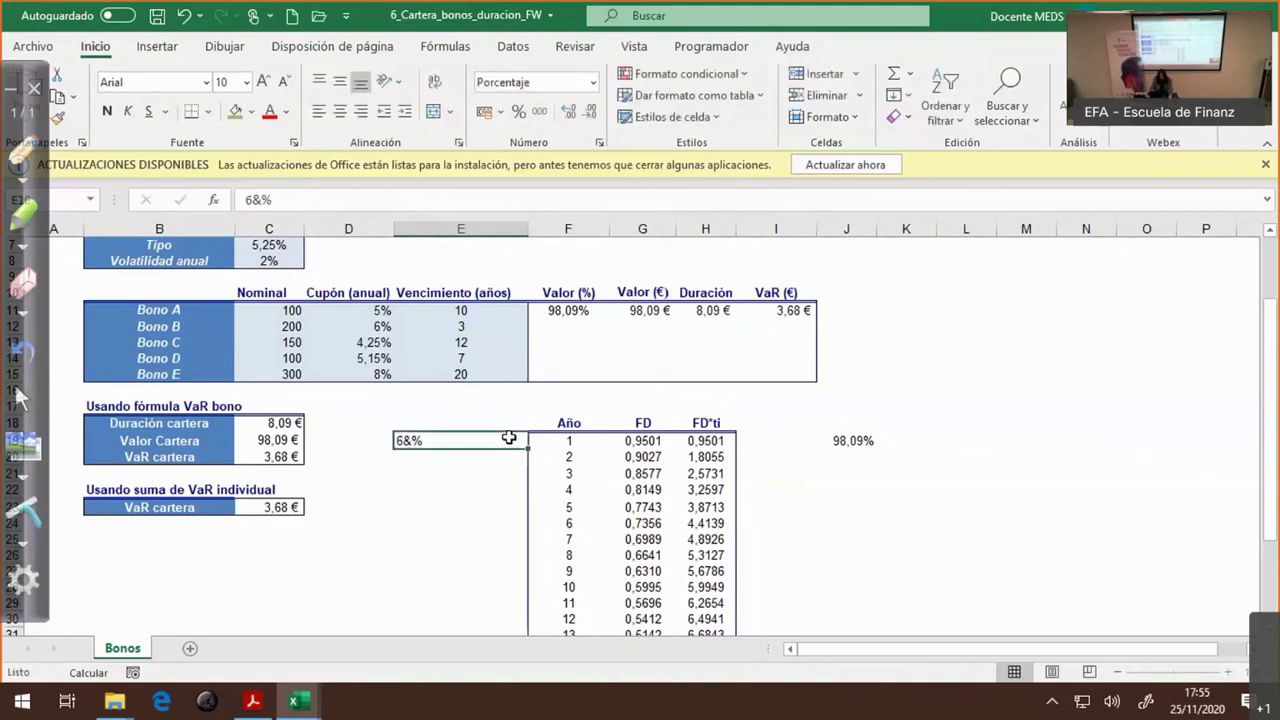
{"action": "left_click", "coordinate": [510, 439]}
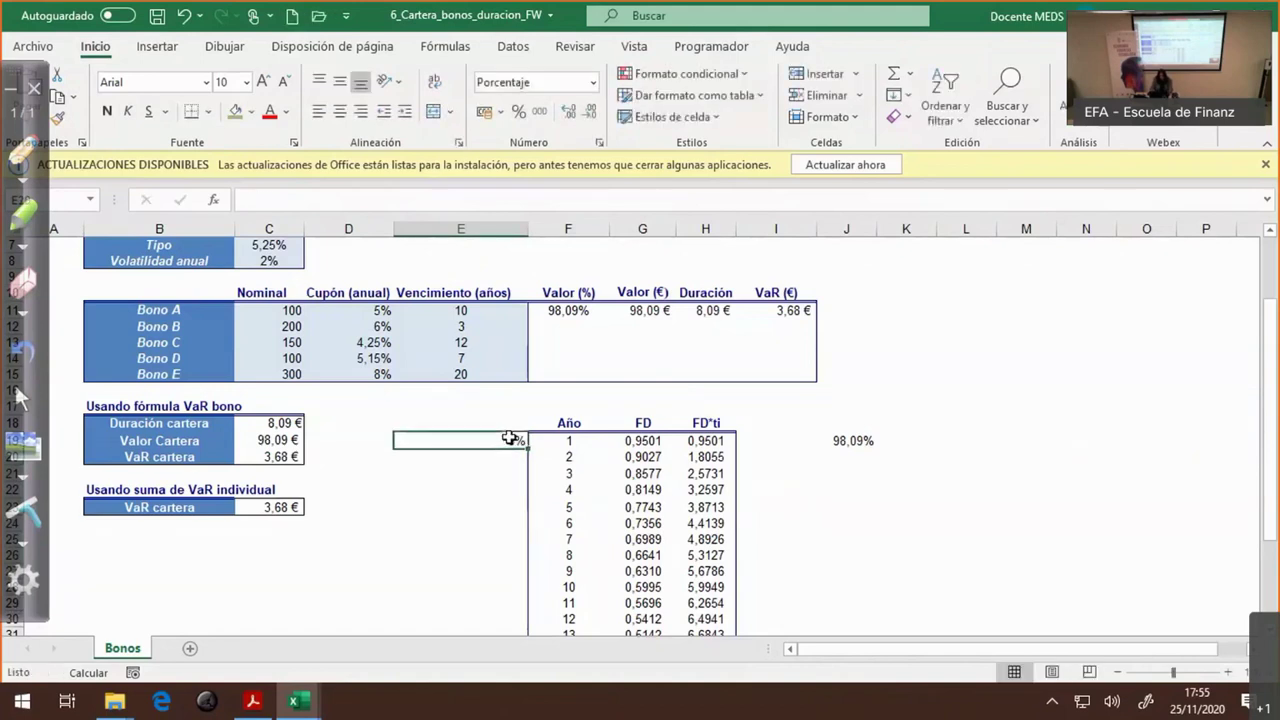
{"action": "key", "text": "shift+Down"}
{"action": "key", "text": "shift+Down"}
{"action": "key", "text": "F2"}
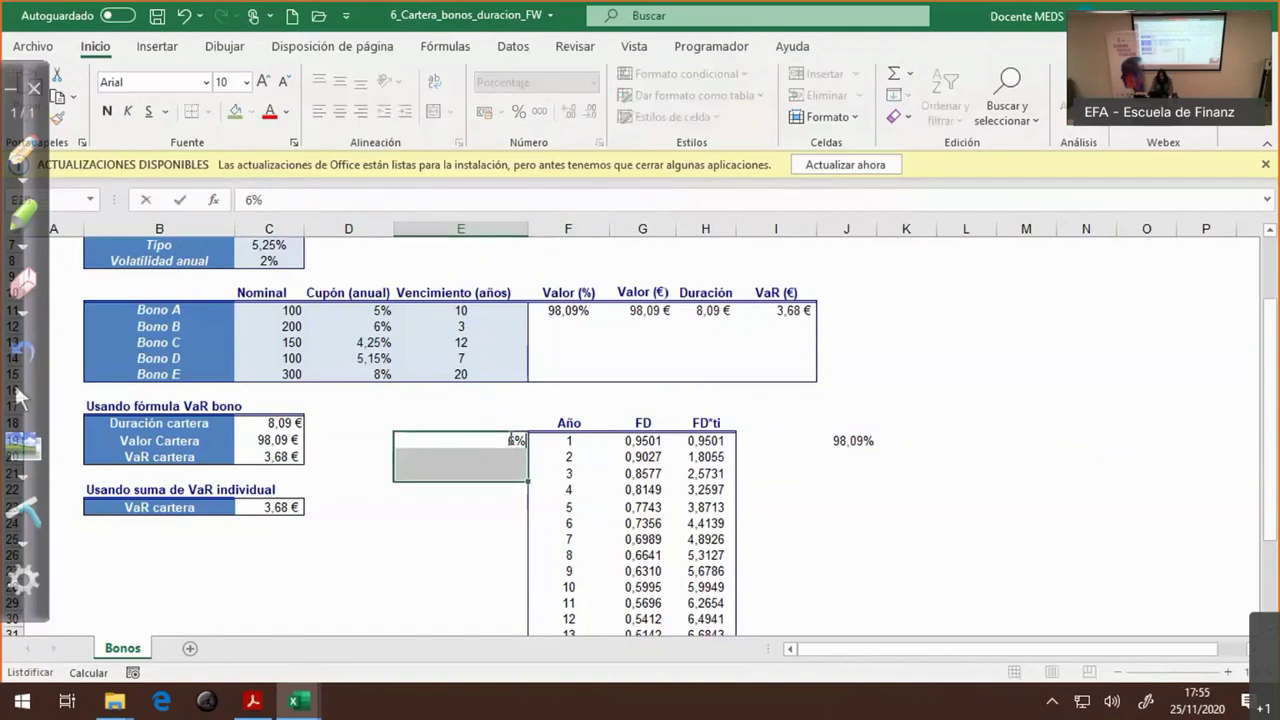
{"action": "key", "text": "ctrl+Return"}
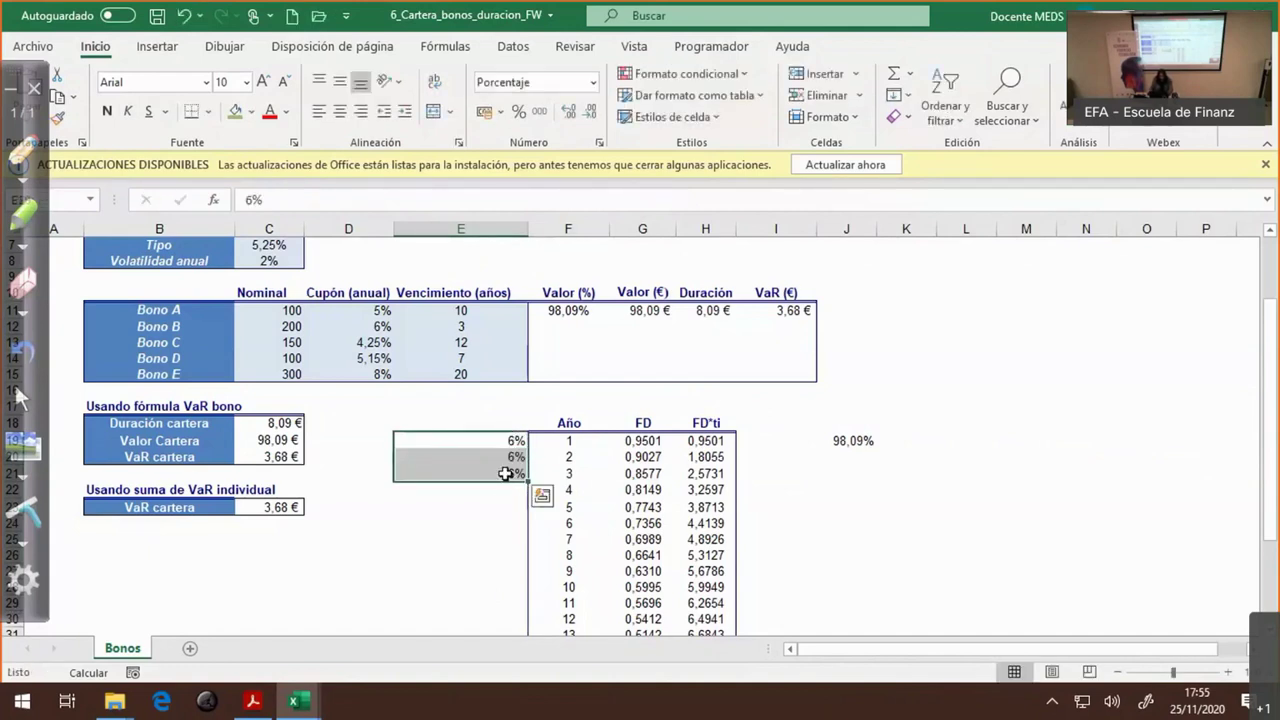
- Change the year 3 cash flow in E21 to 106% to include the principal repayment
{"action": "key", "text": "Down"}
{"action": "key", "text": "Down"}
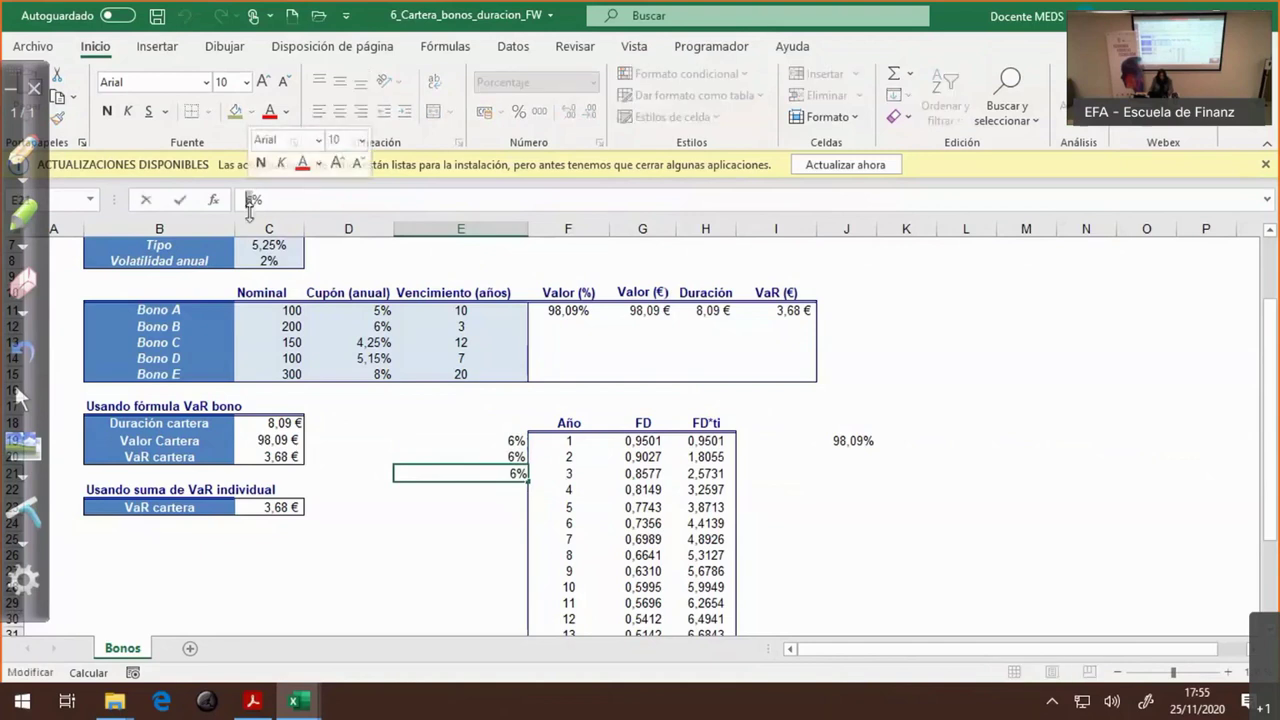
{"action": "left_click", "coordinate": [247, 200]}
{"action": "type", "text": "10"}
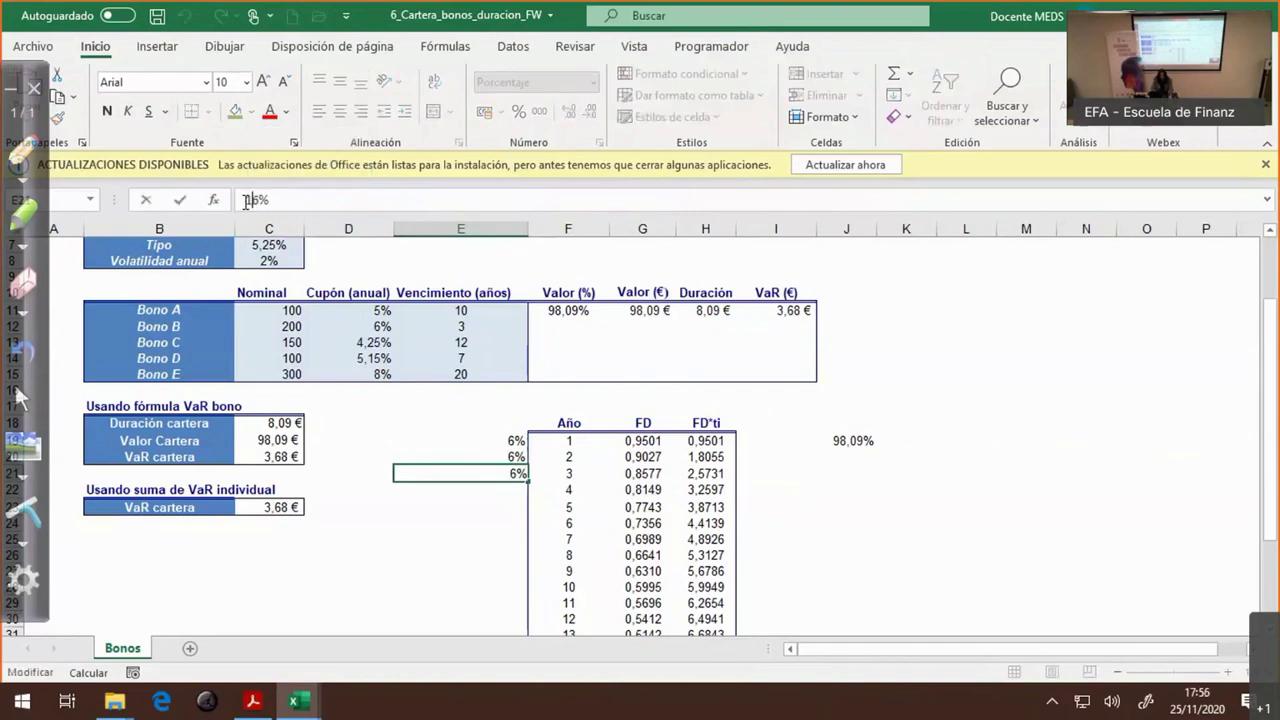
{"action": "key", "text": "Return"}
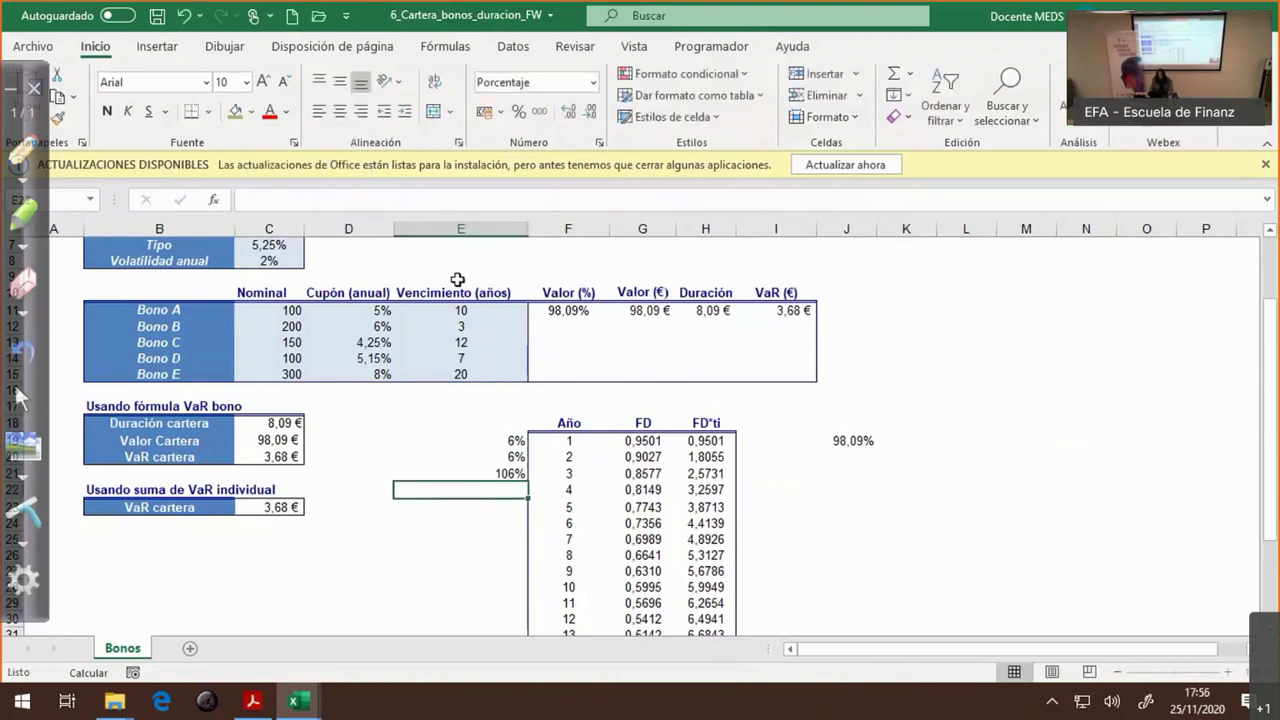
- Check which cash flow and discount factor ranges the SUMAPRODUCTO formula in J19 uses for Bono B
{"action": "left_click", "coordinate": [853, 441]}
{"action": "double_click", "coordinate": [853, 441]}
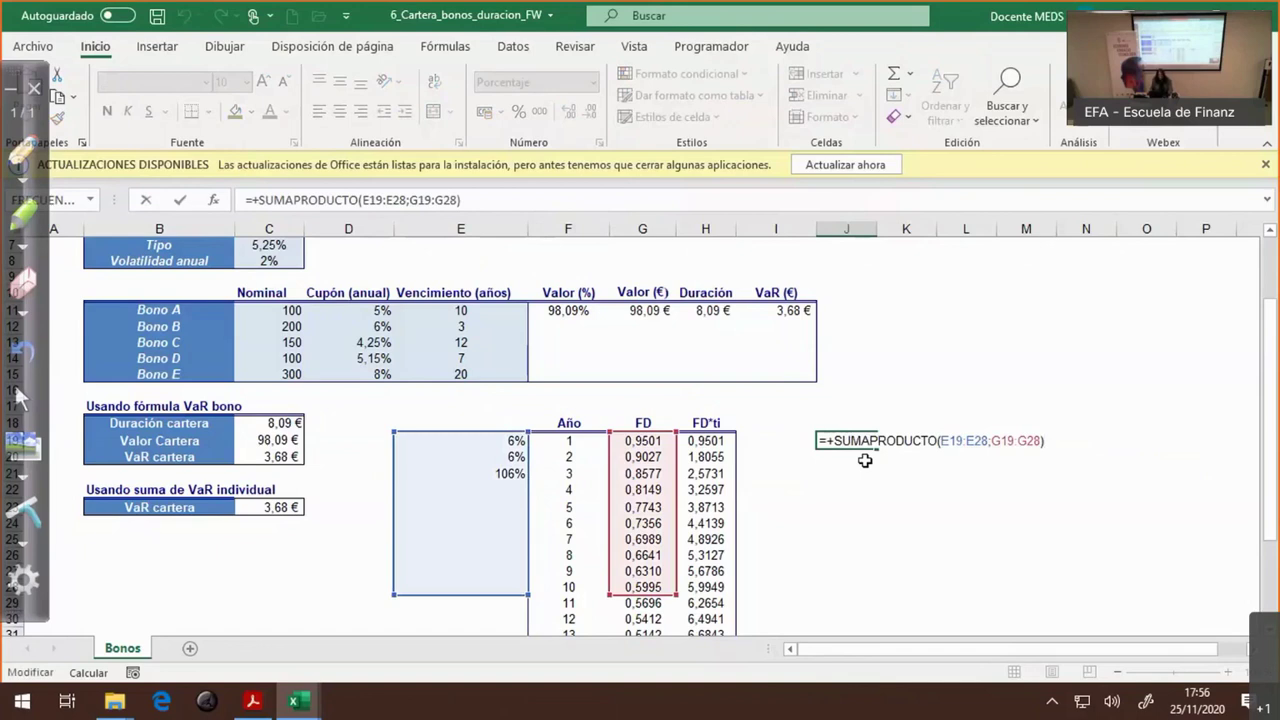
{"action": "key", "text": "Escape"}
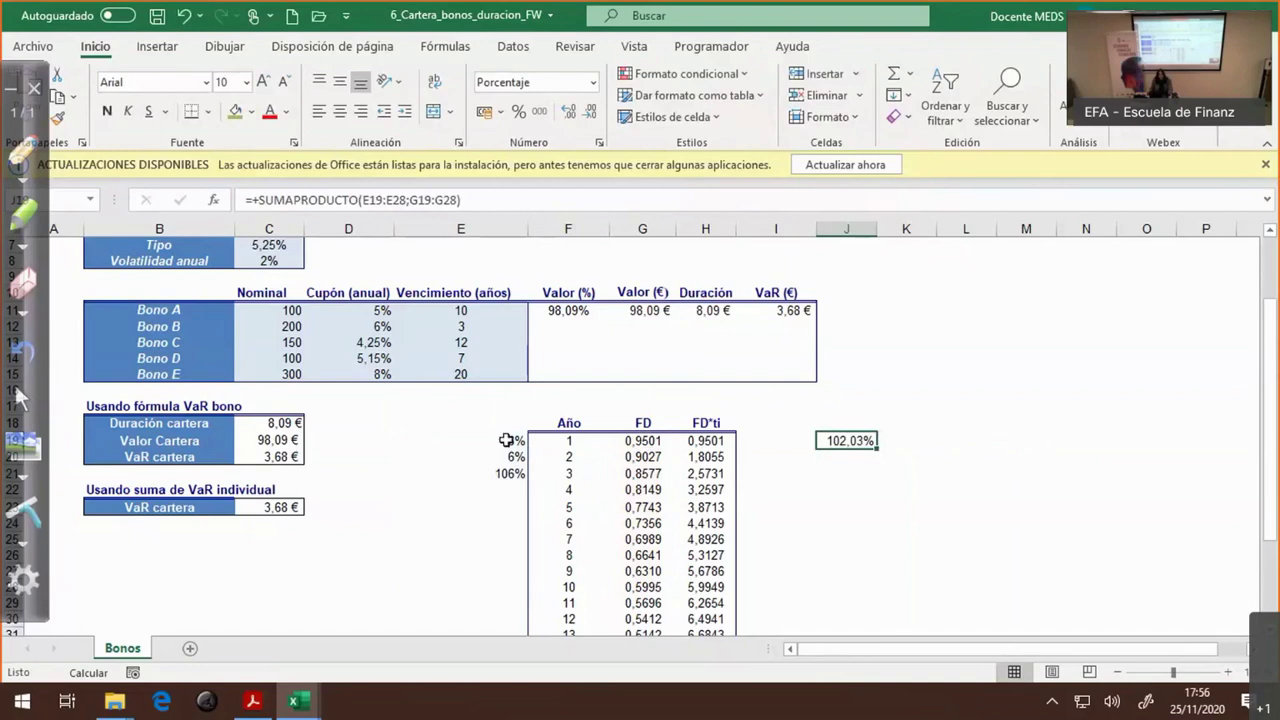
- Relate Bono A's Valor (%) formula in F11 to the discount factors in G19:G28, the maturity in E11 and the manual coupons
{"action": "left_click", "coordinate": [568, 438]}
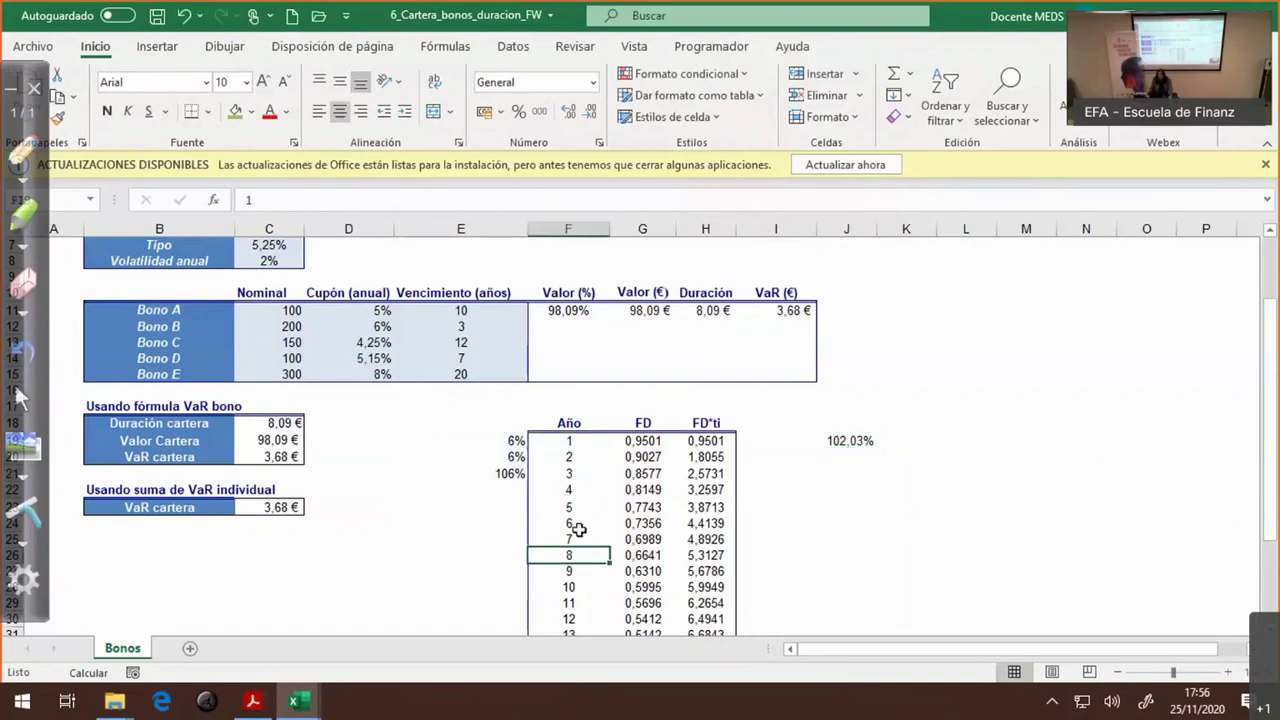
{"action": "left_click", "coordinate": [570, 312]}
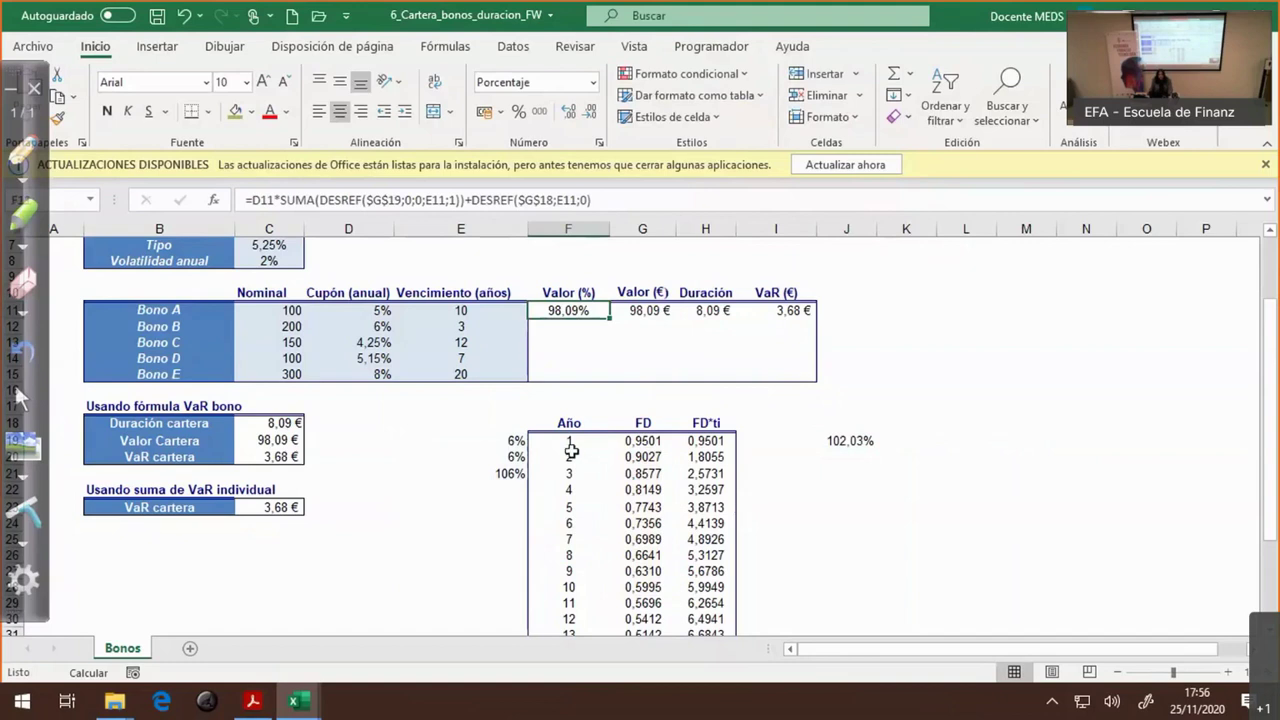
{"action": "left_click_drag", "start_coordinate": [632, 441], "coordinate": [640, 603]}
{"action": "left_click_drag", "start_coordinate": [641, 440], "coordinate": [641, 590]}
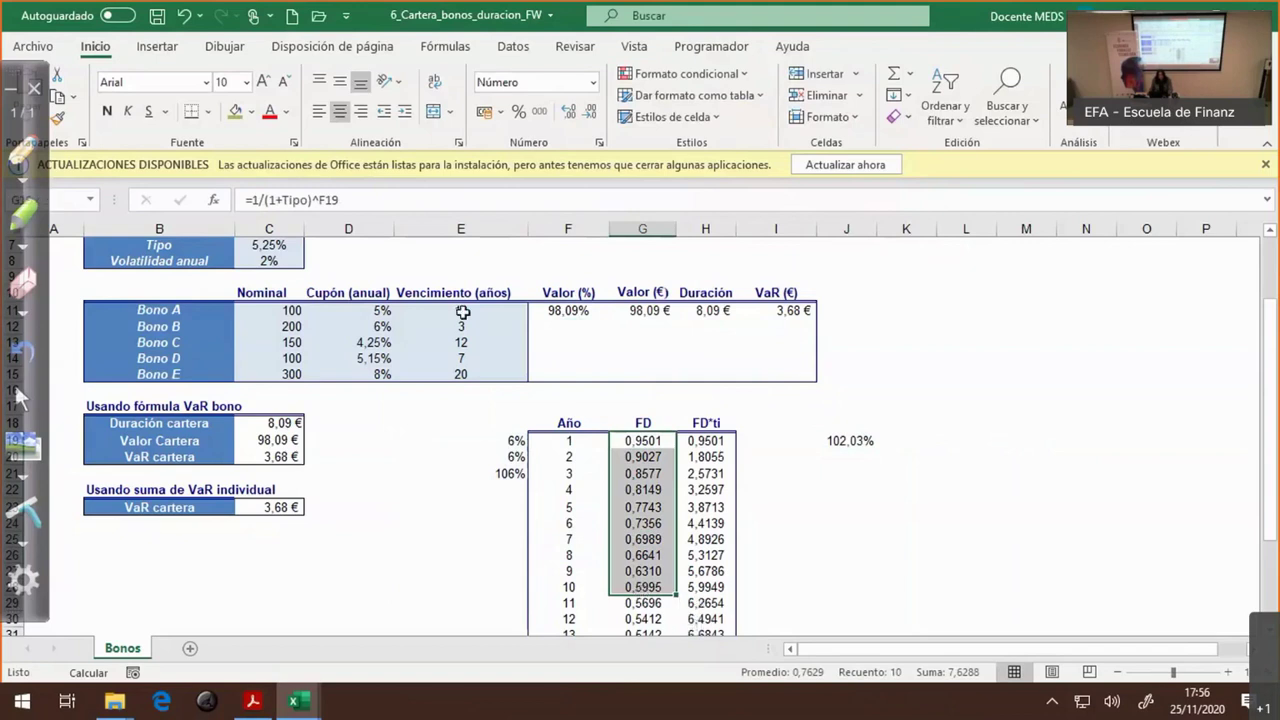
{"action": "left_click", "coordinate": [496, 313]}
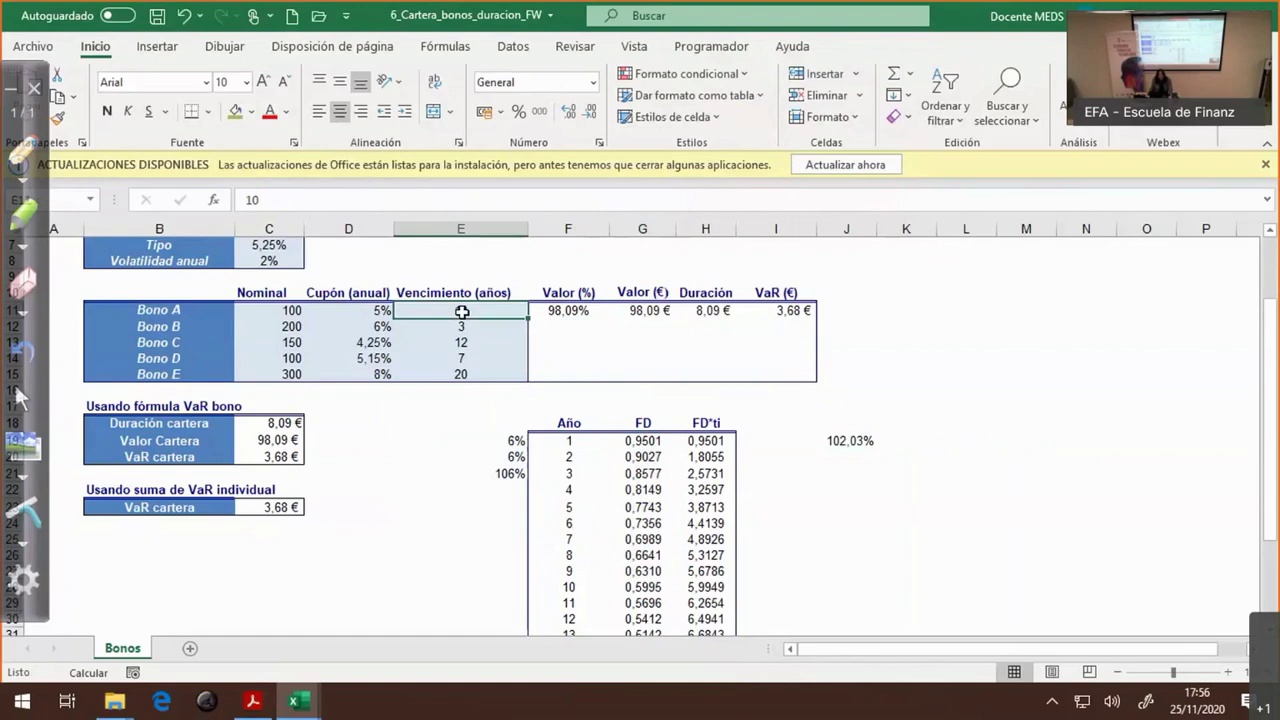
{"action": "left_click", "coordinate": [510, 443]}
{"action": "left_click", "coordinate": [510, 458]}
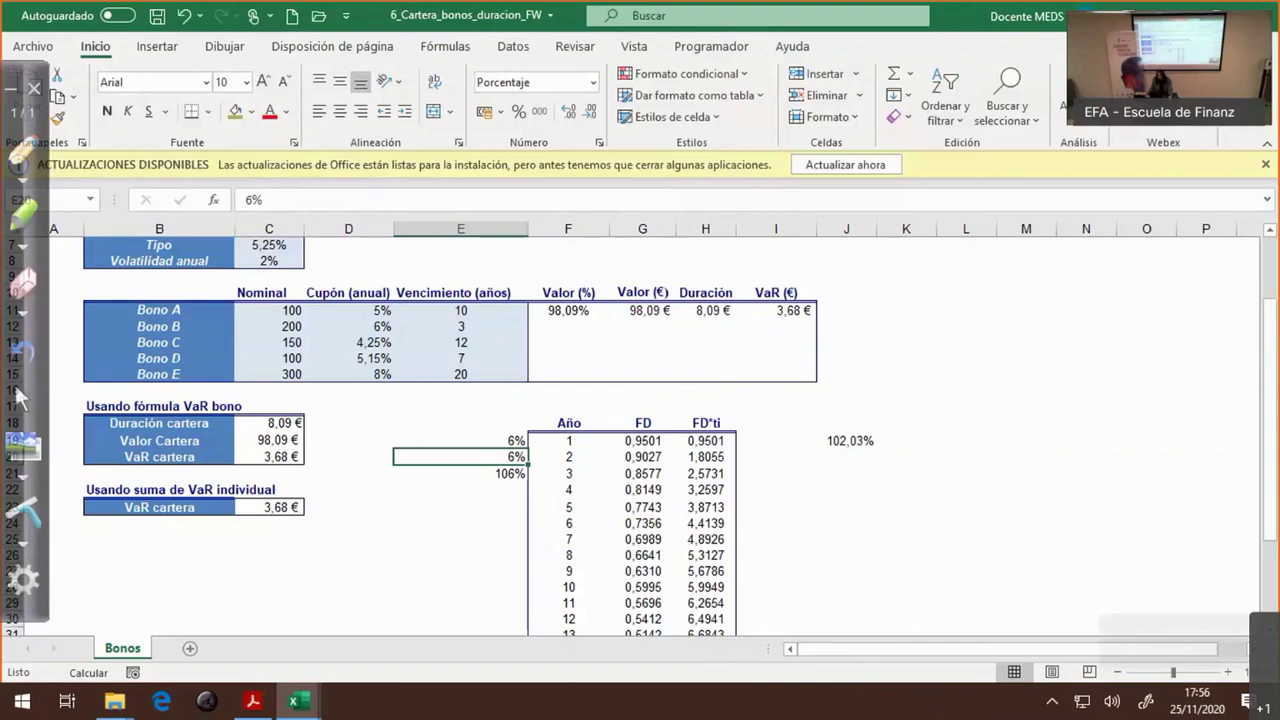
- Switch to the whiteboard, write "Cupon Σ FDj + FDvcto" in green under the V0 = f(Curva) formula and box it
{"action": "left_click", "coordinate": [22, 447]}
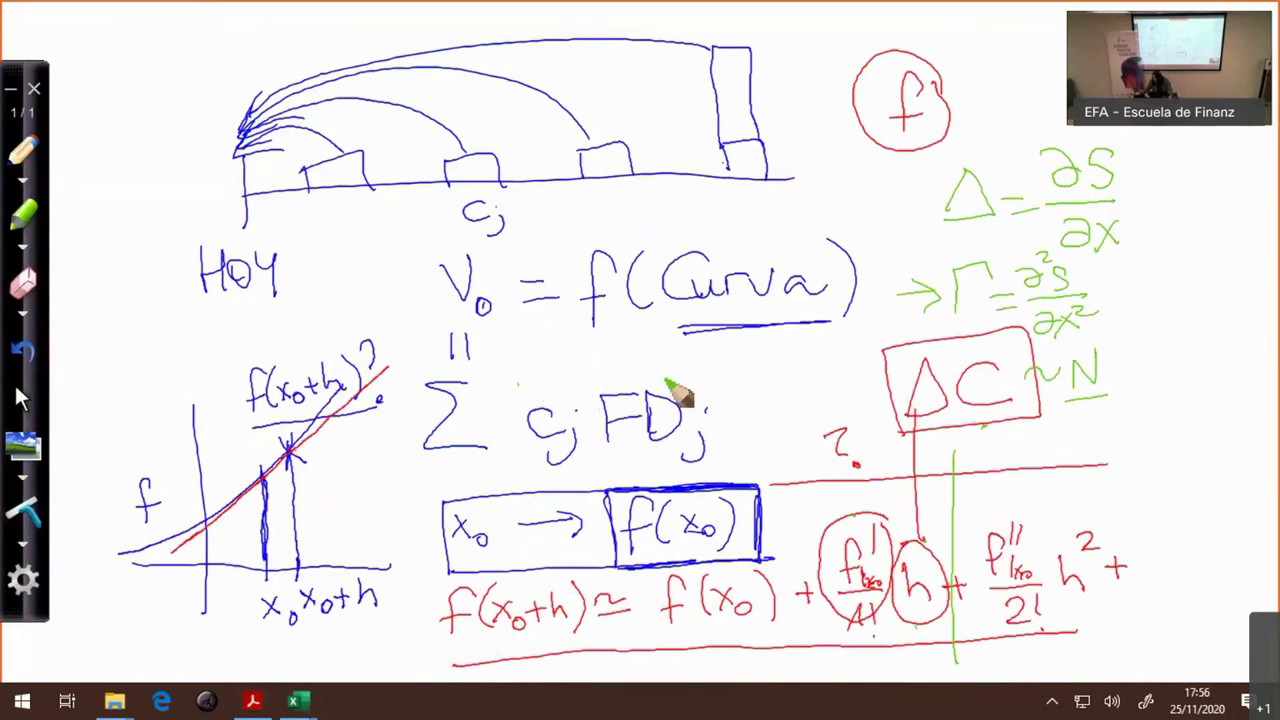
{"action": "left_click_drag", "start_coordinate": [669, 373], "coordinate": [698, 372]}
{"action": "left_click_drag", "start_coordinate": [671, 382], "coordinate": [700, 381]}
{"action": "mouse_move", "coordinate": [574, 347]}
{"action": "left_mouse_down"}
{"action": "mouse_move", "coordinate": [750, 353]}
{"action": "mouse_move", "coordinate": [740, 362]}
{"action": "left_mouse_up"}
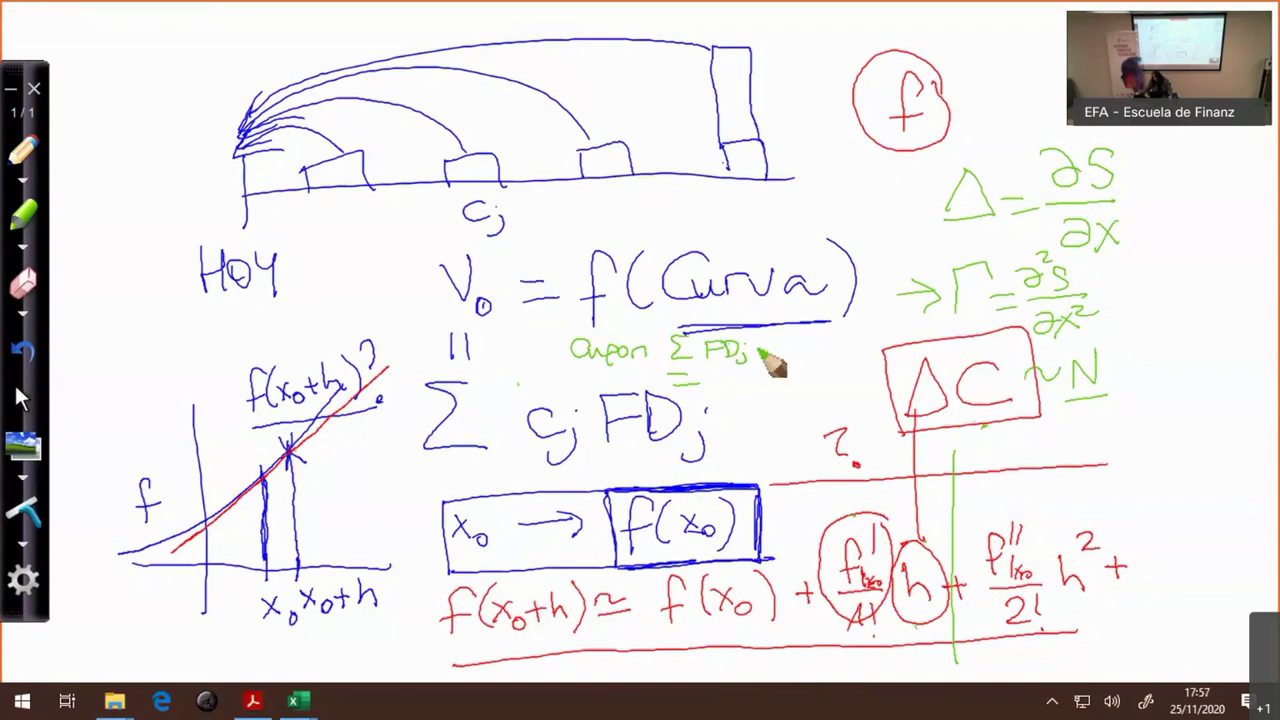
{"action": "left_click_drag", "start_coordinate": [762, 352], "coordinate": [777, 352]}
{"action": "mouse_move", "coordinate": [769, 345]}
{"action": "left_mouse_down"}
{"action": "mouse_move", "coordinate": [769, 359]}
{"action": "mouse_move", "coordinate": [811, 345]}
{"action": "mouse_move", "coordinate": [820, 358]}
{"action": "mouse_move", "coordinate": [857, 355]}
{"action": "left_mouse_up"}
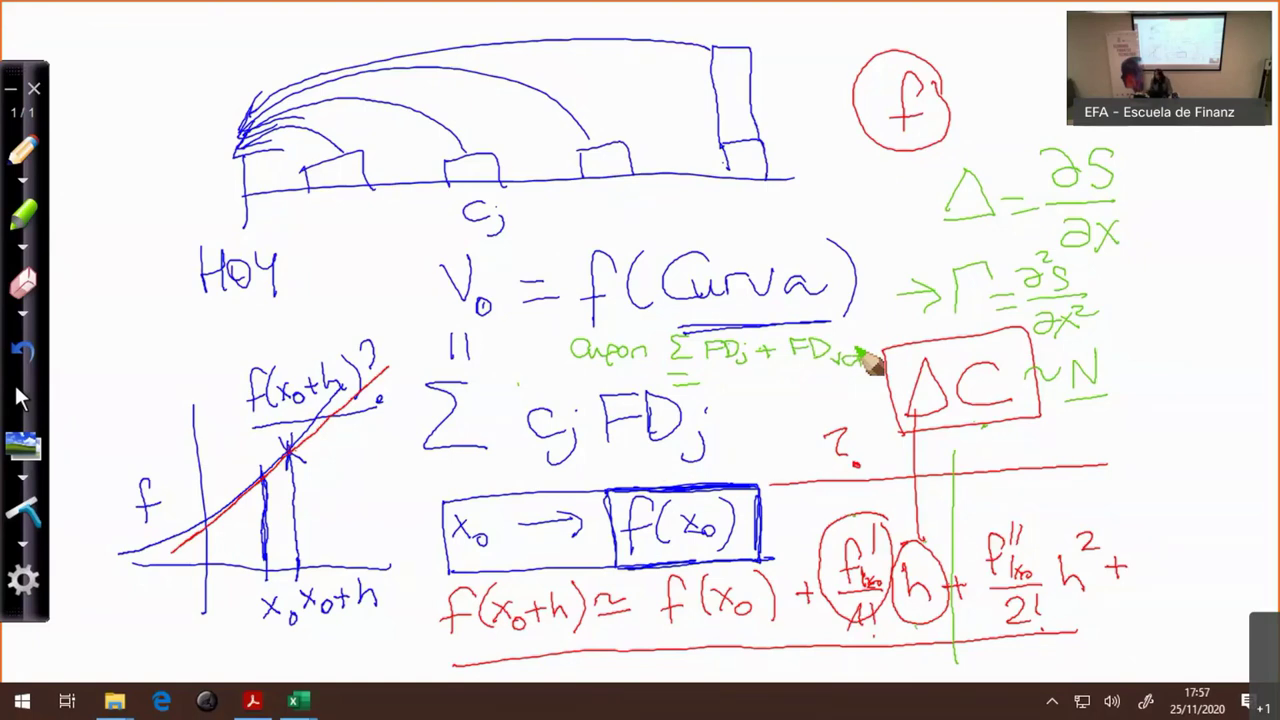
{"action": "mouse_move", "coordinate": [552, 332]}
{"action": "left_mouse_down"}
{"action": "mouse_move", "coordinate": [650, 384]}
{"action": "mouse_move", "coordinate": [868, 362]}
{"action": "mouse_move", "coordinate": [866, 334]}
{"action": "mouse_move", "coordinate": [628, 338]}
{"action": "mouse_move", "coordinate": [547, 325]}
{"action": "left_mouse_up"}
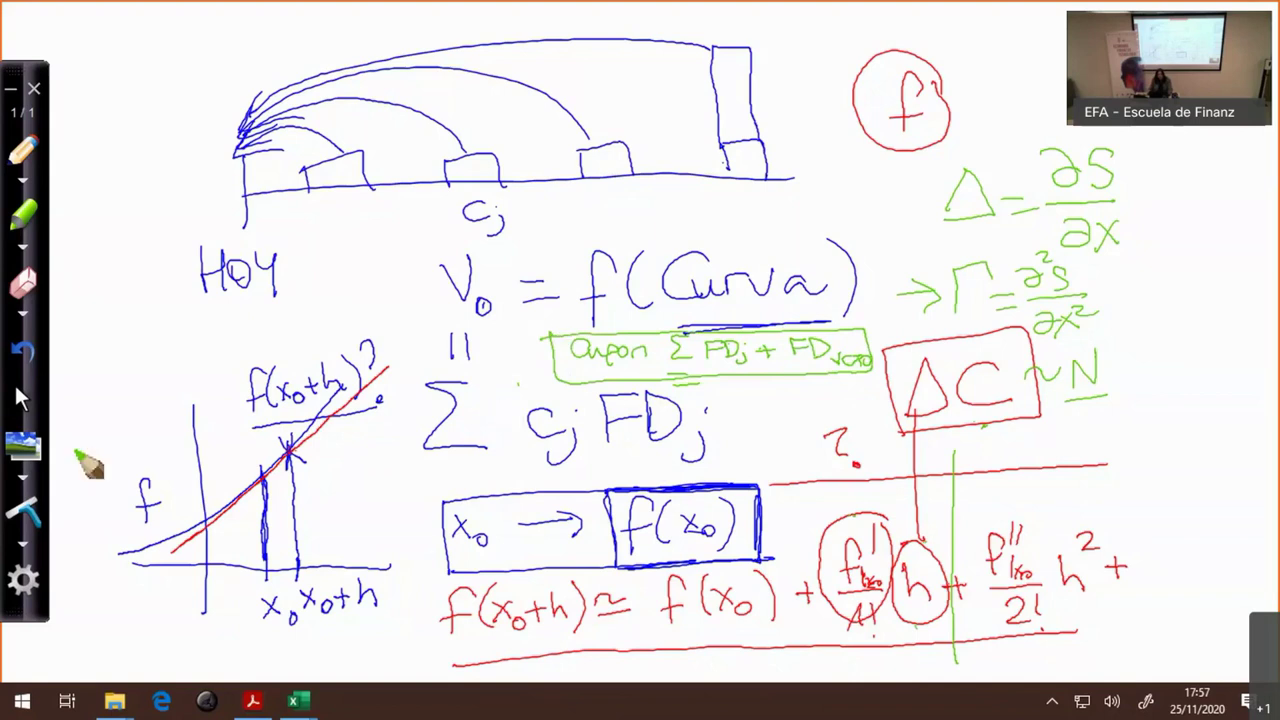
- Return to the bond workbook and review the manual SUMAPRODUCTO valuation in J19
{"action": "left_click", "coordinate": [22, 445]}
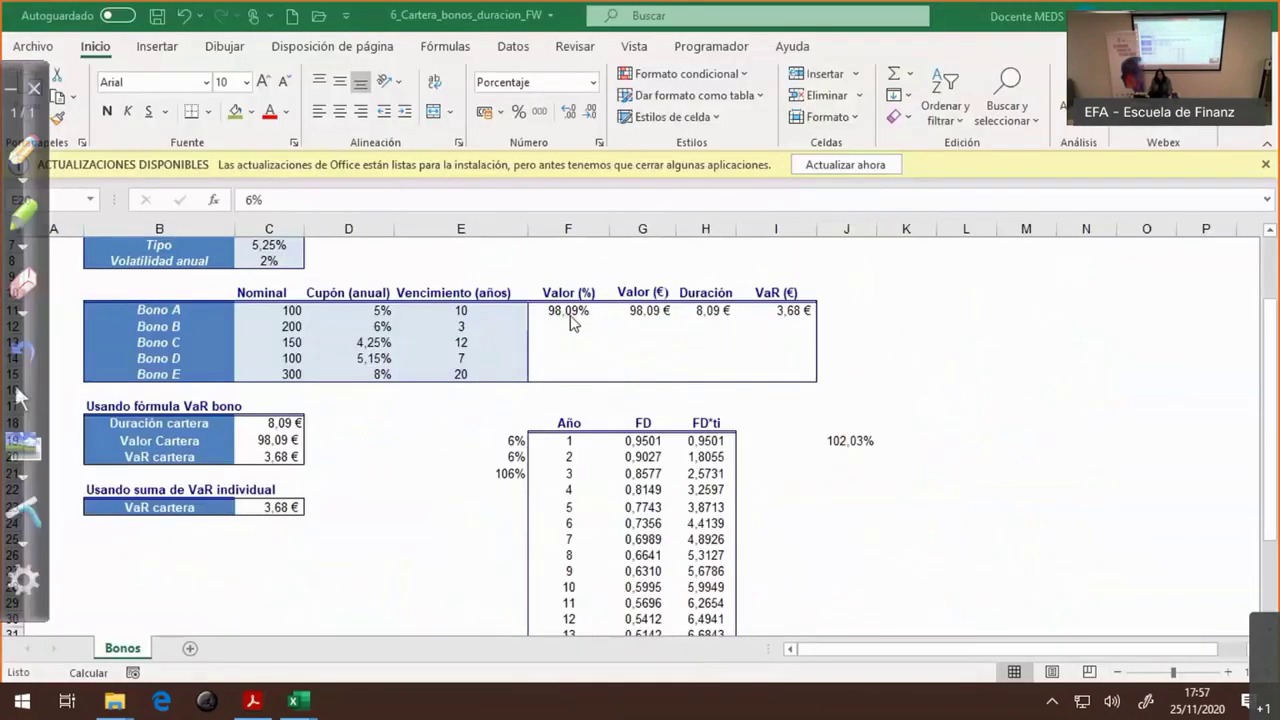
{"action": "left_click", "coordinate": [855, 442]}
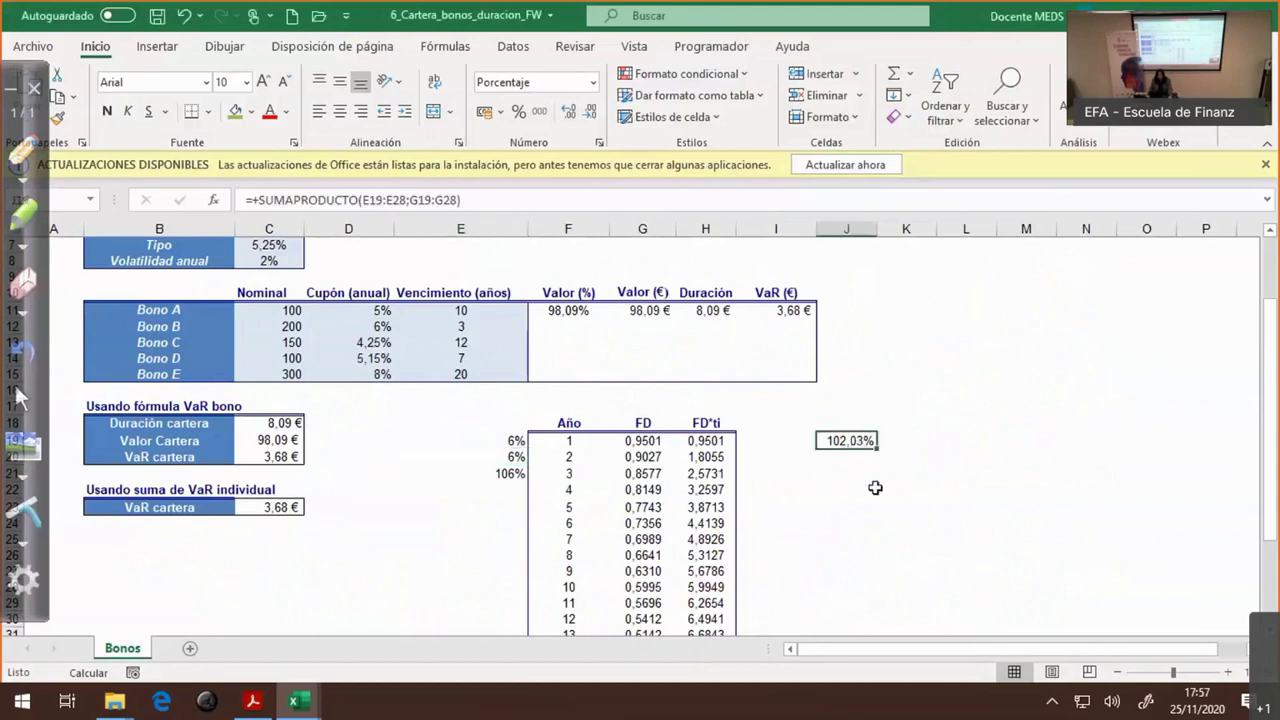
{"action": "key", "text": "F2"}
{"action": "key", "text": "Escape"}
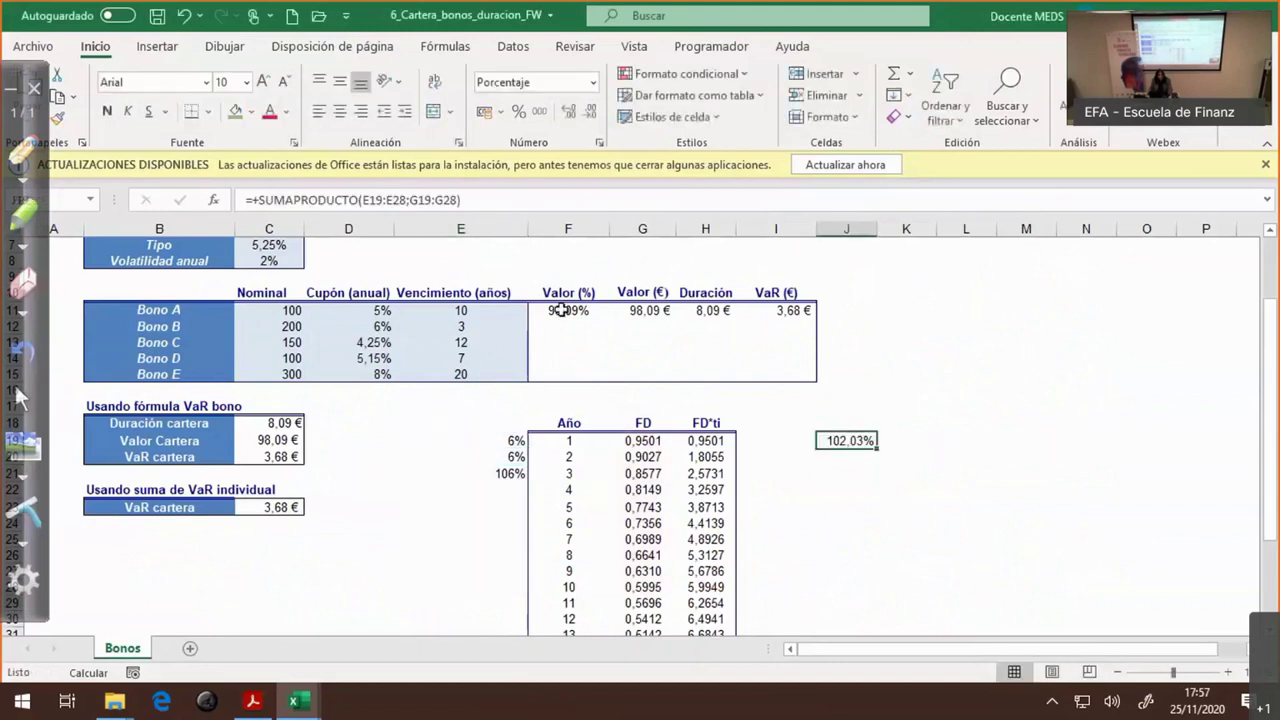
- Fill Bono A's Valor (%) formula from F11 down through Bono E in F15
{"action": "left_click", "coordinate": [567, 311]}
{"action": "left_click", "coordinate": [591, 330], "text": "shift"}
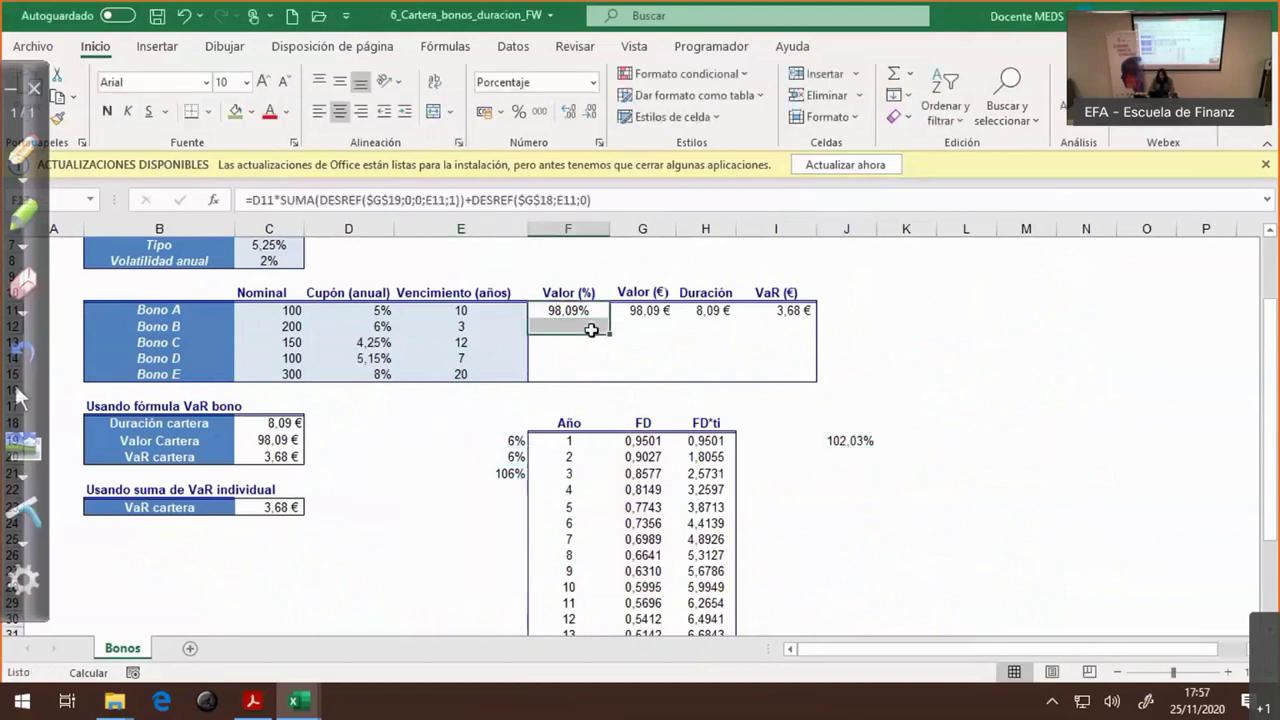
{"action": "key", "text": "shift+Down"}
{"action": "key", "text": "shift+Down"}
{"action": "key", "text": "shift+Down"}
{"action": "key", "text": "ctrl+j"}
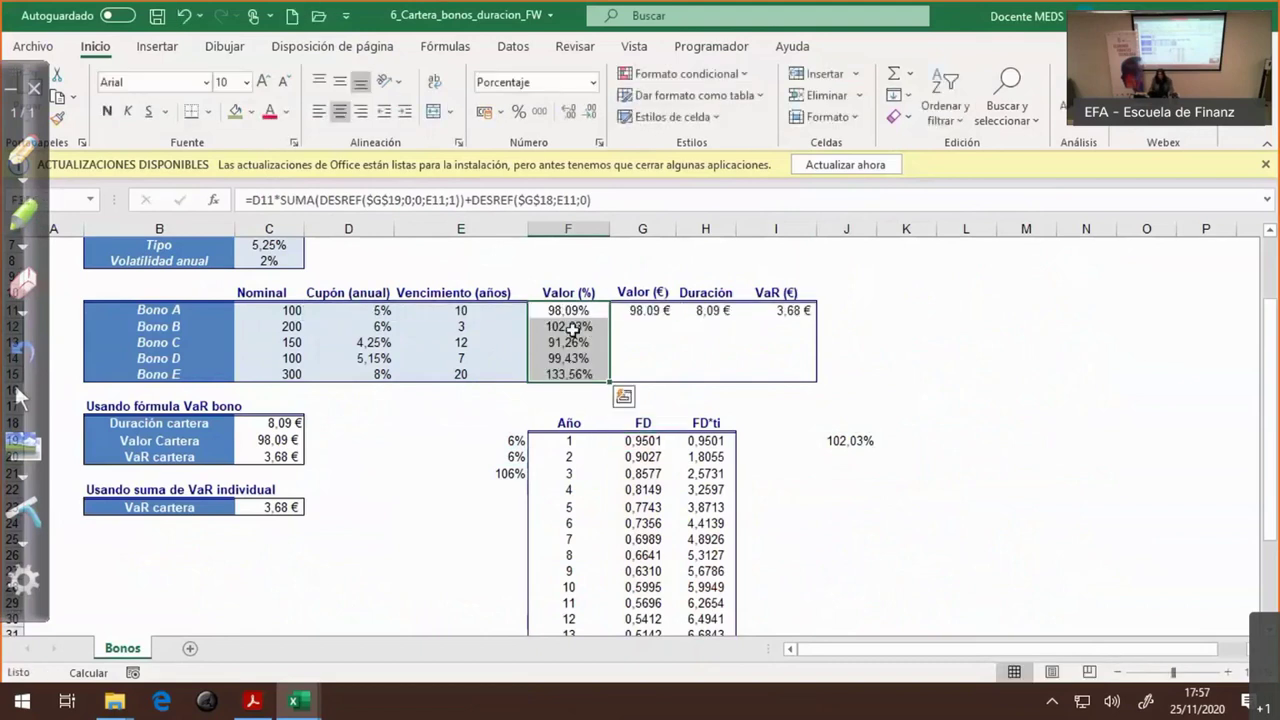
- Compare Bono B's Valor (%) formula in F12 with the manual SUMAPRODUCTO valuation in J19
{"action": "left_click", "coordinate": [570, 327]}
{"action": "key", "text": "F2"}
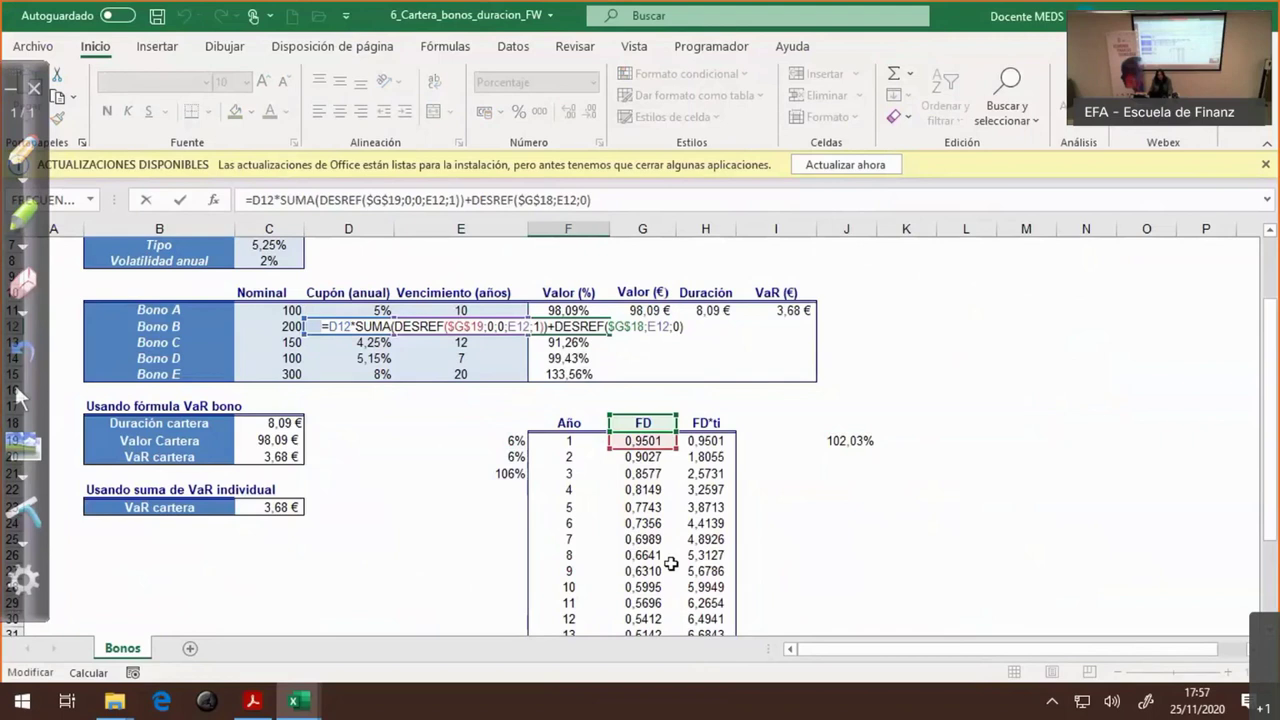
{"action": "key", "text": "ctrl+Return"}
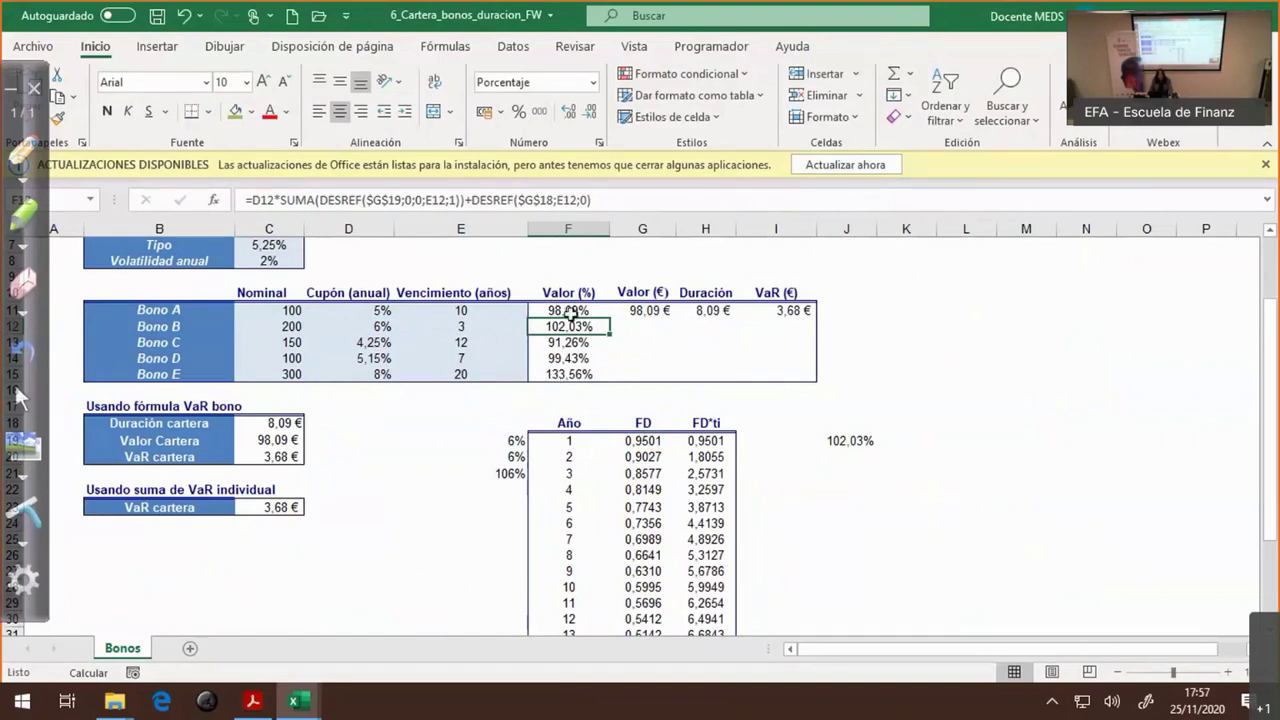
{"action": "double_click", "coordinate": [861, 441]}
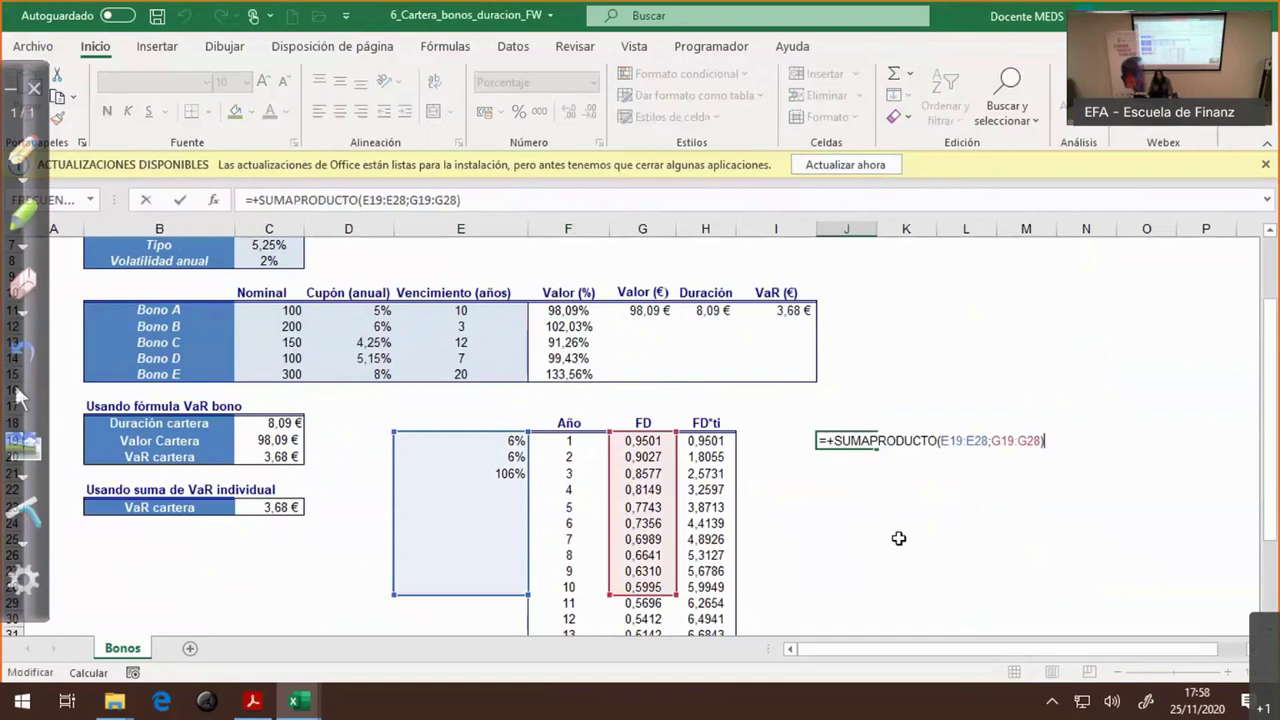
{"action": "key", "text": "Escape"}
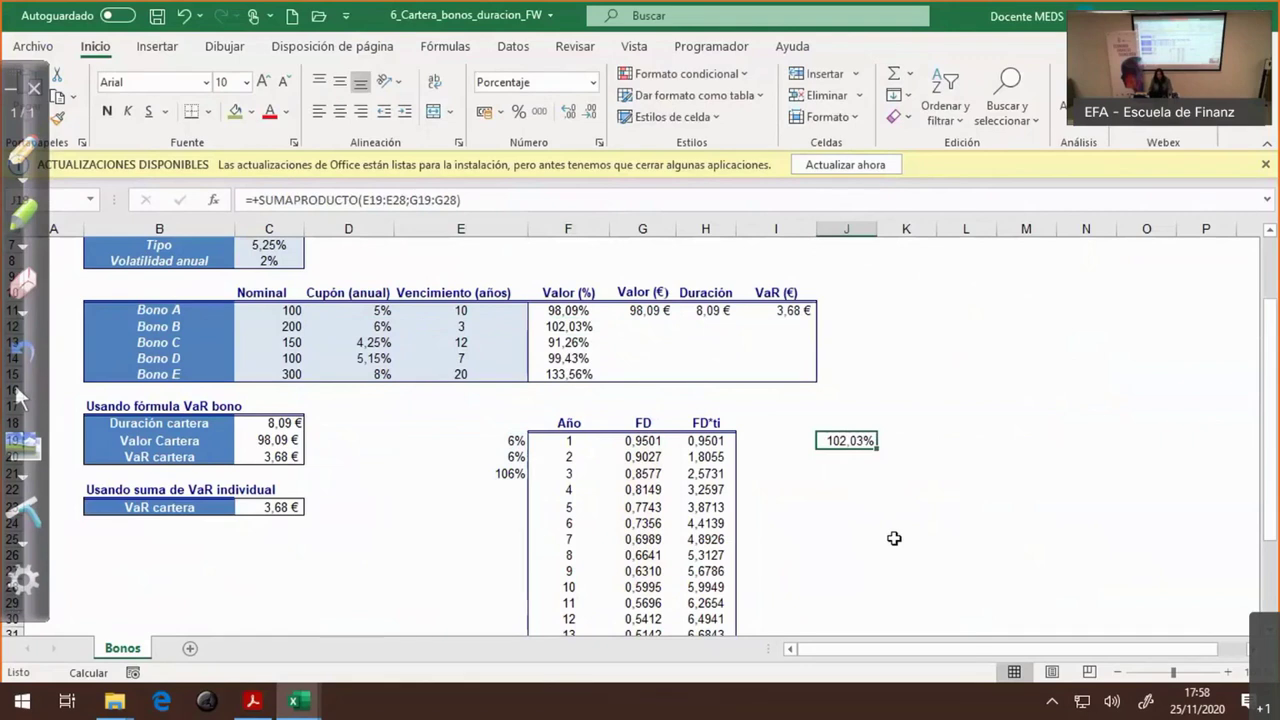
- Fill the Valor (€) formula =F11*C11 from G11 down through Bono E in G15
{"action": "left_click", "coordinate": [643, 312]}
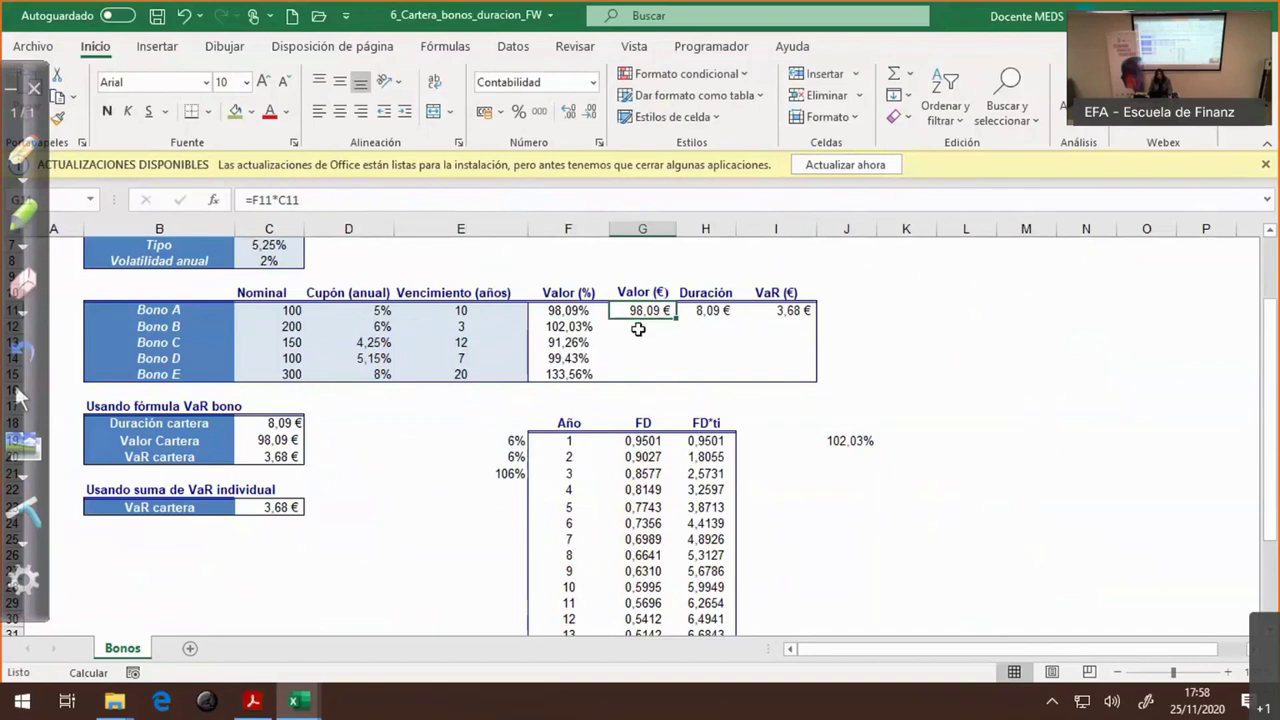
{"action": "key", "text": "shift+Down"}
{"action": "key", "text": "shift+Down"}
{"action": "key", "text": "shift+Down"}
{"action": "key", "text": "shift+Down"}
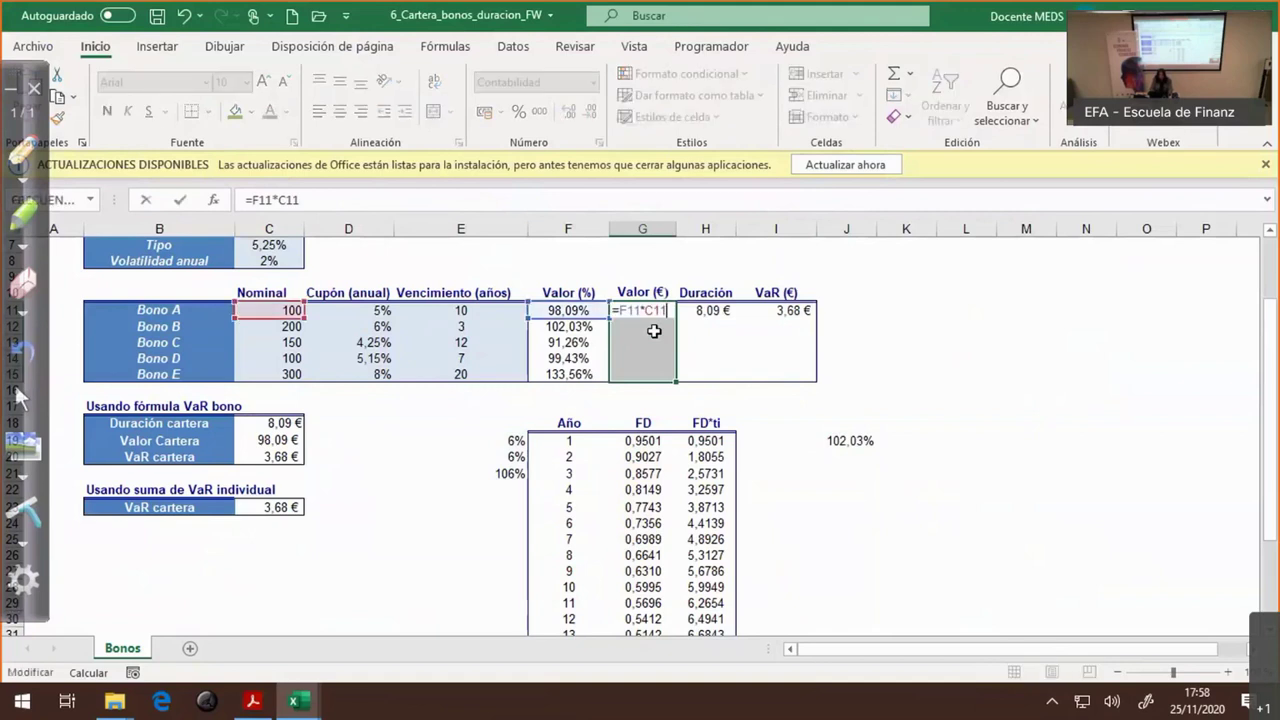
{"action": "key", "text": "ctrl+d"}
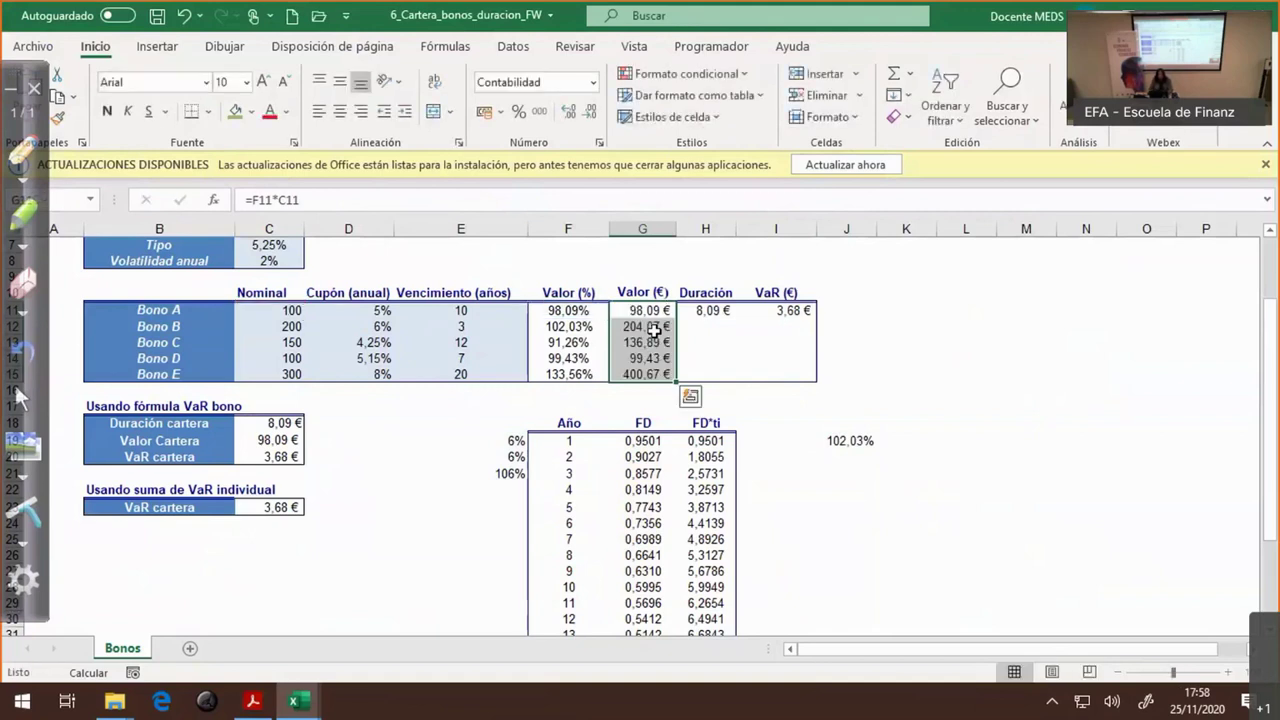
- Compare Bono A's Duración formula in H11 and the FD*ti factors in H19:H28 with the Duración definition on slide 55 of the Riesgo Mercado PDF
{"action": "left_click", "coordinate": [708, 312]}
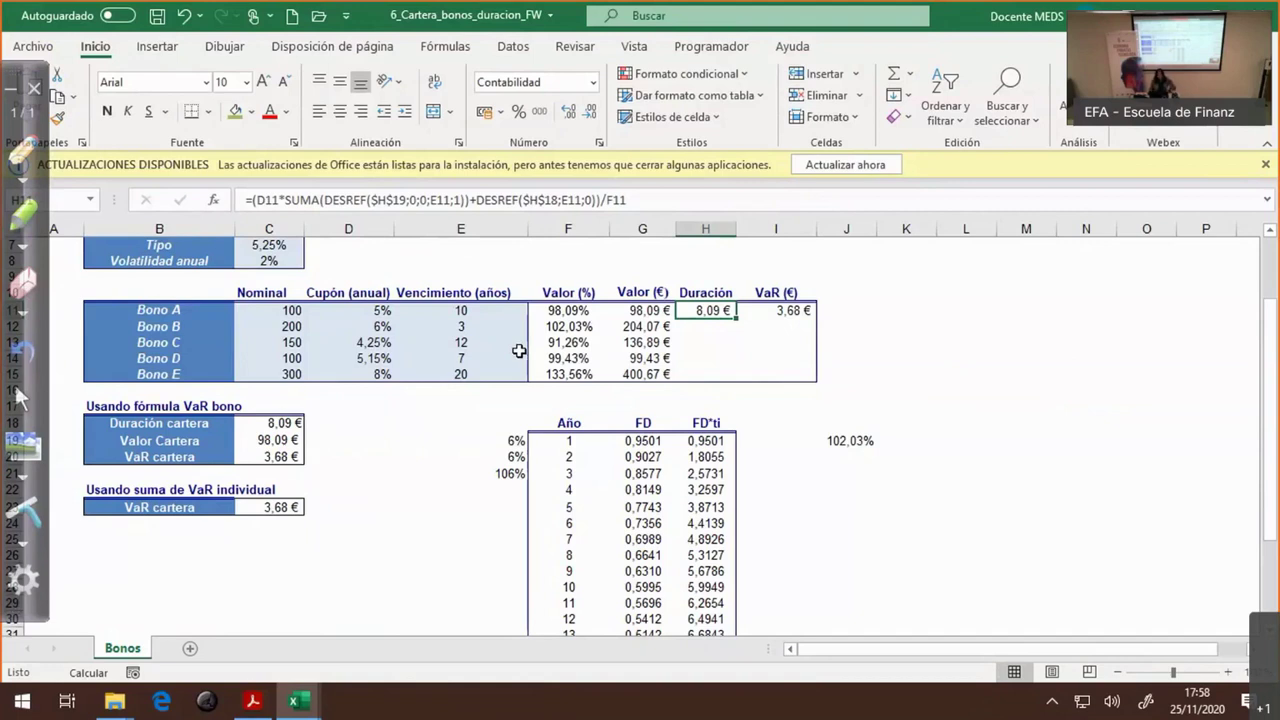
{"action": "key", "text": "alt+Tab"}
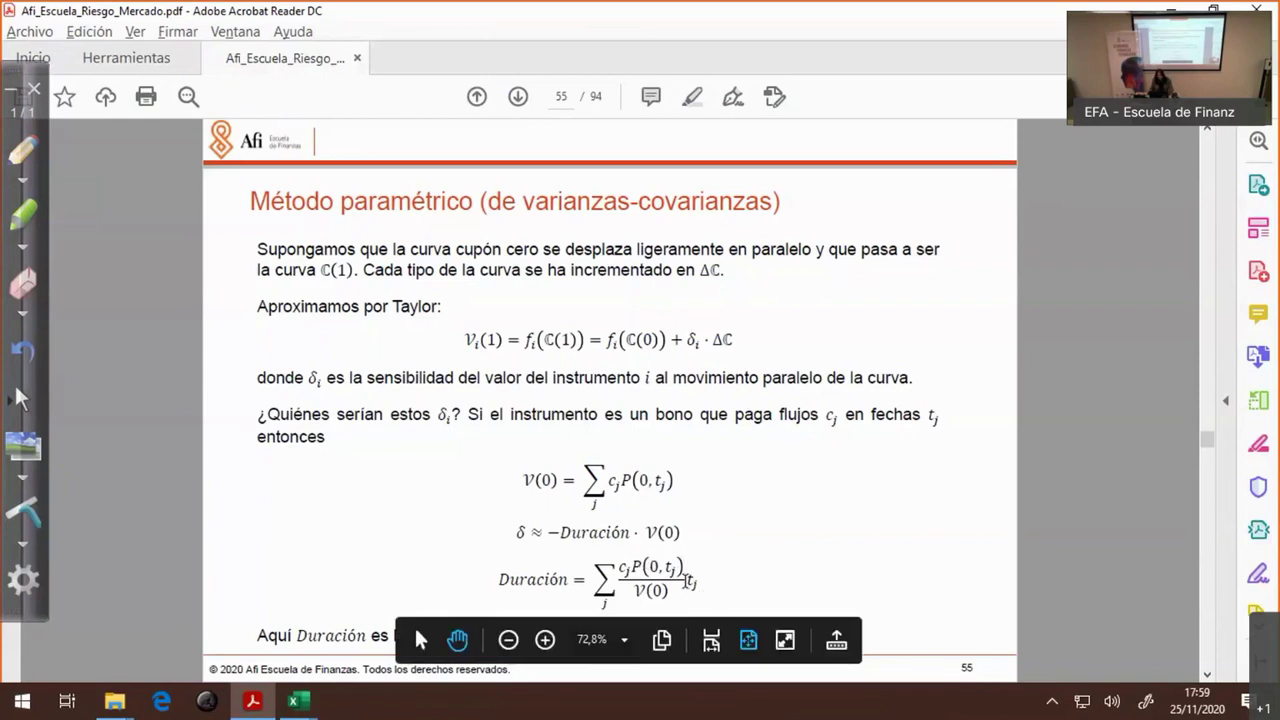
{"action": "key", "text": "alt+Tab"}
{"action": "left_click_drag", "start_coordinate": [706, 440], "coordinate": [706, 593]}
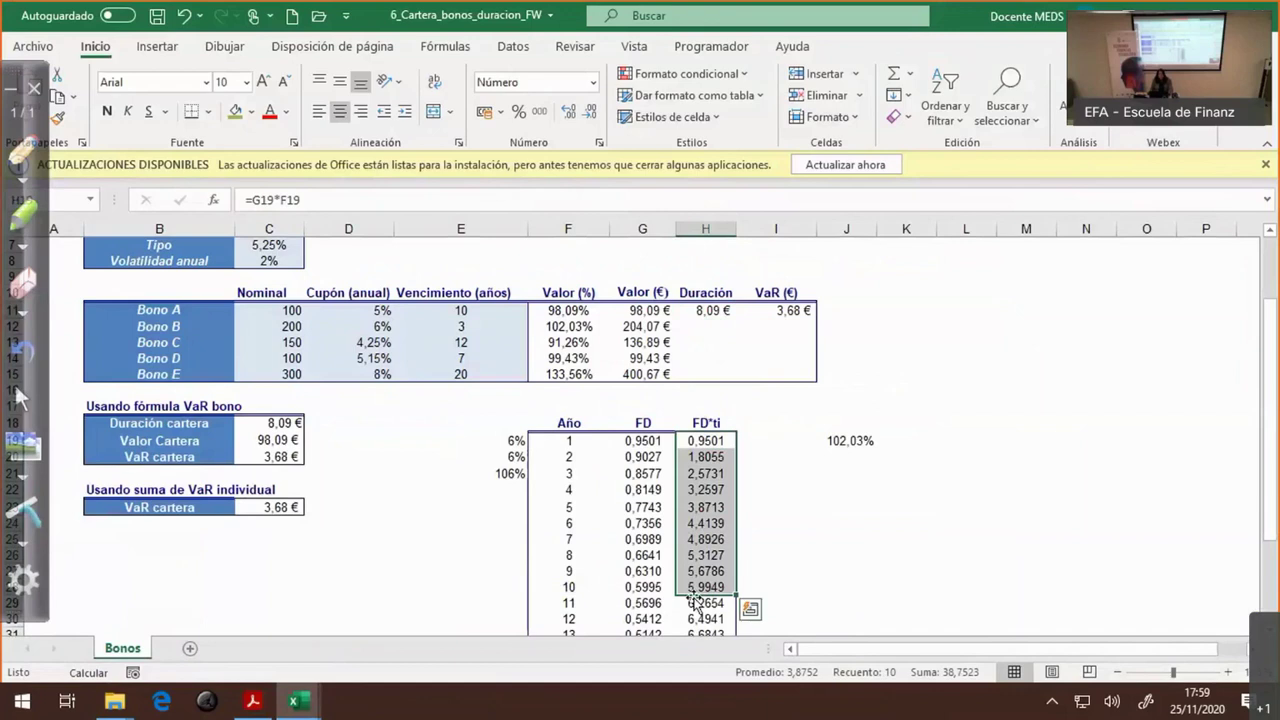
{"action": "key", "text": "alt+Tab"}
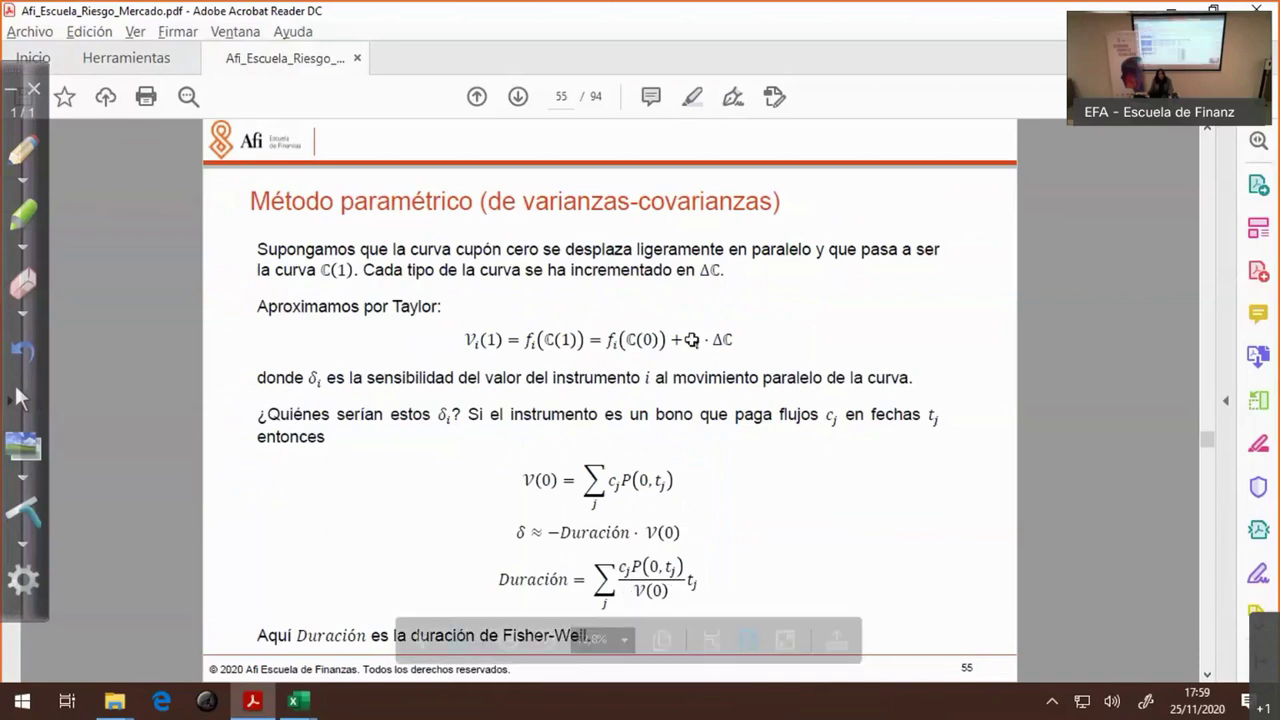
{"action": "key", "text": "alt+Tab"}
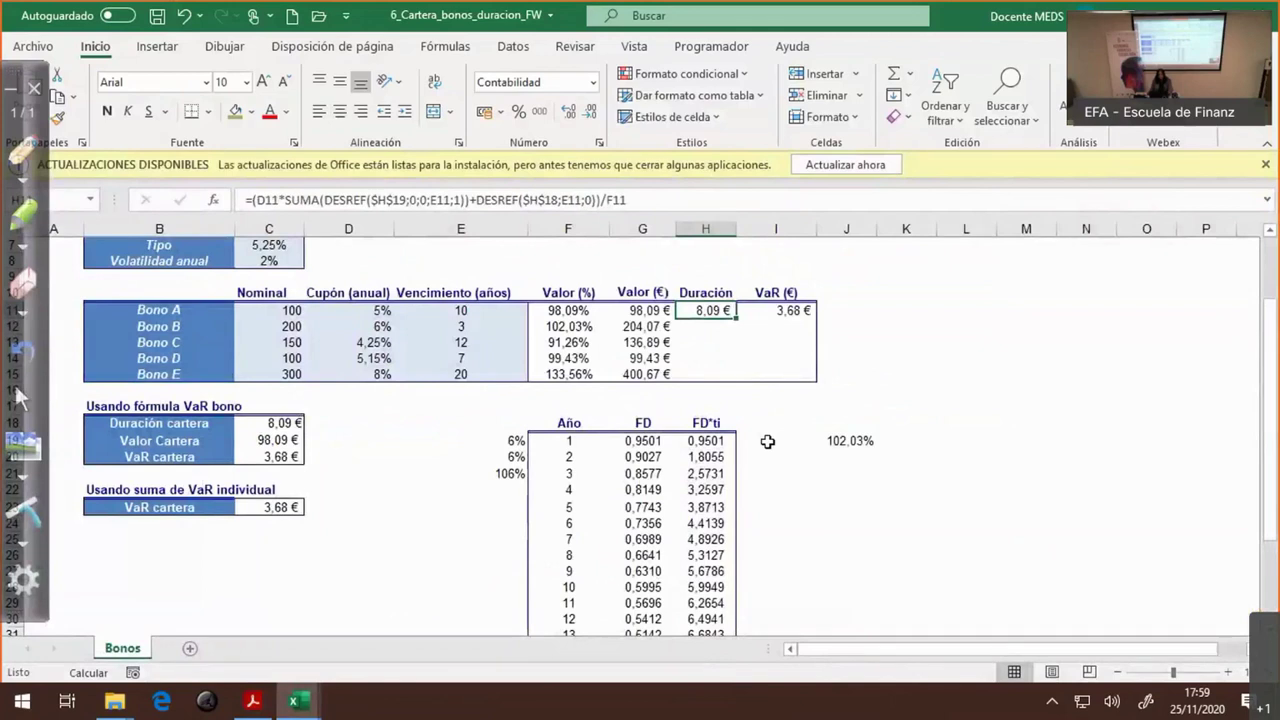
- Check the cell references of the Duración formula in H11 and the SUMAPRODUCTO ranges in J19
{"action": "key", "text": "F2"}
{"action": "key", "text": "Escape"}
{"action": "left_click", "coordinate": [849, 440]}
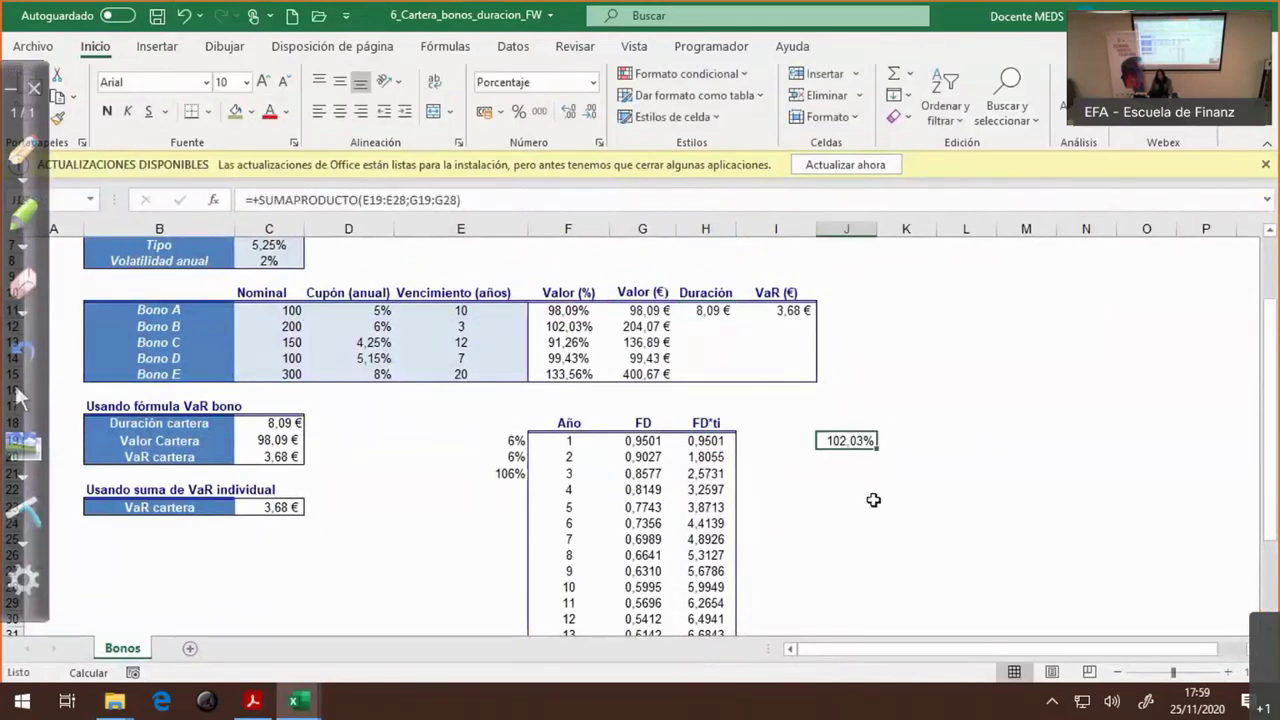
{"action": "key", "text": "F2"}
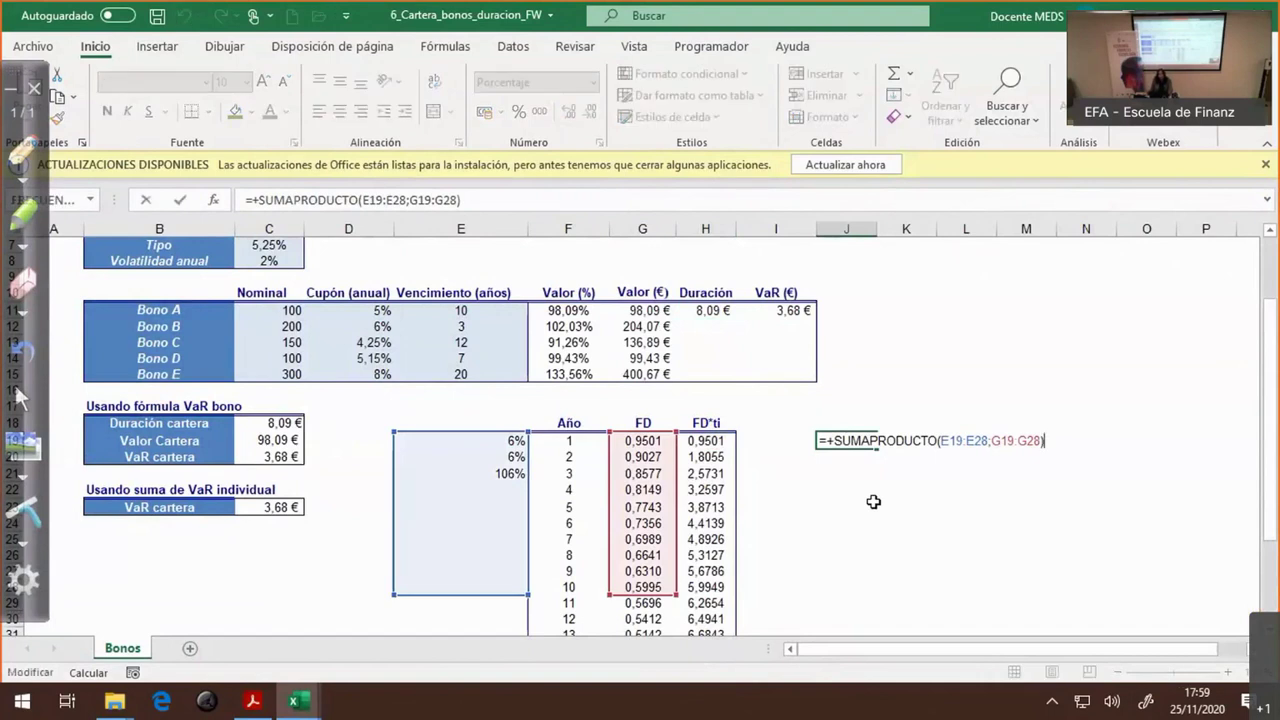
{"action": "key", "text": "Escape"}
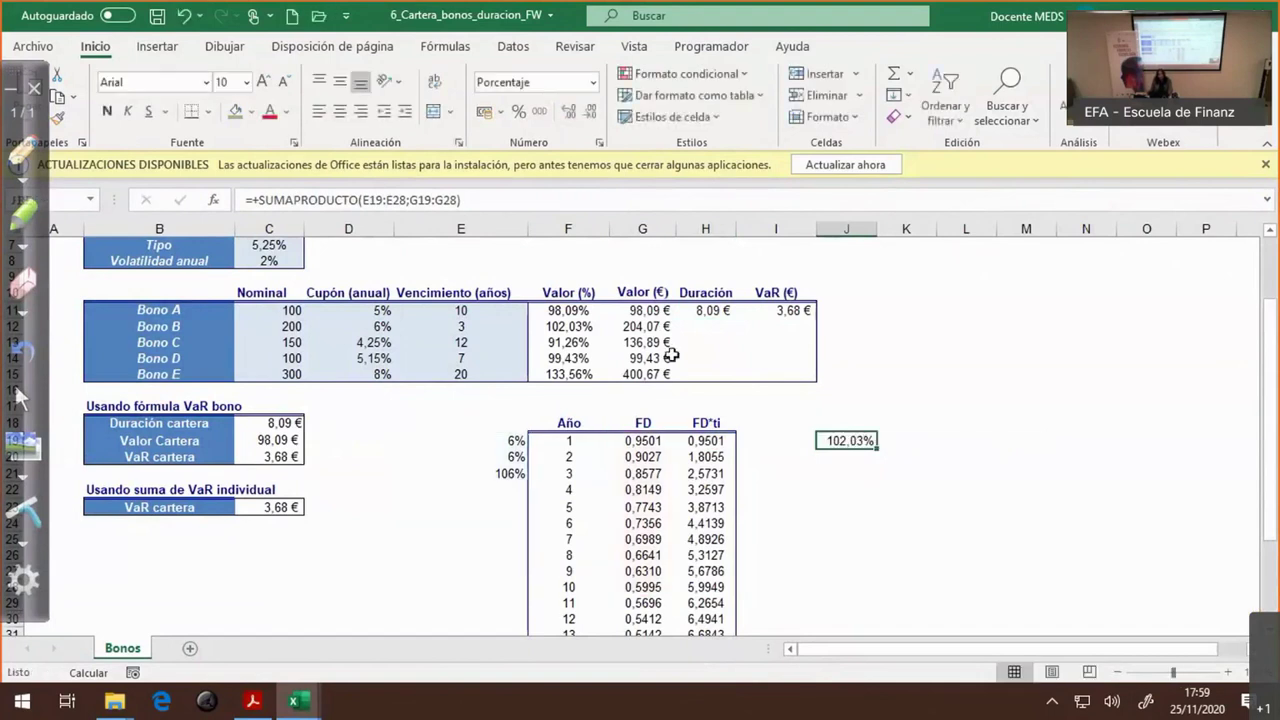
- Fill Bono A's Duración formula from H11 down through Bono E in H15
{"action": "left_click", "coordinate": [704, 311]}
{"action": "key", "text": "shift+Down"}
{"action": "key", "text": "shift+Down"}
{"action": "key", "text": "shift+Down"}
{"action": "key", "text": "shift+Down"}
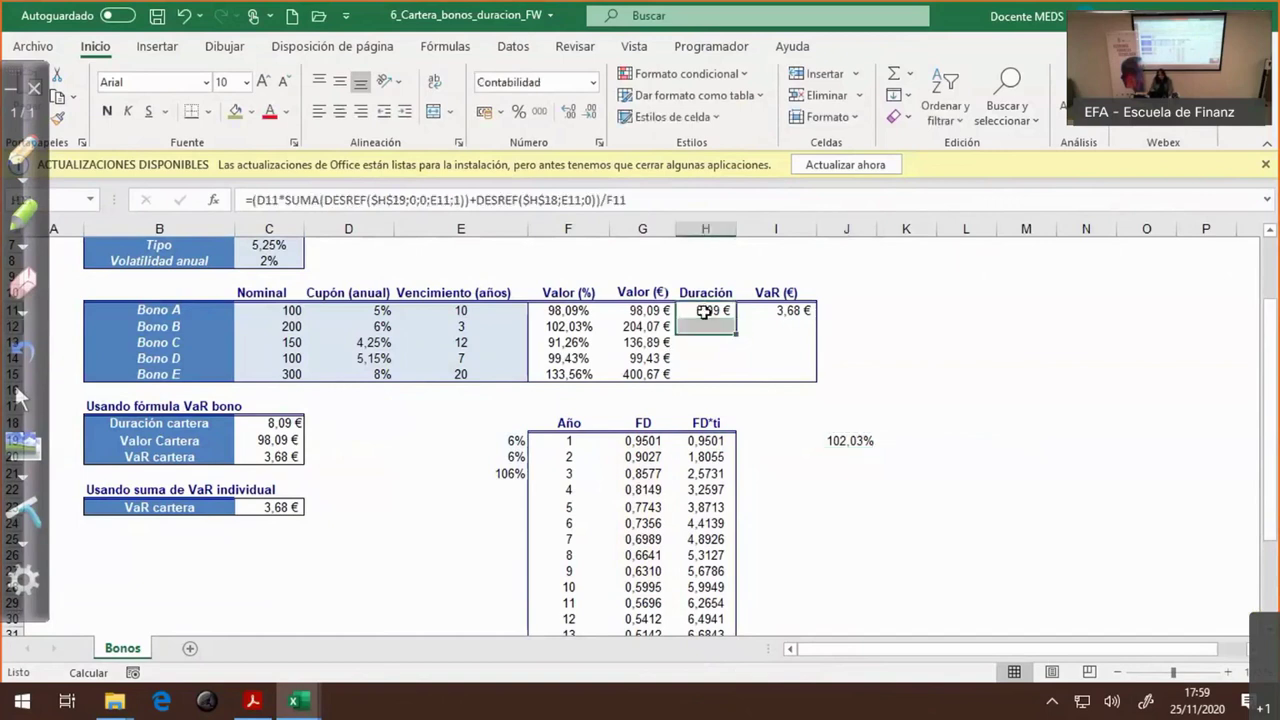
{"action": "key", "text": "ctrl+j"}
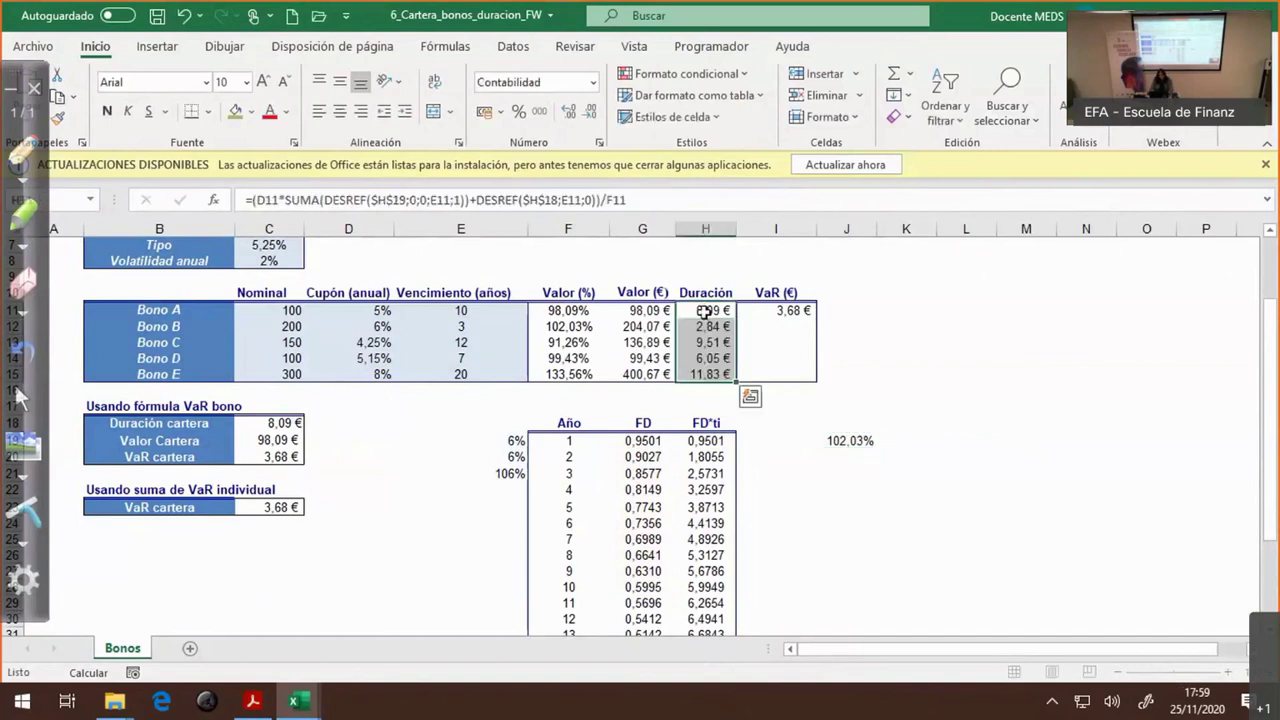
- Fill the VaR (€) formula =H11*G11*vola_horizonte*Corte_normal from I11 down through Bono E in I15
{"action": "key", "text": "Right"}
{"action": "key", "text": "shift+Down"}
{"action": "key", "text": "shift+Down"}
{"action": "key", "text": "shift+Down"}
{"action": "key", "text": "shift+Down"}
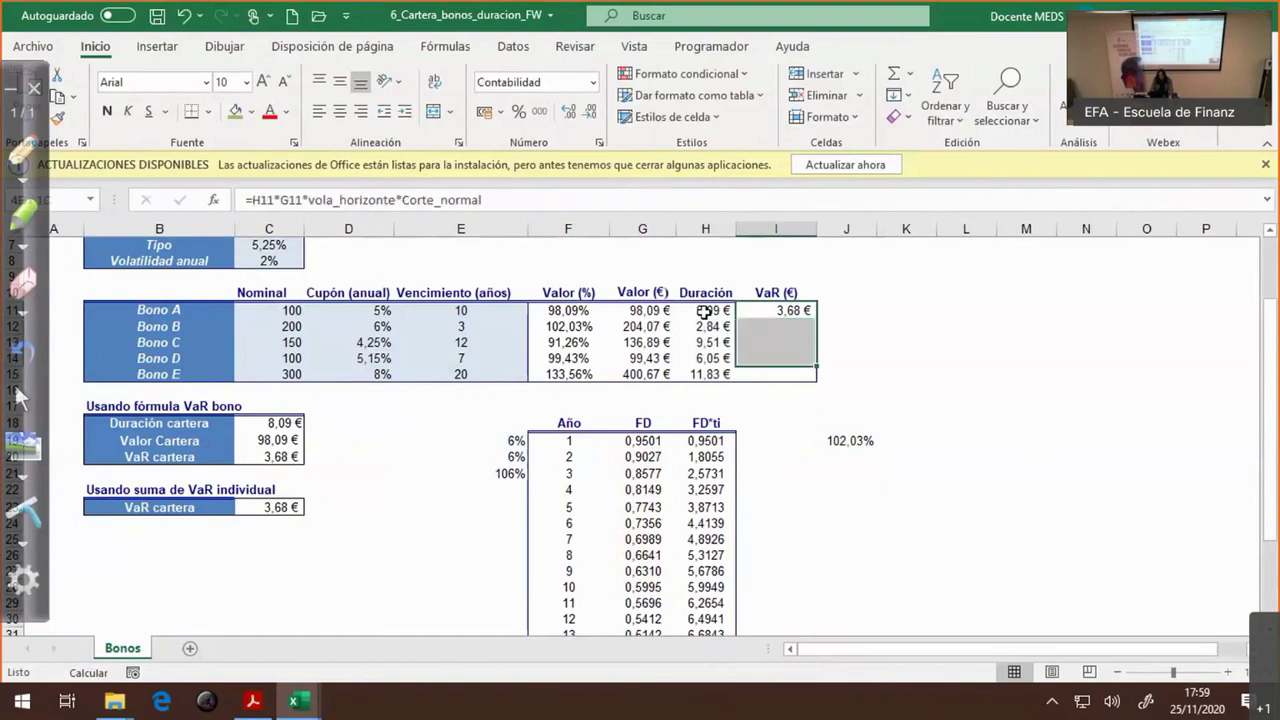
{"action": "key", "text": "F2"}
{"action": "key", "text": "ctrl+Return"}
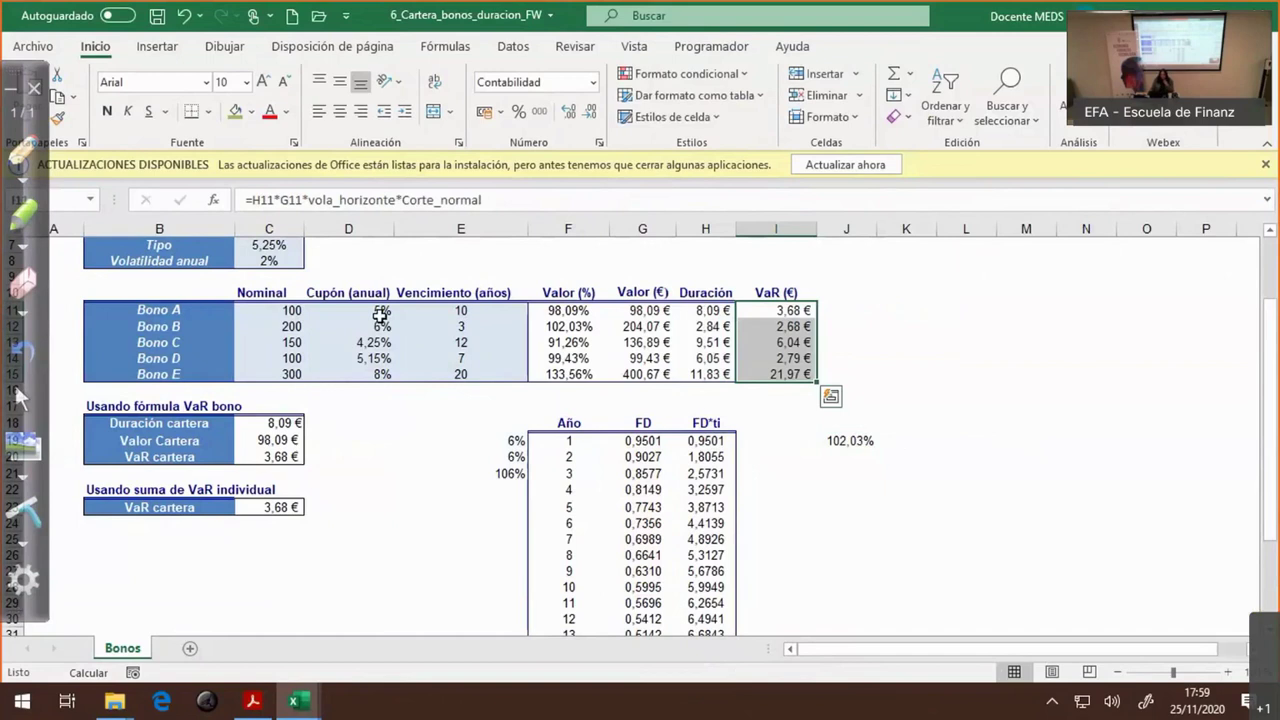
- Review the Duración of Bonos A, B and E against Bono B's coupon and maturity and Bono E's maturity
{"action": "left_click", "coordinate": [714, 311]}
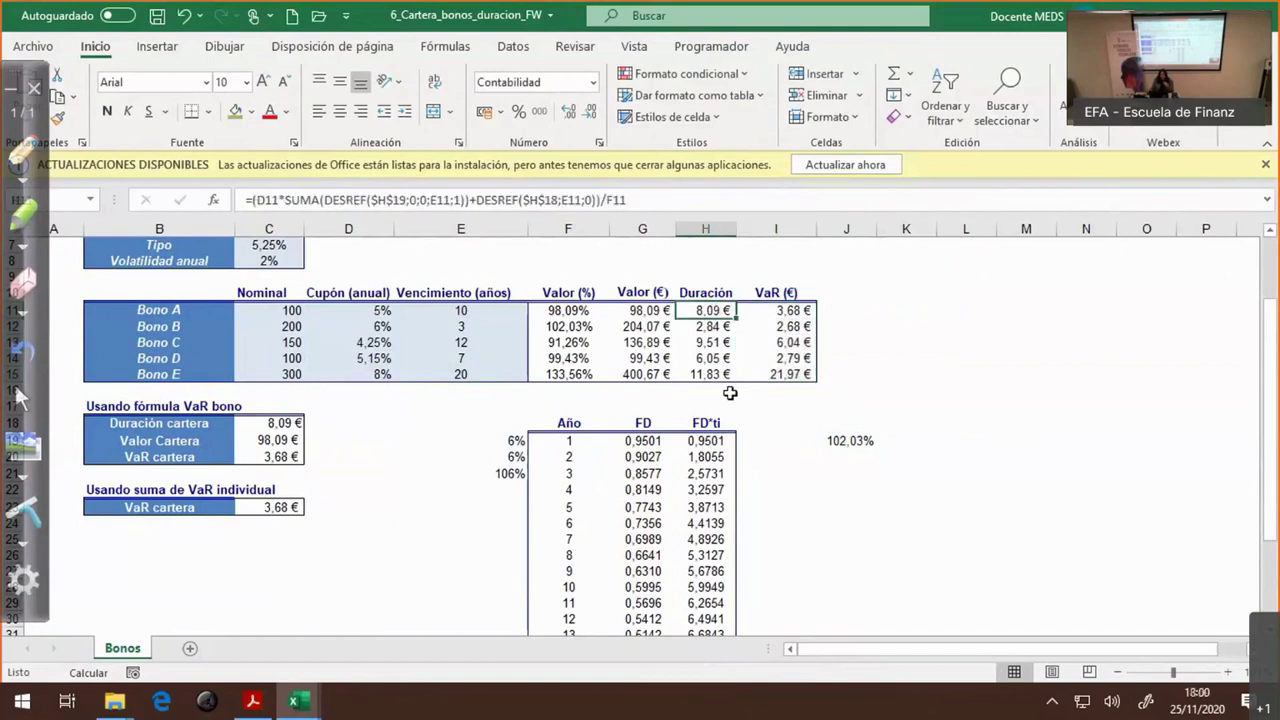
{"action": "left_click", "coordinate": [377, 327]}
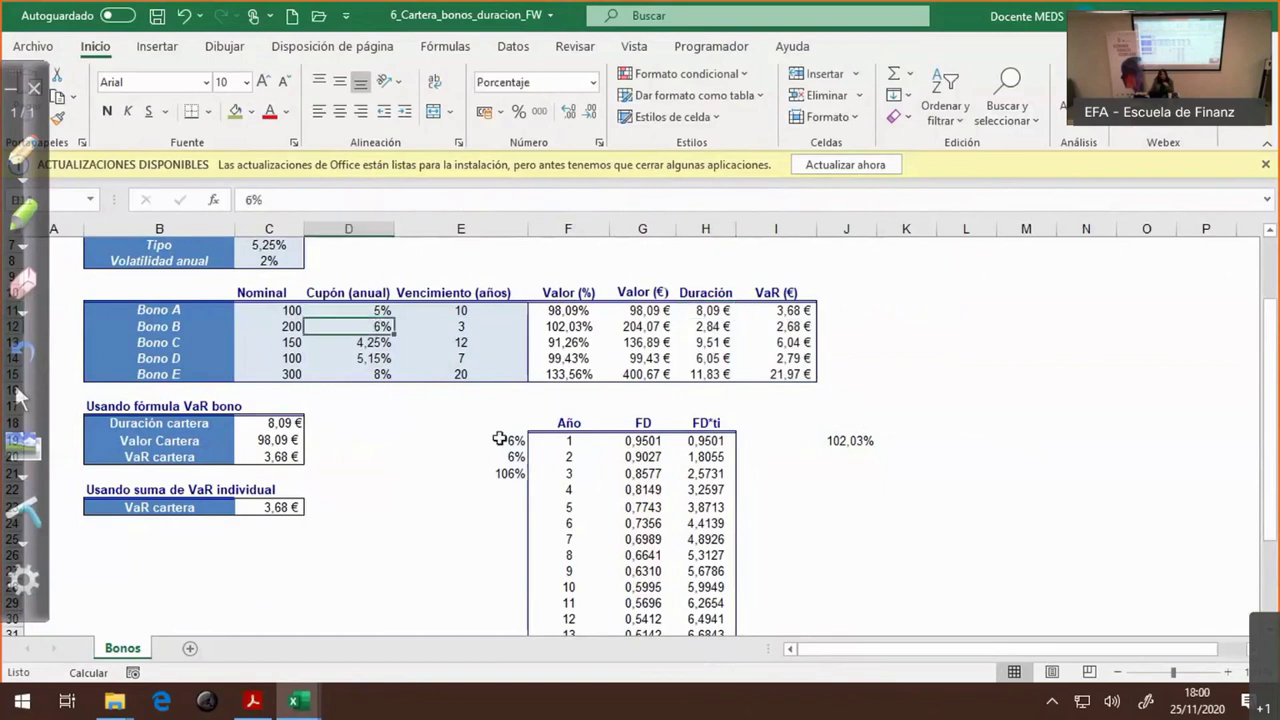
{"action": "left_click", "coordinate": [461, 331]}
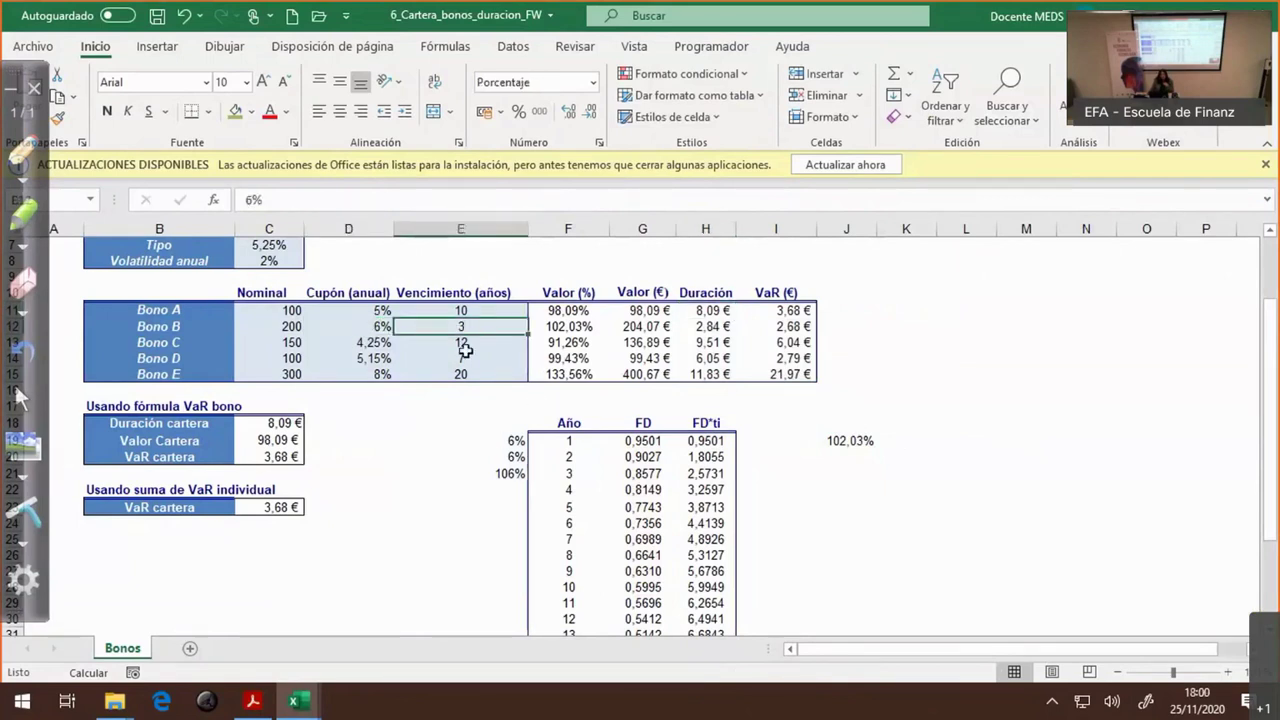
{"action": "left_click", "coordinate": [719, 326]}
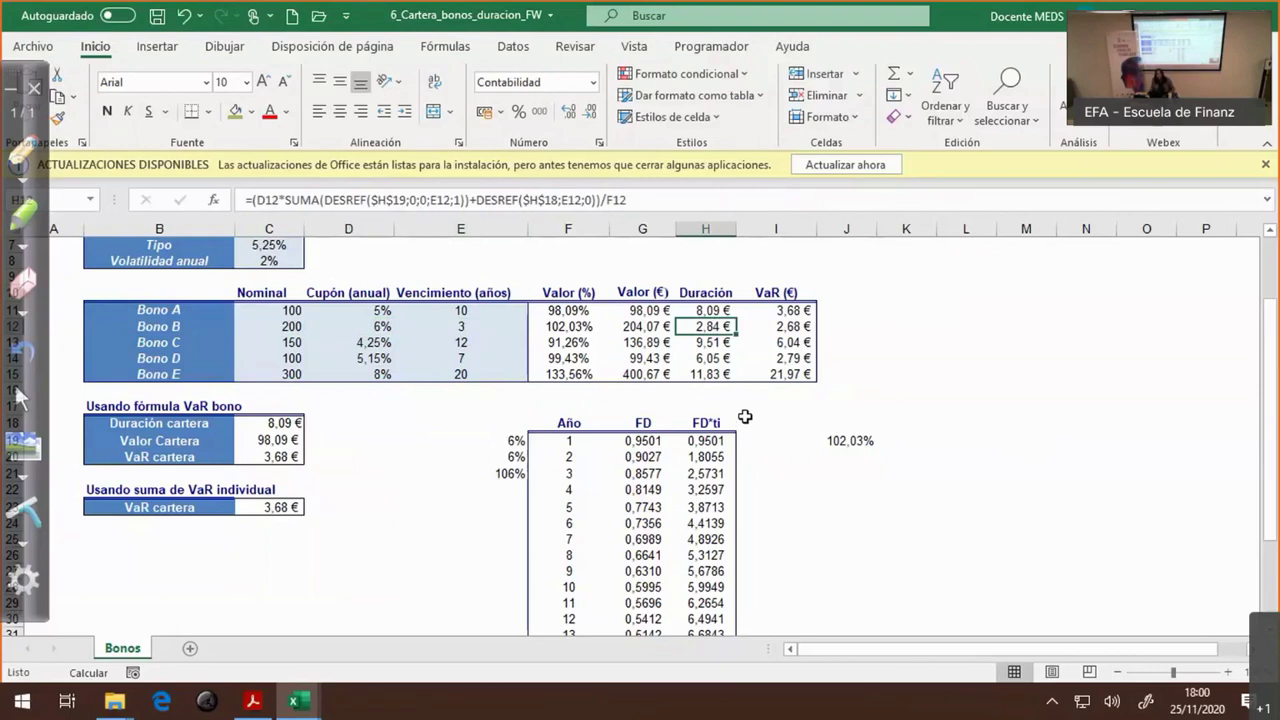
{"action": "left_click", "coordinate": [462, 376]}
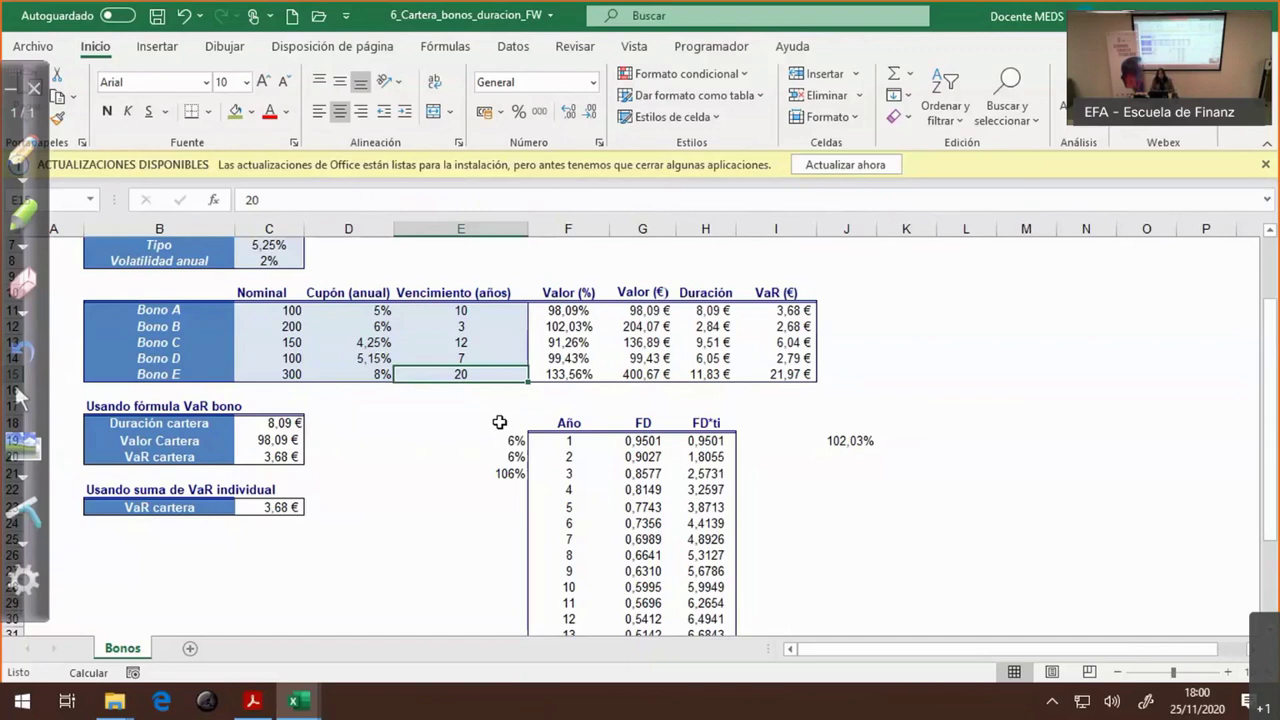
{"action": "left_click", "coordinate": [702, 374]}
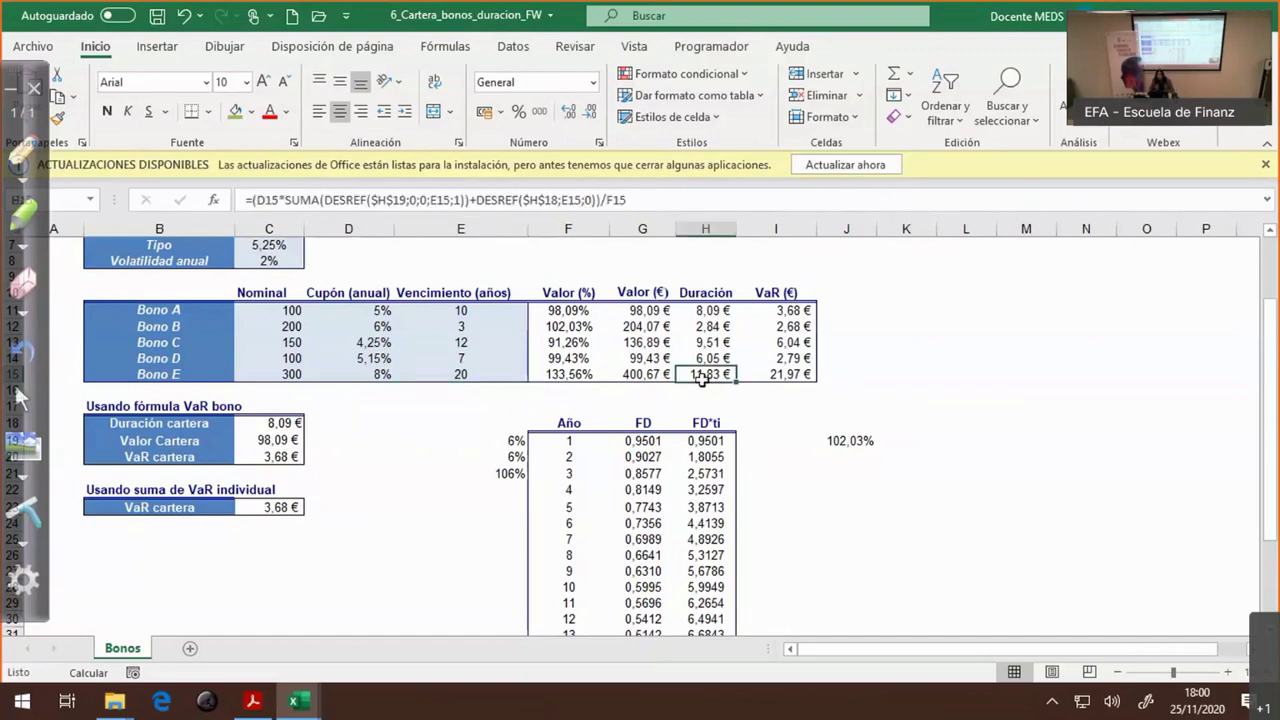
{"action": "left_click", "coordinate": [946, 391]}
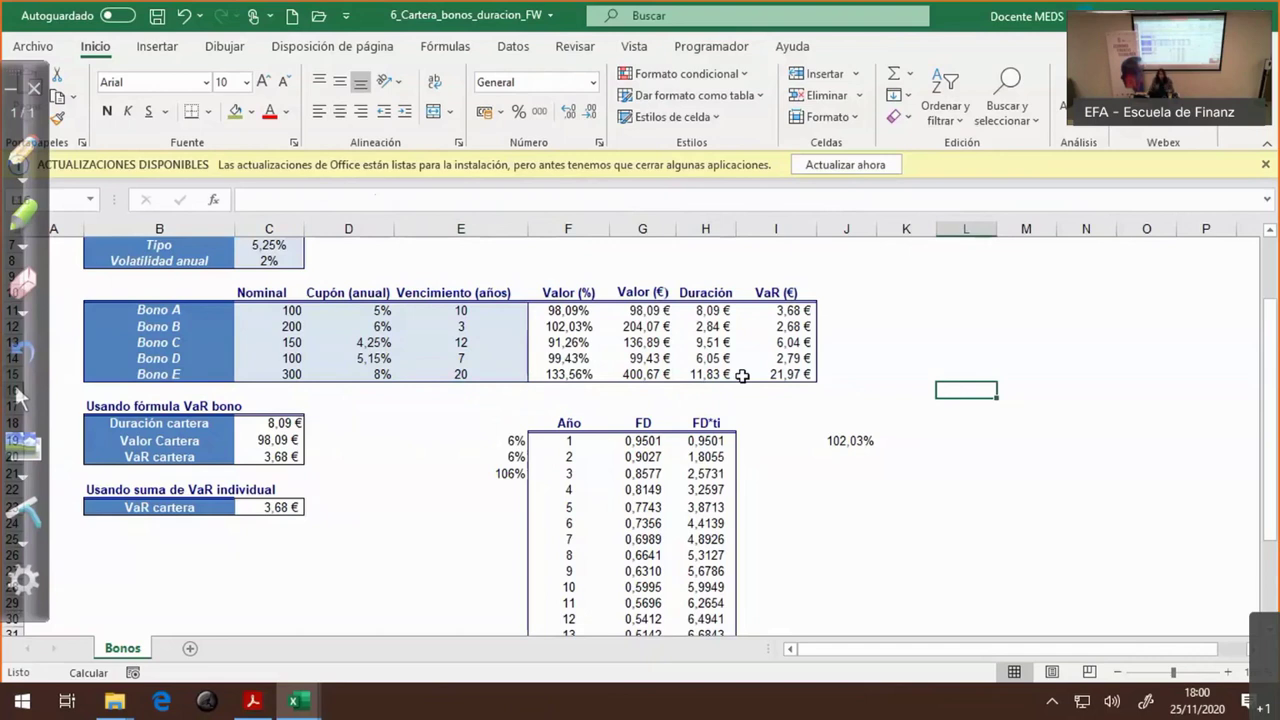
- Relate Bono A's Duración to its maturity and examine the annual coupons of Bonos D and E
{"action": "left_click", "coordinate": [500, 317]}
{"action": "key", "text": "Right"}
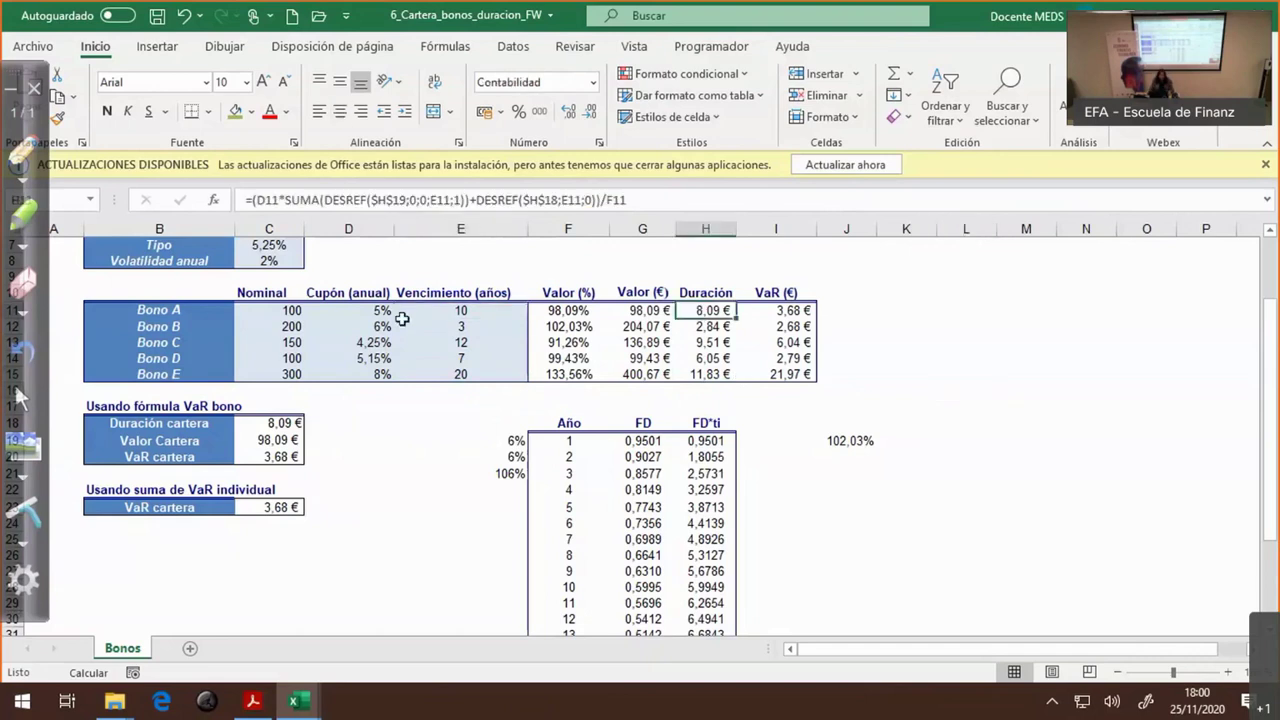
{"action": "left_click", "coordinate": [460, 312]}
{"action": "left_click_drag", "start_coordinate": [360, 357], "coordinate": [362, 374]}
{"action": "left_click", "coordinate": [362, 358]}
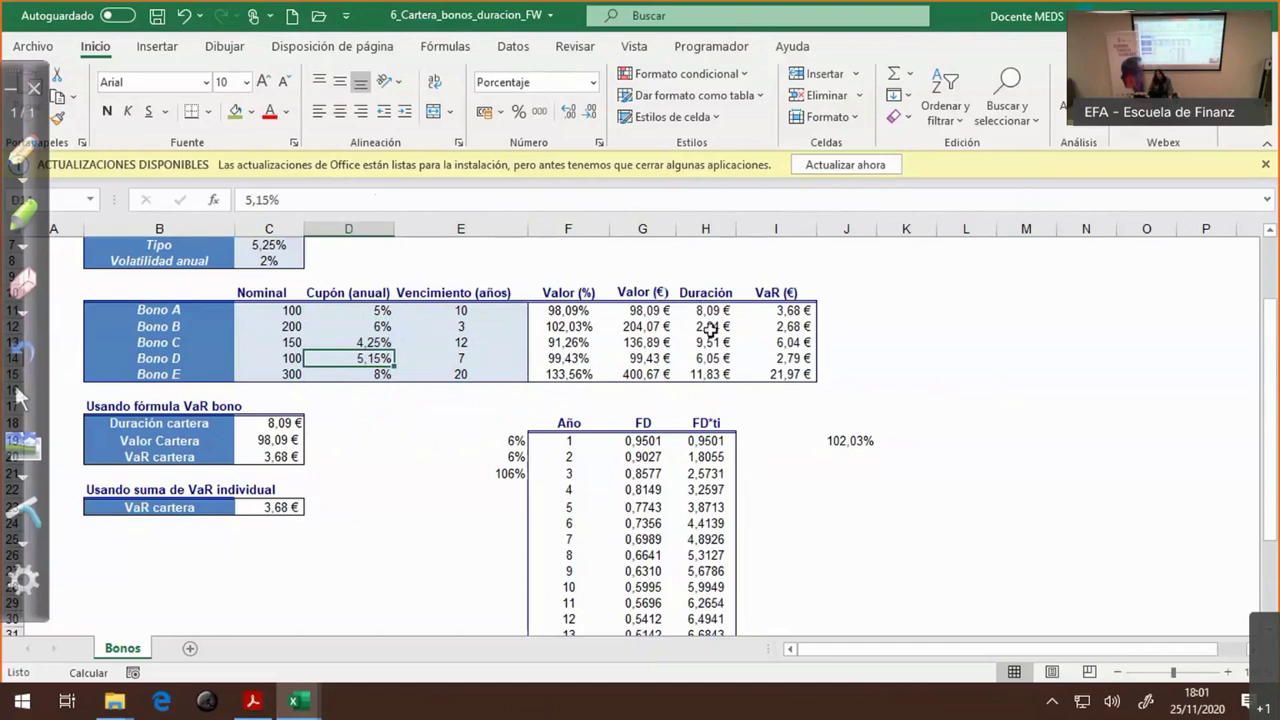
- Compare the boxed VaR formula on page 56 of the Acrobat slides with Bono A's VaR (€) formula and its inputs in the Excel workbook
{"action": "key", "text": "alt+Tab"}
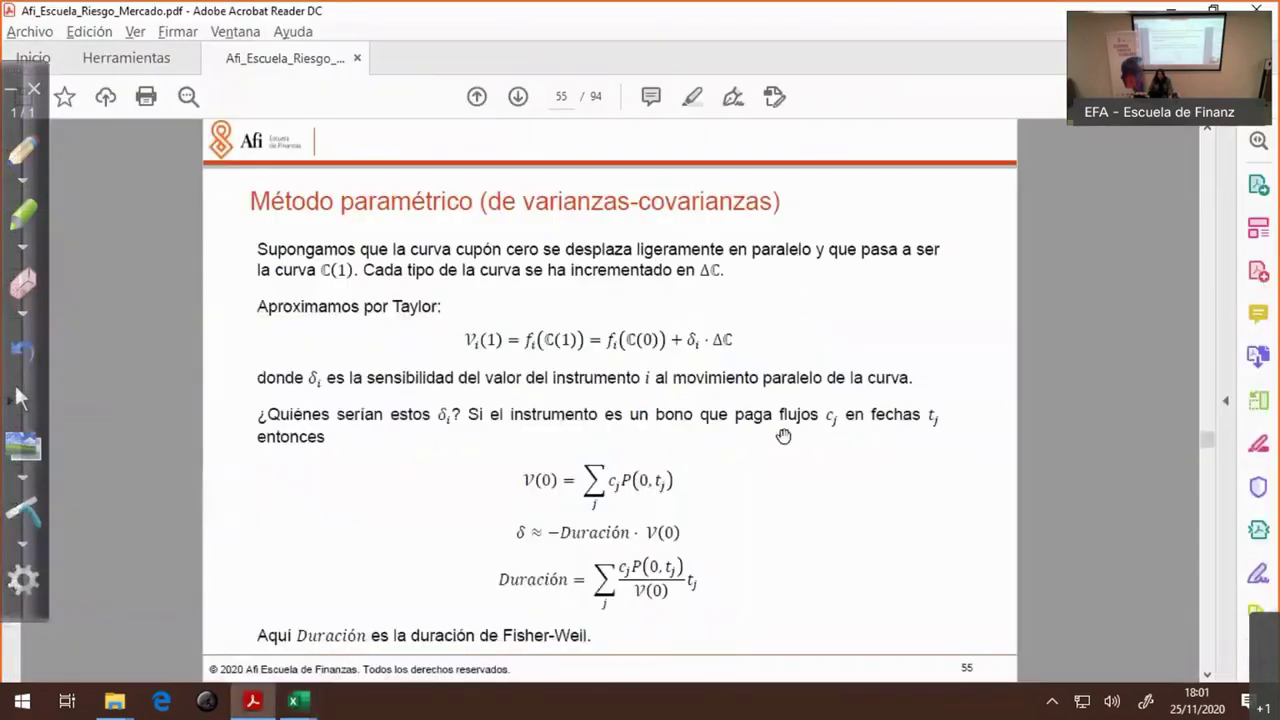
{"action": "scroll", "coordinate": [606, 400], "scroll_direction": "down", "scroll_amount": 1}
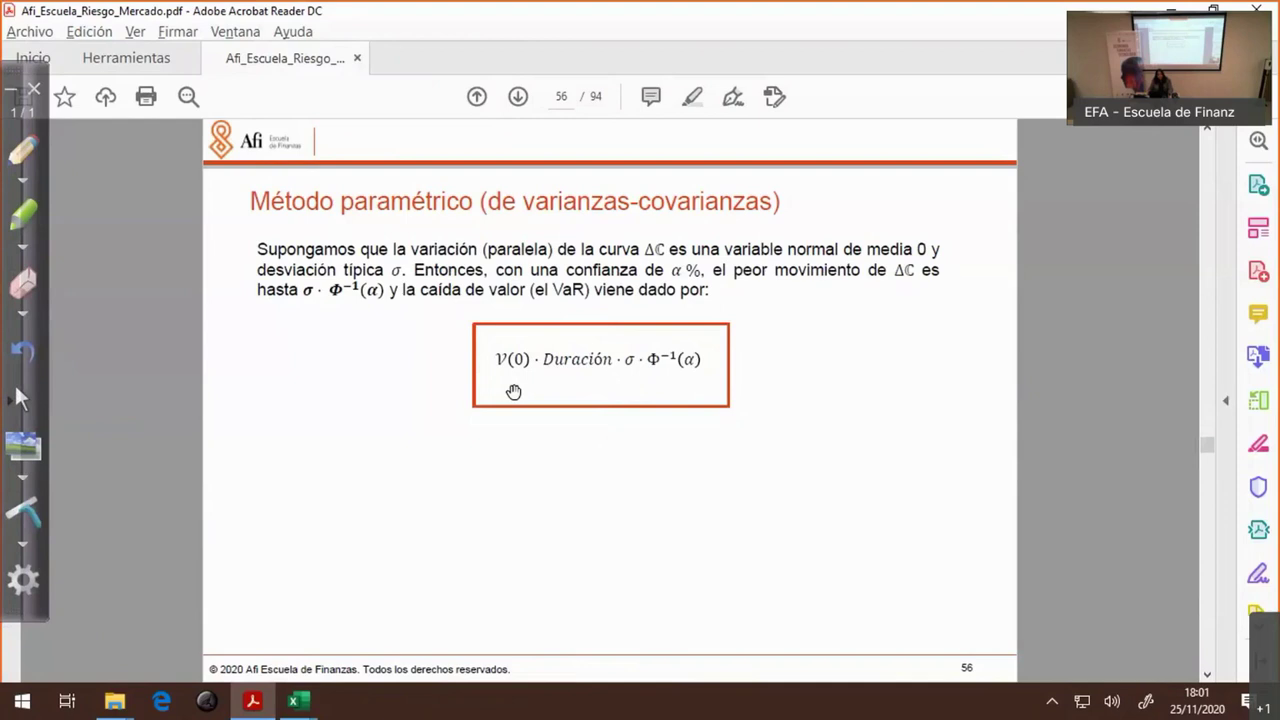
{"action": "key", "text": "alt+Tab"}
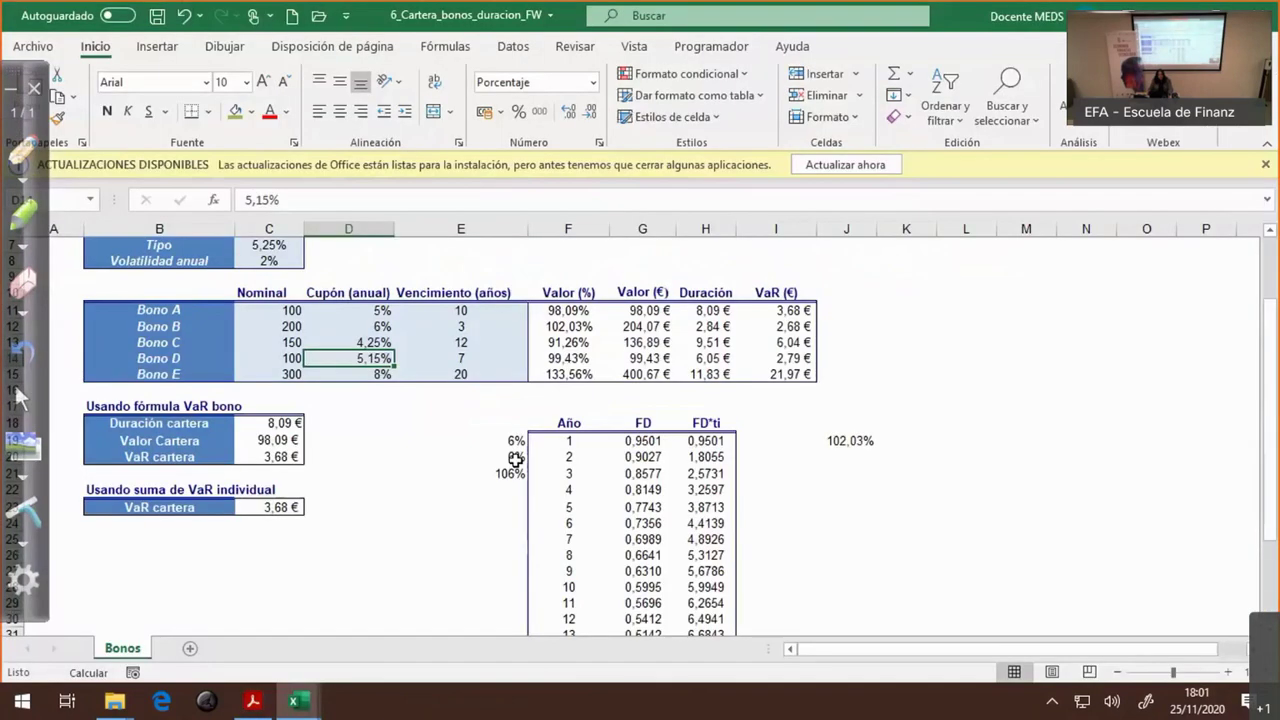
{"action": "left_click", "coordinate": [787, 313]}
{"action": "key", "text": "F2"}
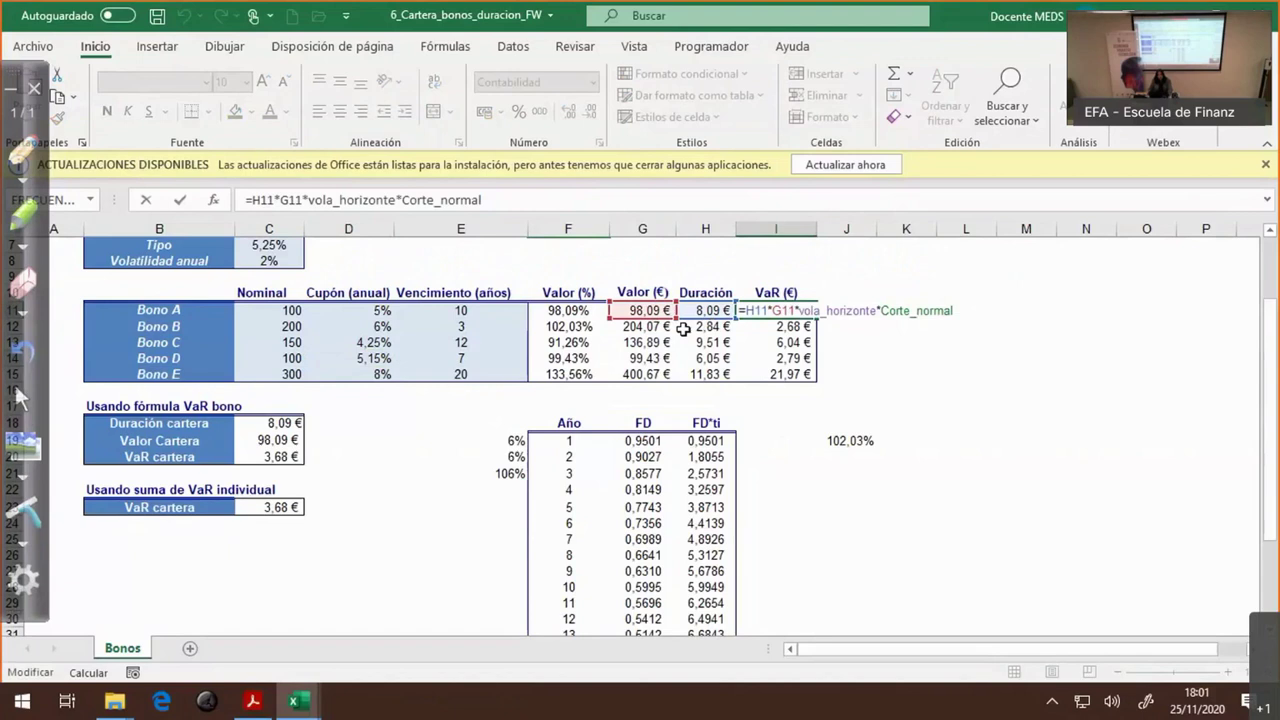
{"action": "scroll", "coordinate": [422, 400], "scroll_direction": "up", "scroll_amount": 3}
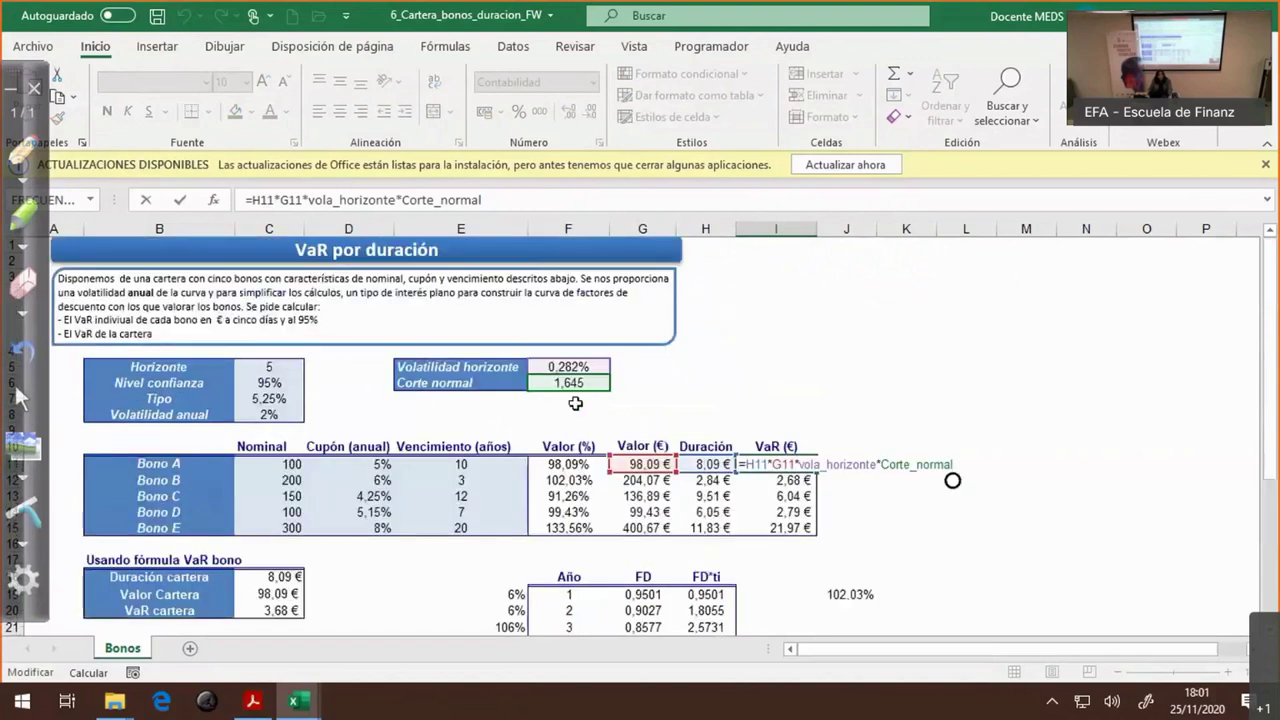
{"action": "scroll", "coordinate": [618, 416], "scroll_direction": "down", "scroll_amount": 1}
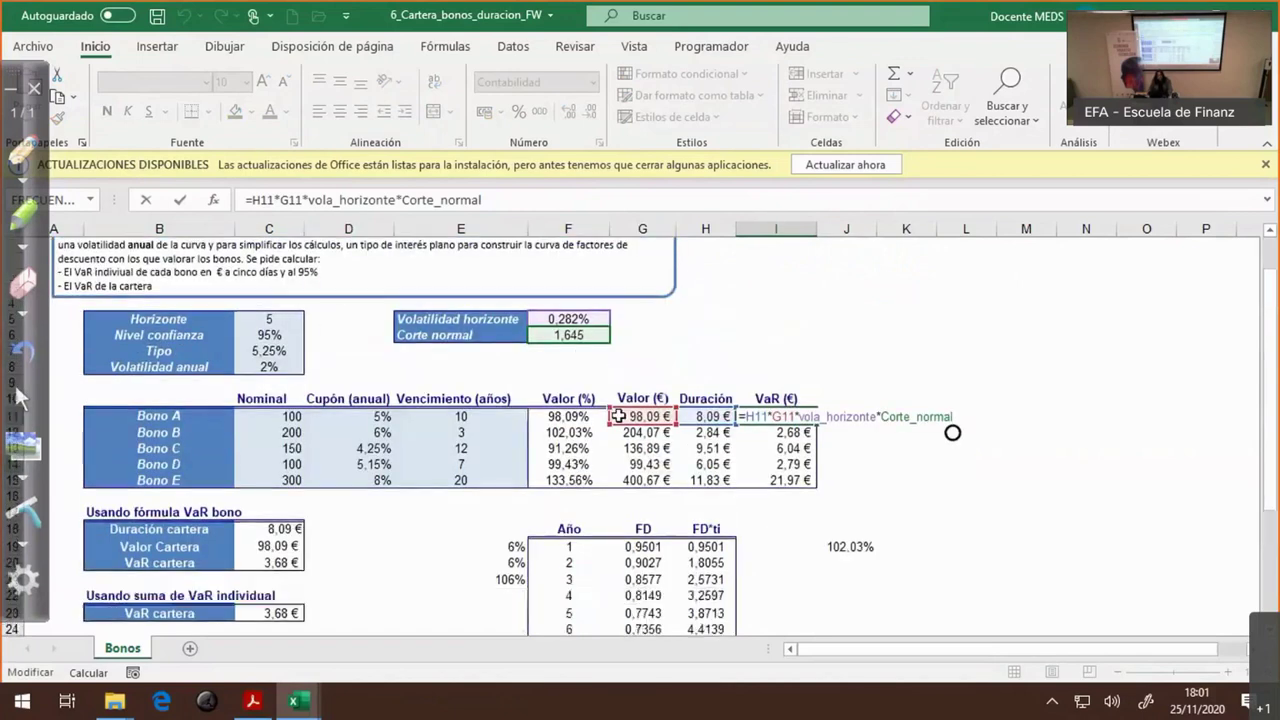
{"action": "scroll", "coordinate": [619, 416], "scroll_direction": "down", "scroll_amount": 2}
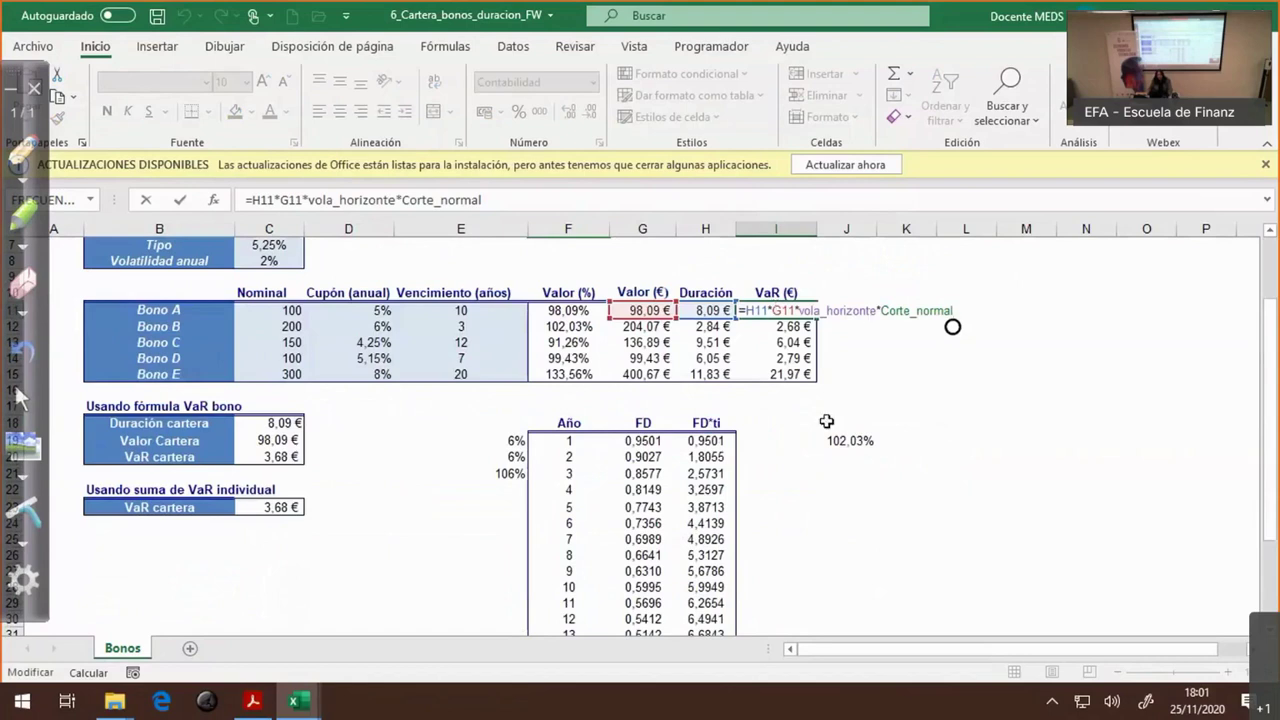
{"action": "key", "text": "Escape"}
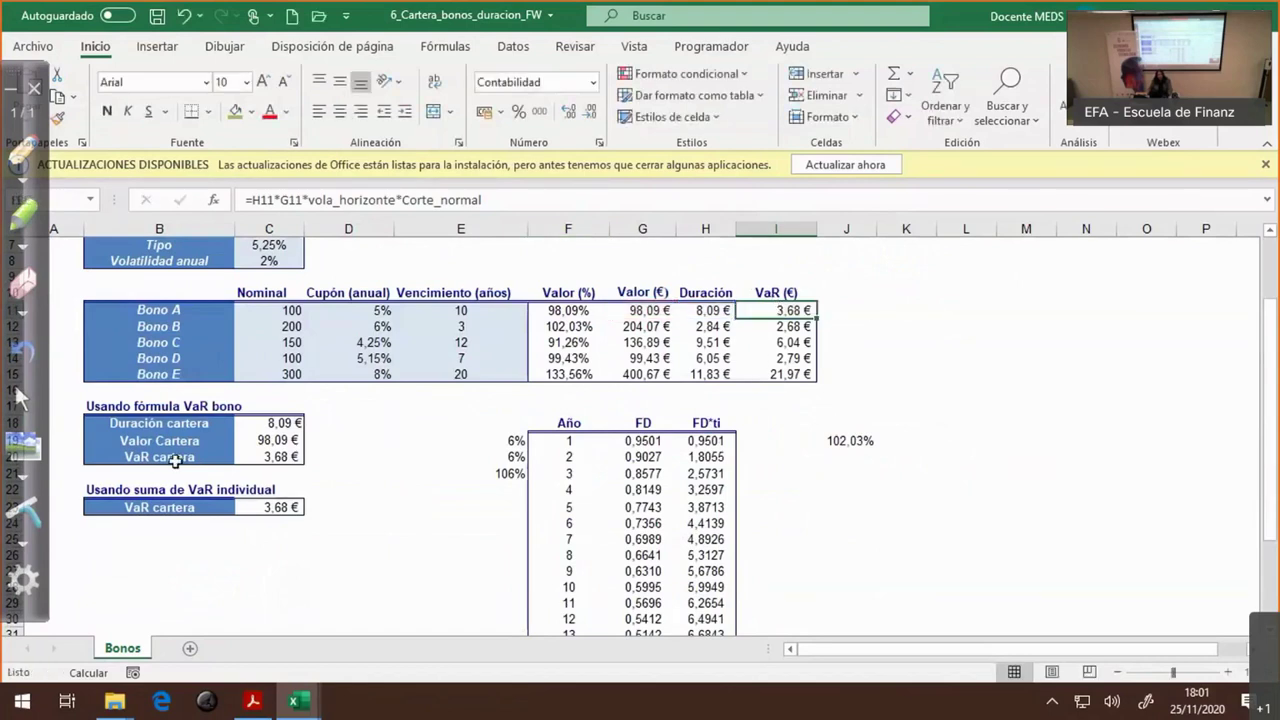
- Inspect the Duración cartera formula, and view the Bono (por sensibilidades) slide in Acrobat Reader
{"action": "left_click", "coordinate": [295, 423]}
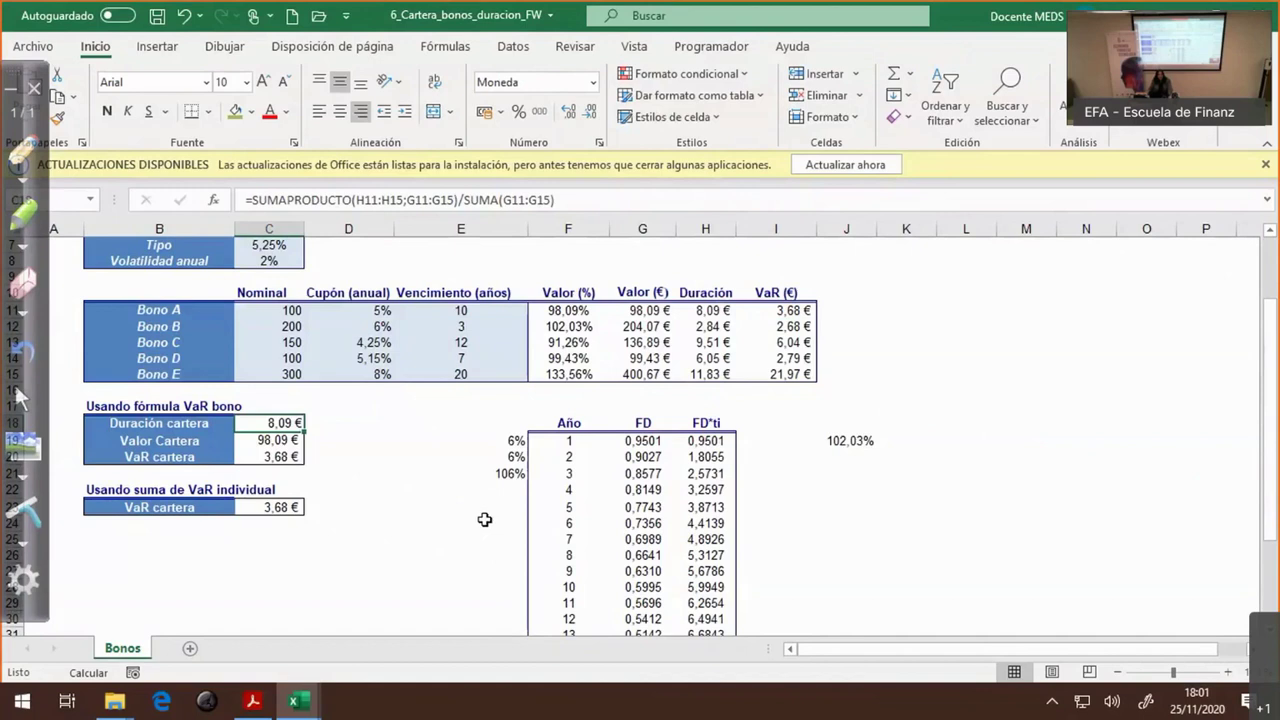
{"action": "key", "text": "alt+Tab"}
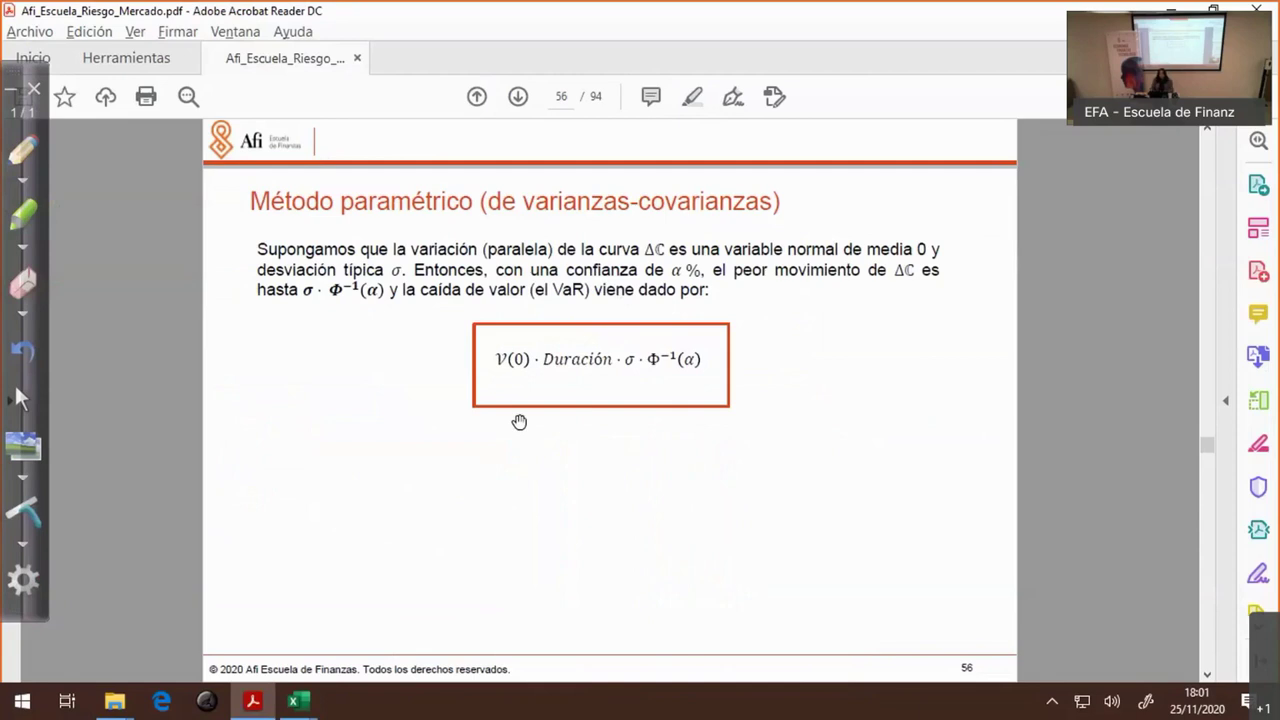
{"action": "scroll", "coordinate": [519, 421], "scroll_direction": "down", "scroll_amount": 1}
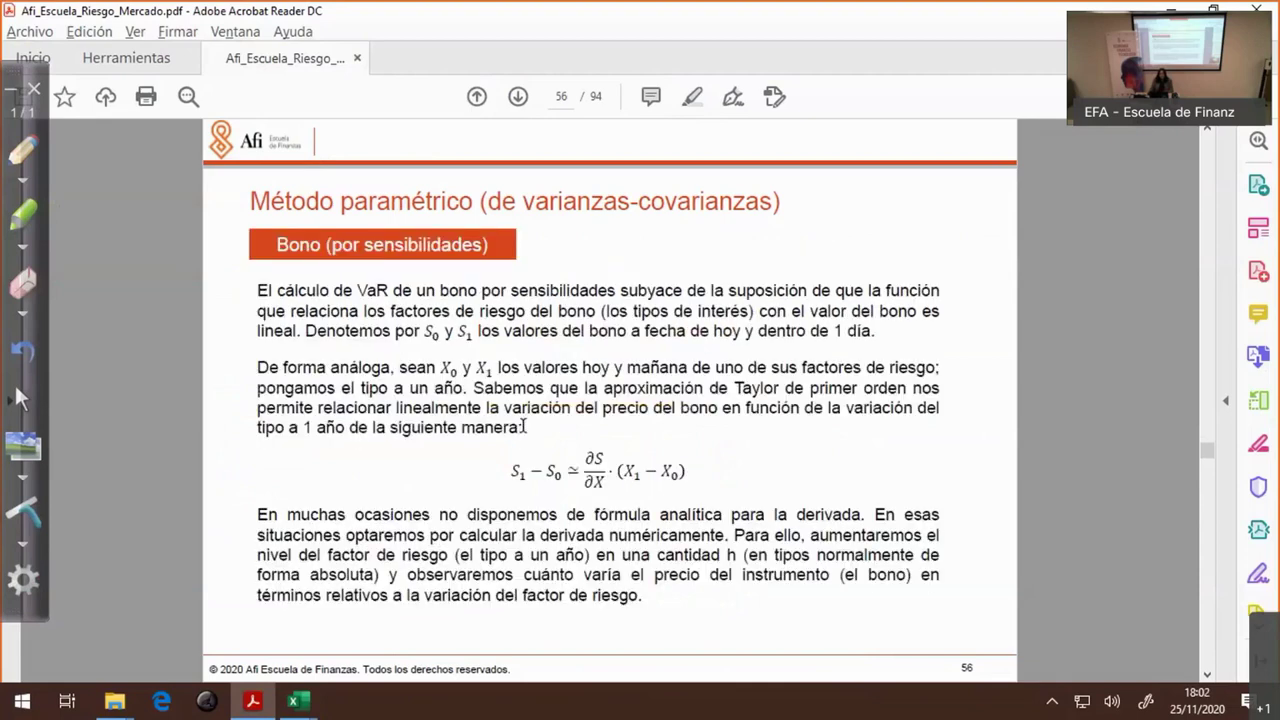
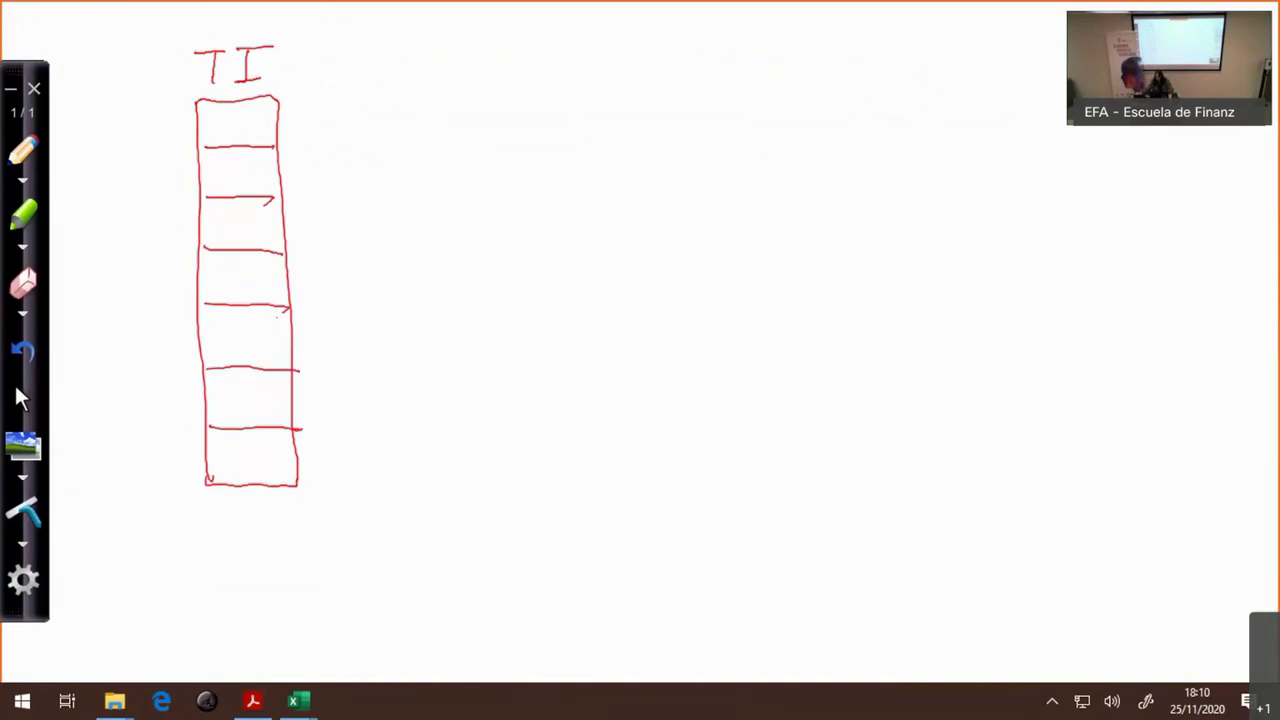
- Number the TI column's cells 1 to 7 on the whiteboard and draw a dashed continuation line below the column
{"action": "mouse_move", "coordinate": [149, 131]}
{"action": "left_mouse_down"}
{"action": "mouse_move", "coordinate": [165, 189]}
{"action": "mouse_move", "coordinate": [144, 282]}
{"action": "mouse_move", "coordinate": [157, 302]}
{"action": "left_mouse_up"}
{"action": "mouse_move", "coordinate": [160, 326]}
{"action": "left_mouse_down"}
{"action": "mouse_move", "coordinate": [152, 425]}
{"action": "mouse_move", "coordinate": [149, 408]}
{"action": "left_mouse_up"}
{"action": "left_click_drag", "start_coordinate": [147, 449], "coordinate": [157, 478]}
{"action": "left_click", "coordinate": [227, 521]}
{"action": "left_click_drag", "start_coordinate": [227, 552], "coordinate": [229, 596]}
{"action": "left_click_drag", "start_coordinate": [230, 600], "coordinate": [231, 633]}
- Draw a column headed B beside TI, divide it into seven cells and attach a wide rectangle to the seventh cell
{"action": "mouse_move", "coordinate": [381, 47]}
{"action": "left_mouse_down"}
{"action": "mouse_move", "coordinate": [400, 64]}
{"action": "mouse_move", "coordinate": [366, 309]}
{"action": "mouse_move", "coordinate": [367, 482]}
{"action": "left_mouse_up"}
{"action": "left_click_drag", "start_coordinate": [363, 96], "coordinate": [416, 177]}
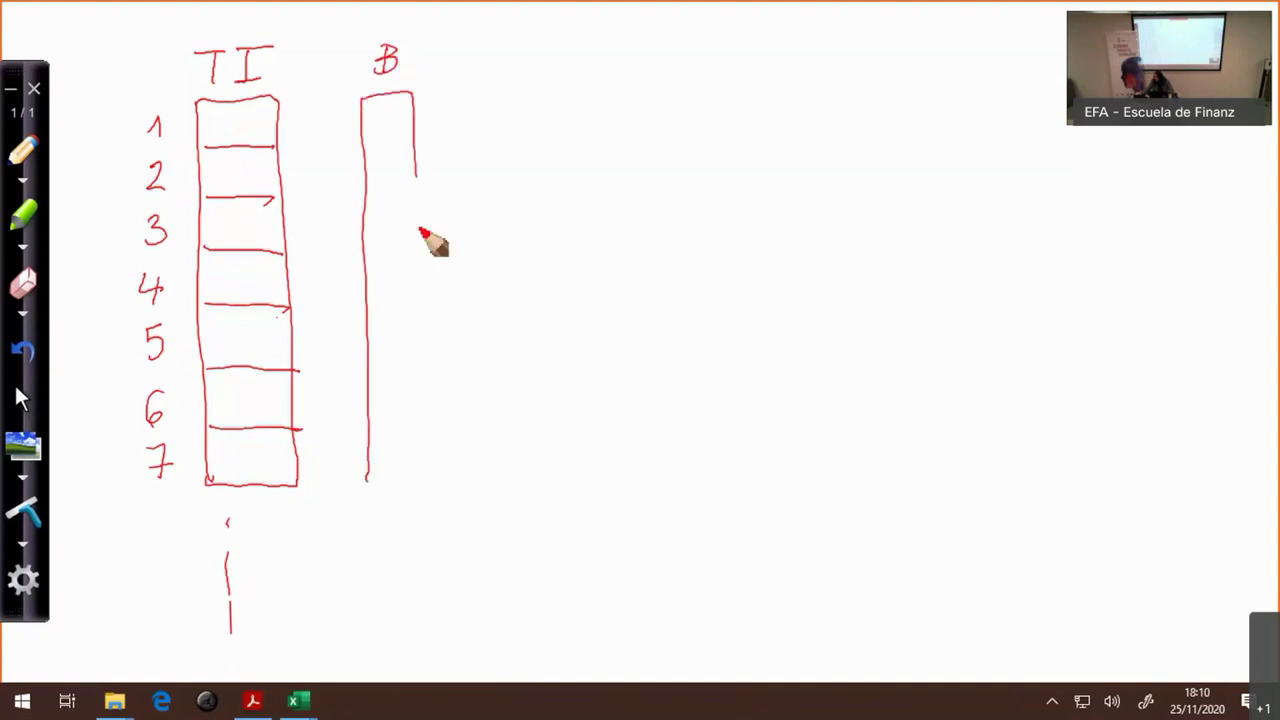
{"action": "mouse_move", "coordinate": [421, 233]}
{"action": "left_mouse_down"}
{"action": "mouse_move", "coordinate": [418, 490]}
{"action": "mouse_move", "coordinate": [432, 486]}
{"action": "left_mouse_up"}
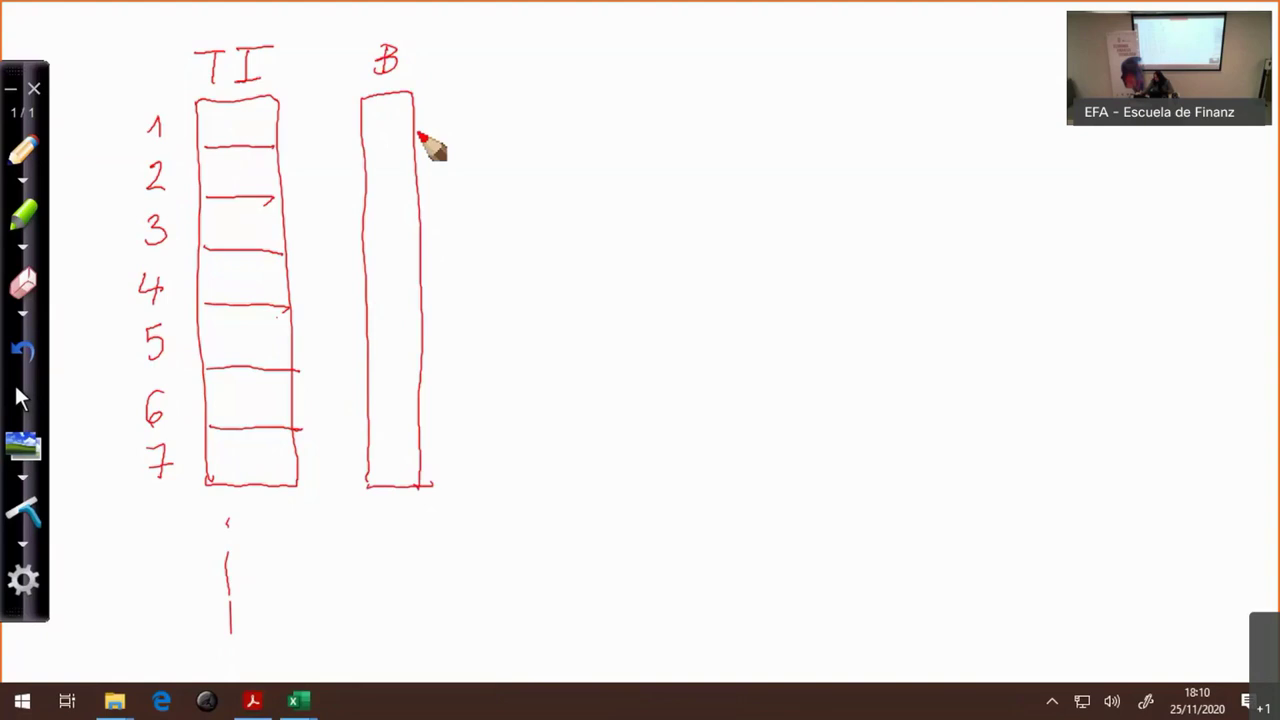
{"action": "left_click_drag", "start_coordinate": [418, 133], "coordinate": [366, 134]}
{"action": "left_click_drag", "start_coordinate": [423, 187], "coordinate": [366, 188]}
{"action": "left_click_drag", "start_coordinate": [423, 241], "coordinate": [366, 242]}
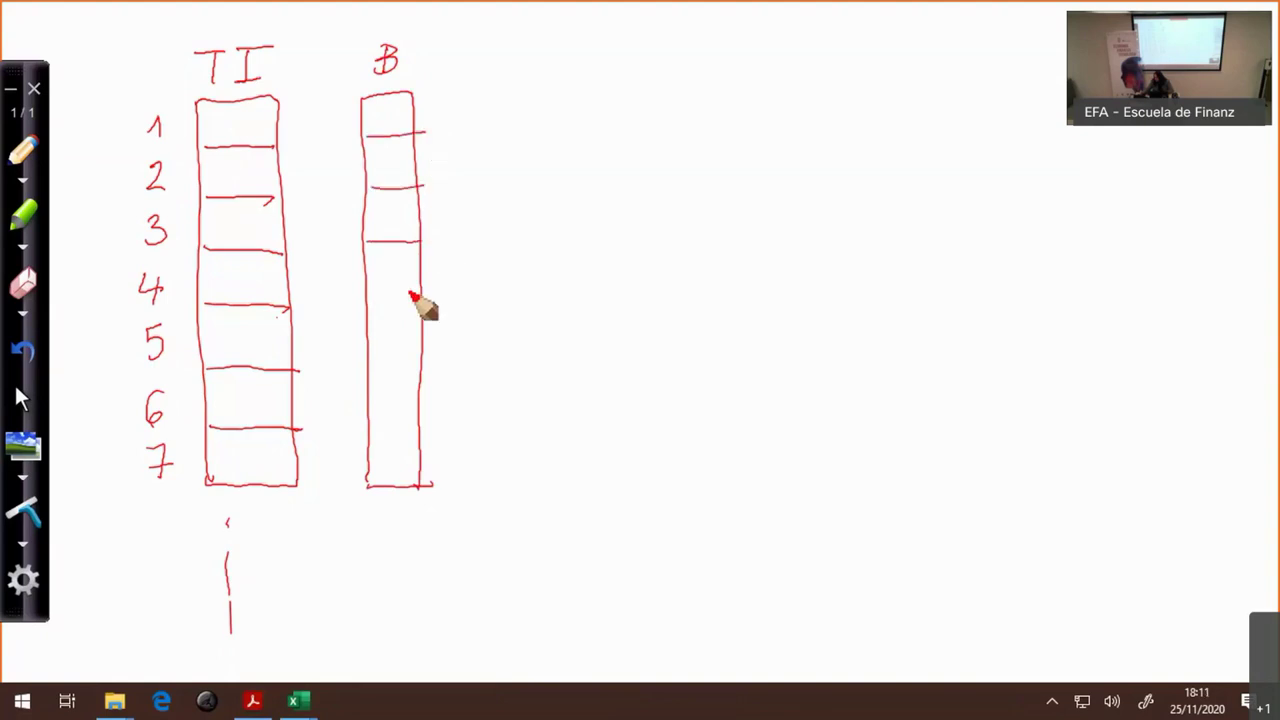
{"action": "left_click_drag", "start_coordinate": [426, 294], "coordinate": [366, 294]}
{"action": "left_click_drag", "start_coordinate": [372, 361], "coordinate": [430, 360]}
{"action": "mouse_move", "coordinate": [420, 419]}
{"action": "left_mouse_down"}
{"action": "mouse_move", "coordinate": [374, 419]}
{"action": "mouse_move", "coordinate": [566, 408]}
{"action": "mouse_move", "coordinate": [569, 479]}
{"action": "mouse_move", "coordinate": [421, 486]}
{"action": "left_mouse_up"}
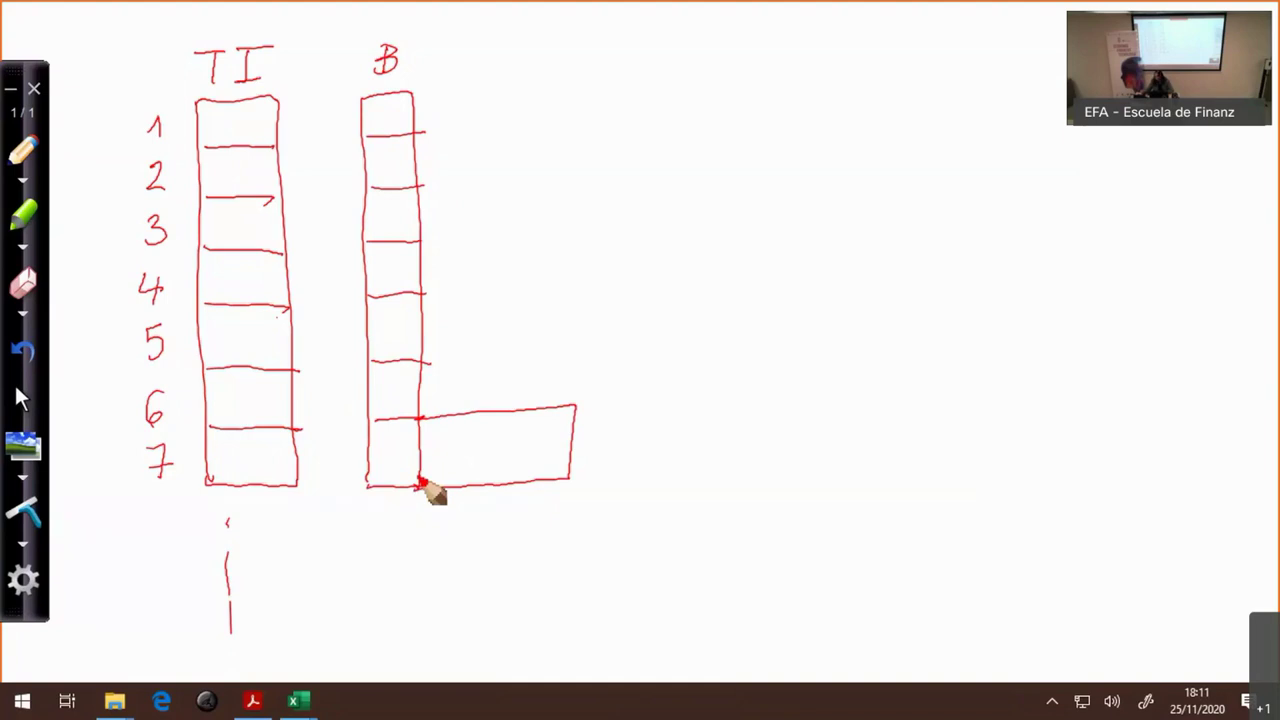
- Write the bond value formula V₀ = Σ 5% FDj + FD above the blank area beside the columns
{"action": "left_click_drag", "start_coordinate": [670, 40], "coordinate": [740, 53]}
{"action": "left_click_drag", "start_coordinate": [722, 62], "coordinate": [797, 68]}
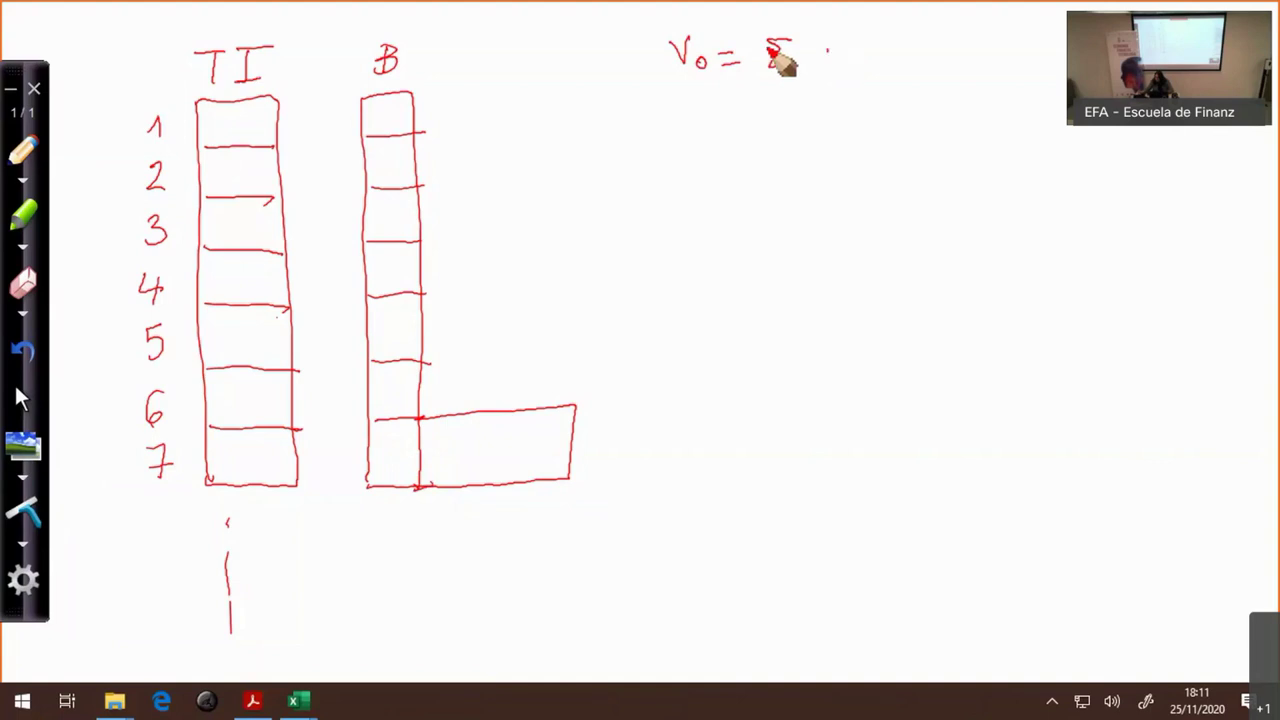
{"action": "mouse_move", "coordinate": [825, 48]}
{"action": "left_mouse_down"}
{"action": "mouse_move", "coordinate": [822, 62]}
{"action": "mouse_move", "coordinate": [849, 46]}
{"action": "mouse_move", "coordinate": [866, 64]}
{"action": "left_mouse_up"}
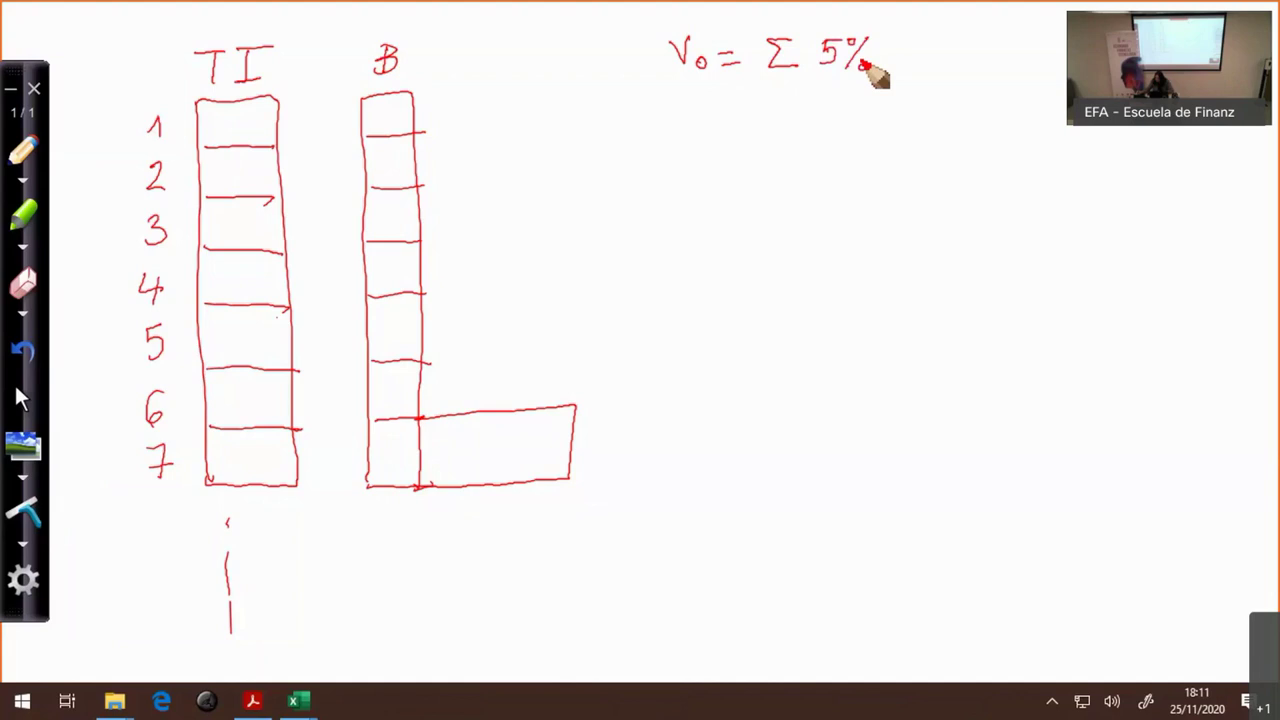
{"action": "mouse_move", "coordinate": [897, 62]}
{"action": "left_mouse_down"}
{"action": "mouse_move", "coordinate": [922, 51]}
{"action": "mouse_move", "coordinate": [942, 74]}
{"action": "left_mouse_up"}
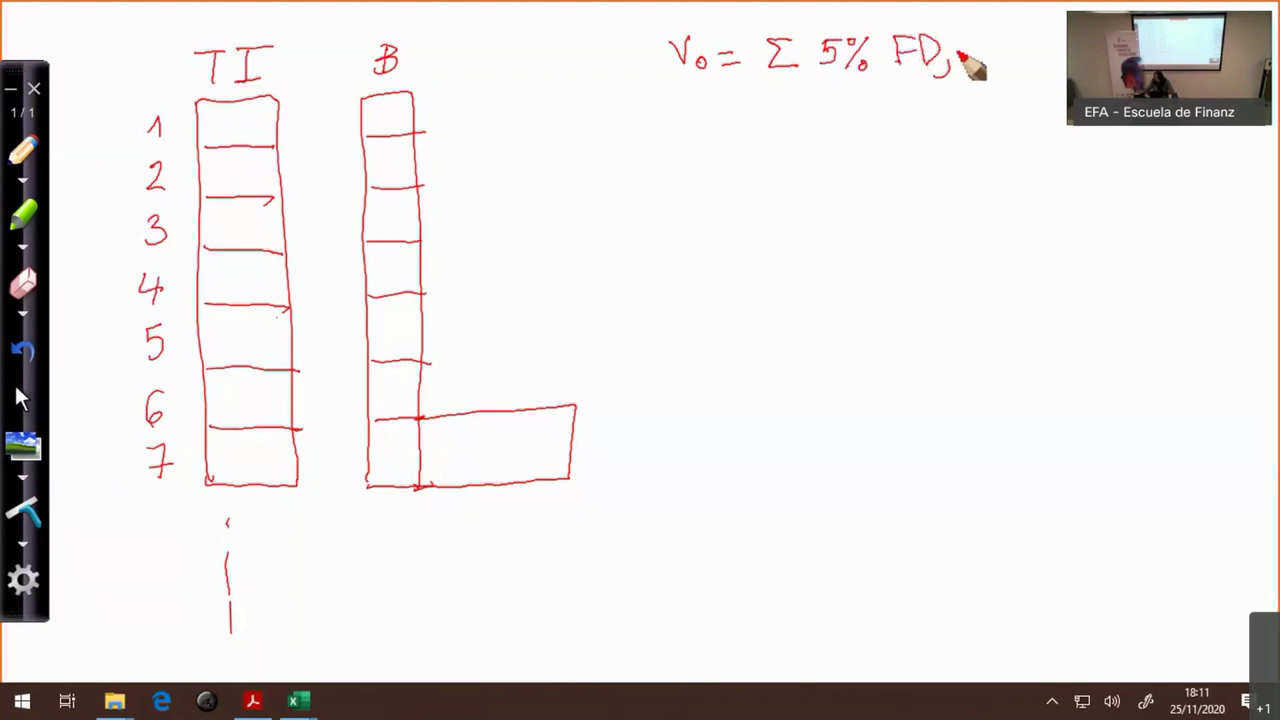
{"action": "left_click", "coordinate": [951, 50]}
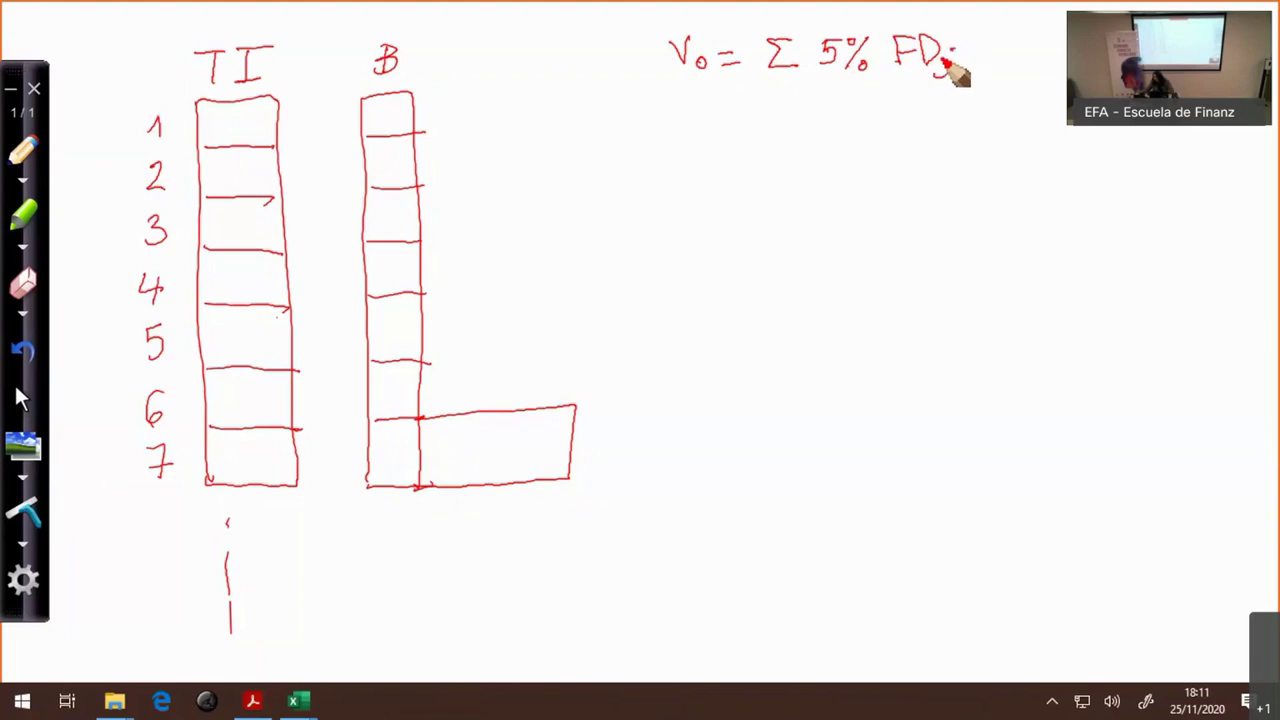
{"action": "mouse_move", "coordinate": [974, 50]}
{"action": "left_mouse_down"}
{"action": "mouse_move", "coordinate": [987, 68]}
{"action": "mouse_move", "coordinate": [1018, 70]}
{"action": "left_mouse_up"}
{"action": "left_click_drag", "start_coordinate": [1016, 45], "coordinate": [1046, 68]}
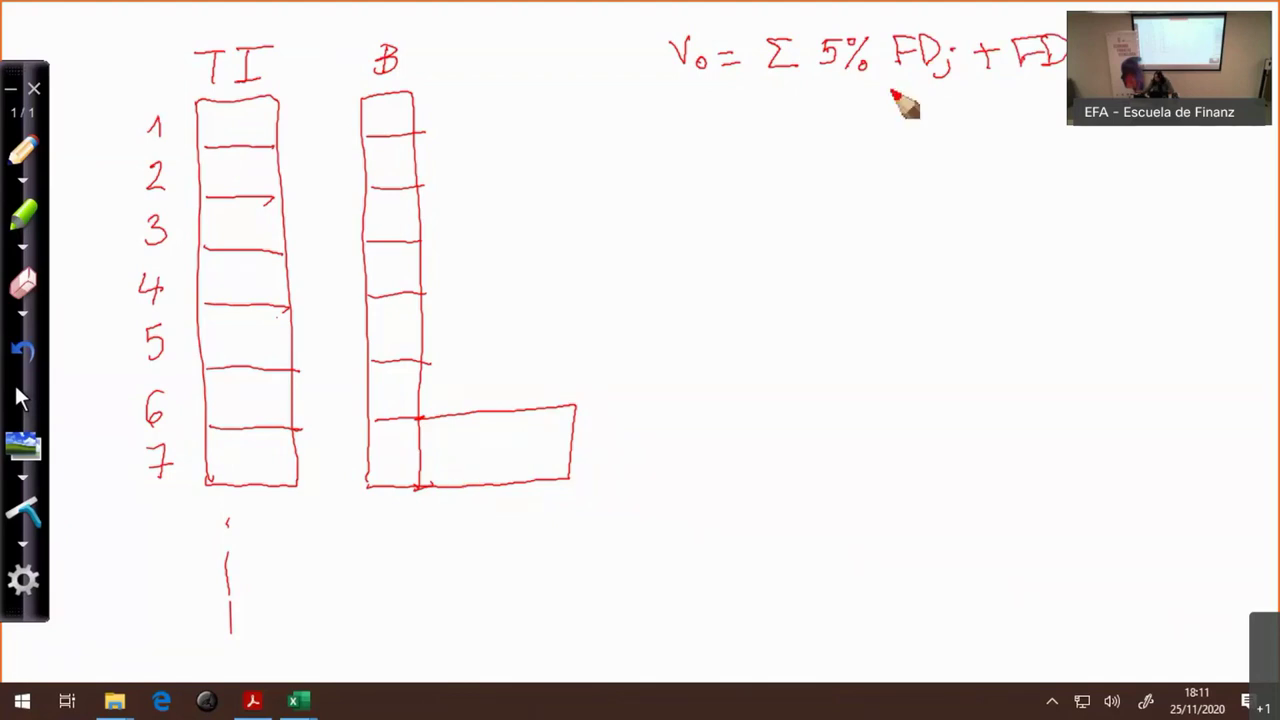
- Bracket FDj and the final FD in the value formula and write a circled TI beneath each
{"action": "mouse_move", "coordinate": [891, 82]}
{"action": "left_mouse_down"}
{"action": "mouse_move", "coordinate": [915, 97]}
{"action": "mouse_move", "coordinate": [956, 82]}
{"action": "mouse_move", "coordinate": [906, 126]}
{"action": "mouse_move", "coordinate": [929, 128]}
{"action": "left_mouse_up"}
{"action": "left_click_drag", "start_coordinate": [947, 112], "coordinate": [925, 142]}
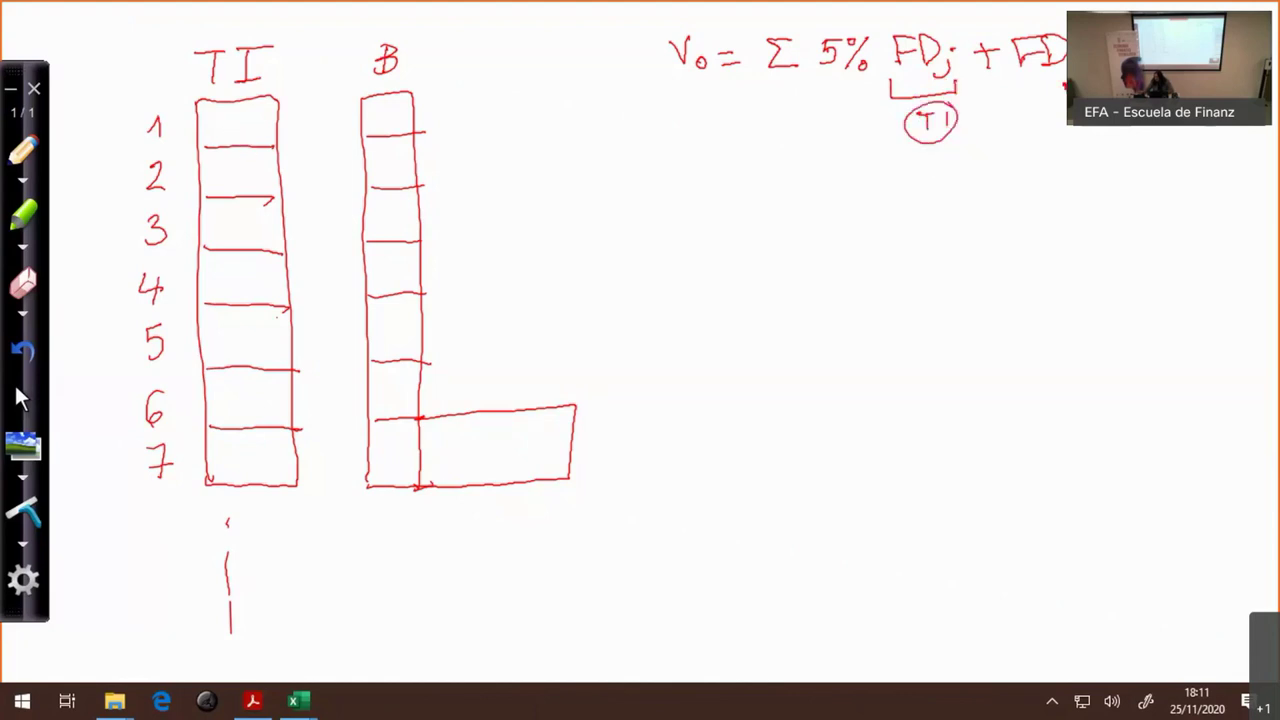
{"action": "mouse_move", "coordinate": [1030, 78]}
{"action": "left_mouse_down"}
{"action": "mouse_move", "coordinate": [1062, 88]}
{"action": "mouse_move", "coordinate": [1046, 104]}
{"action": "left_mouse_up"}
{"action": "left_click_drag", "start_coordinate": [1037, 105], "coordinate": [1044, 124]}
{"action": "left_click_drag", "start_coordinate": [1058, 100], "coordinate": [1060, 98]}
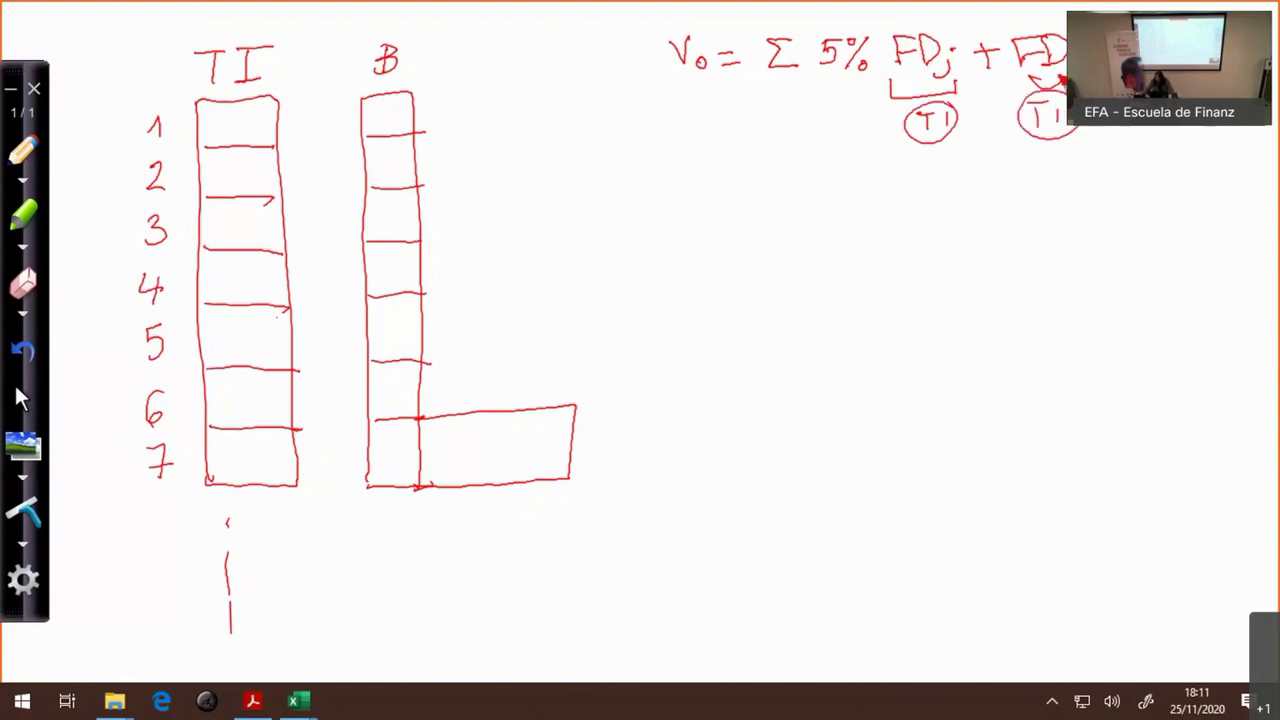
- Label the B flows 5% in years 1 and 2, and 5% plus 100% in year 7, marking the matching TI cells with dashes
{"action": "mouse_move", "coordinate": [457, 99]}
{"action": "left_mouse_down"}
{"action": "mouse_move", "coordinate": [449, 123]}
{"action": "mouse_move", "coordinate": [484, 132]}
{"action": "left_mouse_up"}
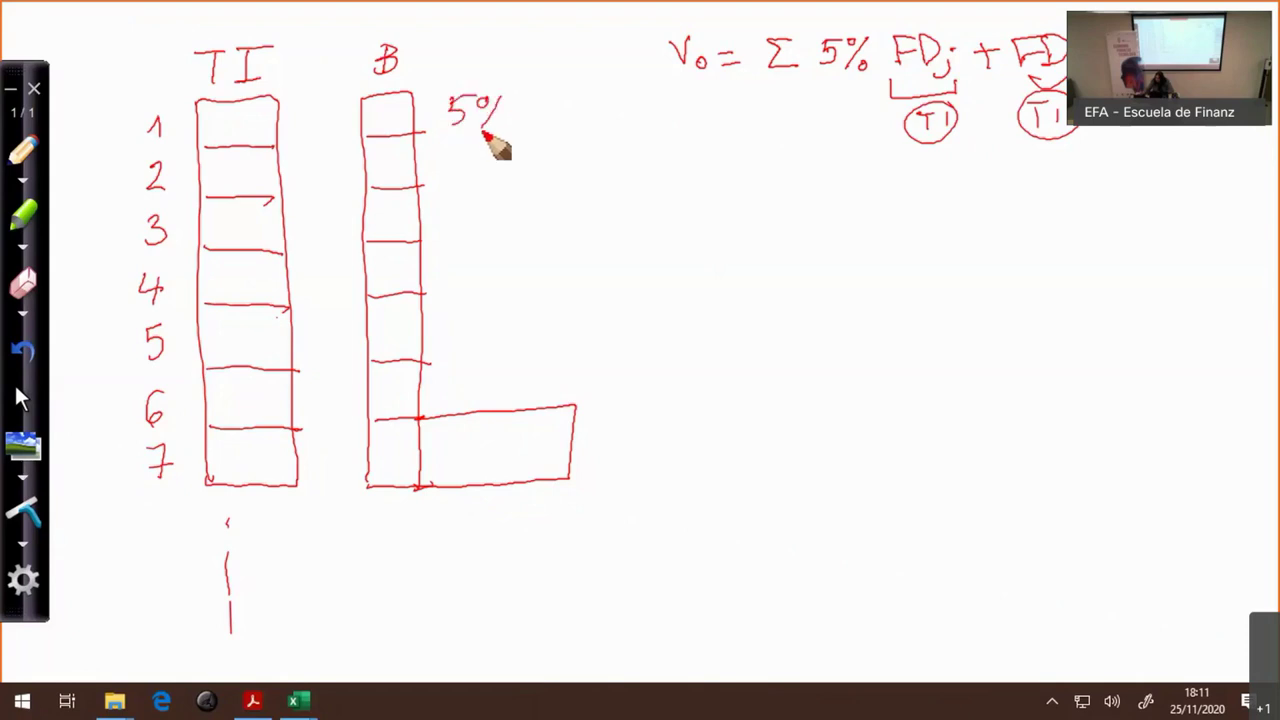
{"action": "left_click_drag", "start_coordinate": [236, 127], "coordinate": [256, 129]}
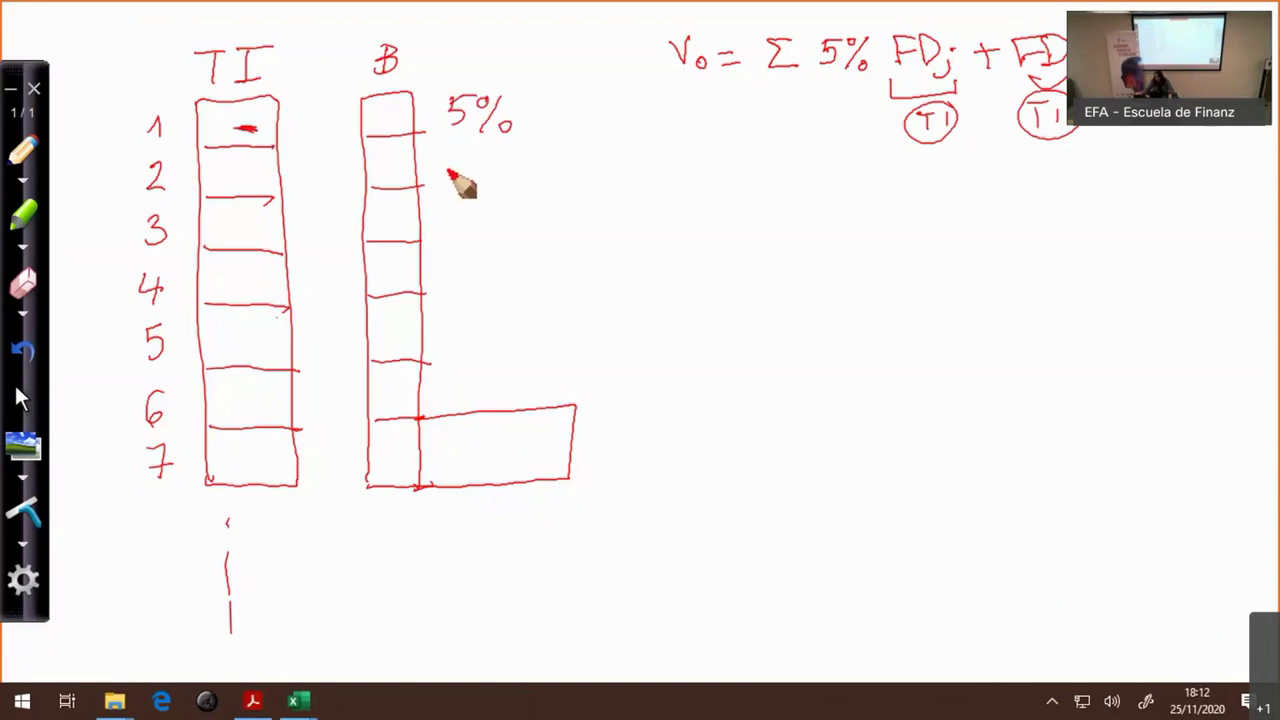
{"action": "mouse_move", "coordinate": [456, 163]}
{"action": "left_mouse_down"}
{"action": "mouse_move", "coordinate": [503, 166]}
{"action": "mouse_move", "coordinate": [509, 183]}
{"action": "left_mouse_up"}
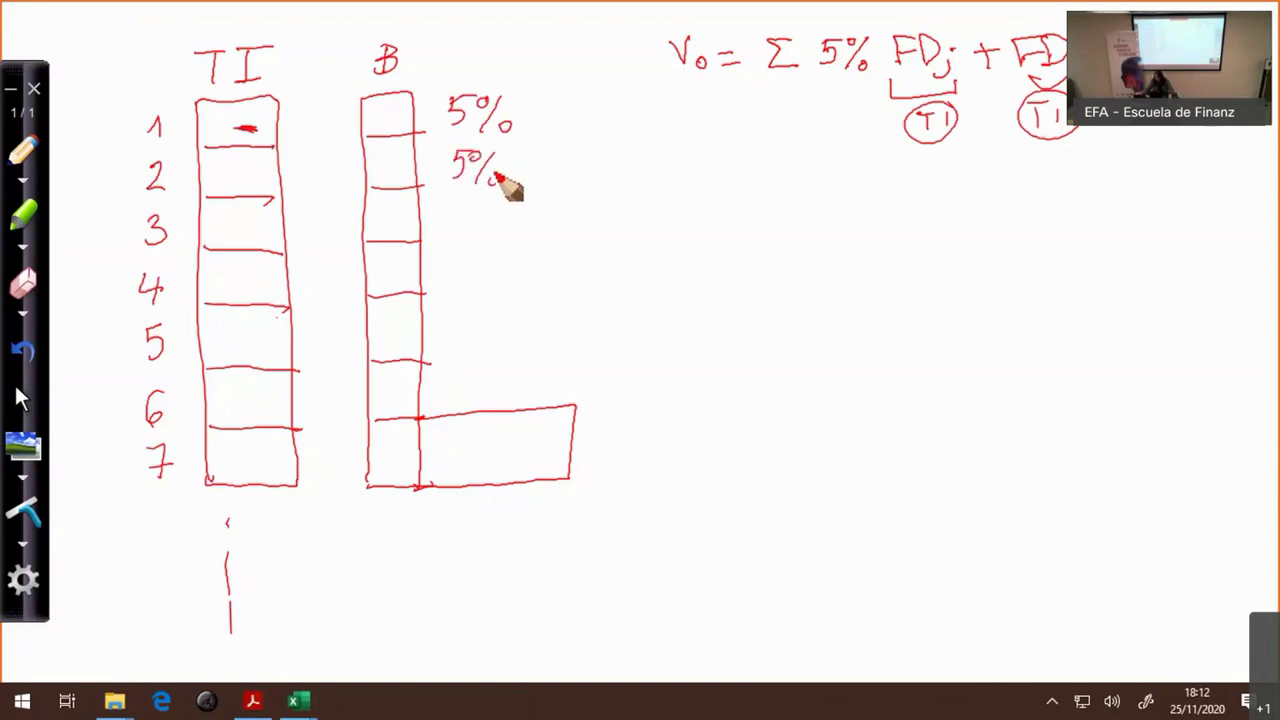
{"action": "left_click_drag", "start_coordinate": [238, 178], "coordinate": [262, 178]}
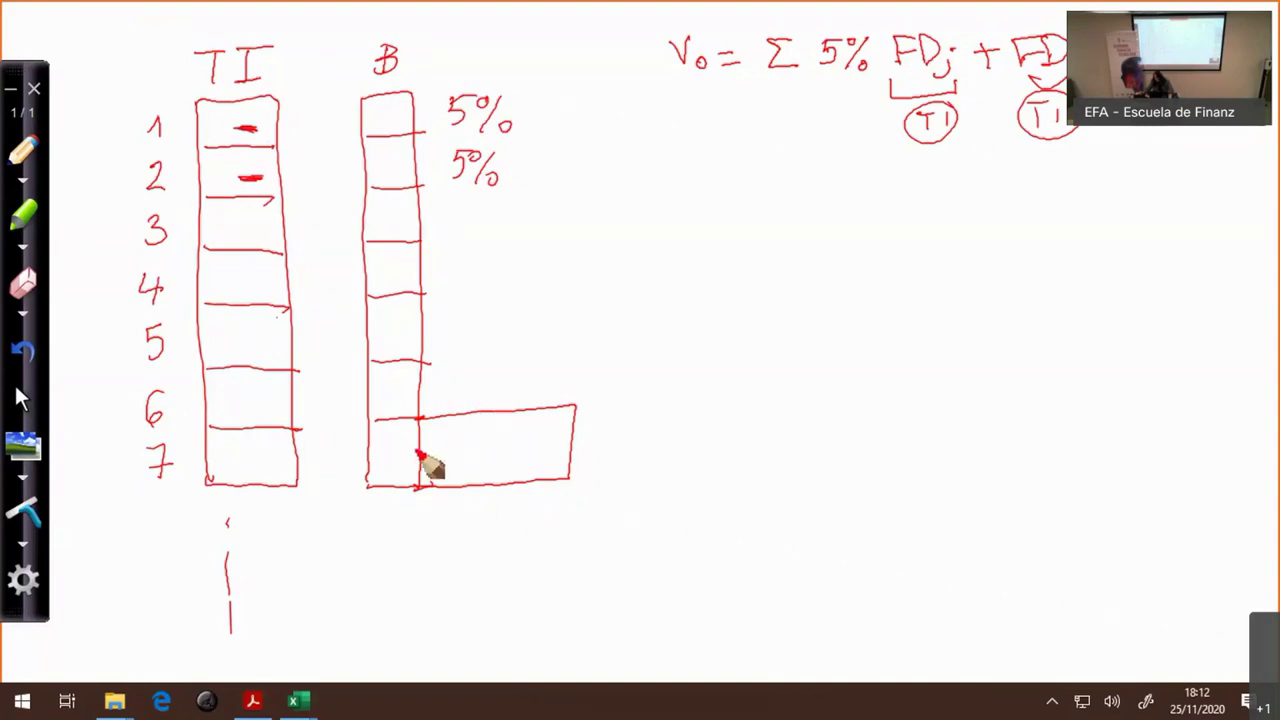
{"action": "mouse_move", "coordinate": [392, 445]}
{"action": "left_mouse_down"}
{"action": "mouse_move", "coordinate": [418, 441]}
{"action": "mouse_move", "coordinate": [399, 466]}
{"action": "left_mouse_up"}
{"action": "mouse_move", "coordinate": [410, 456]}
{"action": "left_mouse_down"}
{"action": "mouse_move", "coordinate": [472, 466]}
{"action": "mouse_move", "coordinate": [494, 448]}
{"action": "left_mouse_up"}
{"action": "mouse_move", "coordinate": [520, 446]}
{"action": "left_mouse_down"}
{"action": "mouse_move", "coordinate": [534, 457]}
{"action": "mouse_move", "coordinate": [521, 447]}
{"action": "mouse_move", "coordinate": [541, 443]}
{"action": "left_mouse_up"}
{"action": "left_click_drag", "start_coordinate": [555, 436], "coordinate": [545, 466]}
{"action": "left_click_drag", "start_coordinate": [552, 457], "coordinate": [554, 462]}
{"action": "left_click_drag", "start_coordinate": [259, 457], "coordinate": [280, 456]}
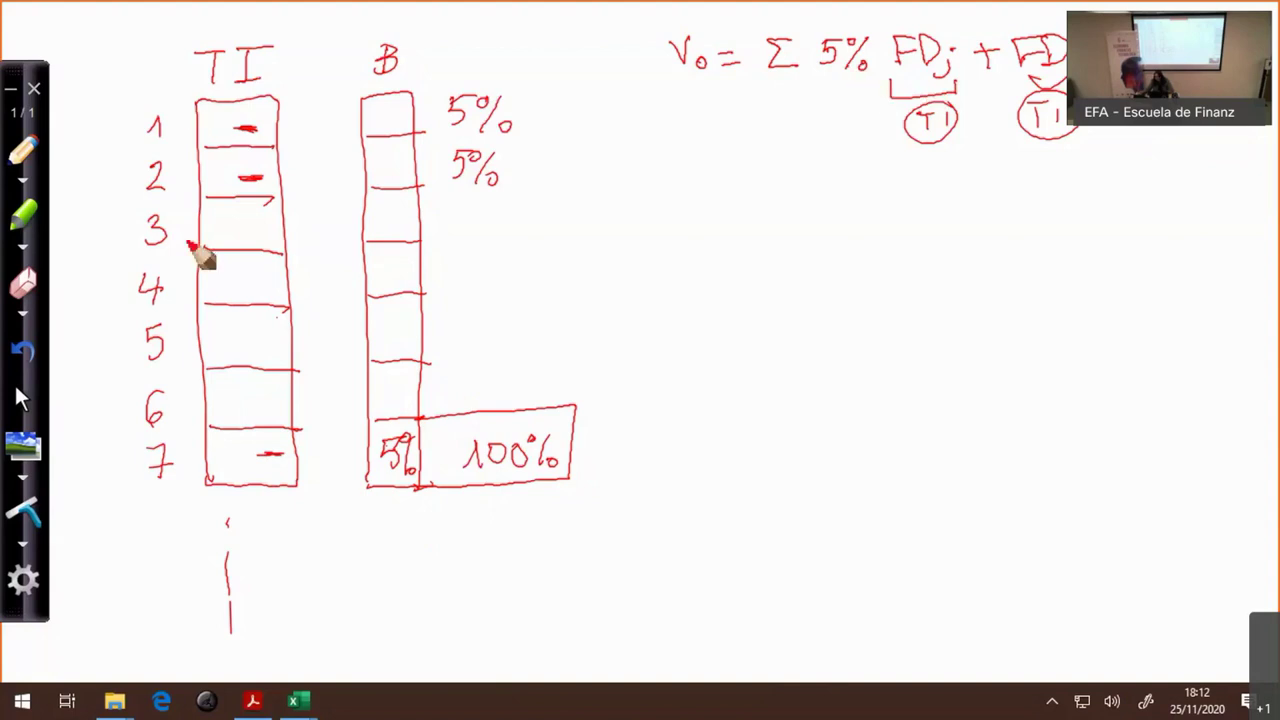
- Write 99% = in front of V₀ in the bond value formula
{"action": "left_click_drag", "start_coordinate": [633, 58], "coordinate": [652, 57]}
{"action": "left_click_drag", "start_coordinate": [634, 67], "coordinate": [654, 65]}
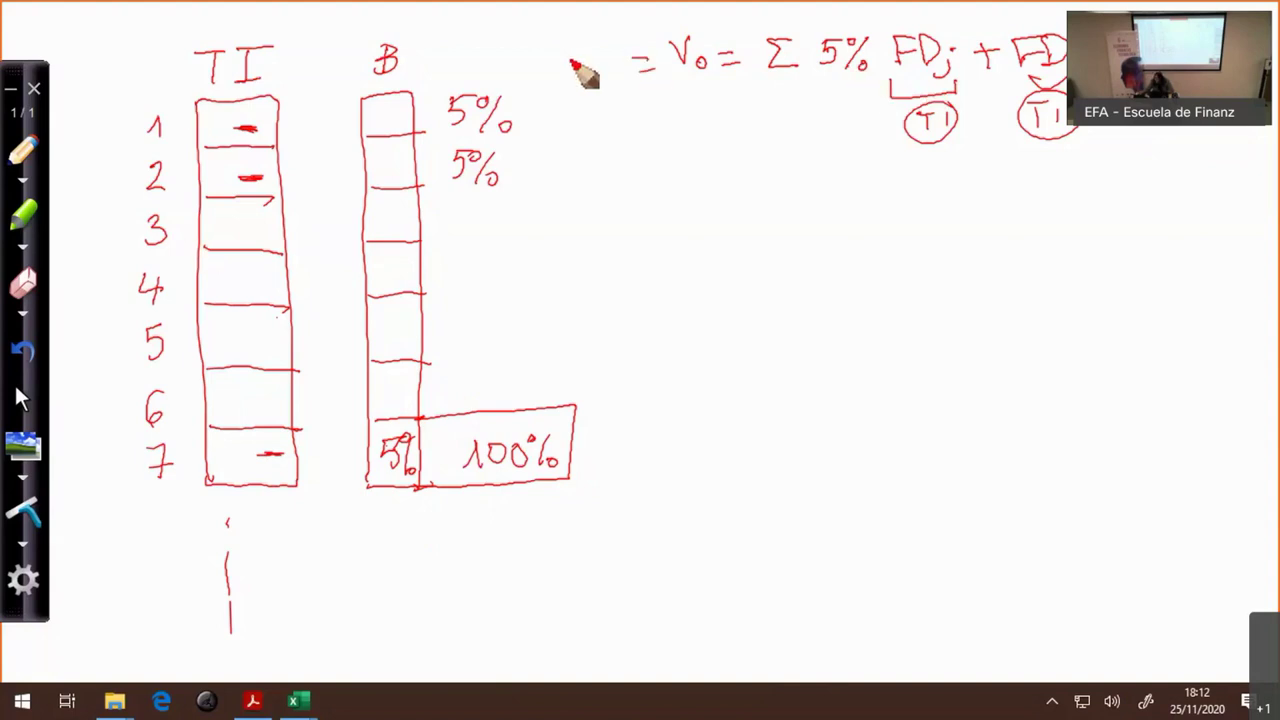
{"action": "left_click_drag", "start_coordinate": [571, 53], "coordinate": [567, 72]}
{"action": "left_click_drag", "start_coordinate": [591, 53], "coordinate": [607, 78]}
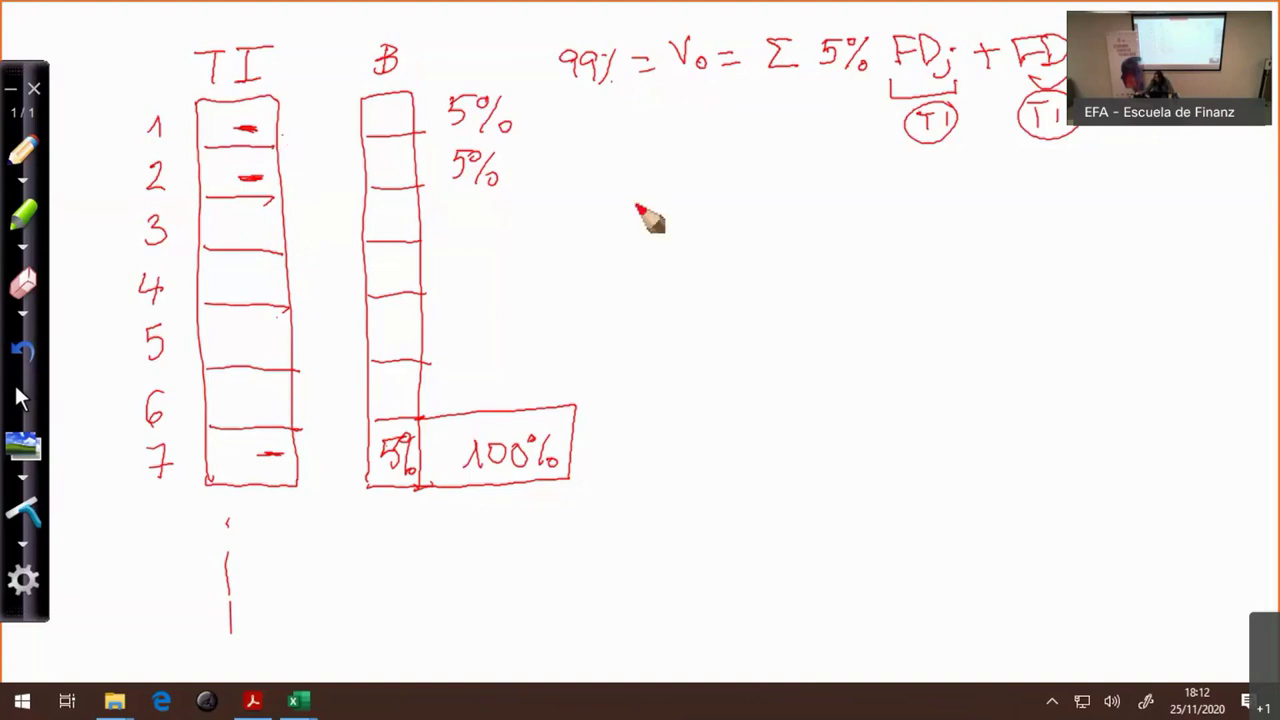
- Enter 2% in the first TI cell and write item 1) as 2% + 1 pb → V₁ʰ below the value formula
{"action": "mouse_move", "coordinate": [651, 193]}
{"action": "left_mouse_down"}
{"action": "mouse_move", "coordinate": [637, 213]}
{"action": "mouse_move", "coordinate": [657, 232]}
{"action": "left_mouse_up"}
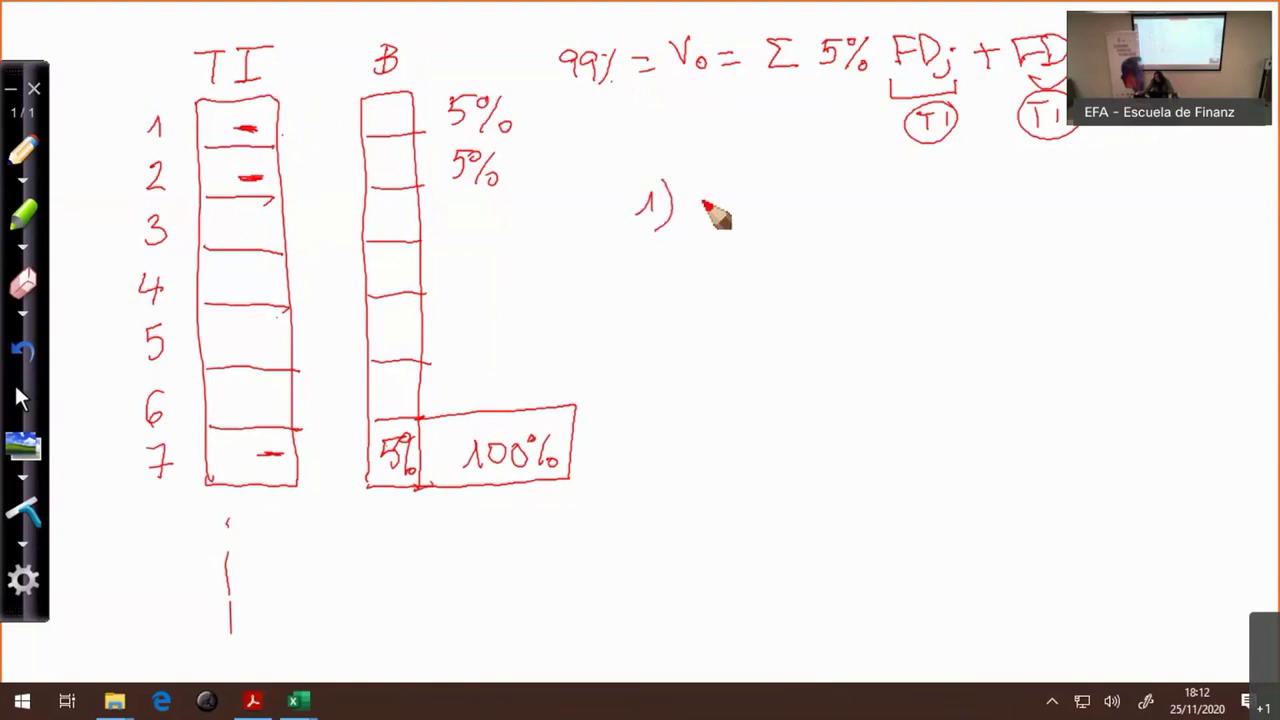
{"action": "left_click_drag", "start_coordinate": [205, 118], "coordinate": [236, 136]}
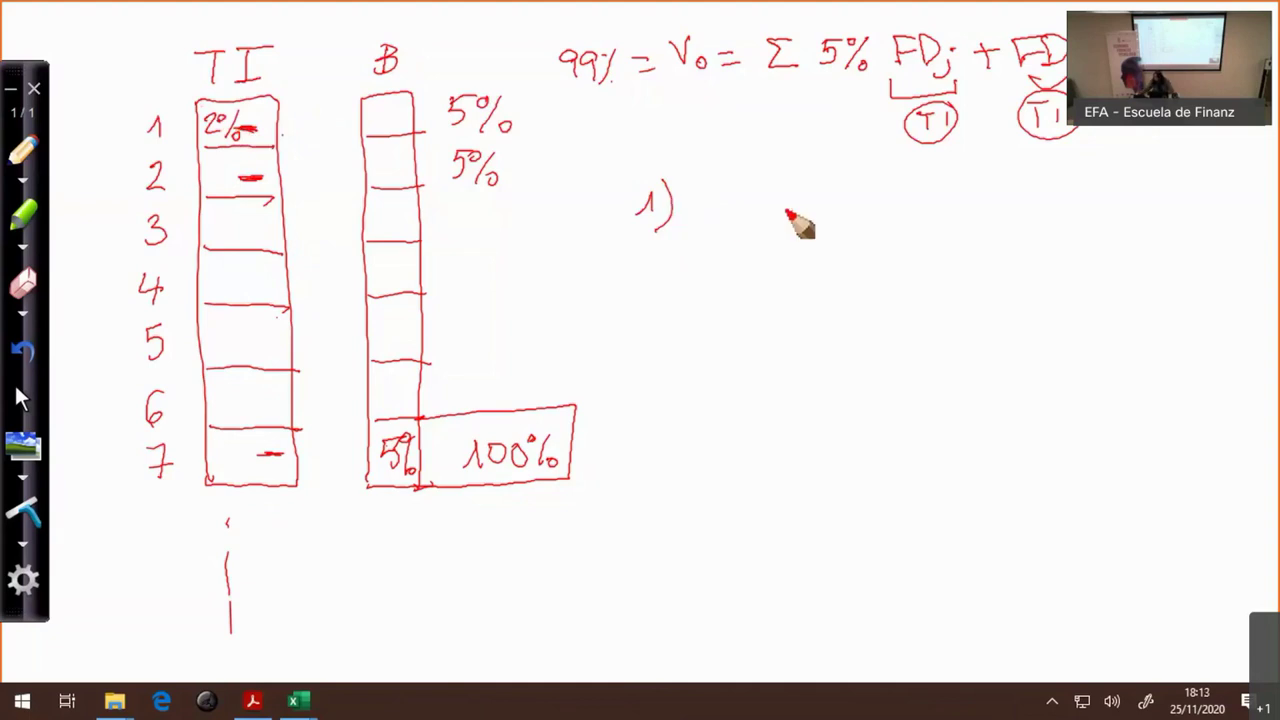
{"action": "mouse_move", "coordinate": [698, 194]}
{"action": "left_mouse_down"}
{"action": "mouse_move", "coordinate": [712, 208]}
{"action": "mouse_move", "coordinate": [717, 194]}
{"action": "mouse_move", "coordinate": [724, 214]}
{"action": "mouse_move", "coordinate": [771, 205]}
{"action": "left_mouse_up"}
{"action": "left_click_drag", "start_coordinate": [764, 197], "coordinate": [764, 213]}
{"action": "mouse_move", "coordinate": [794, 198]}
{"action": "left_mouse_down"}
{"action": "mouse_move", "coordinate": [800, 212]}
{"action": "mouse_move", "coordinate": [828, 206]}
{"action": "left_mouse_up"}
{"action": "left_click_drag", "start_coordinate": [840, 192], "coordinate": [837, 206]}
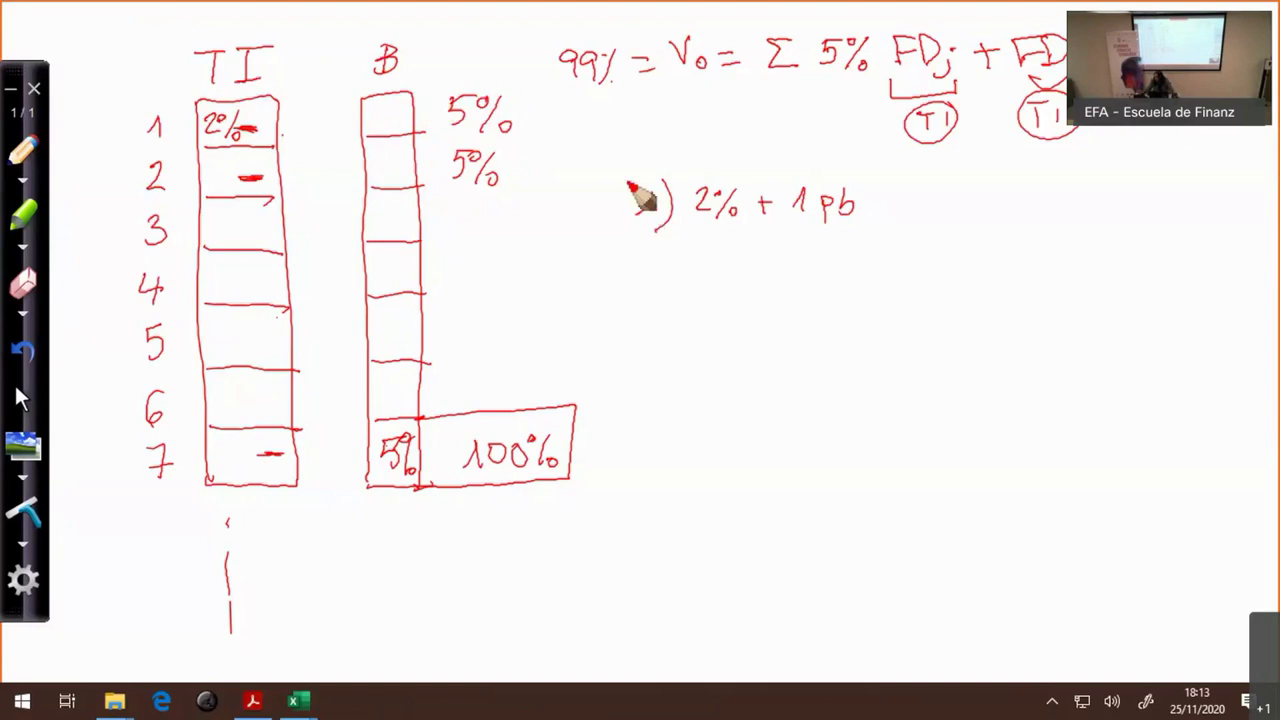
{"action": "mouse_move", "coordinate": [886, 204]}
{"action": "left_mouse_down"}
{"action": "mouse_move", "coordinate": [912, 211]}
{"action": "mouse_move", "coordinate": [982, 182]}
{"action": "left_mouse_up"}
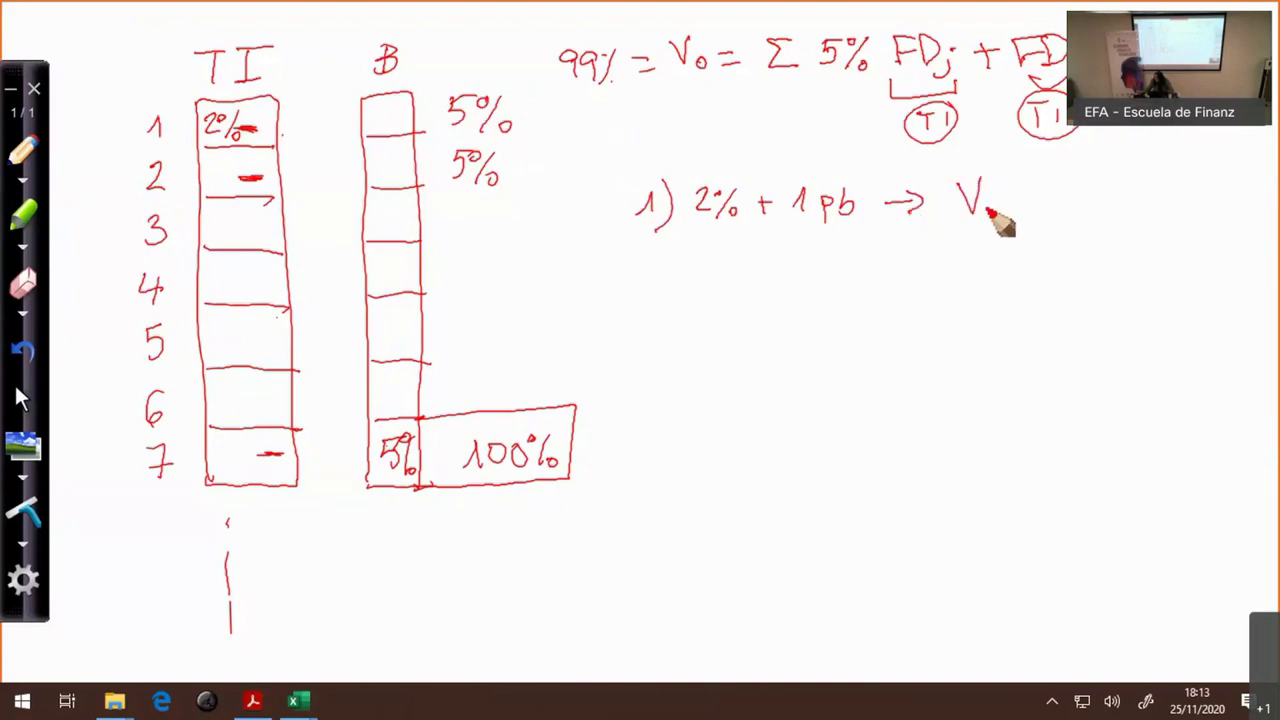
{"action": "mouse_move", "coordinate": [998, 184]}
{"action": "left_mouse_down"}
{"action": "mouse_move", "coordinate": [1012, 180]}
{"action": "mouse_move", "coordinate": [997, 209]}
{"action": "left_mouse_up"}
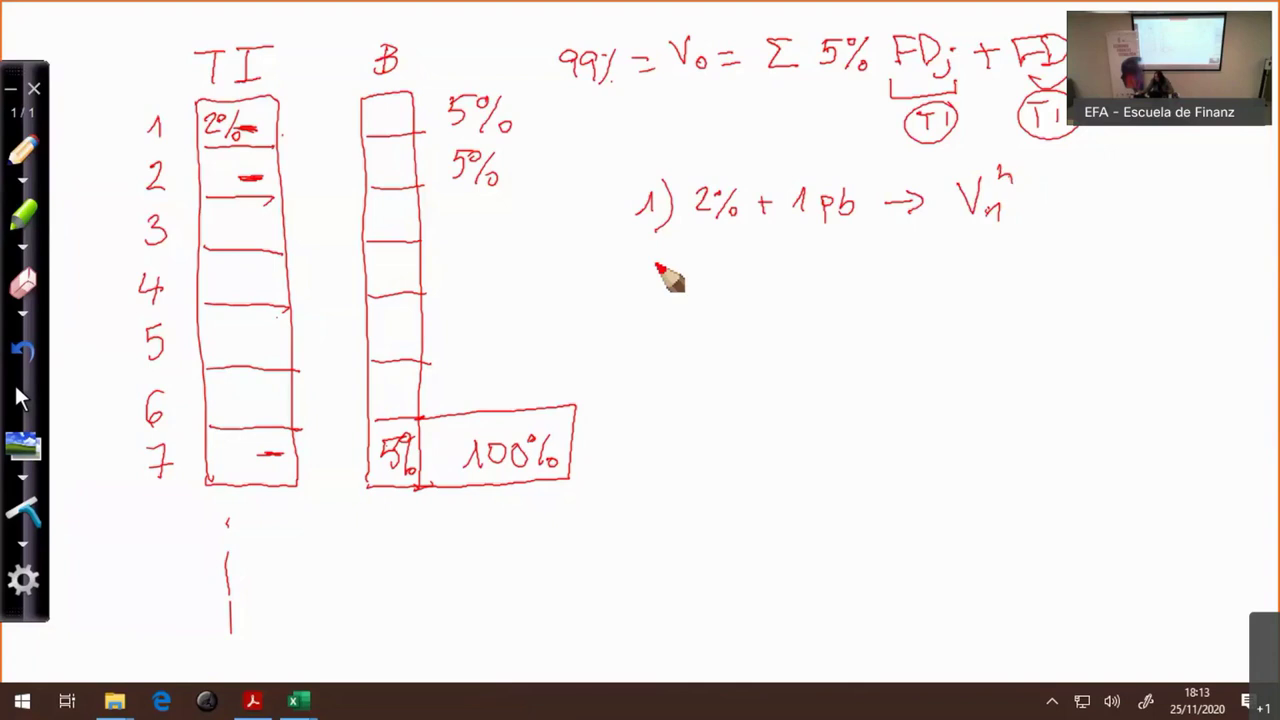
- Enter 2.1% in the second TI cell with an arrow pointing to it, and write item 2) as 2.1% + 1 pb → V₂ʰ
{"action": "left_click_drag", "start_coordinate": [636, 264], "coordinate": [666, 286]}
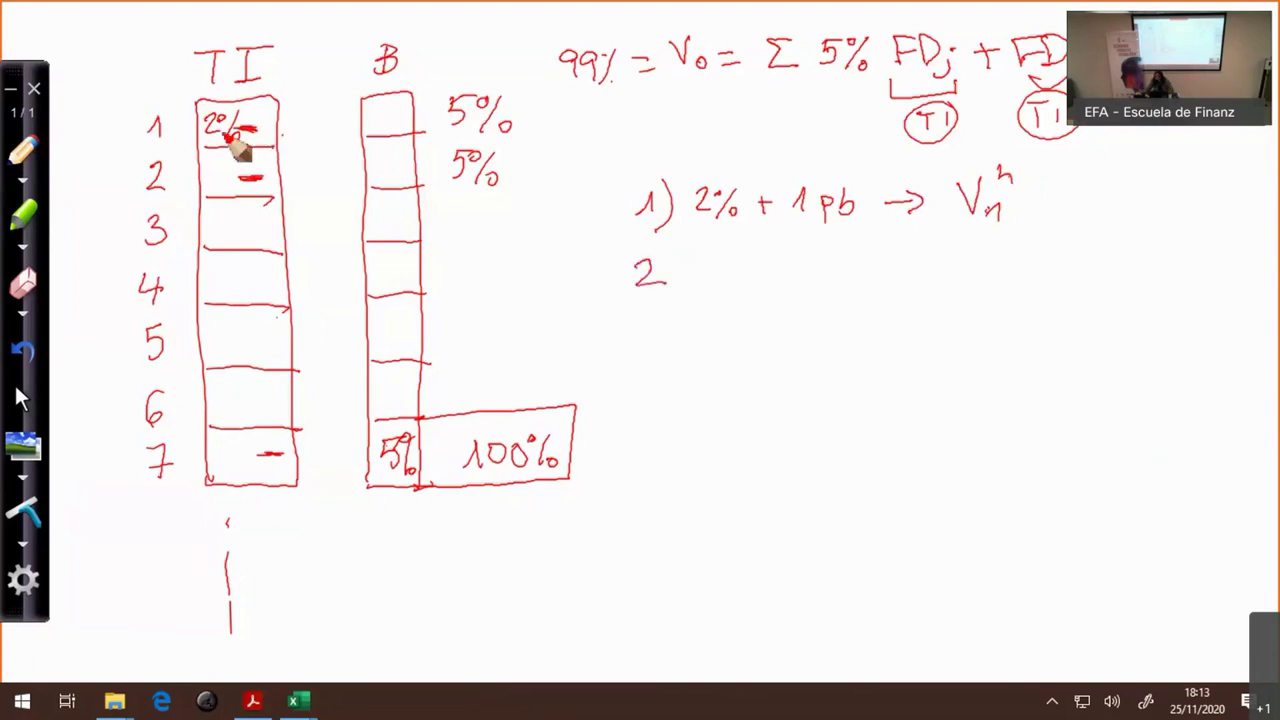
{"action": "left_click_drag", "start_coordinate": [672, 250], "coordinate": [686, 297]}
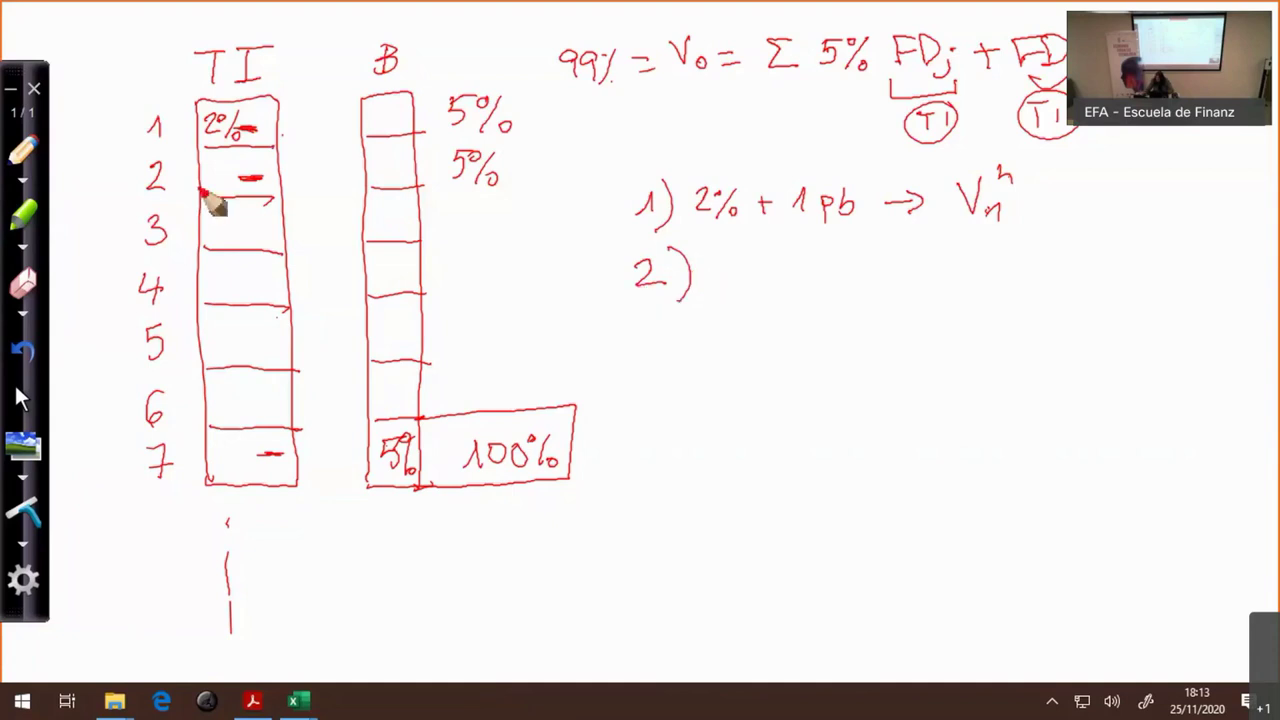
{"action": "mouse_move", "coordinate": [191, 179]}
{"action": "left_mouse_down"}
{"action": "mouse_move", "coordinate": [232, 187]}
{"action": "mouse_move", "coordinate": [268, 166]}
{"action": "mouse_move", "coordinate": [290, 172]}
{"action": "left_mouse_up"}
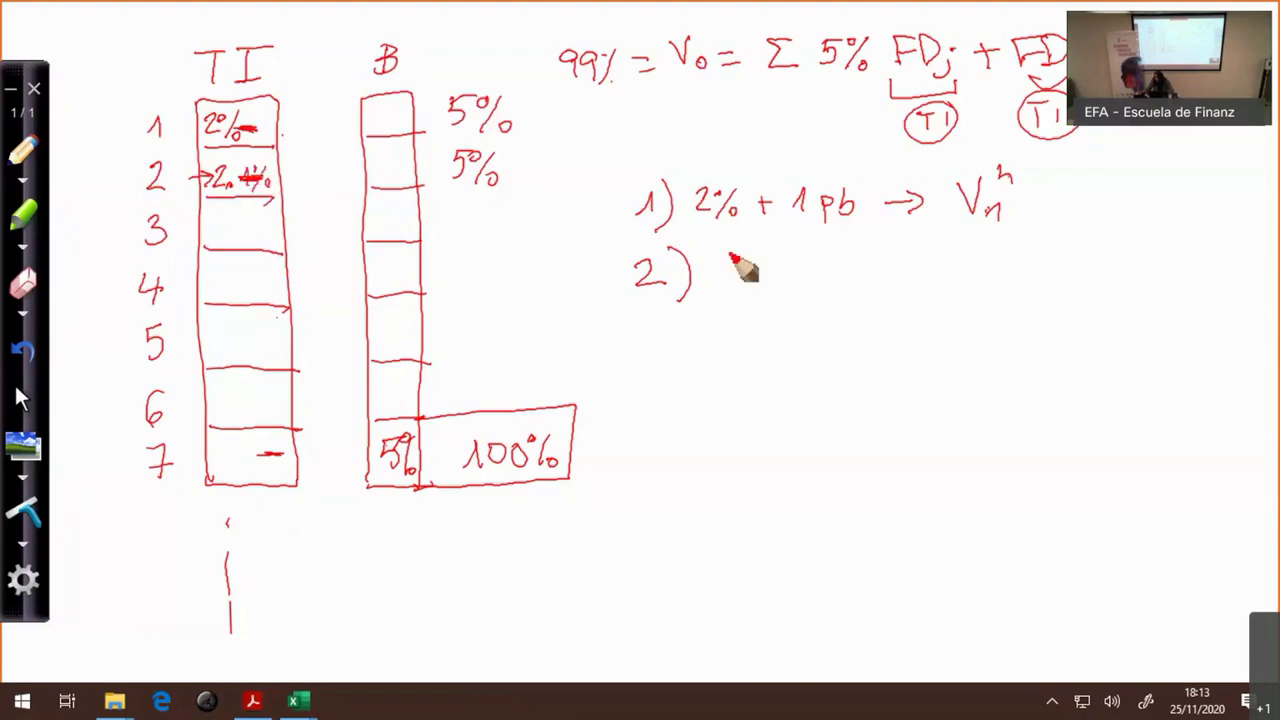
{"action": "mouse_move", "coordinate": [705, 262]}
{"action": "left_mouse_down"}
{"action": "mouse_move", "coordinate": [724, 282]}
{"action": "mouse_move", "coordinate": [772, 262]}
{"action": "mouse_move", "coordinate": [786, 275]}
{"action": "left_mouse_up"}
{"action": "left_click_drag", "start_coordinate": [773, 263], "coordinate": [807, 277]}
{"action": "mouse_move", "coordinate": [799, 267]}
{"action": "left_mouse_down"}
{"action": "mouse_move", "coordinate": [832, 282]}
{"action": "mouse_move", "coordinate": [871, 264]}
{"action": "mouse_move", "coordinate": [942, 273]}
{"action": "left_mouse_up"}
{"action": "mouse_move", "coordinate": [975, 250]}
{"action": "left_mouse_down"}
{"action": "mouse_move", "coordinate": [994, 251]}
{"action": "mouse_move", "coordinate": [1012, 289]}
{"action": "left_mouse_up"}
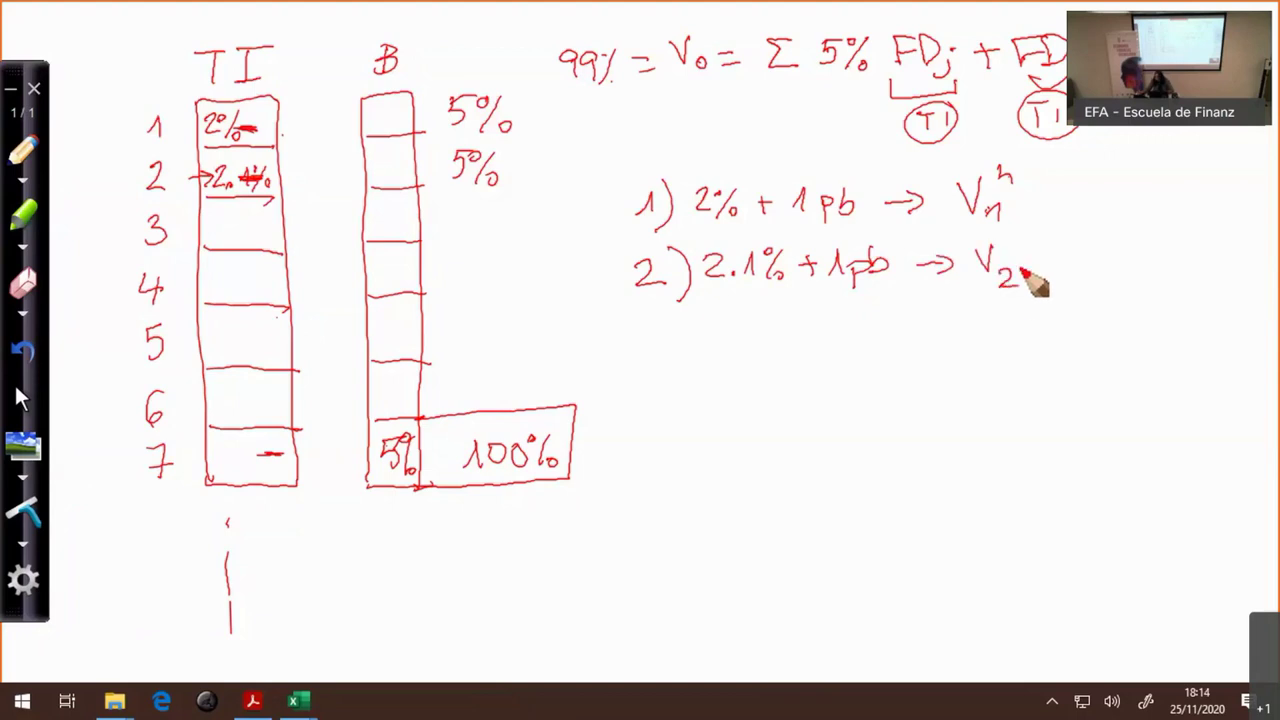
{"action": "left_click_drag", "start_coordinate": [1008, 247], "coordinate": [1018, 243]}
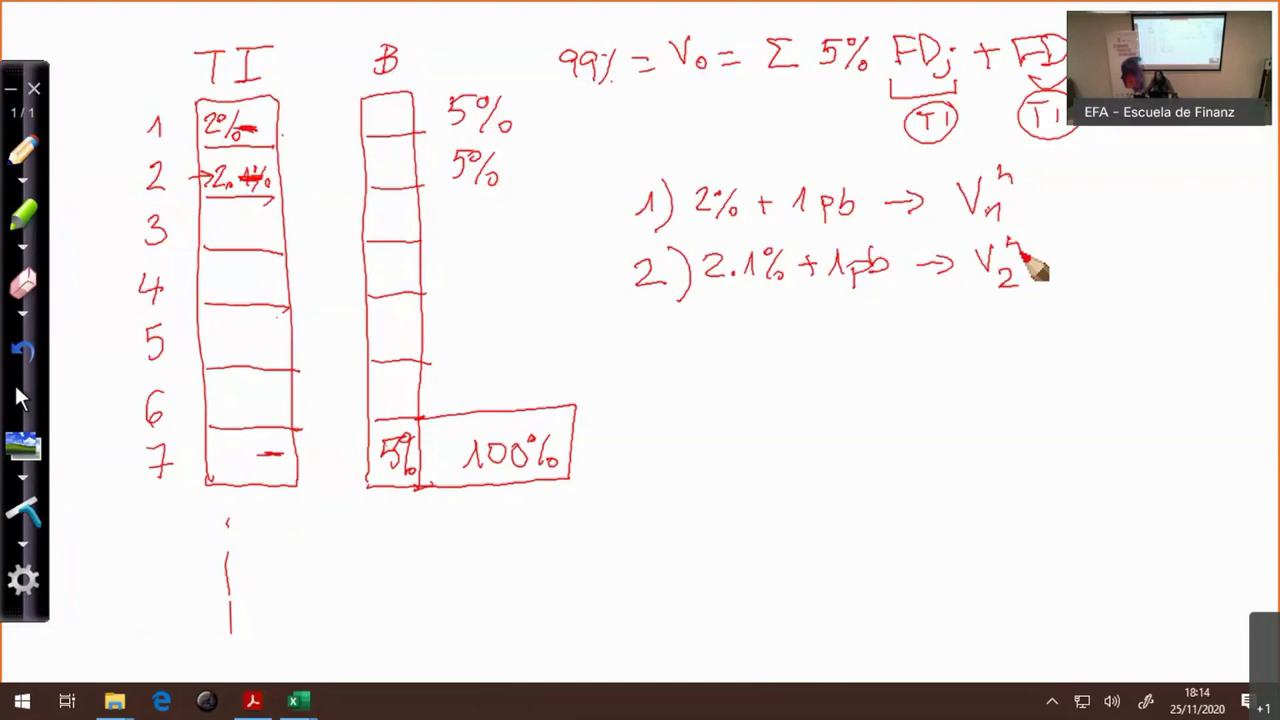
- Continue the numbered list with vertical dashes and add a sensitivity column of S₁, S₂ and trailing dashes beside the V values
{"action": "left_click_drag", "start_coordinate": [692, 335], "coordinate": [691, 352]}
{"action": "left_click_drag", "start_coordinate": [690, 377], "coordinate": [697, 453]}
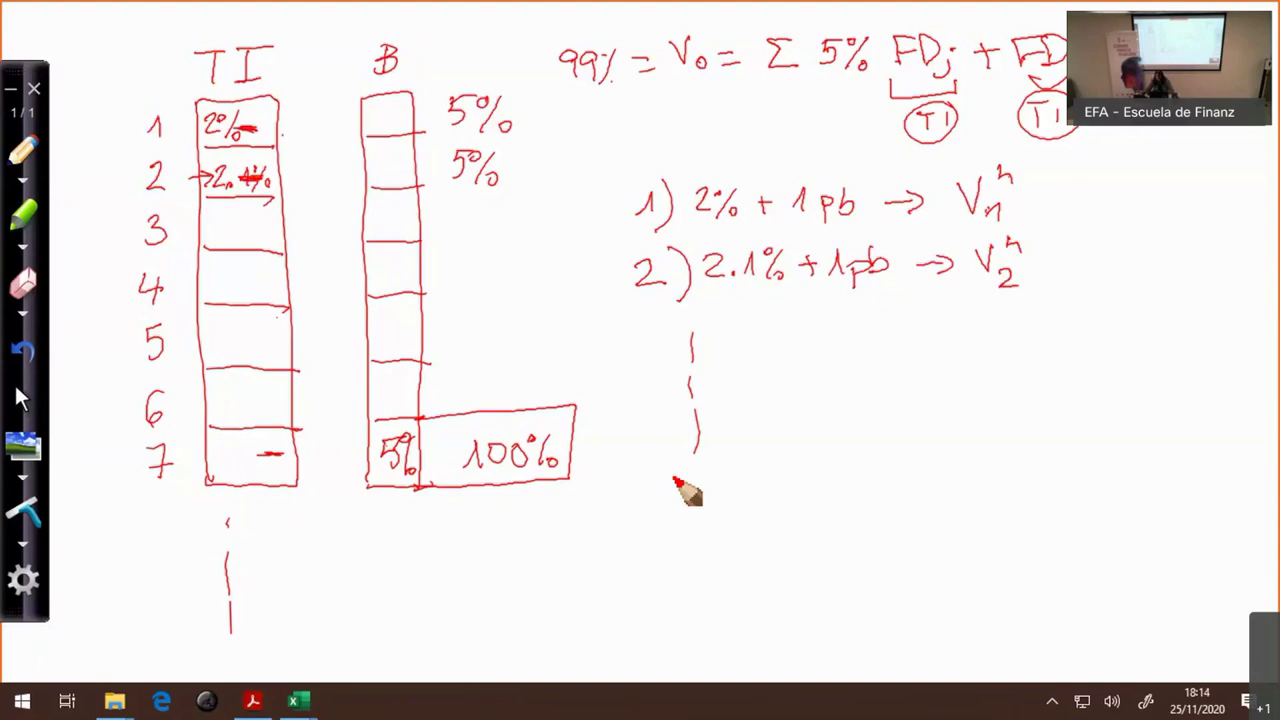
{"action": "mouse_move", "coordinate": [1060, 190]}
{"action": "left_mouse_down"}
{"action": "mouse_move", "coordinate": [1046, 208]}
{"action": "mouse_move", "coordinate": [1071, 219]}
{"action": "left_mouse_up"}
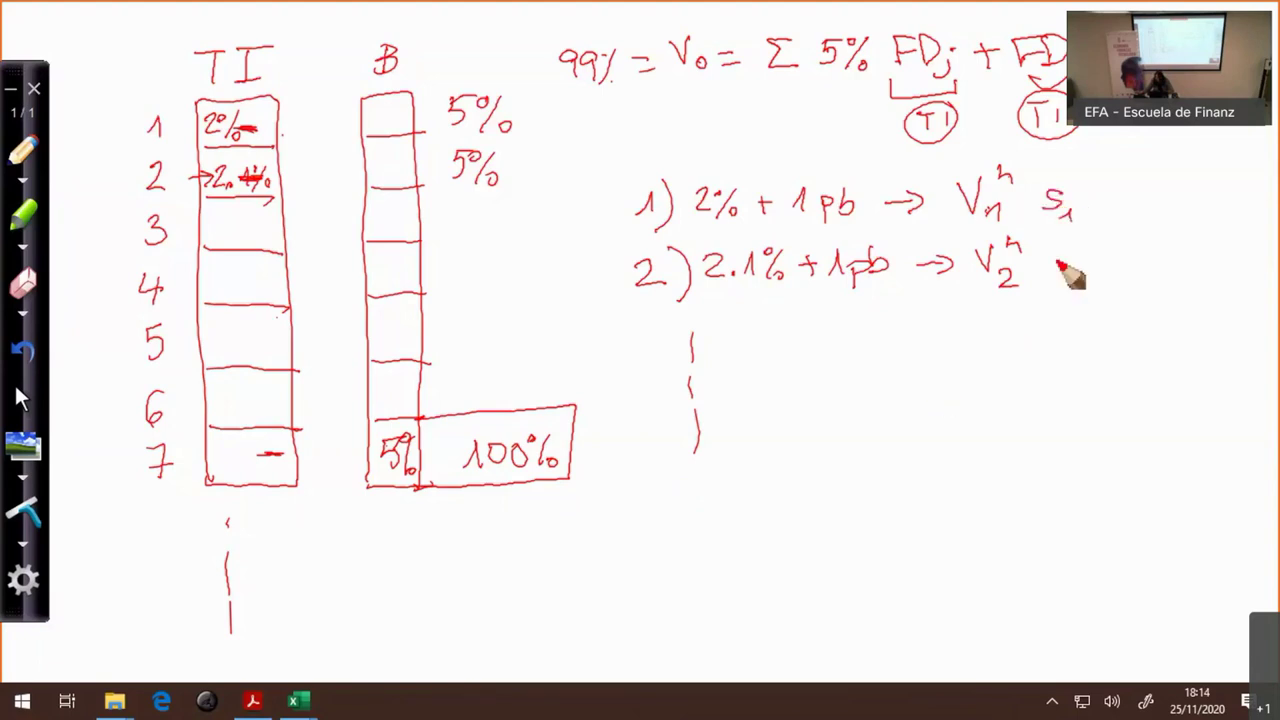
{"action": "left_click_drag", "start_coordinate": [1062, 262], "coordinate": [1050, 420]}
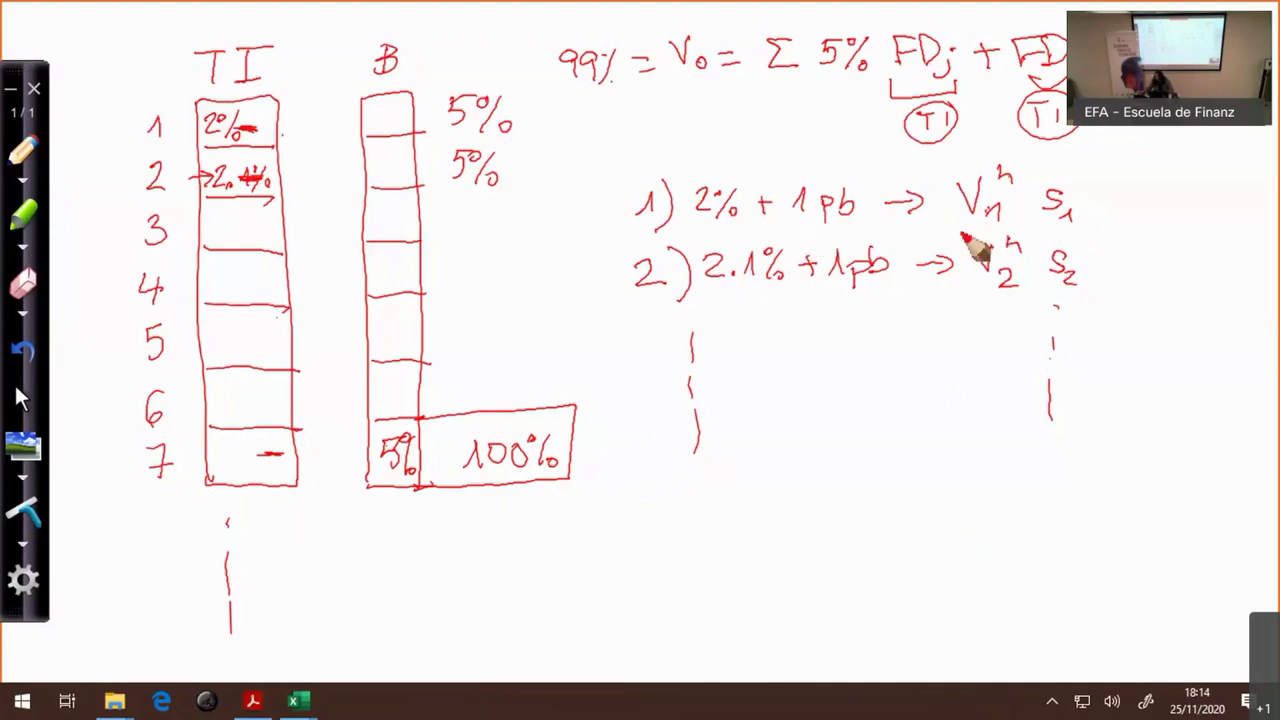
- Write the sensitivity fraction (V₁ʰ − V₀) / 1pb below the numbered items and circle it
{"action": "mouse_move", "coordinate": [729, 447]}
{"action": "left_mouse_down"}
{"action": "mouse_move", "coordinate": [777, 450]}
{"action": "mouse_move", "coordinate": [744, 477]}
{"action": "mouse_move", "coordinate": [762, 491]}
{"action": "mouse_move", "coordinate": [857, 436]}
{"action": "mouse_move", "coordinate": [866, 472]}
{"action": "left_mouse_up"}
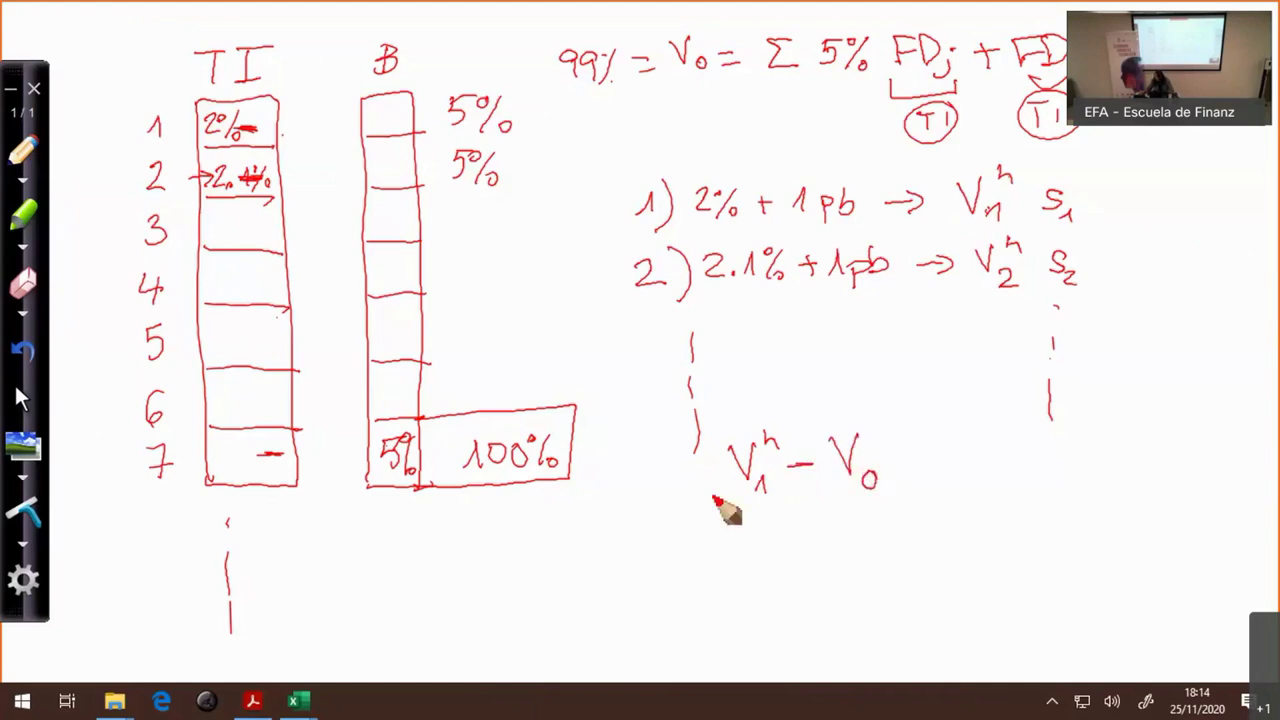
{"action": "left_click_drag", "start_coordinate": [722, 508], "coordinate": [882, 505]}
{"action": "mouse_move", "coordinate": [792, 531]}
{"action": "left_mouse_down"}
{"action": "mouse_move", "coordinate": [800, 549]}
{"action": "mouse_move", "coordinate": [850, 537]}
{"action": "left_mouse_up"}
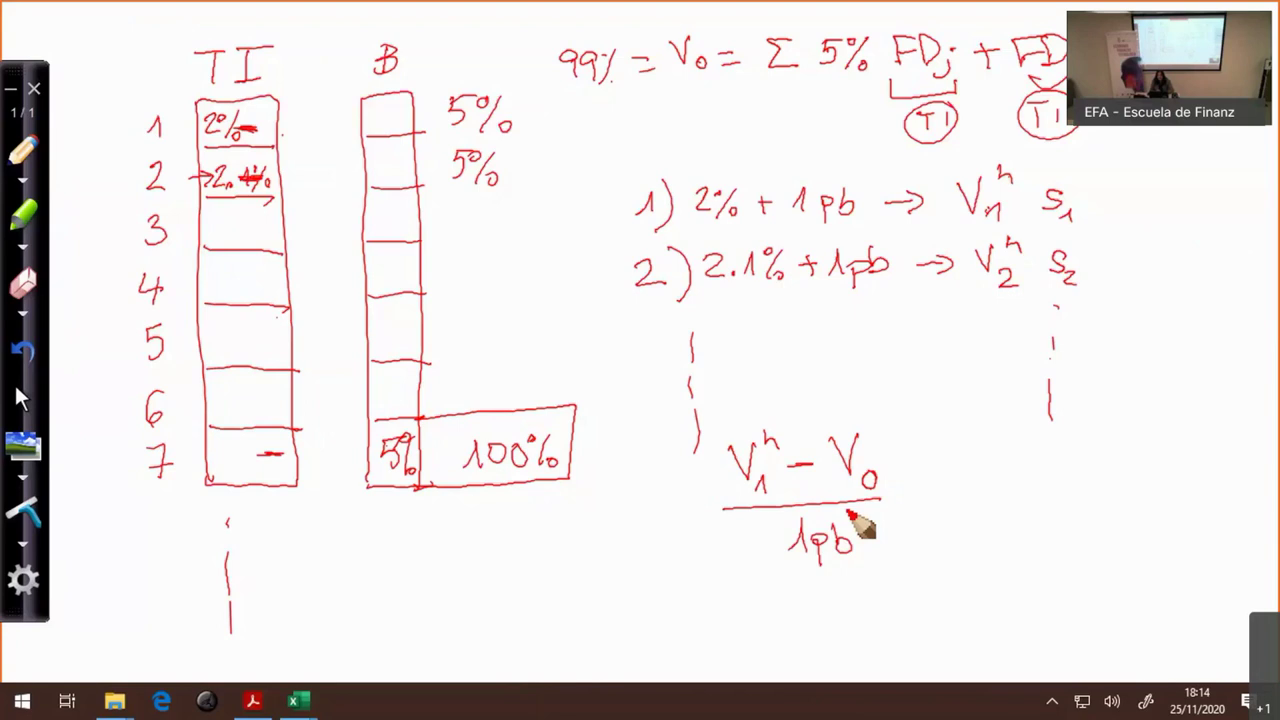
{"action": "mouse_move", "coordinate": [712, 440]}
{"action": "left_mouse_down"}
{"action": "mouse_move", "coordinate": [914, 523]}
{"action": "mouse_move", "coordinate": [717, 557]}
{"action": "mouse_move", "coordinate": [706, 446]}
{"action": "left_mouse_up"}
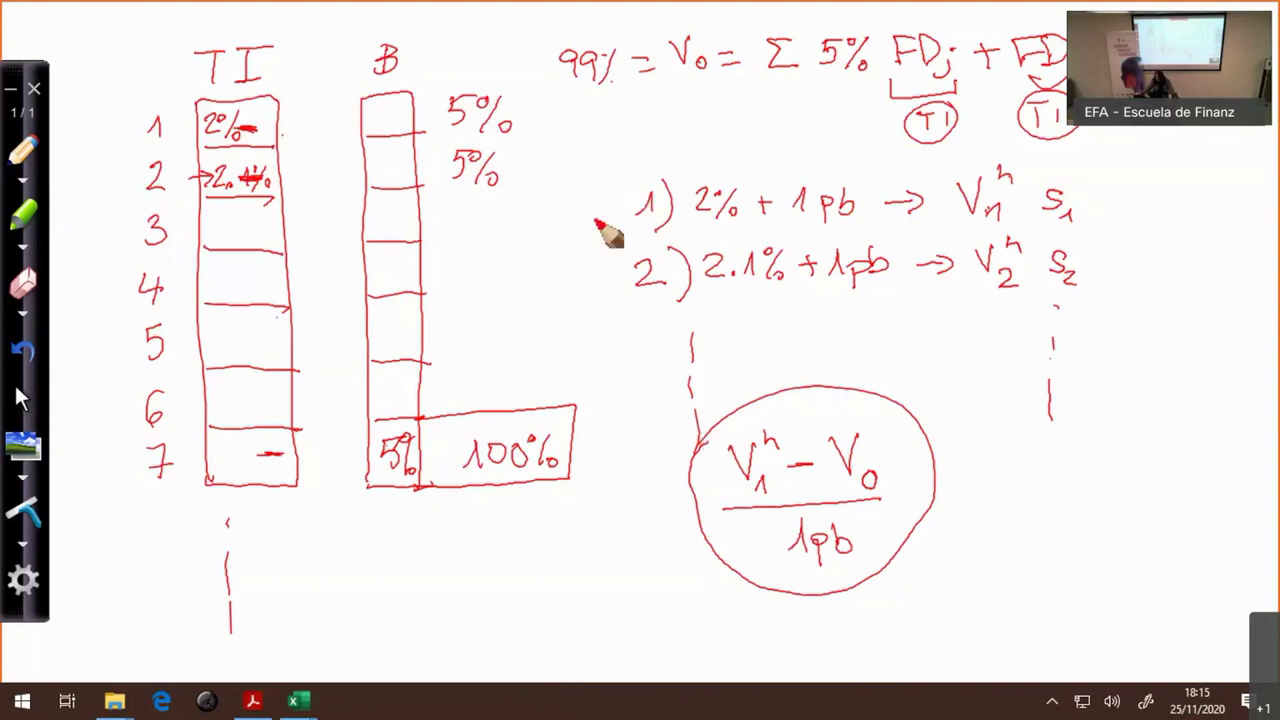
- List VaR₁, VaR₂, dots and 7 in front of the numbered items and frame them as a column
{"action": "left_click_drag", "start_coordinate": [516, 196], "coordinate": [596, 232]}
{"action": "left_click_drag", "start_coordinate": [591, 284], "coordinate": [603, 291]}
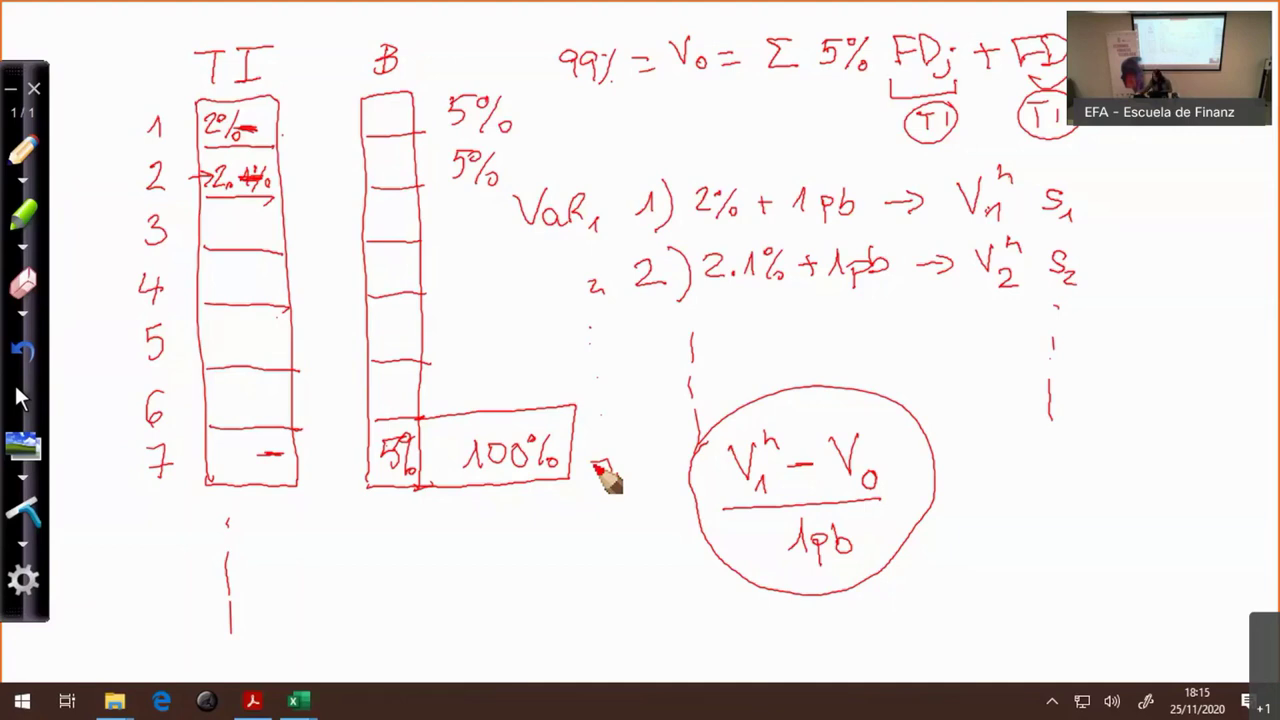
{"action": "left_click_drag", "start_coordinate": [523, 262], "coordinate": [597, 290]}
{"action": "mouse_move", "coordinate": [595, 178]}
{"action": "left_mouse_down"}
{"action": "mouse_move", "coordinate": [526, 410]}
{"action": "mouse_move", "coordinate": [645, 510]}
{"action": "mouse_move", "coordinate": [535, 525]}
{"action": "mouse_move", "coordinate": [533, 497]}
{"action": "left_mouse_up"}
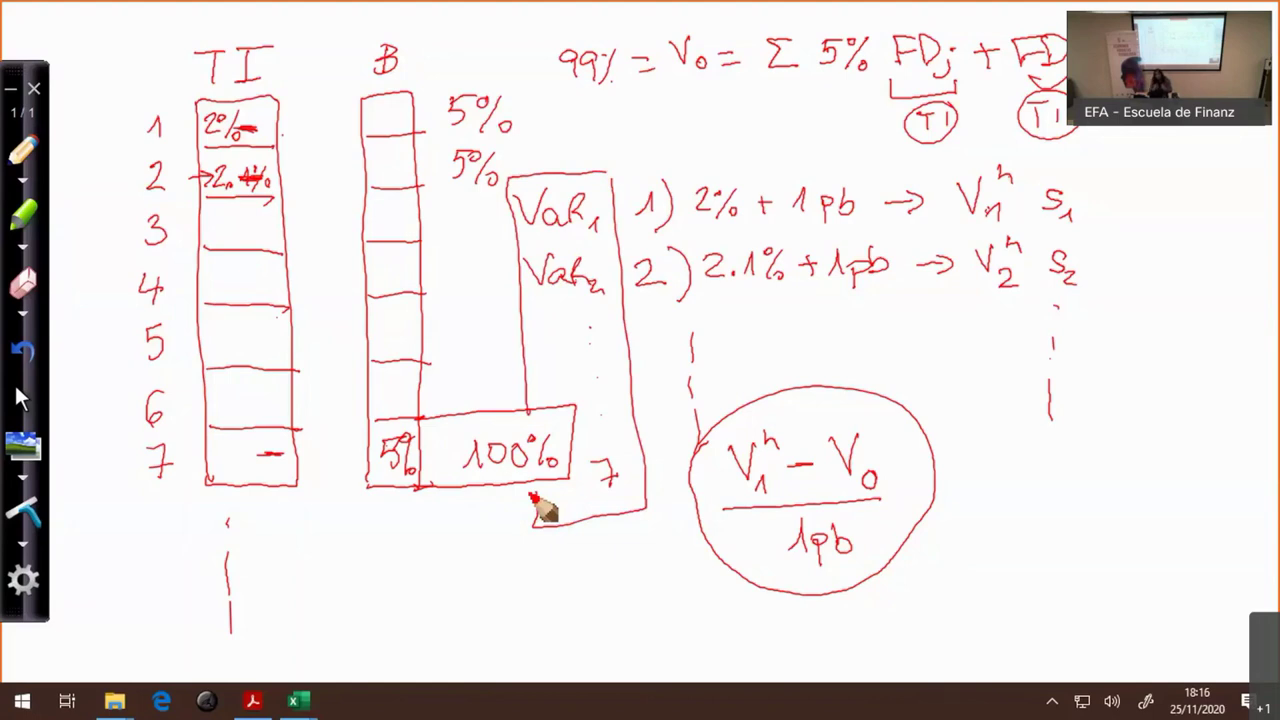
- Write a circled Σ beneath the framed VaR column
{"action": "left_click_drag", "start_coordinate": [620, 570], "coordinate": [627, 605]}
{"action": "left_click_drag", "start_coordinate": [597, 541], "coordinate": [654, 575]}
{"action": "left_click_drag", "start_coordinate": [551, 610], "coordinate": [655, 568]}
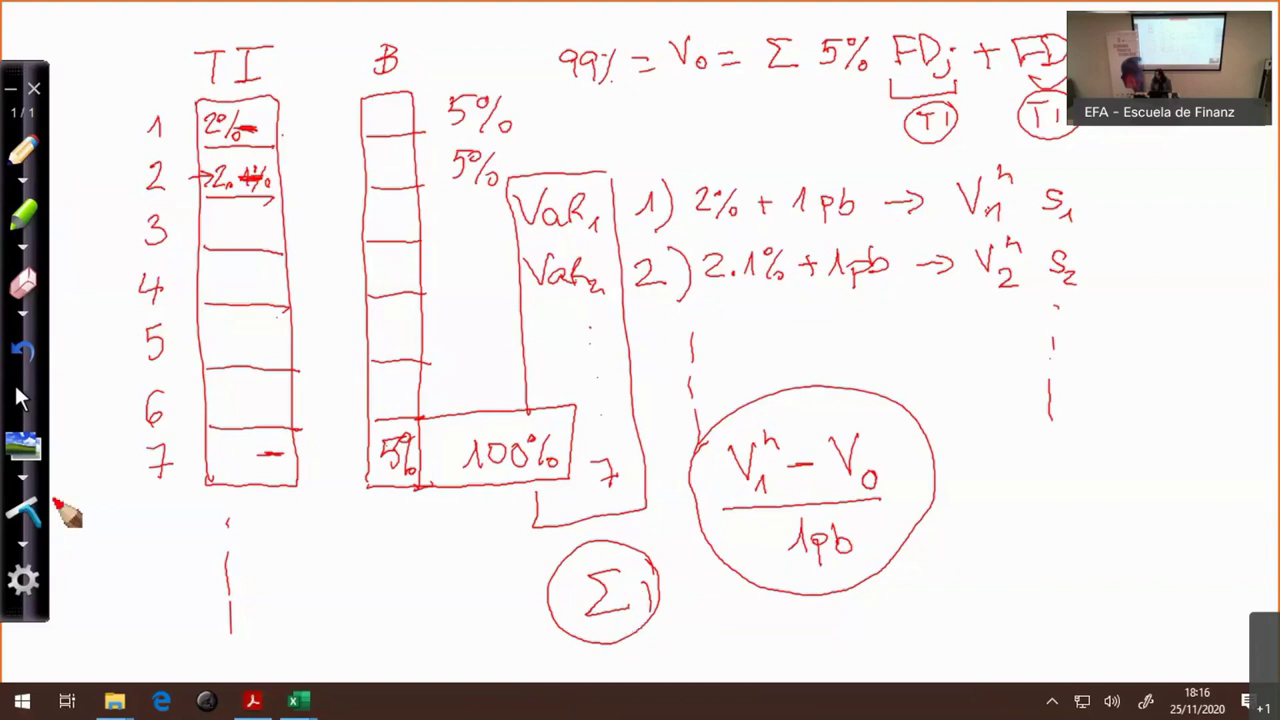
- Leave the whiteboard, advance the PDF slides to page 60, and open the 7_VaR_Bono_por_sensibilidades workbook from the xls folder in Excel
{"action": "left_click", "coordinate": [22, 449]}
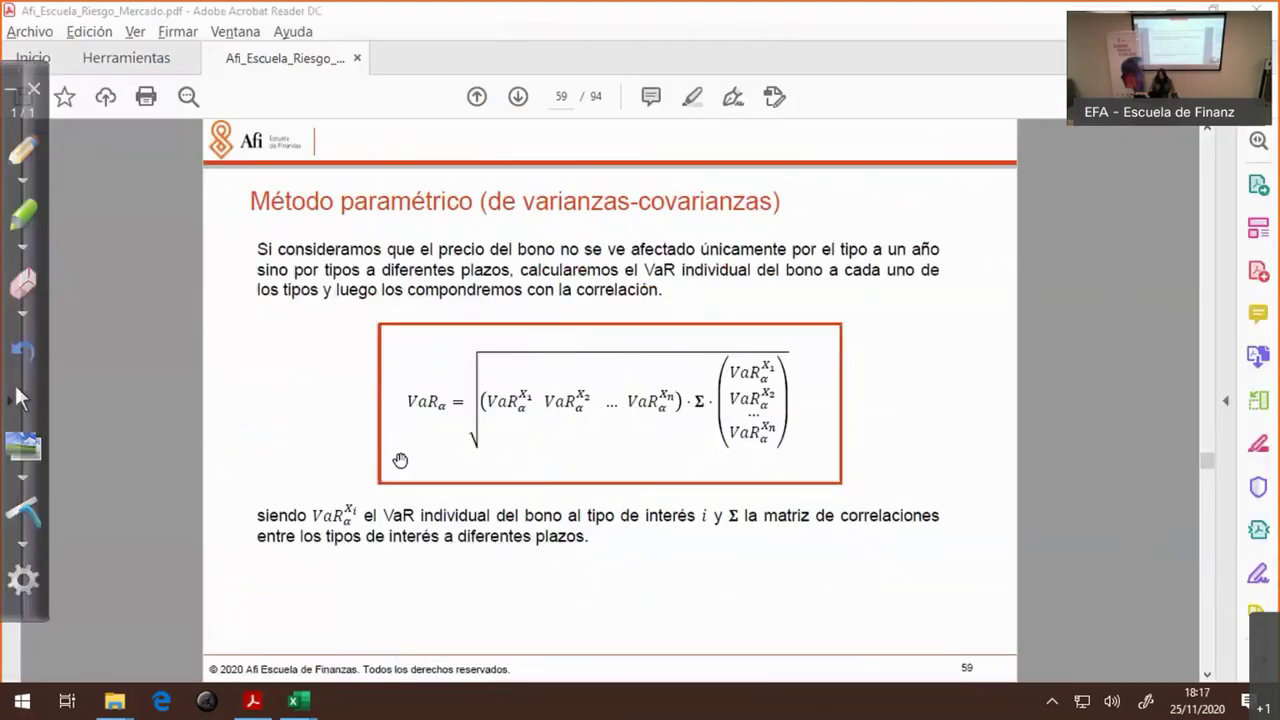
{"action": "scroll", "coordinate": [400, 460], "scroll_direction": "down", "scroll_amount": 2}
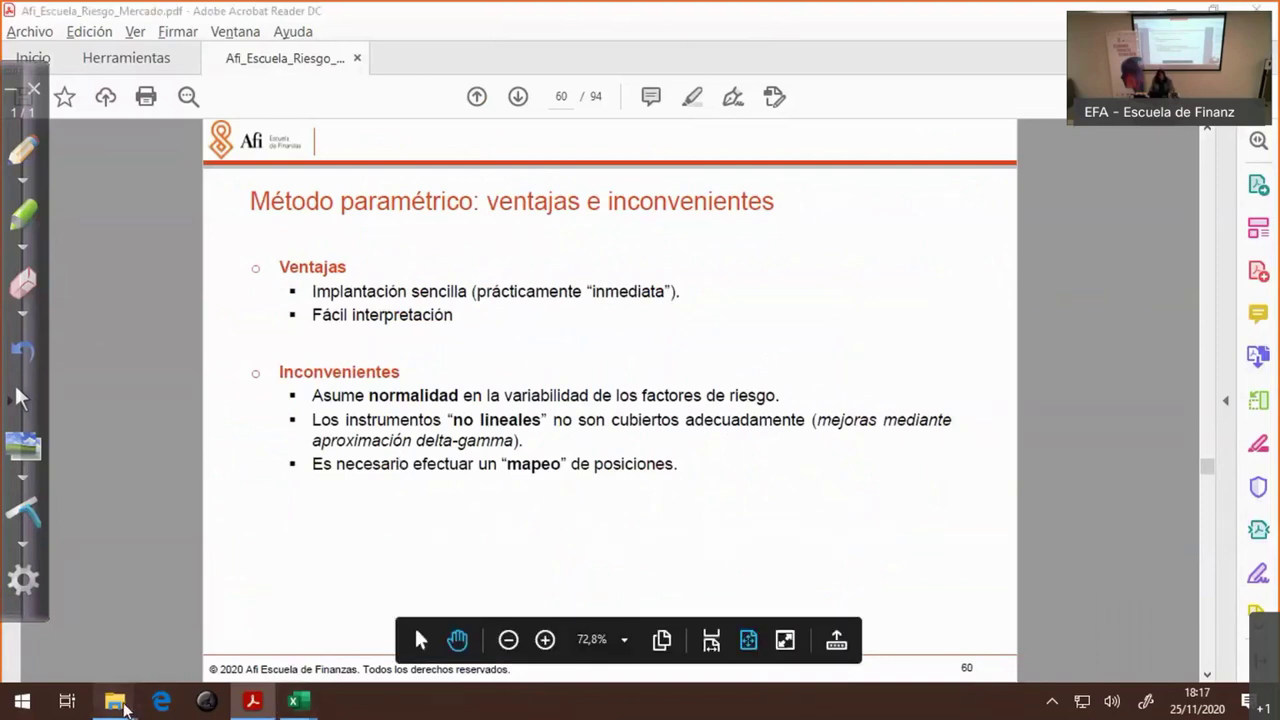
{"action": "mouse_move", "coordinate": [114, 700]}
{"action": "left_click", "coordinate": [276, 582]}
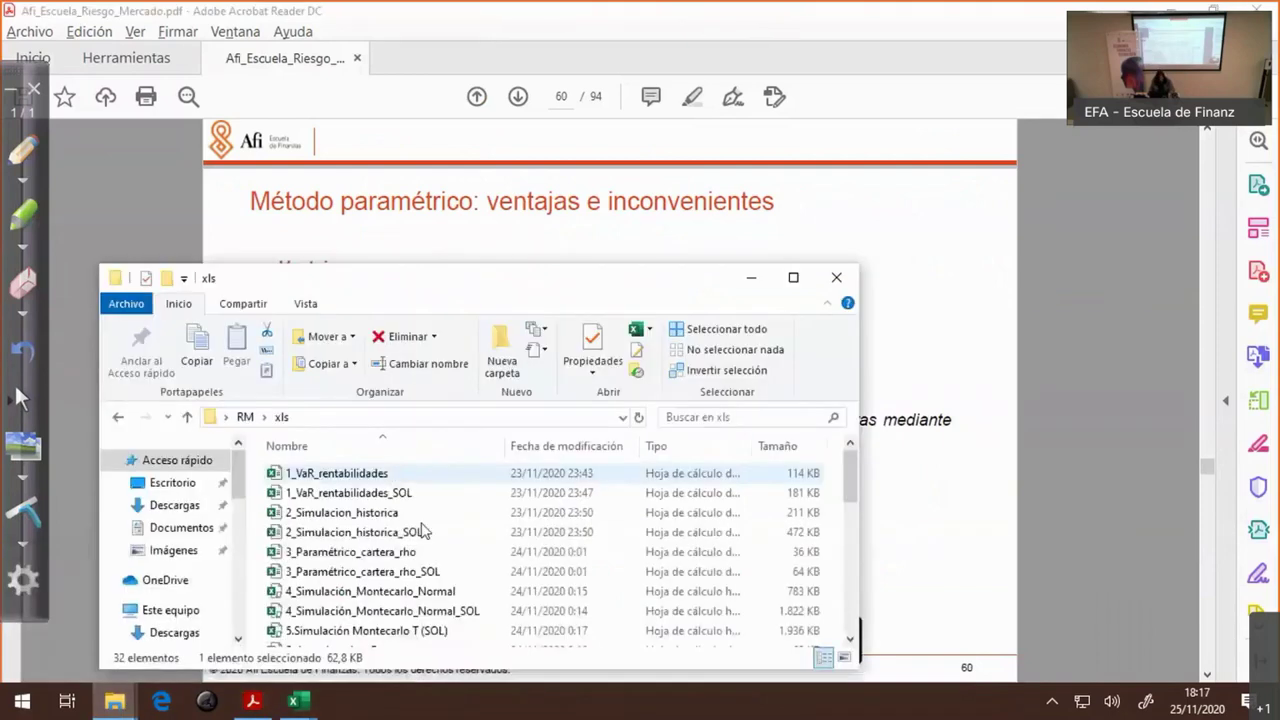
{"action": "scroll", "coordinate": [425, 530], "scroll_direction": "down", "scroll_amount": 2}
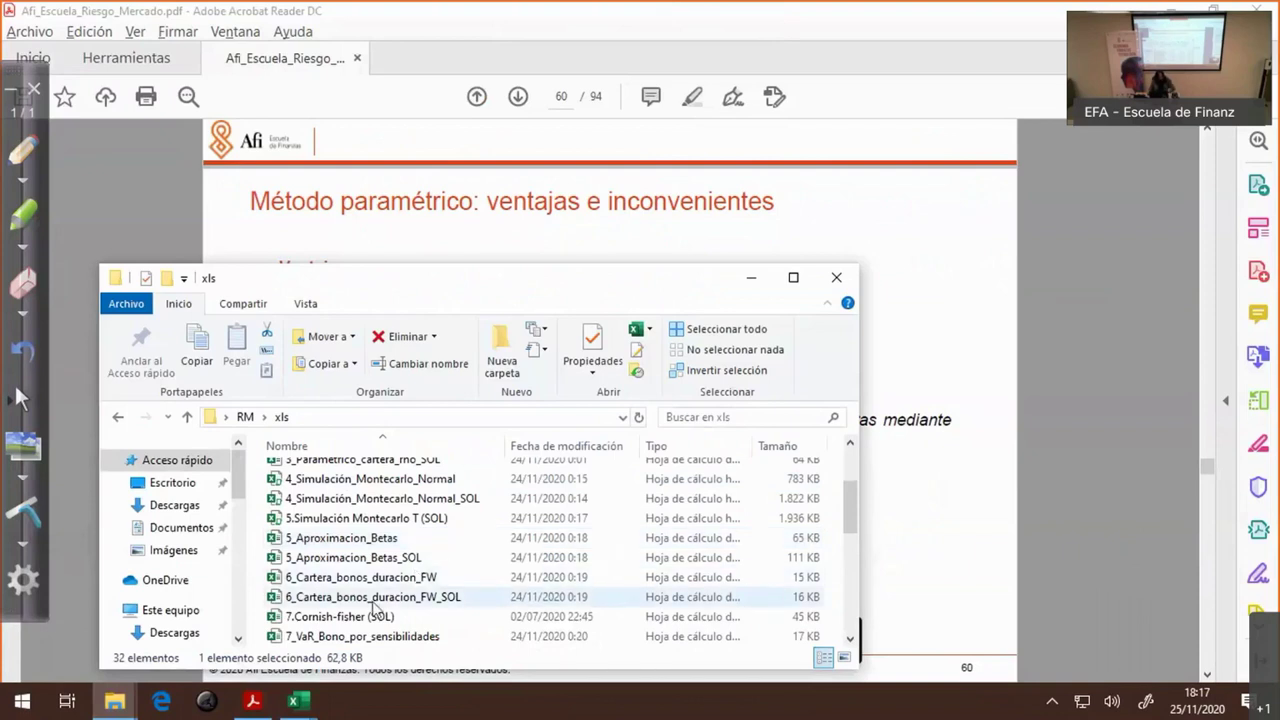
{"action": "scroll", "coordinate": [381, 630], "scroll_direction": "down", "scroll_amount": 1}
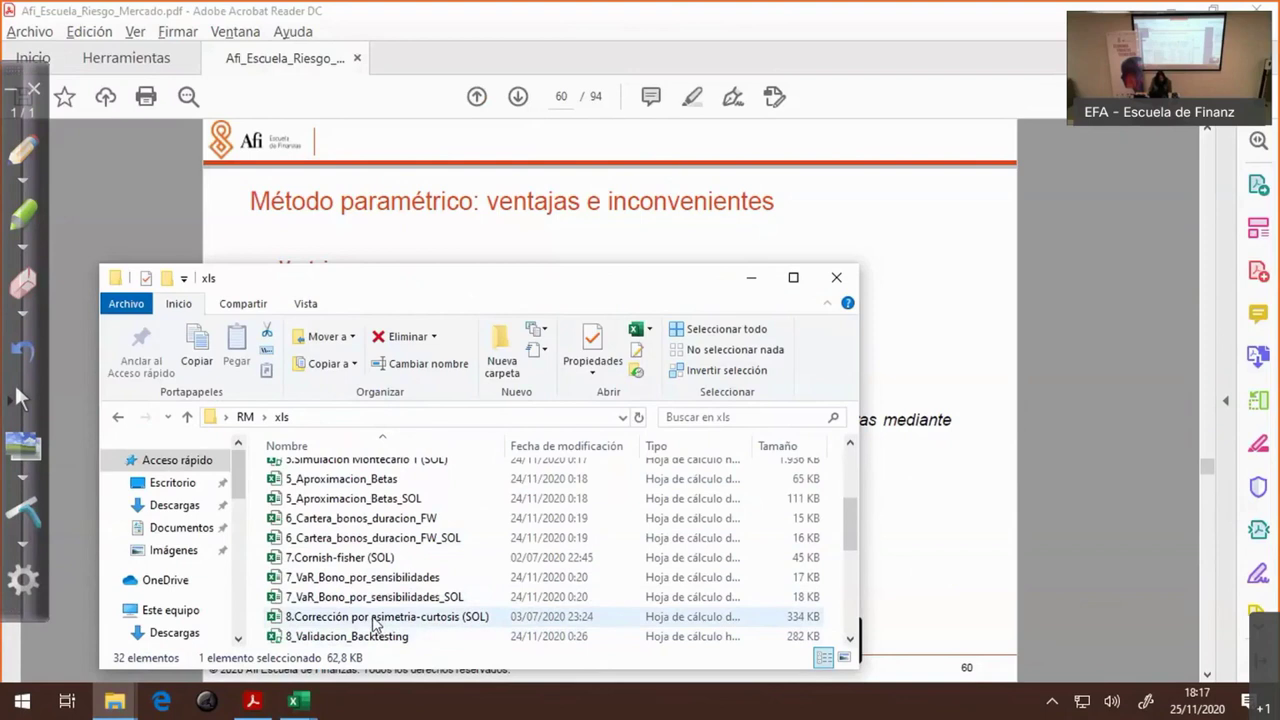
{"action": "double_click", "coordinate": [375, 580]}
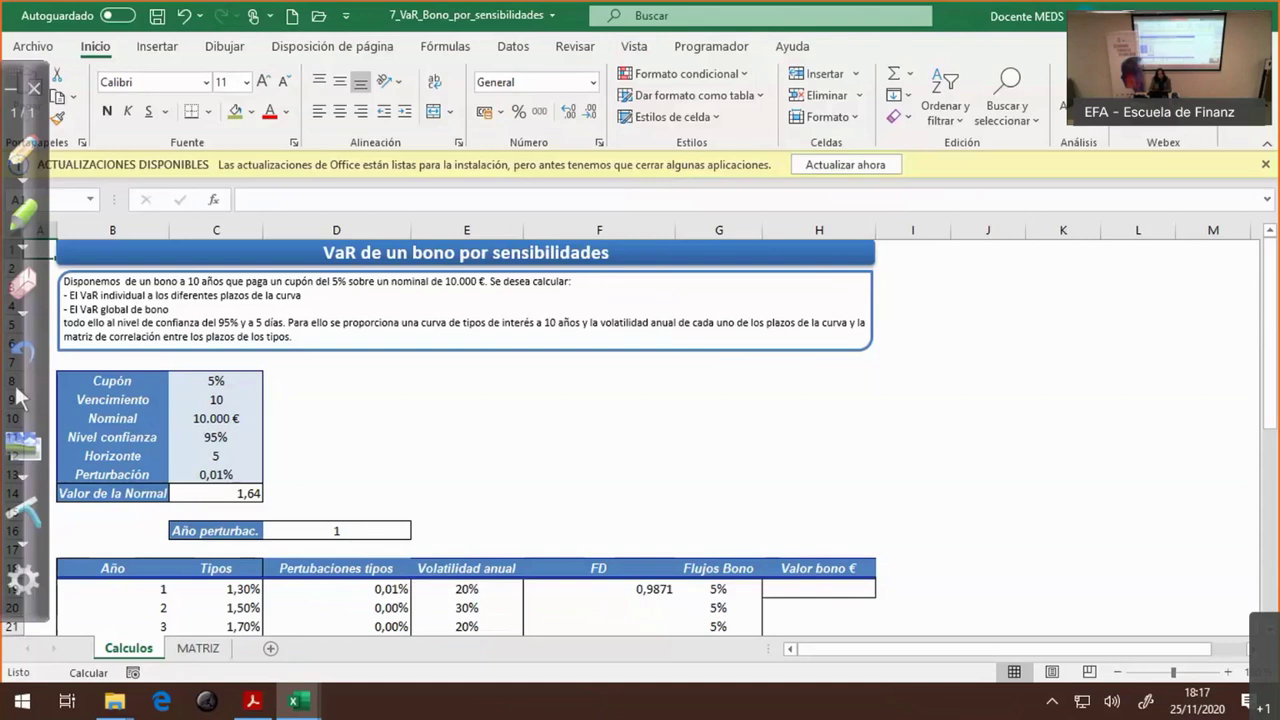
- Examine the bond's Cupón, Vencimiento, Nominal, Nivel confianza, Horizonte and Perturbación inputs, and the Tipos for years 1 to 10
{"action": "left_click", "coordinate": [670, 437]}
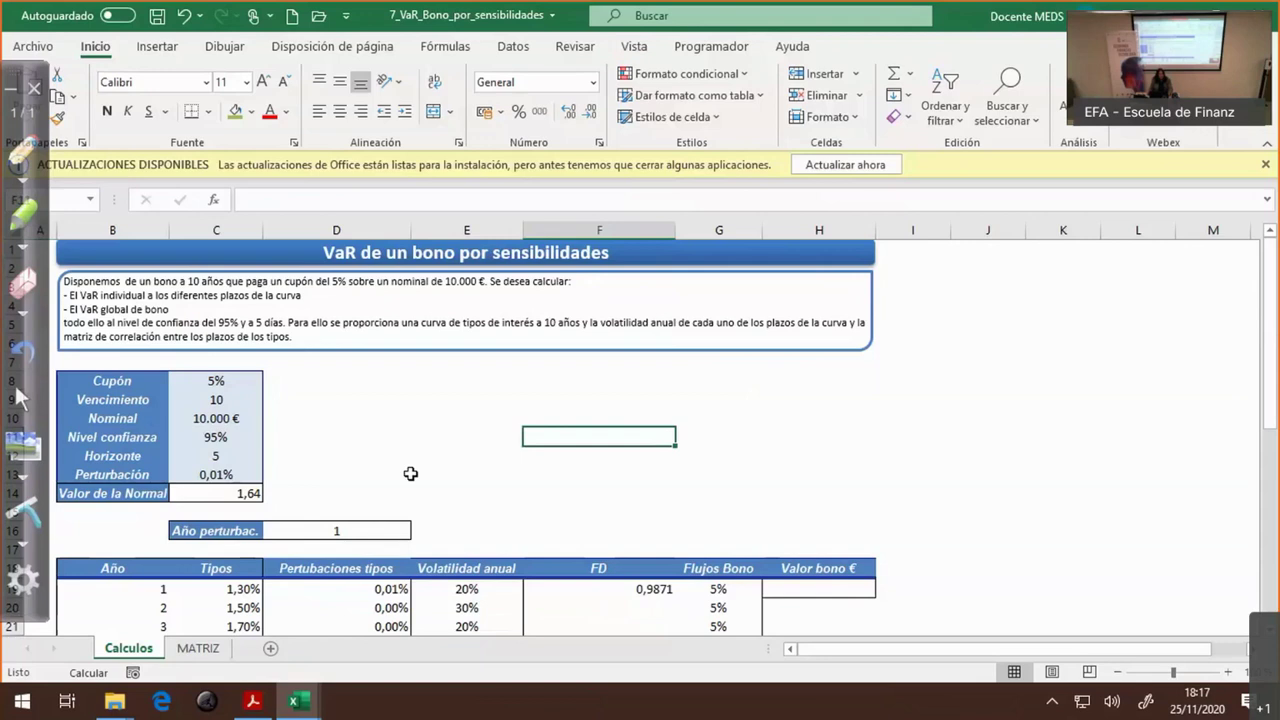
{"action": "scroll", "coordinate": [410, 473], "scroll_direction": "down", "scroll_amount": 1}
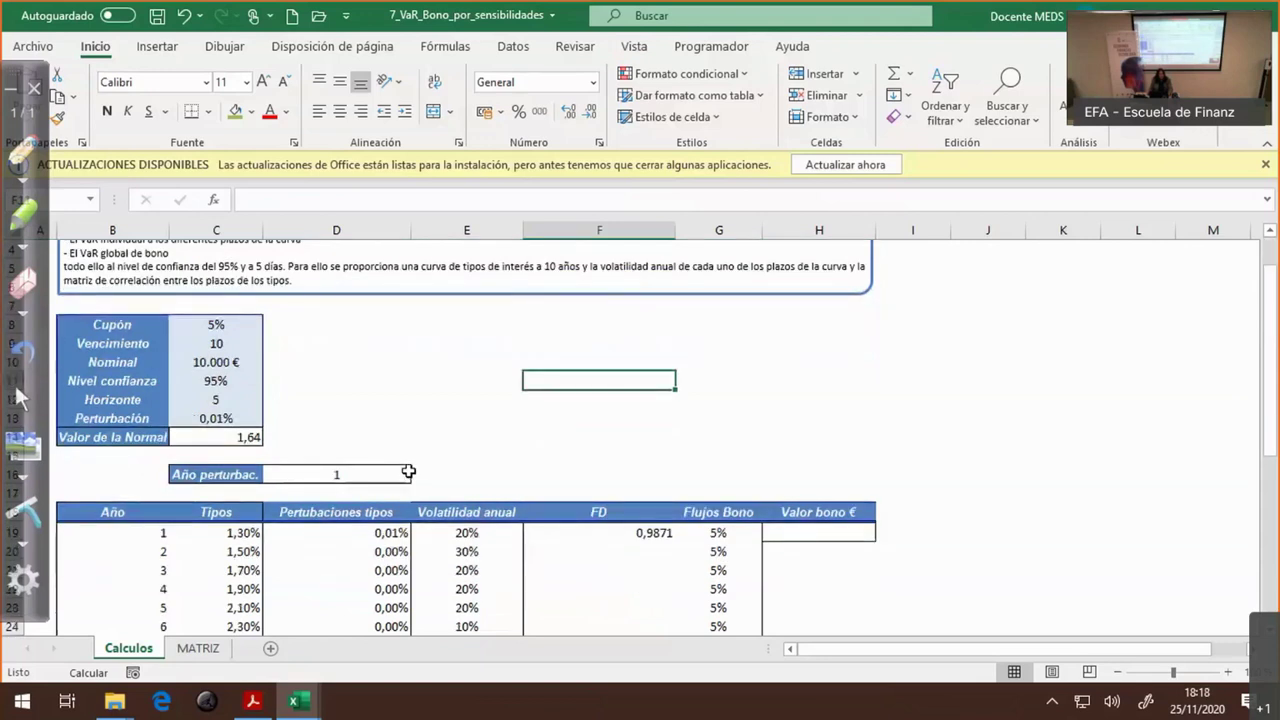
{"action": "left_click", "coordinate": [215, 362]}
{"action": "left_click", "coordinate": [213, 343]}
{"action": "left_click", "coordinate": [215, 326]}
{"action": "left_click", "coordinate": [205, 381]}
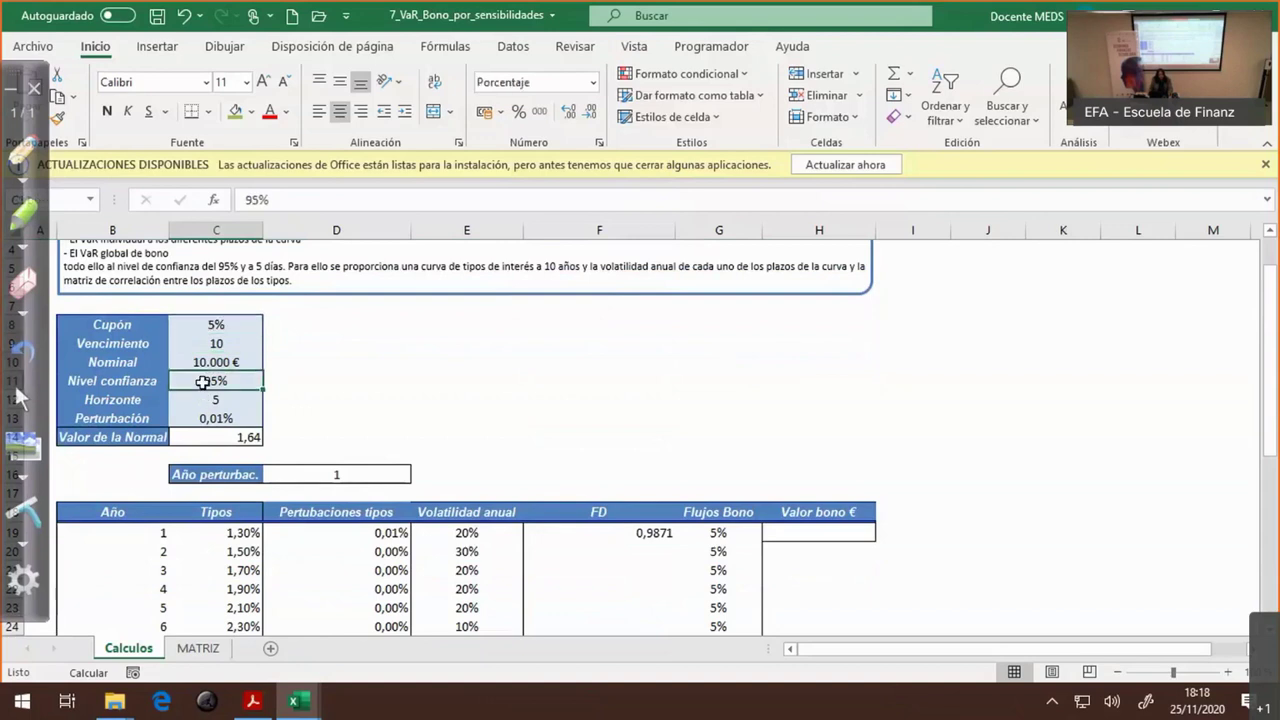
{"action": "left_click", "coordinate": [205, 400]}
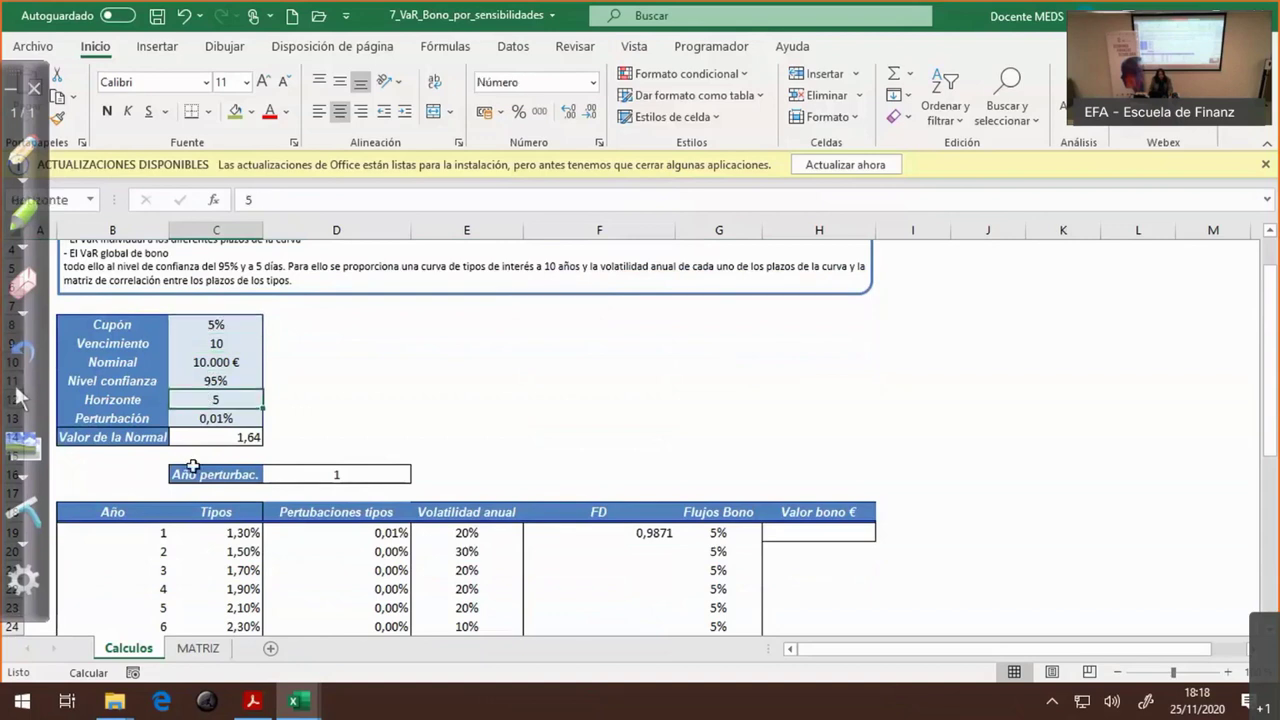
{"action": "left_click", "coordinate": [194, 421]}
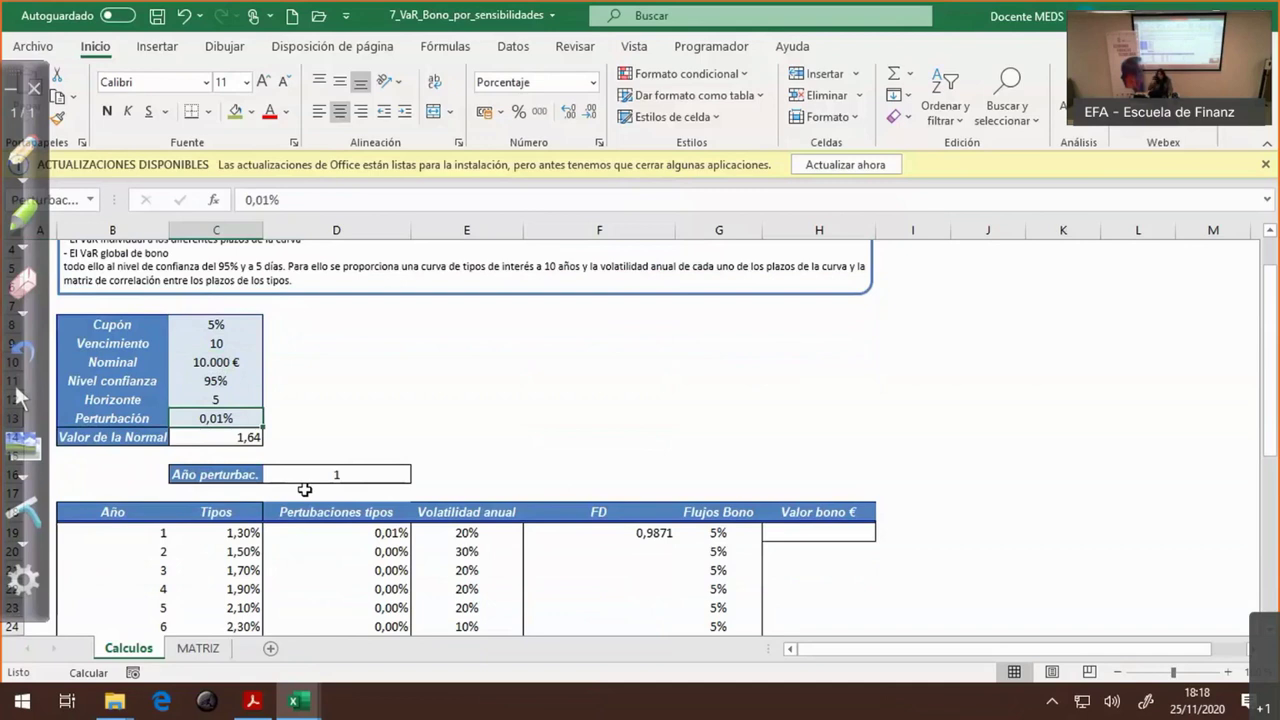
{"action": "scroll", "coordinate": [300, 485], "scroll_direction": "down", "scroll_amount": 2}
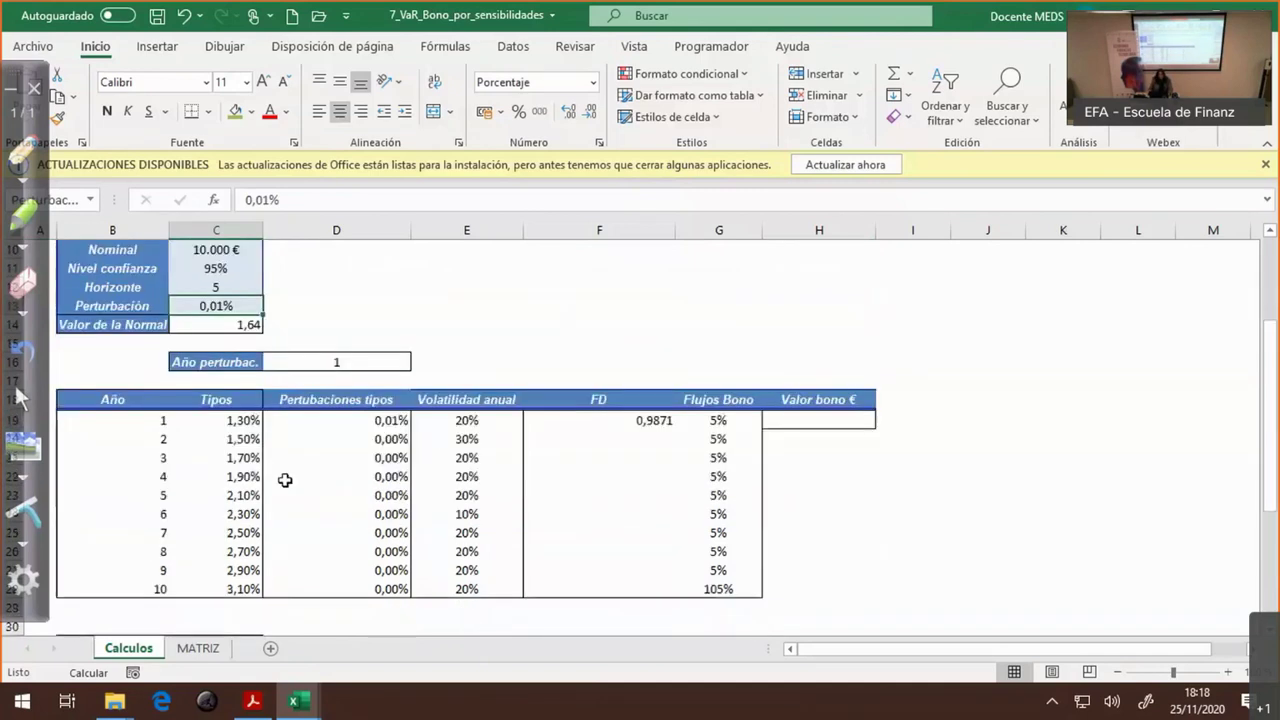
{"action": "left_click_drag", "start_coordinate": [221, 419], "coordinate": [226, 583]}
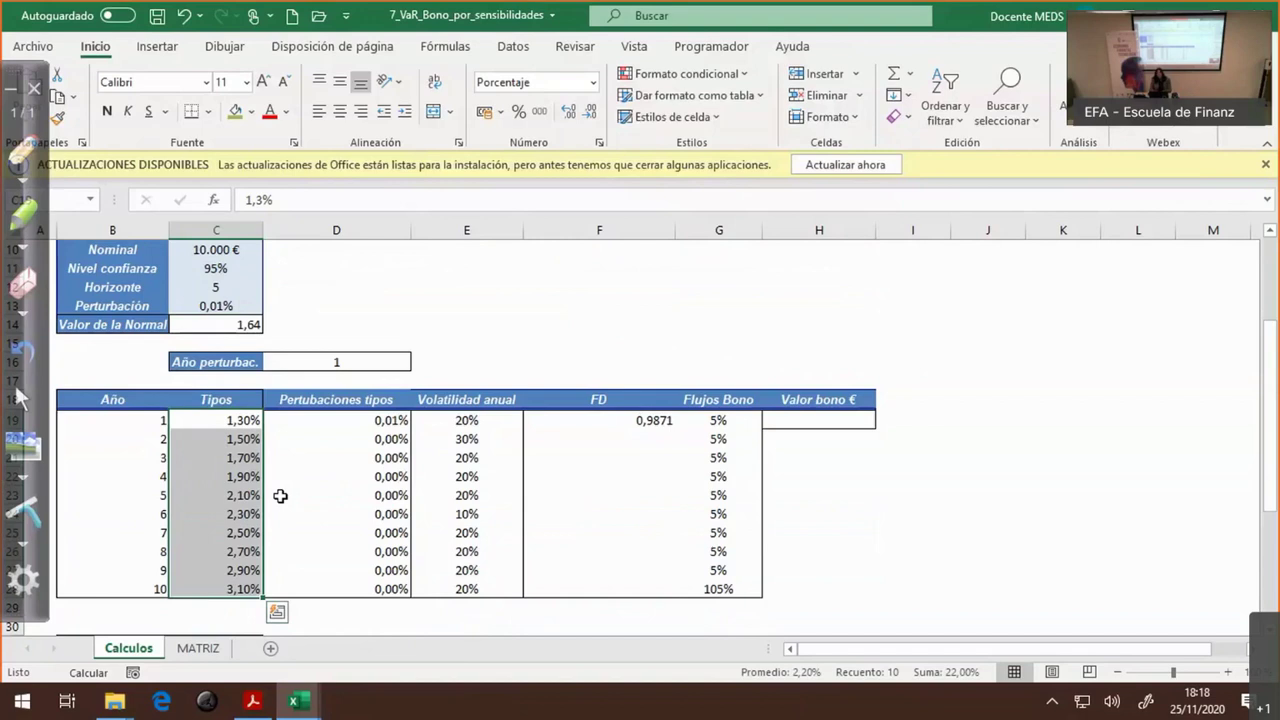
- Review the correlation matrix on the MATRIZ sheet and the bond's problem statement and parameters on the Calculos sheet
{"action": "left_click", "coordinate": [192, 655]}
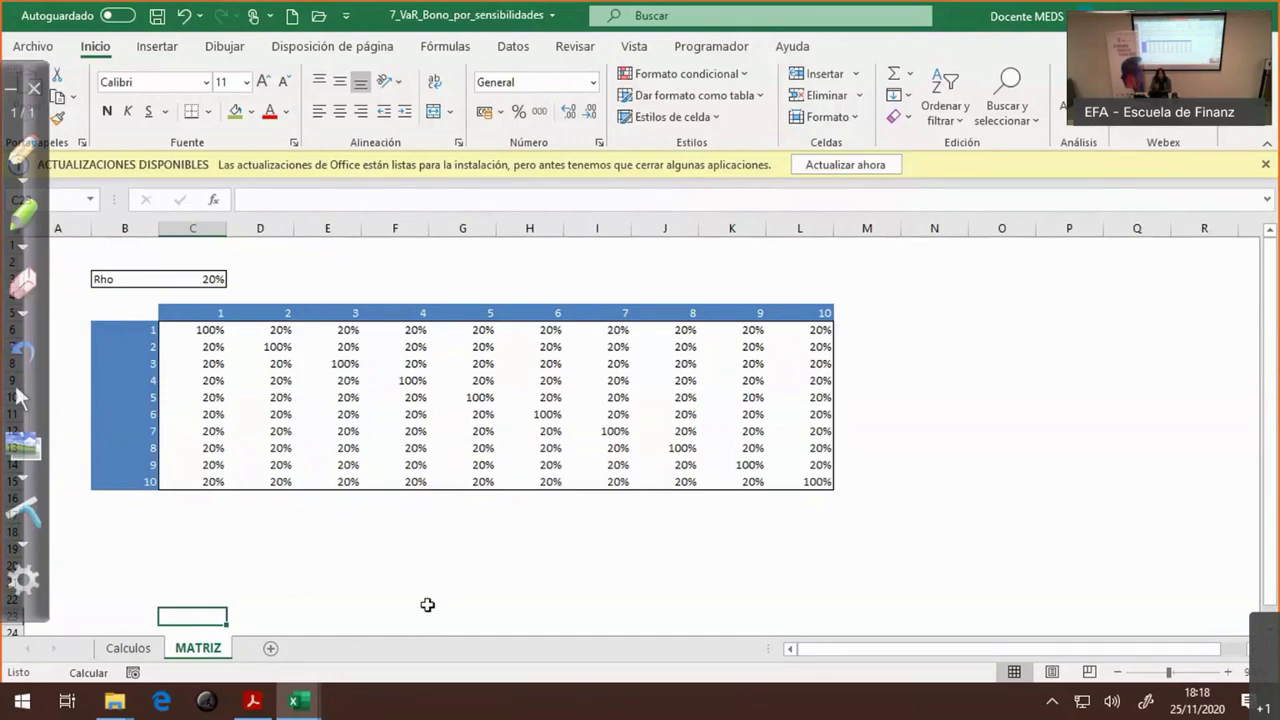
{"action": "left_click", "coordinate": [96, 652]}
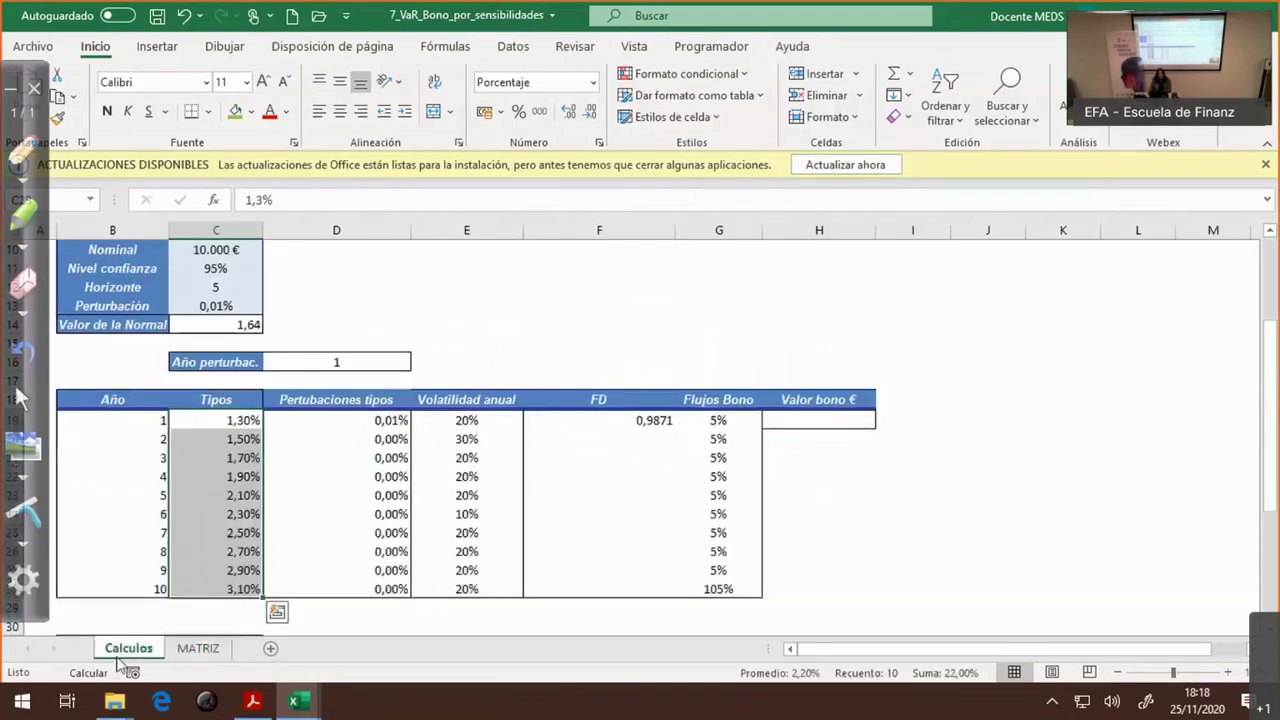
{"action": "left_click", "coordinate": [507, 343]}
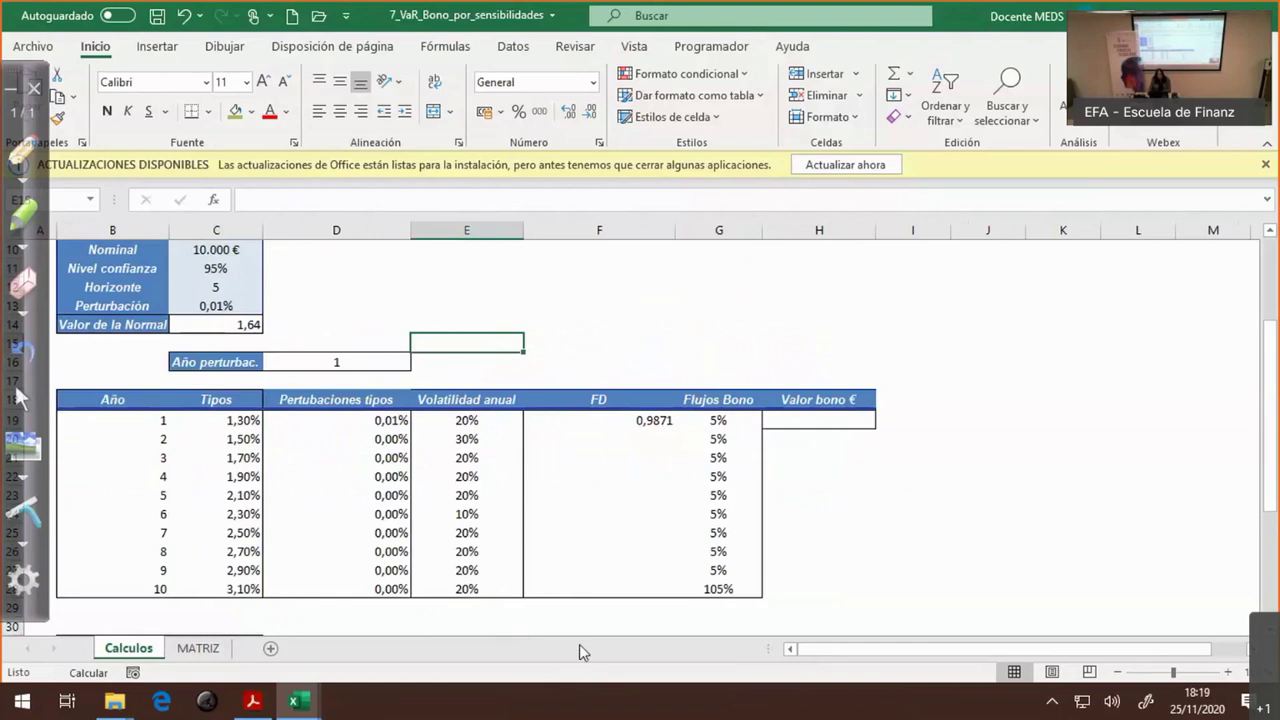
{"action": "scroll", "coordinate": [579, 644], "scroll_direction": "up", "scroll_amount": 3}
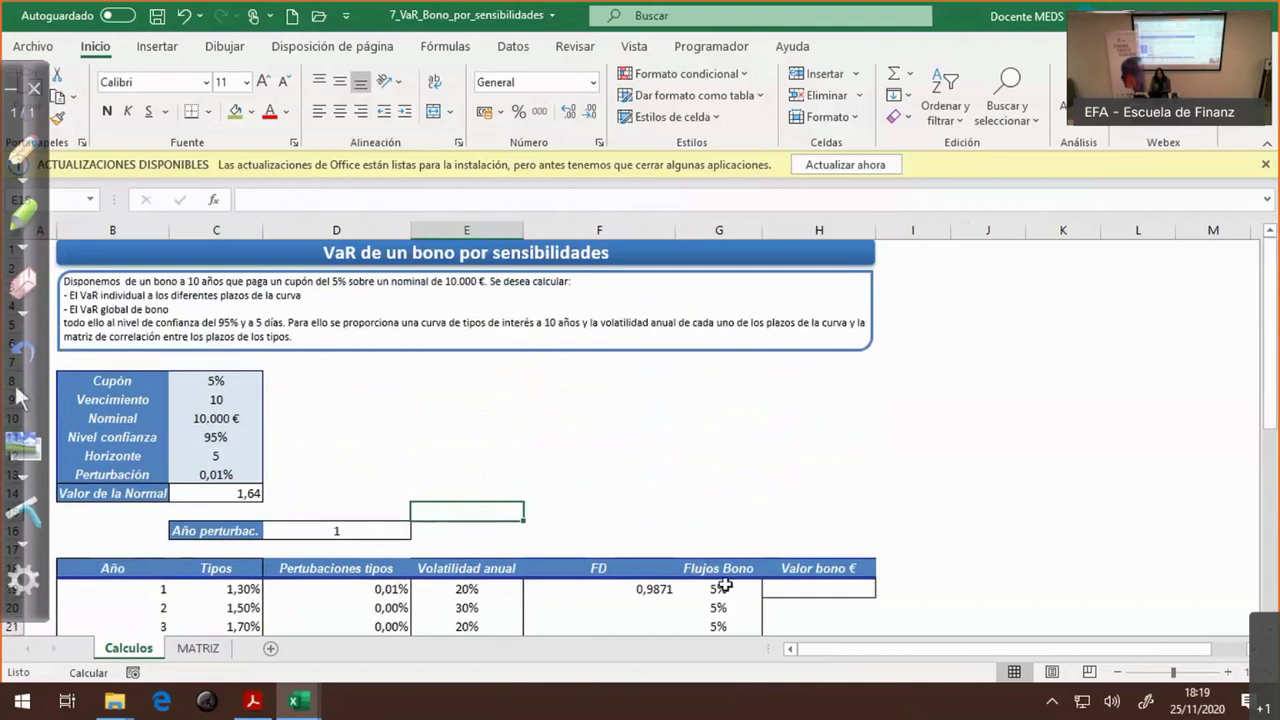
{"action": "scroll", "coordinate": [443, 497], "scroll_direction": "down", "scroll_amount": 3}
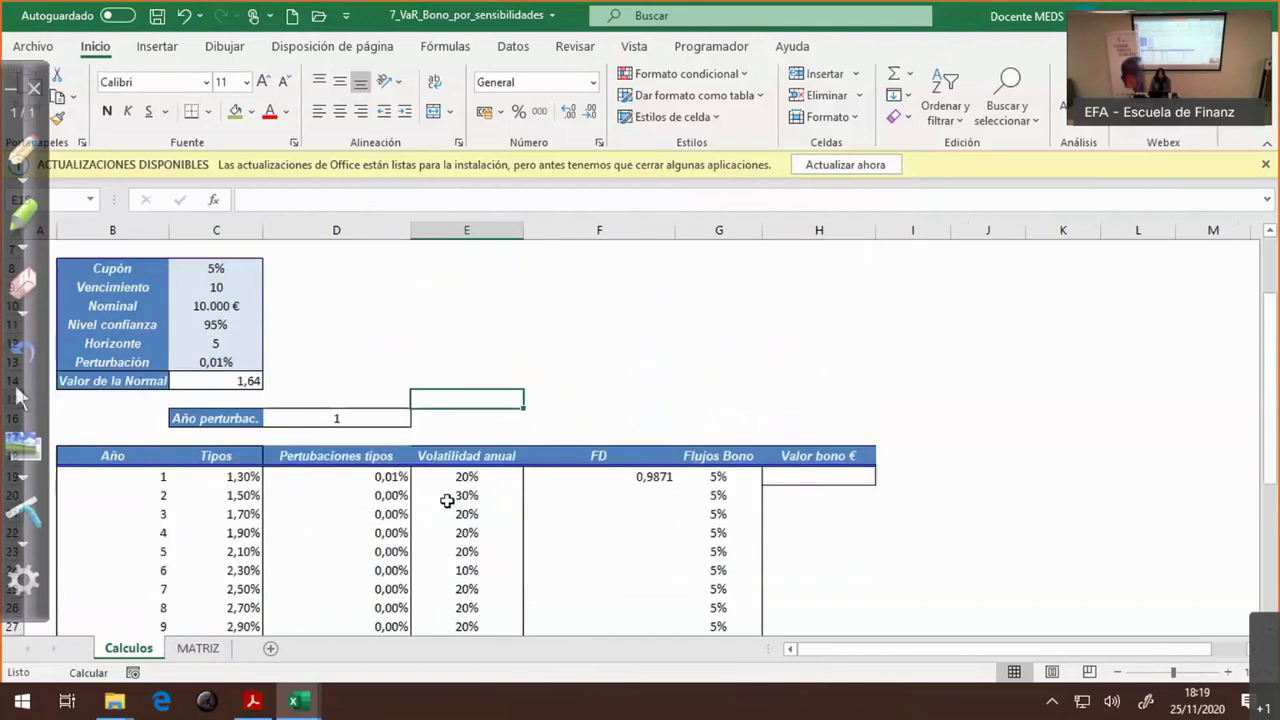
- Examine the Tipos and Flujos Bono columns for years 1 to 10 and the discount factor formula in F19
{"action": "left_click_drag", "start_coordinate": [233, 421], "coordinate": [232, 588]}
{"action": "left_click_drag", "start_coordinate": [717, 420], "coordinate": [741, 583]}
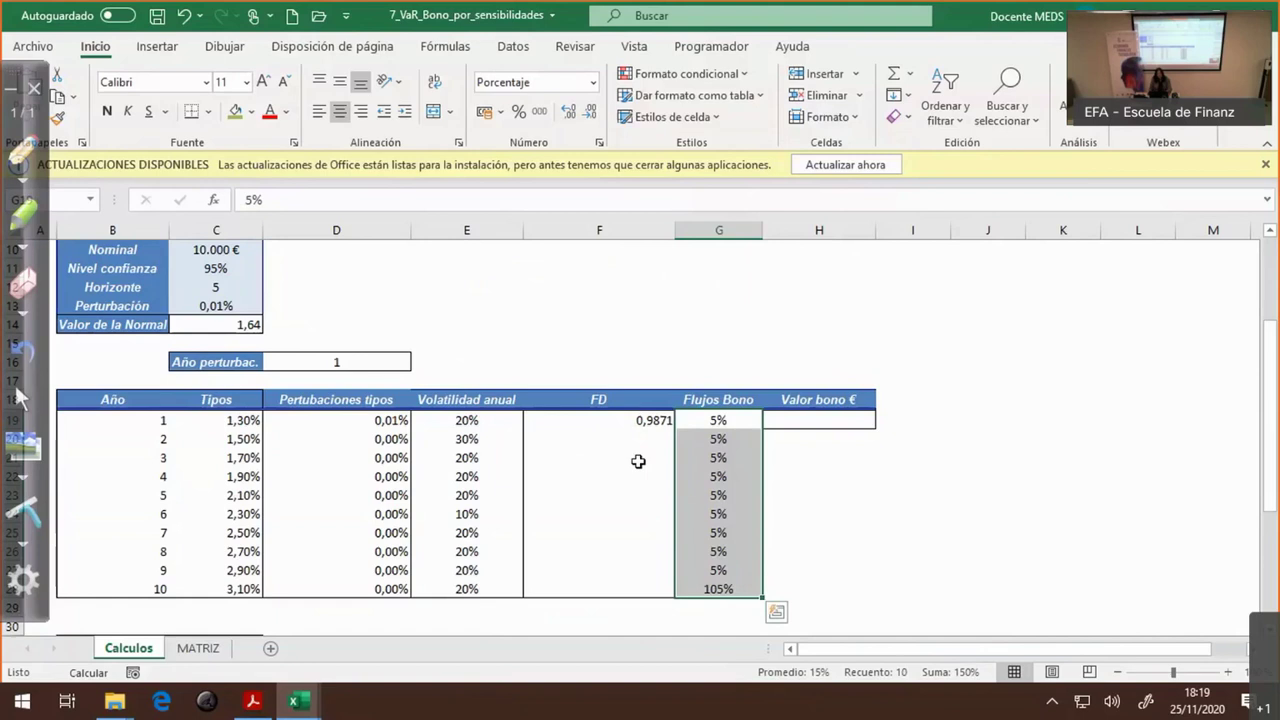
{"action": "left_click", "coordinate": [652, 424]}
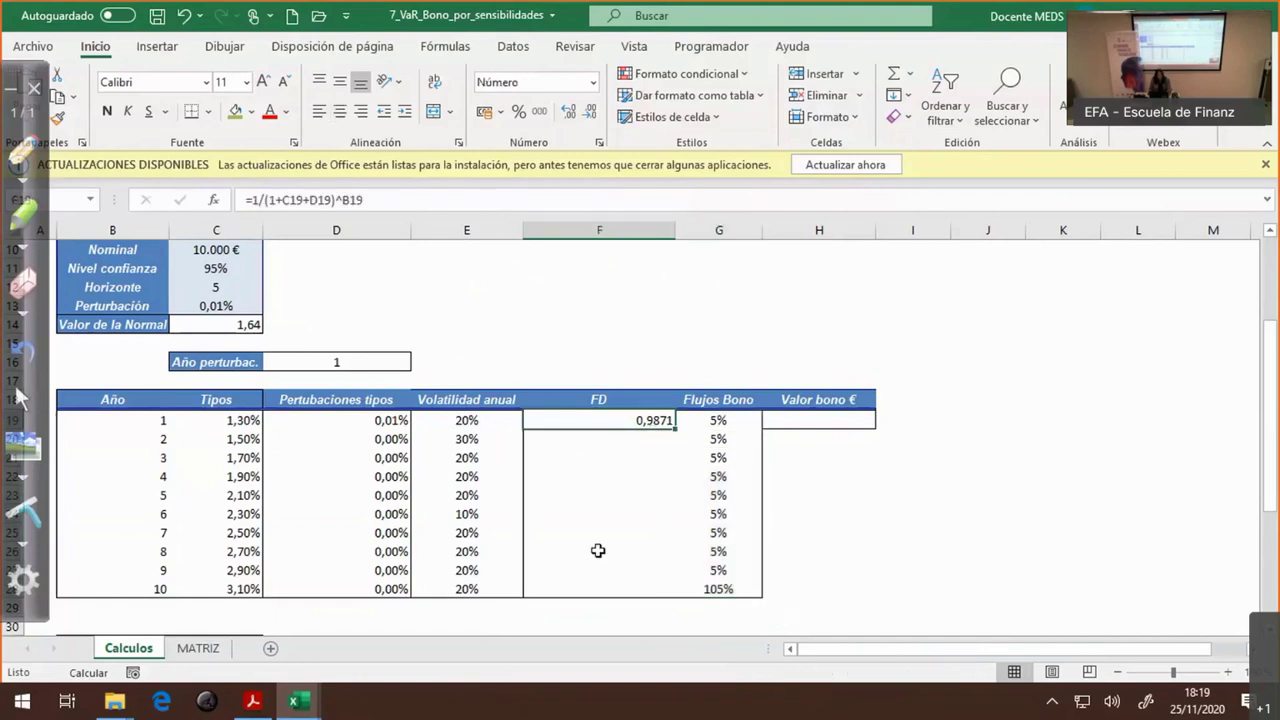
{"action": "key", "text": "F2"}
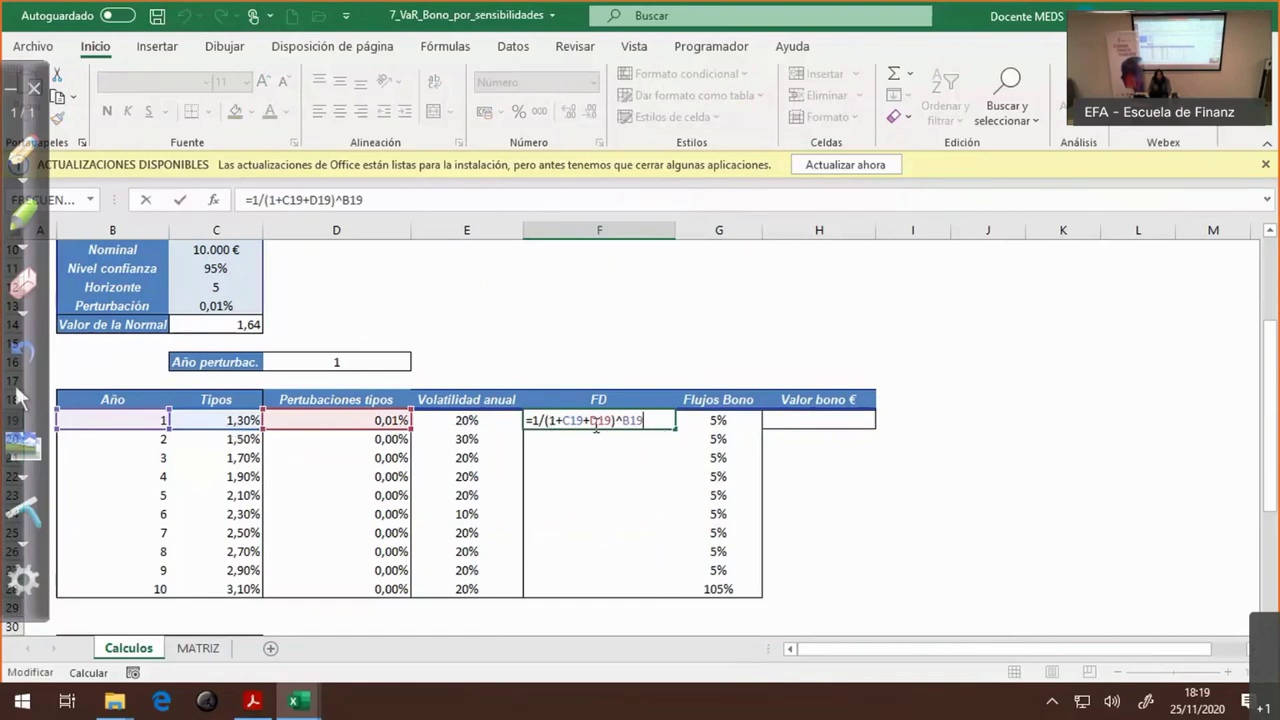
{"action": "double_click", "coordinate": [635, 430]}
{"action": "key", "text": "ctrl+Return"}
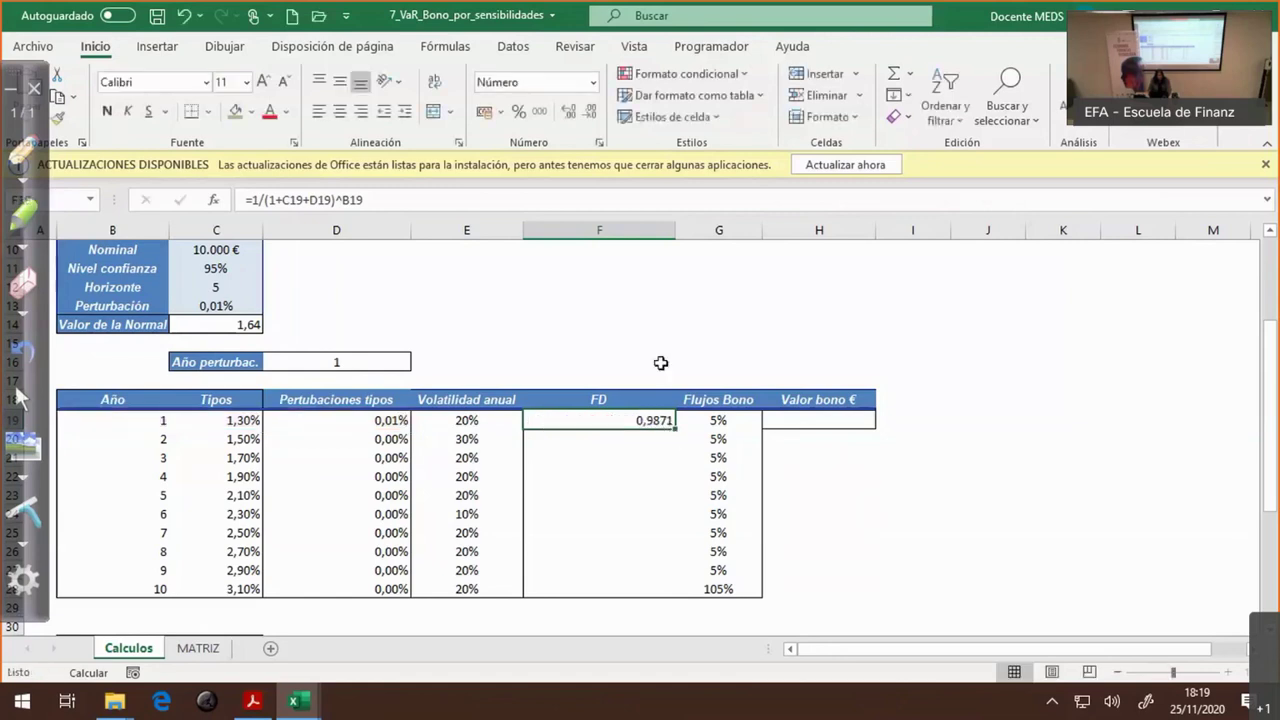
- Compare the Pertubaciones tipos formulas of years 1 and 10 with the interest rates in the Tipos column
{"action": "left_click", "coordinate": [388, 419]}
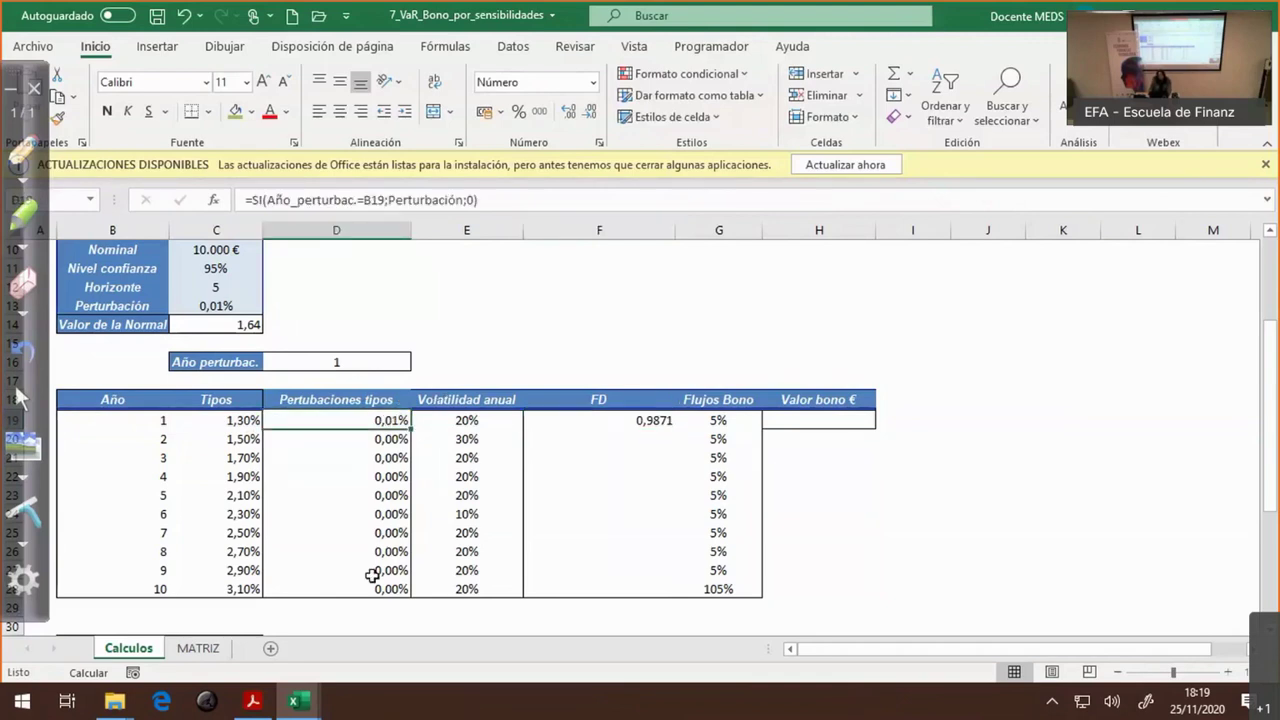
{"action": "left_click", "coordinate": [373, 589]}
{"action": "left_click", "coordinate": [366, 420]}
{"action": "left_click", "coordinate": [361, 588]}
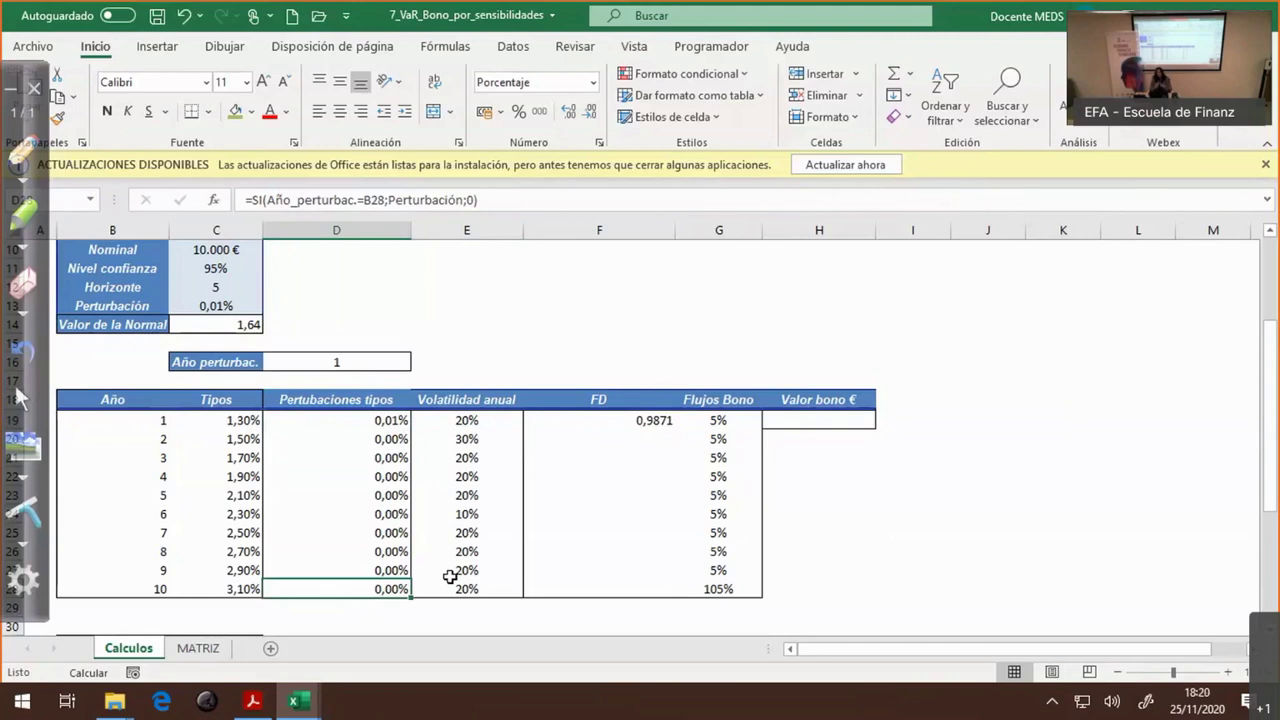
{"action": "left_click_drag", "start_coordinate": [240, 421], "coordinate": [229, 584]}
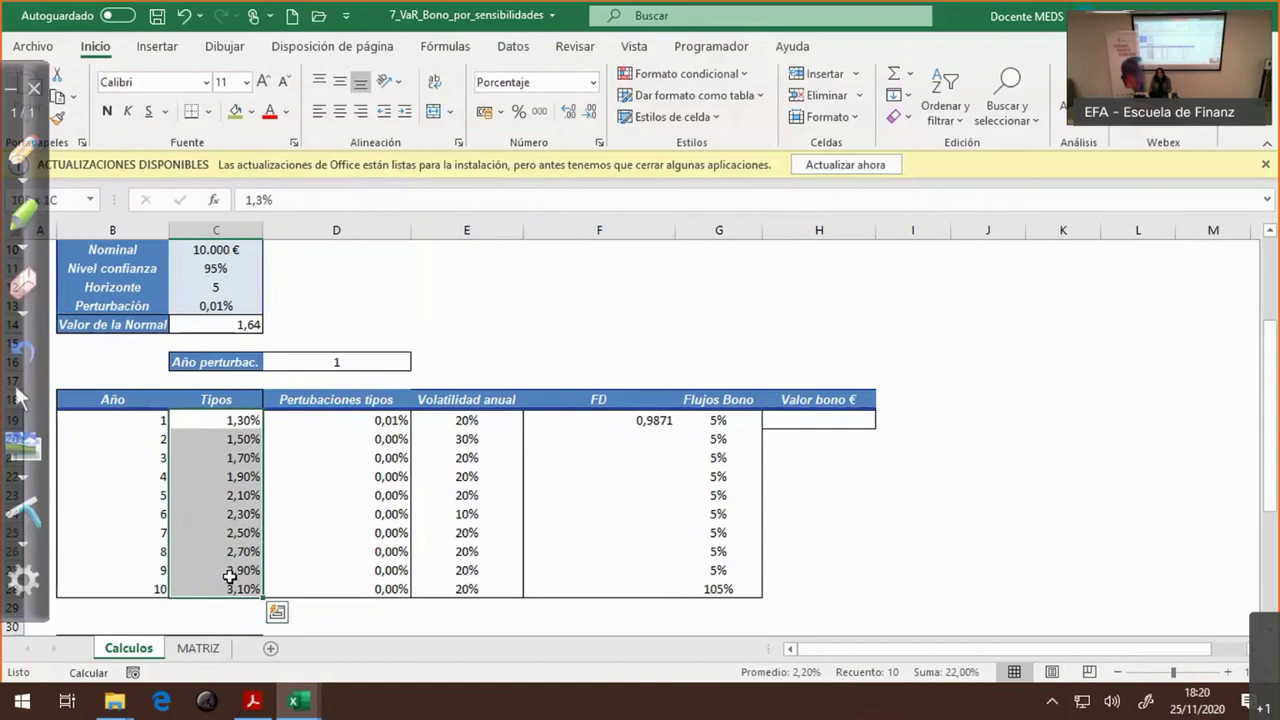
{"action": "left_click", "coordinate": [234, 420]}
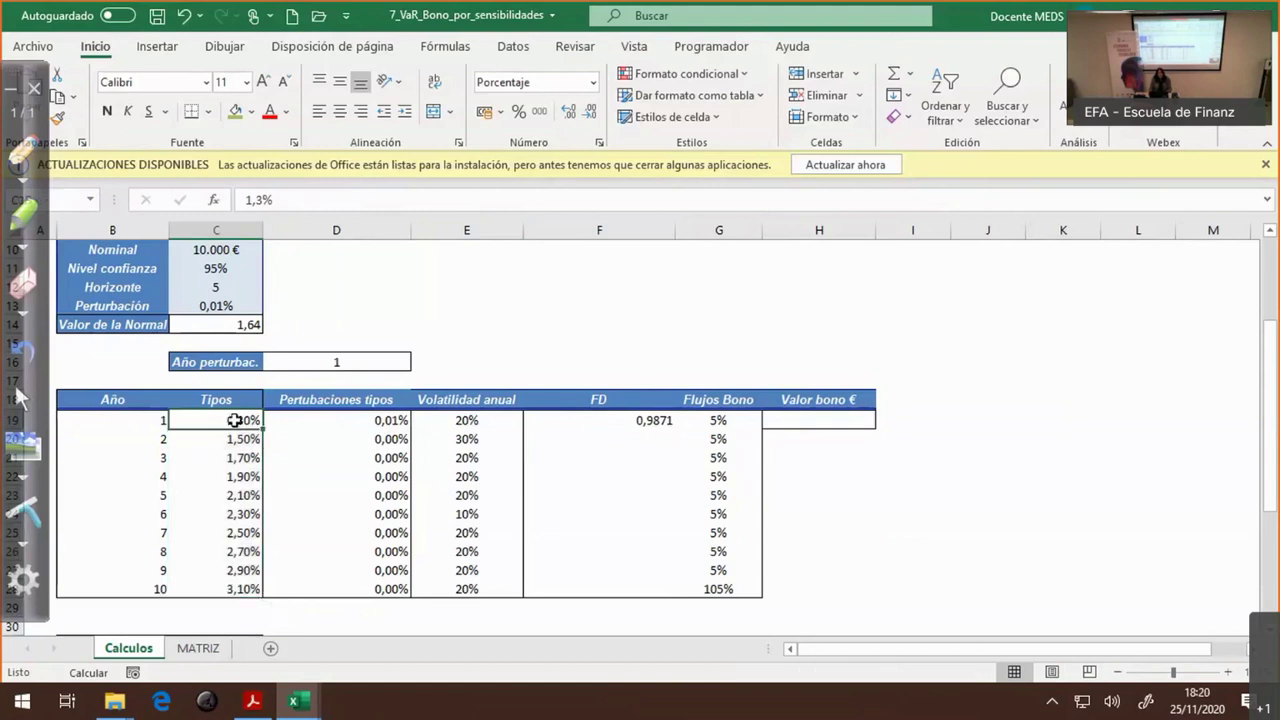
{"action": "left_click", "coordinate": [338, 421]}
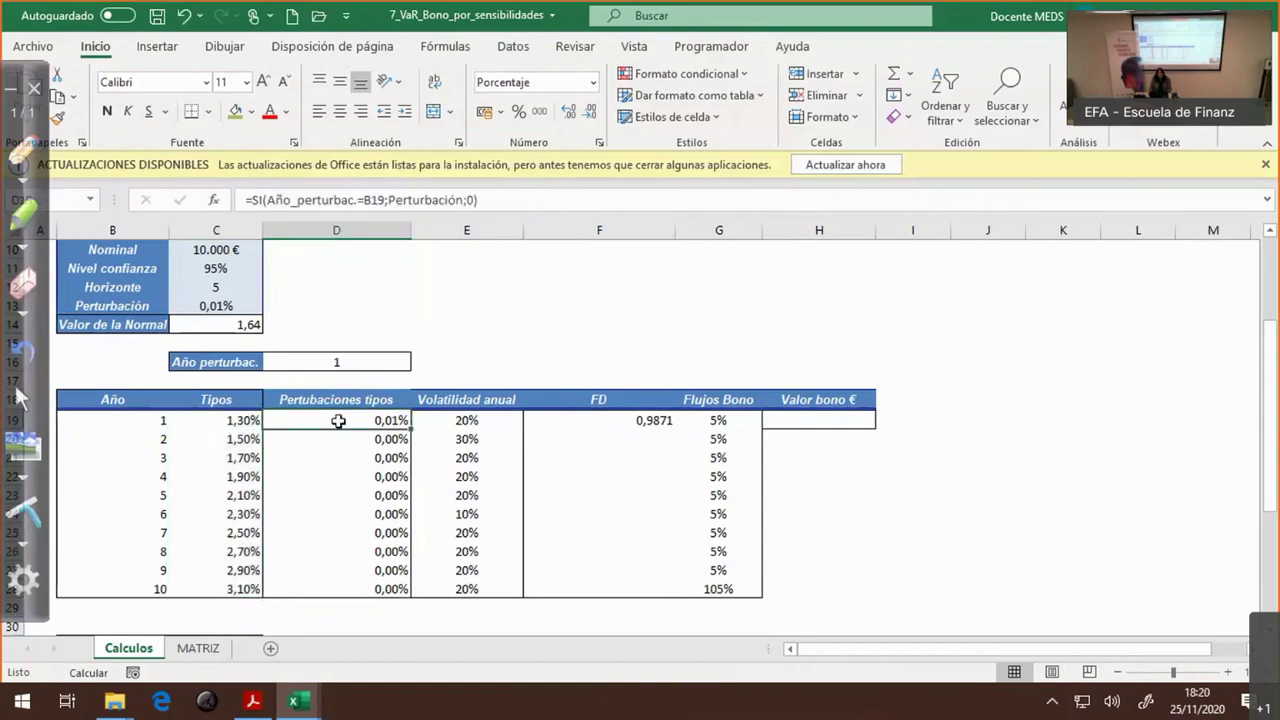
{"action": "left_click", "coordinate": [232, 421]}
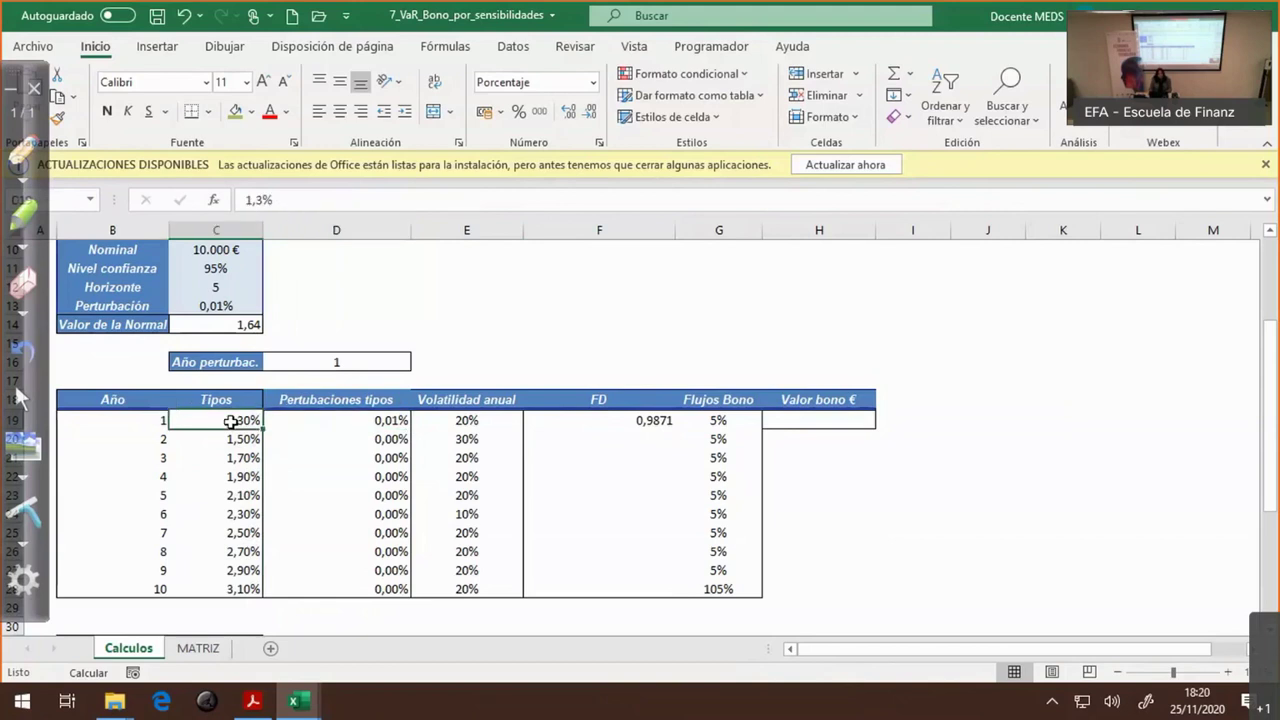
{"action": "left_click", "coordinate": [314, 420]}
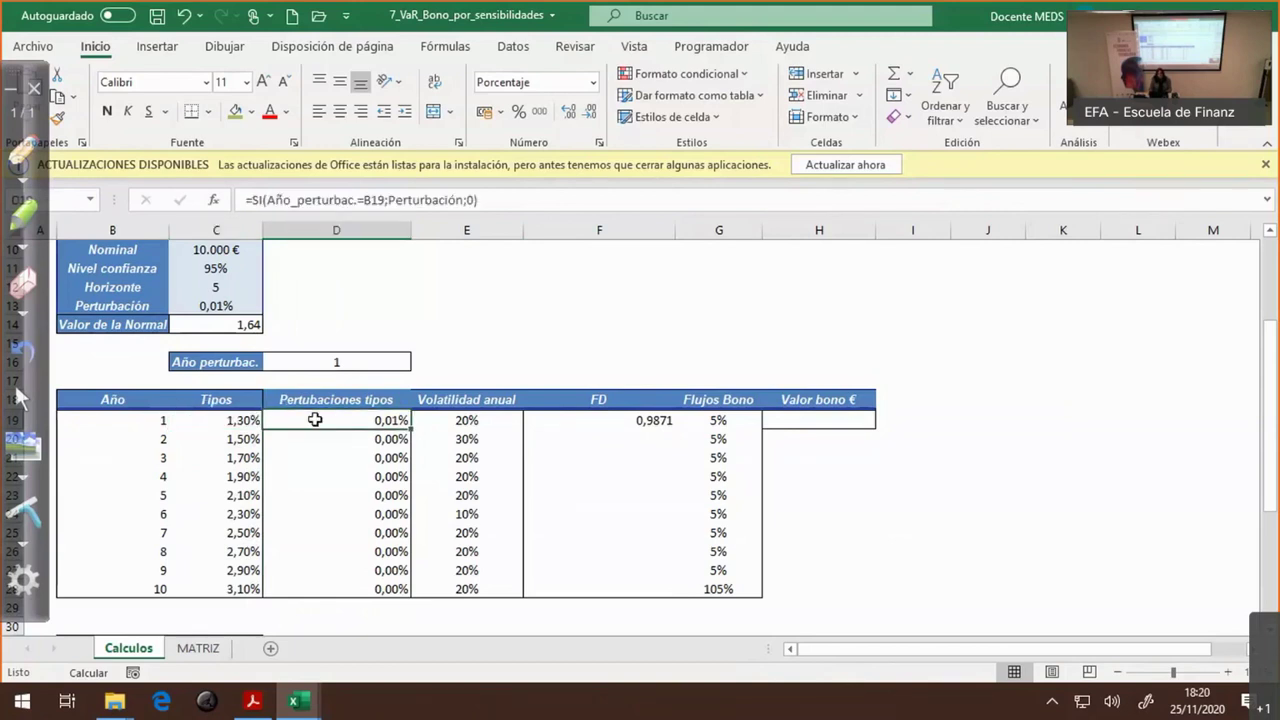
- Inspect which cells the year 1 discount factor formula references, and check the rate and perturbation of year 2
{"action": "left_click", "coordinate": [627, 420]}
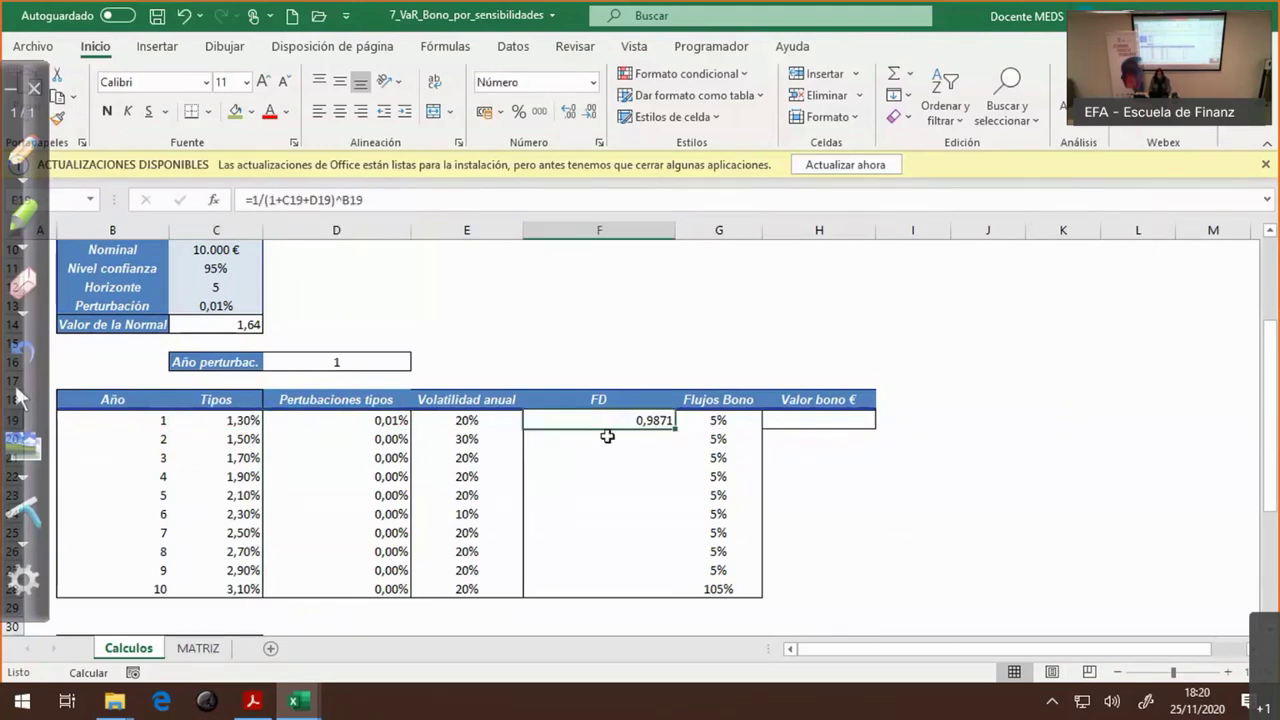
{"action": "key", "text": "F2"}
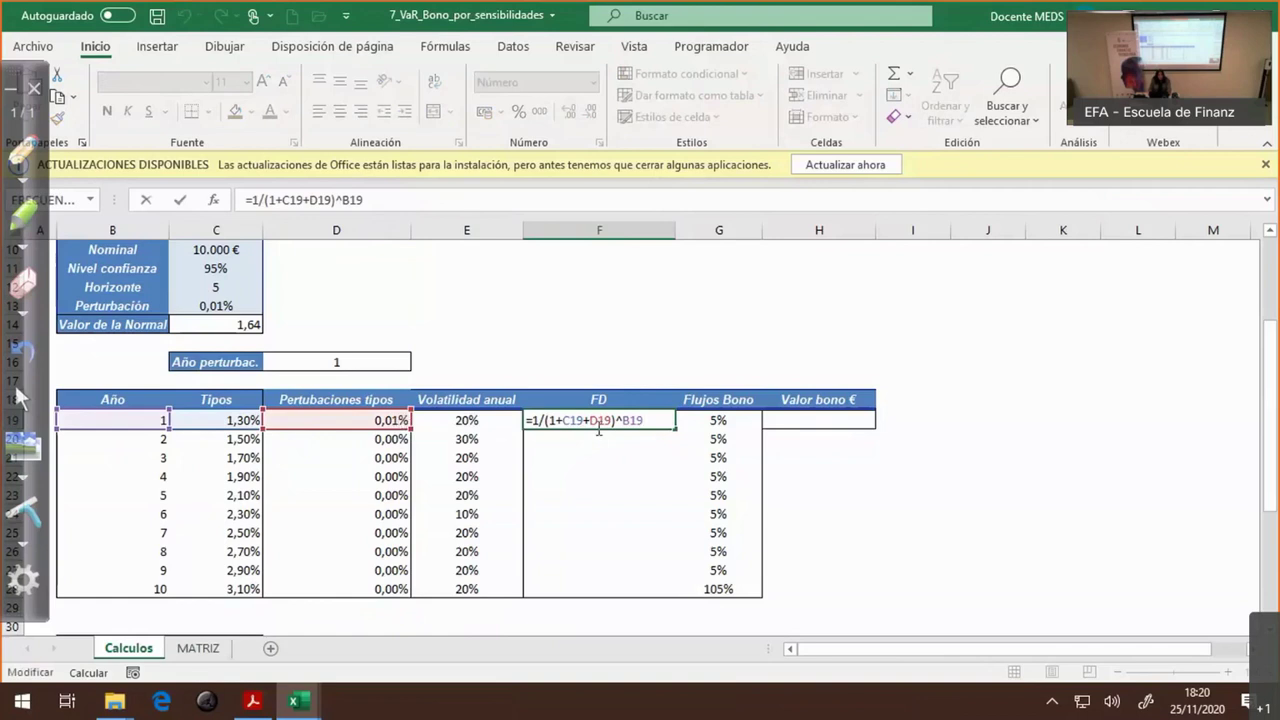
{"action": "key", "text": "ctrl+Return"}
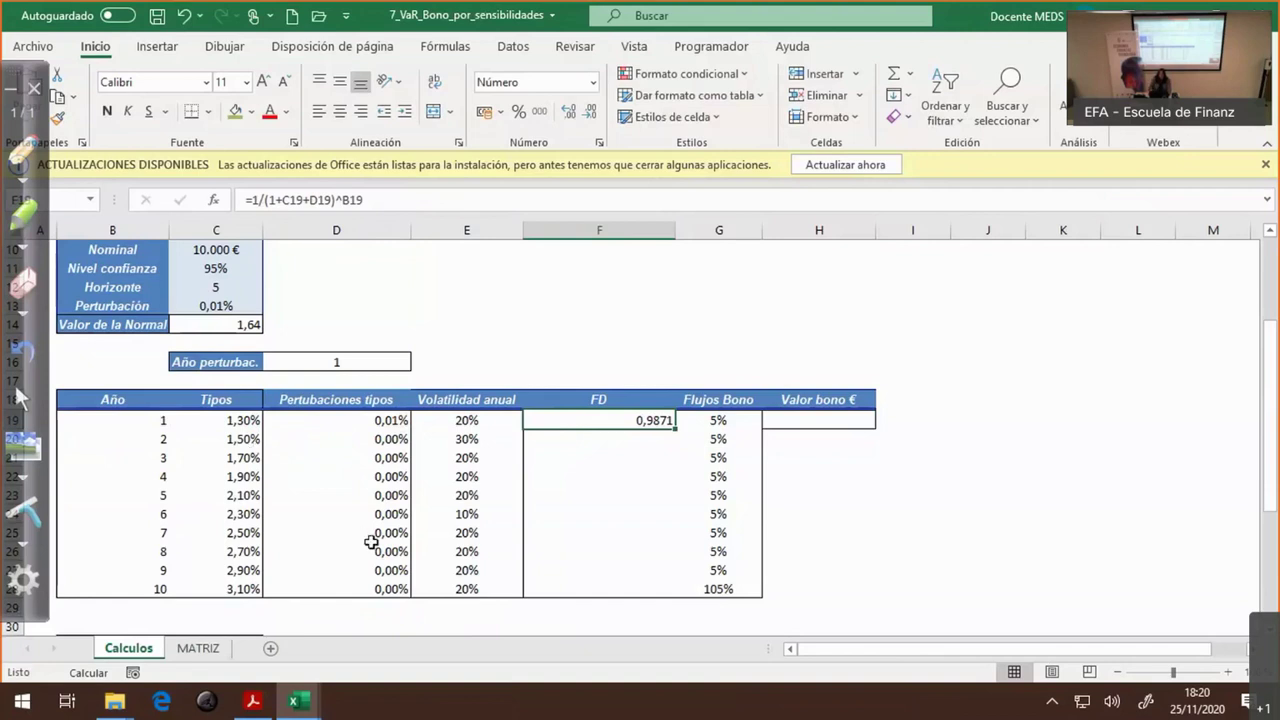
{"action": "left_click", "coordinate": [379, 440]}
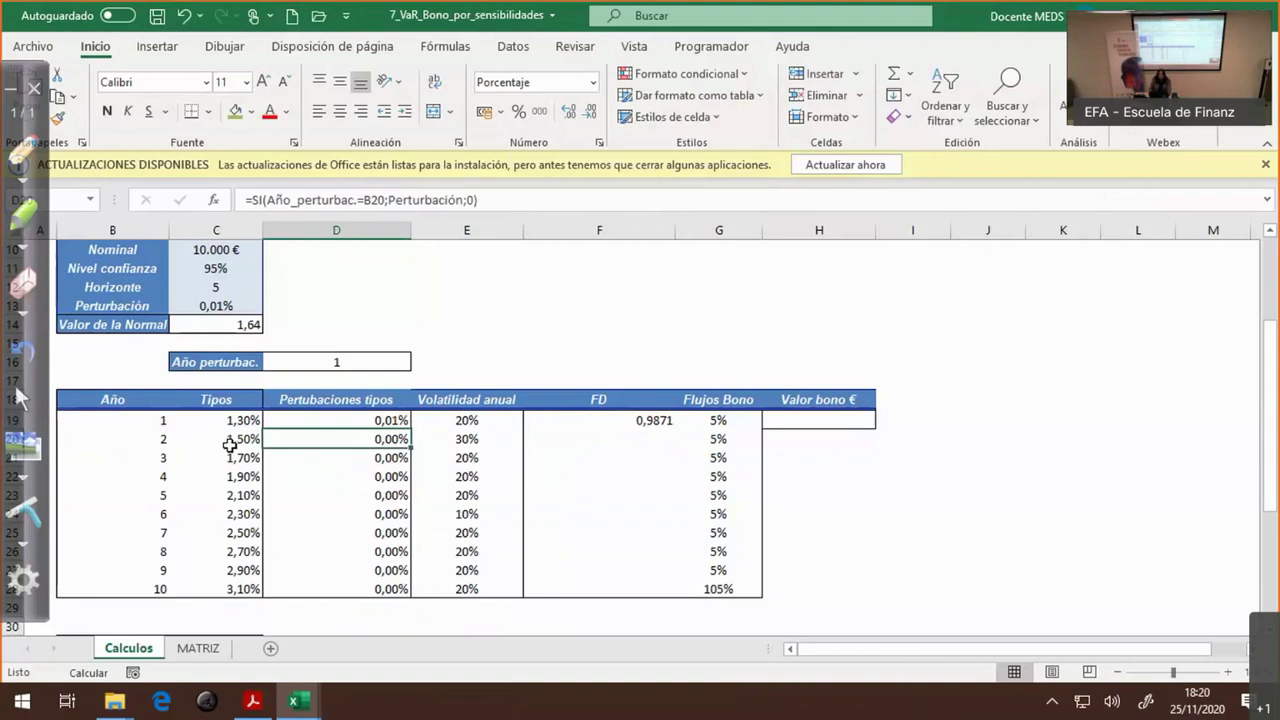
{"action": "left_click_drag", "start_coordinate": [229, 441], "coordinate": [311, 441]}
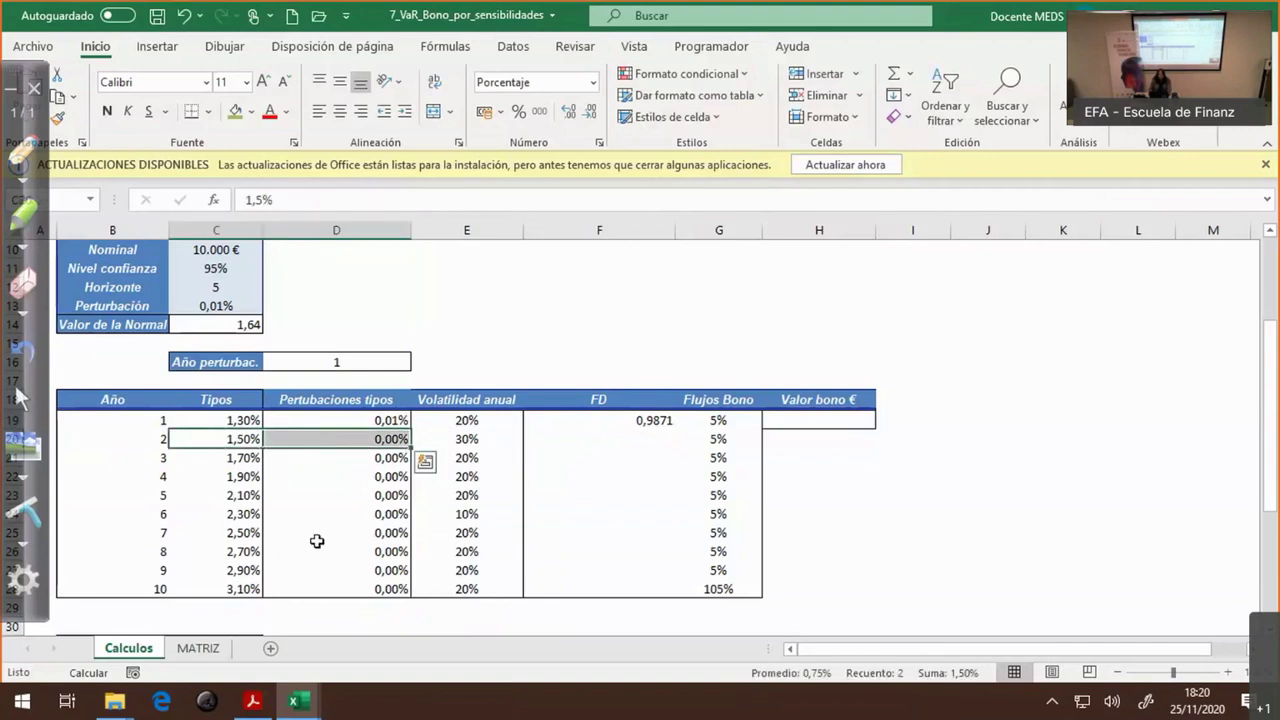
- Examine how the Pertubaciones tipos formulas in D19:D28 depend on the Año perturbac. cell and the year column
{"action": "left_click", "coordinate": [312, 362]}
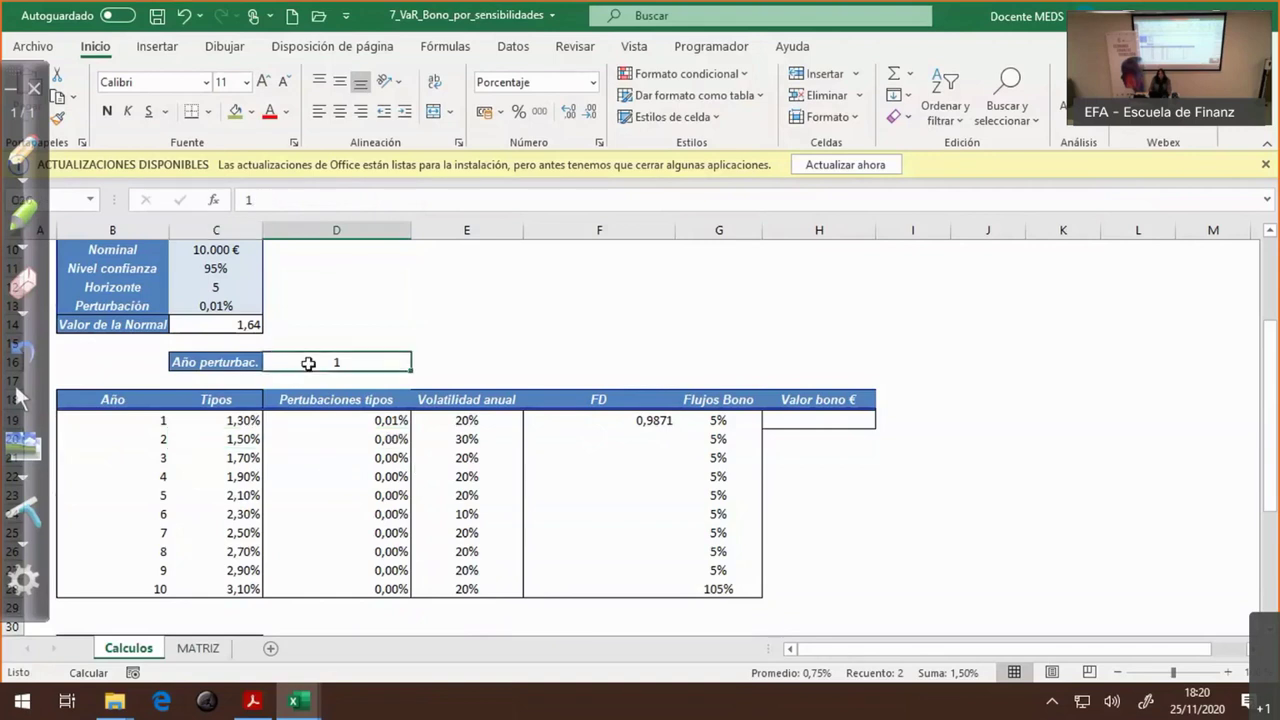
{"action": "left_click", "coordinate": [366, 441]}
{"action": "left_click", "coordinate": [364, 477]}
{"action": "left_click", "coordinate": [357, 569]}
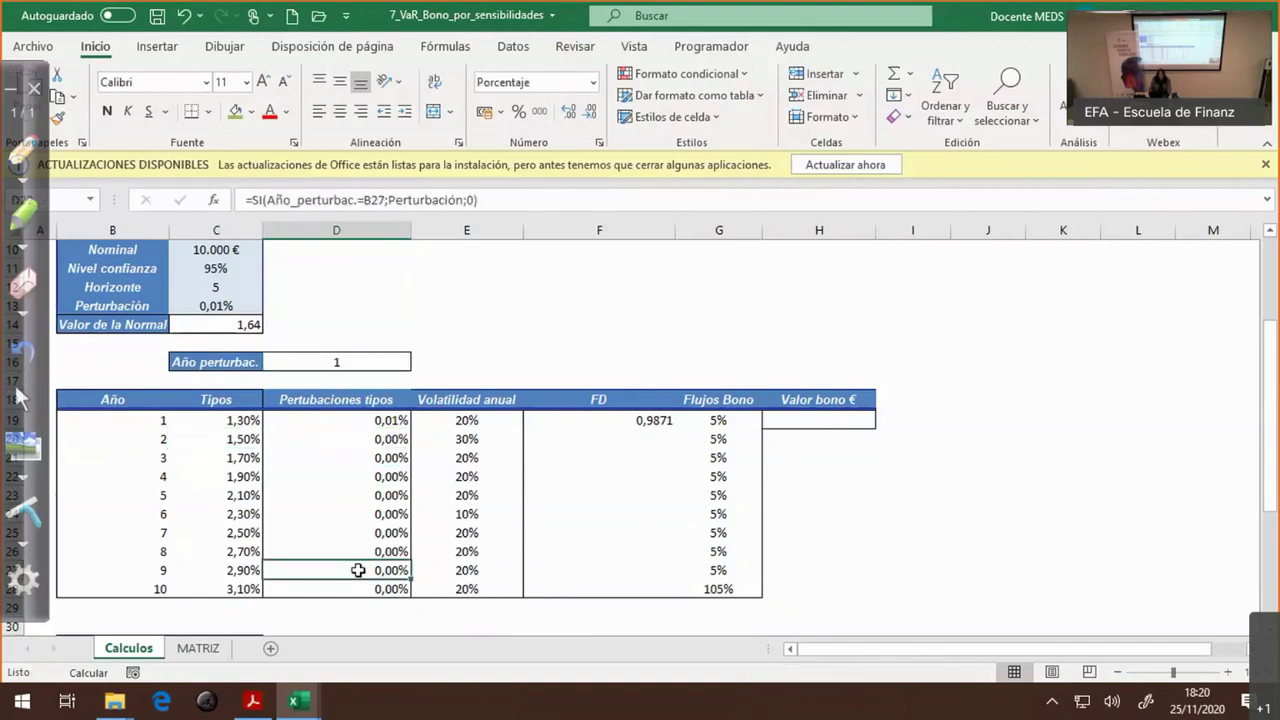
{"action": "left_click", "coordinate": [343, 362]}
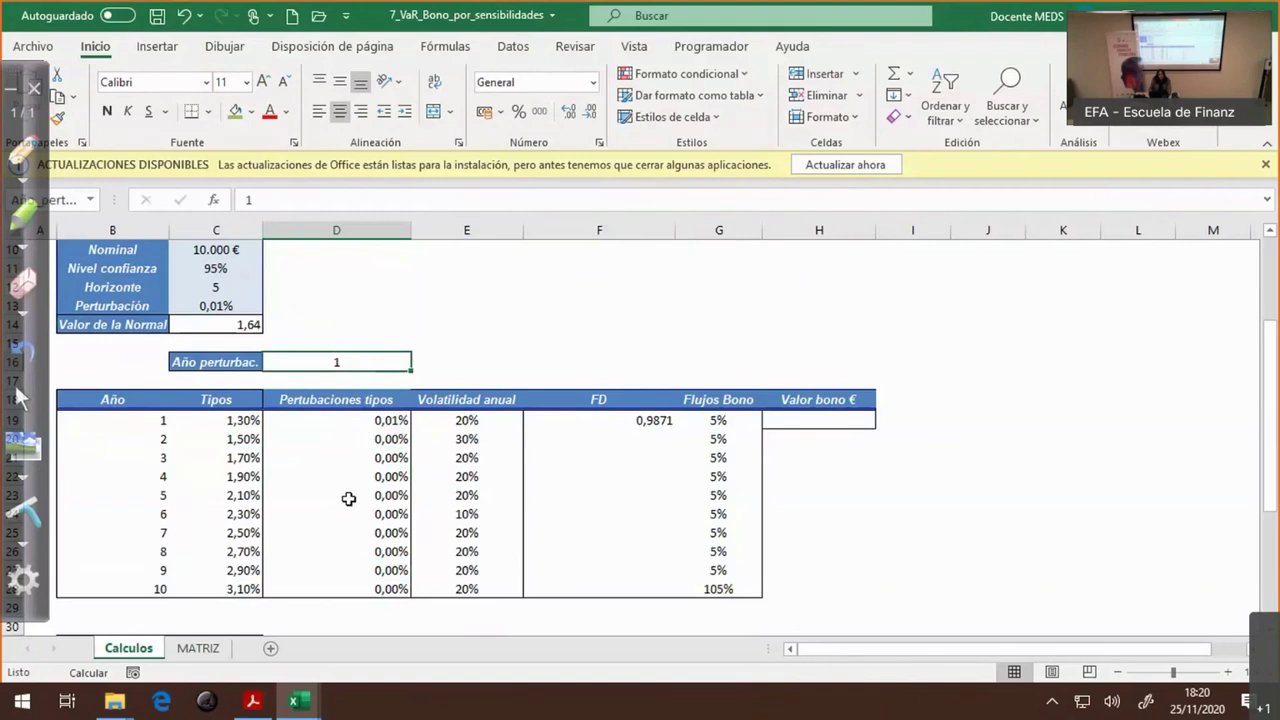
{"action": "left_click", "coordinate": [380, 418]}
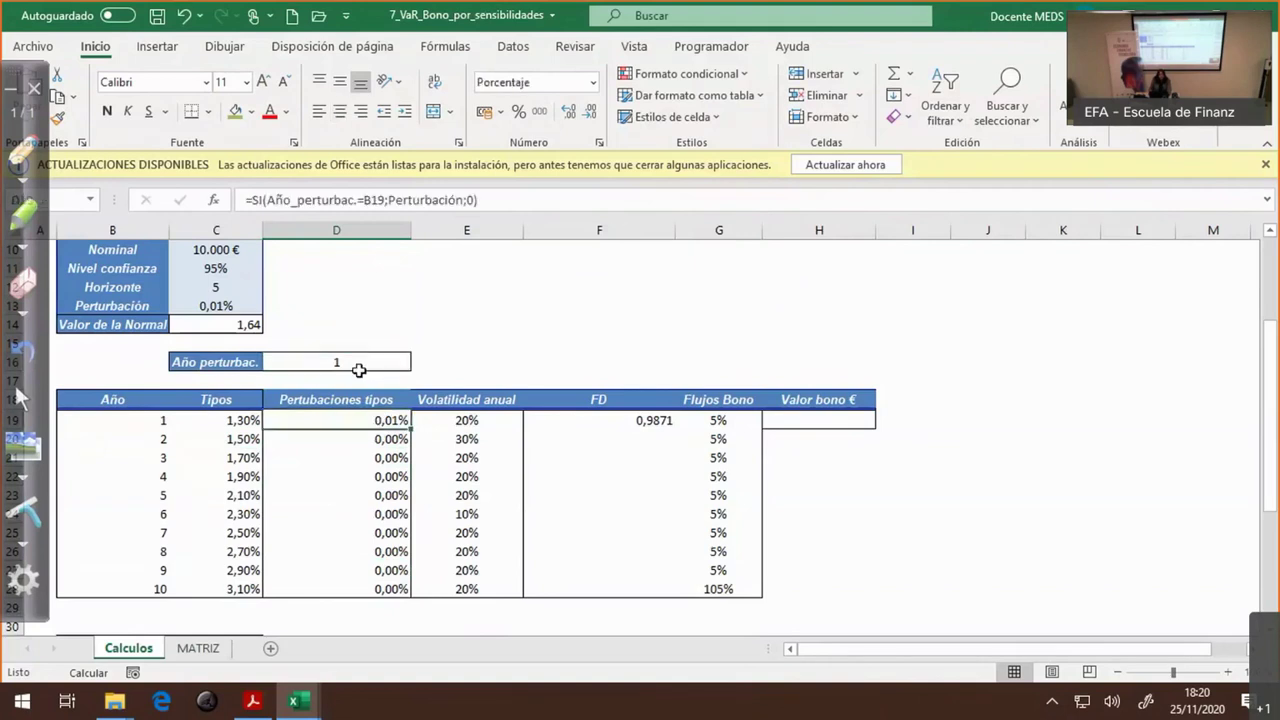
{"action": "left_click", "coordinate": [357, 362]}
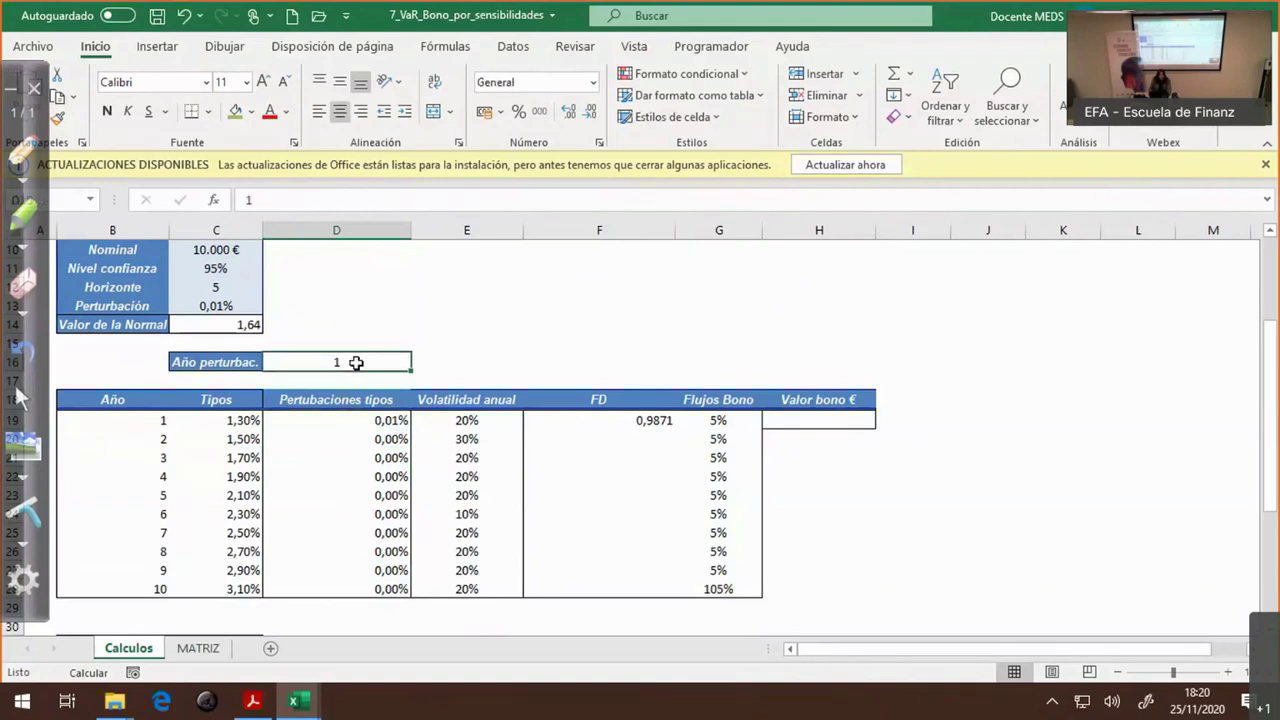
{"action": "left_click", "coordinate": [162, 421]}
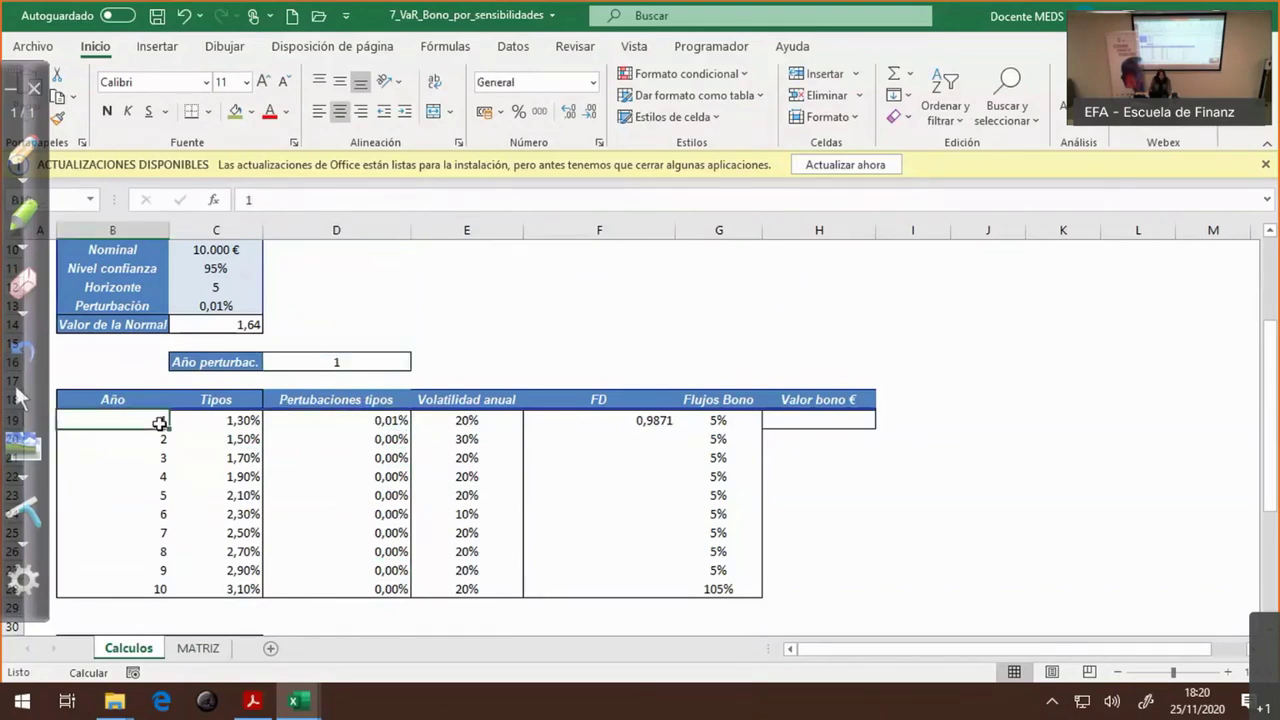
{"action": "left_click", "coordinate": [358, 424]}
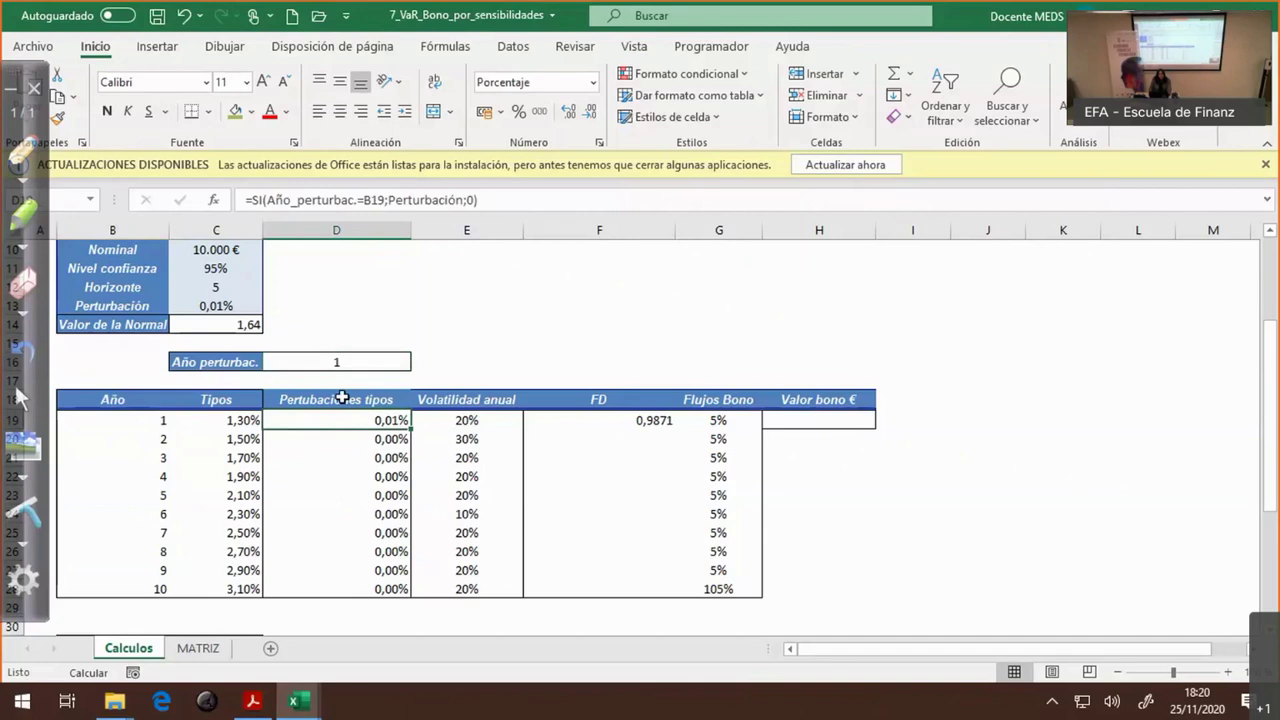
- Set the Año perturbac. cell to 0 and check the Pertubaciones tipos column for all ten years
{"action": "left_click", "coordinate": [337, 365]}
{"action": "type", "text": "0"}
{"action": "key", "text": "Return"}
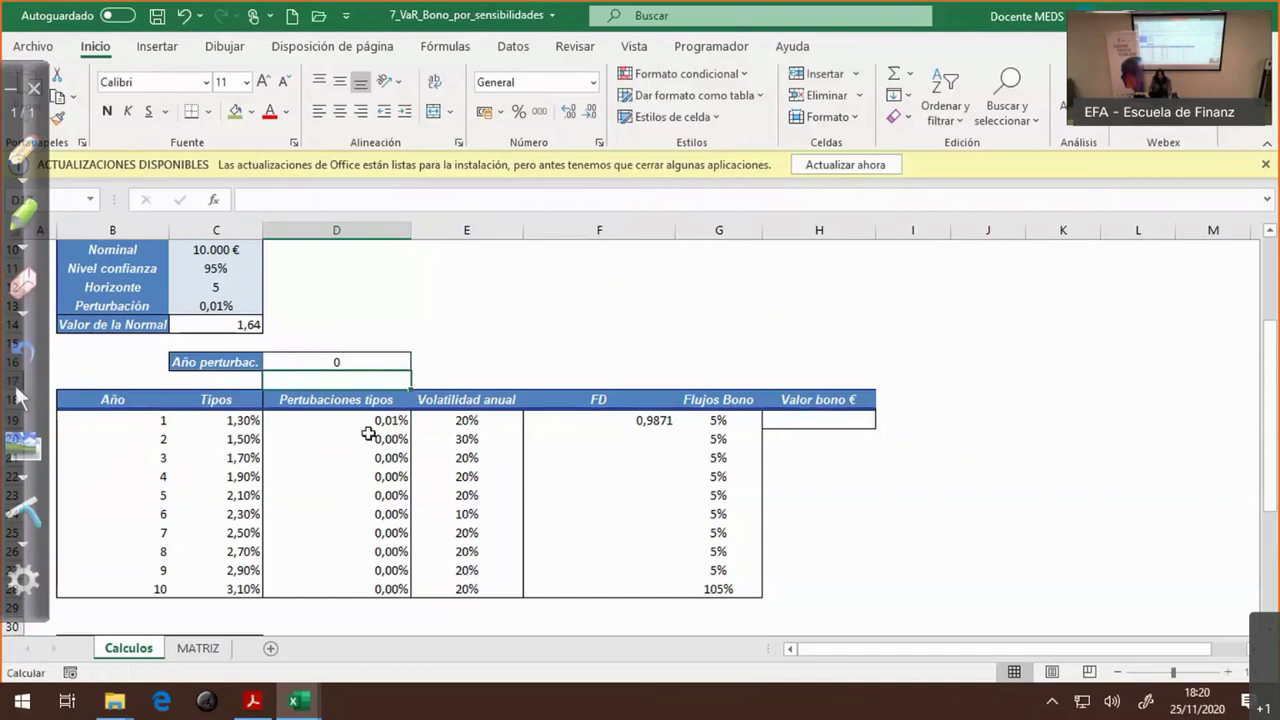
{"action": "left_click_drag", "start_coordinate": [366, 424], "coordinate": [360, 590]}
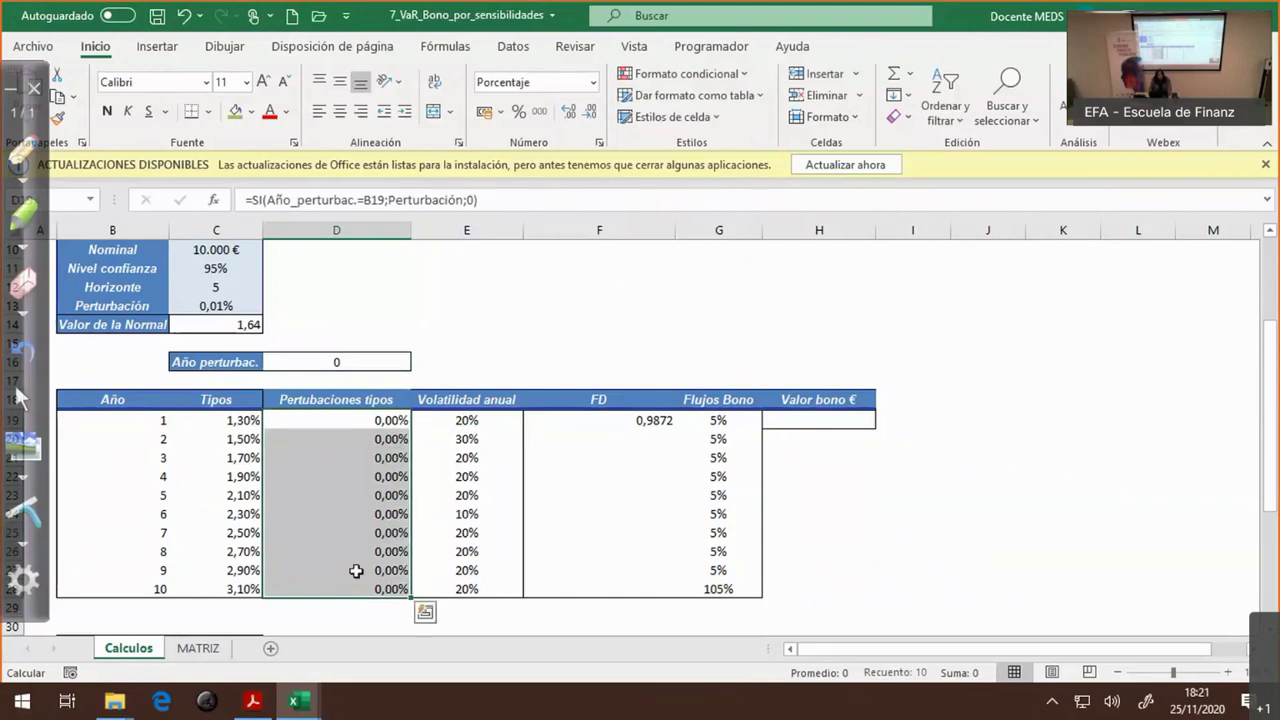
- Fill the discount factor formula =1/(1+C19+D19)^B19 from F19 through F28 and check the copied formulas
{"action": "left_click", "coordinate": [636, 422]}
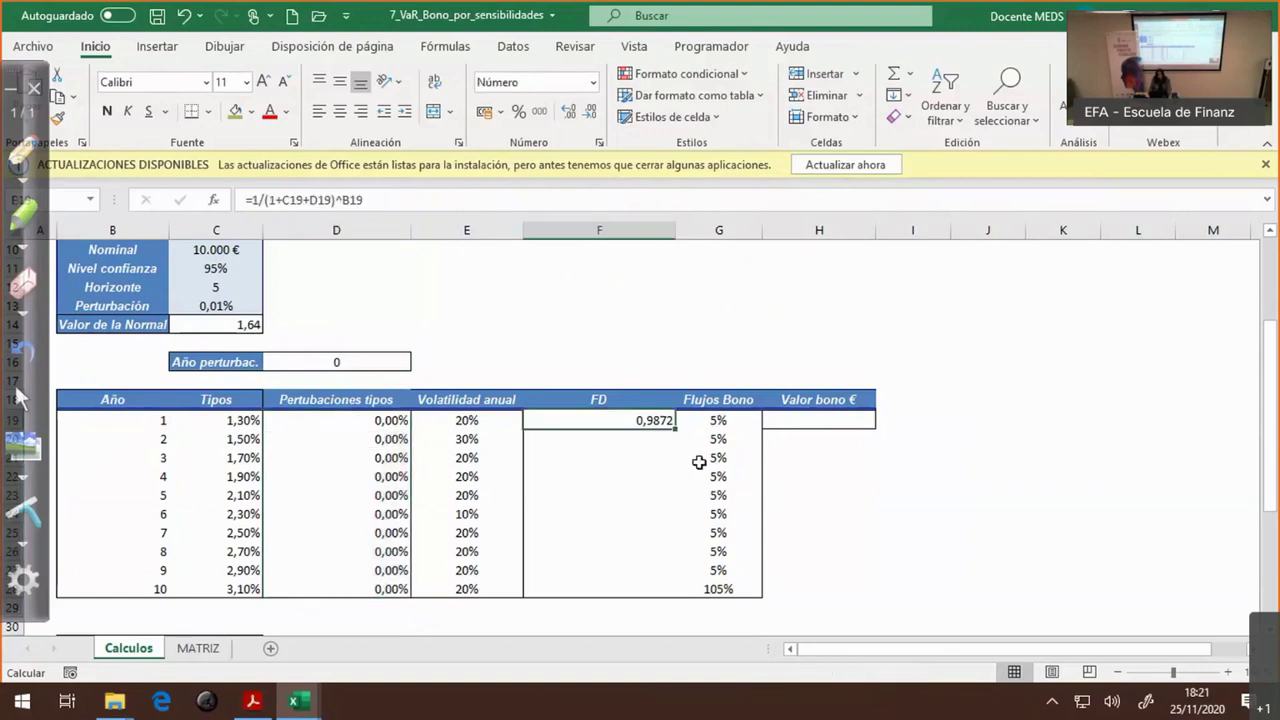
{"action": "key", "text": "F2"}
{"action": "key", "text": "Escape"}
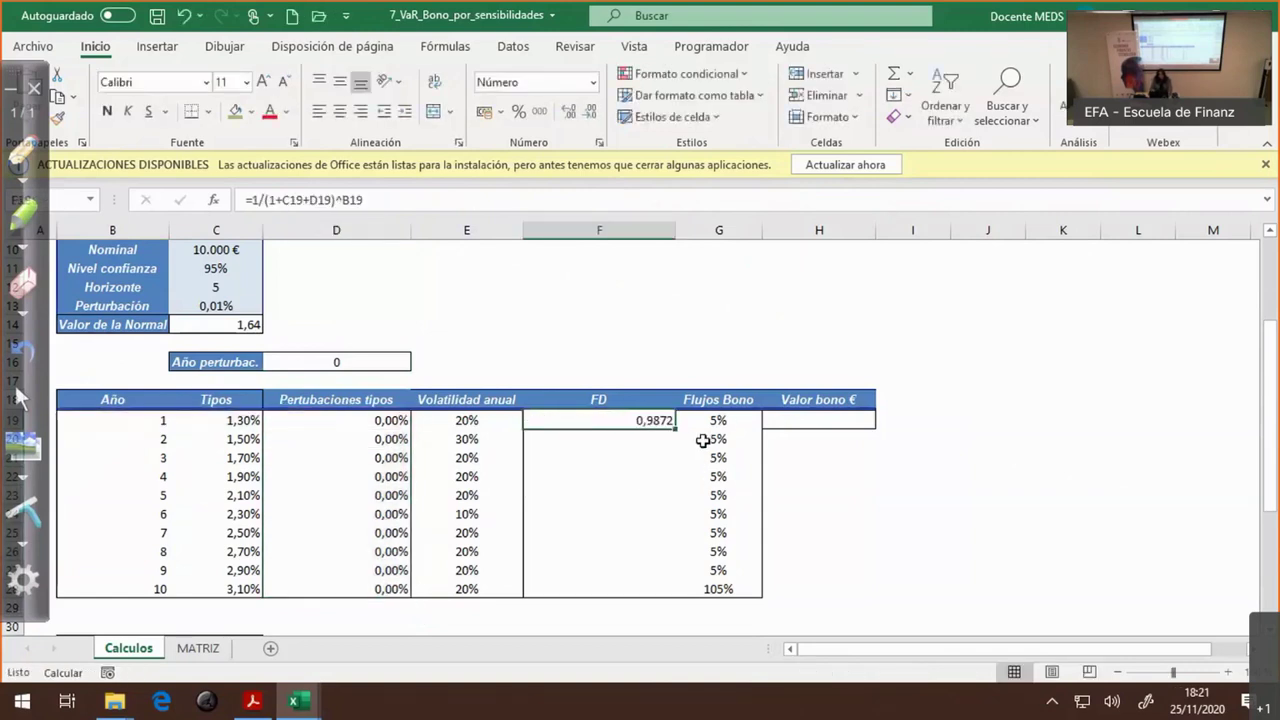
{"action": "key", "text": "shift+Down"}
{"action": "key", "text": "shift+Down"}
{"action": "key", "text": "shift+Down"}
{"action": "key", "text": "shift+Down"}
{"action": "key", "text": "shift+Down"}
{"action": "key", "text": "shift+Down"}
{"action": "key", "text": "shift+Down"}
{"action": "key", "text": "shift+Down"}
{"action": "key", "text": "shift+Down"}
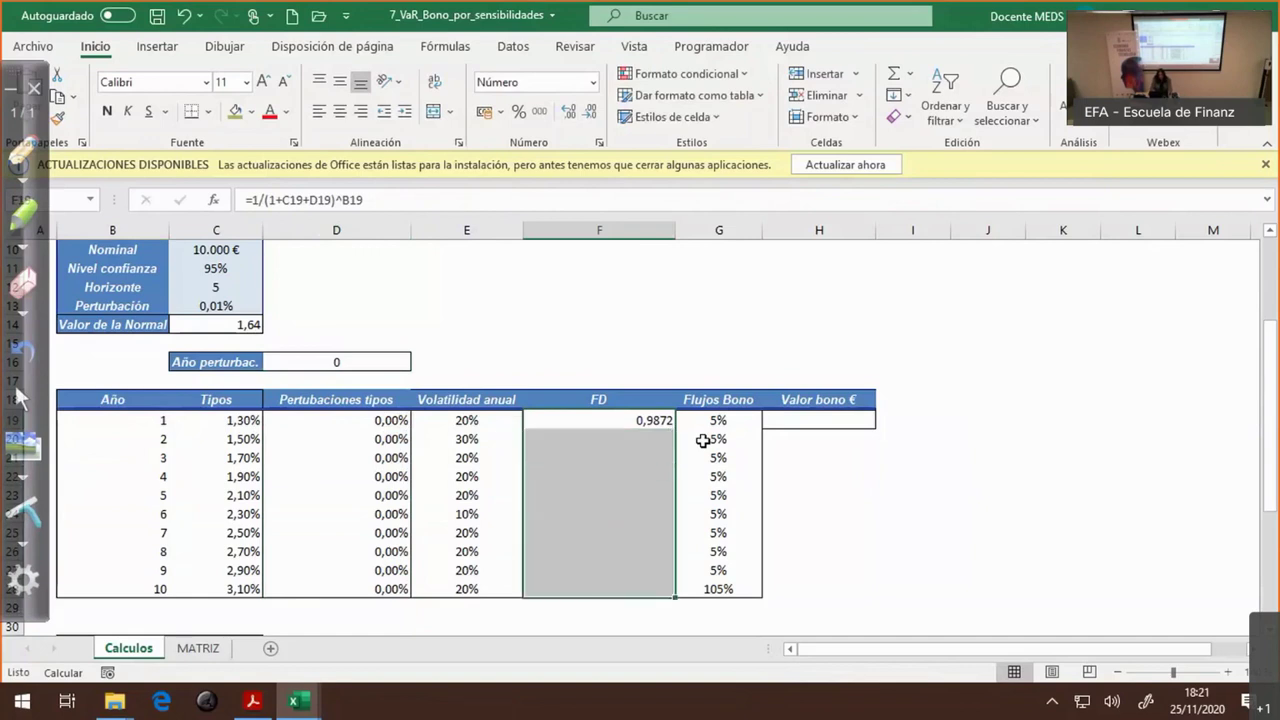
{"action": "key", "text": "F2"}
{"action": "key", "text": "ctrl+Return"}
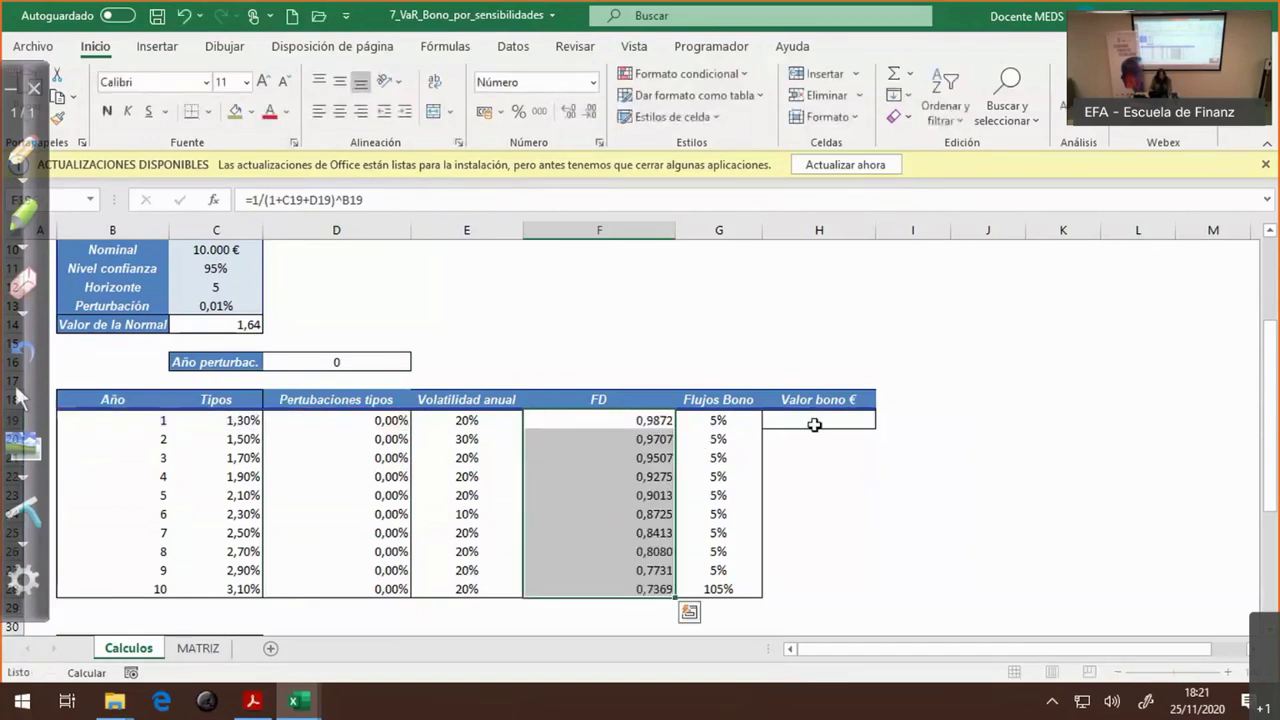
{"action": "left_click", "coordinate": [642, 420]}
{"action": "left_click", "coordinate": [634, 476]}
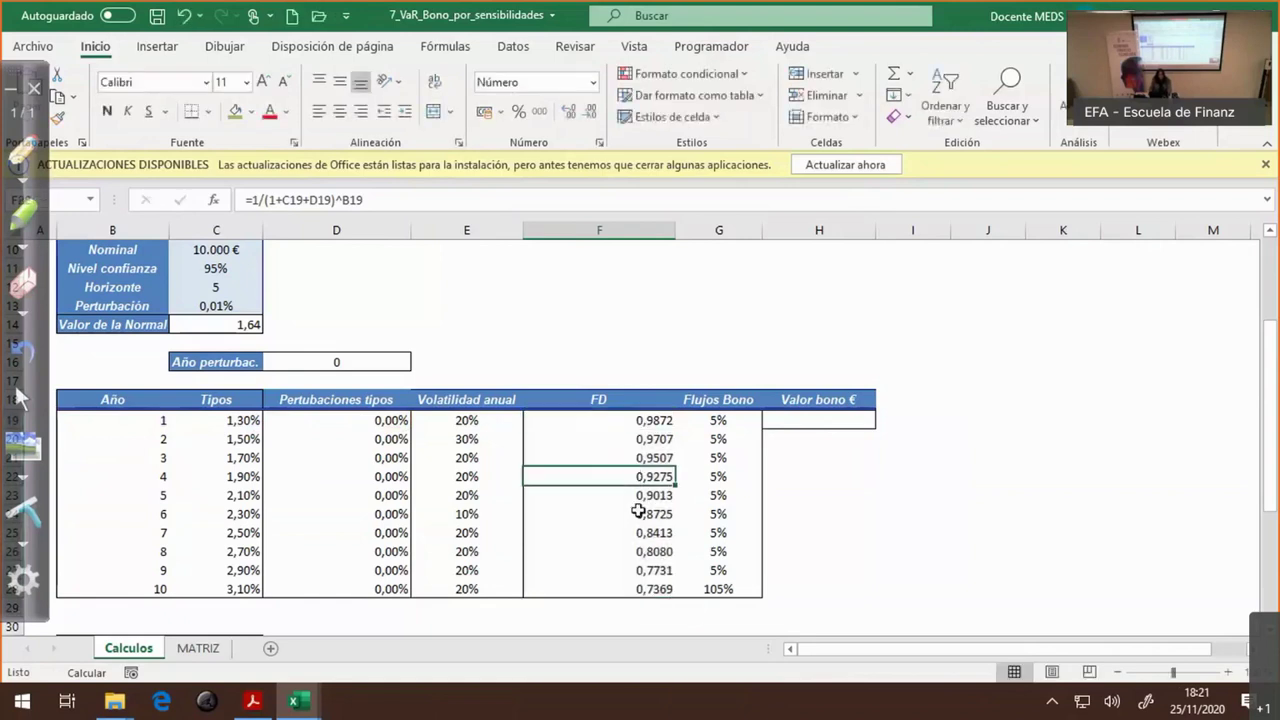
- Check which cells the year 4 discount factor formula in F22 references
{"action": "key", "text": "F2"}
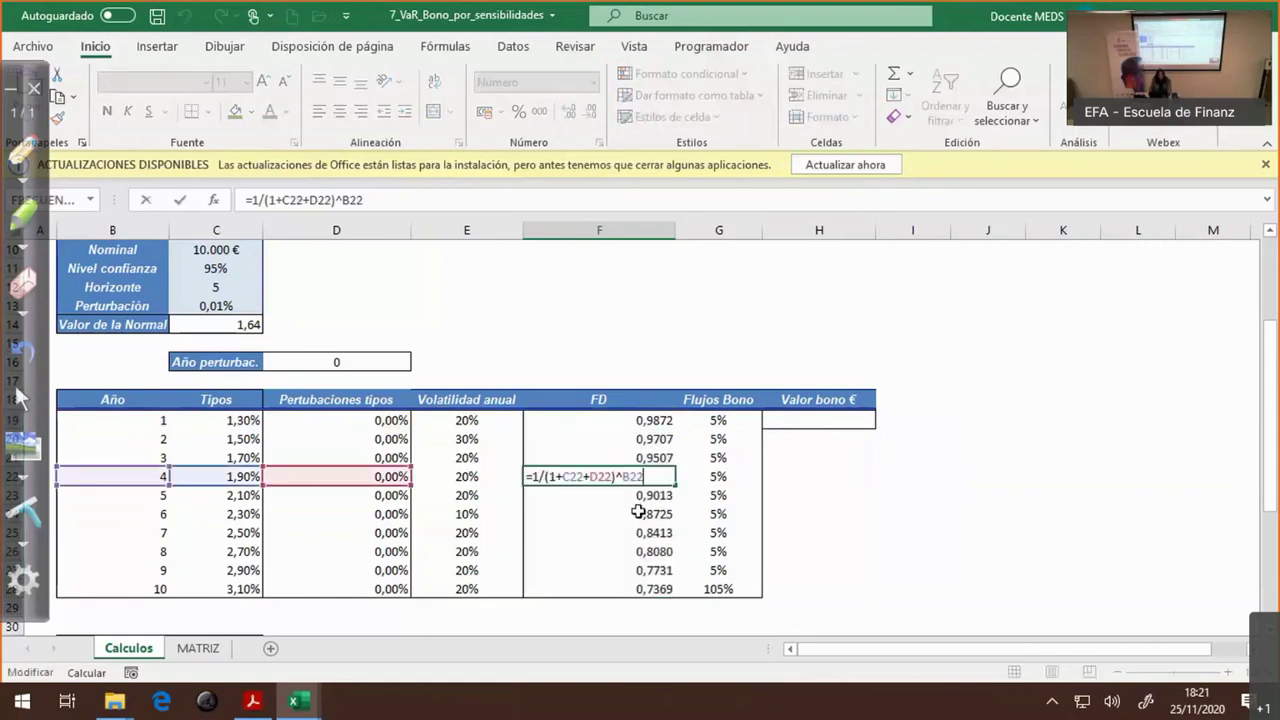
{"action": "key", "text": "Escape"}
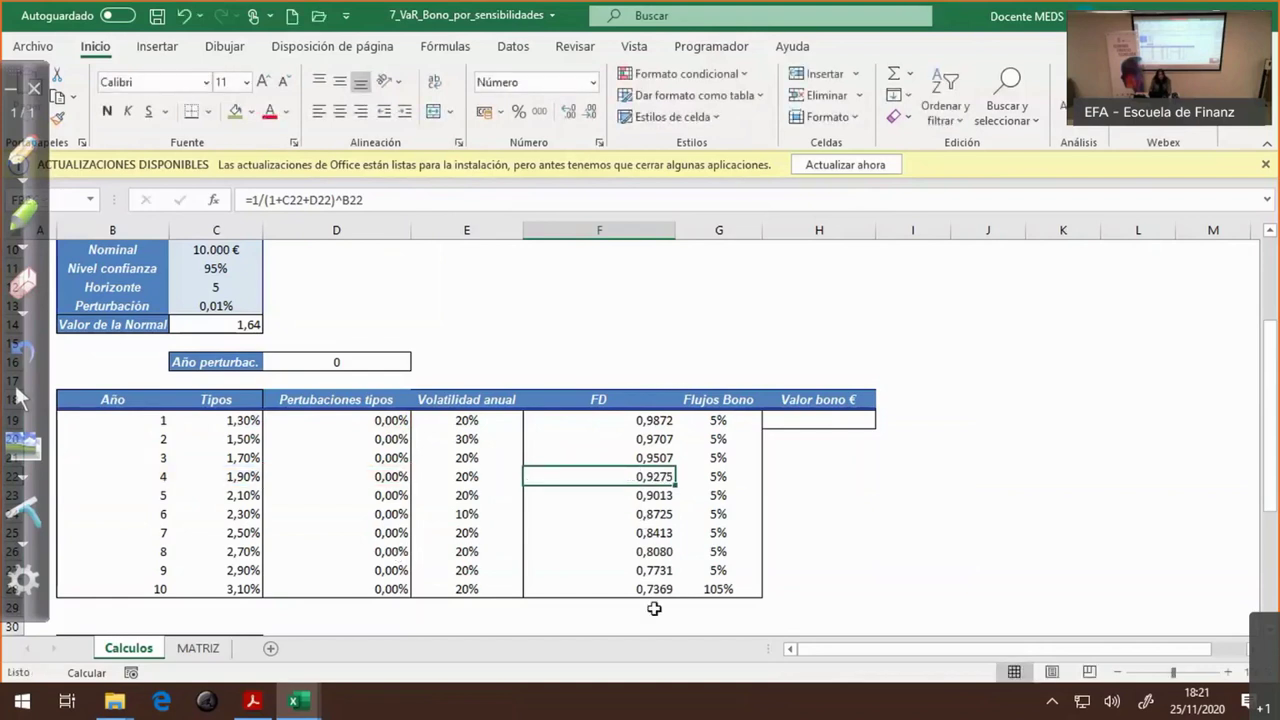
- Enter +SUMAPRODUCTO(G19:G28;F19:F28) in H19 under Valor bono € to value the bond flows with the discount factors
{"action": "left_click", "coordinate": [801, 420]}
{"action": "type", "text": "+"}
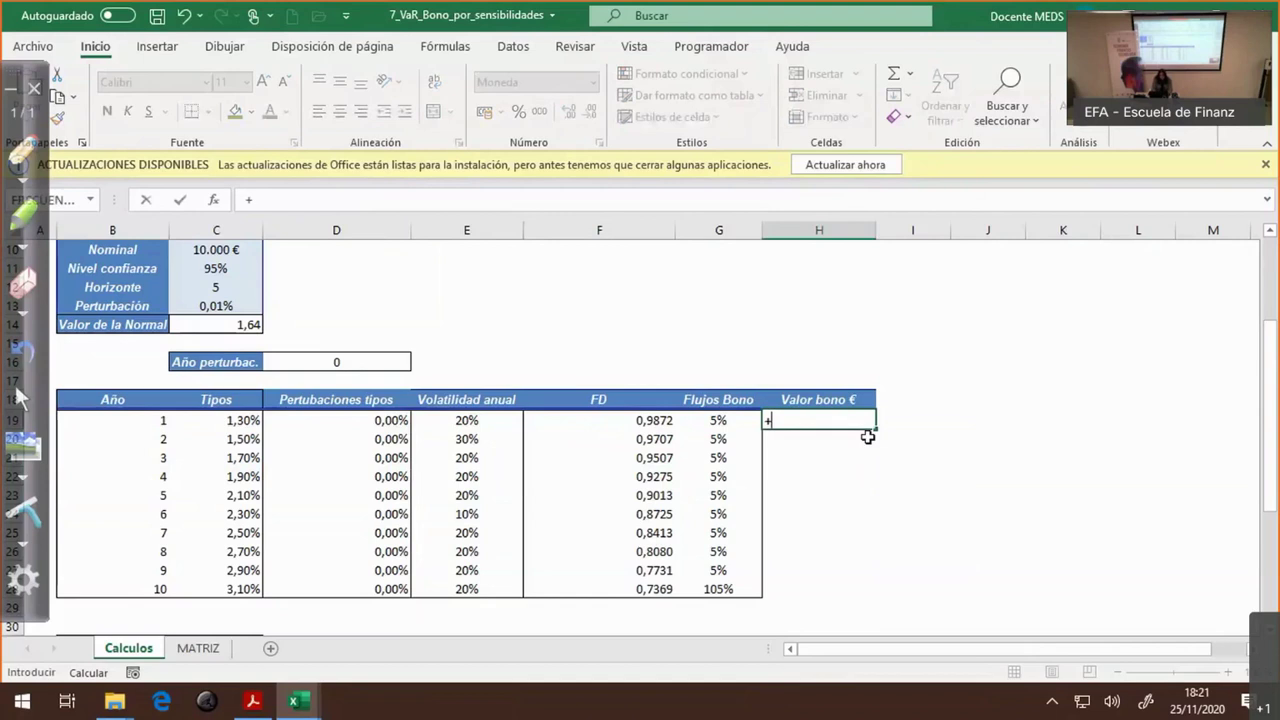
{"action": "type", "text": "sumap"}
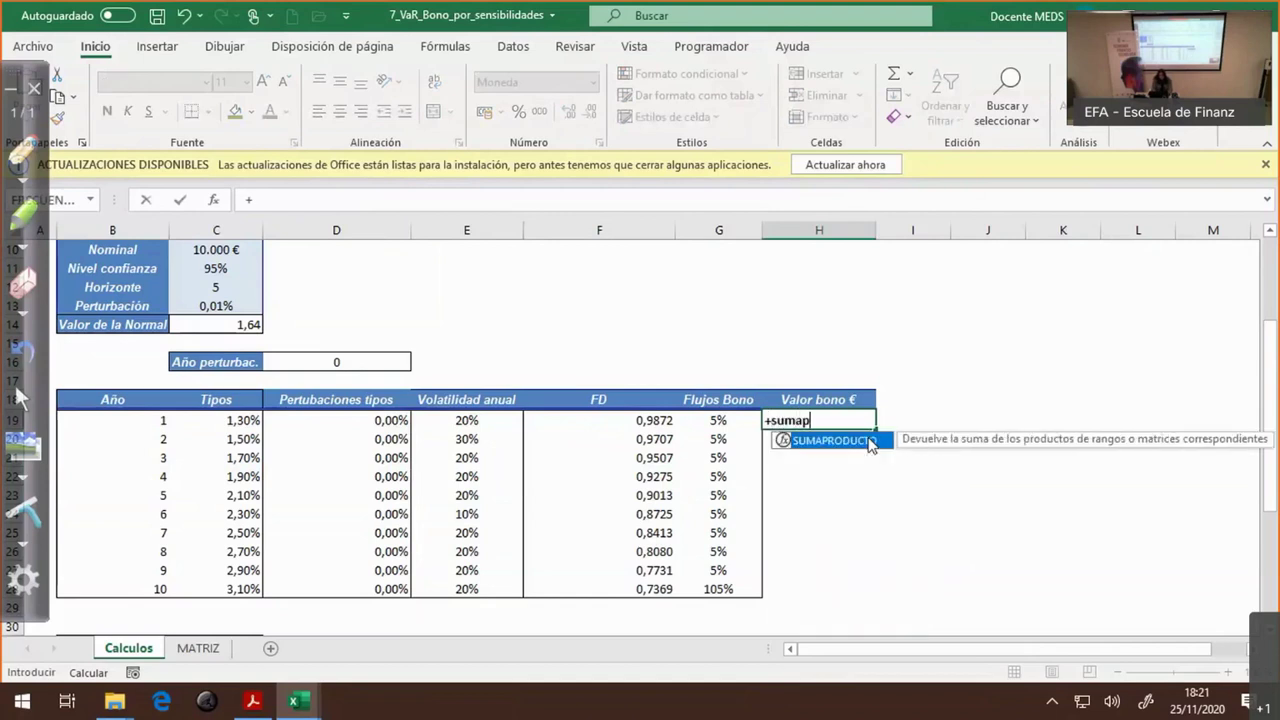
{"action": "key", "text": "Tab"}
{"action": "key", "text": "Left"}
{"action": "key", "text": "Left"}
{"action": "key", "text": "Right"}
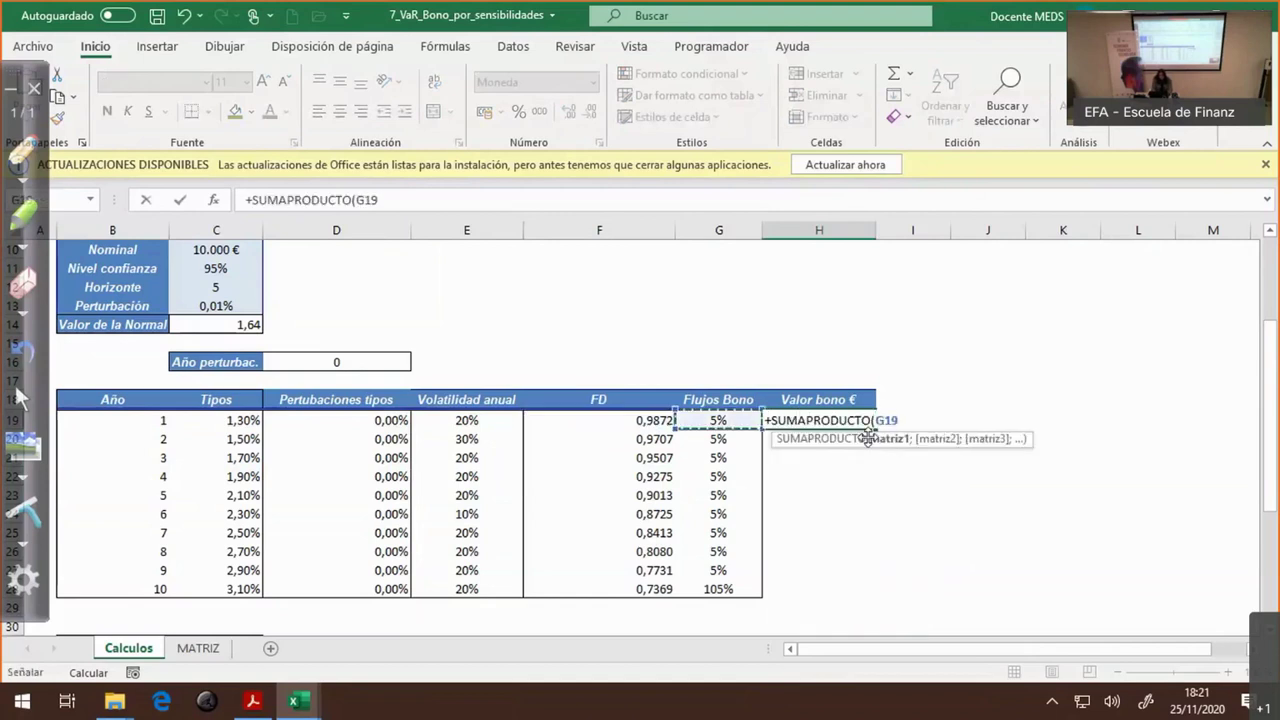
{"action": "key", "text": "shift+Down"}
{"action": "key", "text": "shift+Down"}
{"action": "key", "text": "shift+Down"}
{"action": "key", "text": "shift+Down"}
{"action": "key", "text": "shift+Down"}
{"action": "key", "text": "shift+Down"}
{"action": "key", "text": "shift+Down"}
{"action": "key", "text": "shift+Down"}
{"action": "key", "text": "shift+Down"}
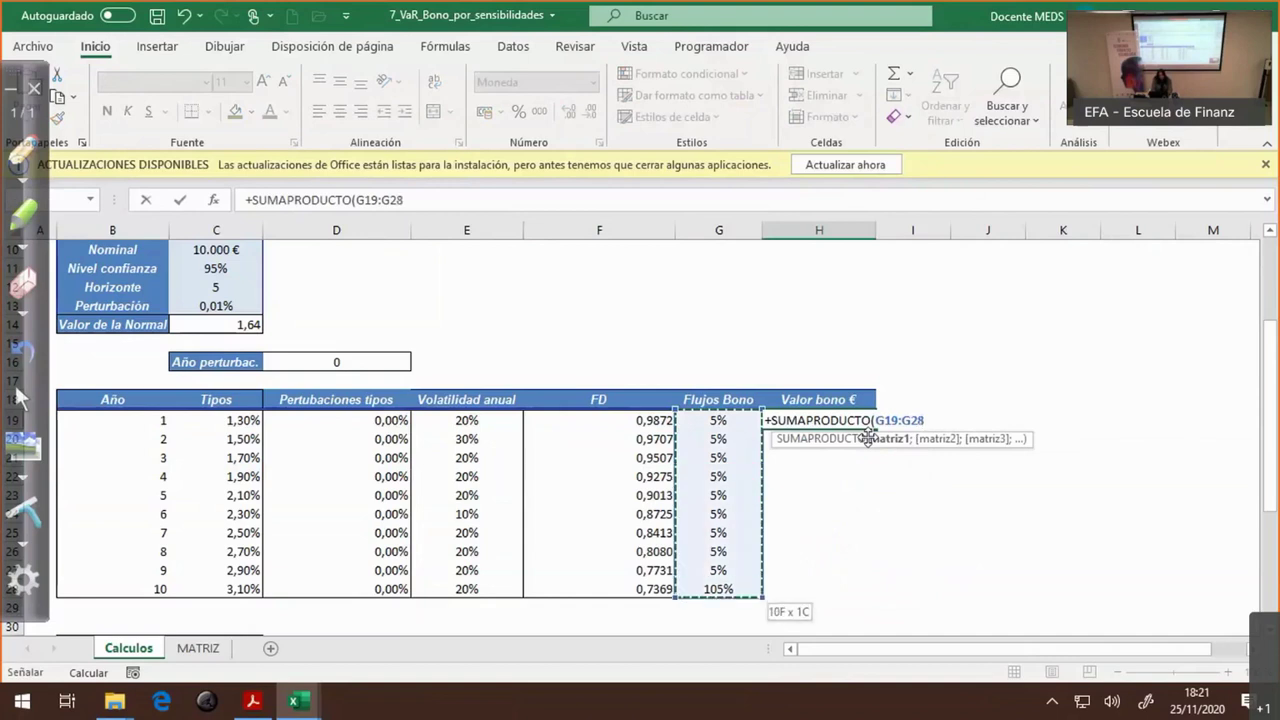
{"action": "type", "text": ";"}
{"action": "key", "text": "Left"}
{"action": "key", "text": "Left"}
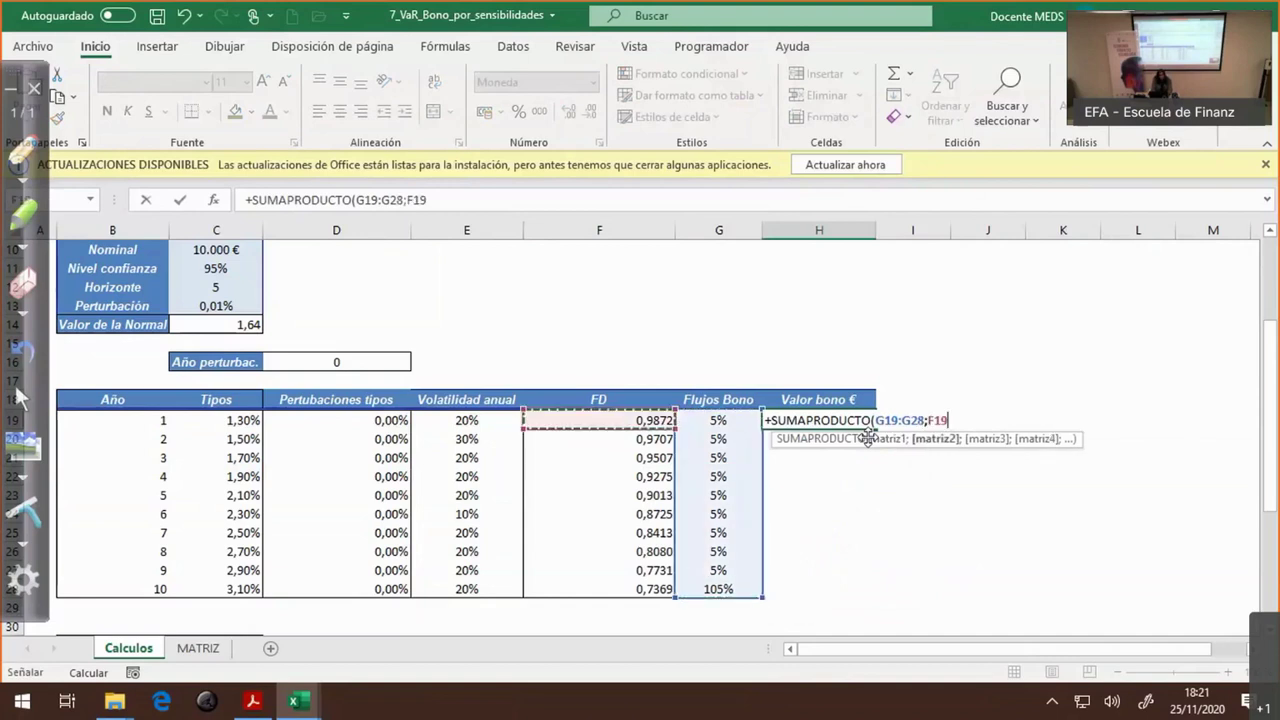
{"action": "key", "text": "shift+Down"}
{"action": "key", "text": "shift+Down"}
{"action": "key", "text": "shift+Down"}
{"action": "key", "text": "shift+Down"}
{"action": "key", "text": "shift+Down"}
{"action": "key", "text": "shift+Down"}
{"action": "key", "text": "shift+Down"}
{"action": "key", "text": "shift+Down"}
{"action": "key", "text": "shift+Down"}
{"action": "type", "text": ")"}
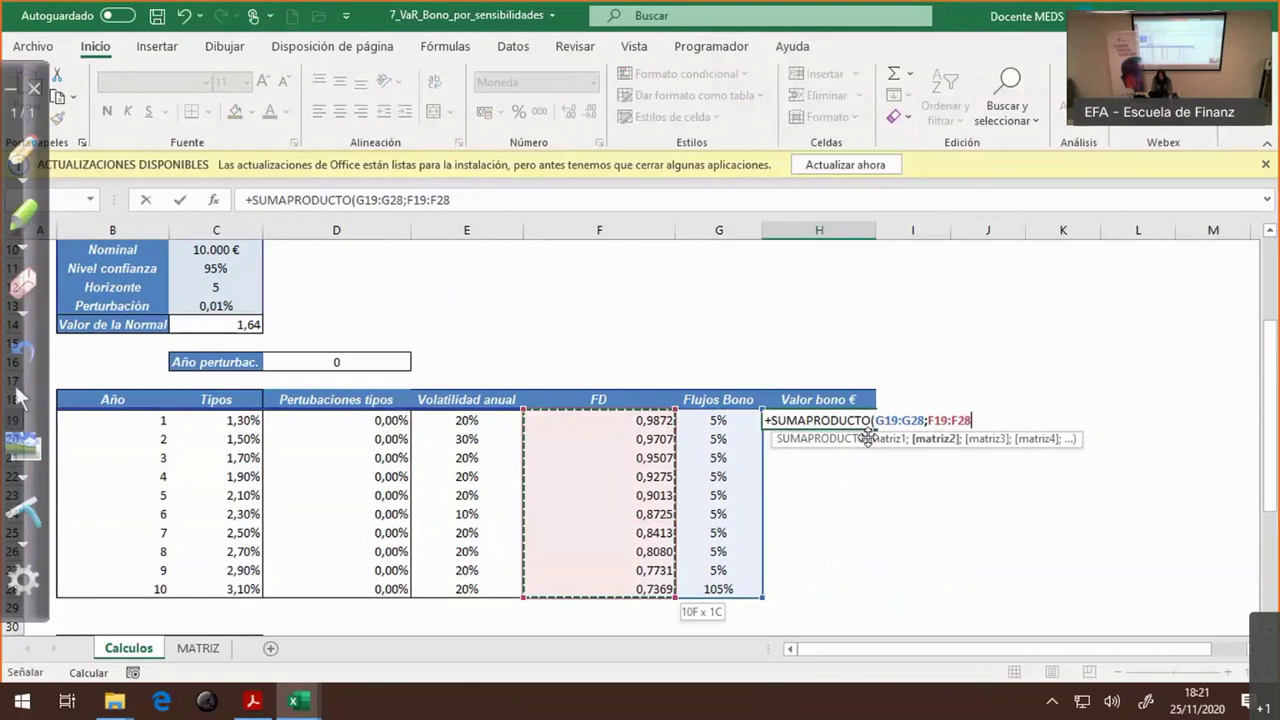
{"action": "key", "text": "Return"}
- Multiply the SUMAPRODUCTO formula in H19 by the Nominal in C10
{"action": "left_click", "coordinate": [855, 420]}
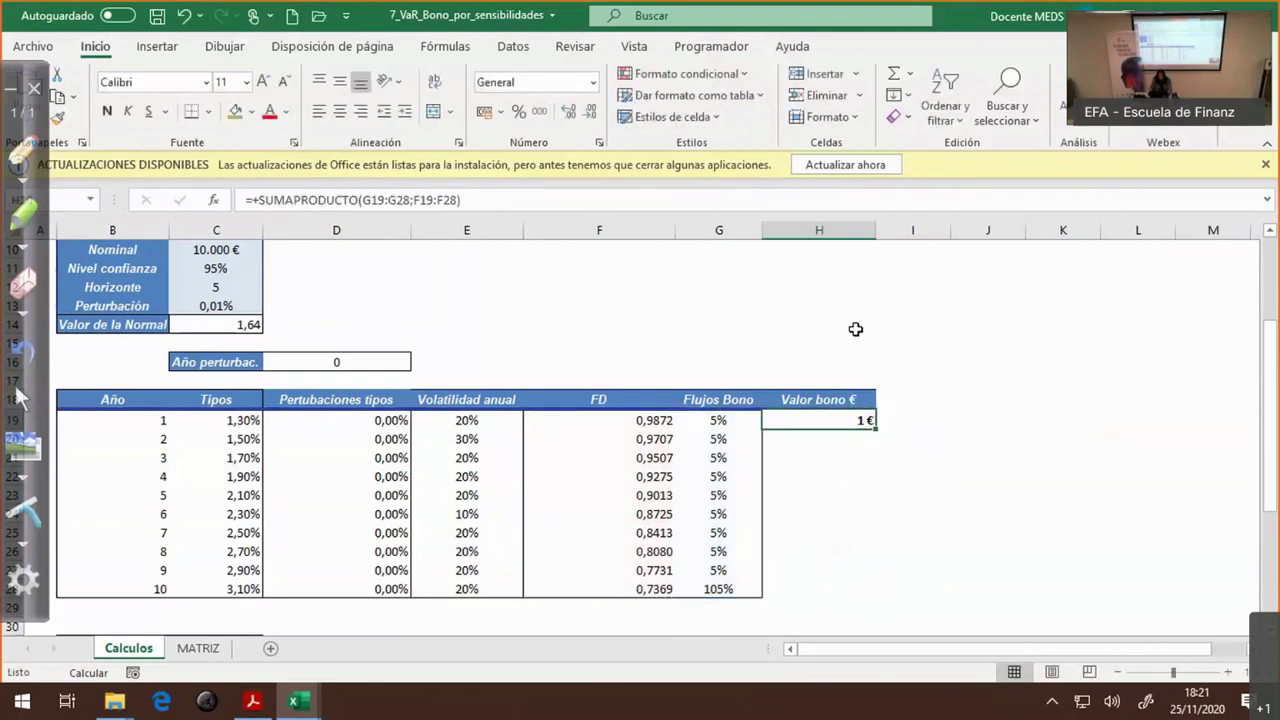
{"action": "left_click", "coordinate": [766, 204]}
{"action": "type", "text": "*"}
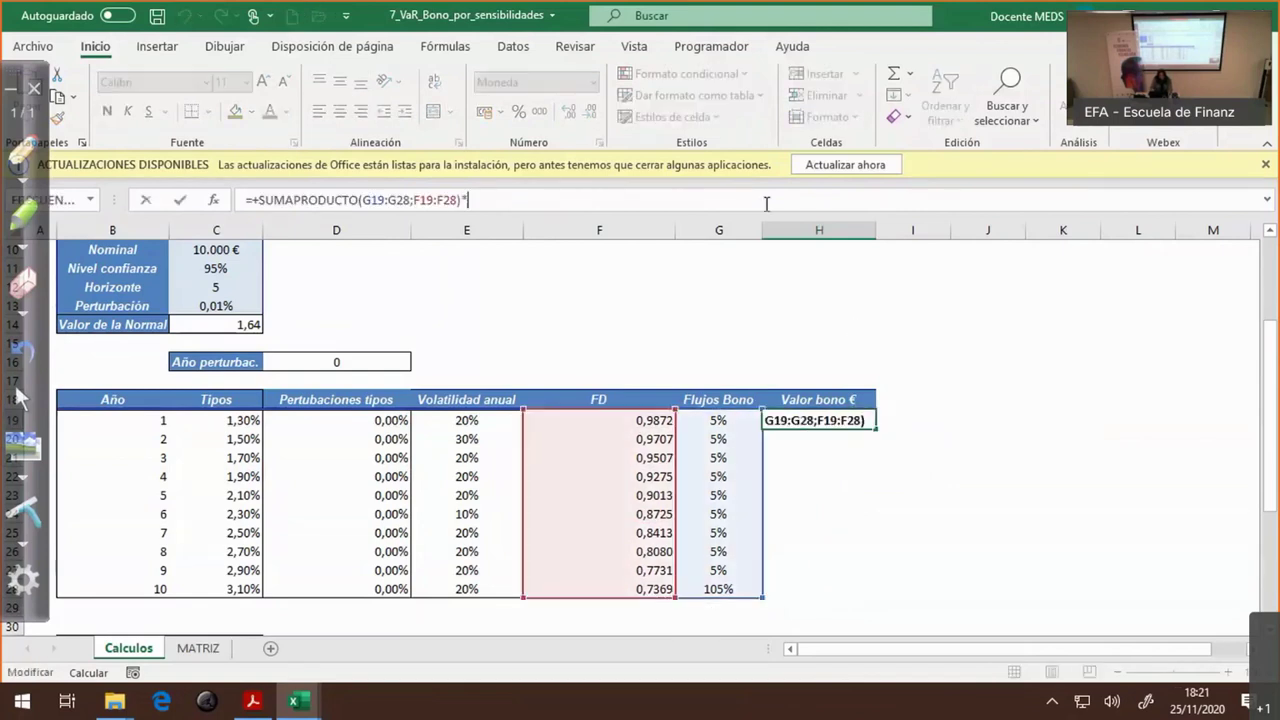
{"action": "left_click", "coordinate": [222, 248]}
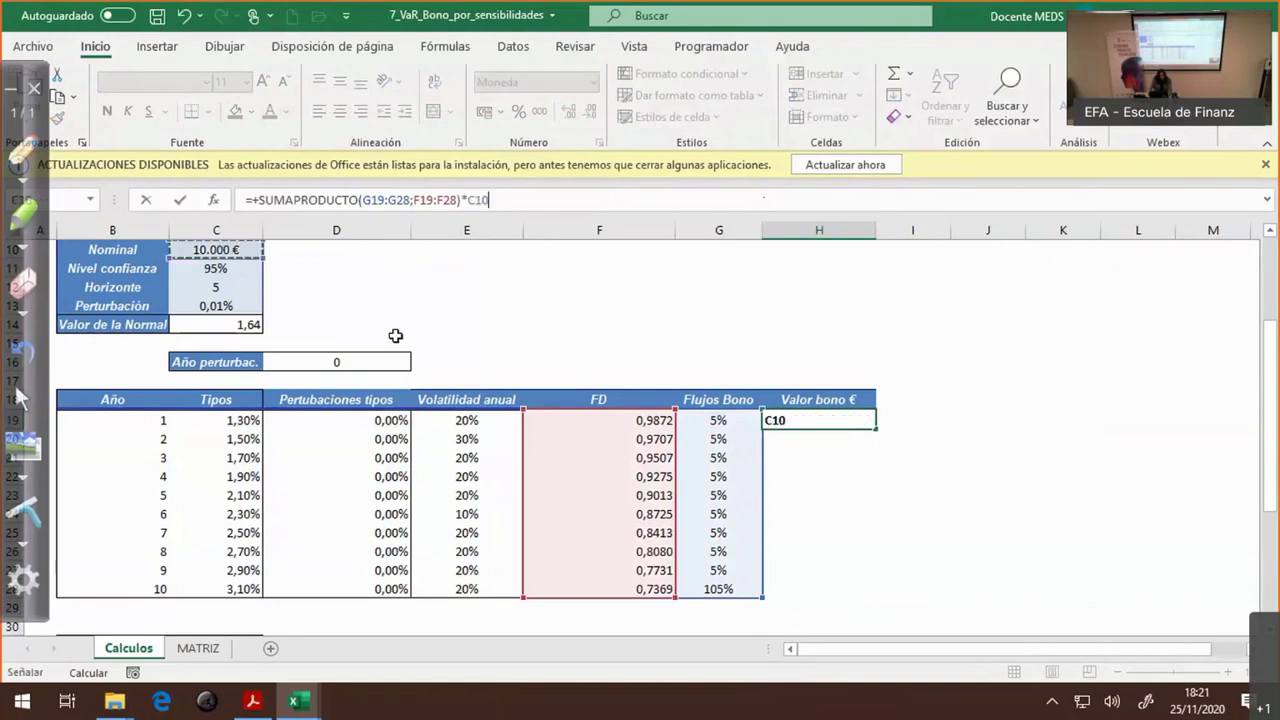
{"action": "key", "text": "Return"}
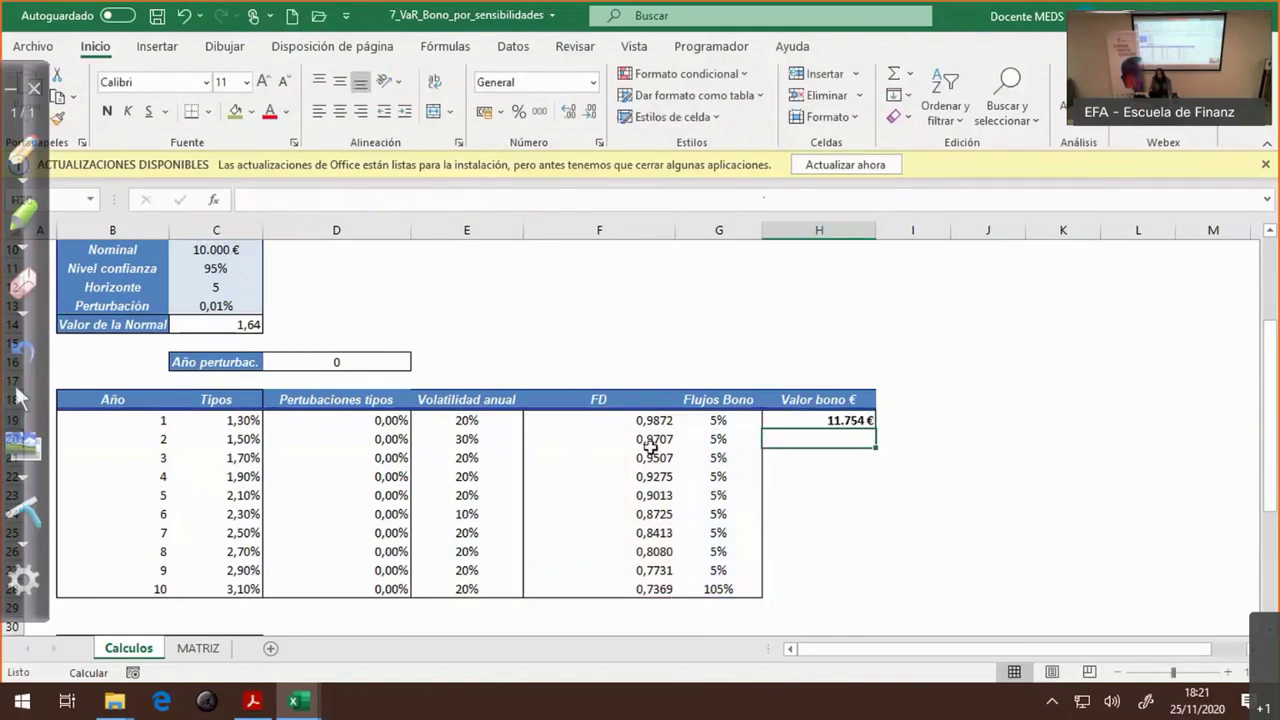
- Format the bond value in H19 to show four decimal places
{"action": "left_click", "coordinate": [820, 413]}
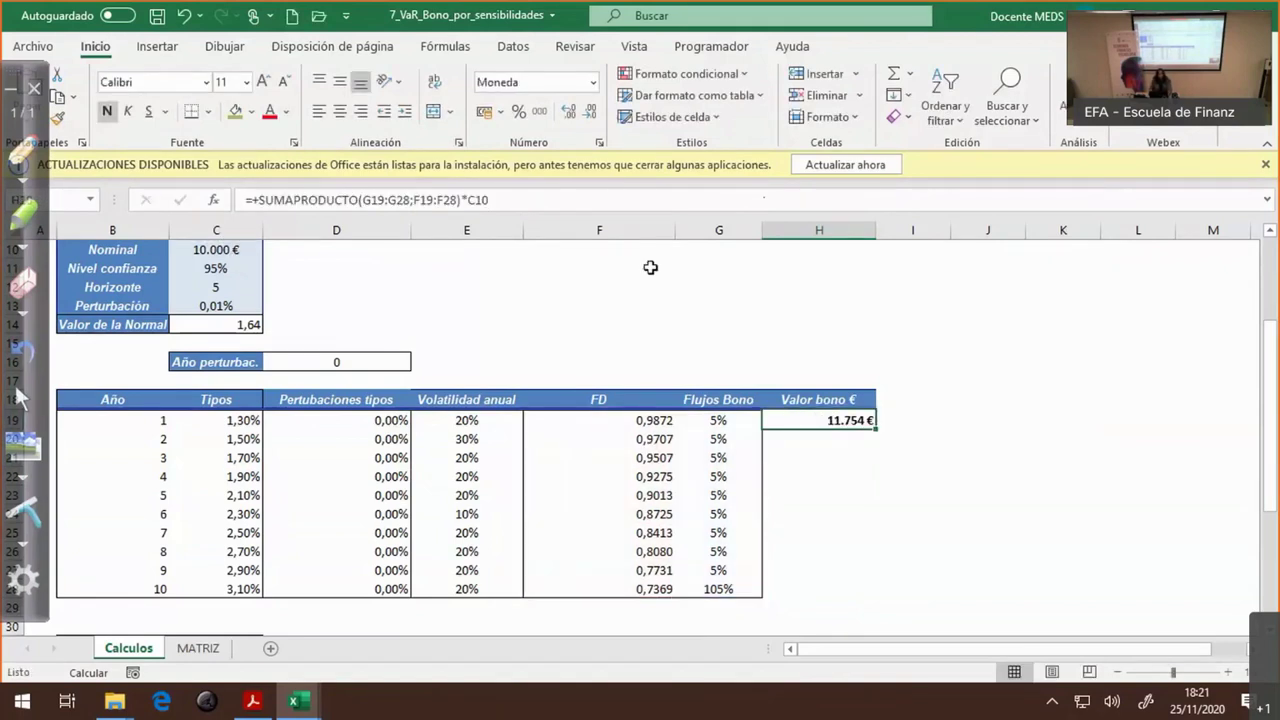
{"action": "left_click", "coordinate": [567, 114]}
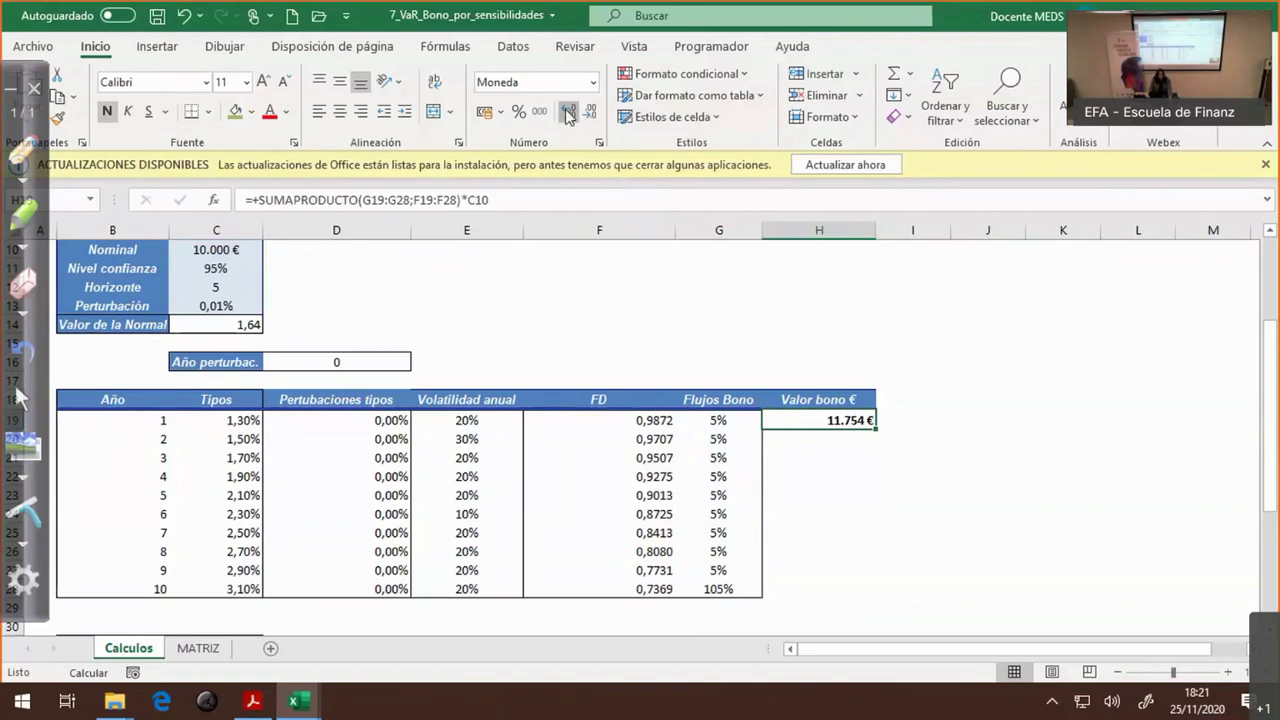
{"action": "left_click", "coordinate": [567, 114]}
{"action": "left_click", "coordinate": [567, 114]}
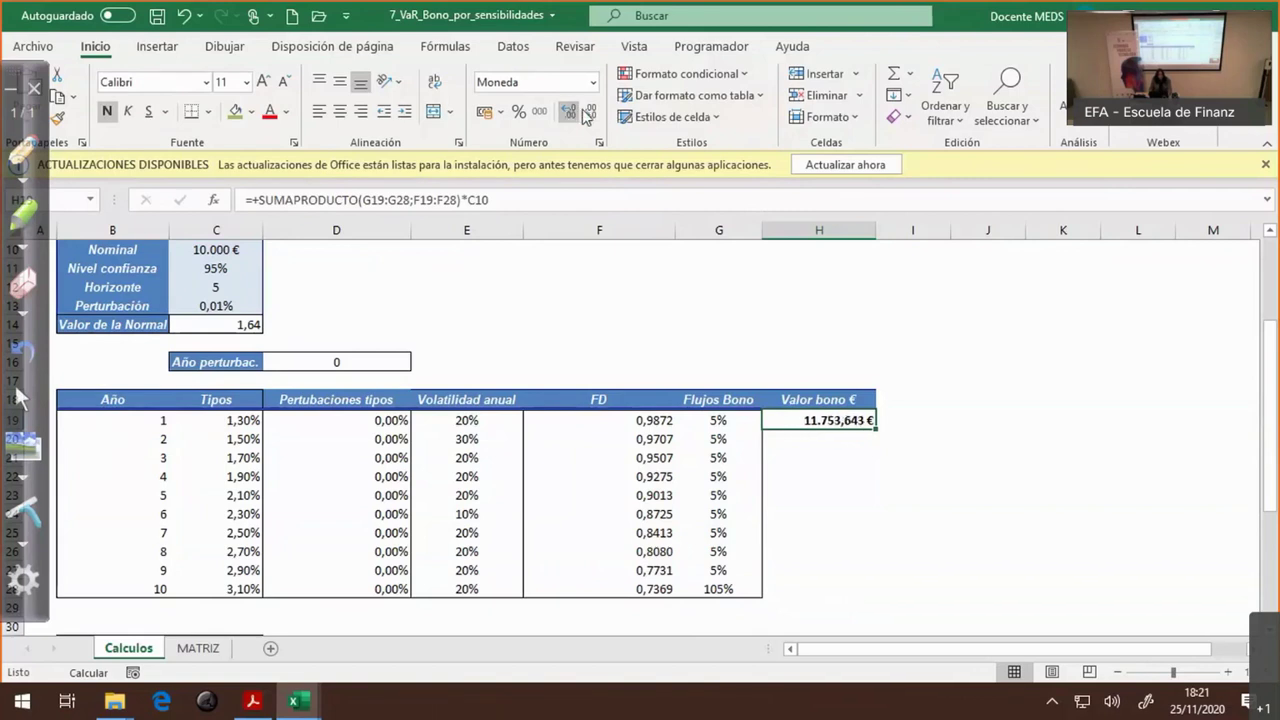
{"action": "left_click", "coordinate": [590, 115]}
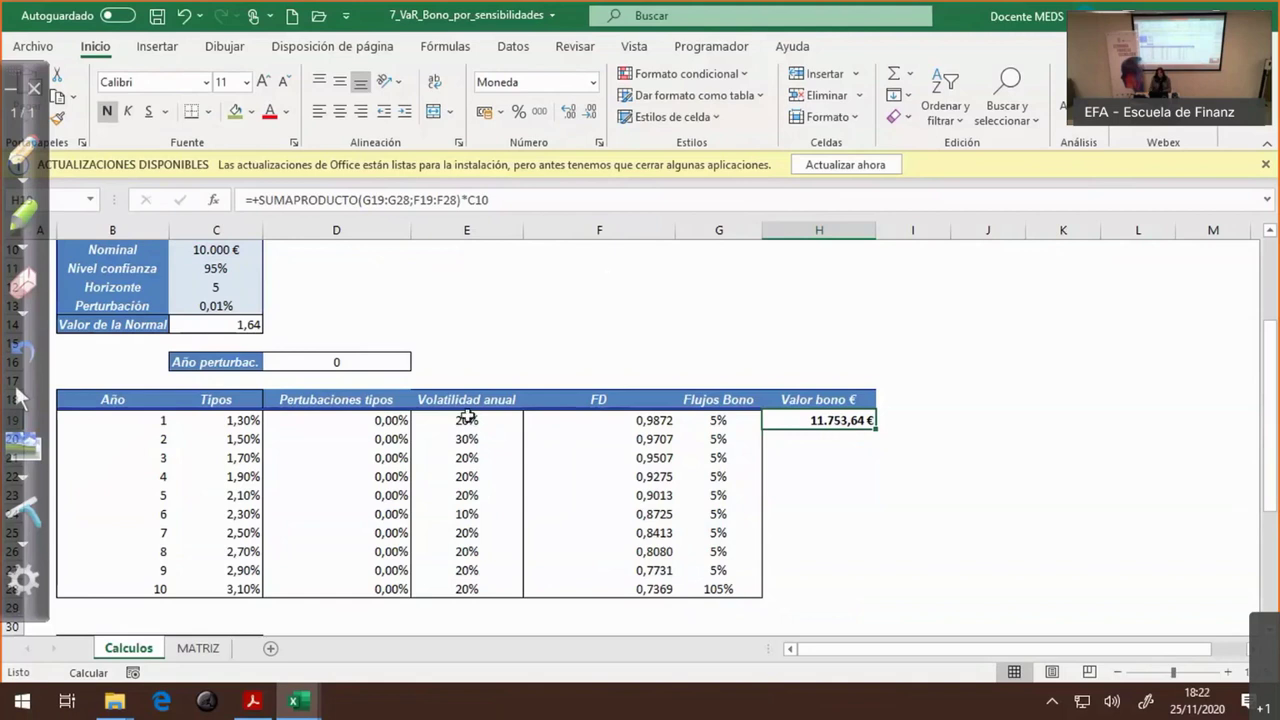
{"action": "left_click", "coordinate": [381, 421]}
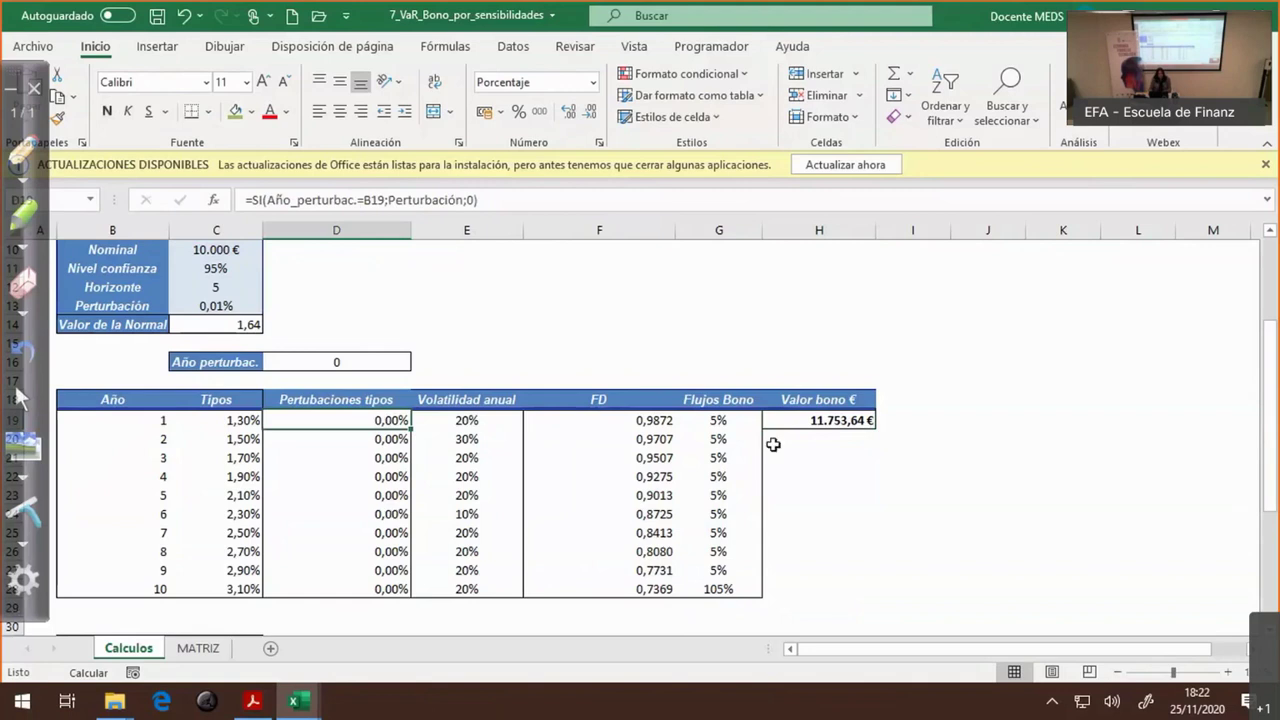
{"action": "left_click", "coordinate": [800, 421]}
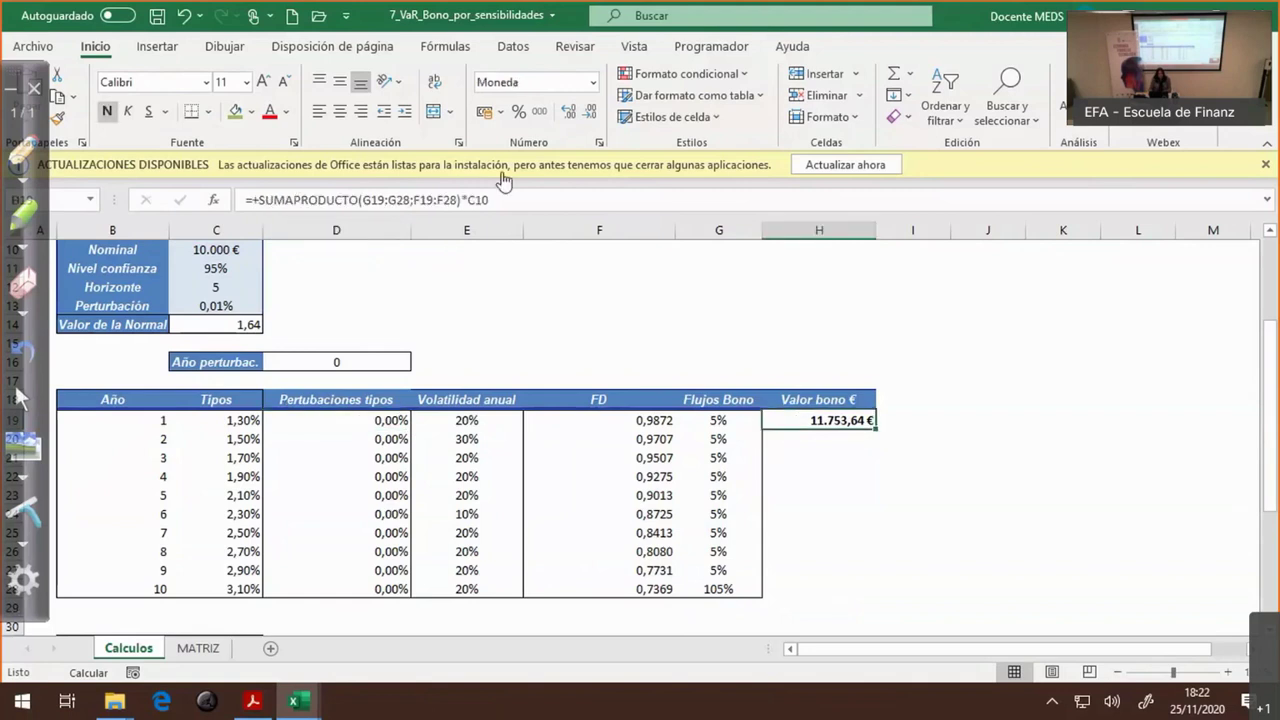
{"action": "left_click", "coordinate": [562, 120]}
{"action": "left_click", "coordinate": [562, 120]}
- Set the Año perturbac. cell to 1
{"action": "left_click", "coordinate": [395, 421]}
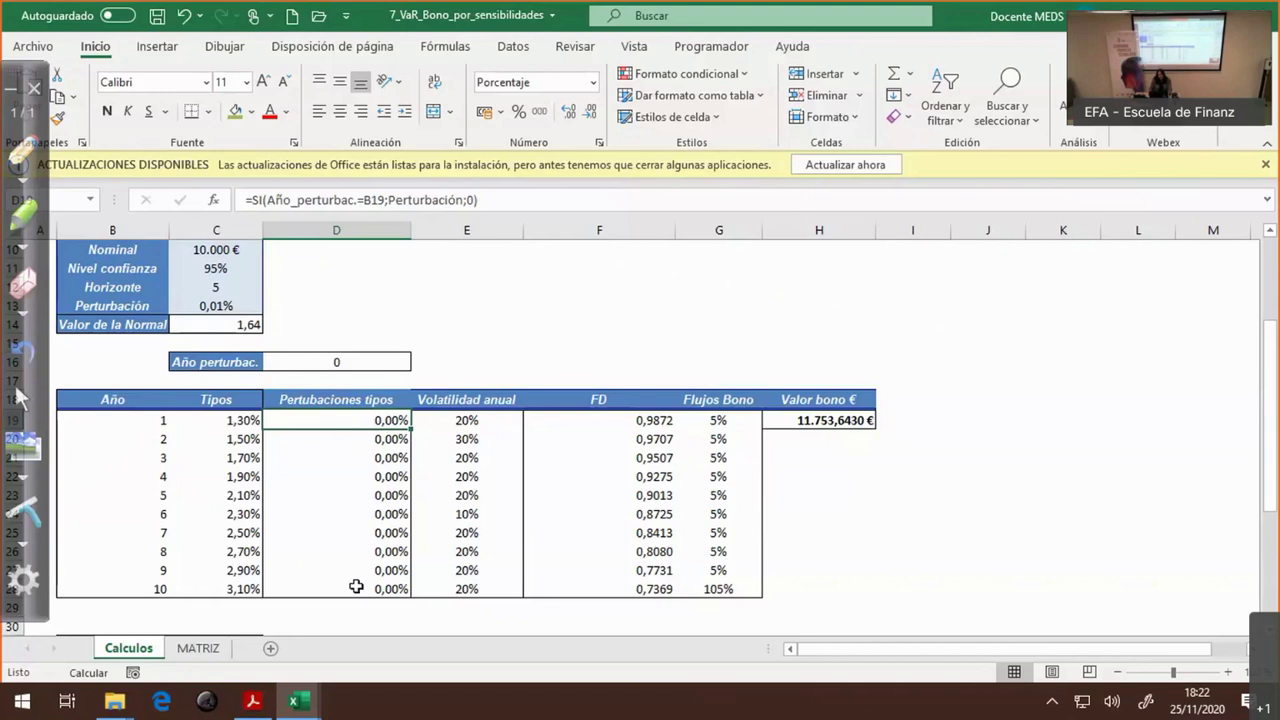
{"action": "left_click", "coordinate": [365, 364]}
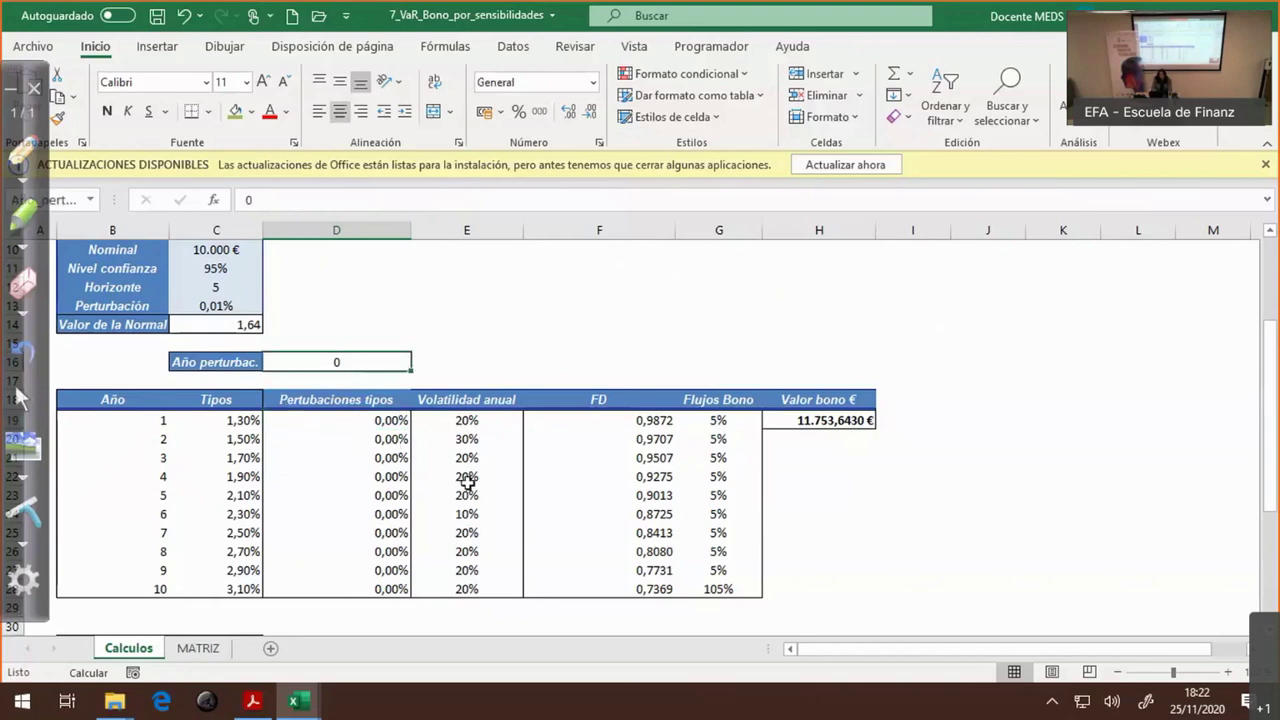
{"action": "type", "text": "1"}
{"action": "key", "text": "Return"}
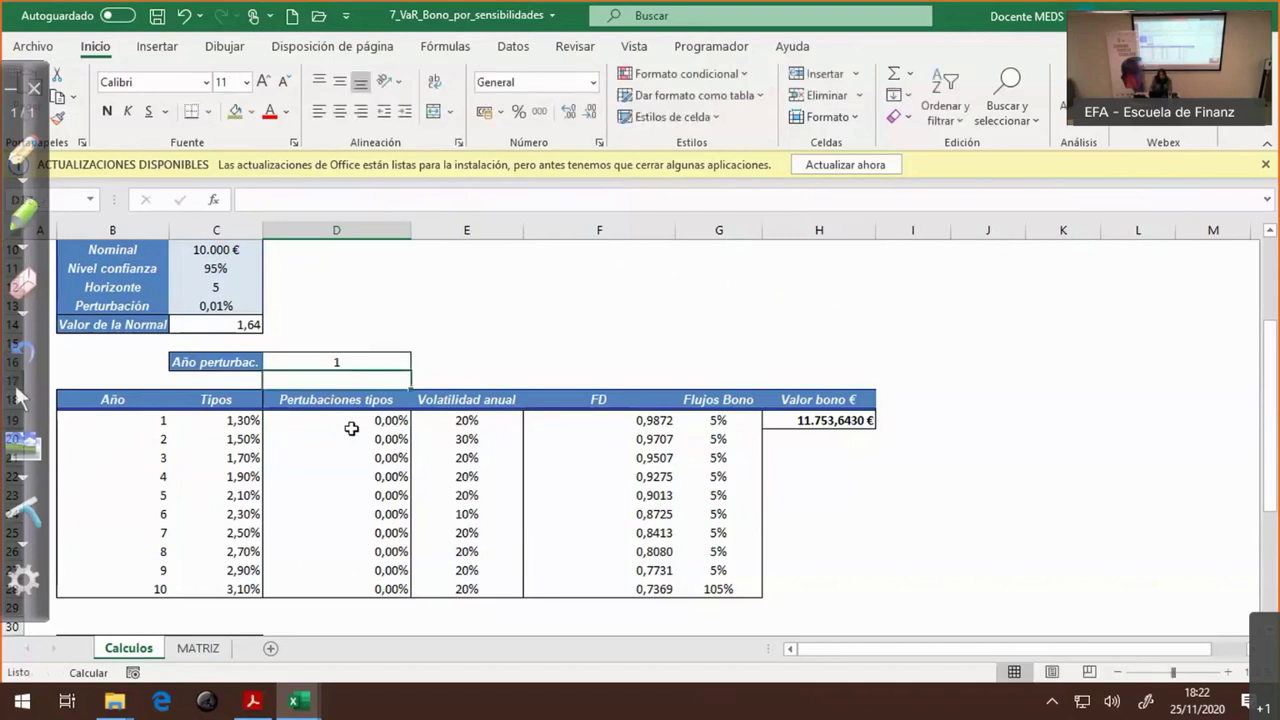
- Check the Pertubaciones tipos formulas for years 1 and 10 and recalculate the sheet
{"action": "left_click", "coordinate": [351, 428]}
{"action": "key", "text": "F2"}
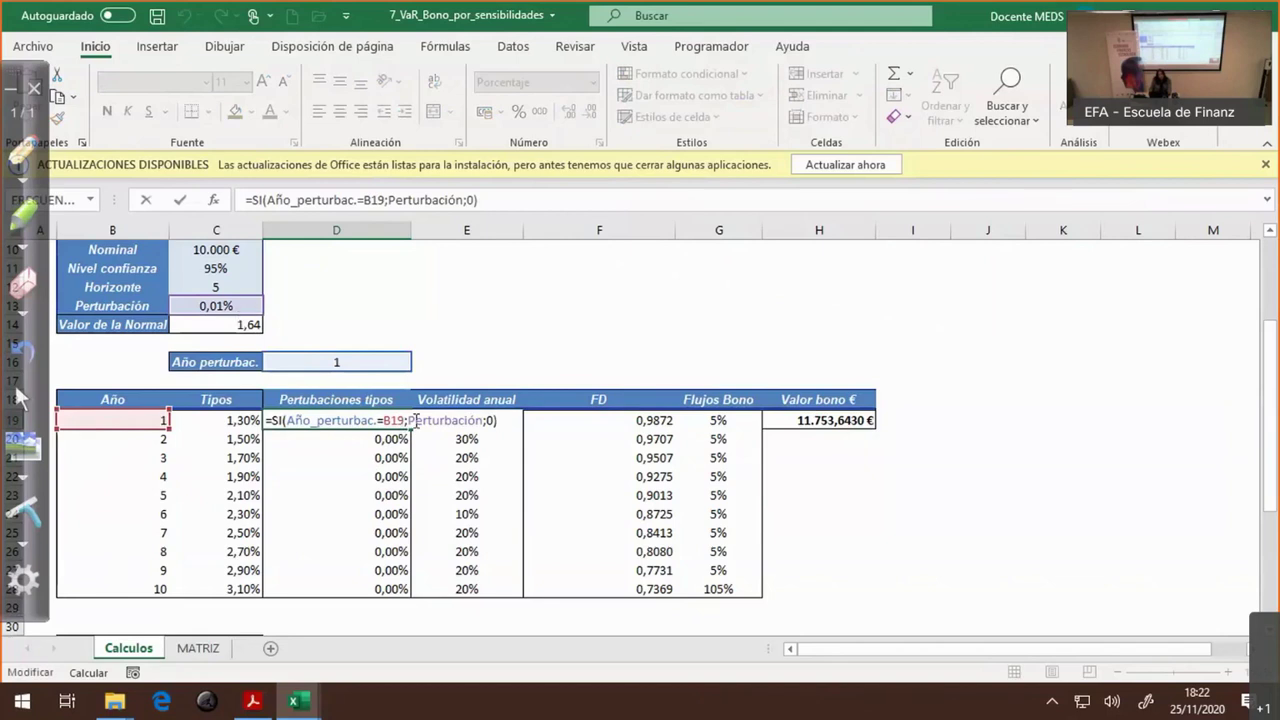
{"action": "left_click", "coordinate": [352, 362]}
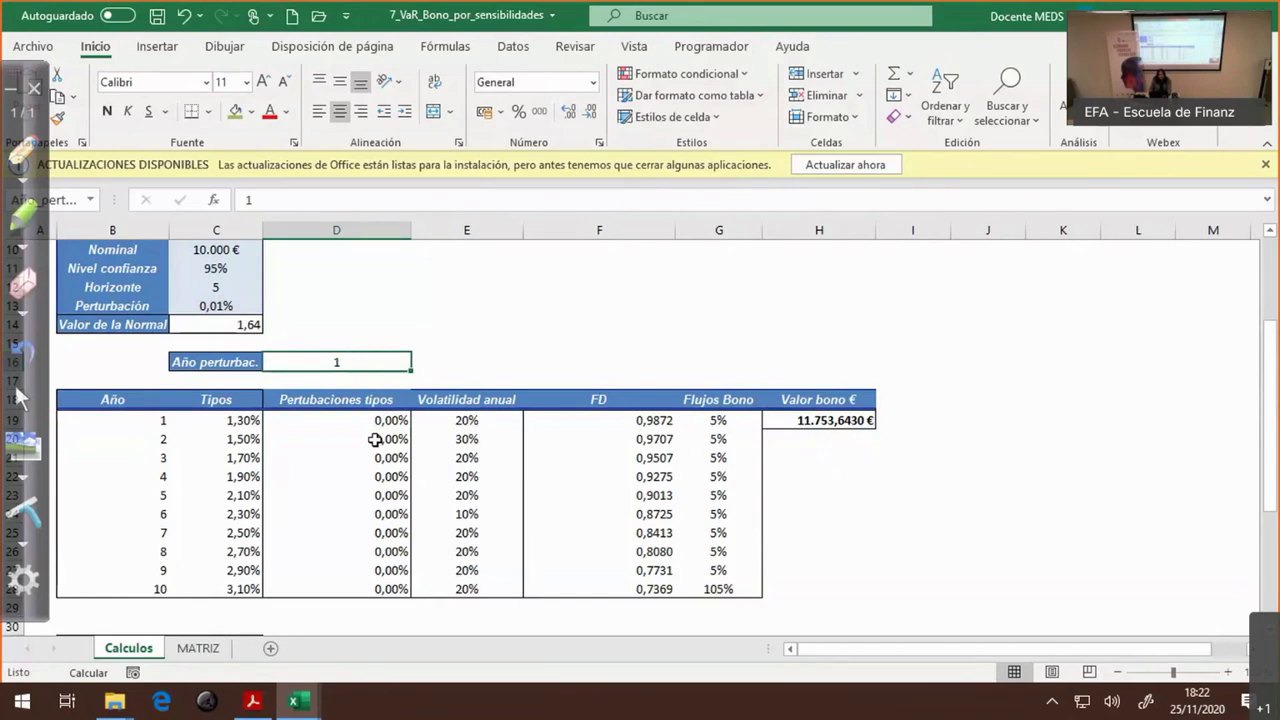
{"action": "left_click", "coordinate": [361, 588]}
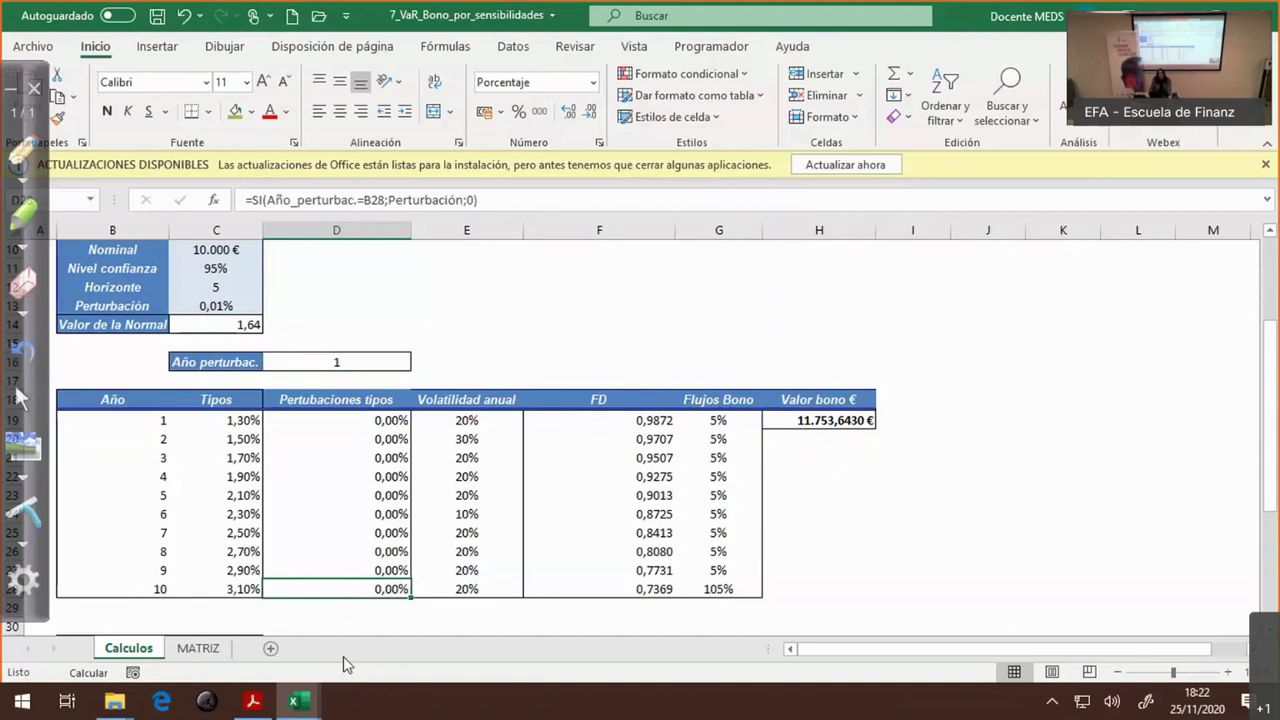
{"action": "left_click", "coordinate": [340, 360]}
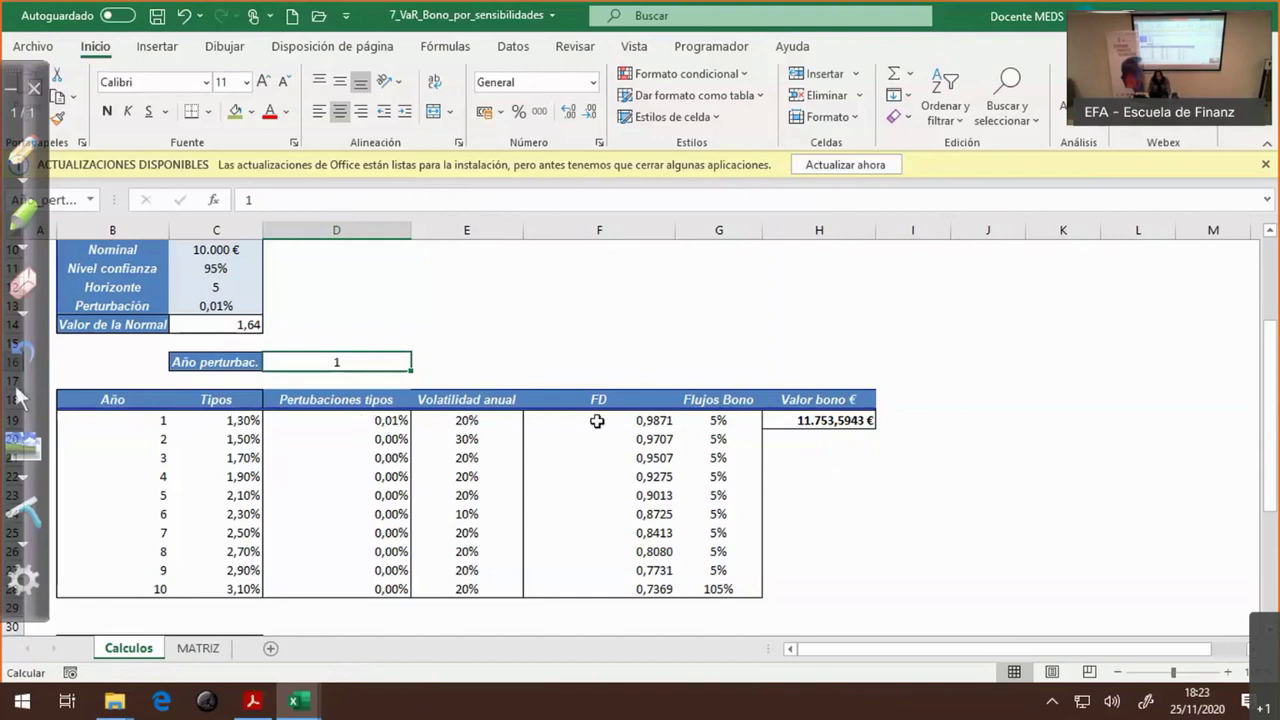
- Examine the year 1 discount factor and bond flow, and the rates for years 2 to 10
{"action": "left_click", "coordinate": [650, 421]}
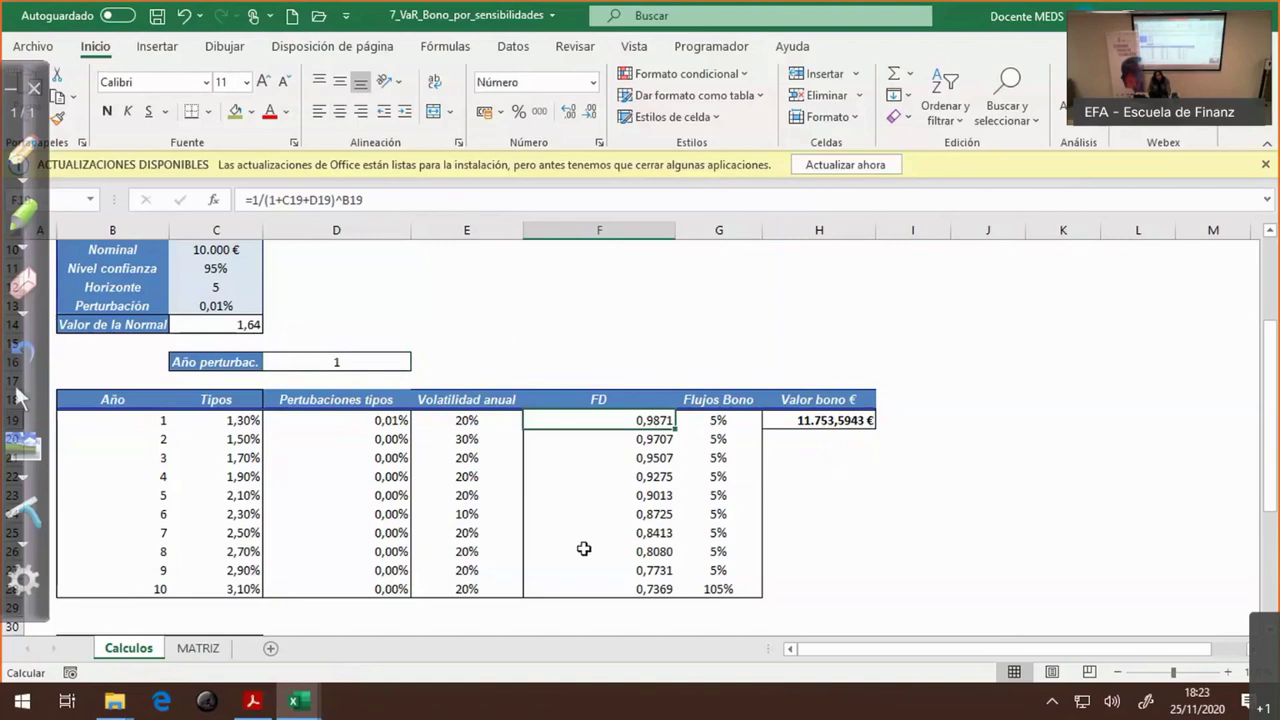
{"action": "left_click", "coordinate": [707, 421]}
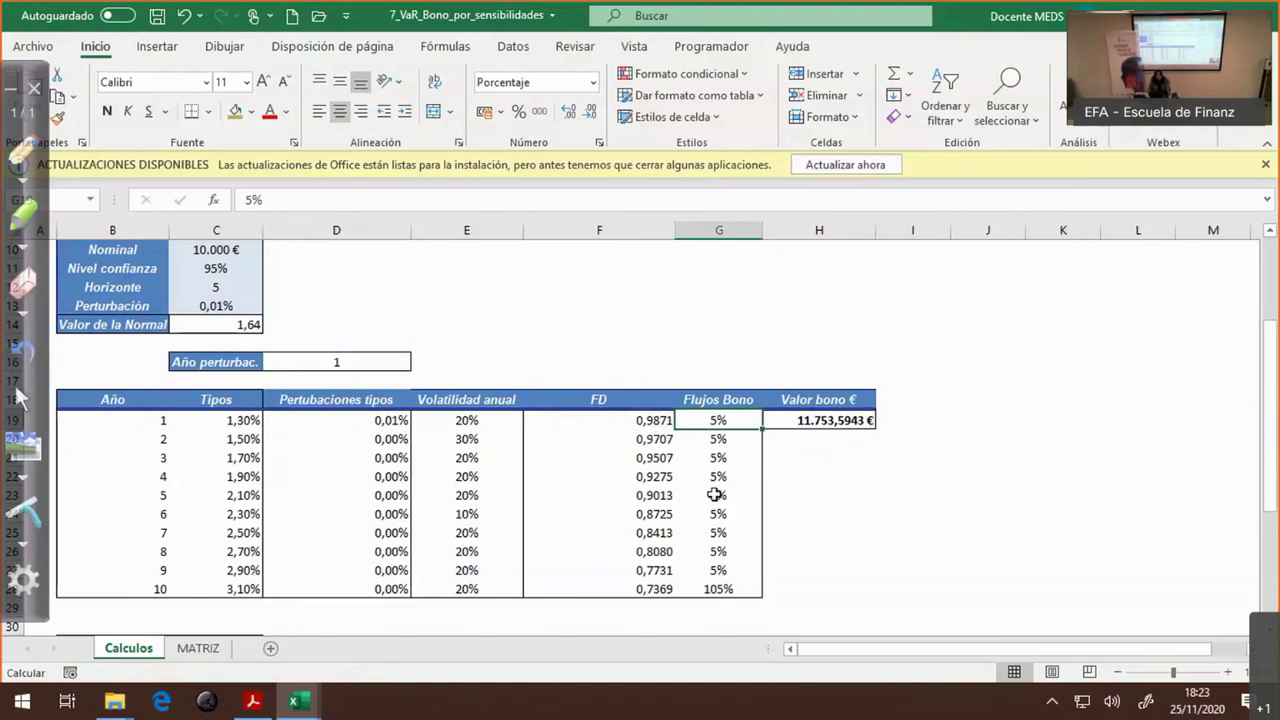
{"action": "left_click_drag", "start_coordinate": [220, 445], "coordinate": [240, 587]}
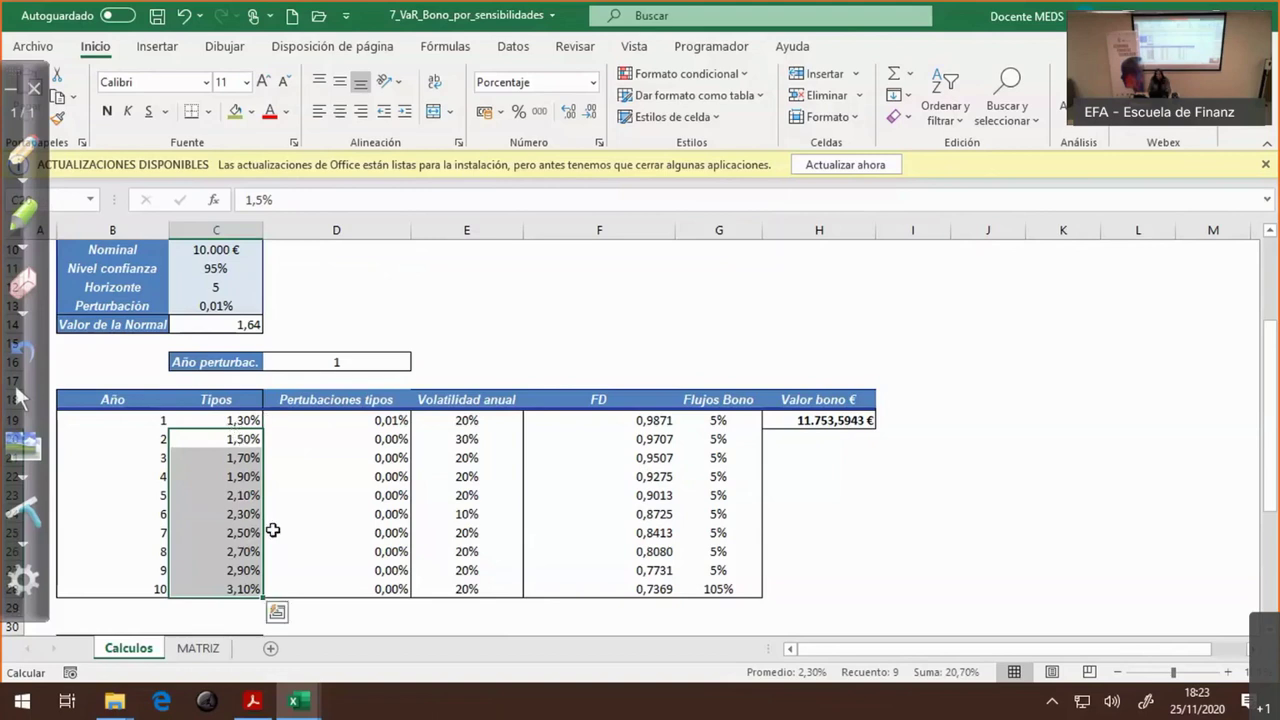
- Set the Año perturbac. cell to 2, recalculate, and check the rate and perturbation of year 2
{"action": "left_click", "coordinate": [337, 362]}
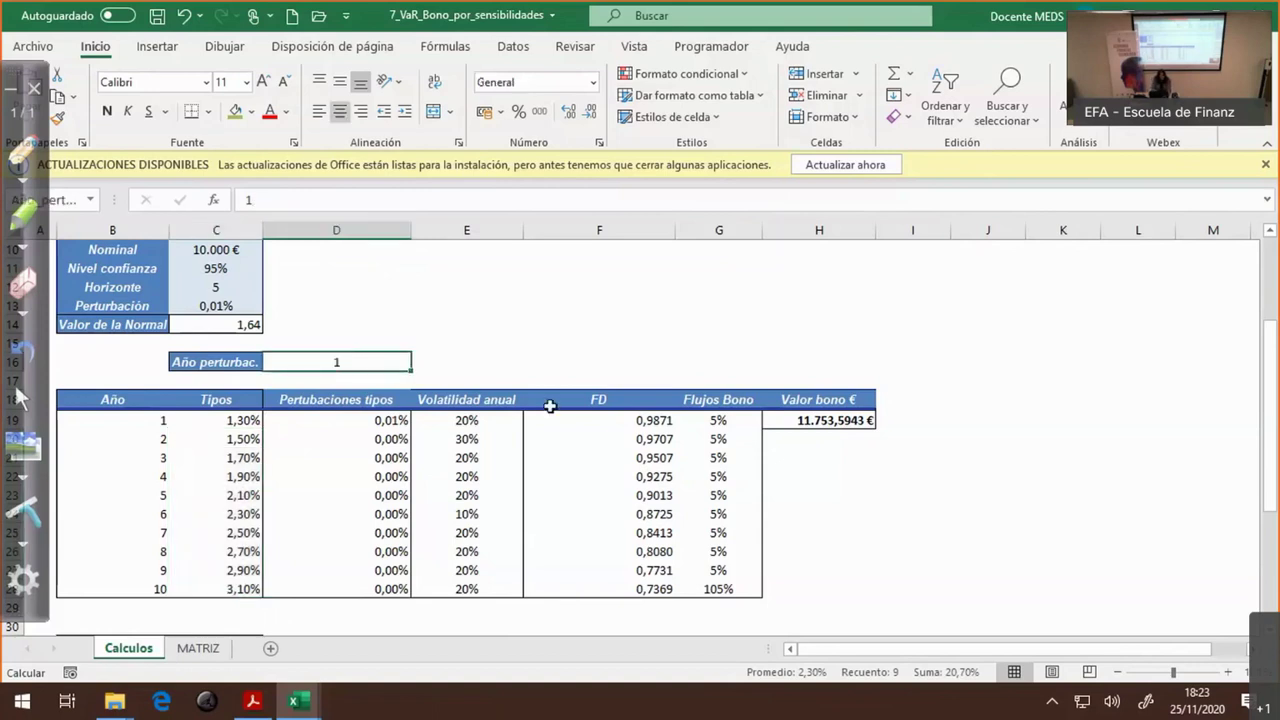
{"action": "type", "text": "2"}
{"action": "key", "text": "Return"}
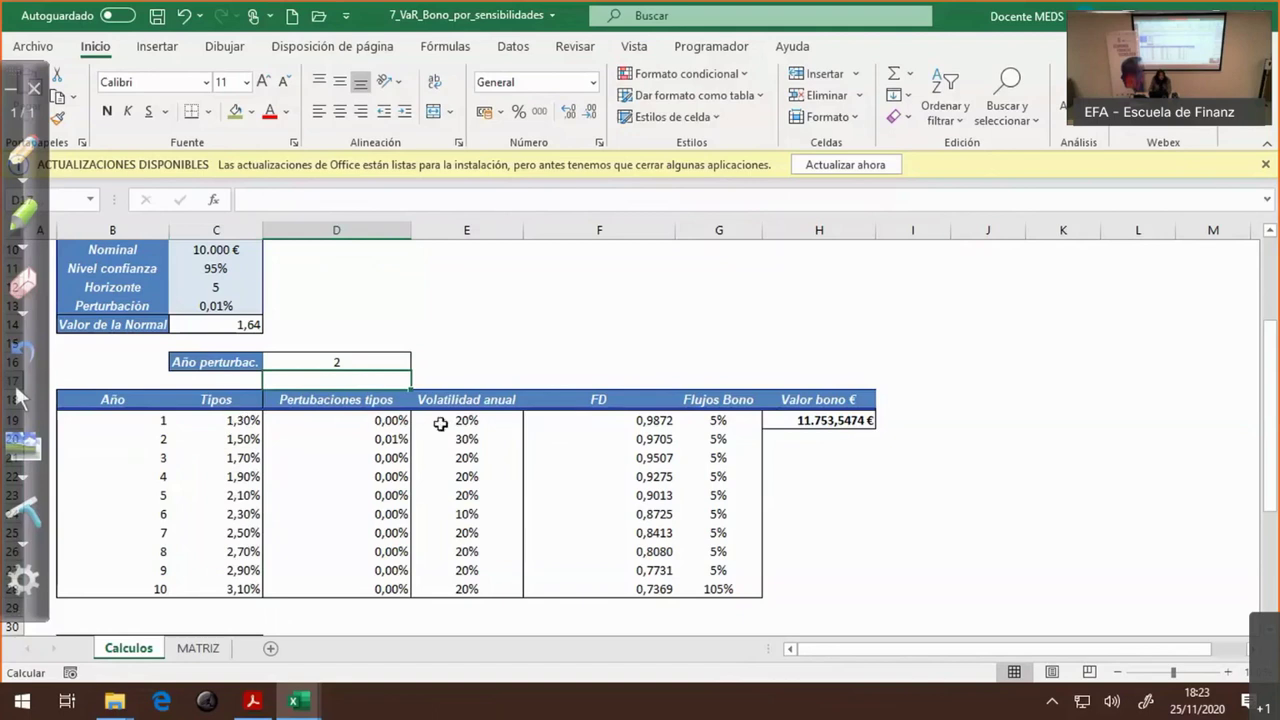
{"action": "left_click_drag", "start_coordinate": [240, 441], "coordinate": [336, 436]}
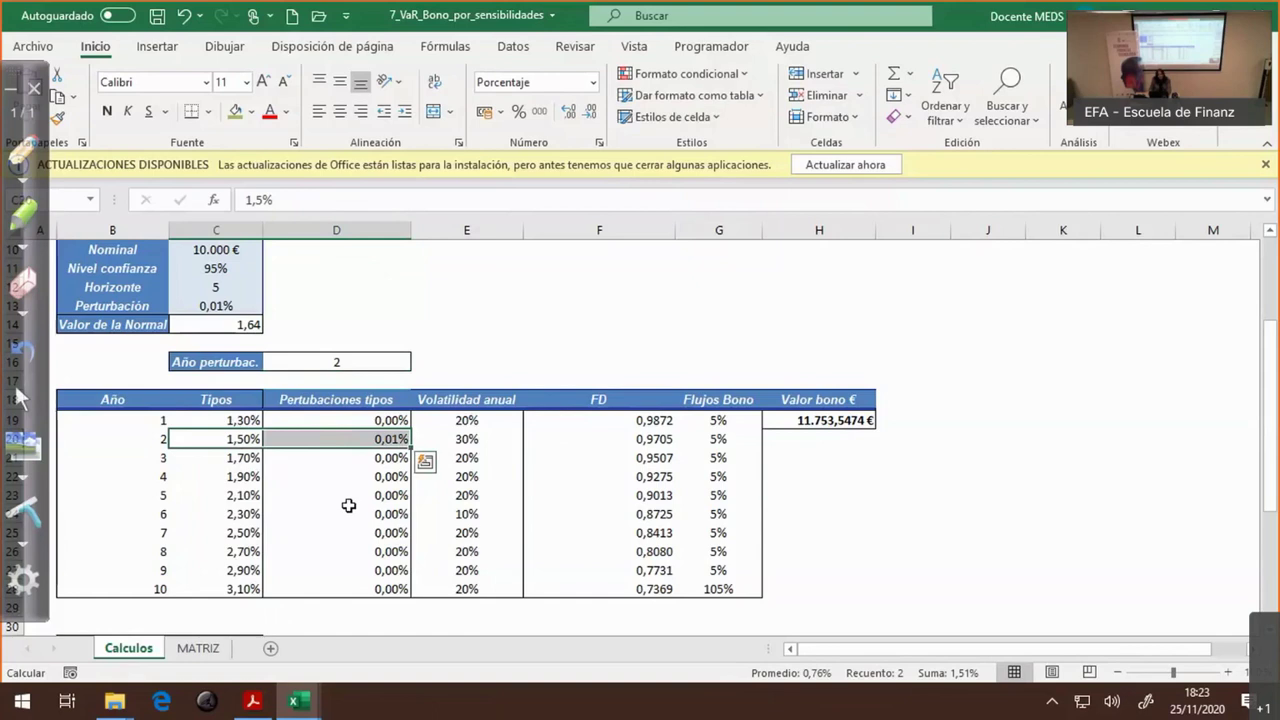
- Set the Año perturbac. cell to 9 and recalculate the bond value
{"action": "left_click", "coordinate": [338, 361]}
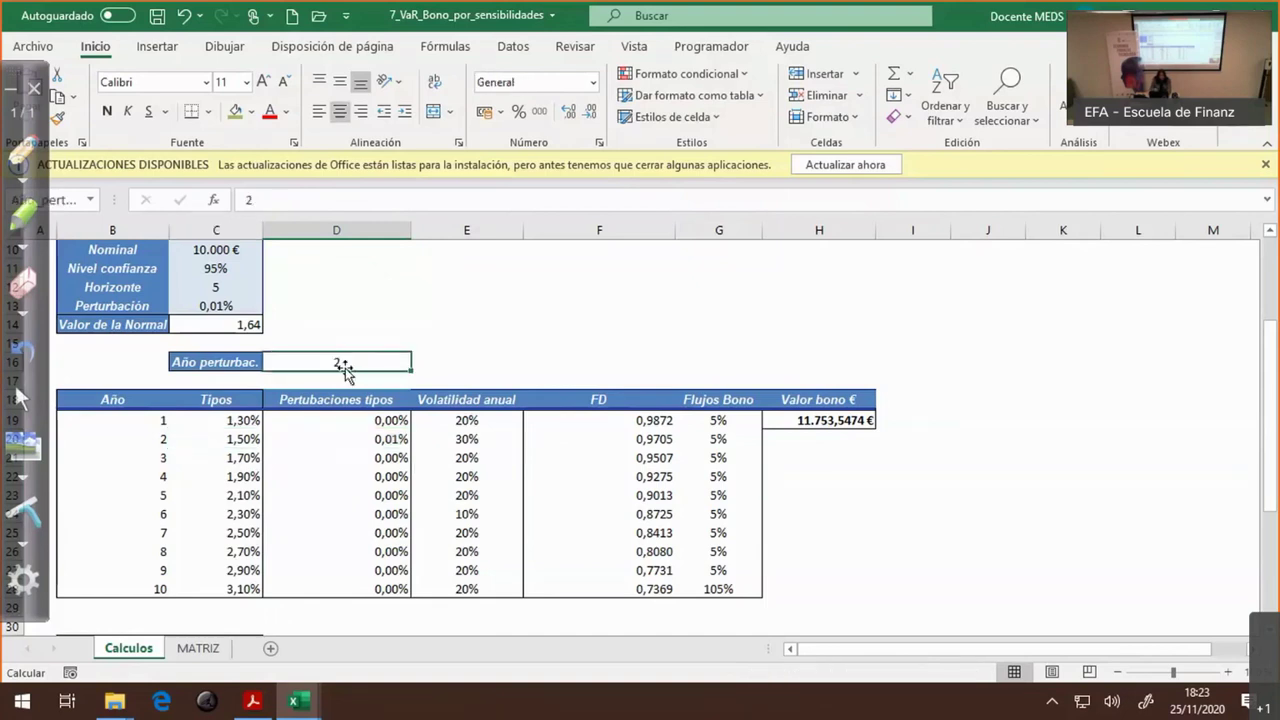
{"action": "type", "text": "9"}
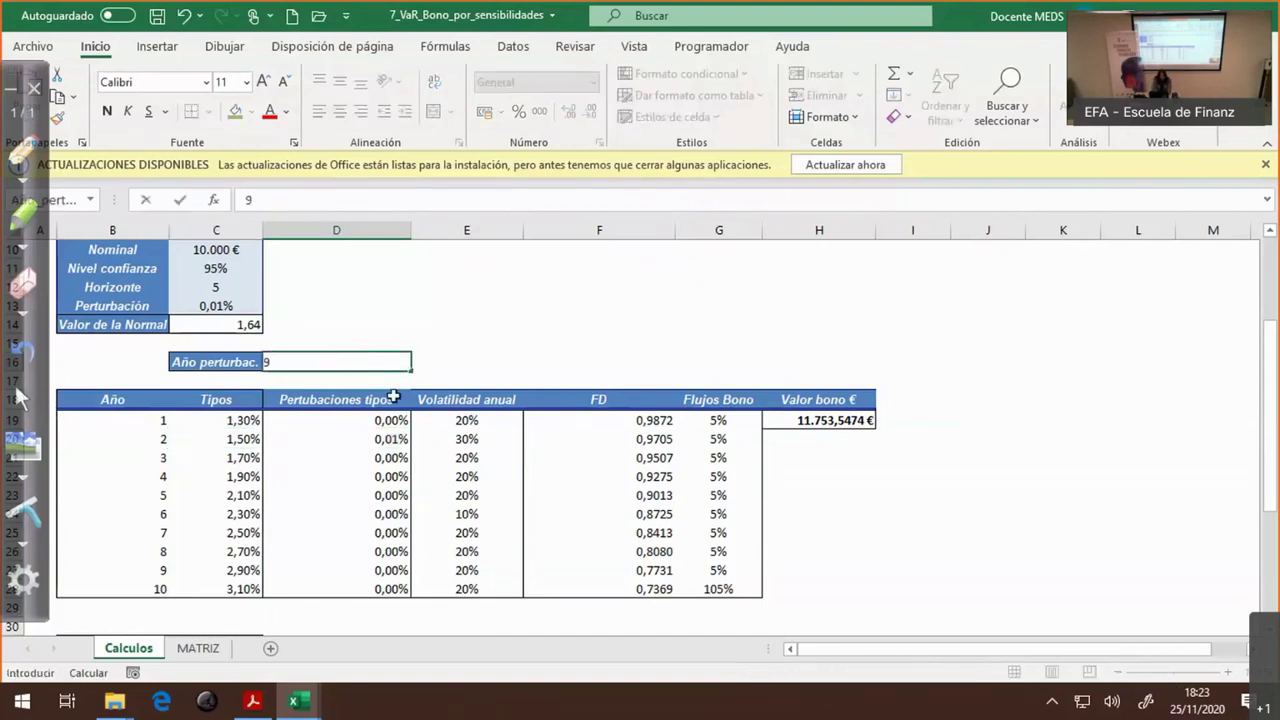
{"action": "key", "text": "Return"}
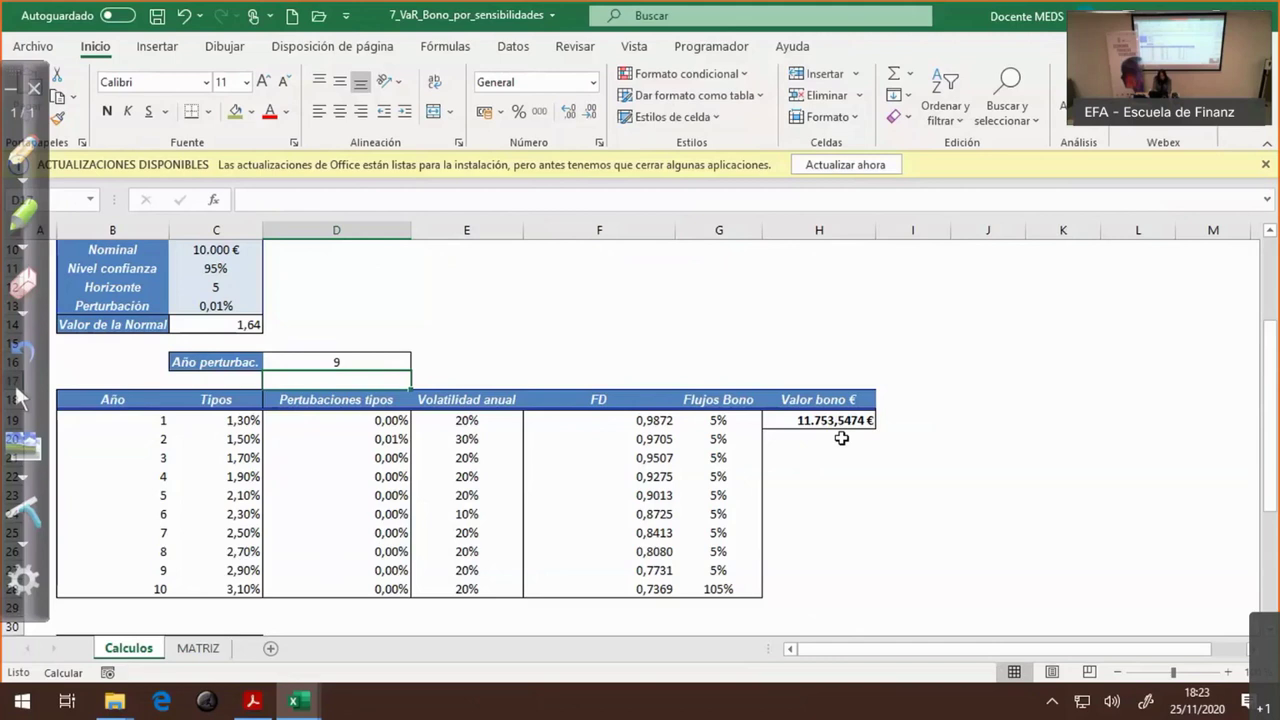
{"action": "key", "text": "F9"}
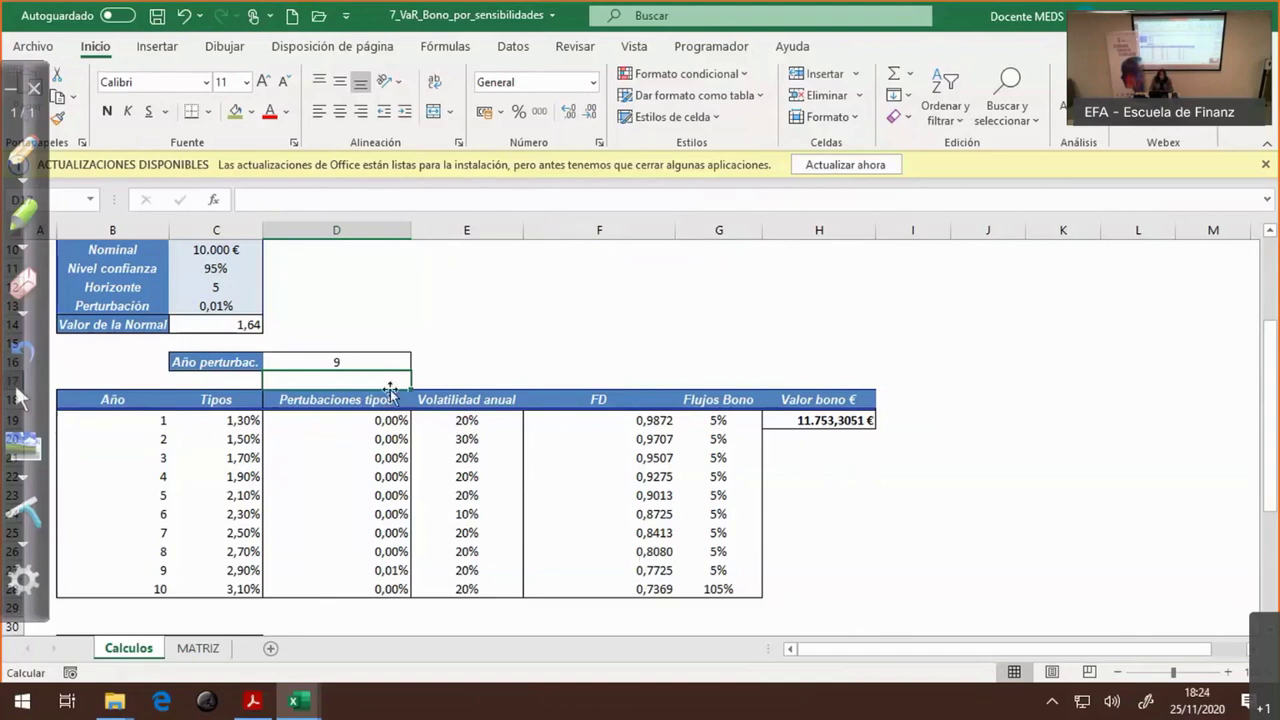
- Set the Año perturbac. cell to 10 and recalculate the bond value
{"action": "left_click", "coordinate": [333, 362]}
{"action": "key", "text": "Delete"}
{"action": "key", "text": "ctrl+z"}
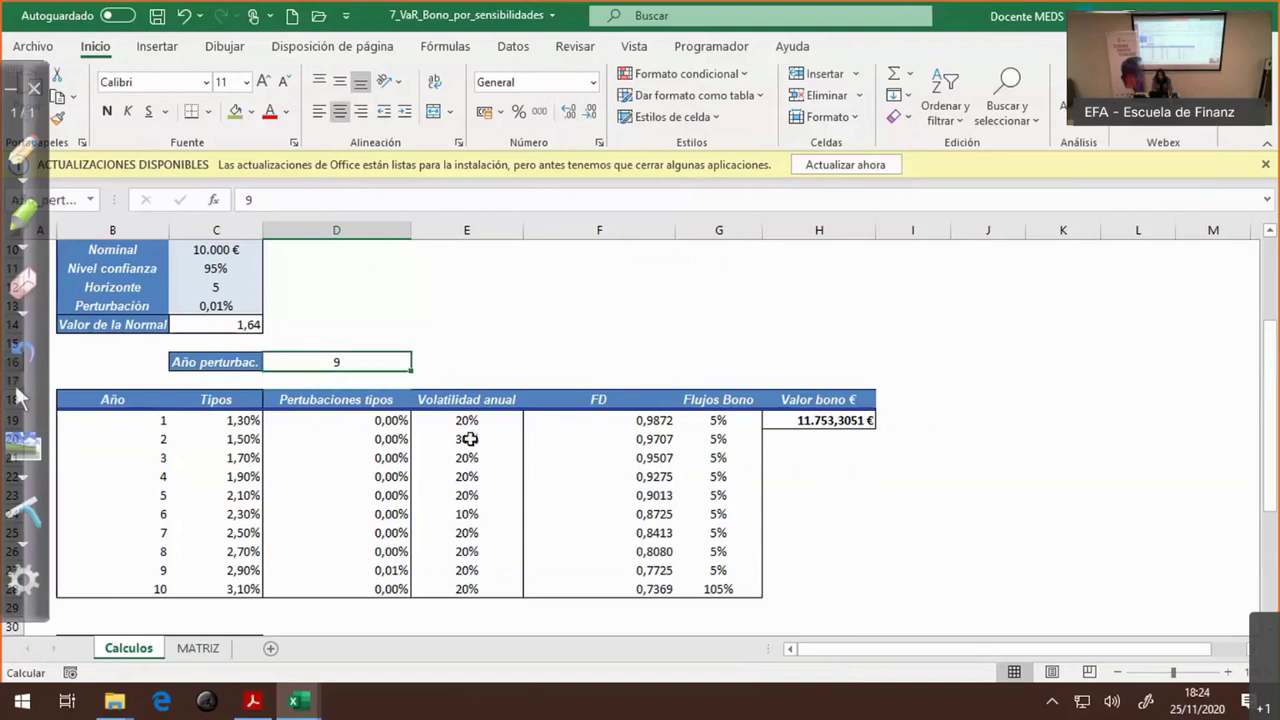
{"action": "type", "text": "10"}
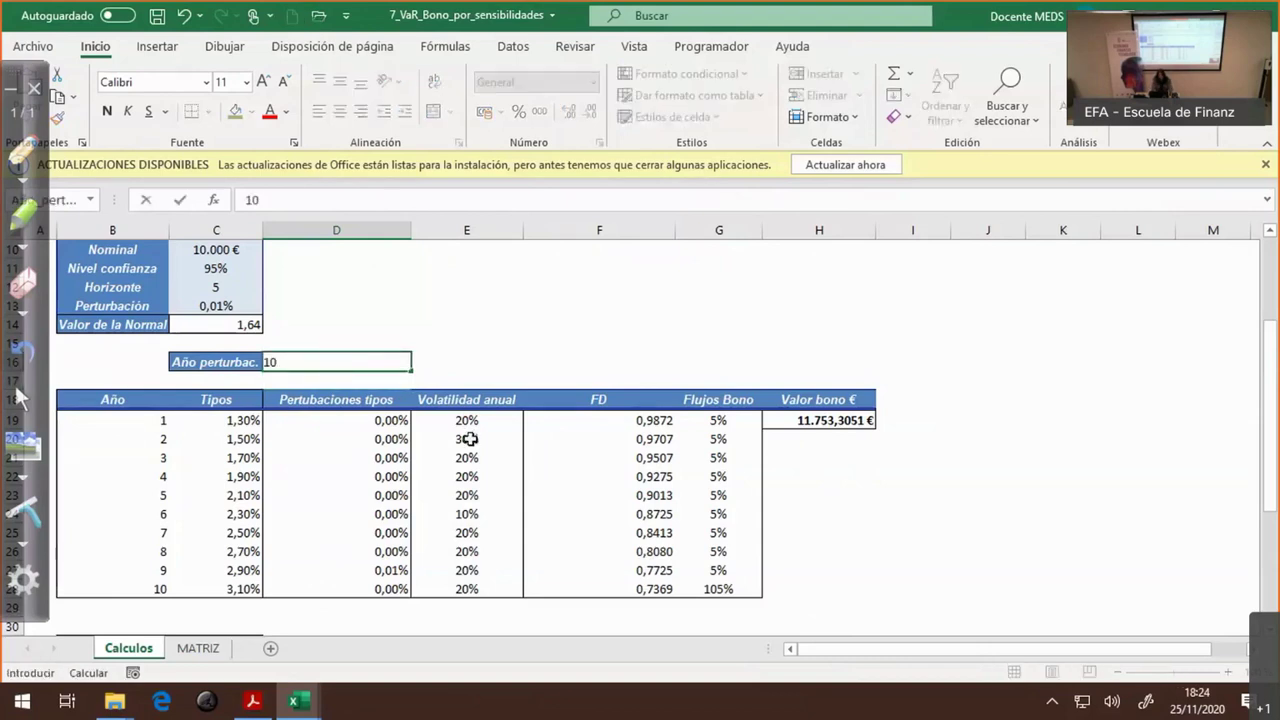
{"action": "key", "text": "Return"}
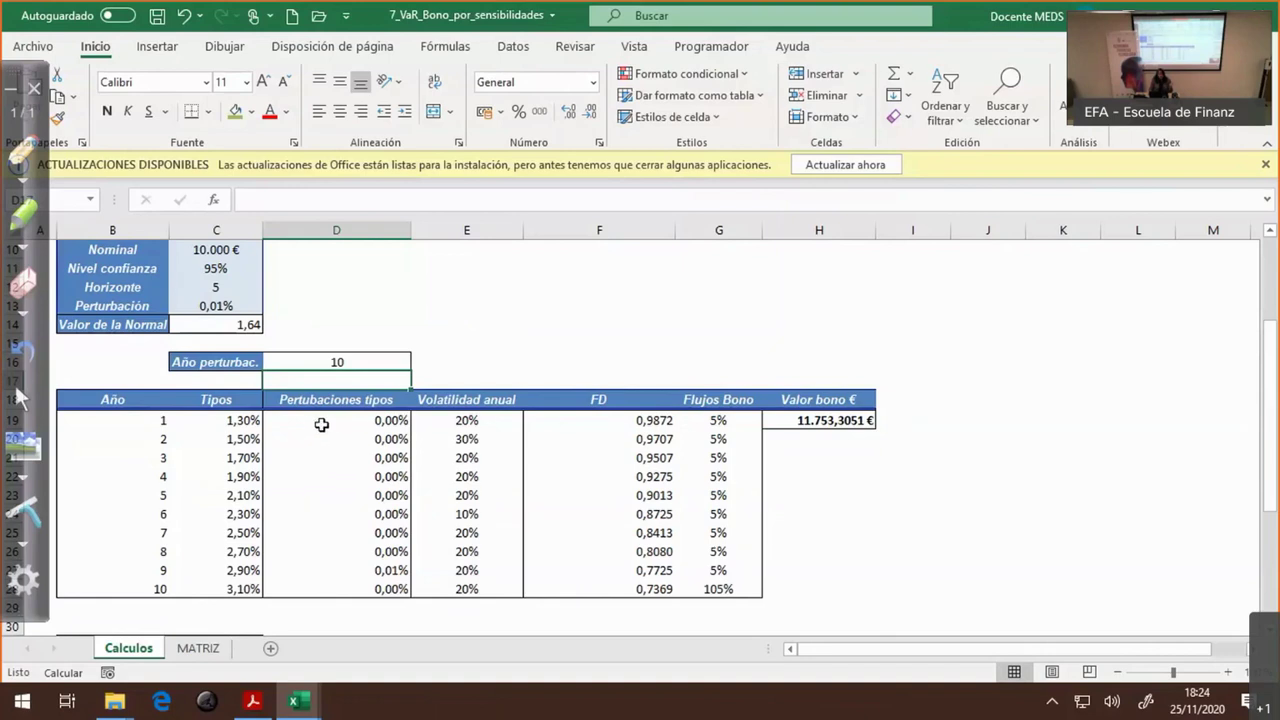
{"action": "left_click", "coordinate": [526, 359]}
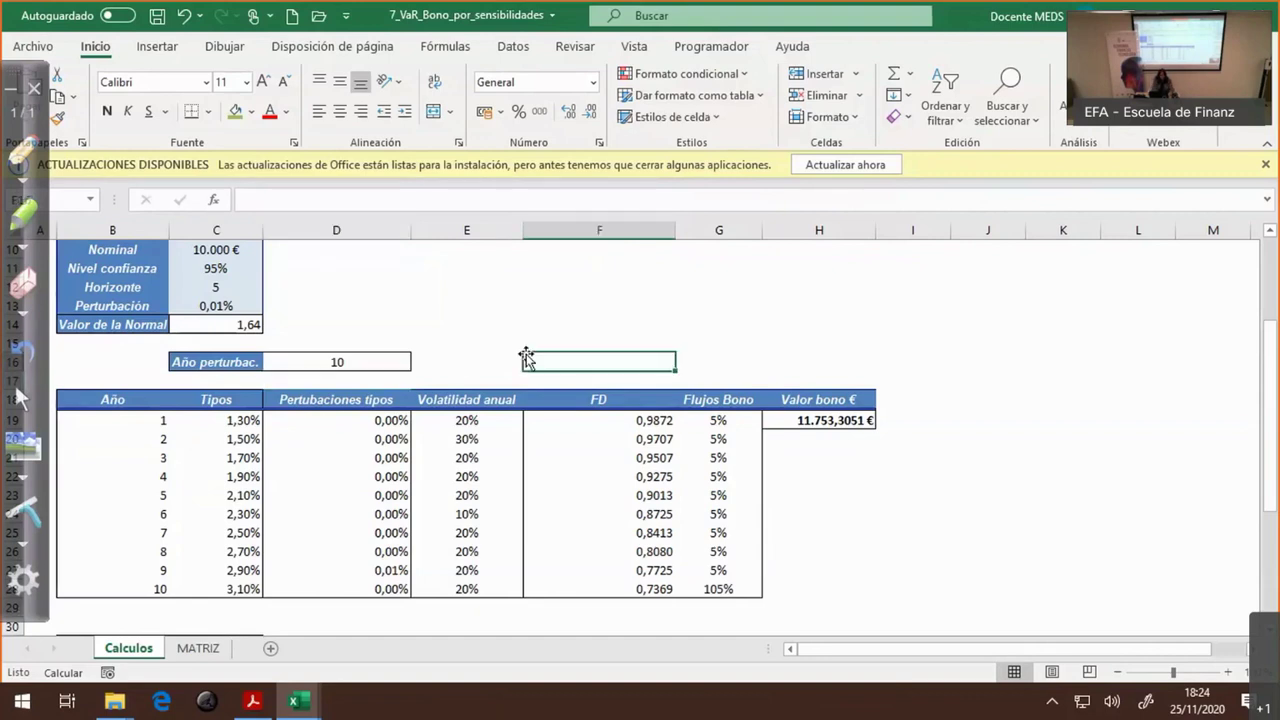
{"action": "key", "text": "F9"}
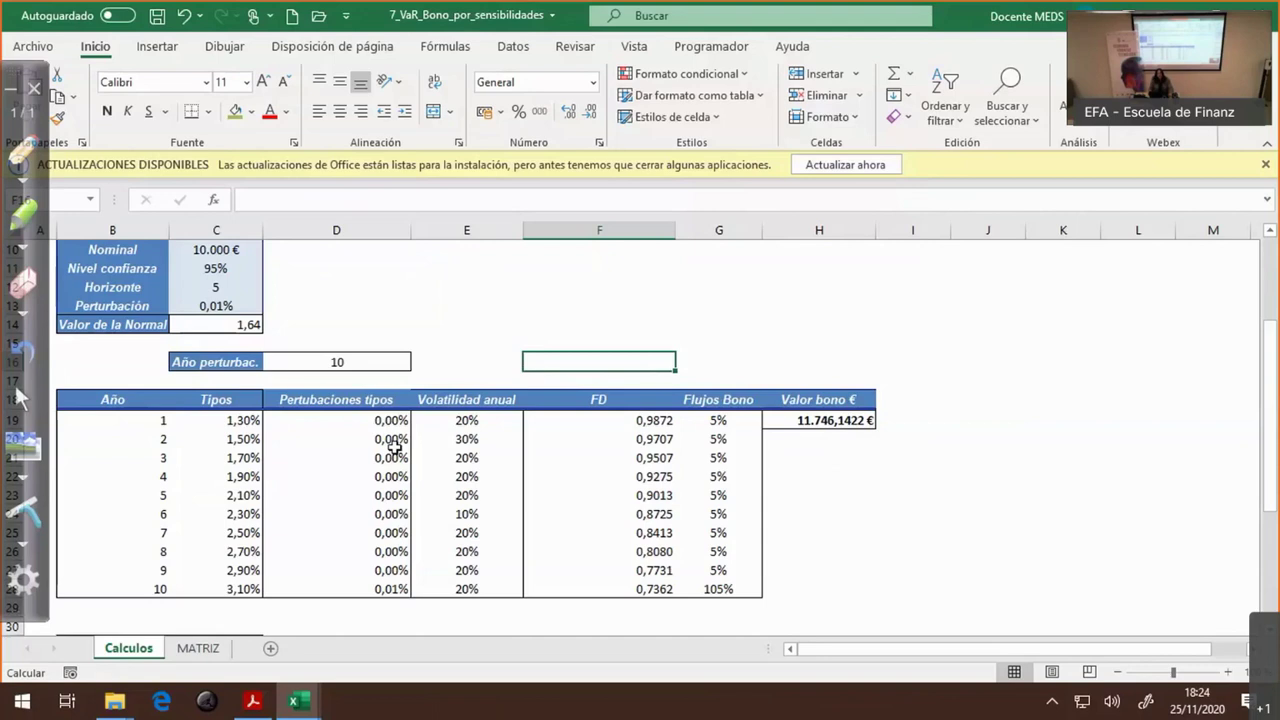
- Check which cell the formula beside the Tipos a año heading refers to
{"action": "scroll", "coordinate": [395, 448], "scroll_direction": "down", "scroll_amount": 2}
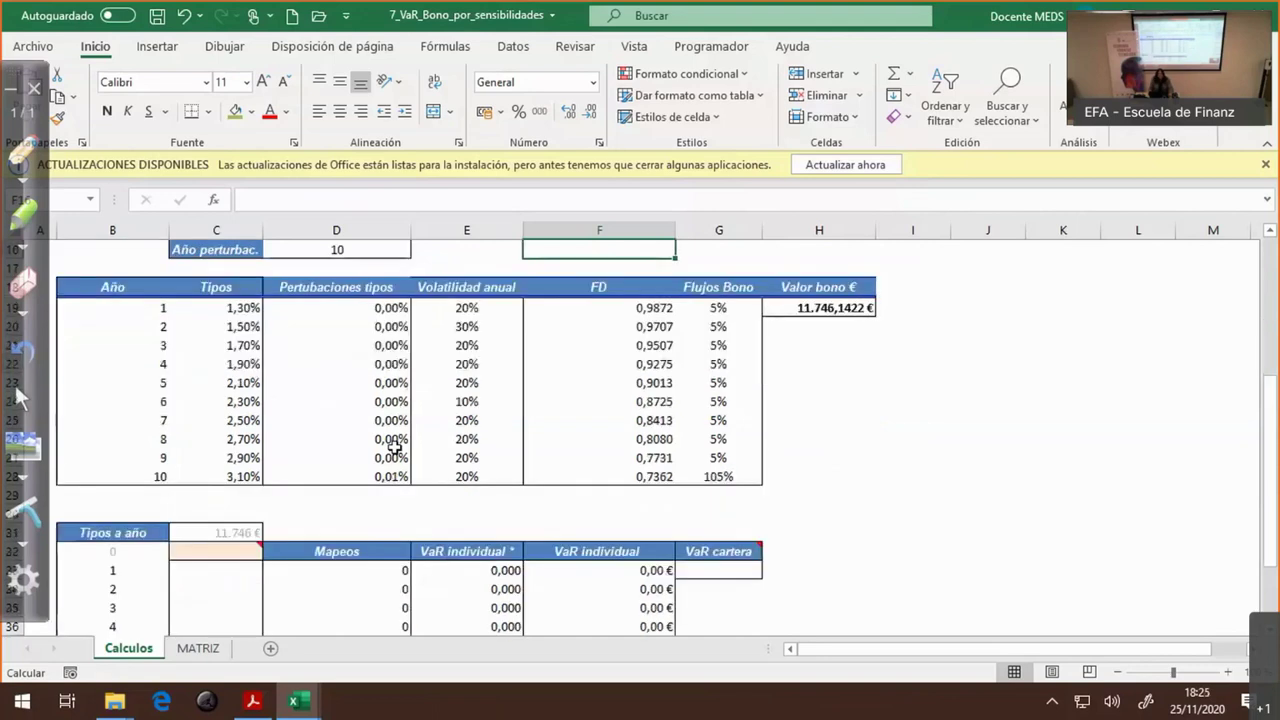
{"action": "scroll", "coordinate": [395, 448], "scroll_direction": "up", "scroll_amount": 3}
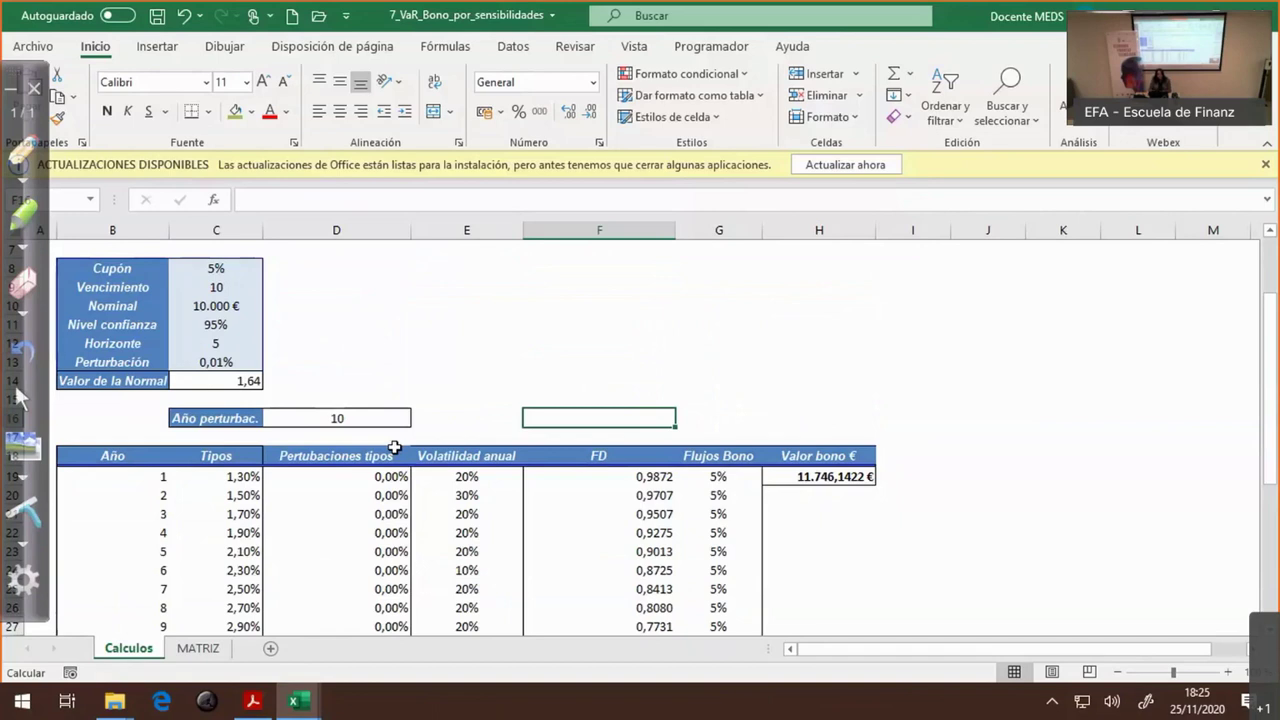
{"action": "scroll", "coordinate": [395, 448], "scroll_direction": "down", "scroll_amount": 2}
{"action": "scroll", "coordinate": [395, 448], "scroll_direction": "down", "scroll_amount": 1}
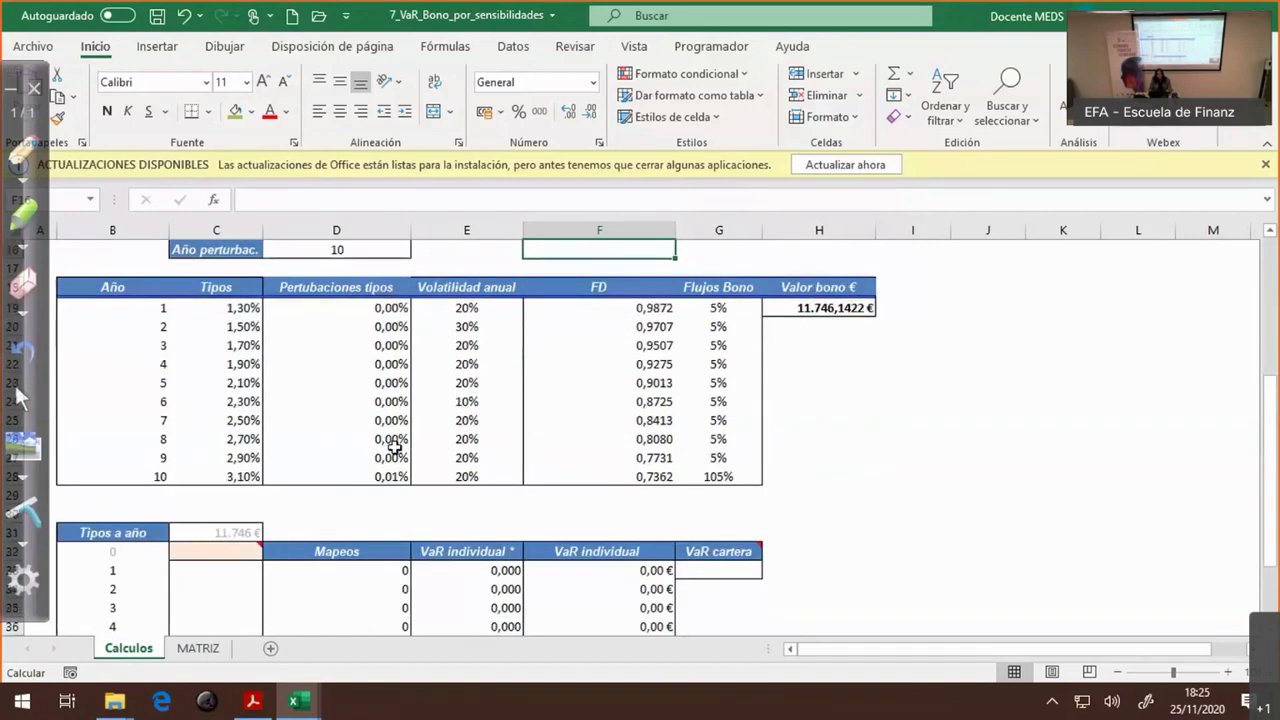
{"action": "left_click", "coordinate": [229, 531]}
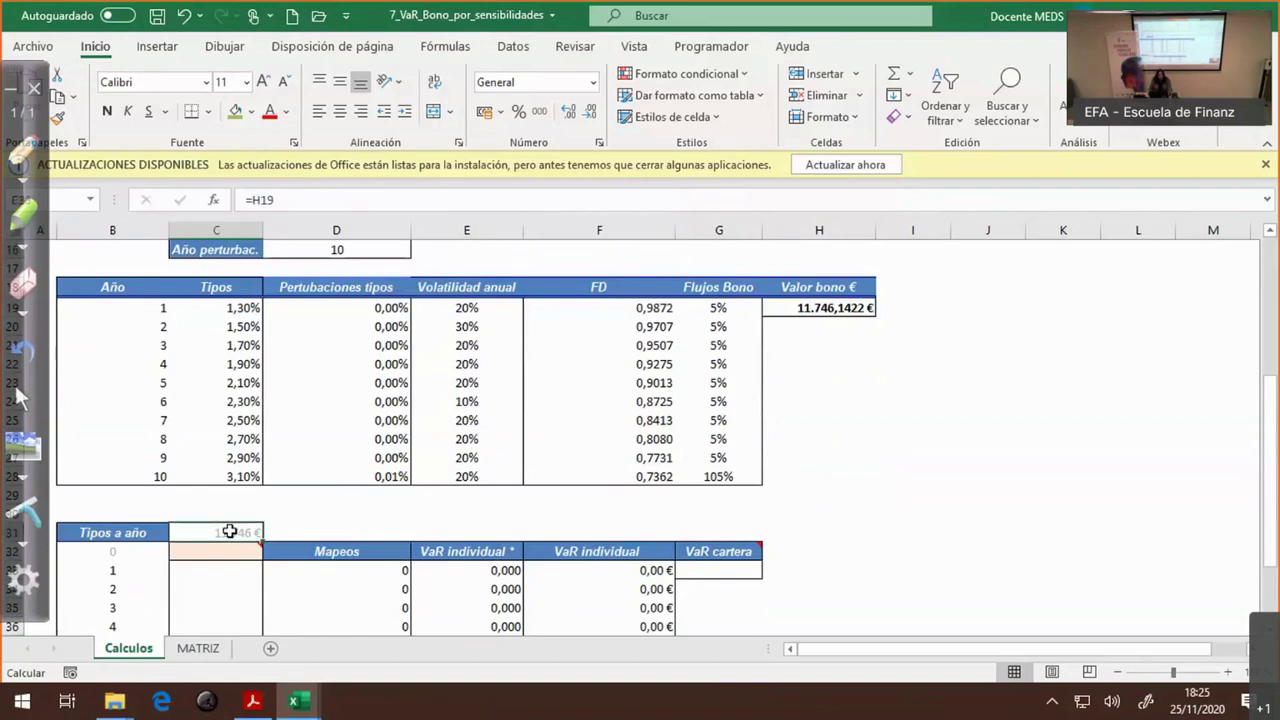
{"action": "key", "text": "F2"}
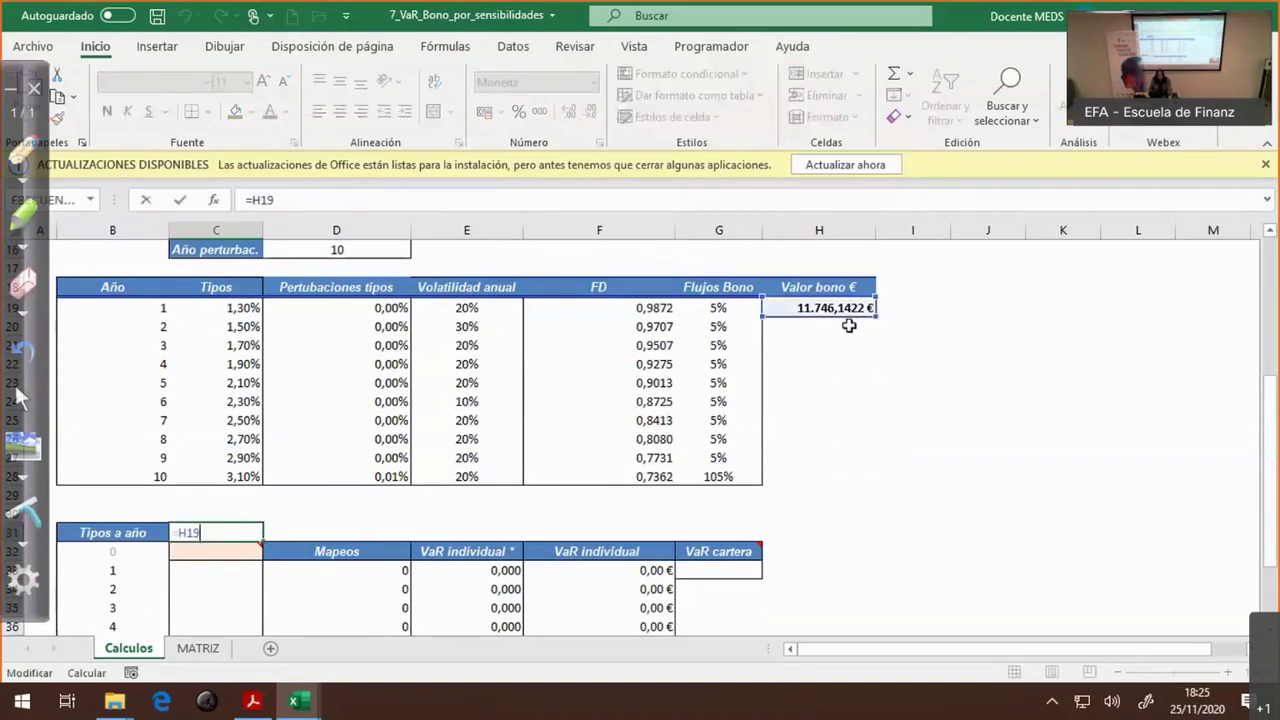
{"action": "key", "text": "Escape"}
{"action": "scroll", "coordinate": [342, 278], "scroll_direction": "up", "scroll_amount": 1}
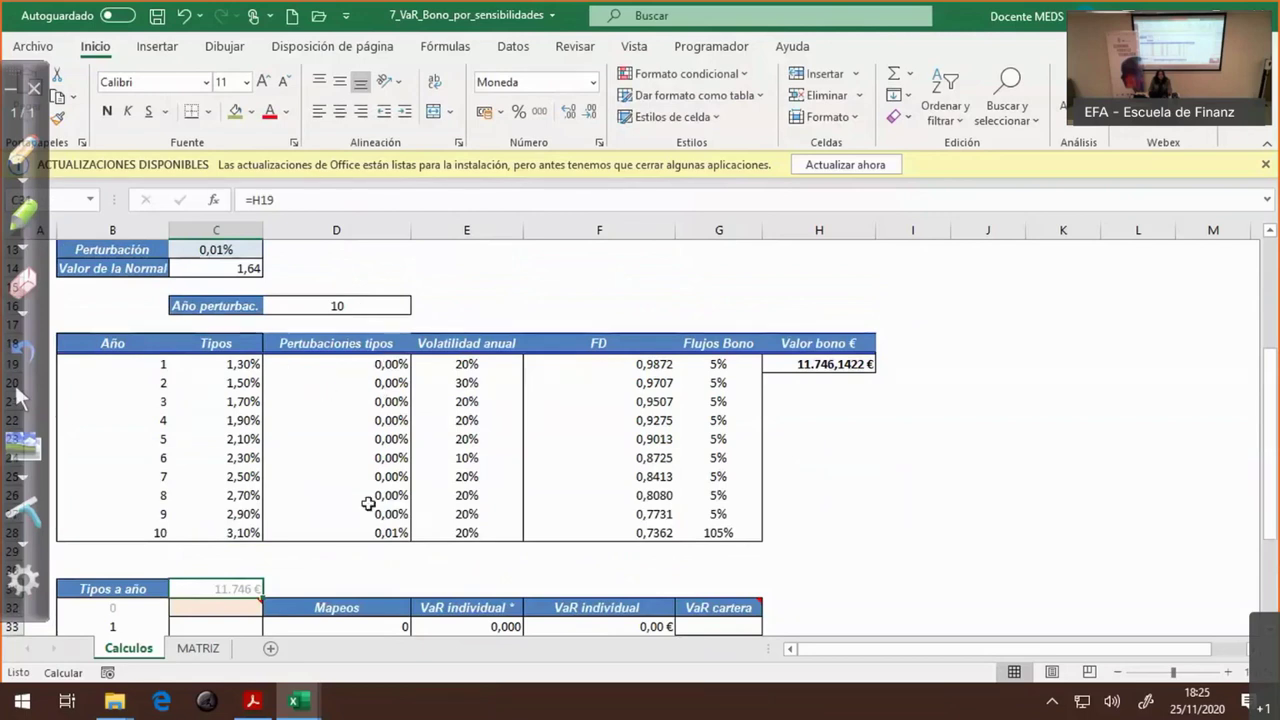
{"action": "scroll", "coordinate": [374, 540], "scroll_direction": "down", "scroll_amount": 1}
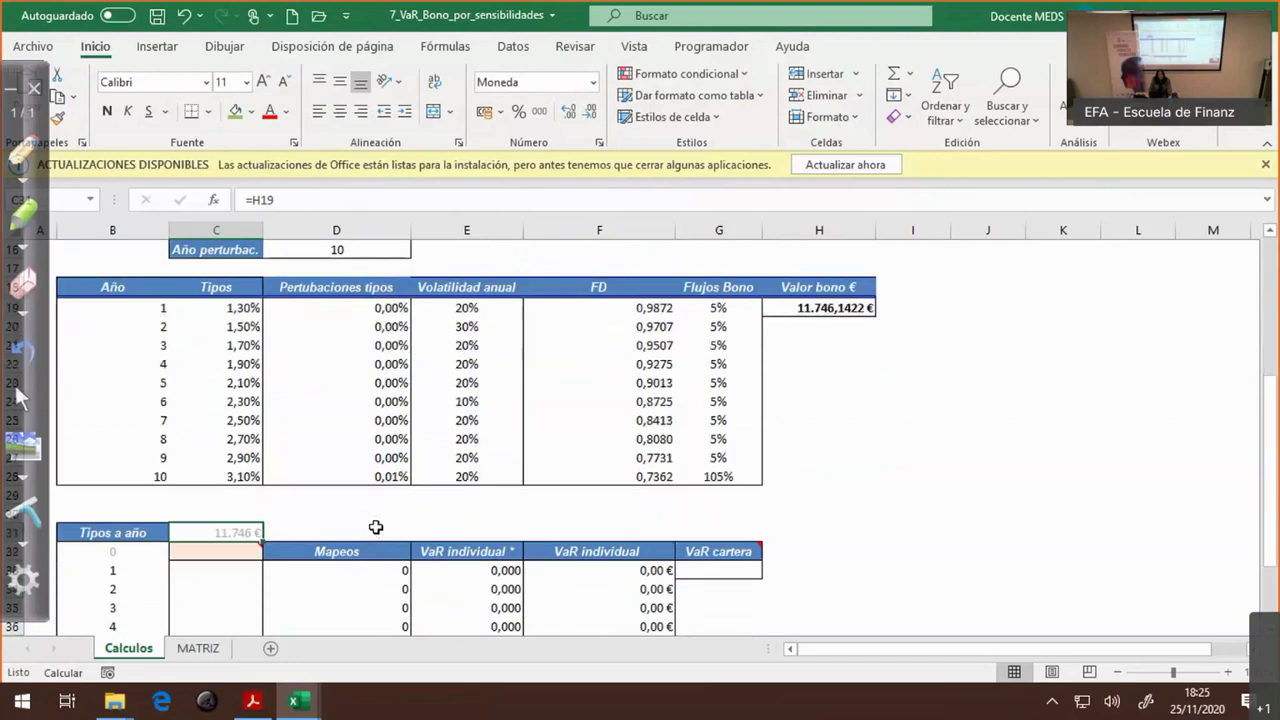
- Examine the Tipos a año range B31:C42 for years 0 to 10 and trace its header formula to the bond value
{"action": "scroll", "coordinate": [375, 530], "scroll_direction": "down", "scroll_amount": 2}
{"action": "scroll", "coordinate": [375, 527], "scroll_direction": "down", "scroll_amount": 1}
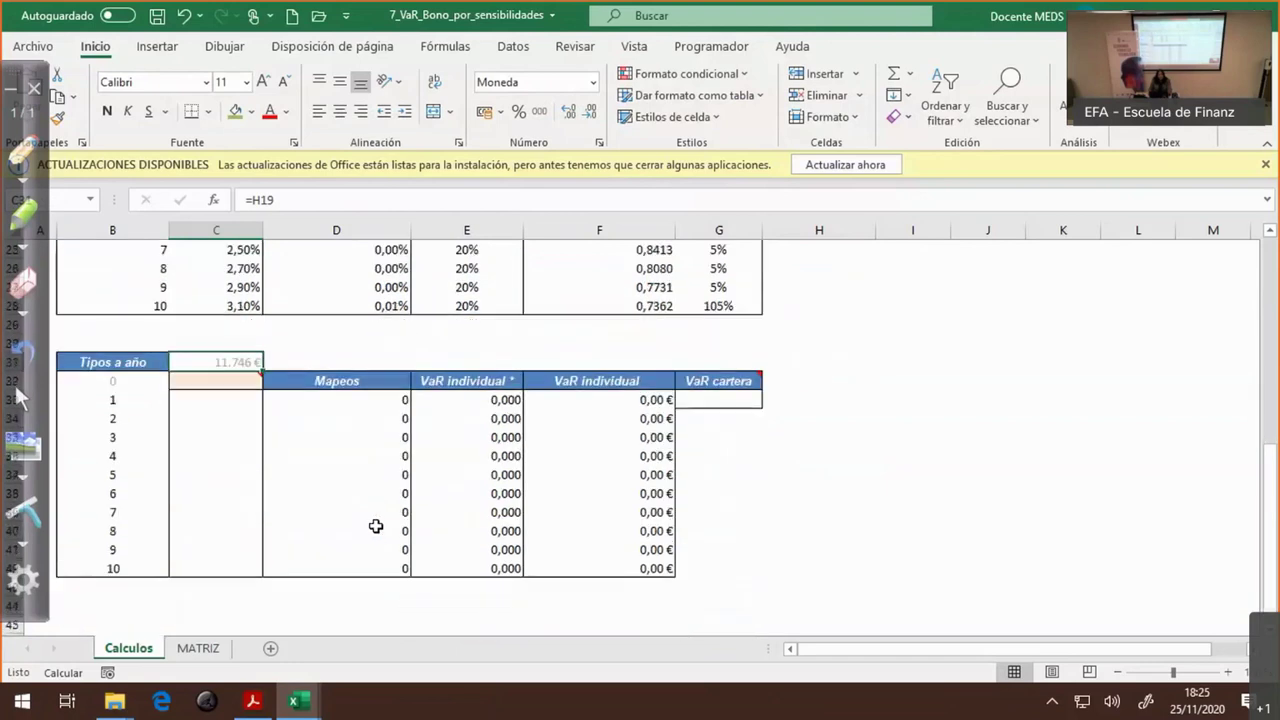
{"action": "left_click", "coordinate": [110, 361]}
{"action": "mouse_move", "coordinate": [110, 361]}
{"action": "left_mouse_down"}
{"action": "mouse_move", "coordinate": [191, 360]}
{"action": "mouse_move", "coordinate": [209, 391]}
{"action": "mouse_move", "coordinate": [237, 564]}
{"action": "left_mouse_up"}
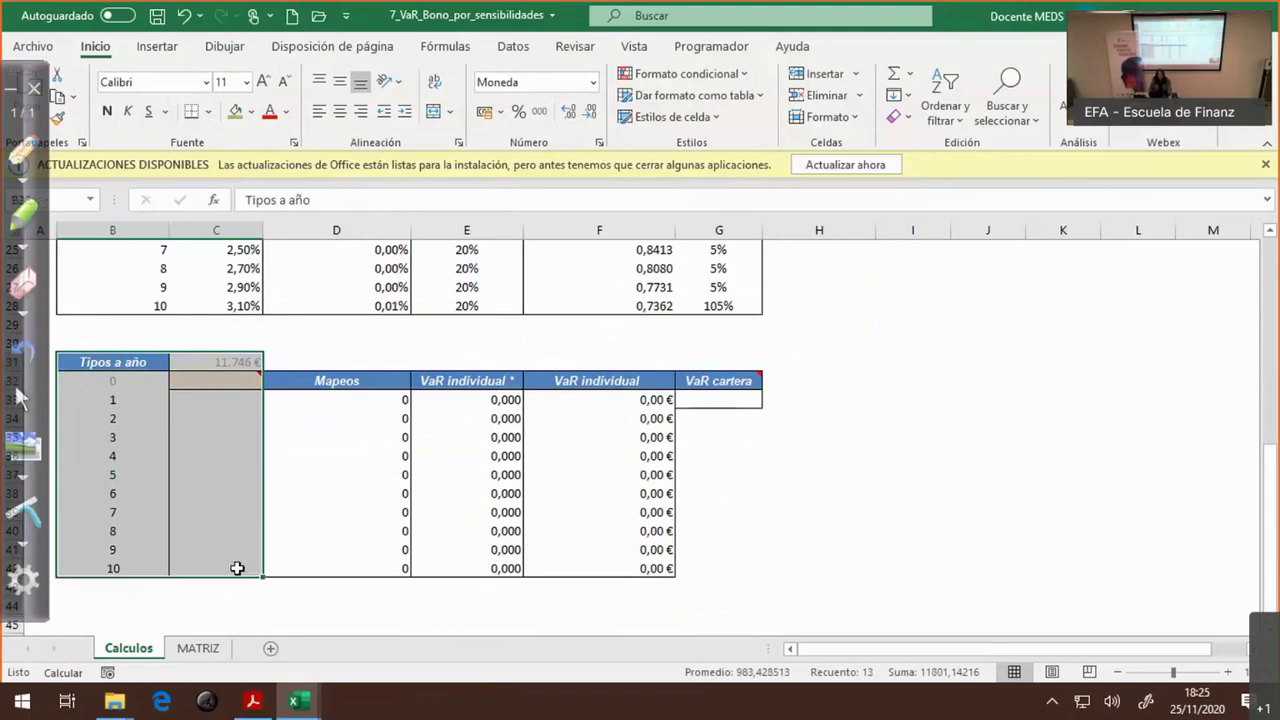
{"action": "double_click", "coordinate": [235, 366]}
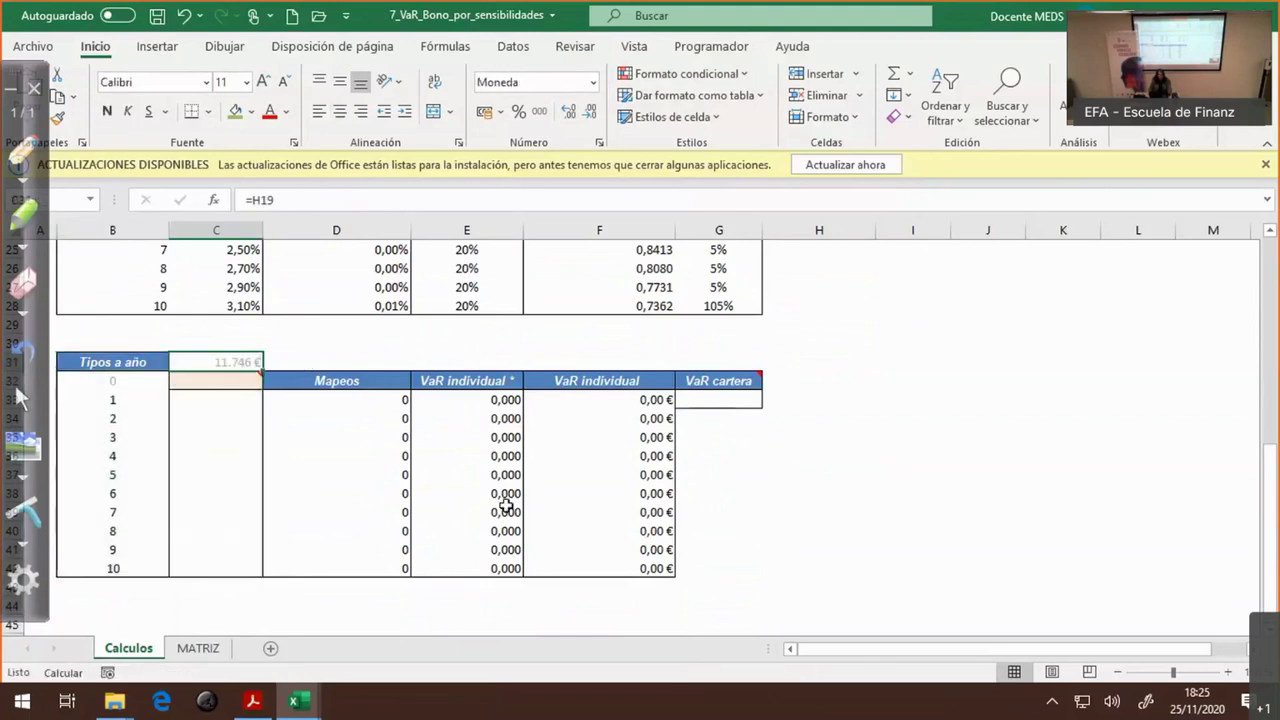
{"action": "scroll", "coordinate": [597, 491], "scroll_direction": "up", "scroll_amount": 3}
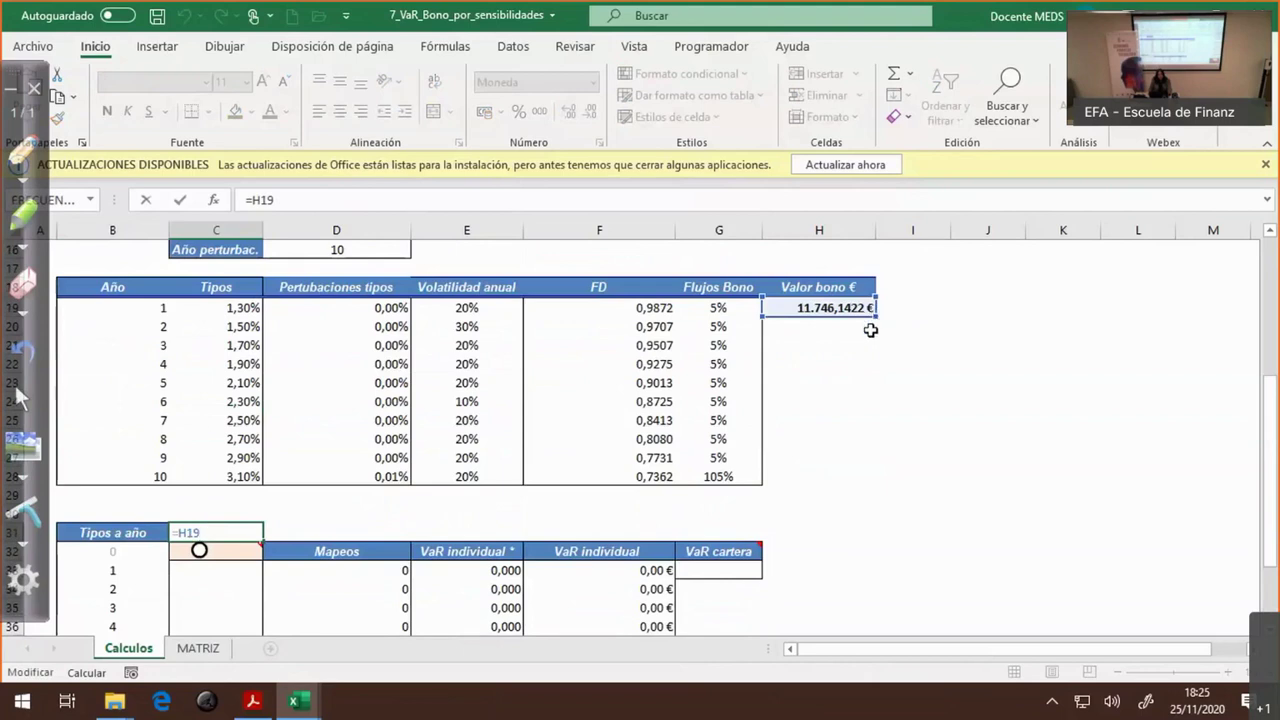
{"action": "scroll", "coordinate": [808, 354], "scroll_direction": "down", "scroll_amount": 3}
- Create a what-if data table over B31:C42 with the Año perturbac. cell $D$16 as its column input cell
{"action": "left_click_drag", "start_coordinate": [86, 363], "coordinate": [231, 565]}
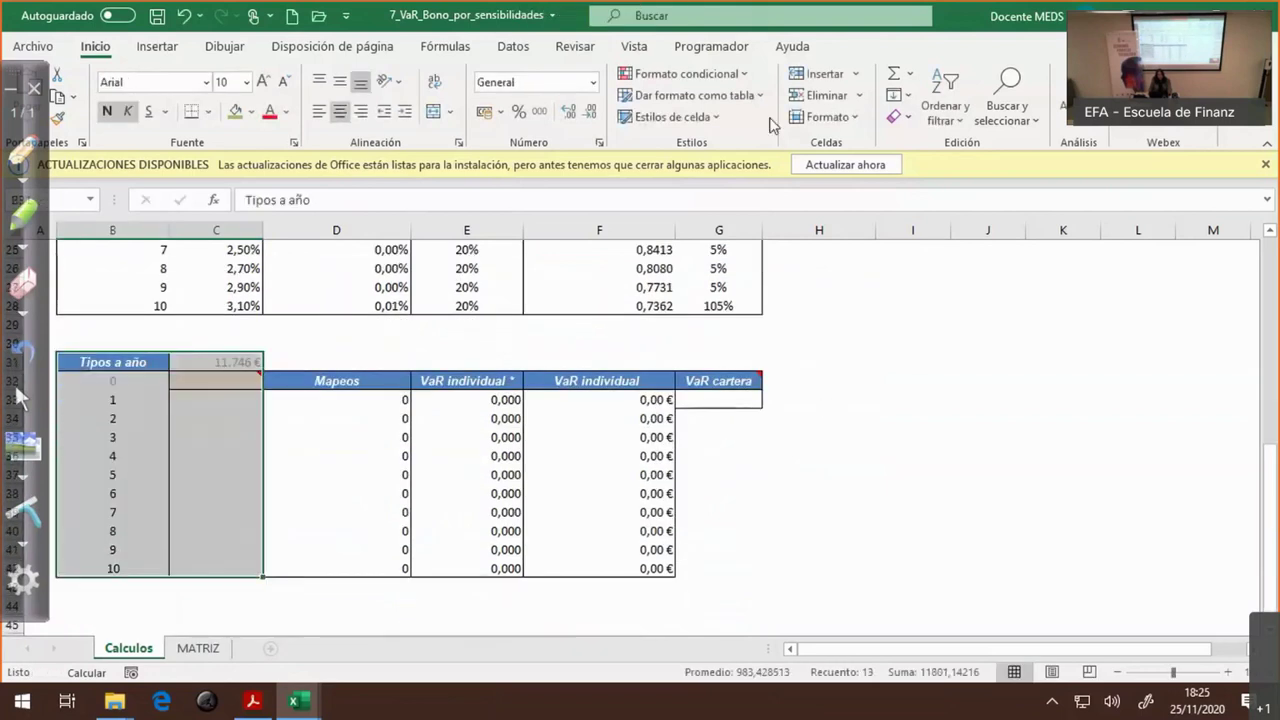
{"action": "left_click", "coordinate": [511, 47]}
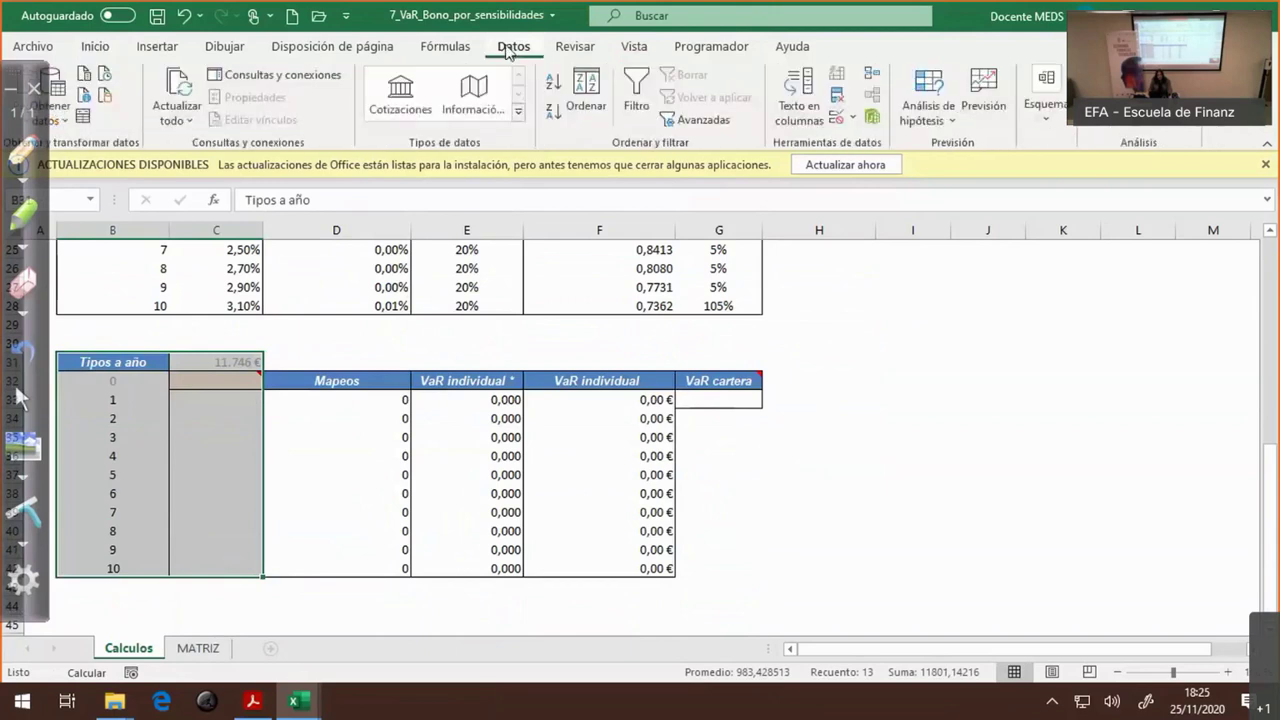
{"action": "left_click", "coordinate": [949, 121]}
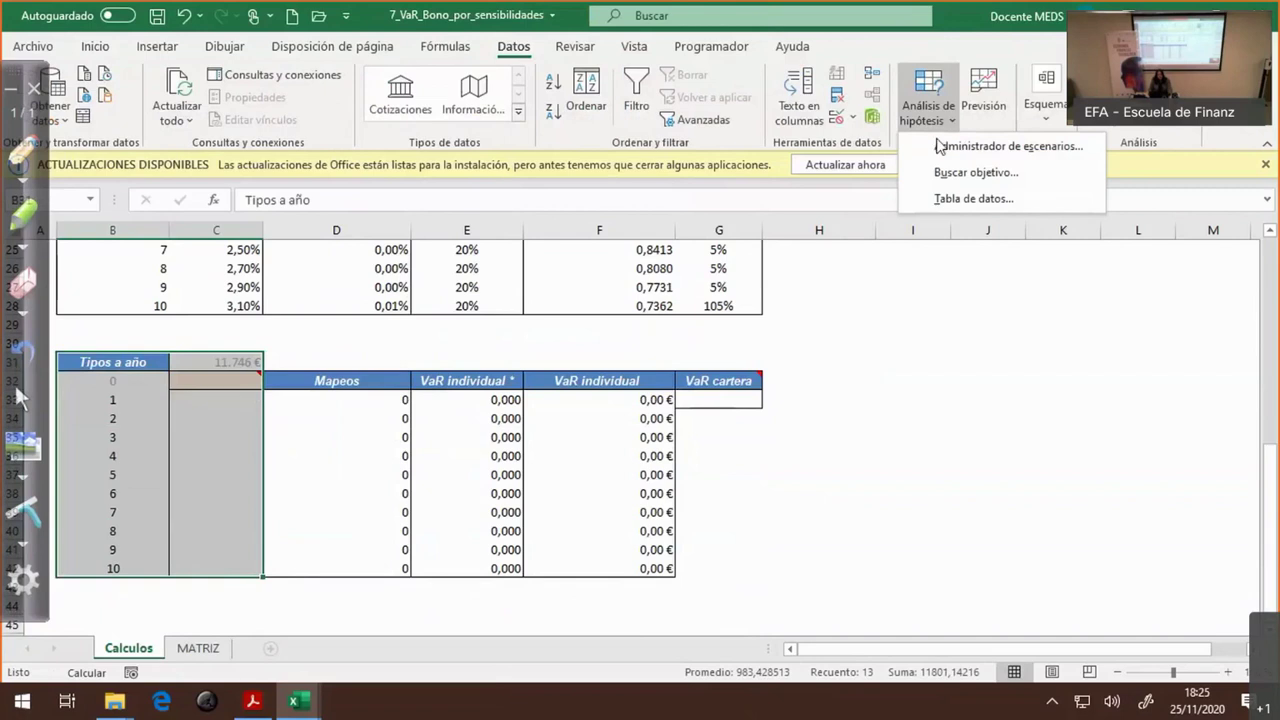
{"action": "left_click", "coordinate": [939, 199]}
{"action": "left_click", "coordinate": [828, 345]}
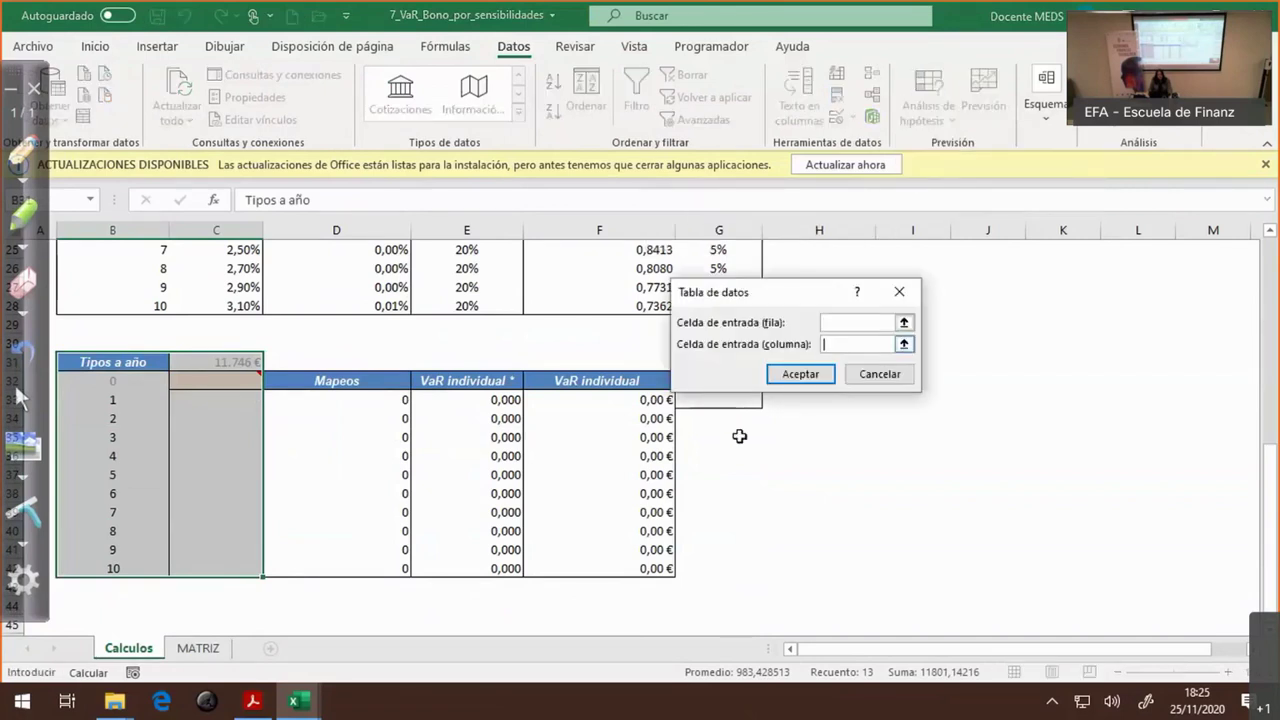
{"action": "scroll", "coordinate": [571, 451], "scroll_direction": "up", "scroll_amount": 2}
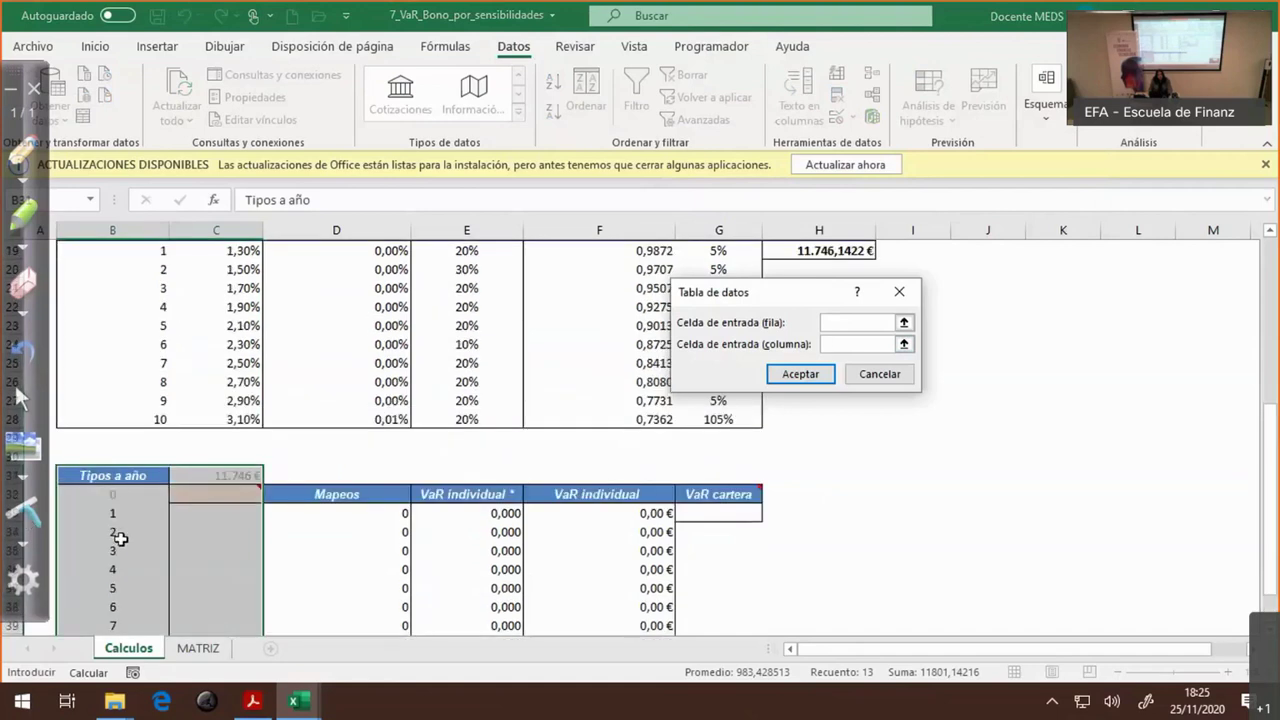
{"action": "scroll", "coordinate": [122, 533], "scroll_direction": "up", "scroll_amount": 2}
{"action": "scroll", "coordinate": [122, 531], "scroll_direction": "down", "scroll_amount": 3}
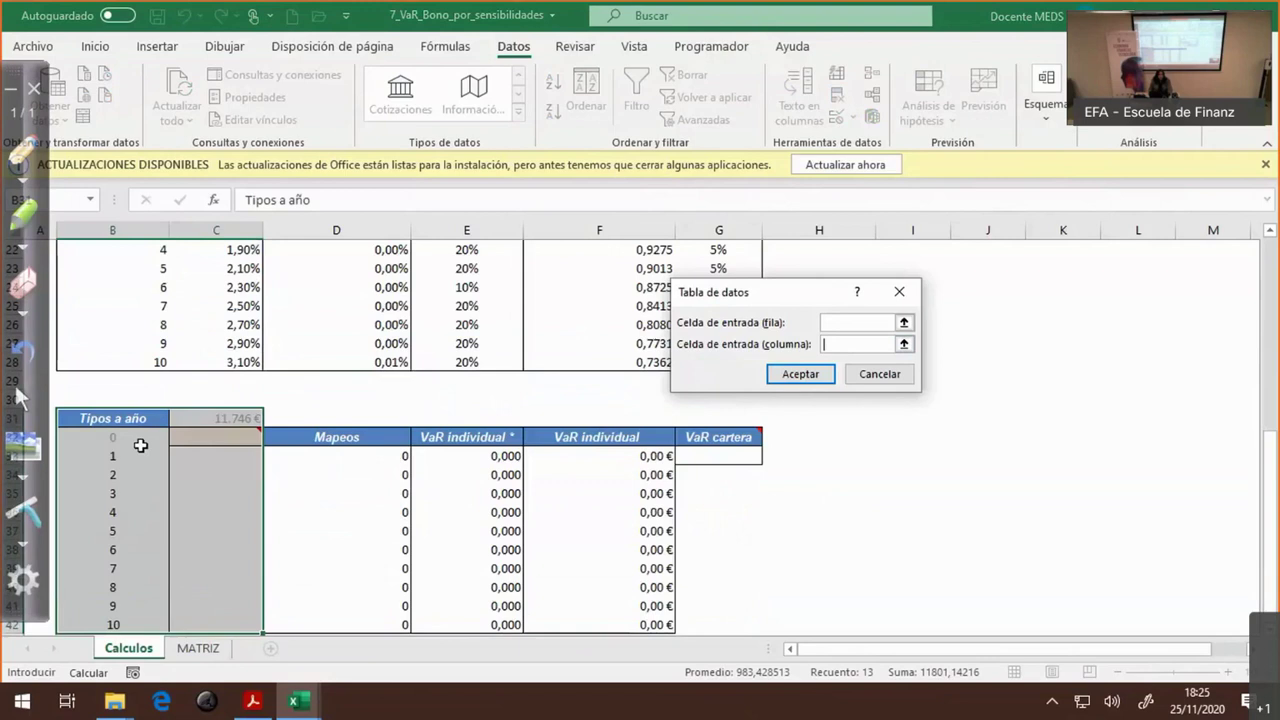
{"action": "scroll", "coordinate": [140, 445], "scroll_direction": "up", "scroll_amount": 3}
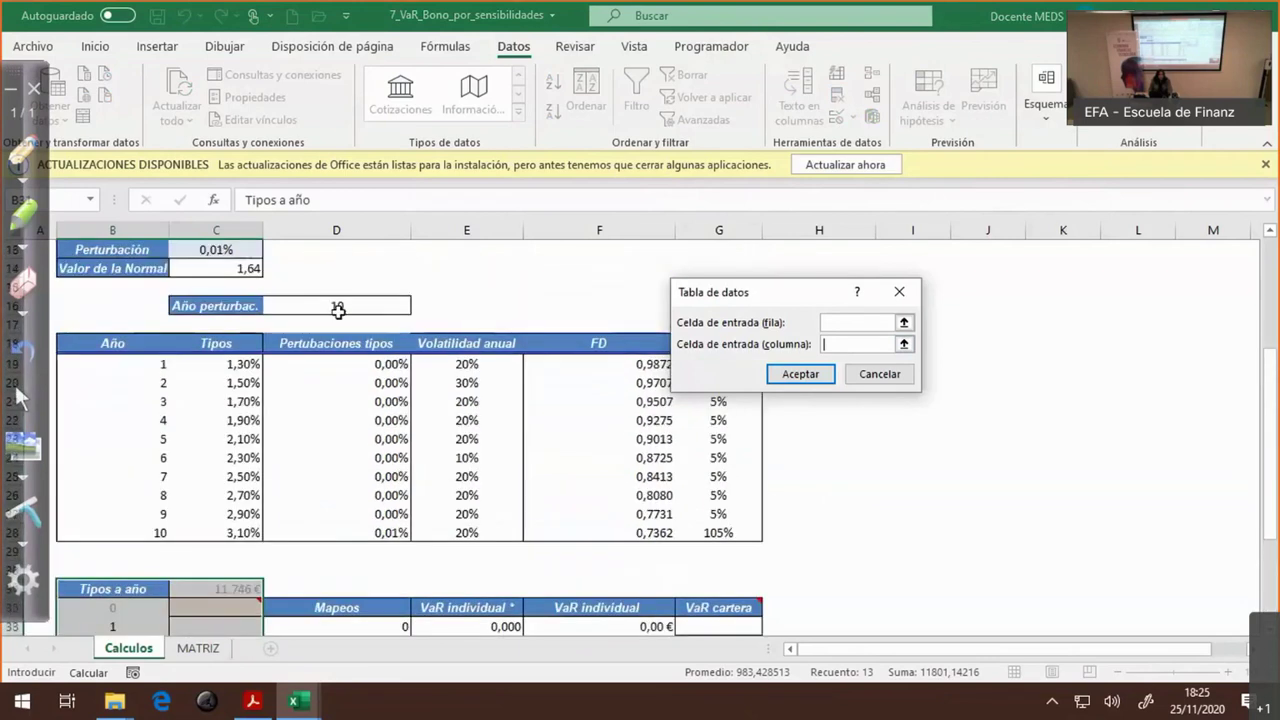
{"action": "left_click", "coordinate": [338, 309]}
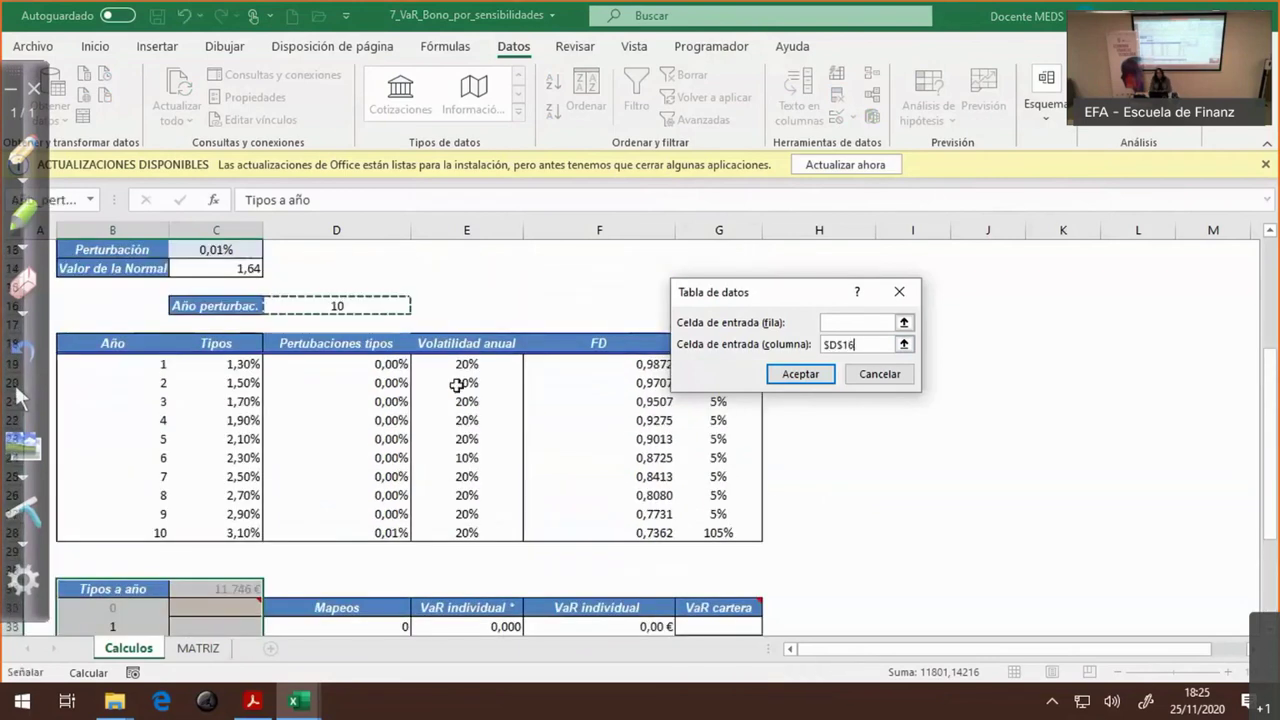
{"action": "scroll", "coordinate": [456, 385], "scroll_direction": "down", "scroll_amount": 1}
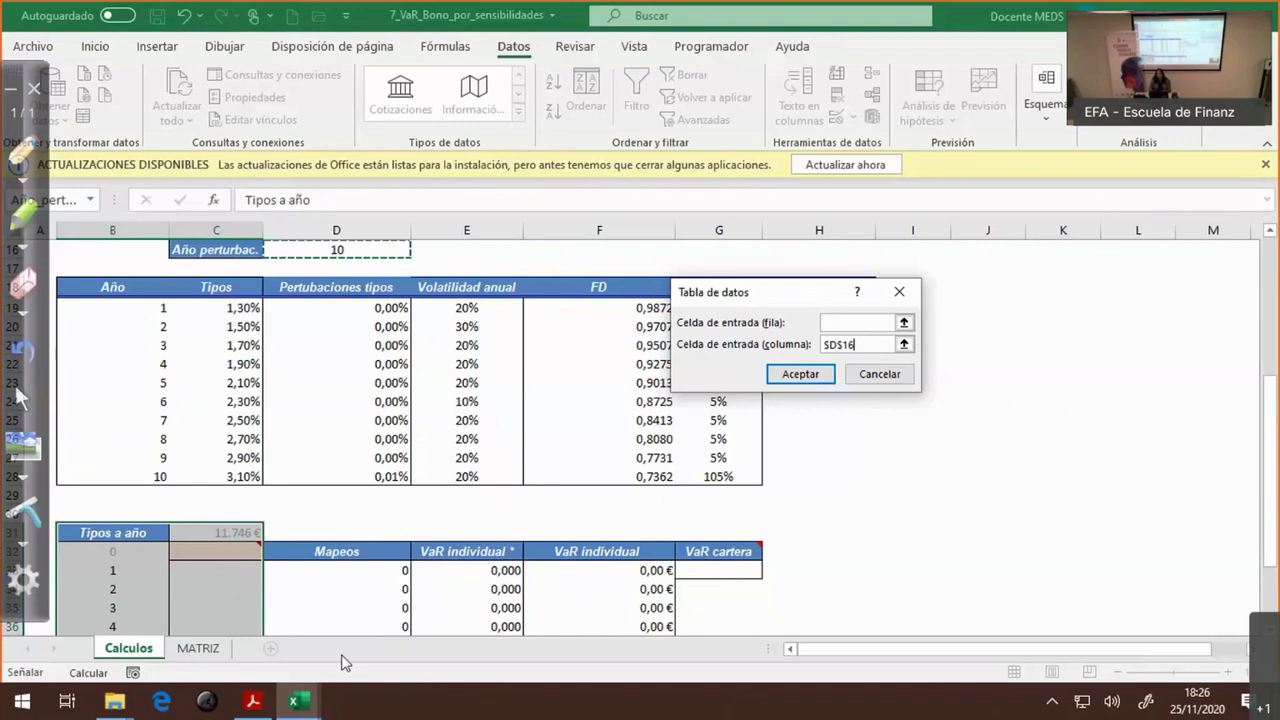
{"action": "left_click", "coordinate": [815, 373]}
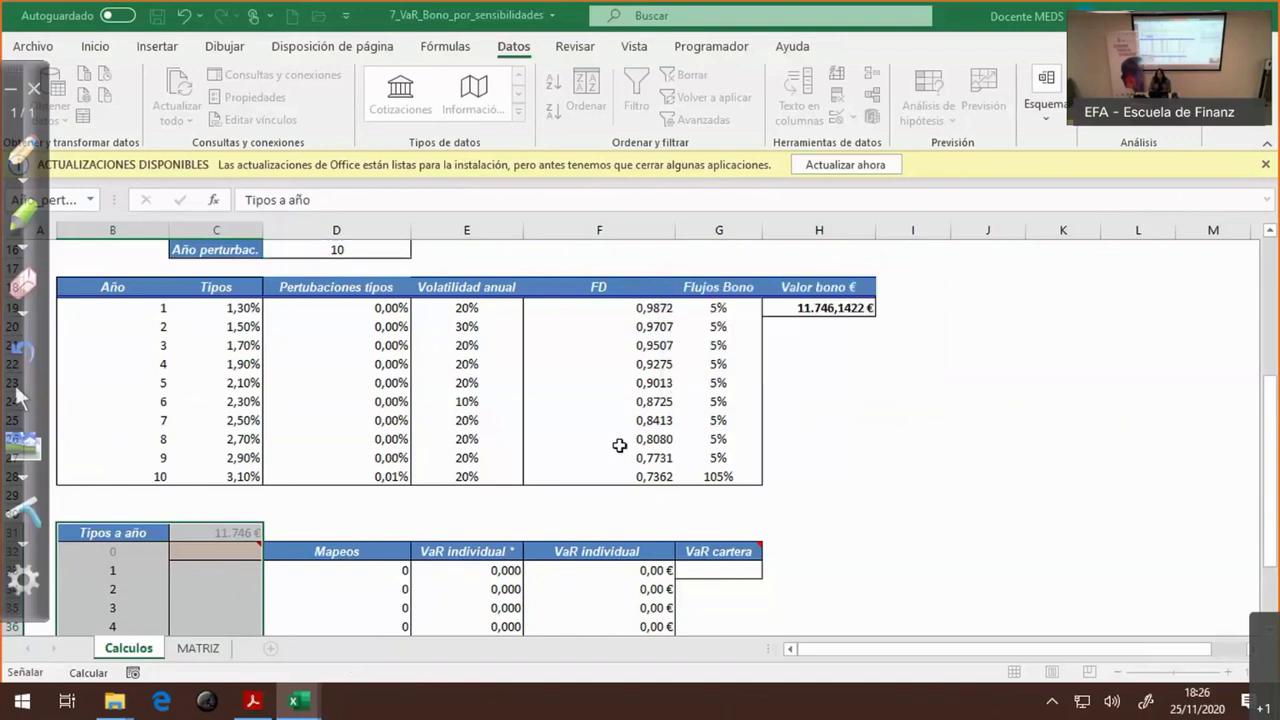
{"action": "left_click", "coordinate": [450, 507]}
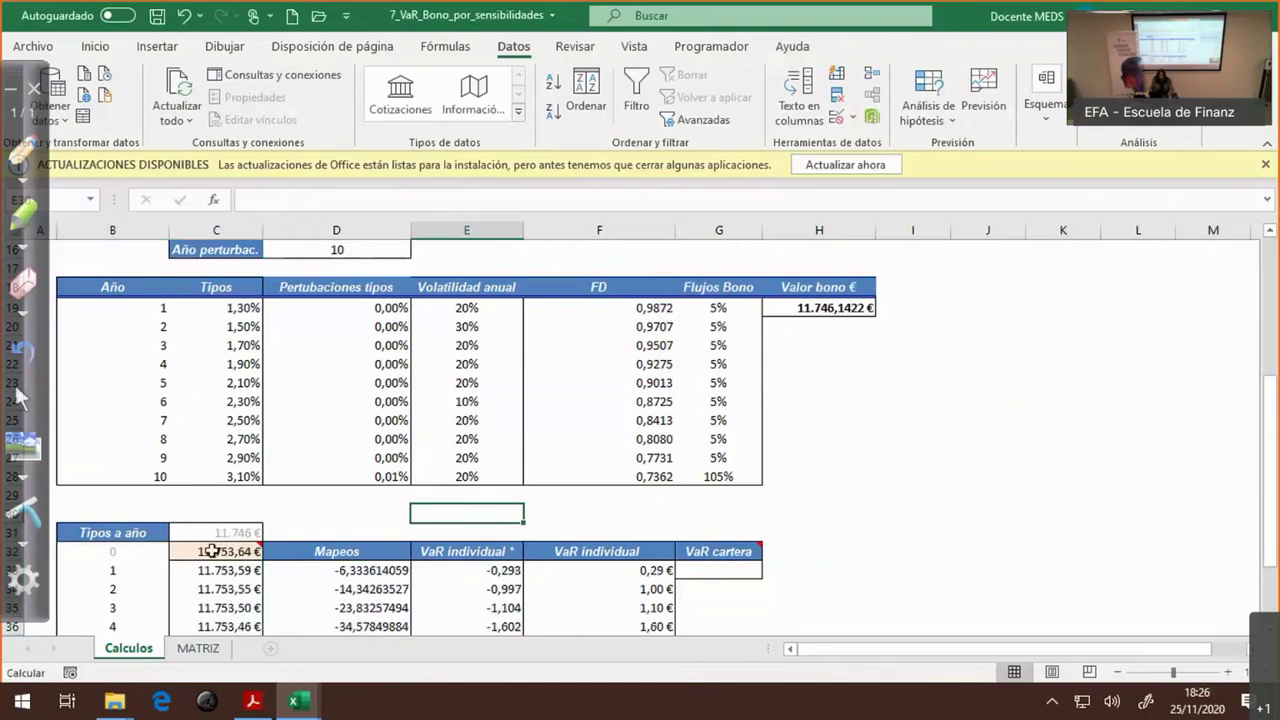
- Examine the data table's bond values for the unperturbed case and for perturbed years 1, 2, 3 and 10
{"action": "scroll", "coordinate": [215, 520], "scroll_direction": "down", "scroll_amount": 2}
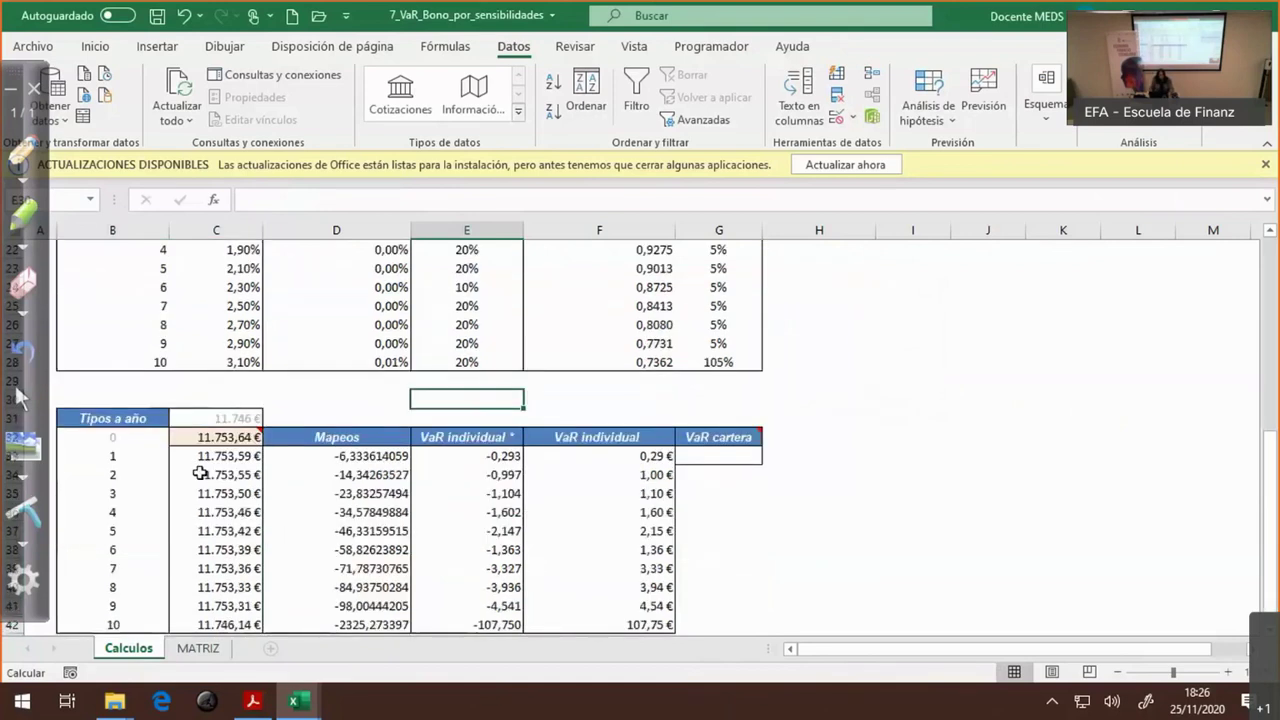
{"action": "scroll", "coordinate": [200, 474], "scroll_direction": "down", "scroll_amount": 2}
{"action": "left_click", "coordinate": [214, 343]}
{"action": "left_click", "coordinate": [215, 378]}
{"action": "scroll", "coordinate": [213, 390], "scroll_direction": "up", "scroll_amount": 1}
{"action": "left_click", "coordinate": [212, 402]}
{"action": "left_click", "coordinate": [212, 434]}
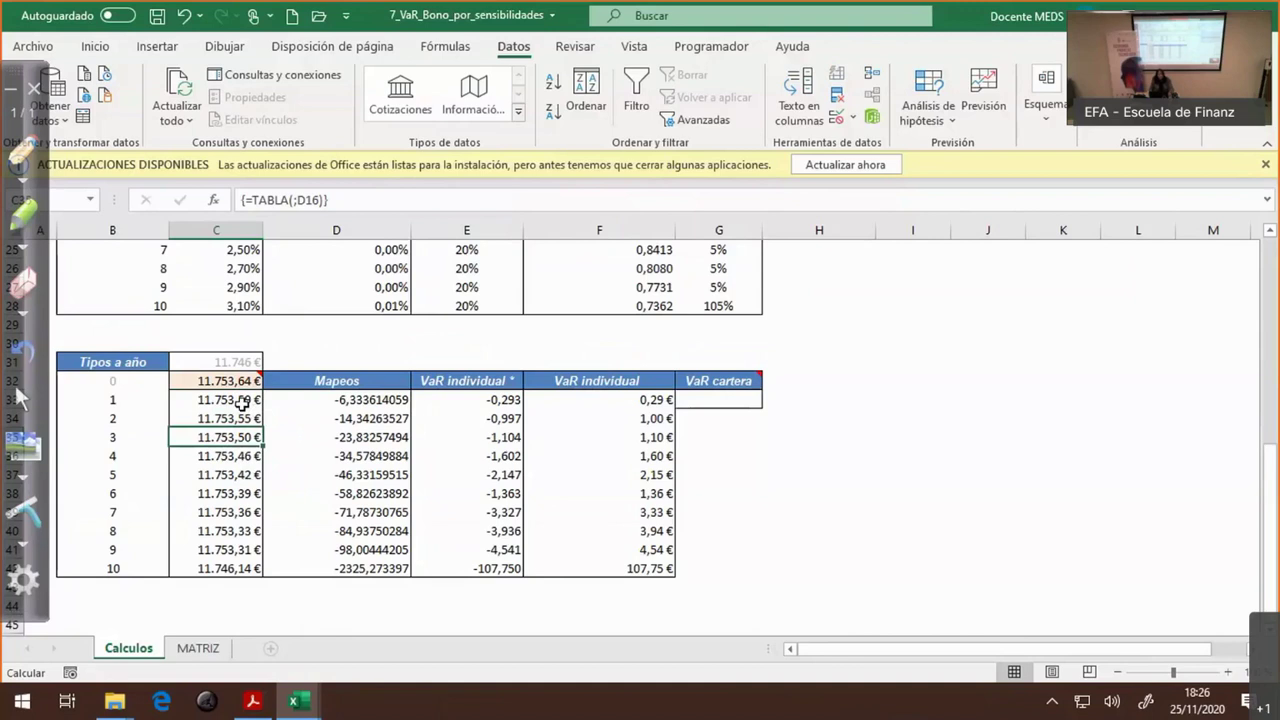
{"action": "left_click", "coordinate": [224, 568]}
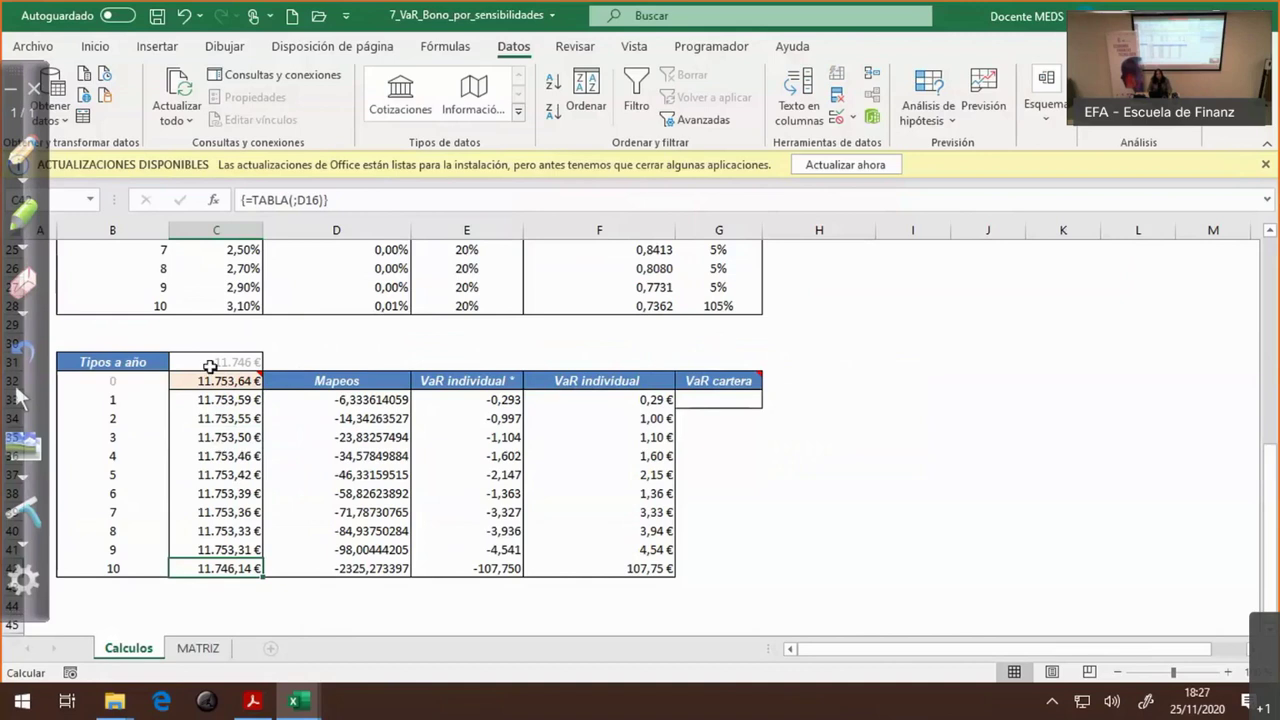
{"action": "mouse_move", "coordinate": [215, 378]}
- Switch to the Afi_Escuela_Riesgo_Mercado.pdf in Acrobat Reader and read the sensitivity and individual VaR formulas on page 58
{"action": "key", "text": "alt+Tab"}
{"action": "key", "text": "alt+Tab"}
{"action": "key", "text": "alt+Tab"}
{"action": "scroll", "coordinate": [466, 506], "scroll_direction": "up", "scroll_amount": 3}
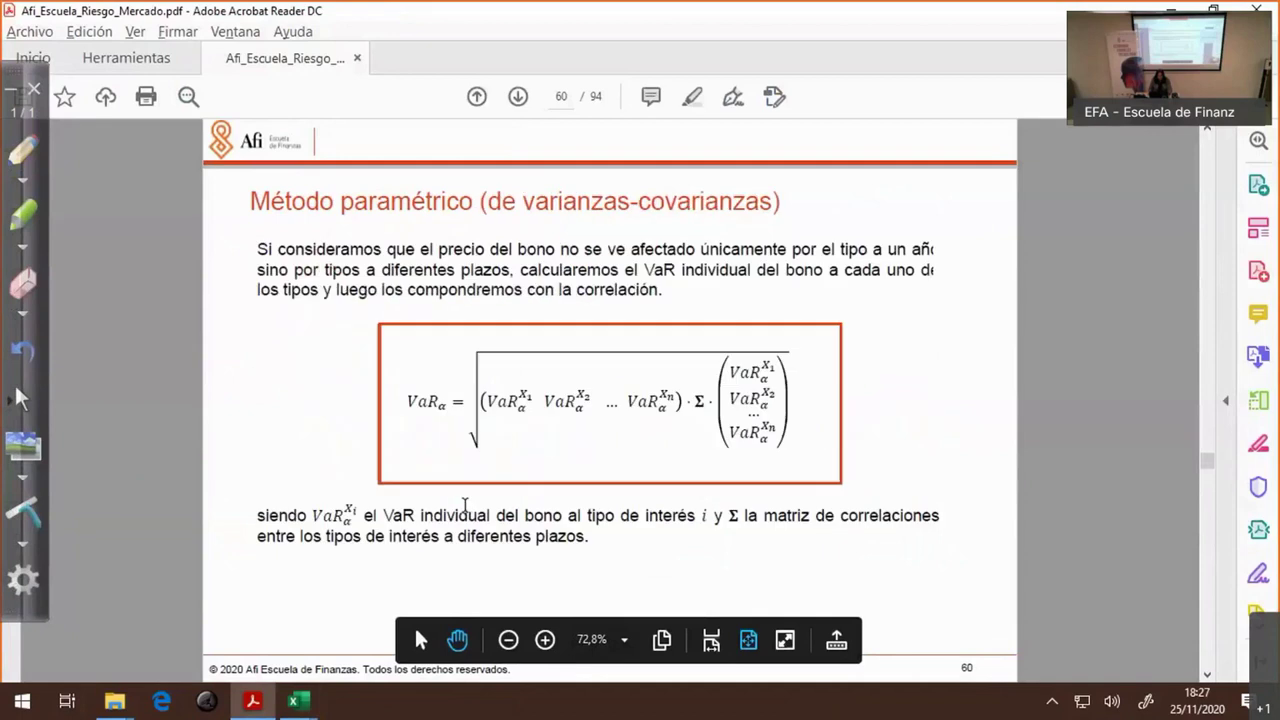
{"action": "scroll", "coordinate": [530, 510], "scroll_direction": "up", "scroll_amount": 3}
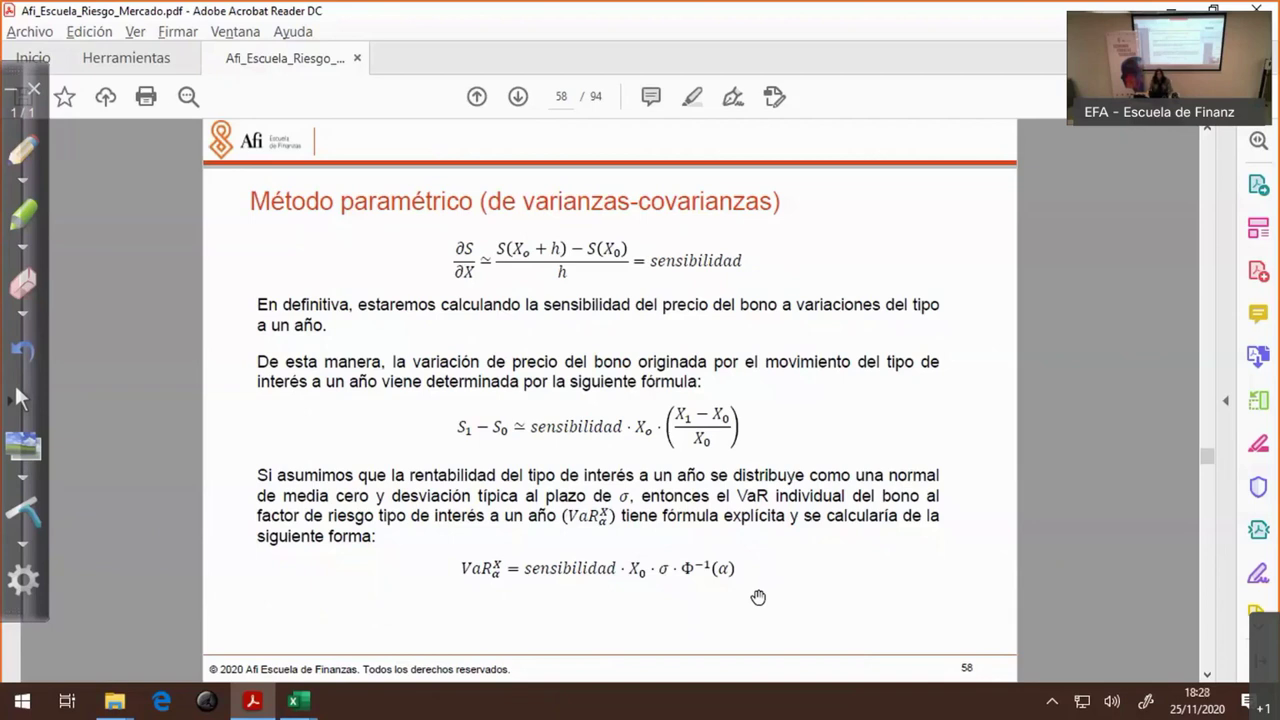
- Switch back to the Excel workbook, trace the year 1 Mapeos formula in D33, and compare it with the PDF's individual VaR formula
{"action": "key", "text": "alt+Tab"}
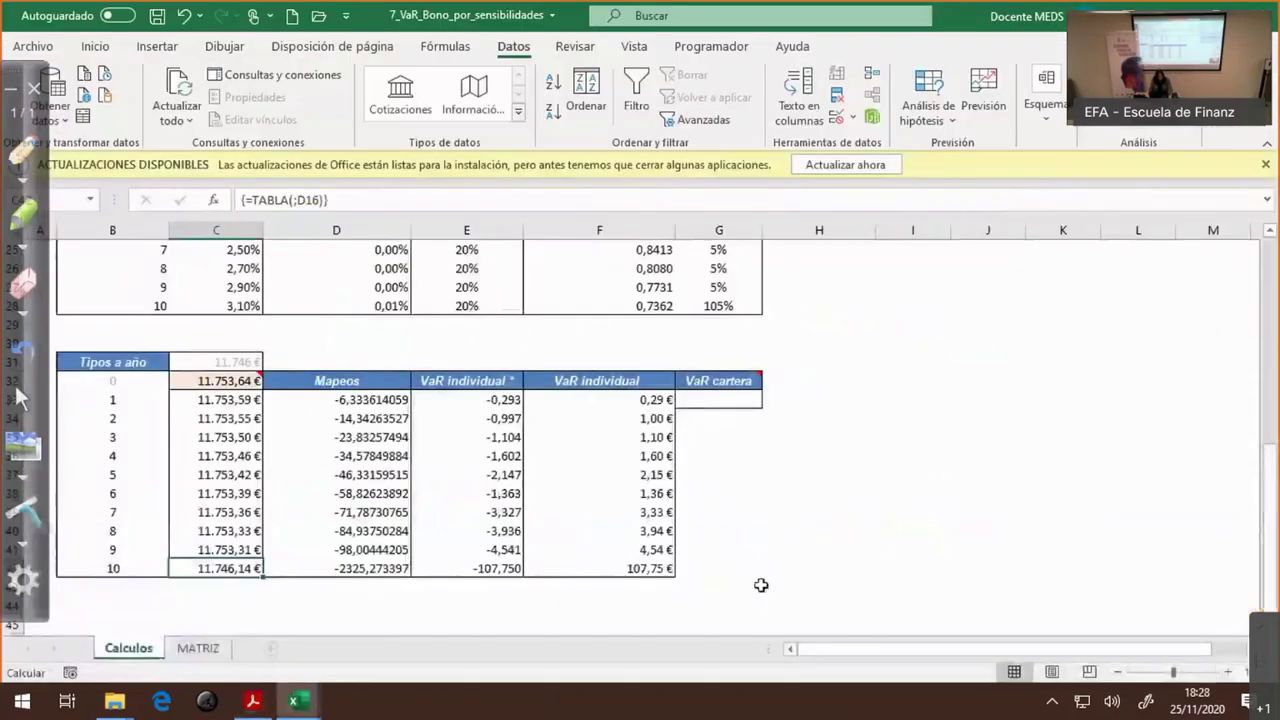
{"action": "left_click", "coordinate": [384, 399]}
{"action": "key", "text": "F2"}
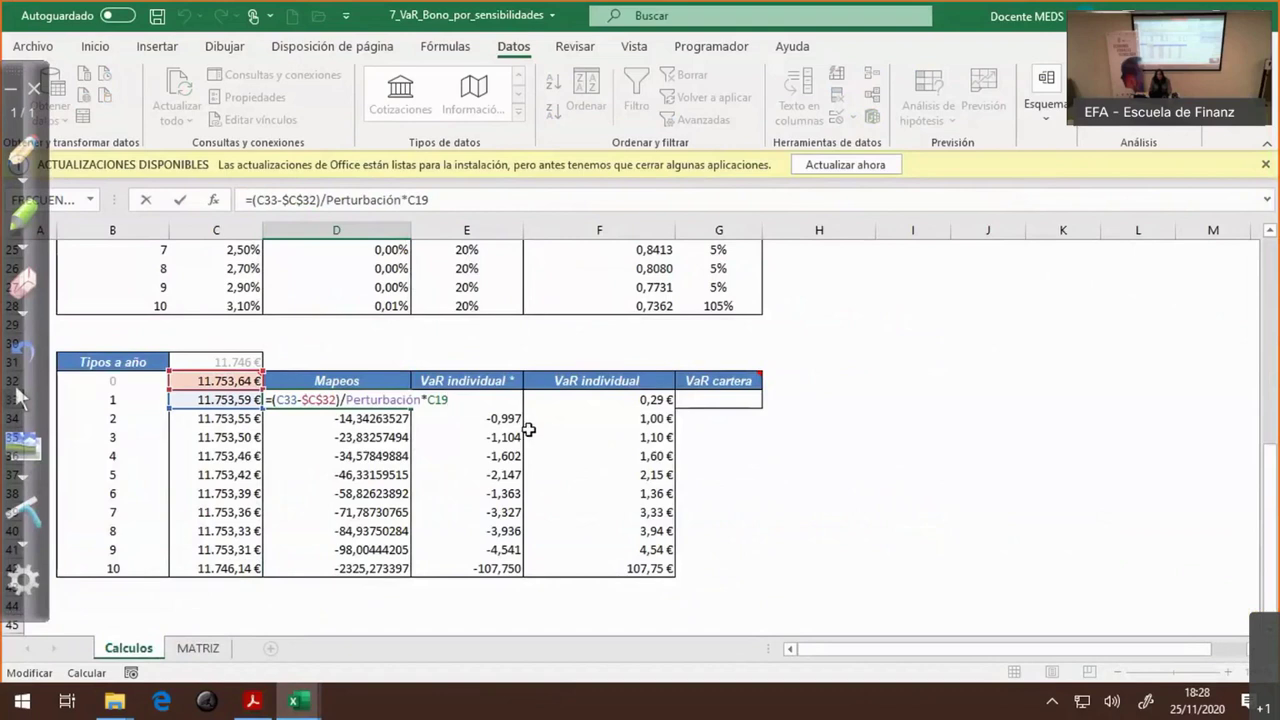
{"action": "scroll", "coordinate": [528, 430], "scroll_direction": "up", "scroll_amount": 3}
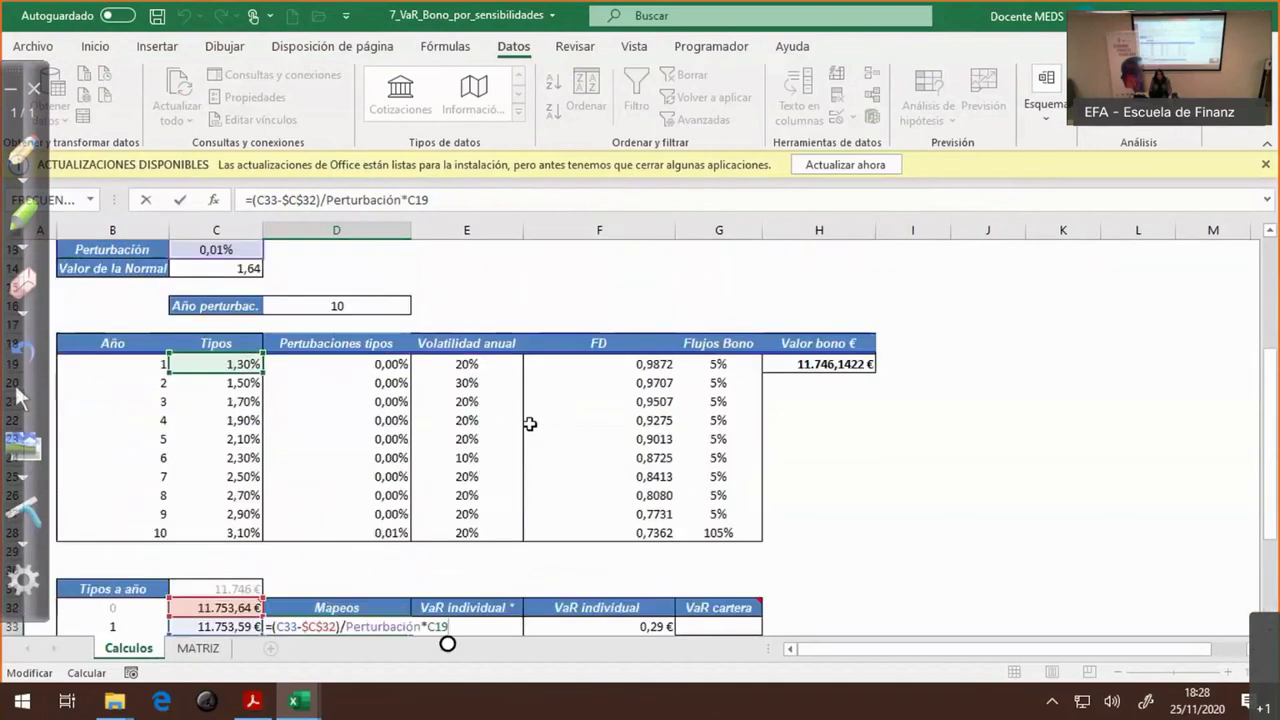
{"action": "key", "text": "Return"}
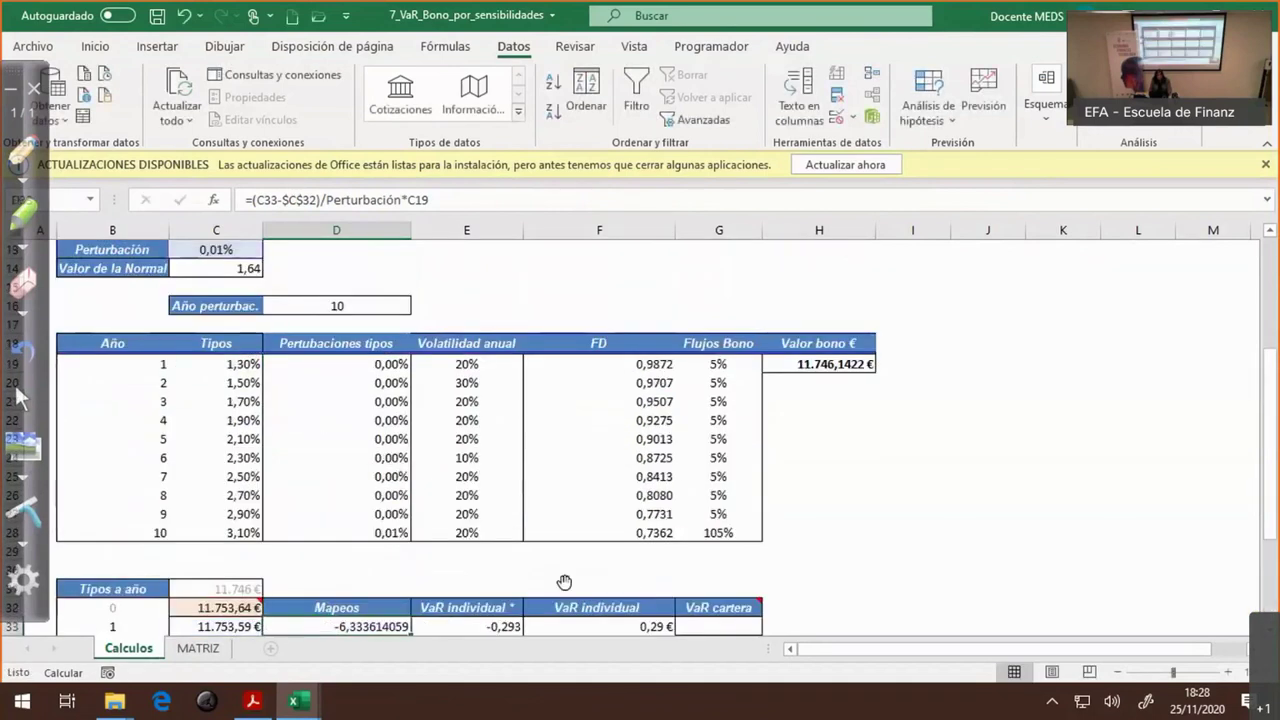
{"action": "key", "text": "alt+Tab"}
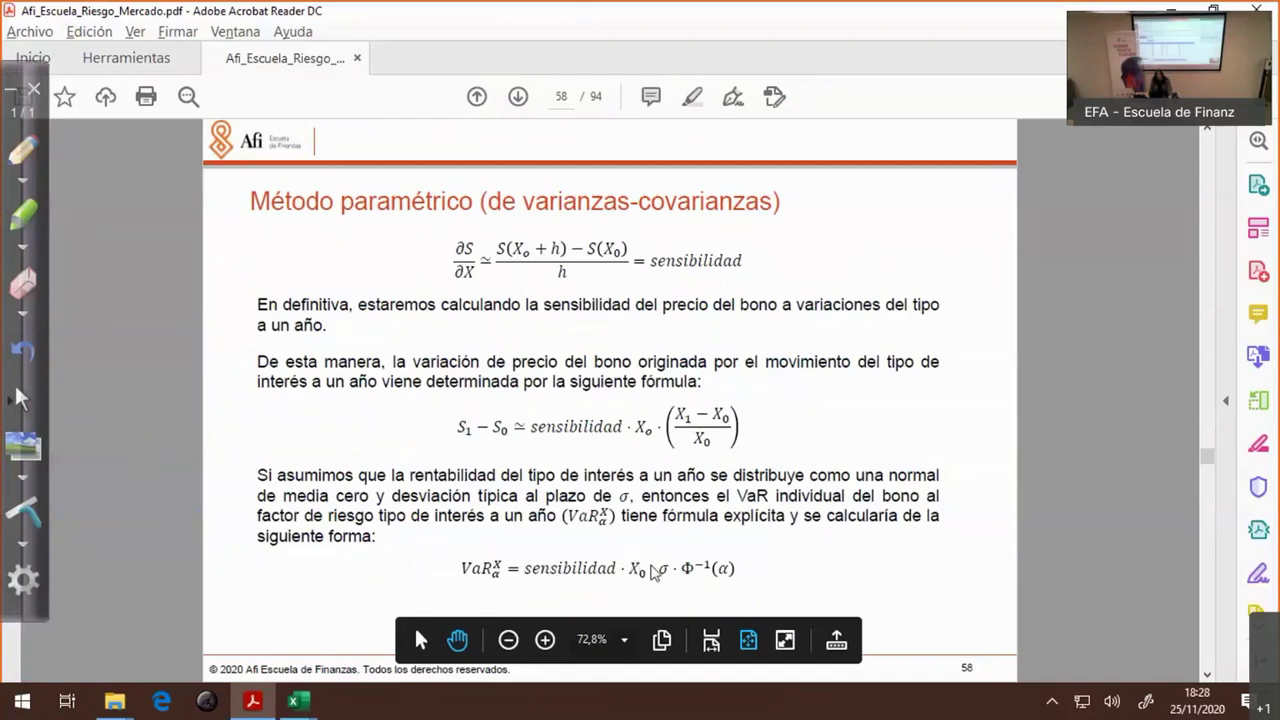
- Back in Excel, trace the year 1 VaR individual * formula in E33 and check it against the PDF formula and the bond's input parameters
{"action": "key", "text": "alt+Tab"}
{"action": "scroll", "coordinate": [481, 521], "scroll_direction": "down", "scroll_amount": 2}
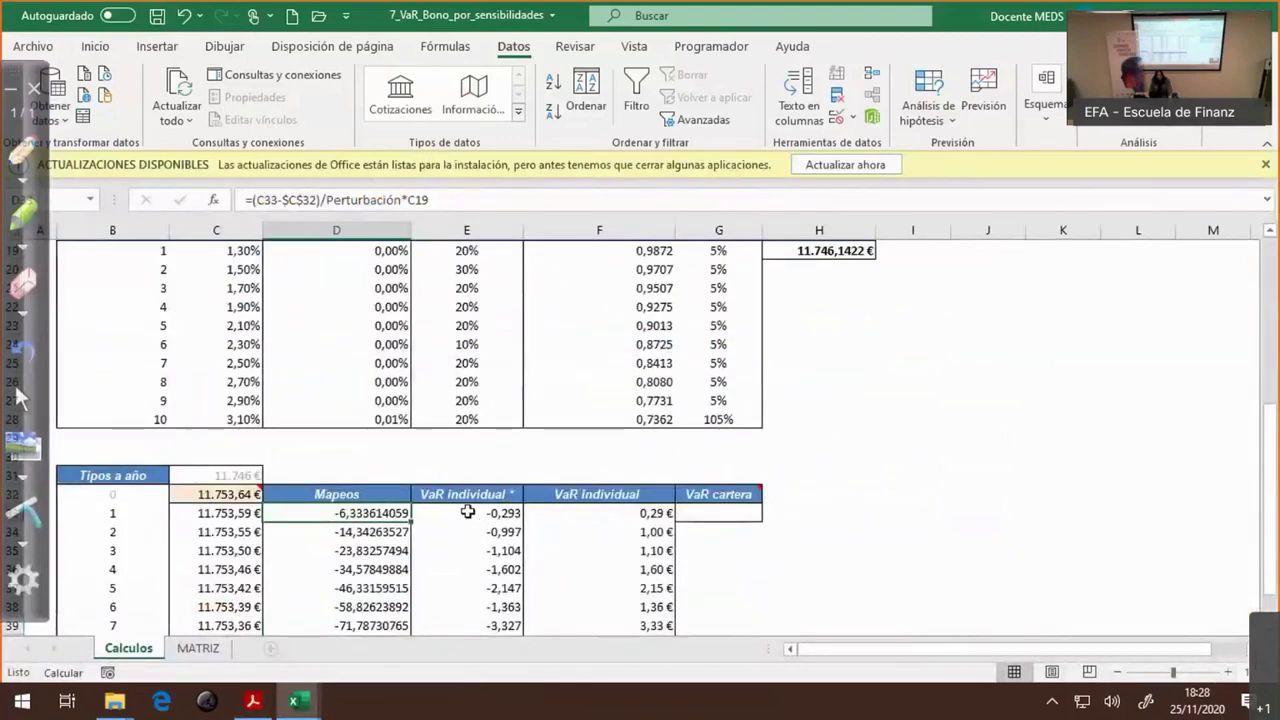
{"action": "left_click", "coordinate": [481, 521]}
{"action": "key", "text": "F2"}
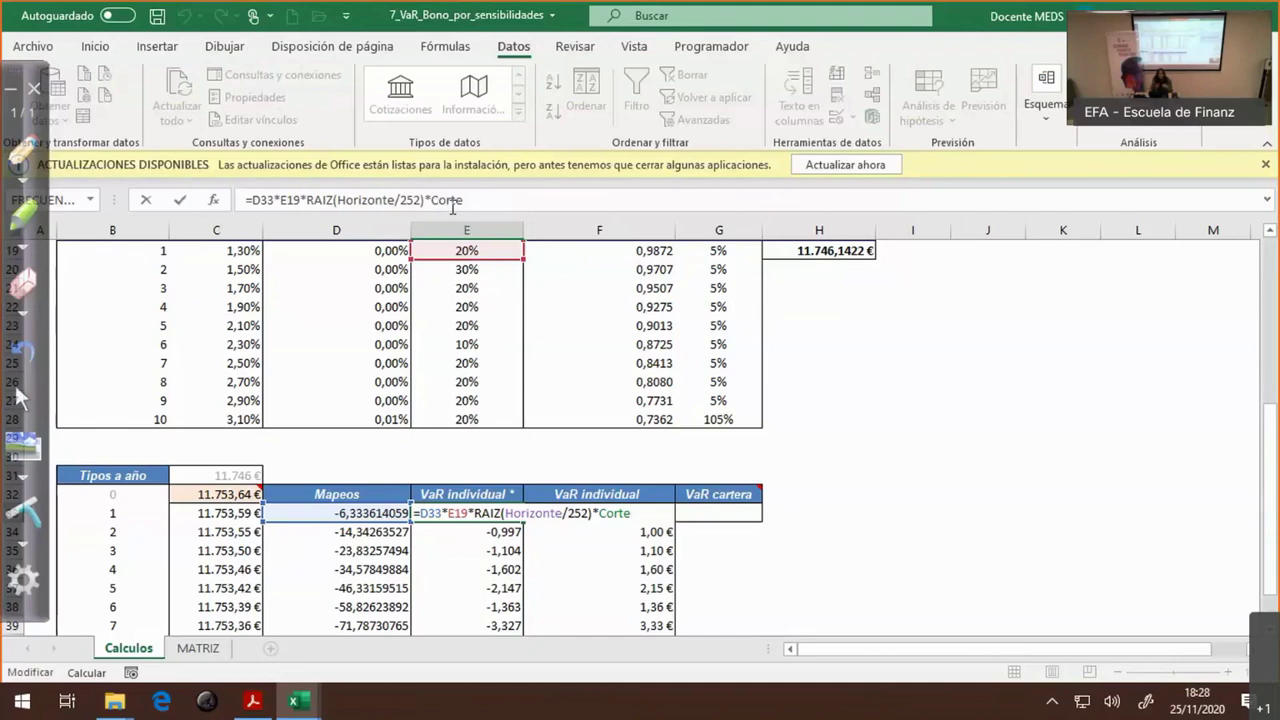
{"action": "key", "text": "Return"}
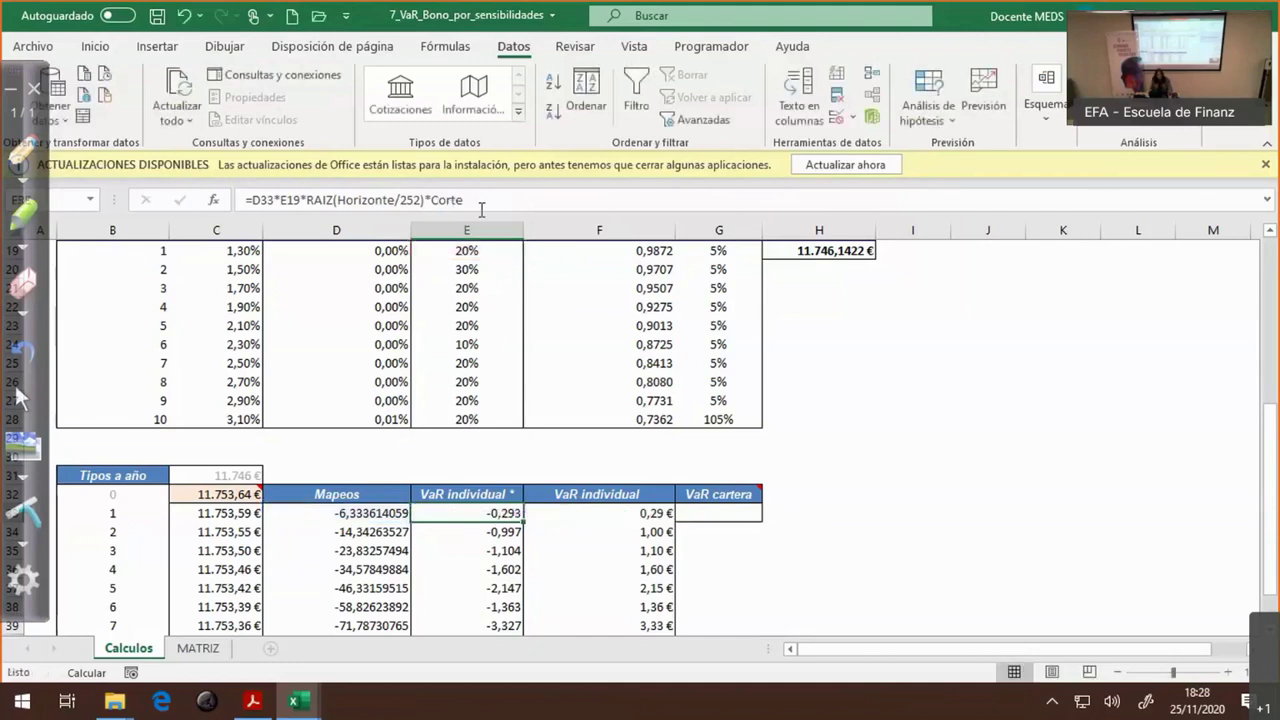
{"action": "key", "text": "alt+Tab"}
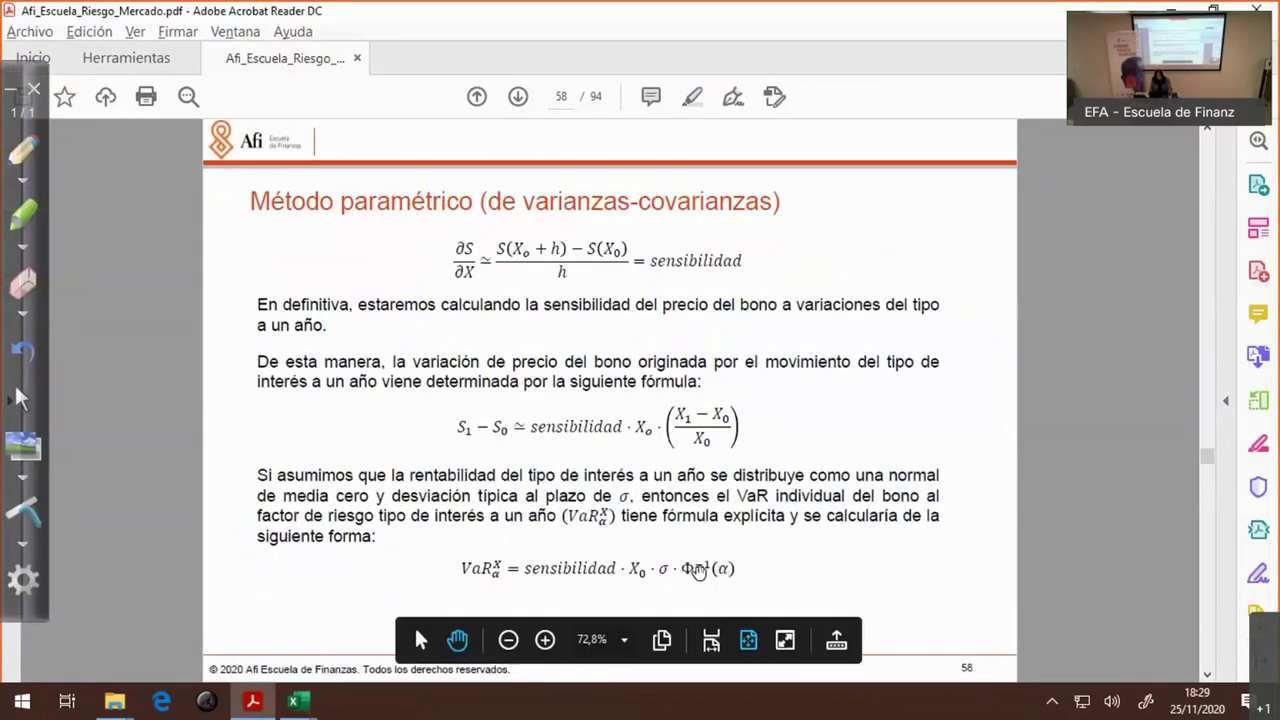
{"action": "key", "text": "alt+Tab"}
{"action": "scroll", "coordinate": [240, 470], "scroll_direction": "up", "scroll_amount": 2}
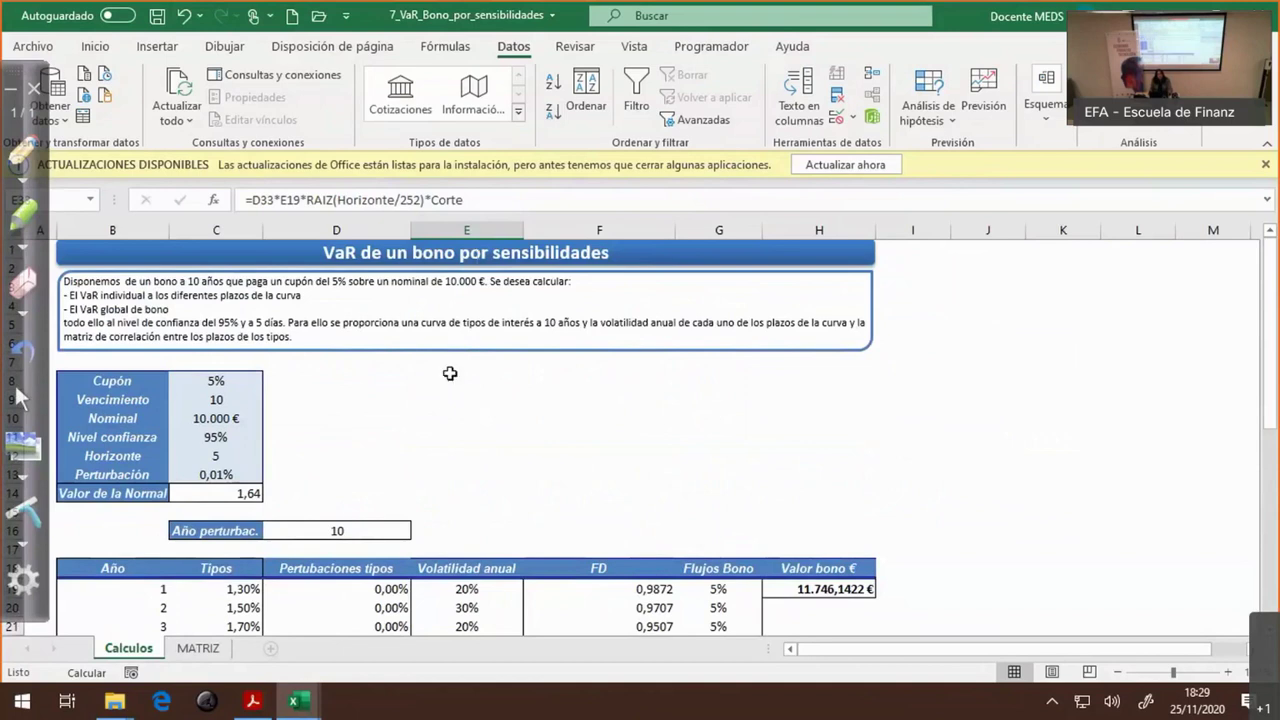
{"action": "scroll", "coordinate": [450, 370], "scroll_direction": "down", "scroll_amount": 8}
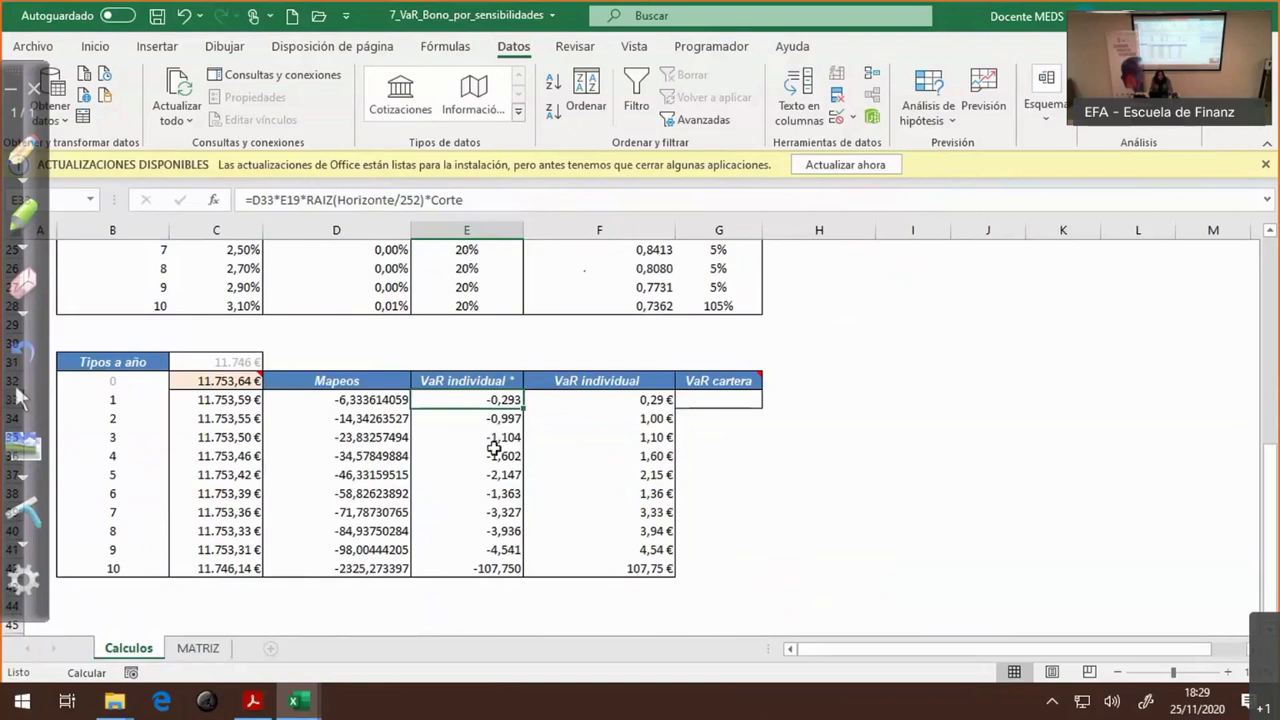
- Inspect the year 1 Mapeos cell and trace the absolute-value formula under VaR individual in F33
{"action": "left_click", "coordinate": [343, 399]}
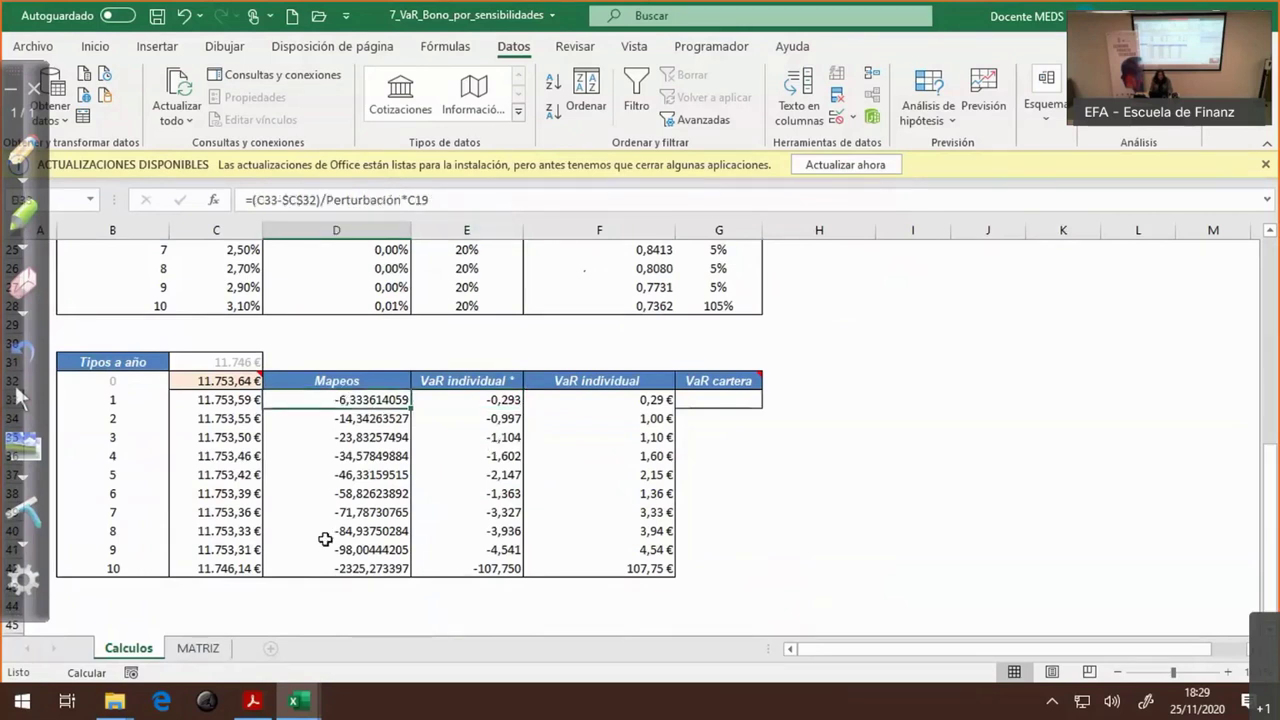
{"action": "left_click", "coordinate": [651, 398]}
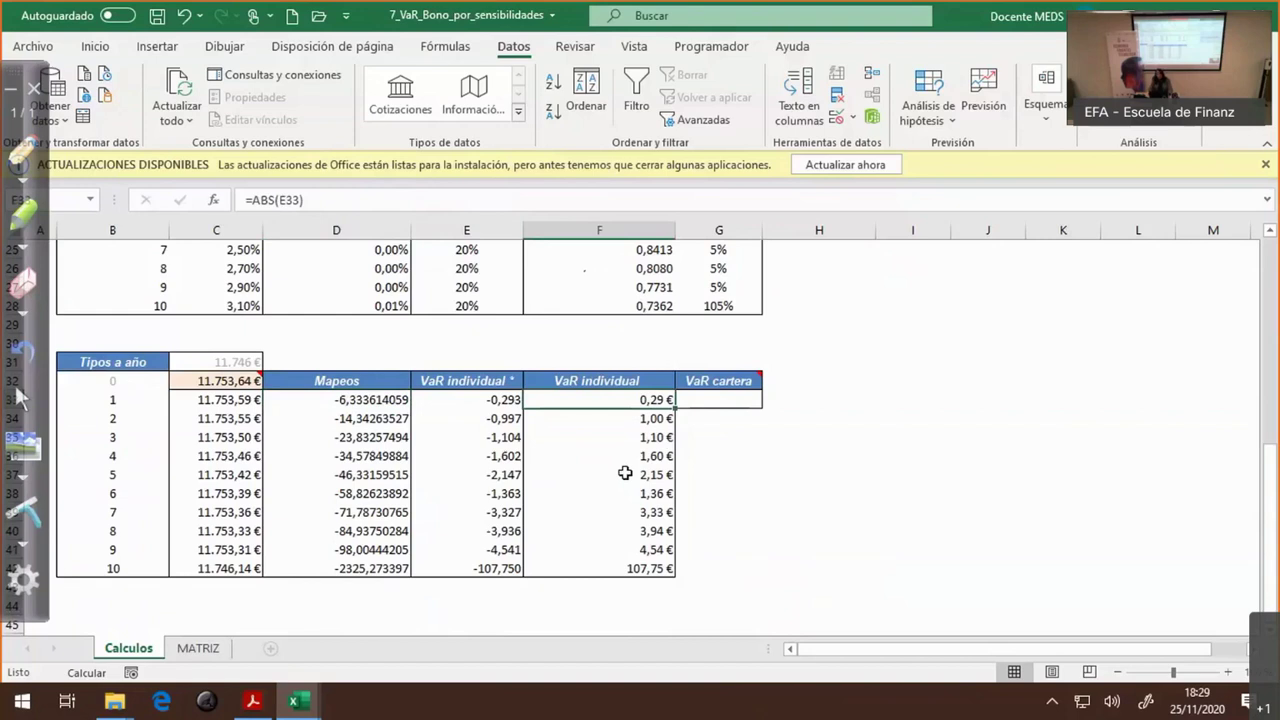
{"action": "key", "text": "F2"}
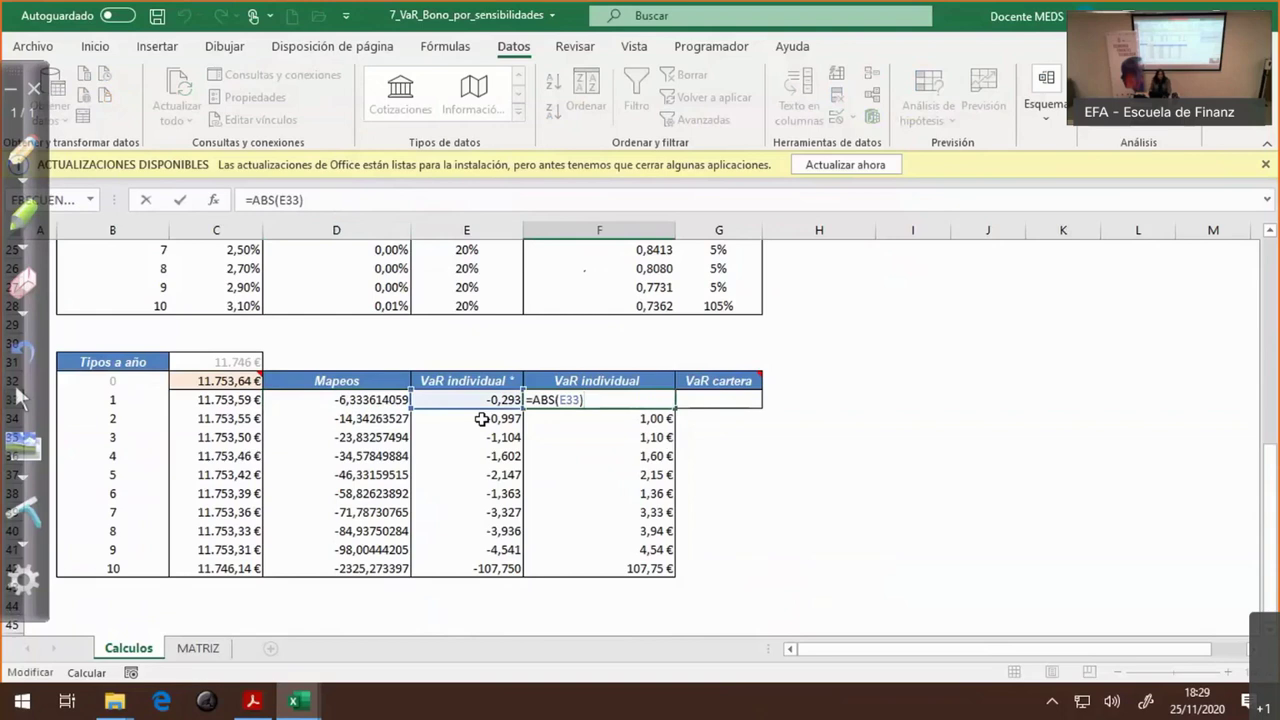
{"action": "key", "text": "ctrl+Return"}
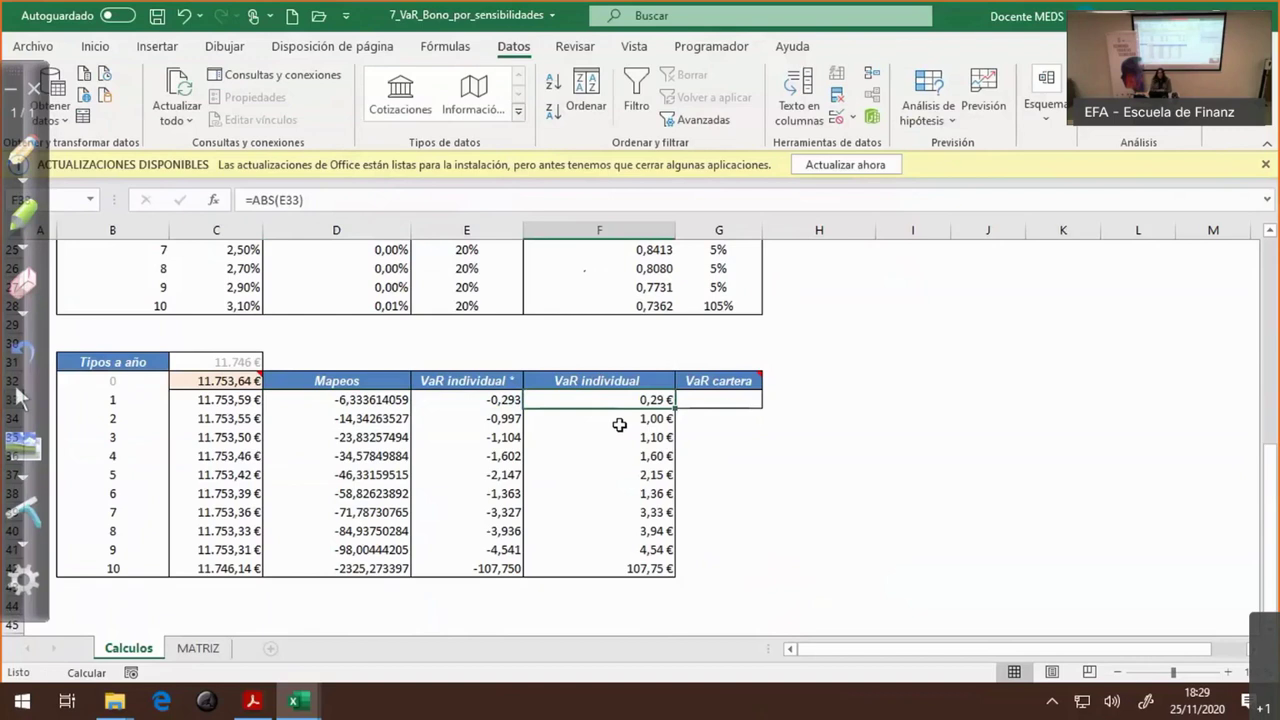
- Recheck the year 1 mapping in D33, and read the correlated portfolio VaR formula on page 59 of the PDF in Acrobat Reader
{"action": "left_click", "coordinate": [338, 400]}
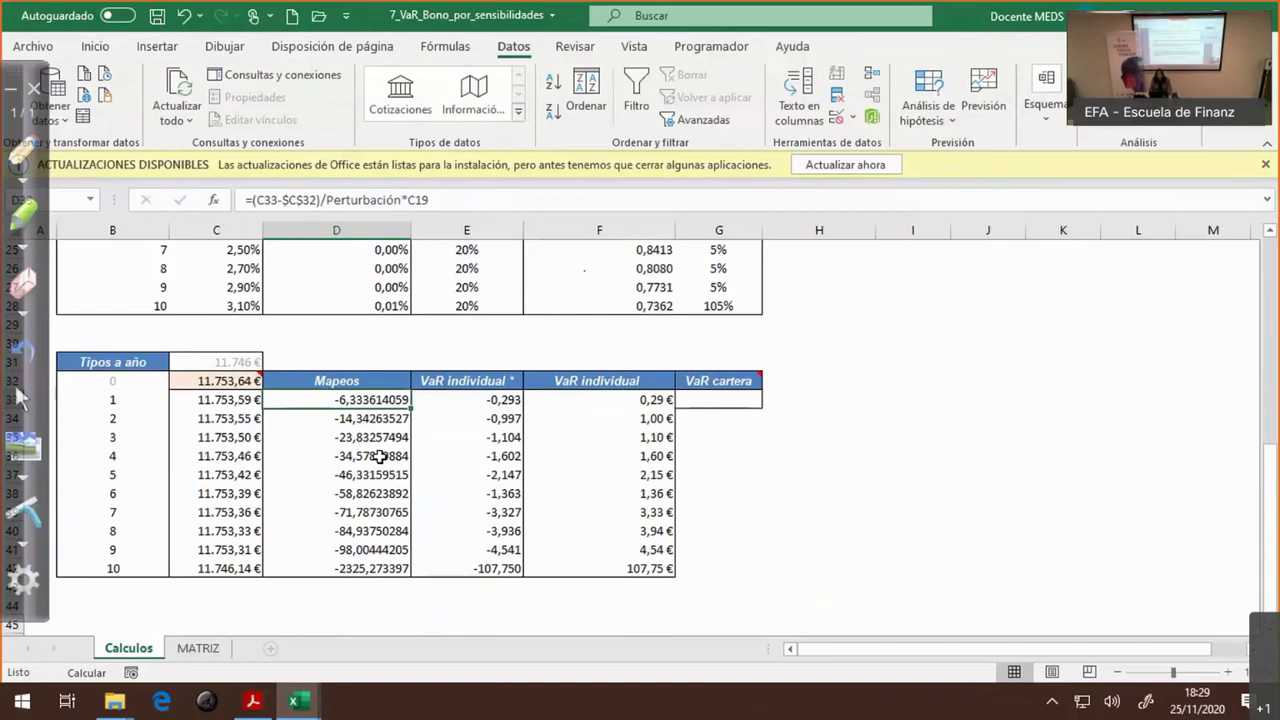
{"action": "key", "text": "alt+Tab"}
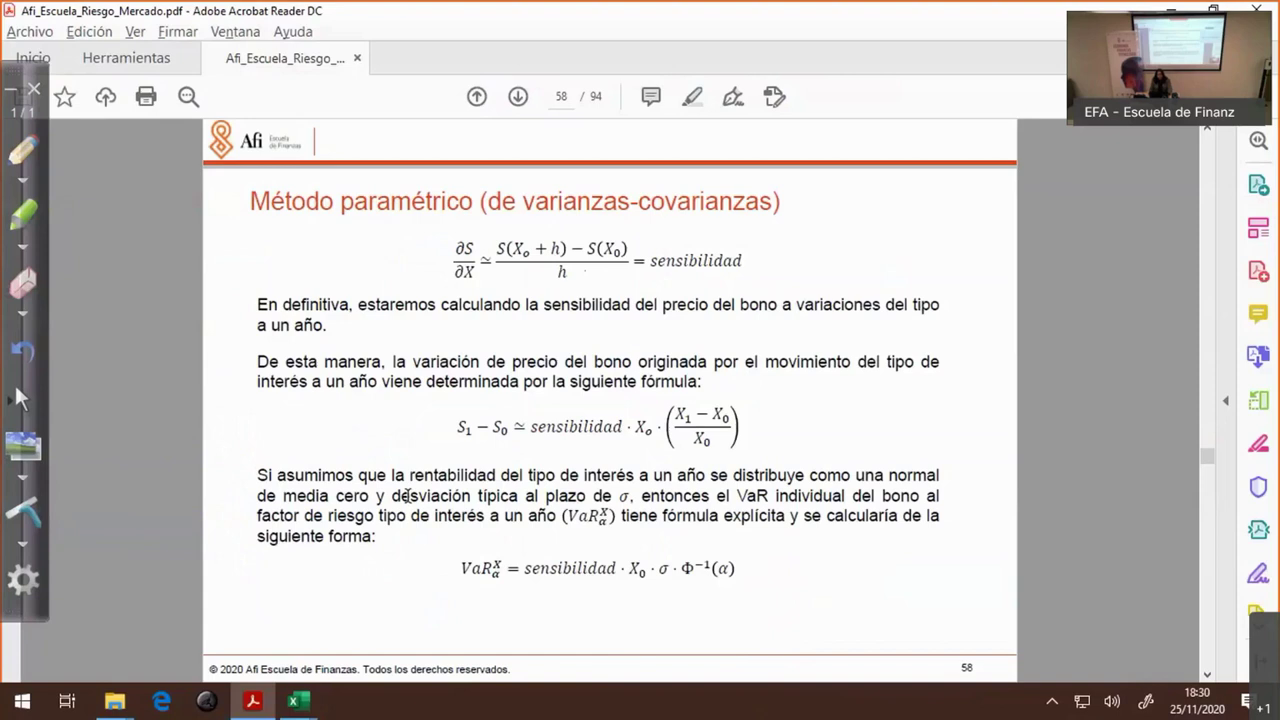
{"action": "scroll", "coordinate": [704, 539], "scroll_direction": "down", "scroll_amount": 1}
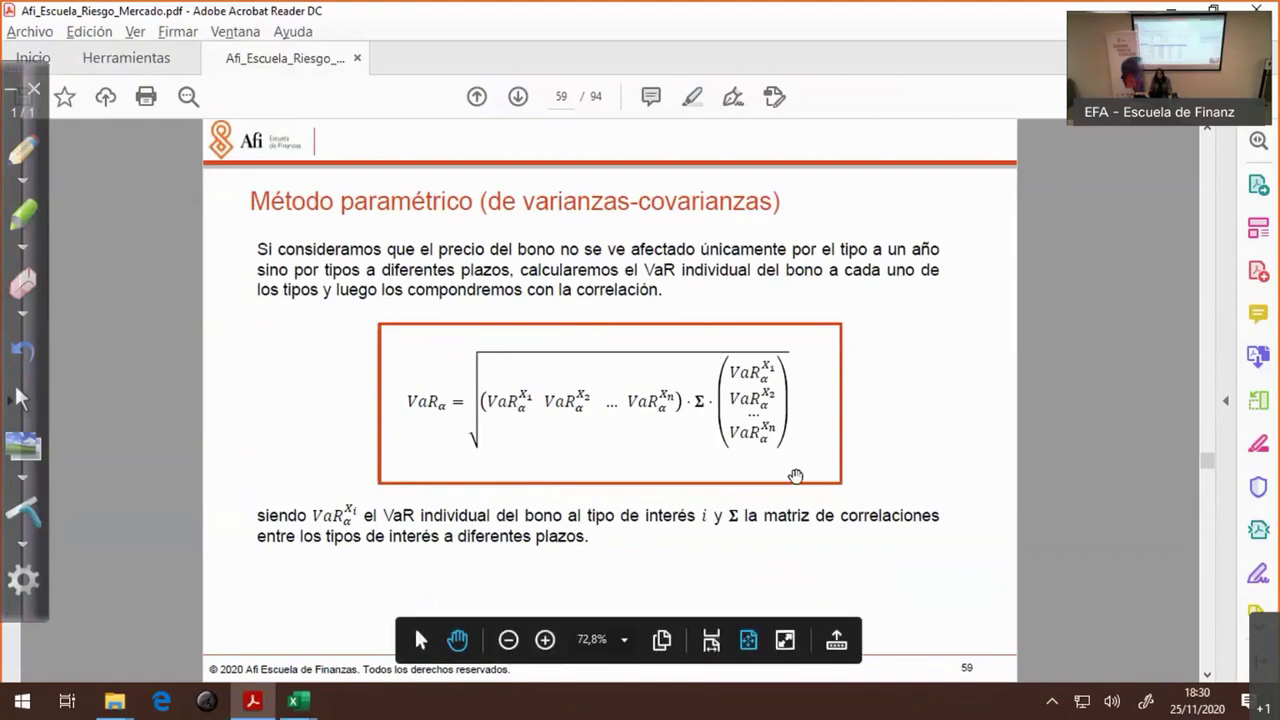
- Switch to Excel and begin the VaR cartera formula in G33 with MMULT, using TRANSPONER(E33:E42) as the first matrix
{"action": "key", "text": "alt+Tab"}
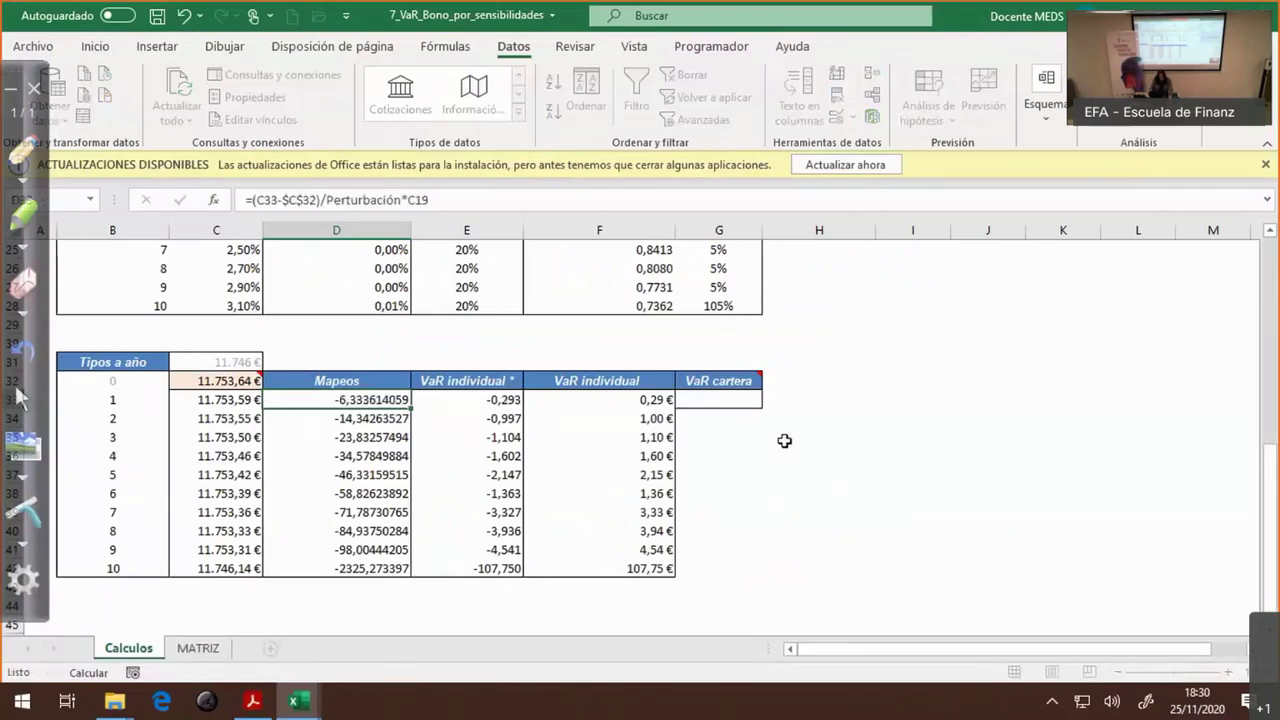
{"action": "left_click", "coordinate": [716, 400]}
{"action": "type", "text": "+"}
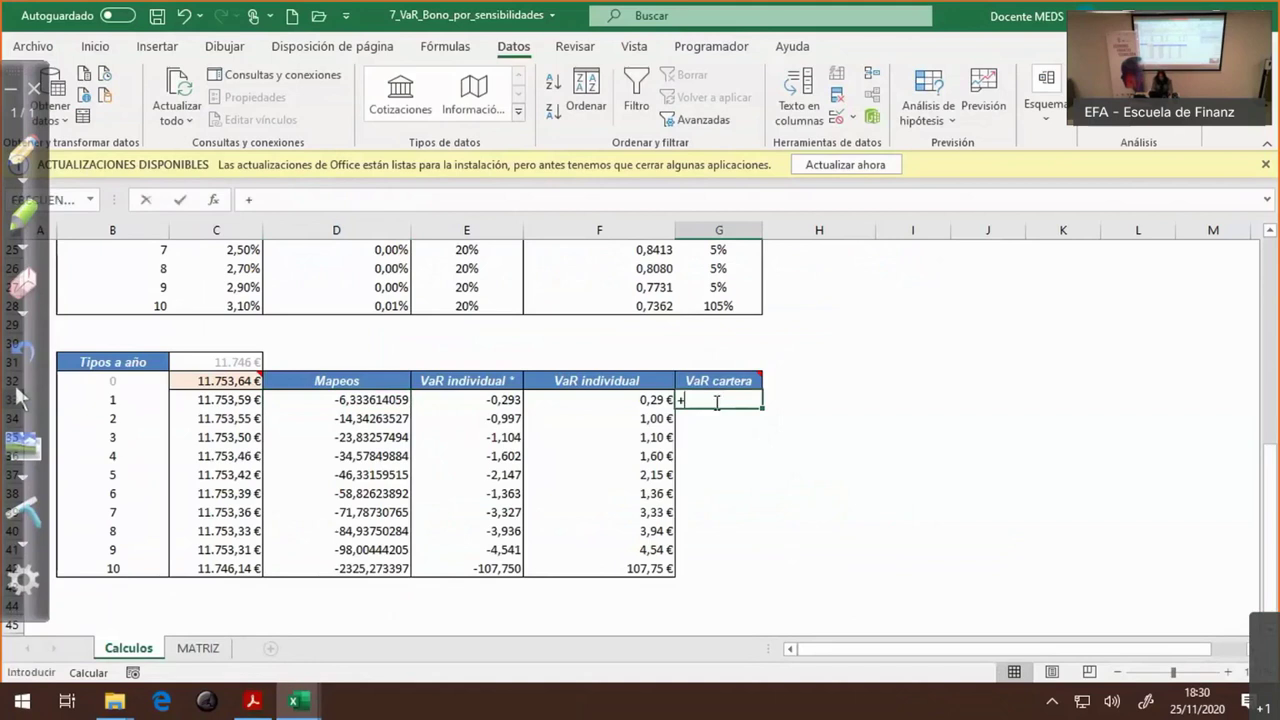
{"action": "type", "text": "mm"}
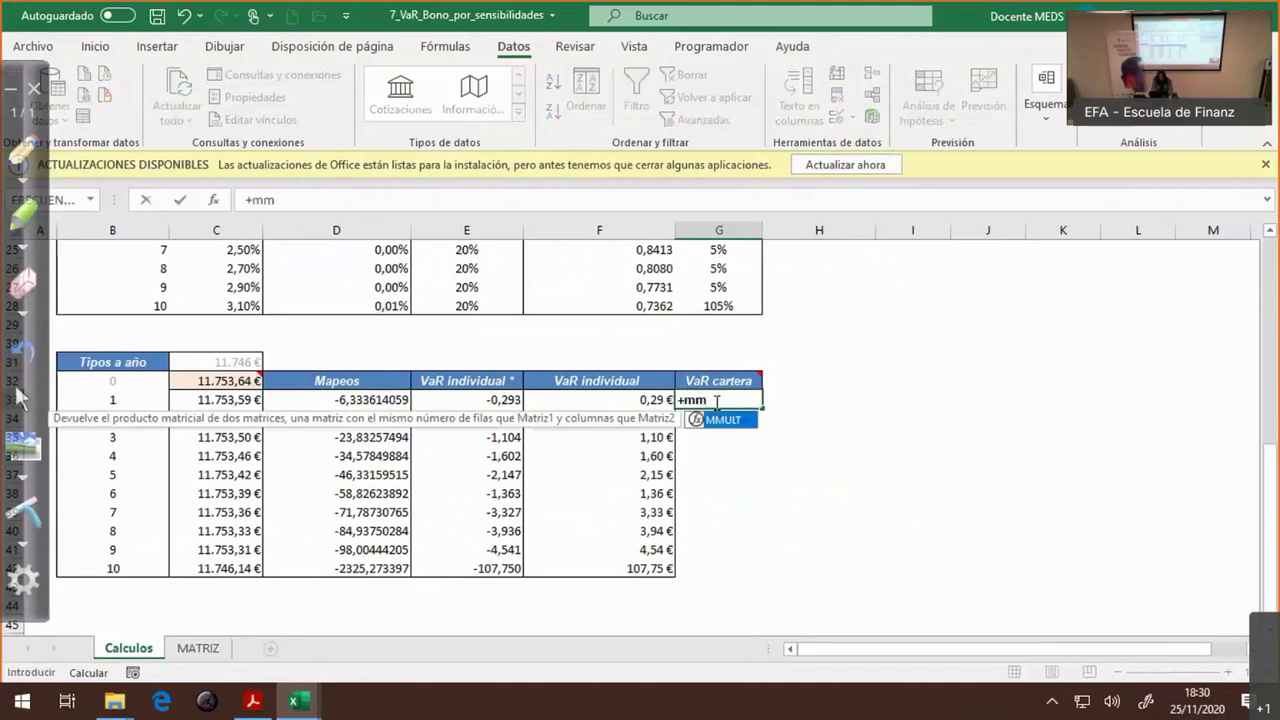
{"action": "key", "text": "Tab"}
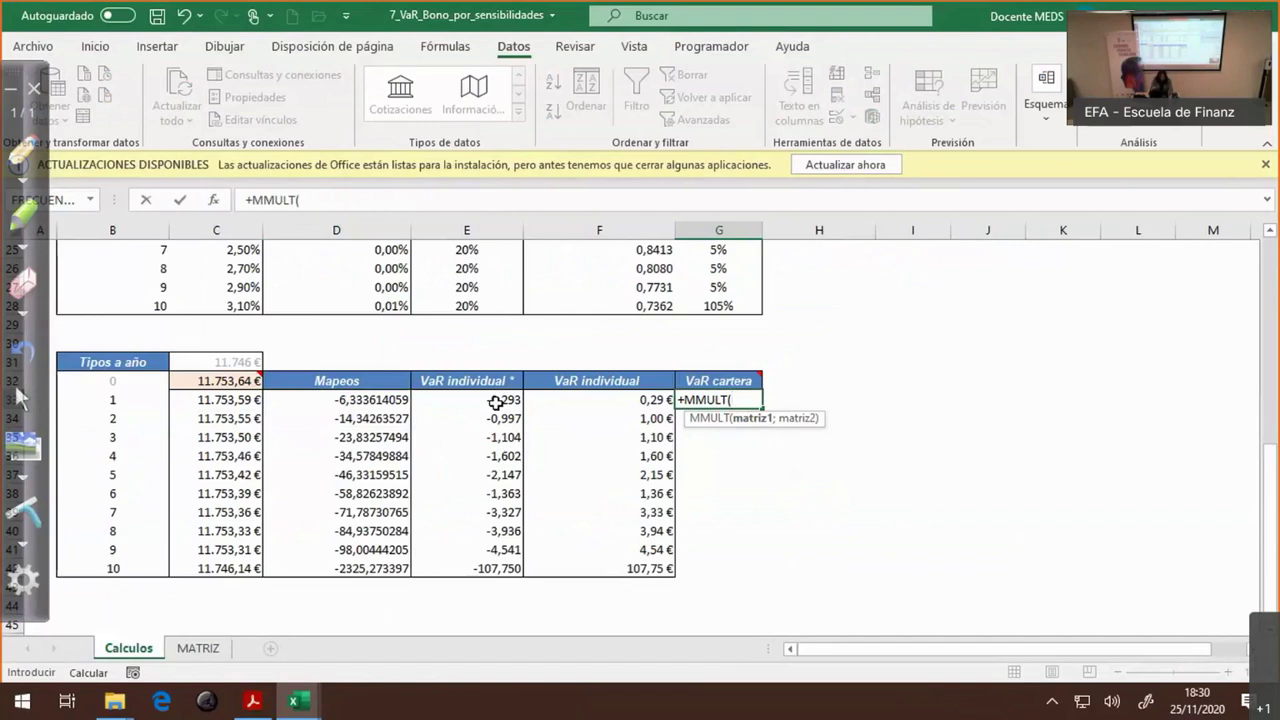
{"action": "type", "text": "tra"}
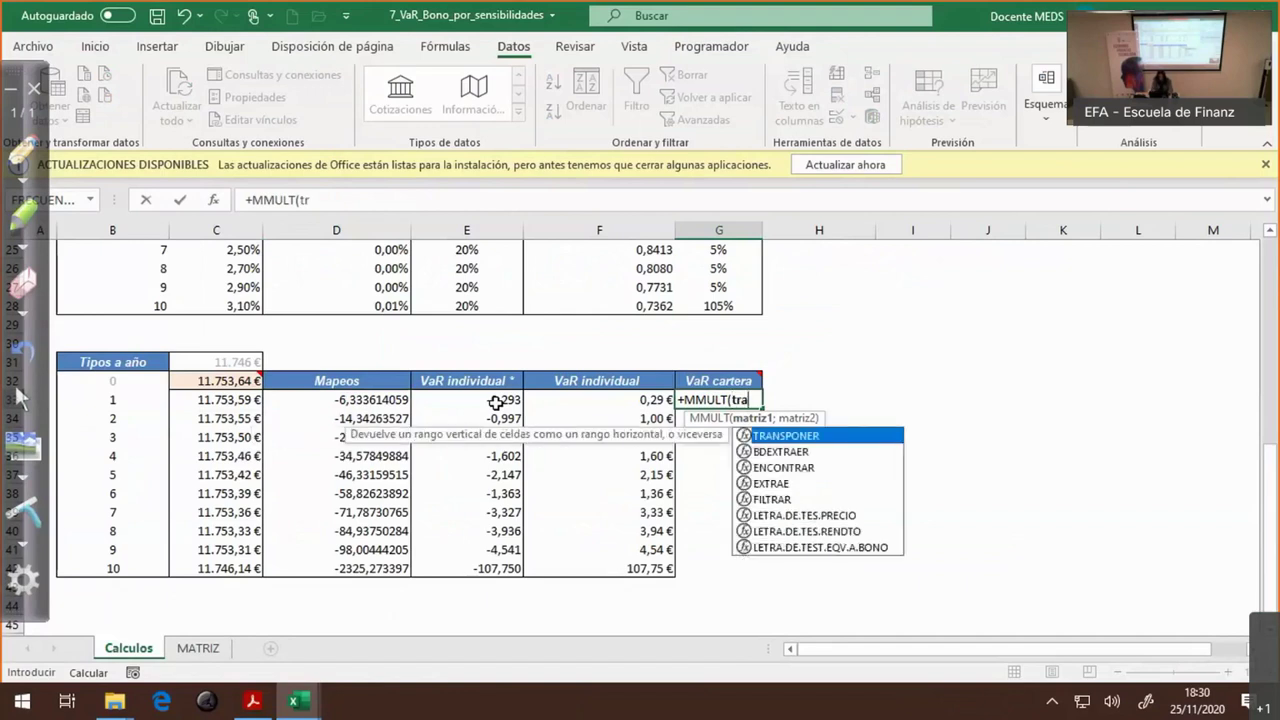
{"action": "type", "text": "n"}
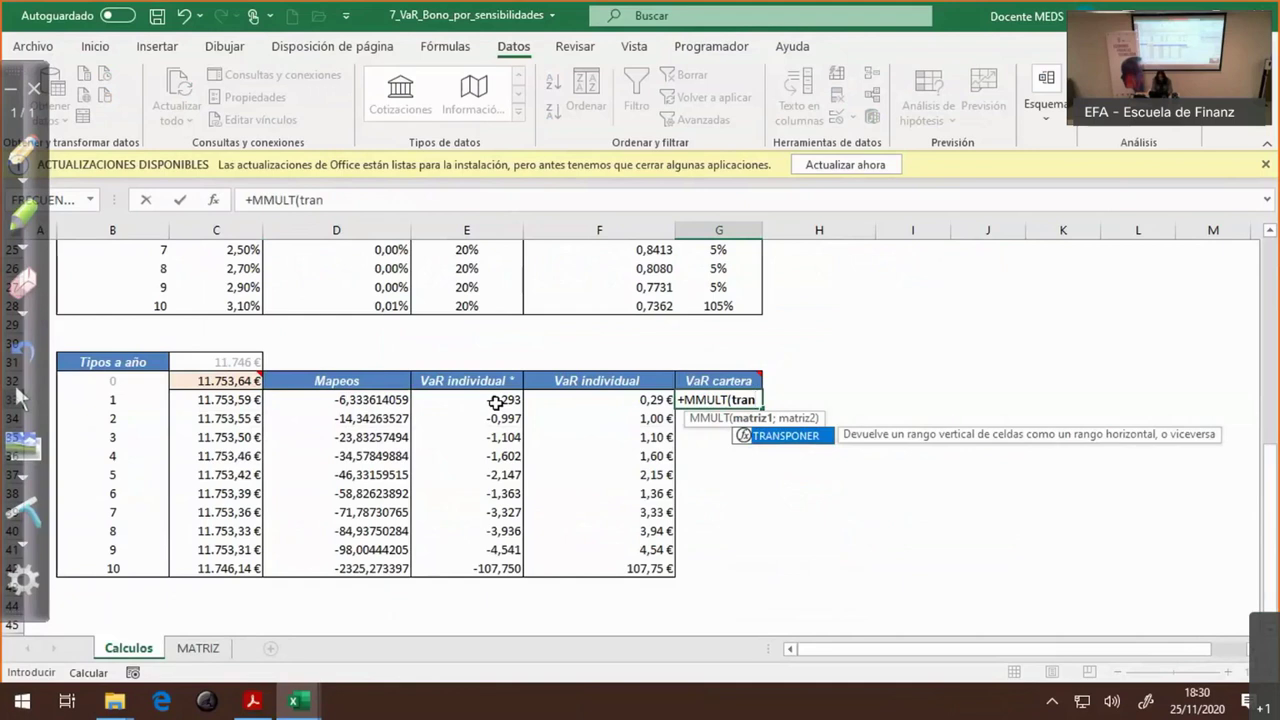
{"action": "key", "text": "Tab"}
{"action": "left_click_drag", "start_coordinate": [496, 401], "coordinate": [507, 568]}
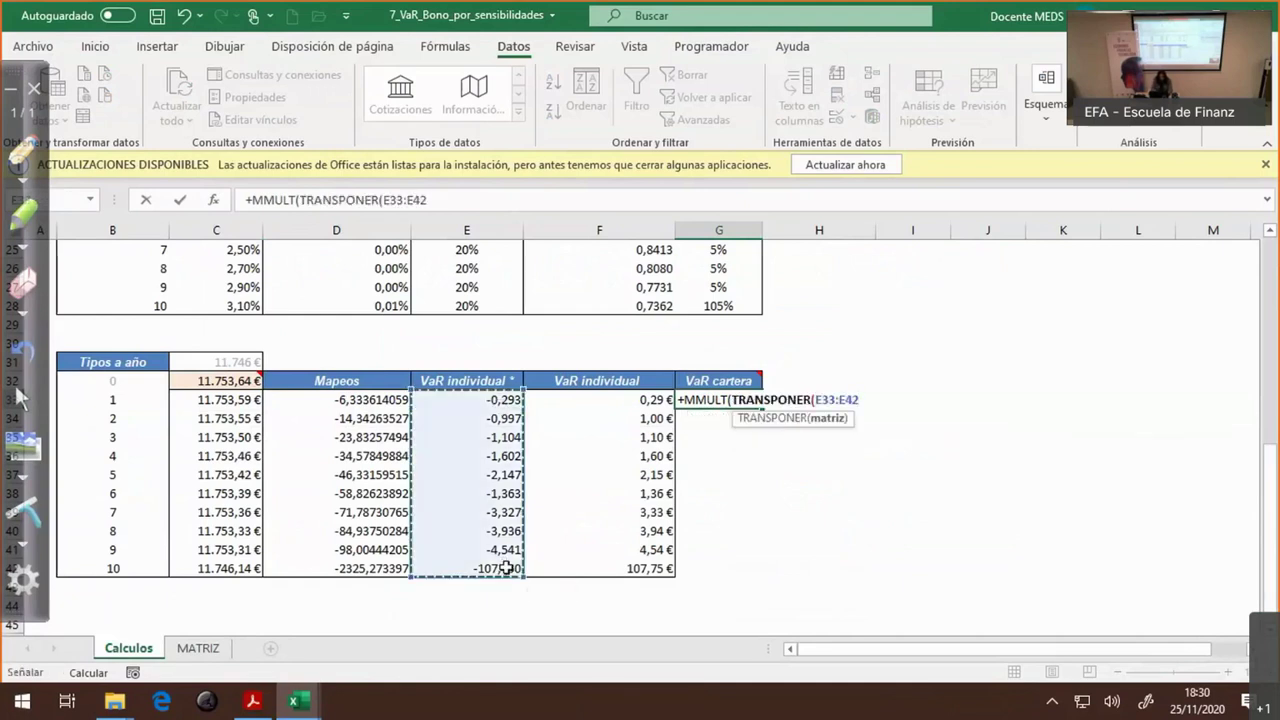
{"action": "type", "text": ");"}
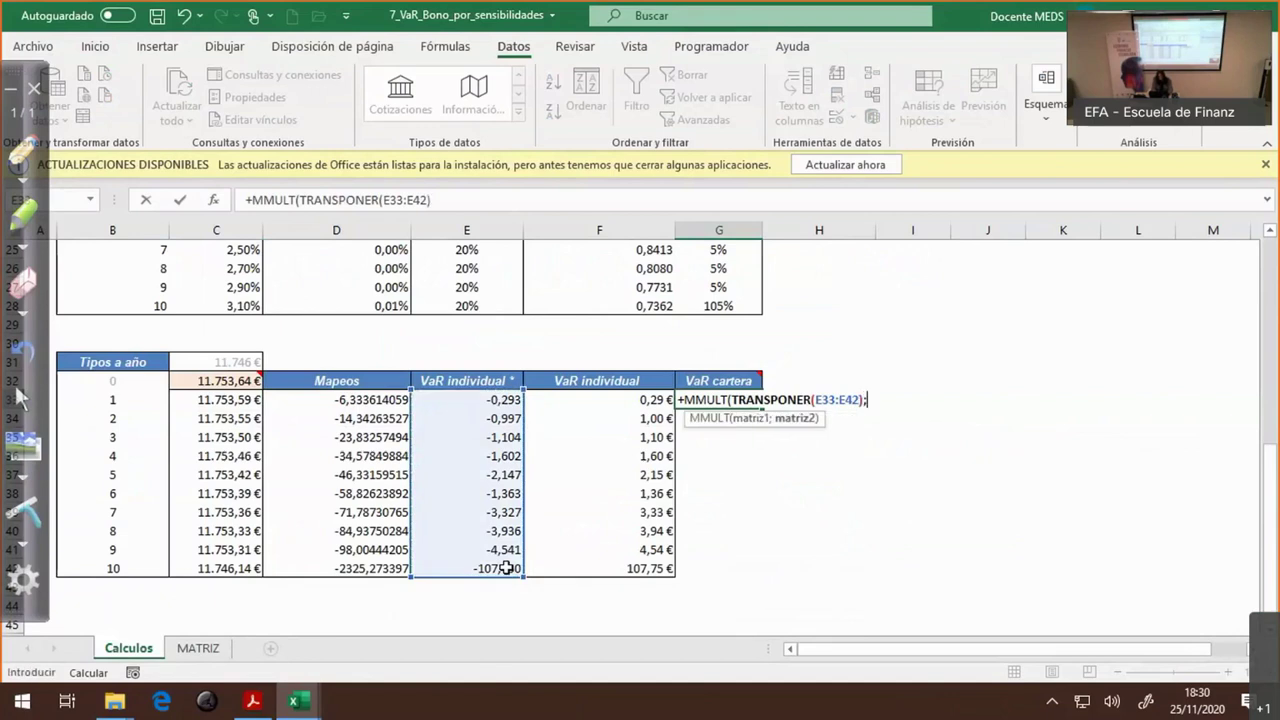
- Nest a second MMULT as the outer function's second matrix, with the MATRIZ sheet's correlation matrix, Matriz_corr, as its first argument
{"action": "type", "text": "mm"}
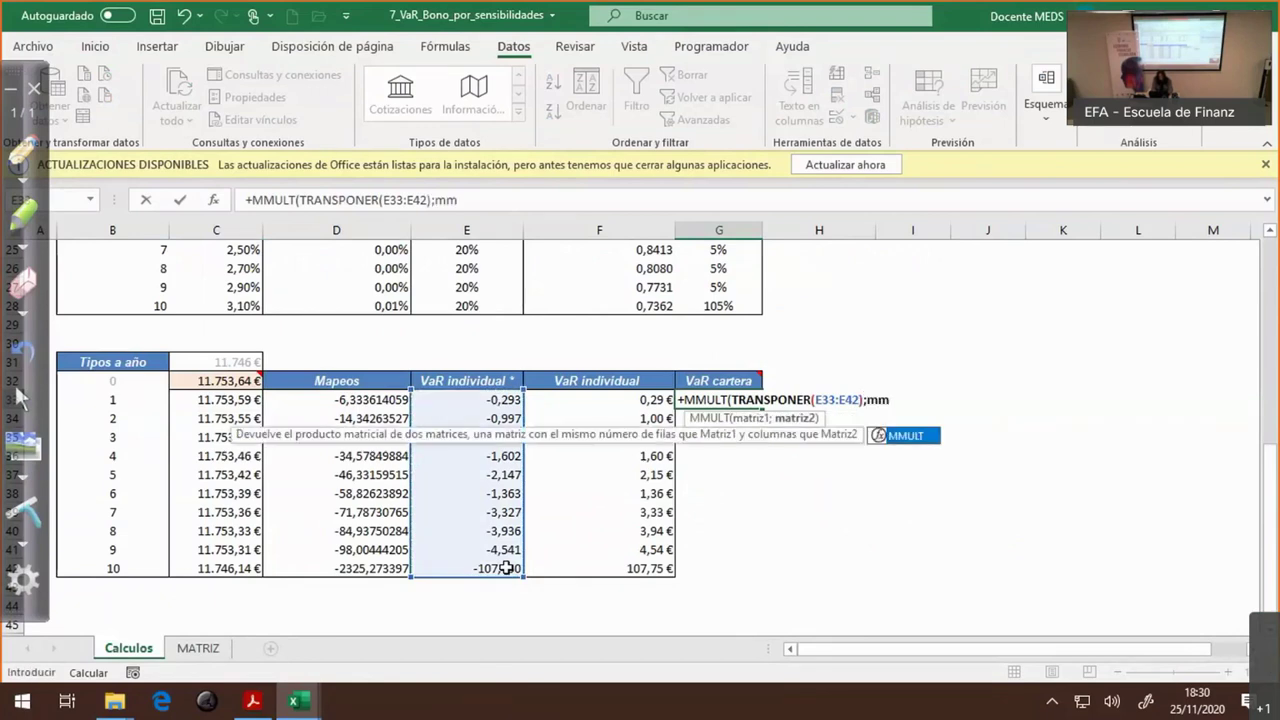
{"action": "key", "text": "Tab"}
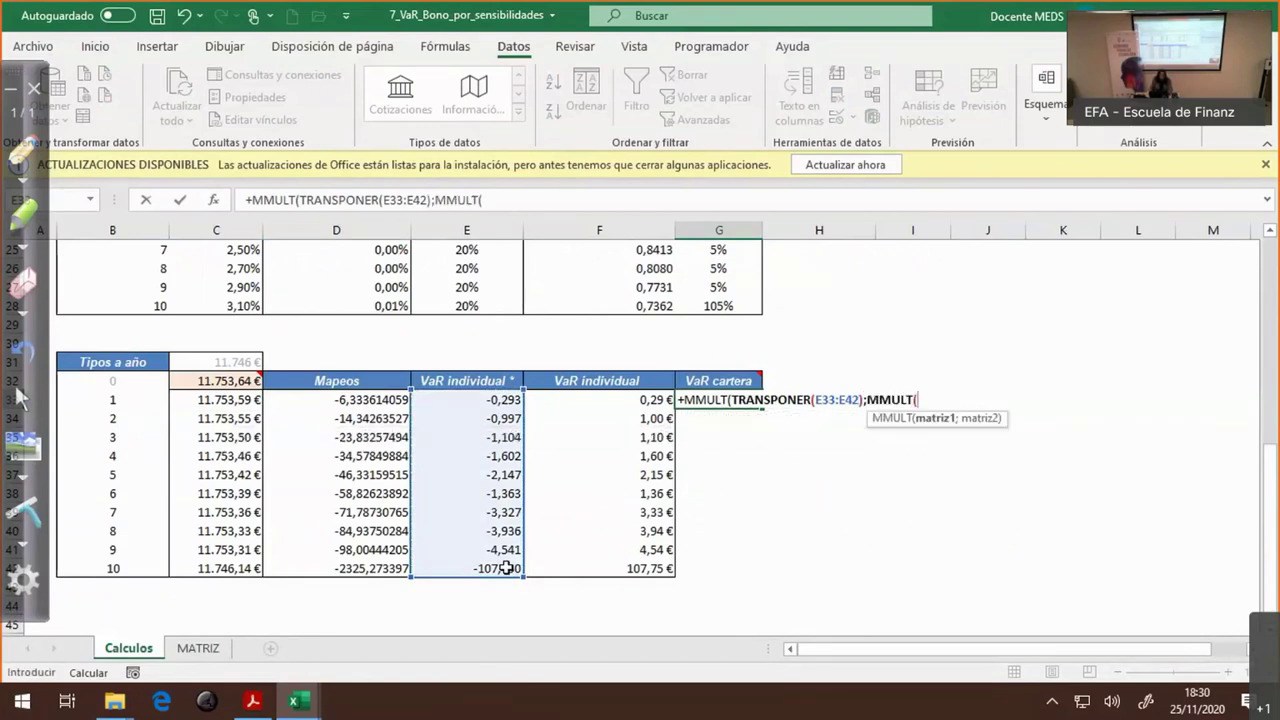
{"action": "left_click", "coordinate": [213, 648]}
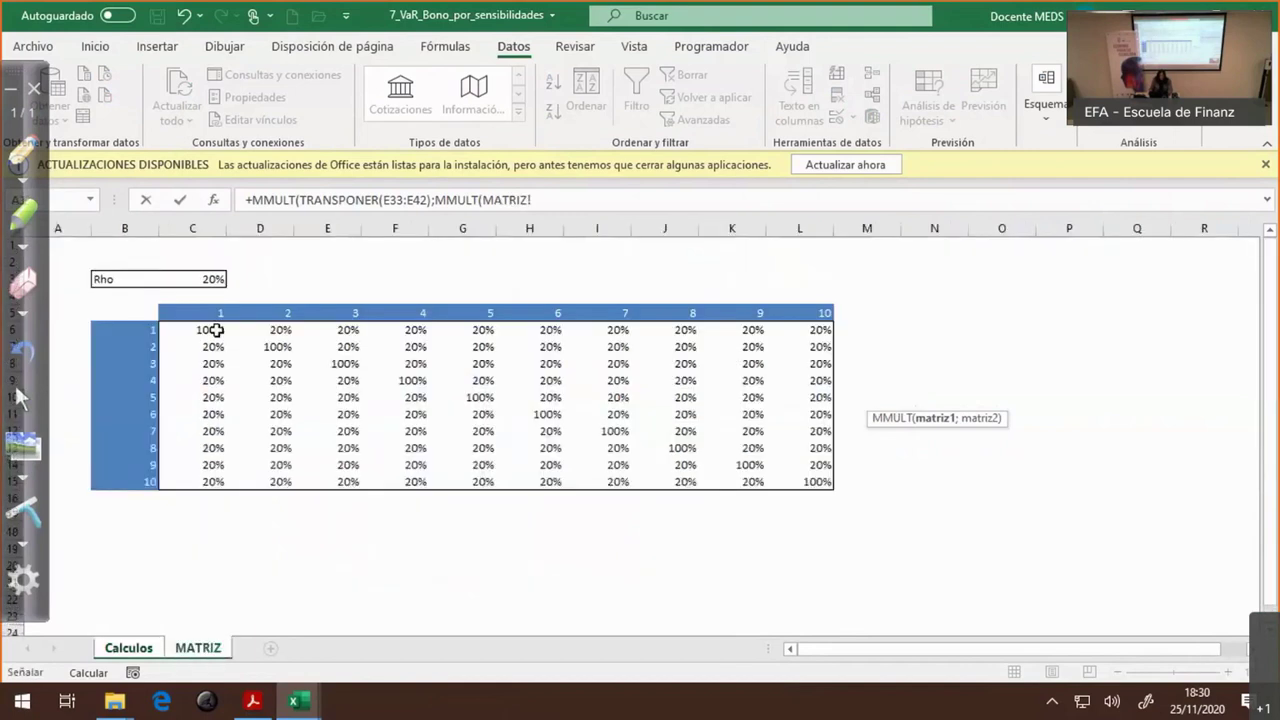
{"action": "left_click_drag", "start_coordinate": [208, 331], "coordinate": [795, 485]}
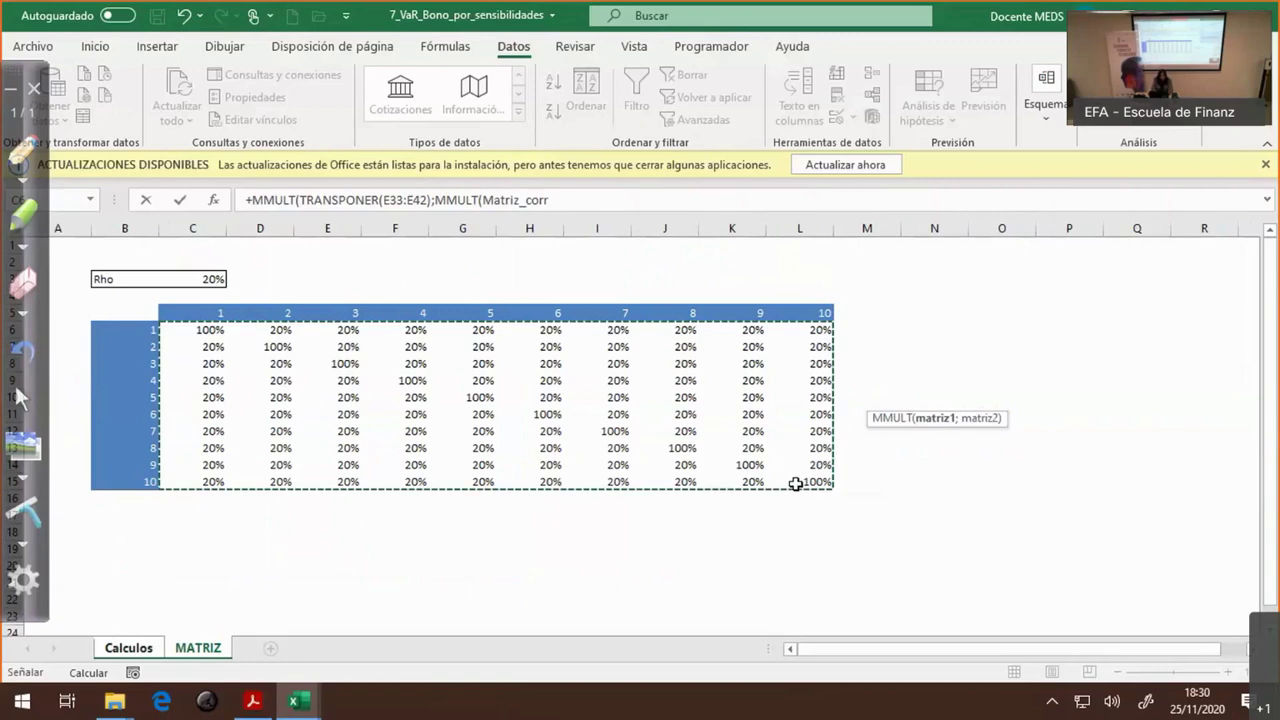
- Complete the nested MMULT with Calculos!E33:E42 as its second matrix and enter the VaR cartera formula in G33
{"action": "type", "text": ";Calcolos!"}
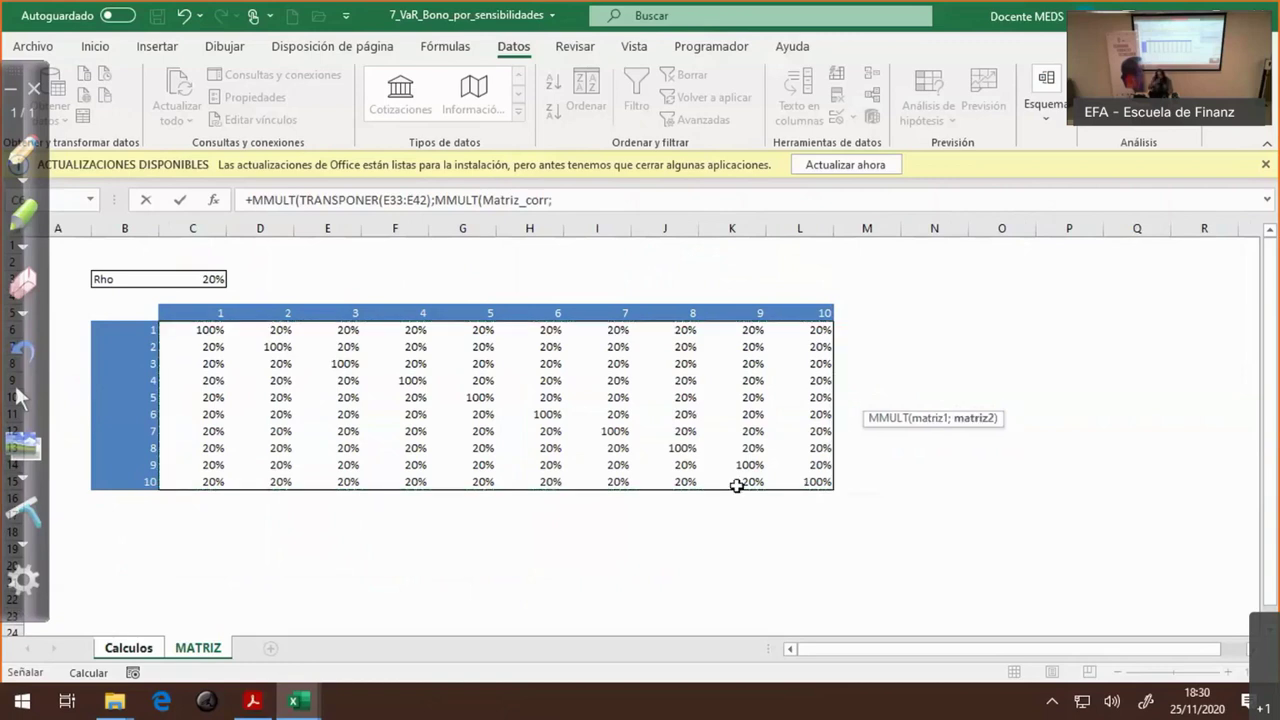
{"action": "left_click", "coordinate": [122, 649]}
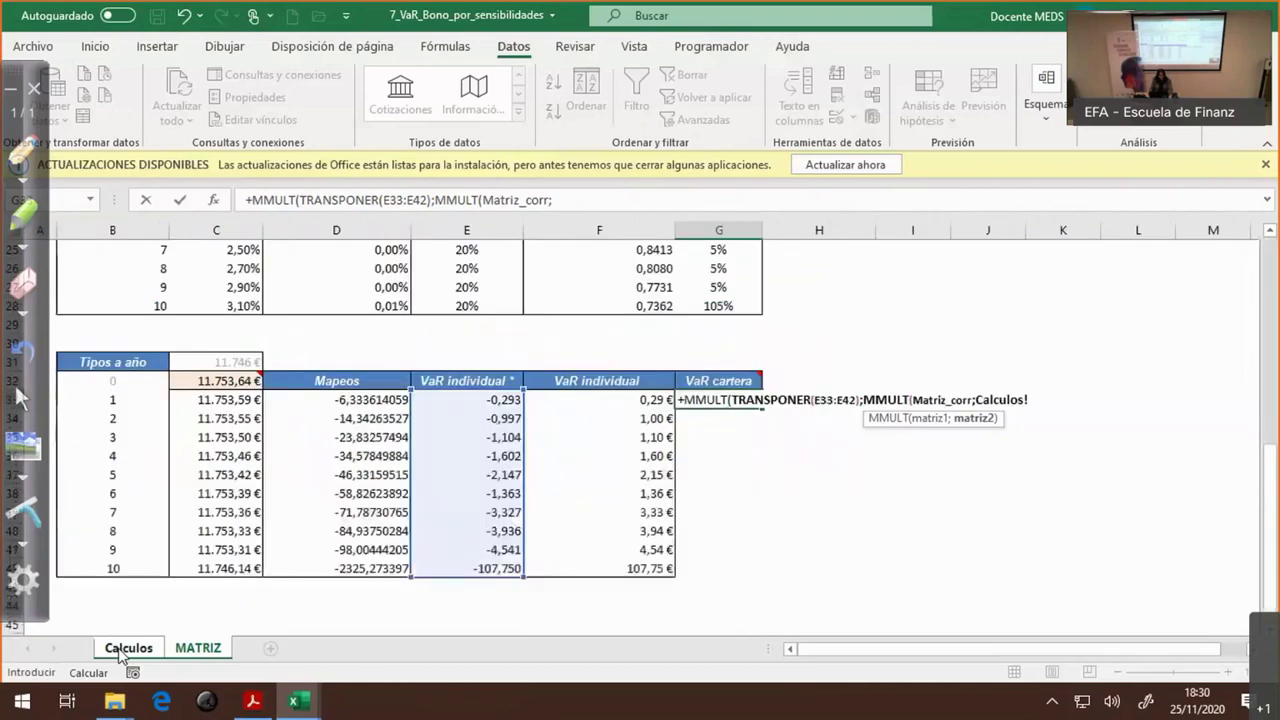
{"action": "left_click", "coordinate": [490, 397]}
{"action": "left_click_drag", "start_coordinate": [490, 397], "coordinate": [493, 567]}
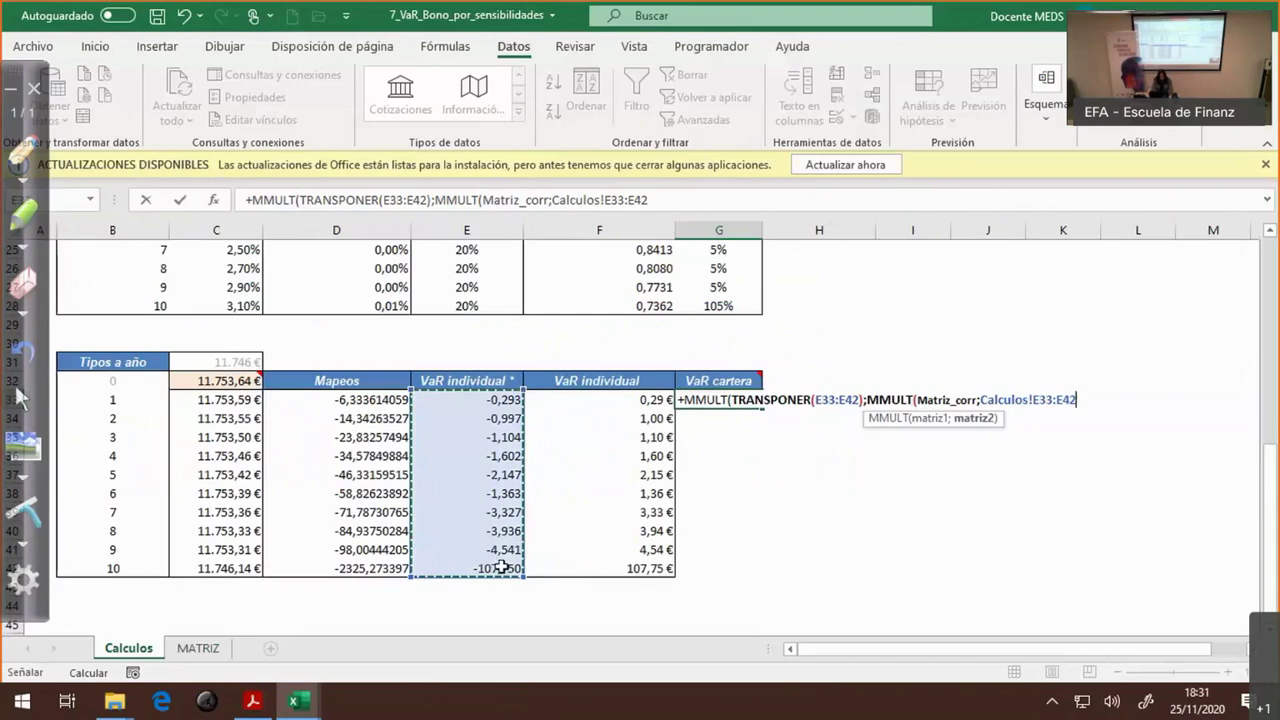
{"action": "type", "text": ")"}
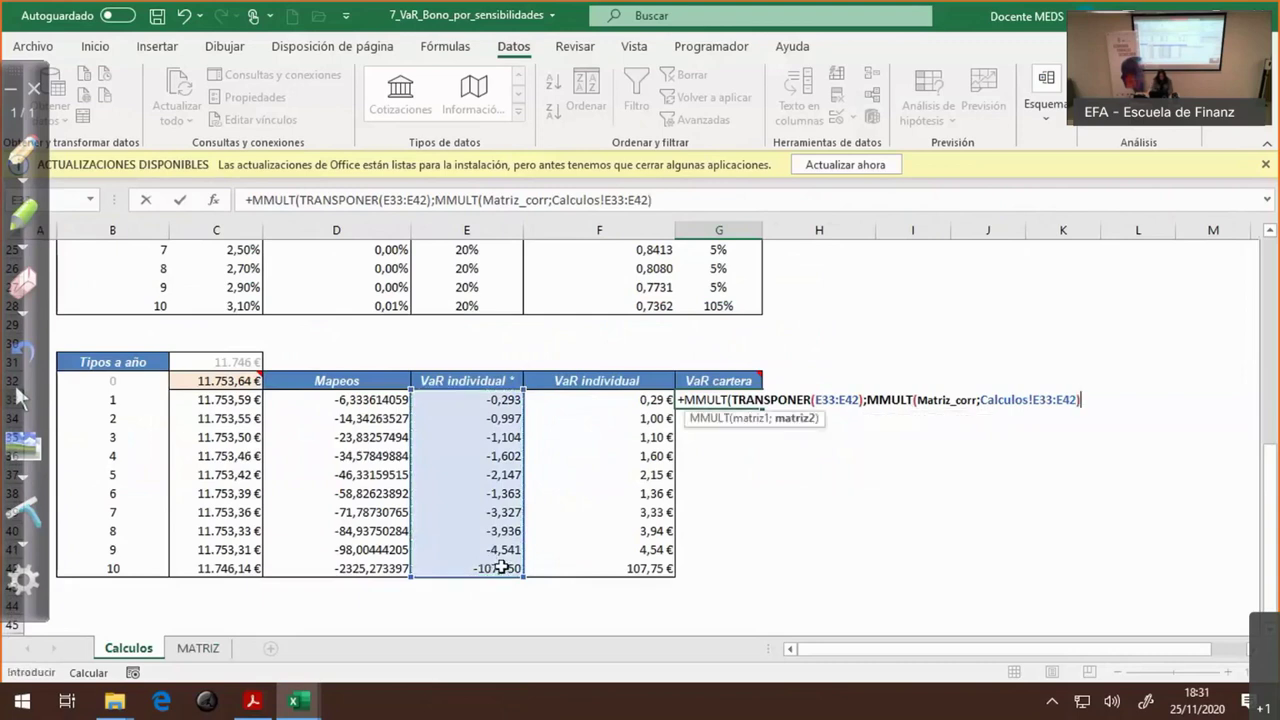
{"action": "type", "text": ")"}
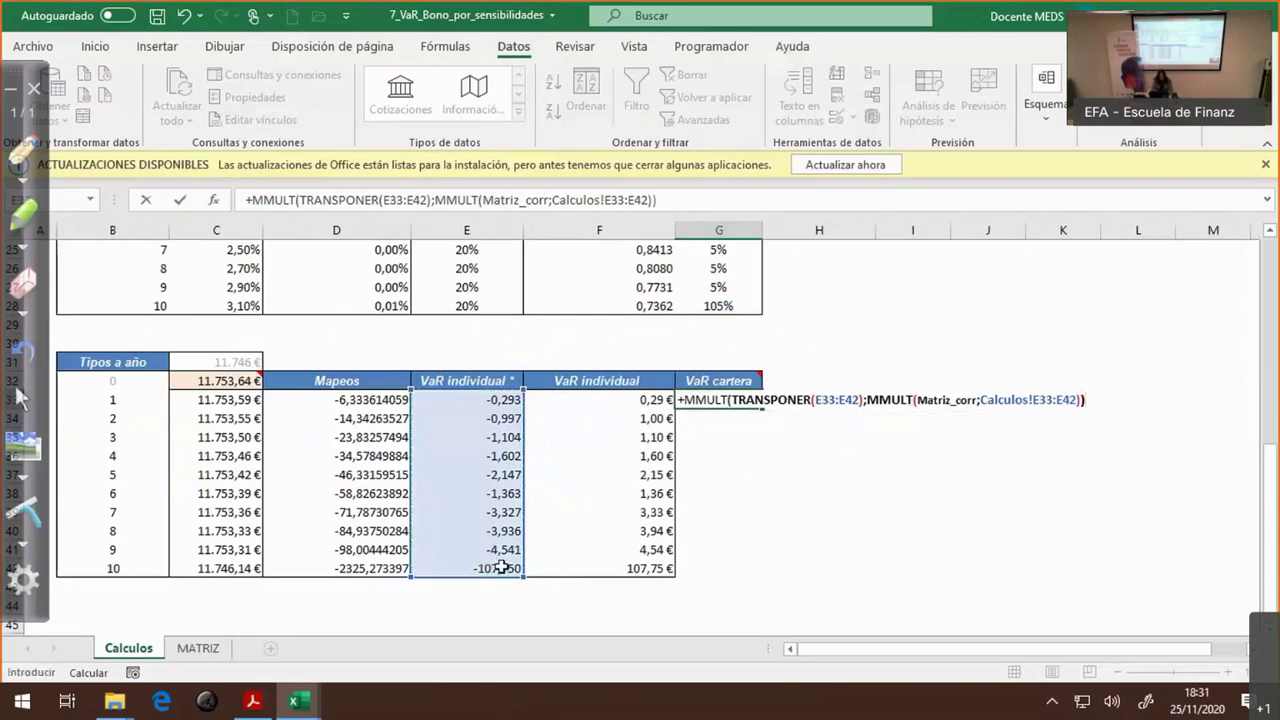
{"action": "key", "text": "Return"}
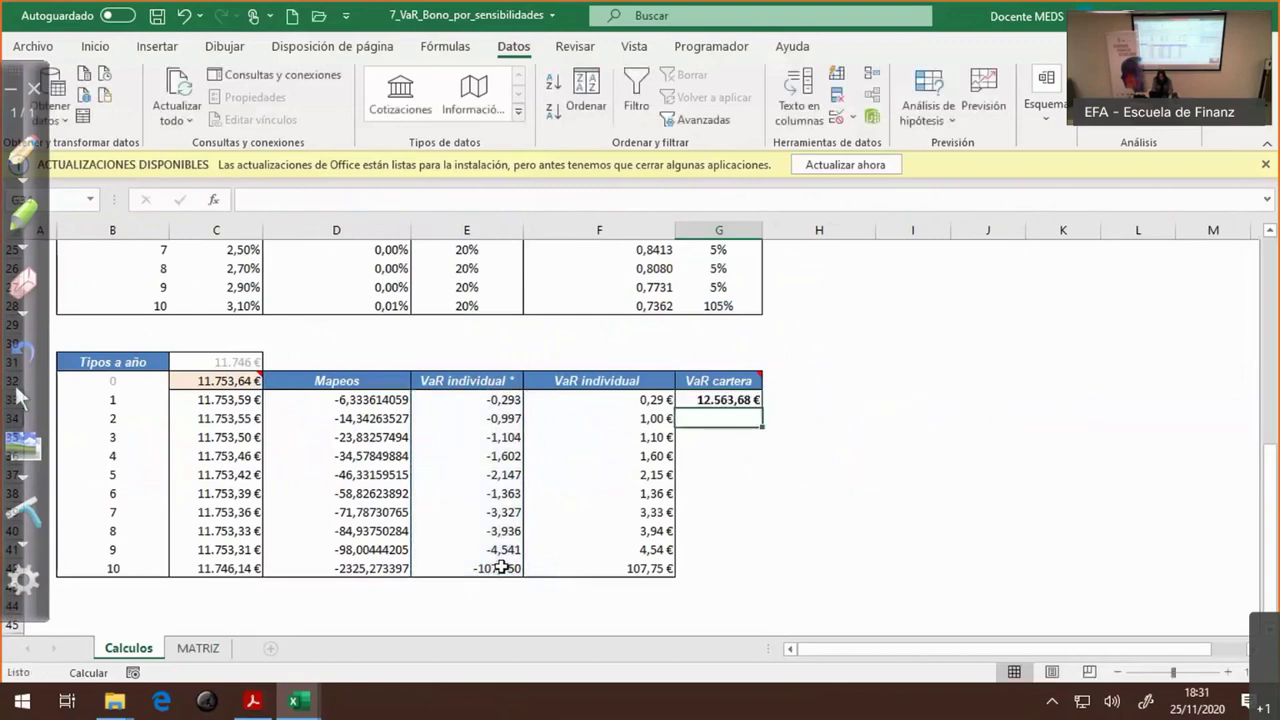
- Wrap the whole MMULT formula in G33 in a square root with RAIZ
{"action": "key", "text": "Up"}
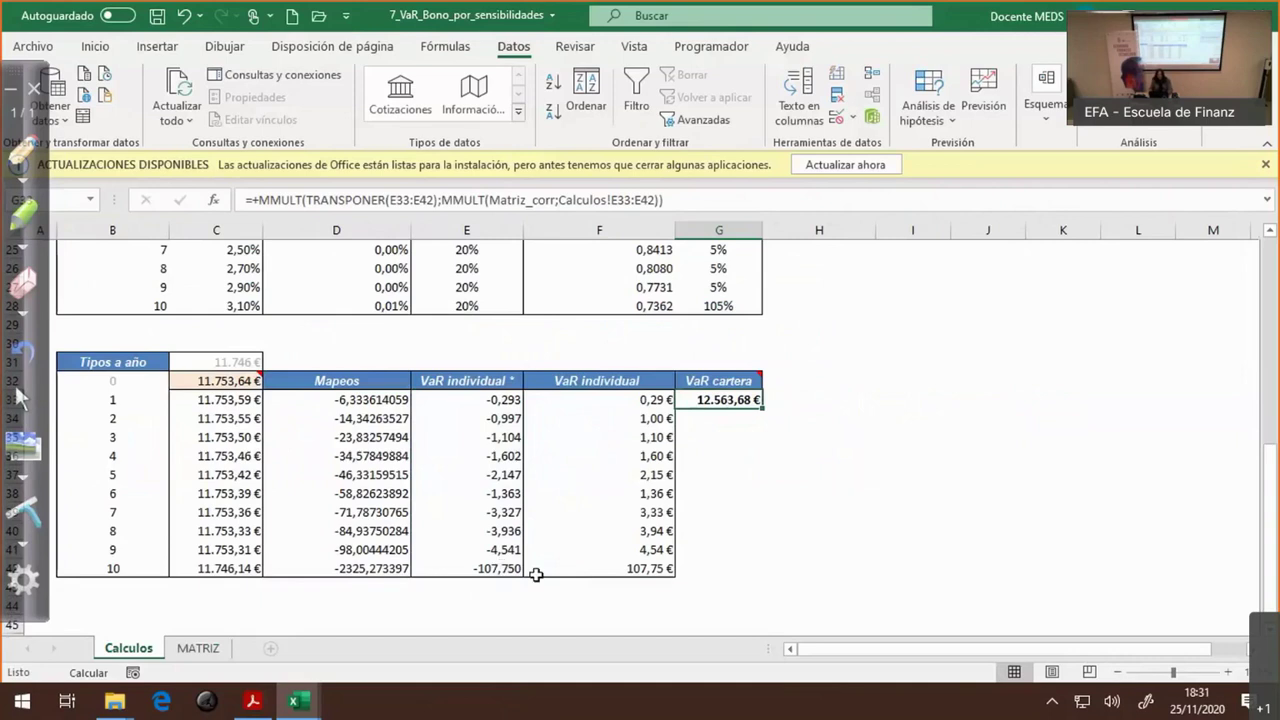
{"action": "scroll", "coordinate": [524, 583], "scroll_direction": "down", "scroll_amount": 1}
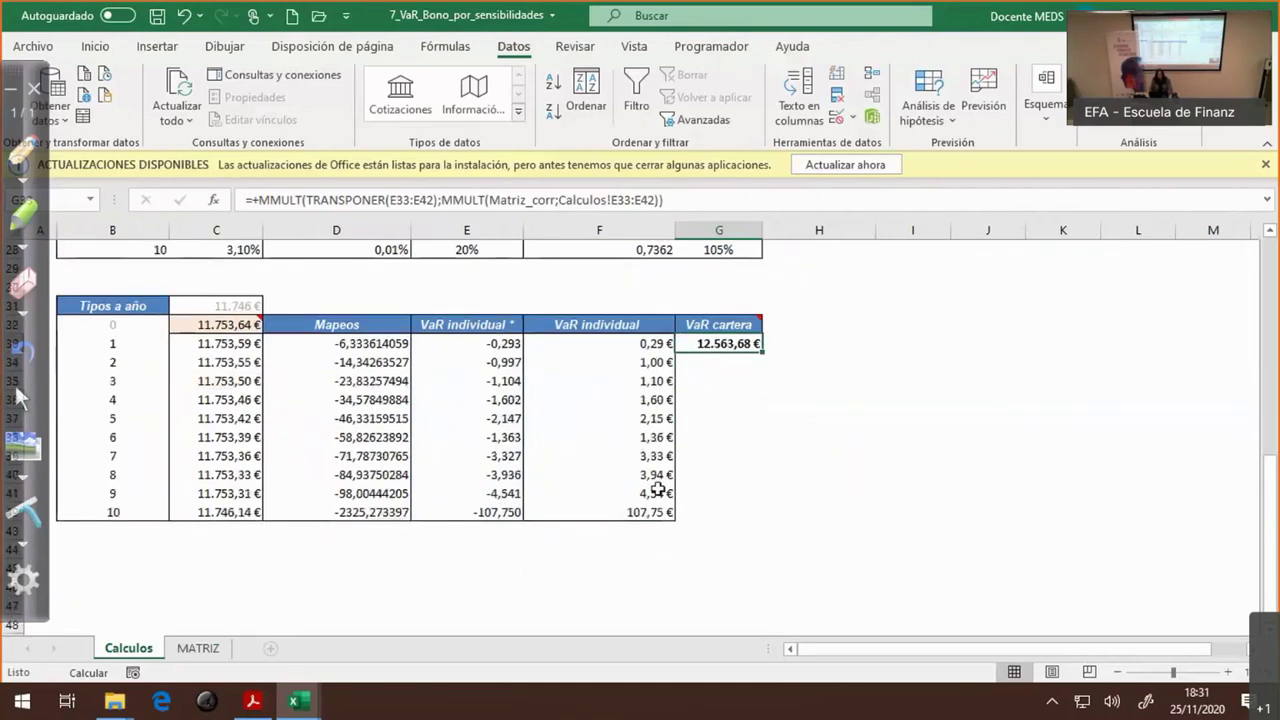
{"action": "left_click", "coordinate": [251, 200]}
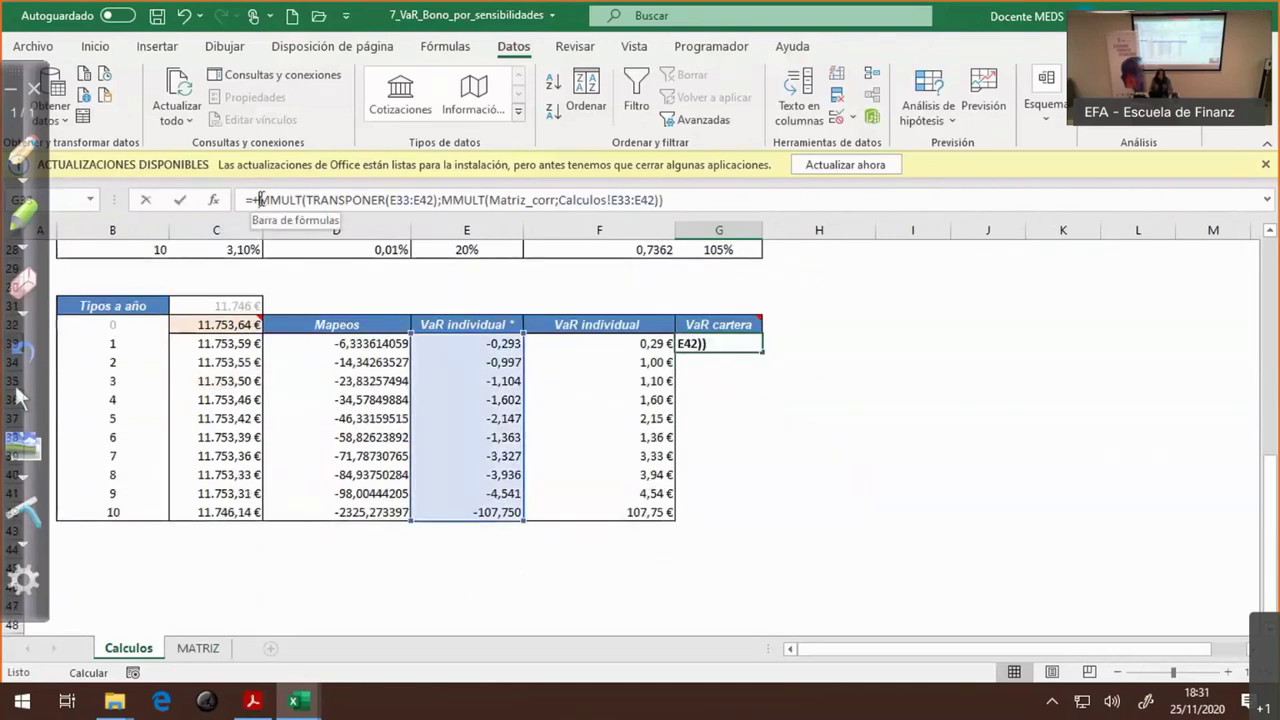
{"action": "type", "text": "+"}
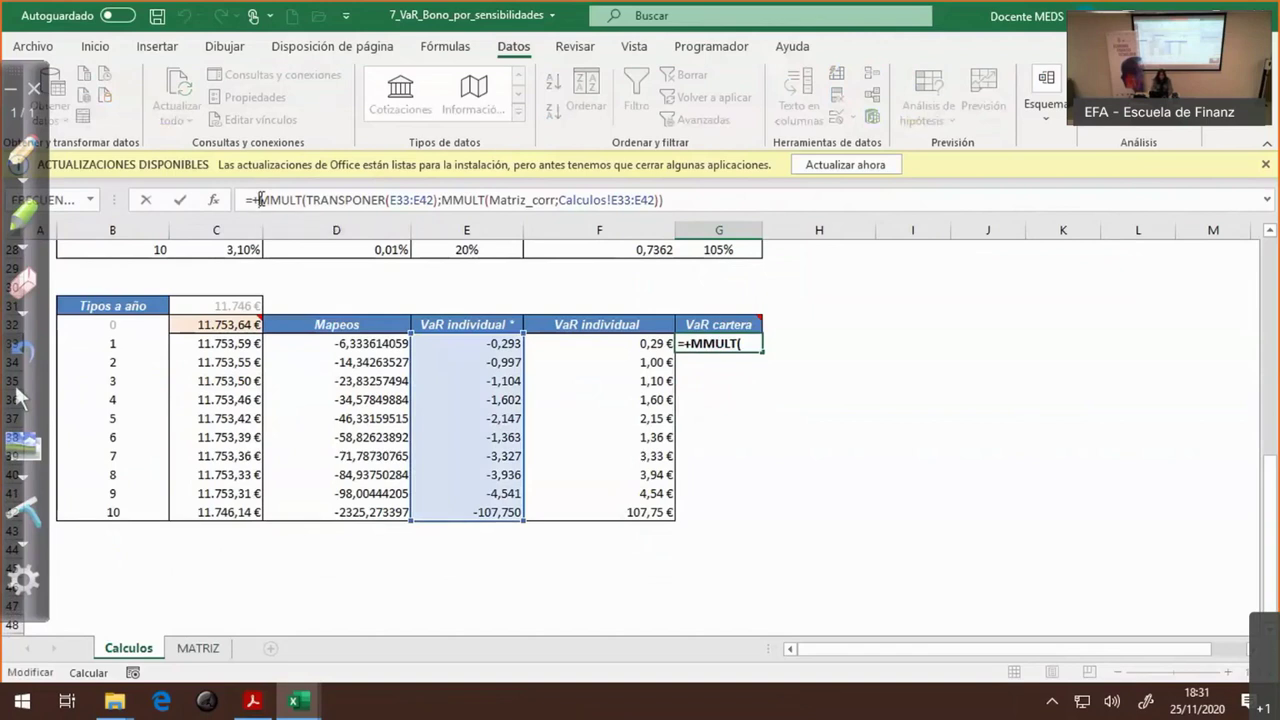
{"action": "type", "text": "raiz("}
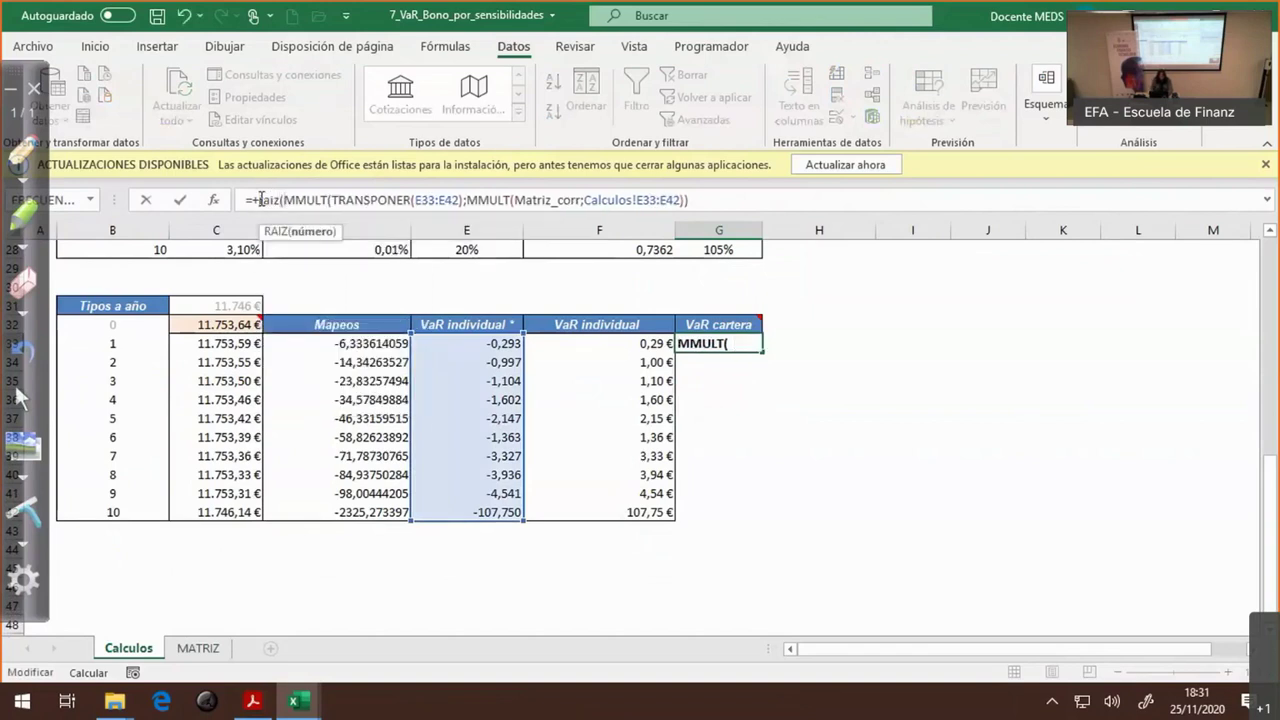
{"action": "left_click", "coordinate": [700, 202]}
{"action": "type", "text": ")"}
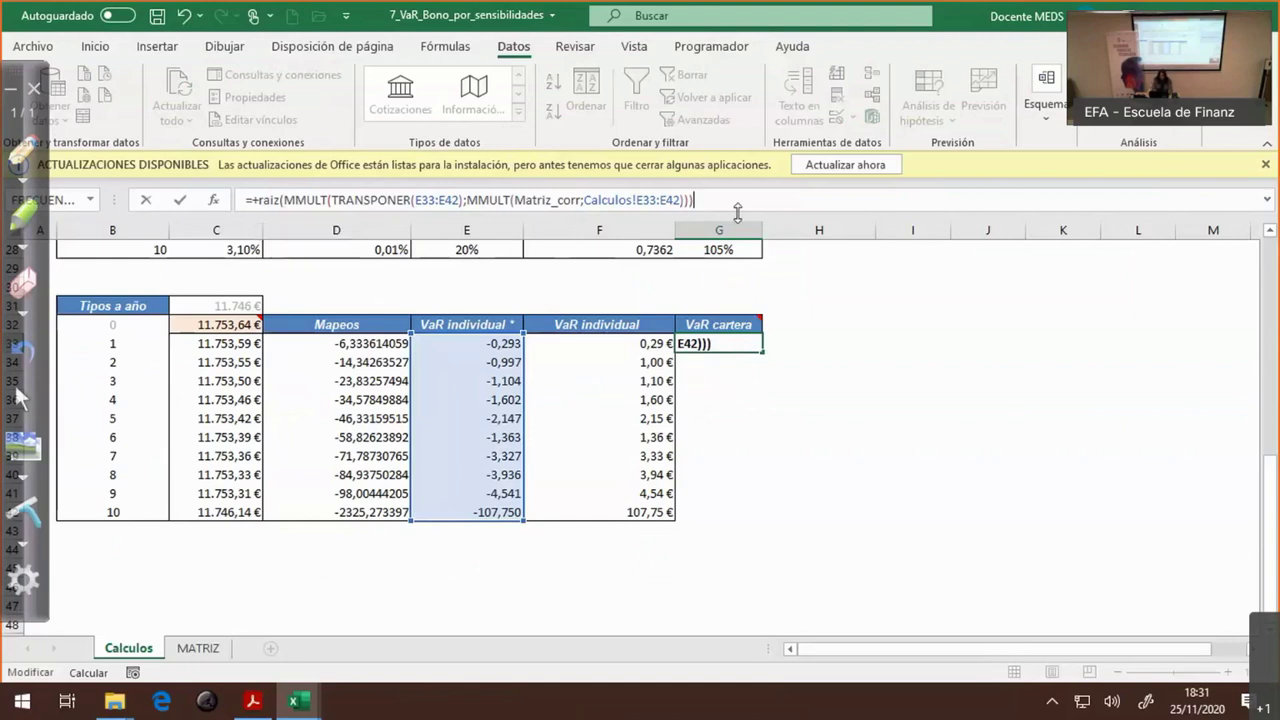
{"action": "key", "text": "Return"}
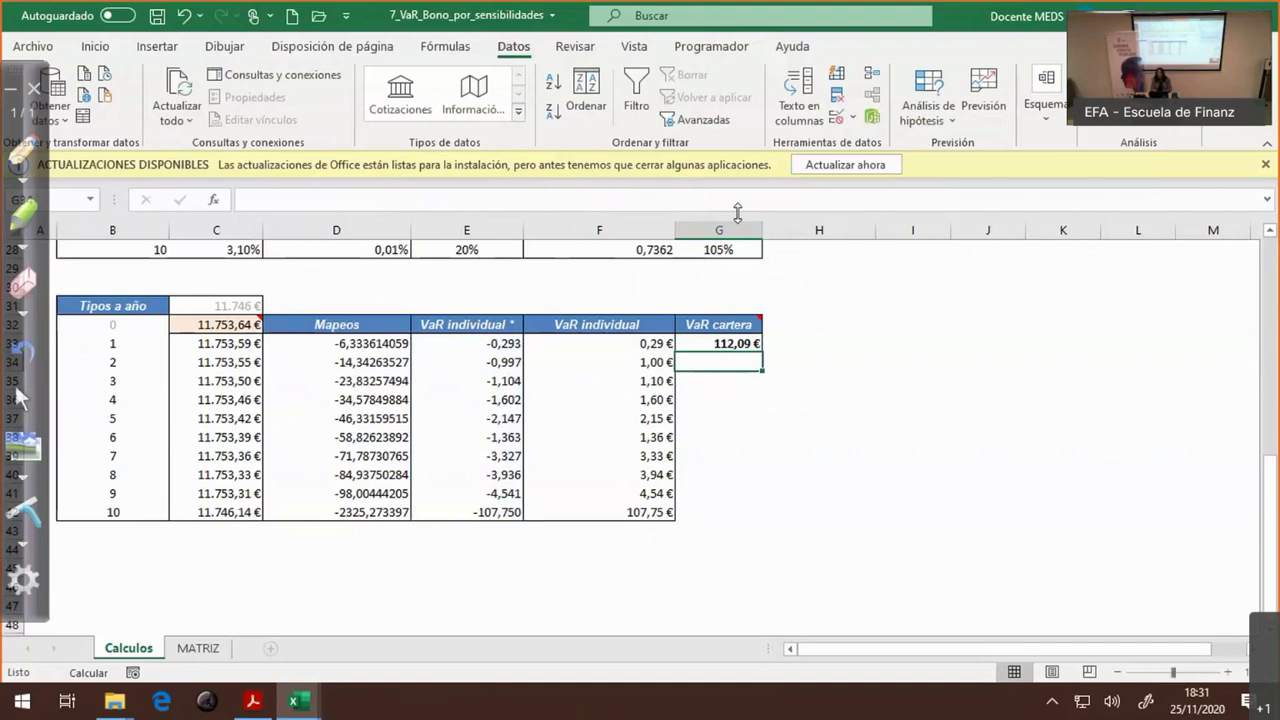
{"action": "key", "text": "Up"}
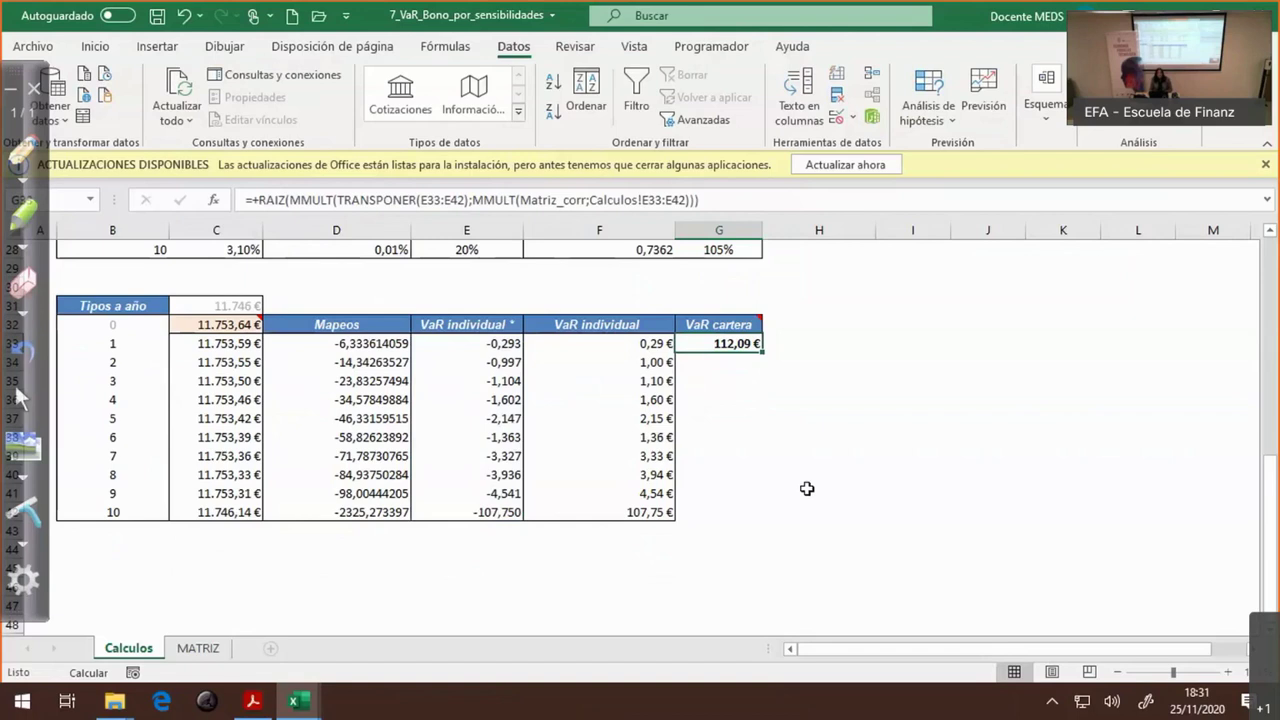
- Compare the sum of the individual VaRs in F33:F42 with VaR cartera, and inspect the Rho value on the MATRIZ sheet
{"action": "scroll", "coordinate": [807, 488], "scroll_direction": "up", "scroll_amount": 1}
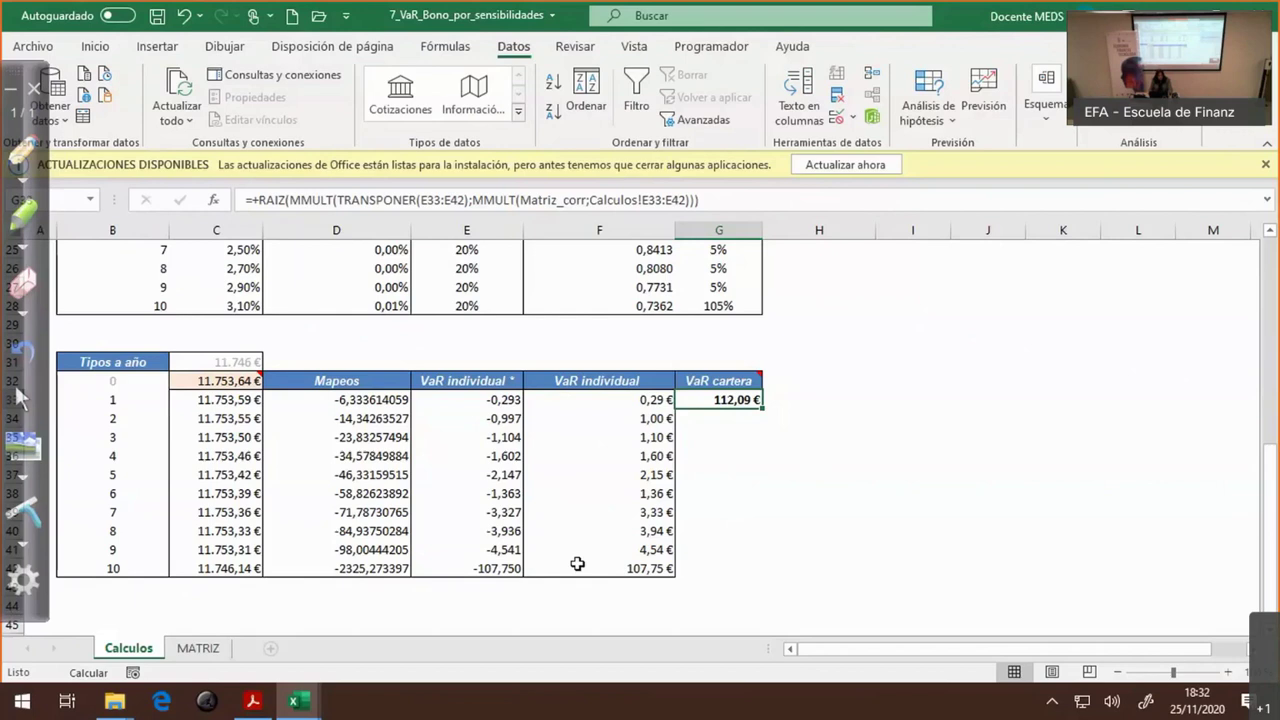
{"action": "left_click_drag", "start_coordinate": [586, 566], "coordinate": [613, 401]}
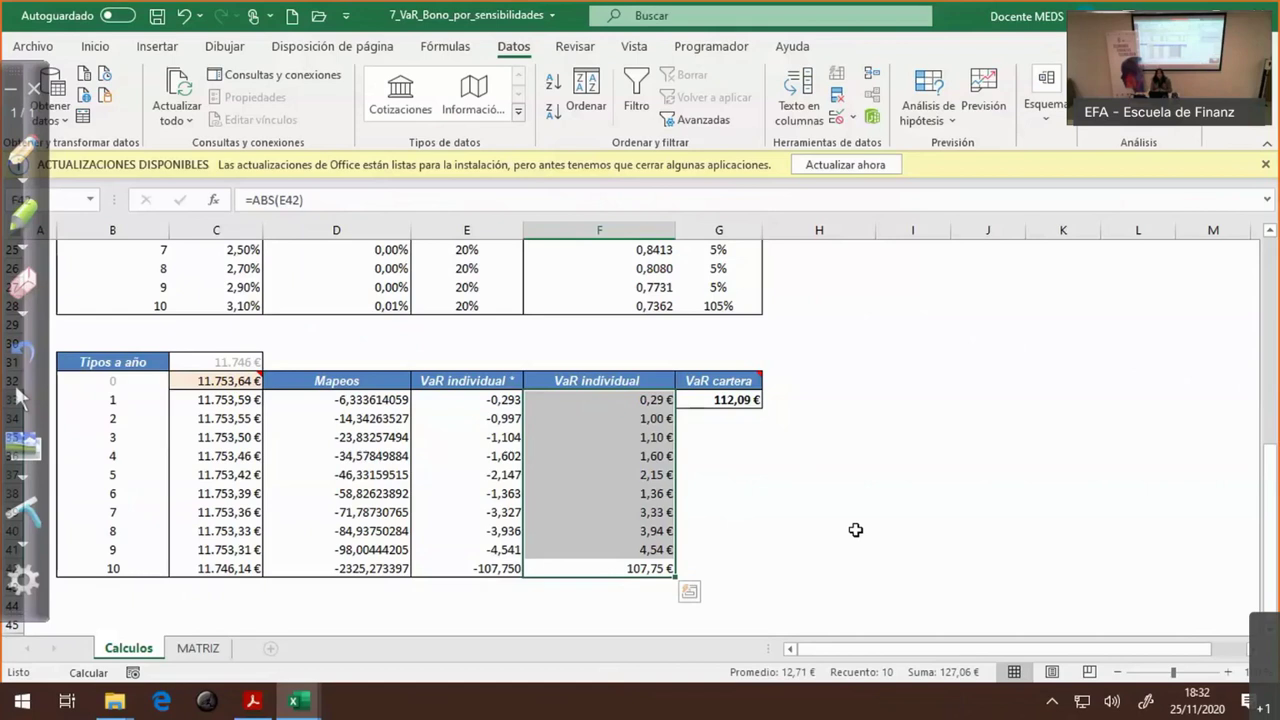
{"action": "left_click", "coordinate": [198, 650]}
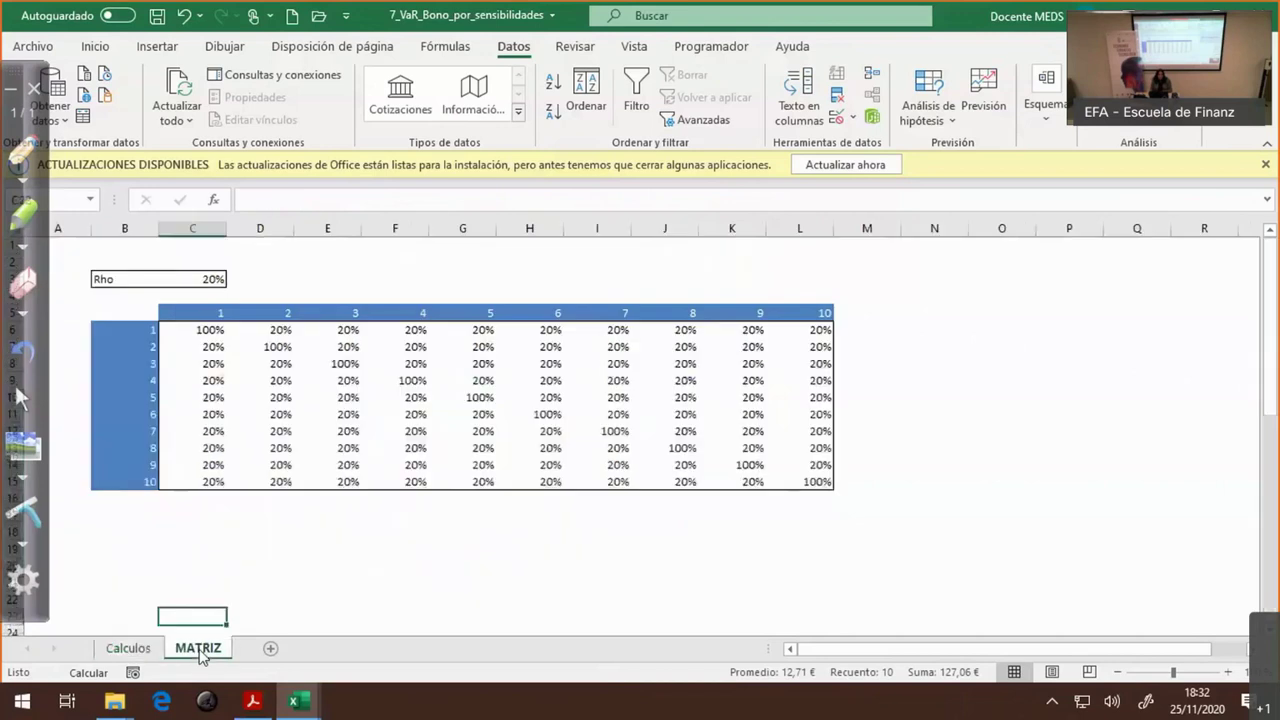
{"action": "left_click", "coordinate": [208, 278]}
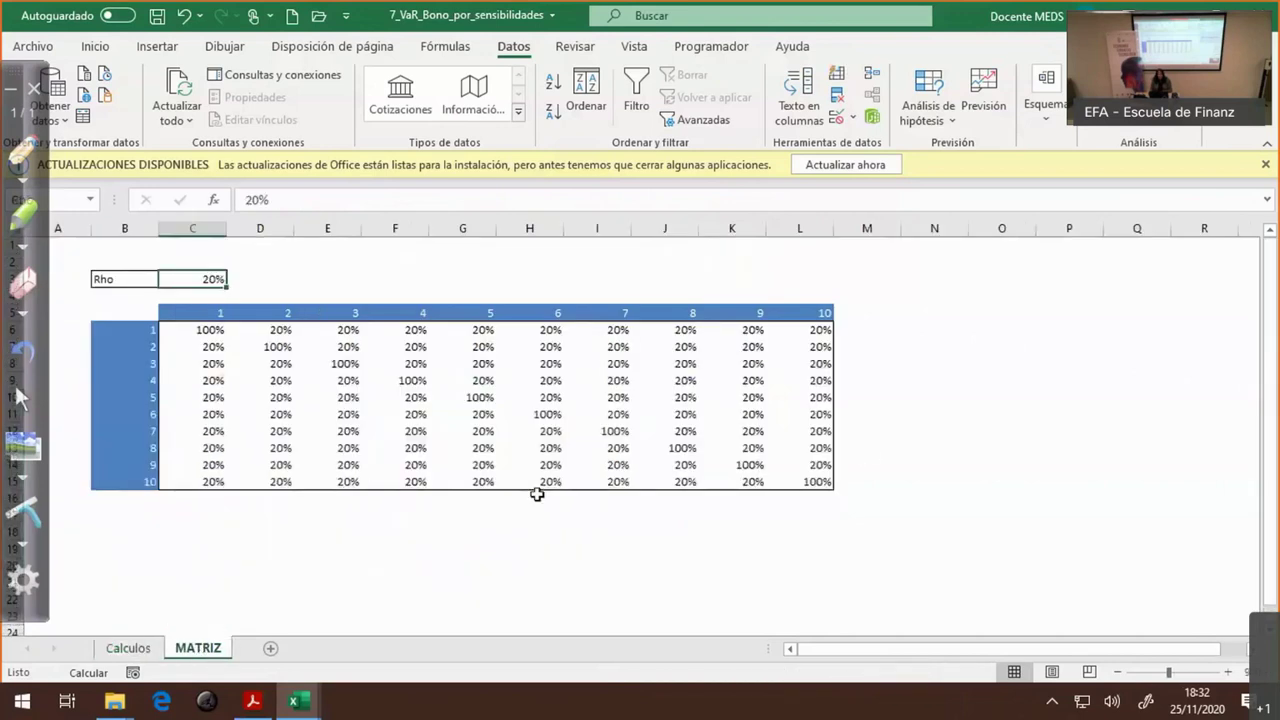
{"action": "left_click", "coordinate": [131, 649]}
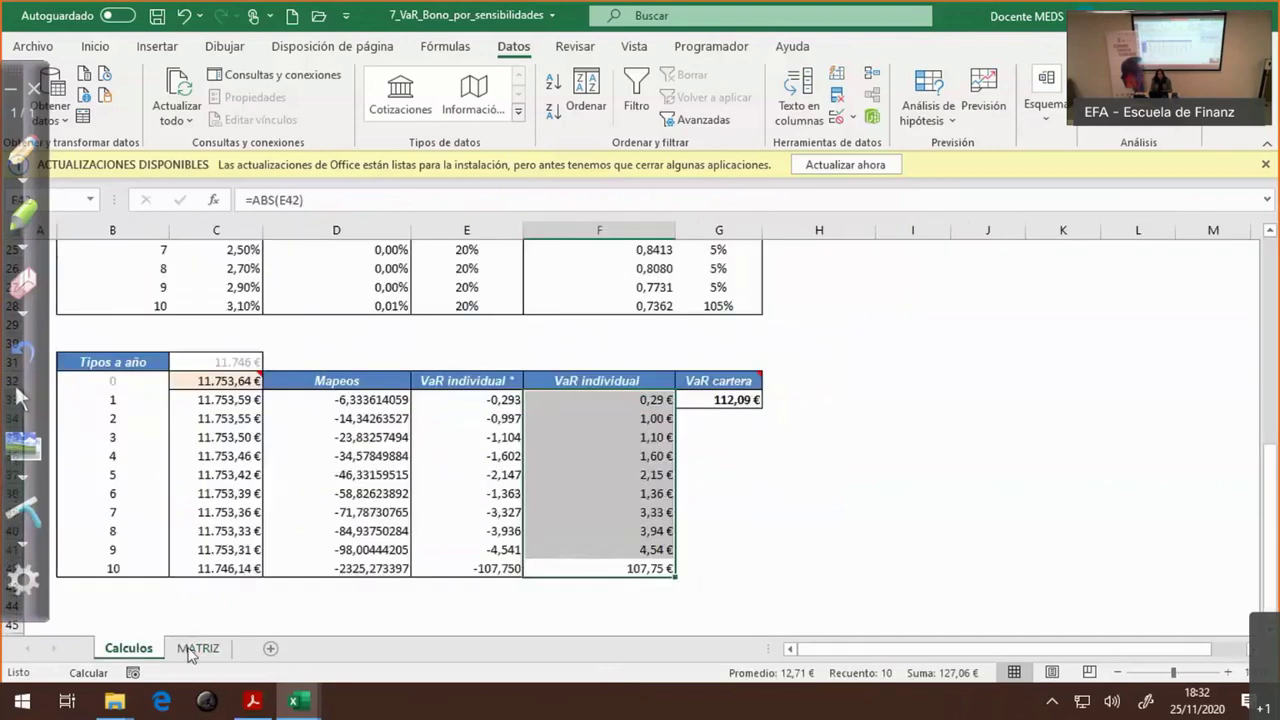
- Set Rho on the MATRIZ sheet to 40% and recalculate the correlation matrix
{"action": "left_click", "coordinate": [196, 649]}
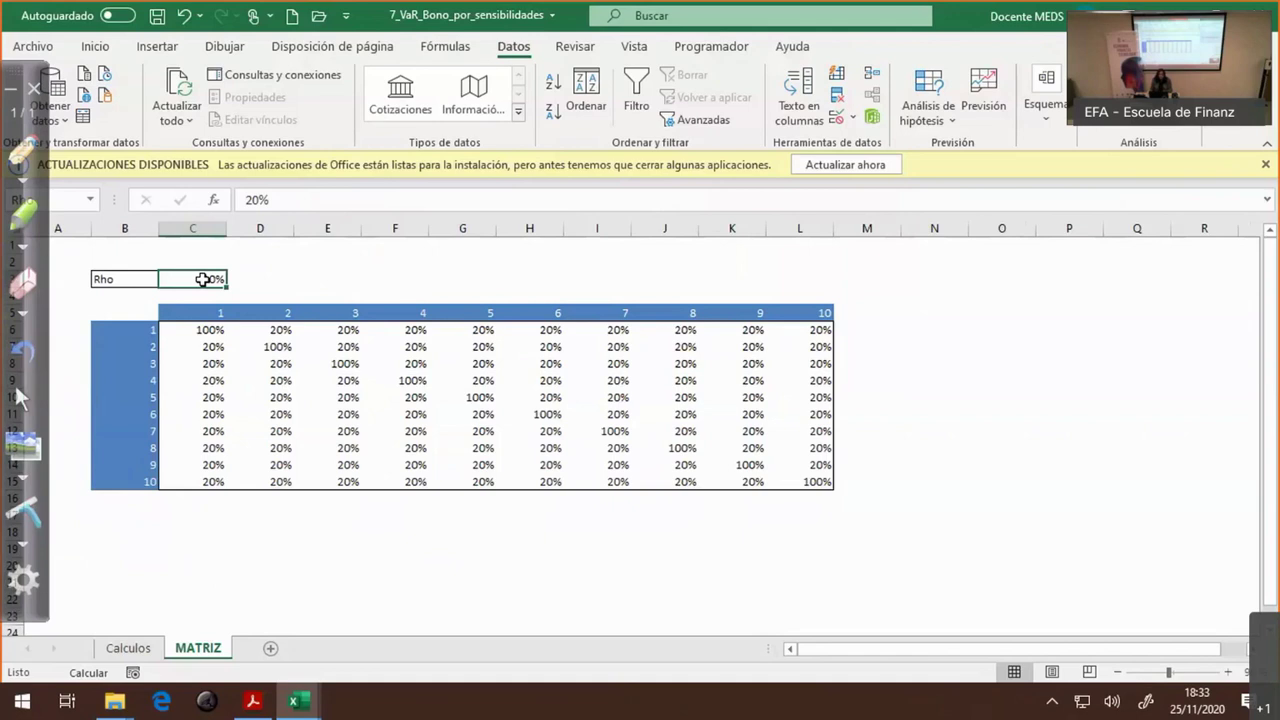
{"action": "left_click", "coordinate": [266, 204]}
{"action": "key", "text": "Delete"}
{"action": "type", "text": "4"}
{"action": "key", "text": "Return"}
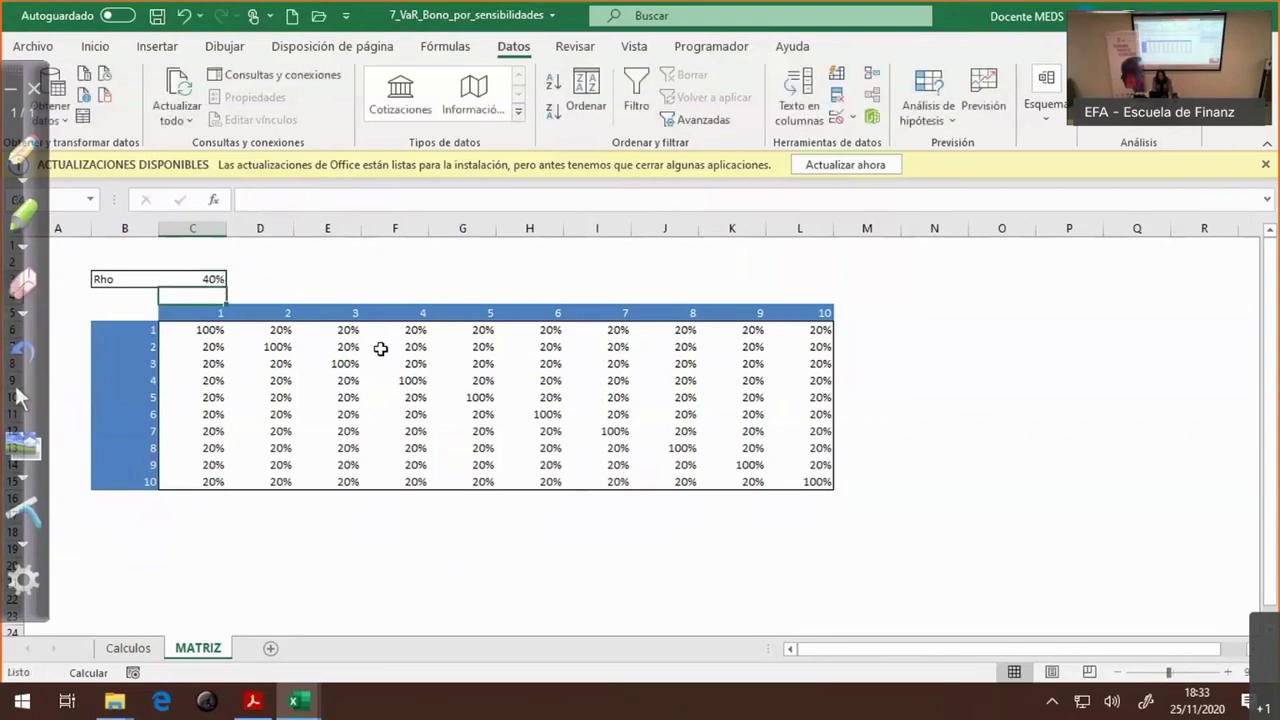
{"action": "key", "text": "F9"}
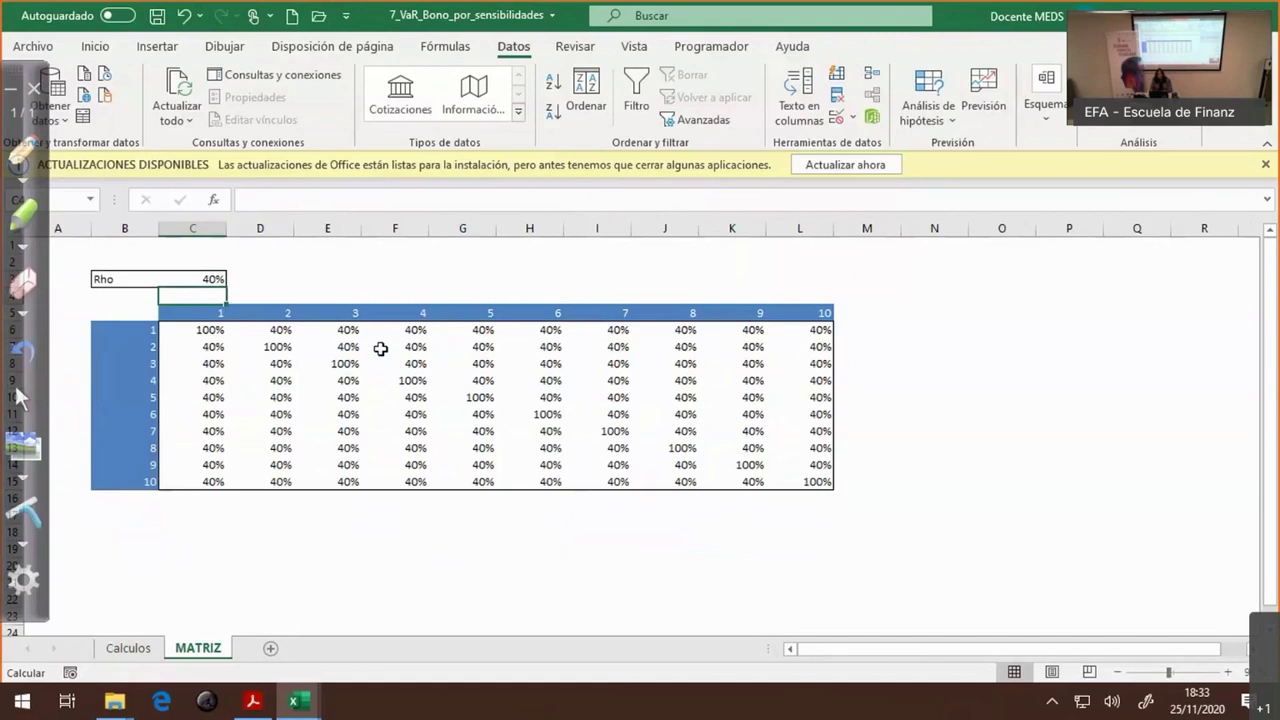
- Return to the Calculos sheet and check VaR cartera in G33 under the new correlation
{"action": "left_click", "coordinate": [128, 648]}
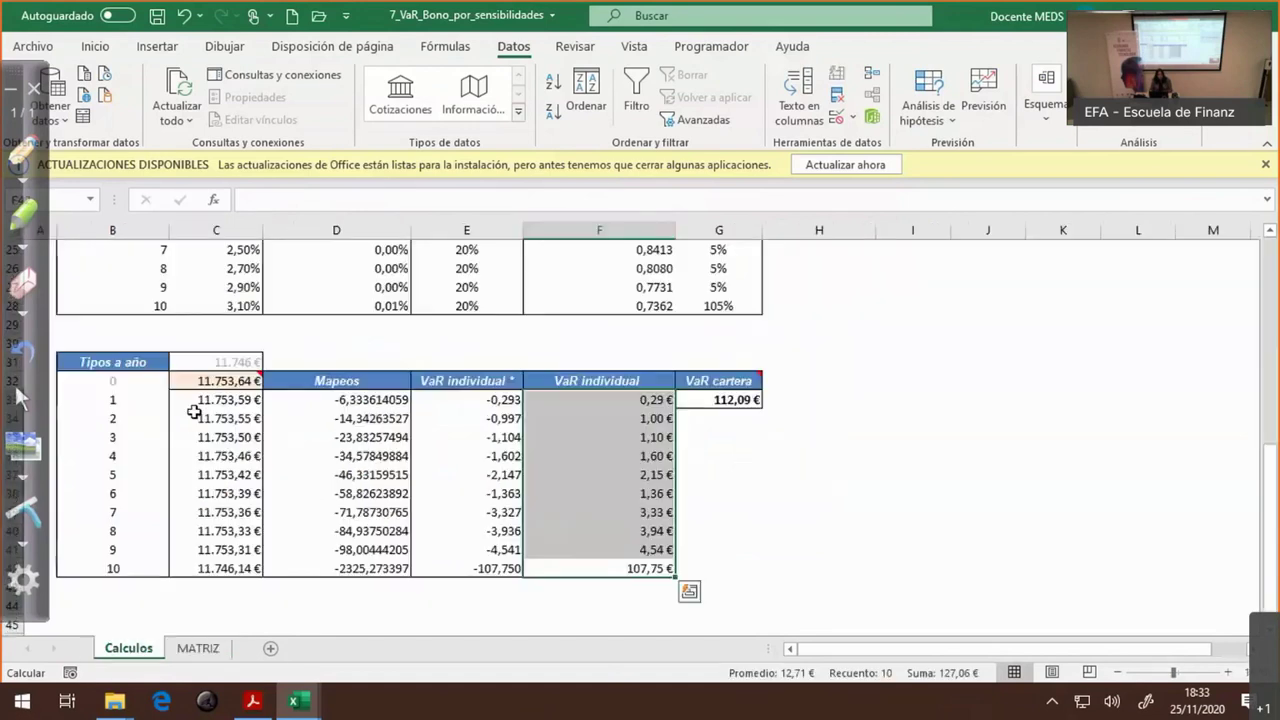
{"action": "left_click", "coordinate": [440, 342]}
{"action": "scroll", "coordinate": [437, 363], "scroll_direction": "up", "scroll_amount": 5}
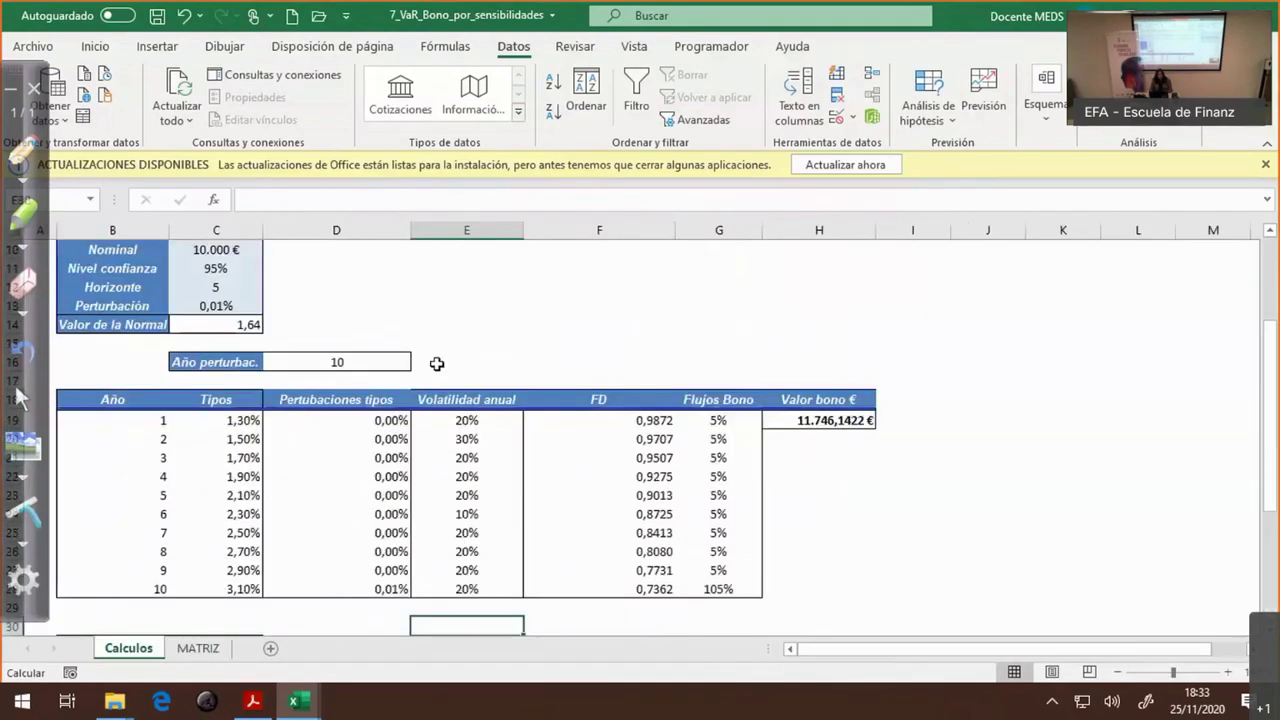
{"action": "scroll", "coordinate": [520, 440], "scroll_direction": "up", "scroll_amount": 2}
{"action": "scroll", "coordinate": [557, 474], "scroll_direction": "down", "scroll_amount": 8}
{"action": "scroll", "coordinate": [781, 474], "scroll_direction": "up", "scroll_amount": 1}
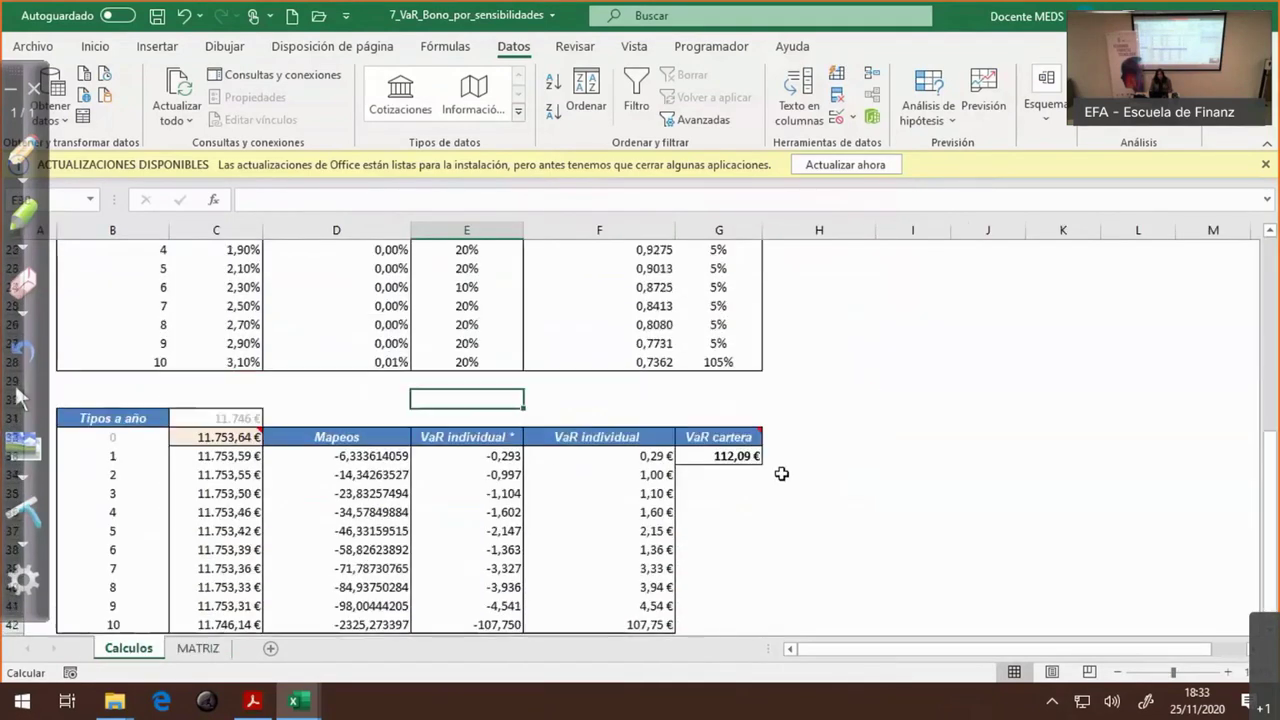
{"action": "scroll", "coordinate": [786, 478], "scroll_direction": "down", "scroll_amount": 1}
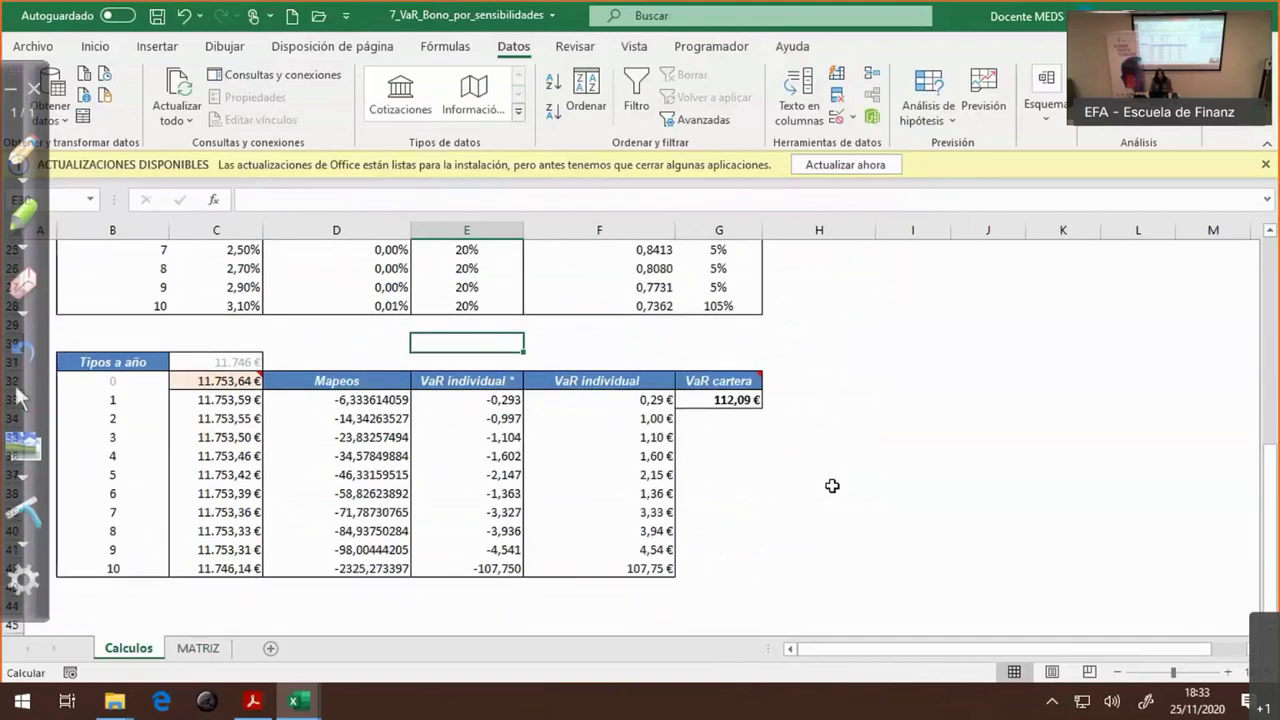
{"action": "left_click", "coordinate": [833, 489]}
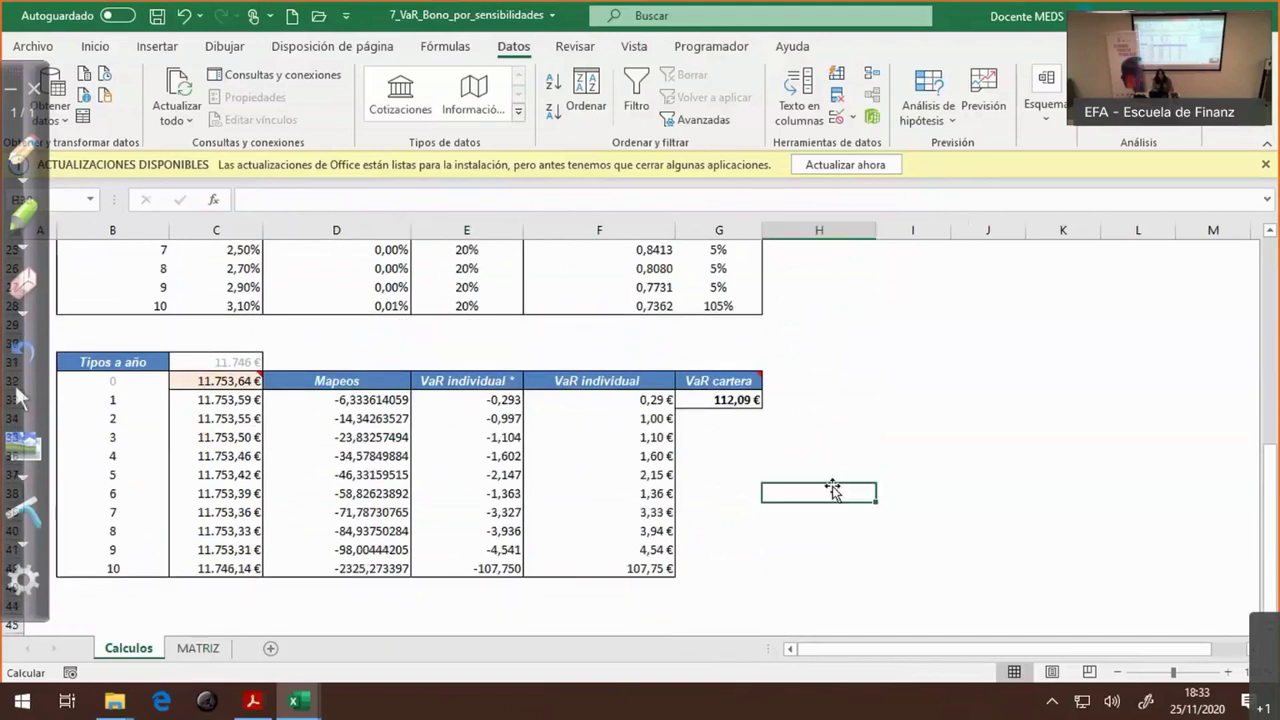
{"action": "left_click", "coordinate": [721, 400]}
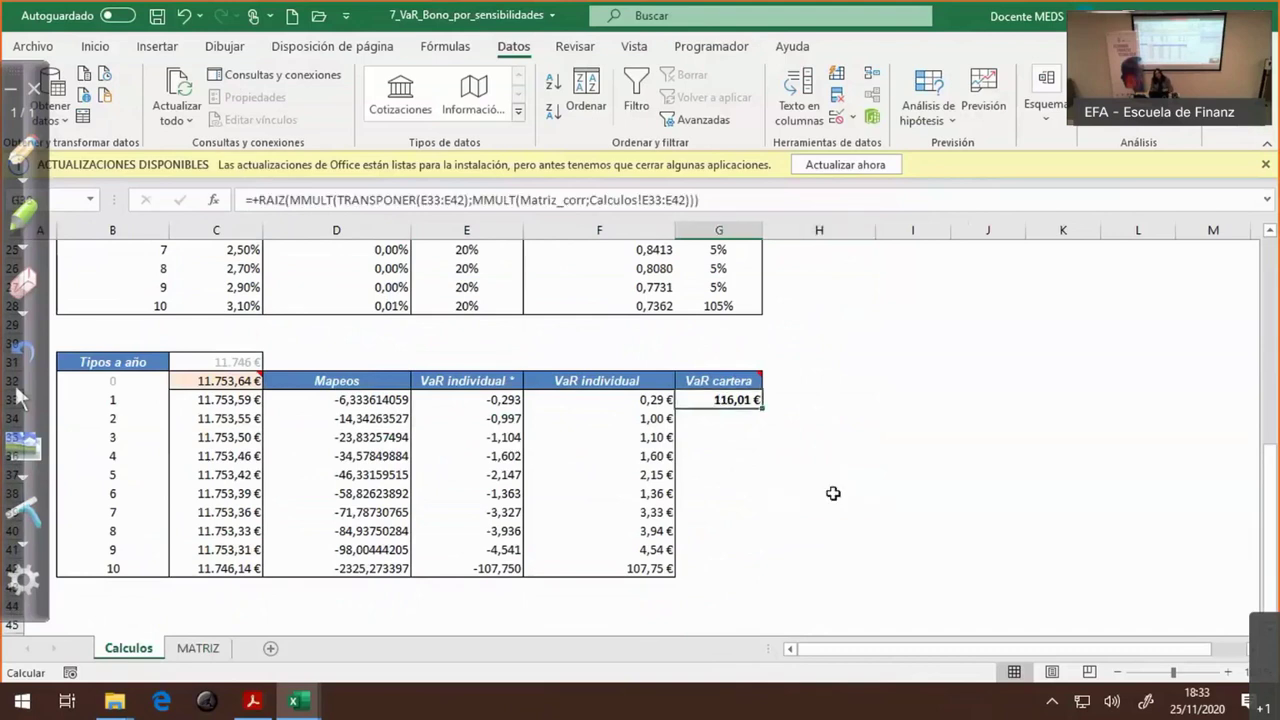
{"action": "left_click", "coordinate": [894, 464]}
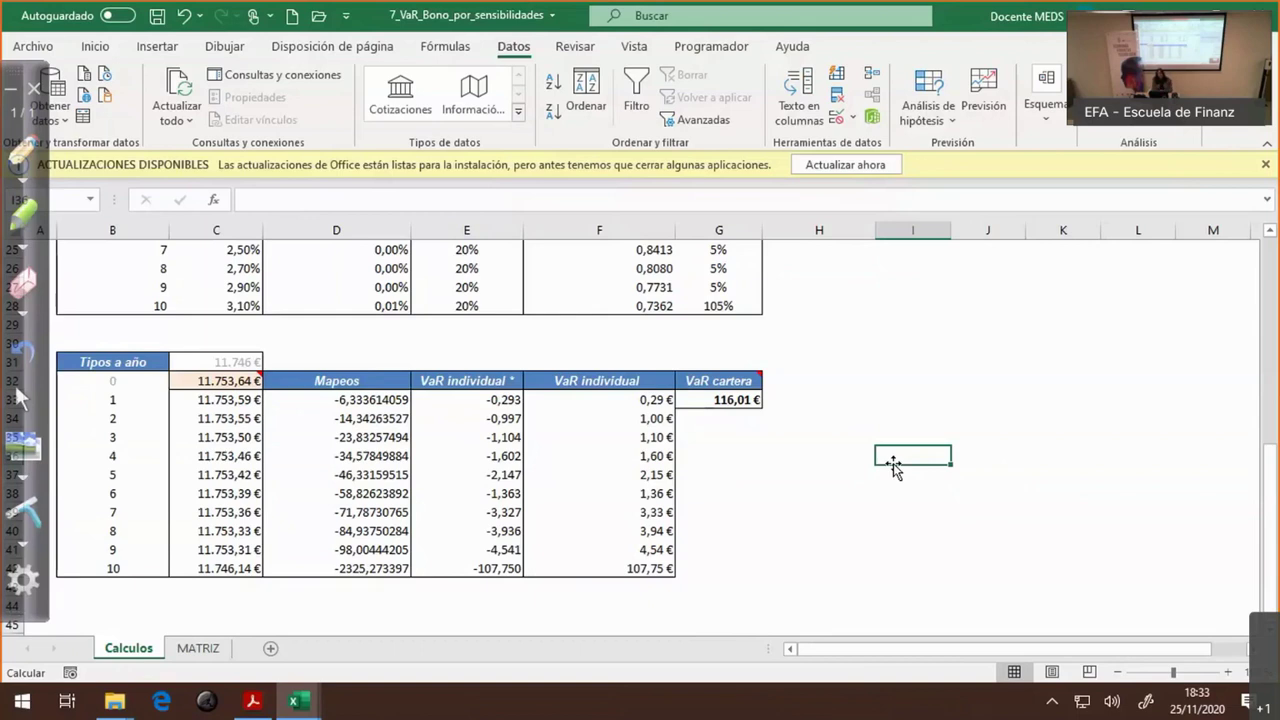
- Set Rho on the MATRIZ sheet to 90%
{"action": "left_click", "coordinate": [200, 648]}
{"action": "left_click", "coordinate": [205, 279]}
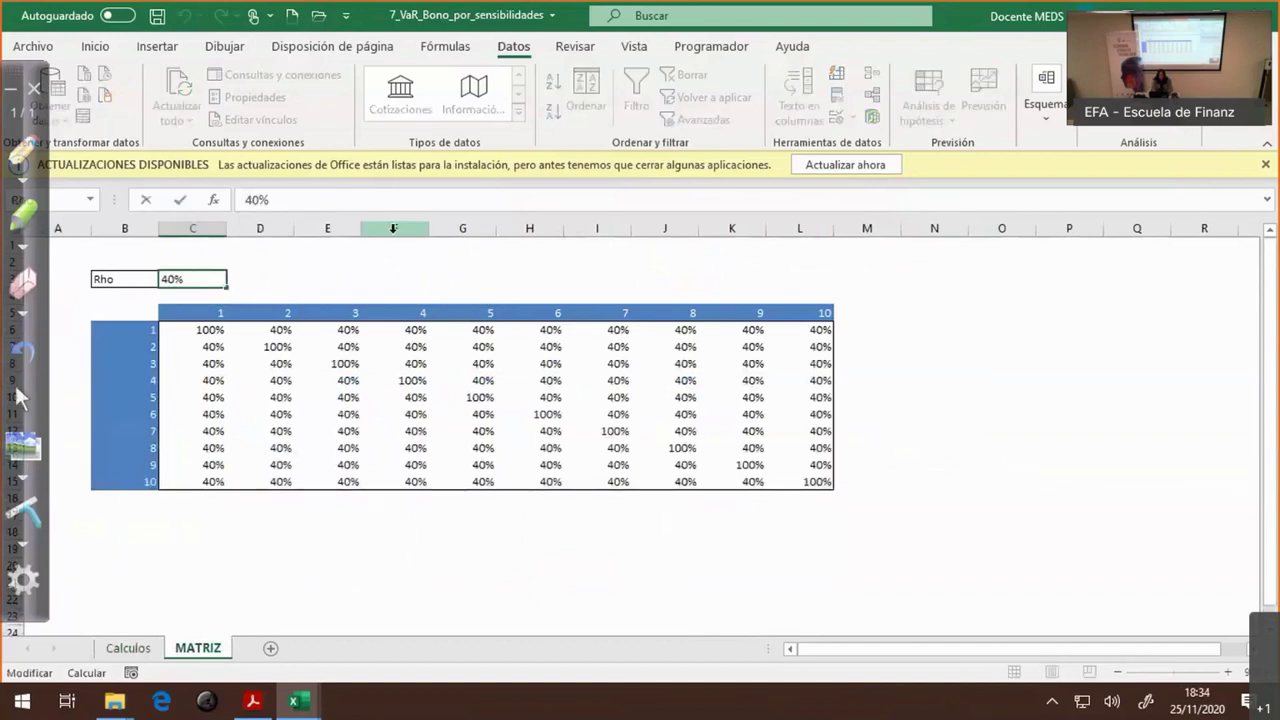
{"action": "type", "text": "0"}
{"action": "key", "text": "BackSpace"}
{"action": "type", "text": "90"}
{"action": "key", "text": "Return"}
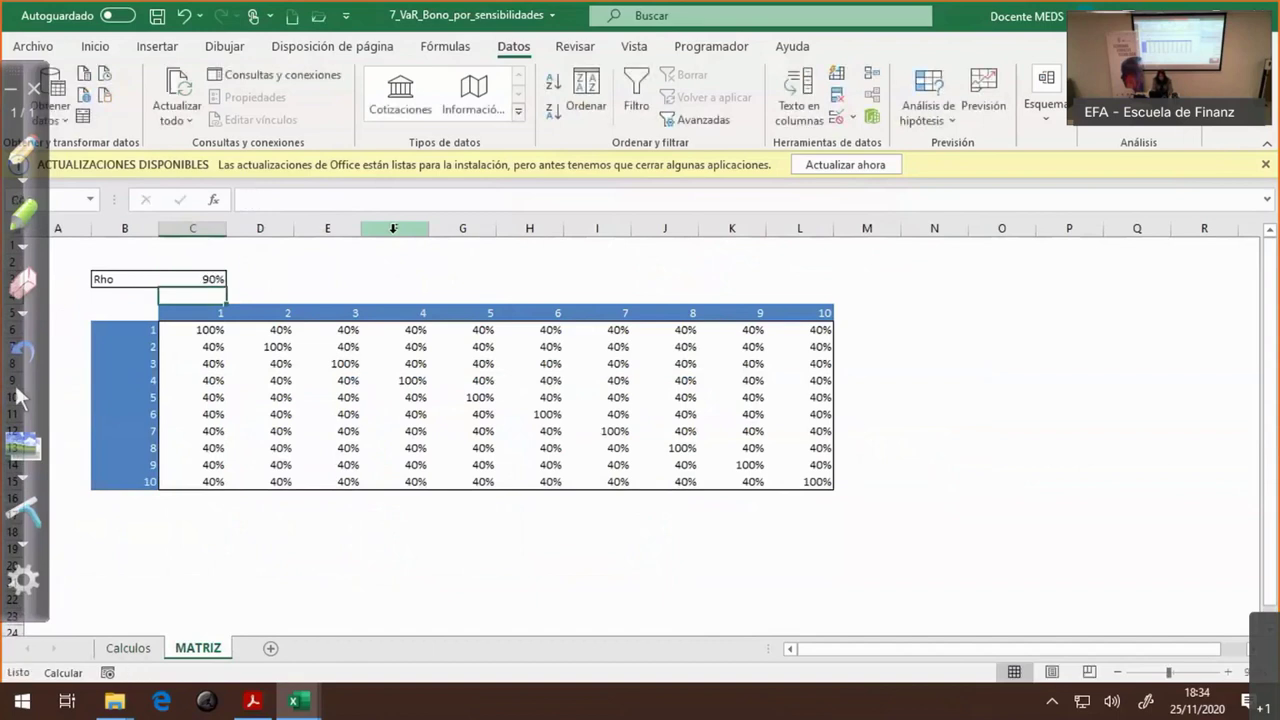
- Return to the Calculos sheet and compare VaR cartera with the sum of the individual VaRs in F33:F42
{"action": "left_click", "coordinate": [130, 648]}
{"action": "left_click", "coordinate": [792, 565]}
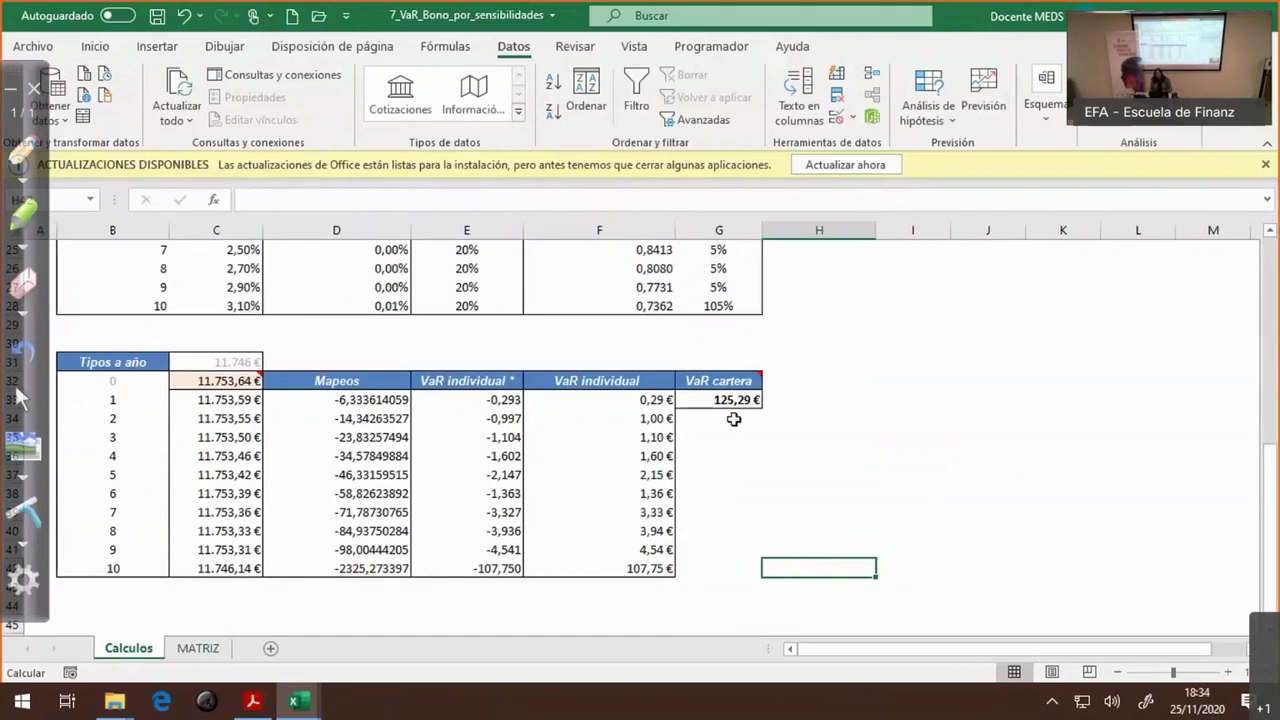
{"action": "left_click_drag", "start_coordinate": [606, 400], "coordinate": [629, 568]}
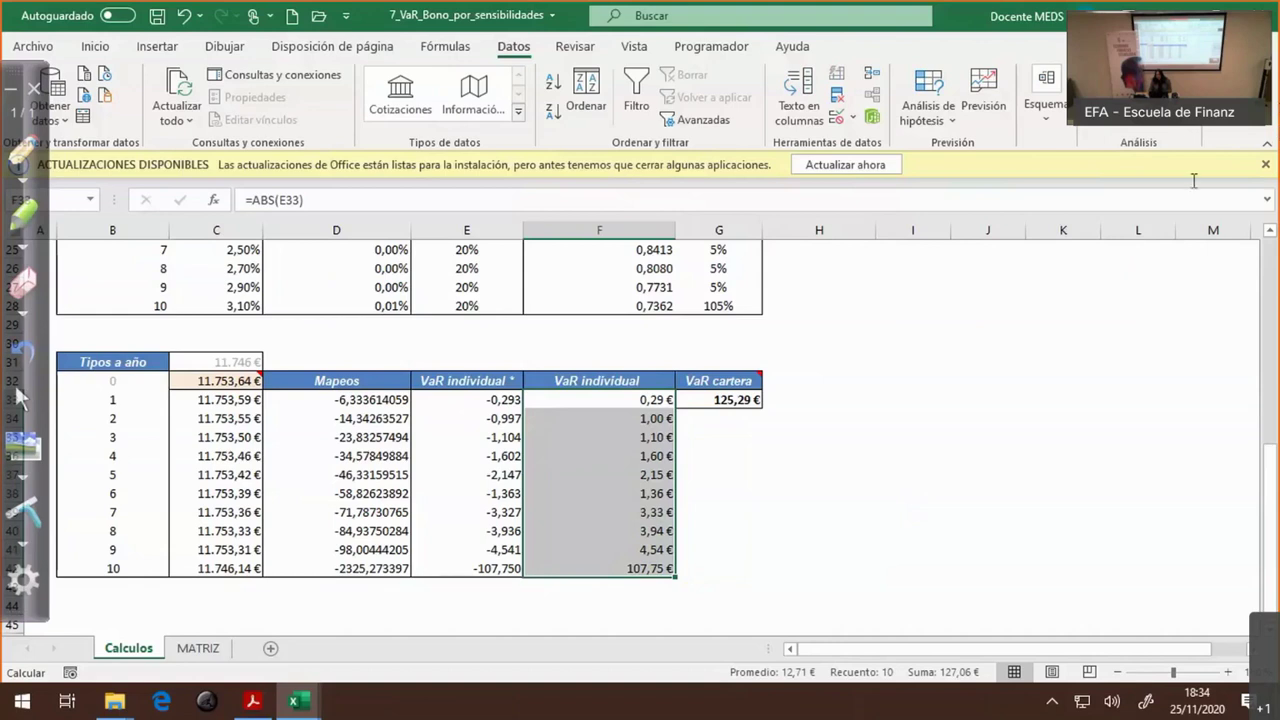
{"action": "scroll", "coordinate": [866, 551], "scroll_direction": "up", "scroll_amount": 4}
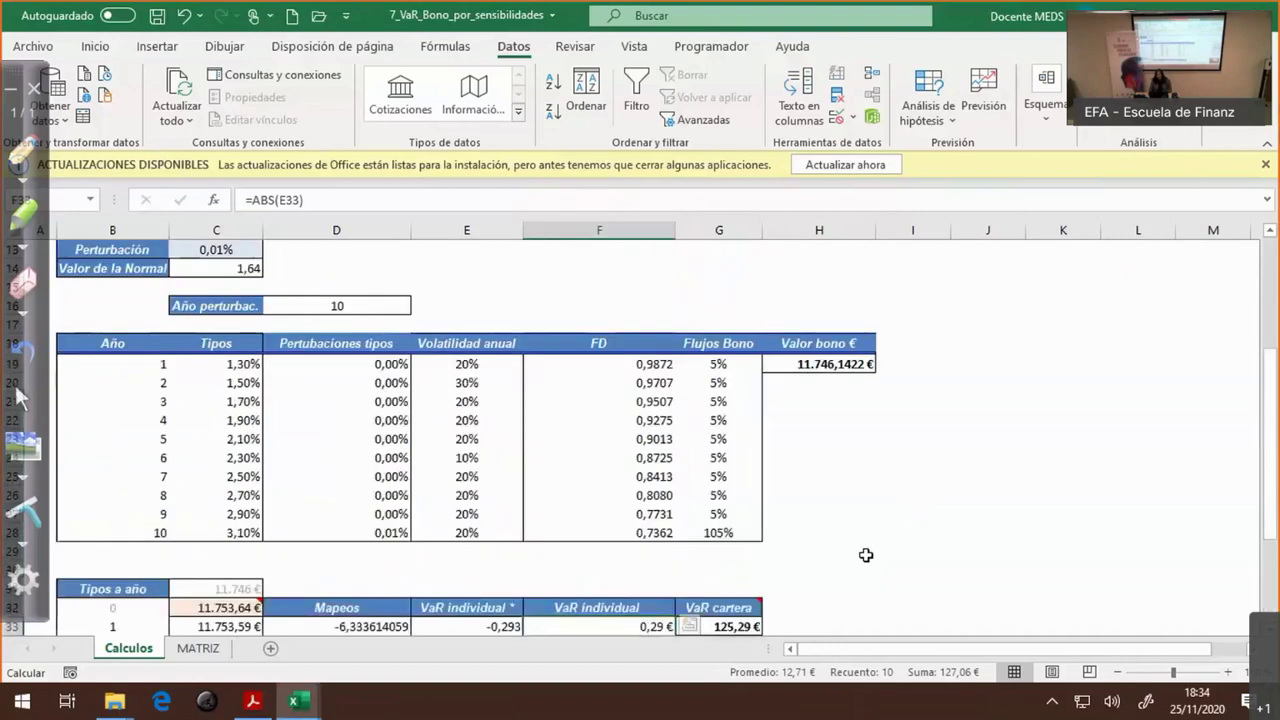
{"action": "scroll", "coordinate": [865, 553], "scroll_direction": "up", "scroll_amount": 1}
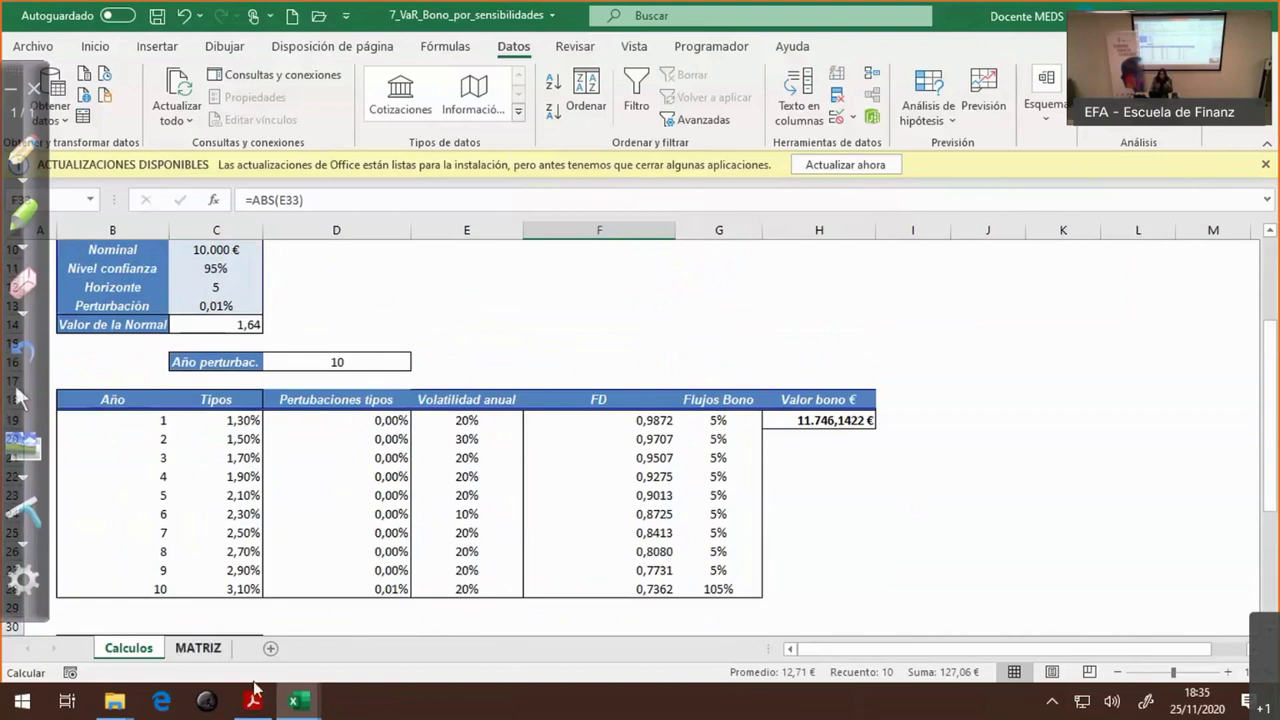
- Switch to the 3_Paramétrico_cartera_rho_SOL workbook and examine the TEF return formulas under Rentabilidades on the Datos sheet
{"action": "mouse_move", "coordinate": [303, 705]}
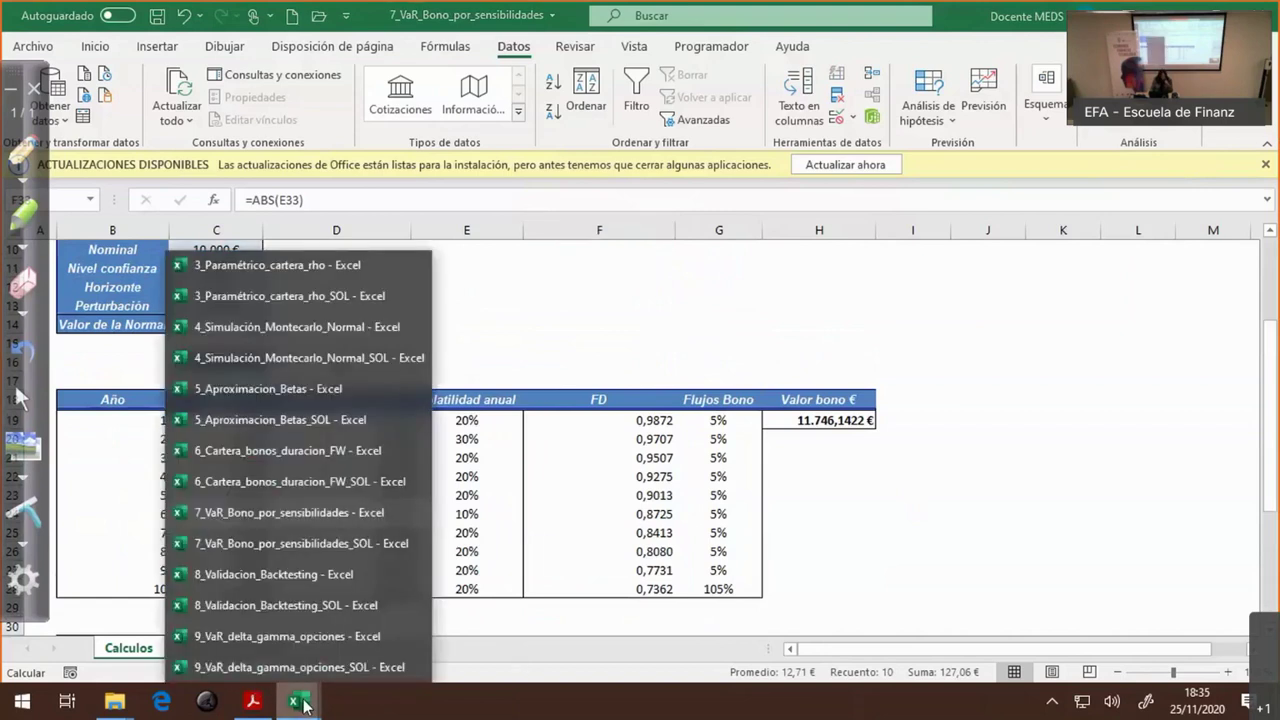
{"action": "left_click", "coordinate": [267, 296]}
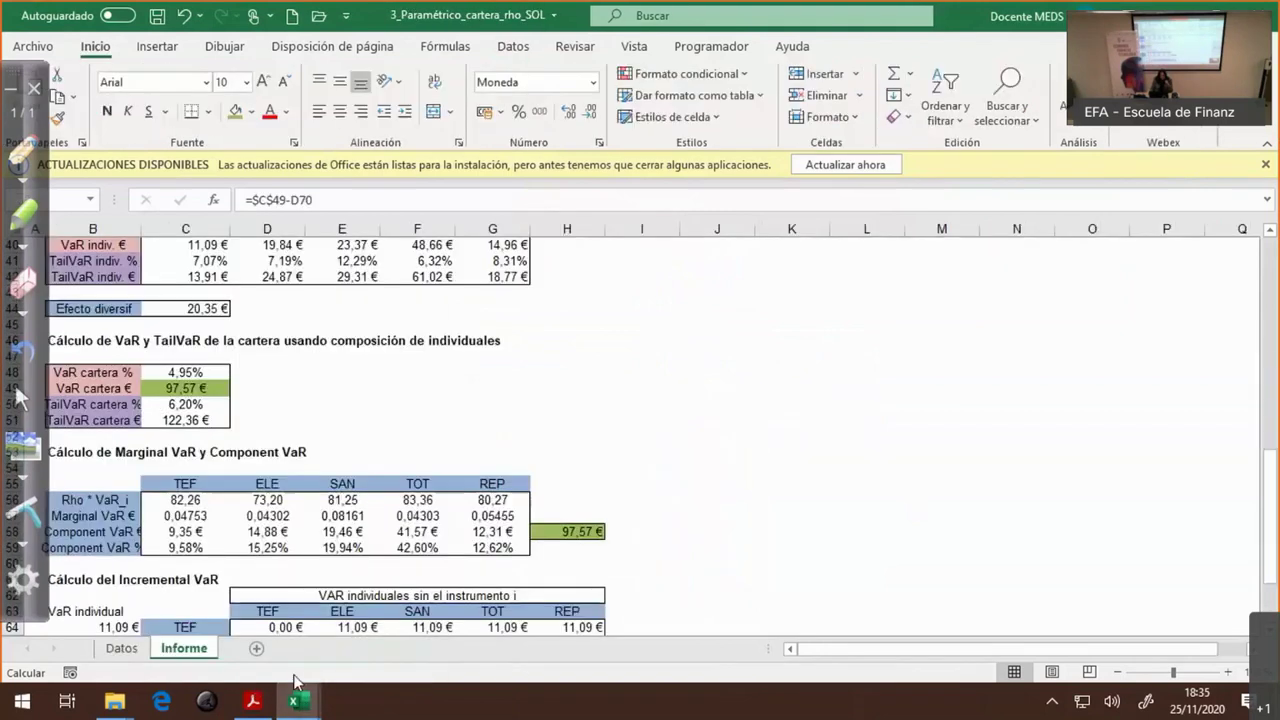
{"action": "left_click", "coordinate": [121, 648]}
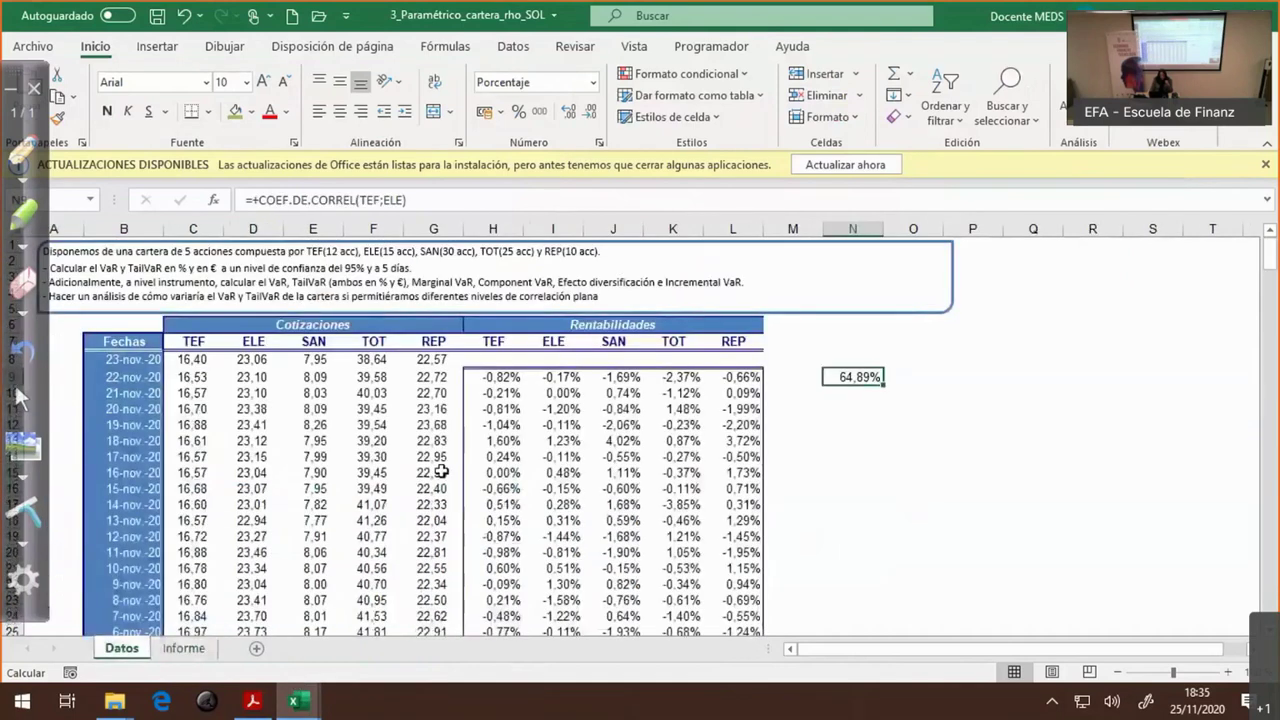
{"action": "left_click", "coordinate": [505, 378]}
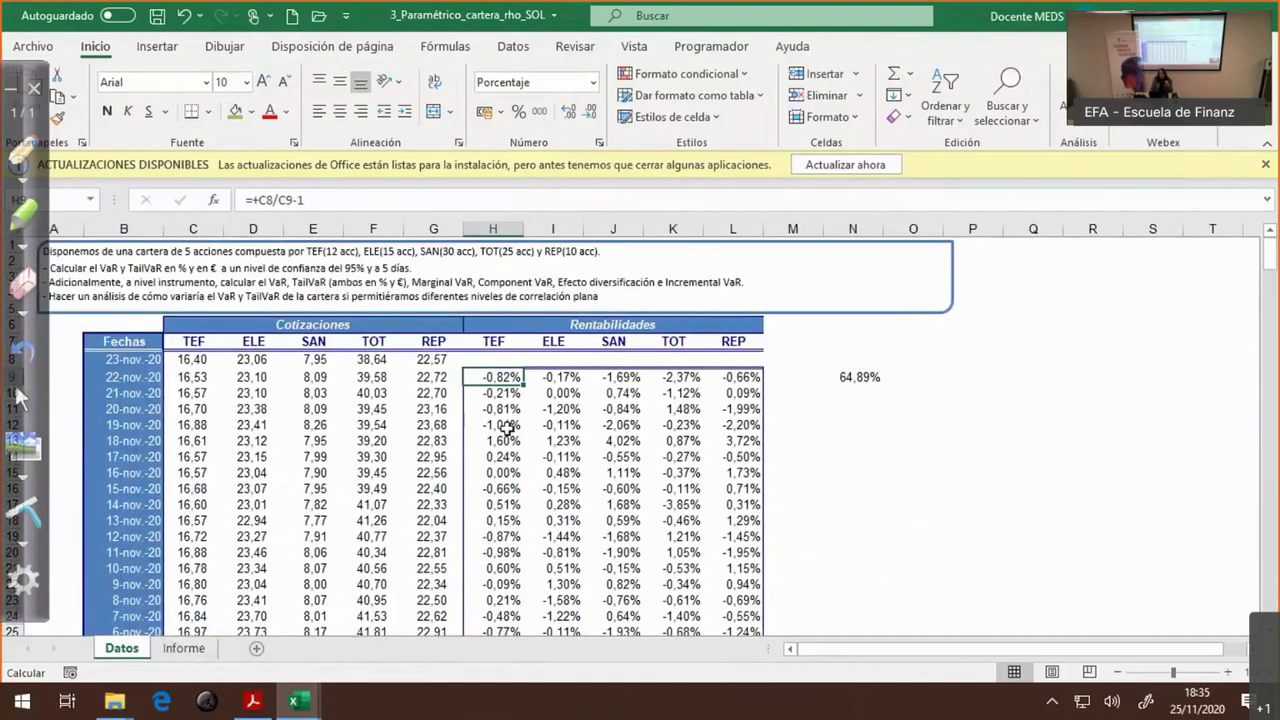
{"action": "key", "text": "Down"}
{"action": "key", "text": "Down"}
{"action": "key", "text": "F2"}
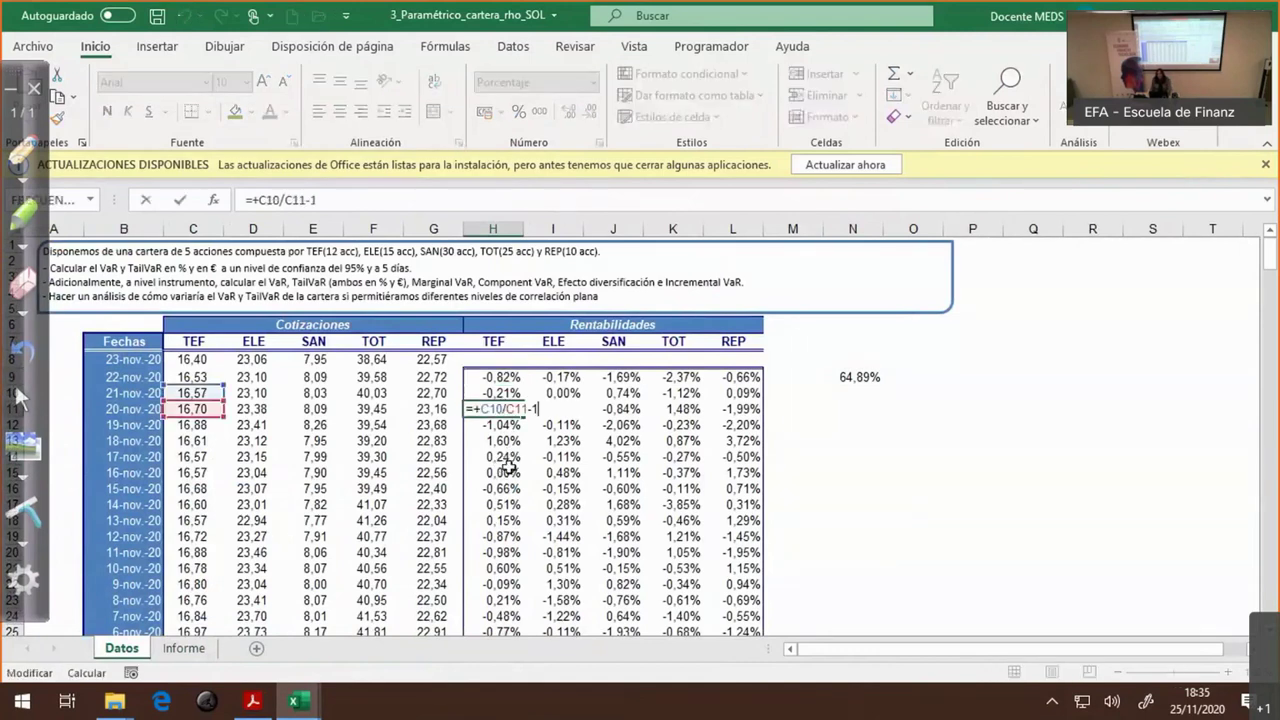
{"action": "key", "text": "Escape"}
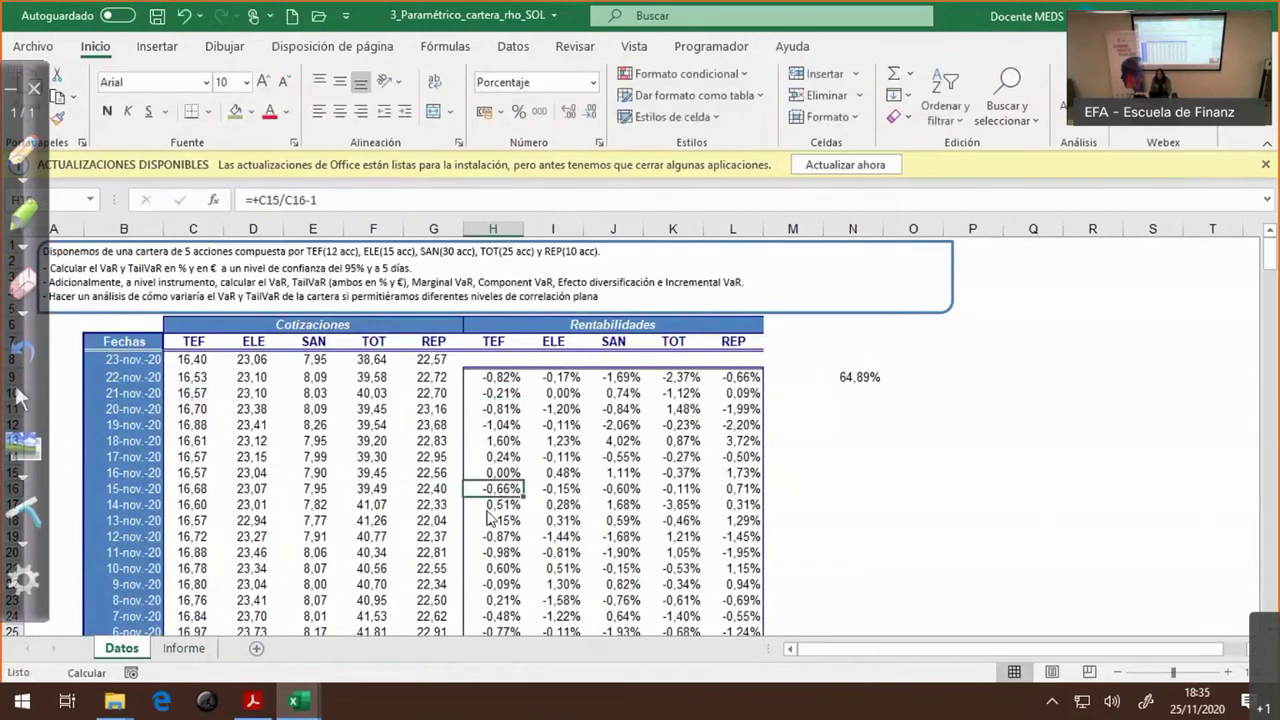
- Inspect the one-day TEF volatility formula in C10 on the Informe sheet against its source returns on the Datos sheet
{"action": "left_click", "coordinate": [184, 648]}
{"action": "scroll", "coordinate": [211, 328], "scroll_direction": "up", "scroll_amount": 5}
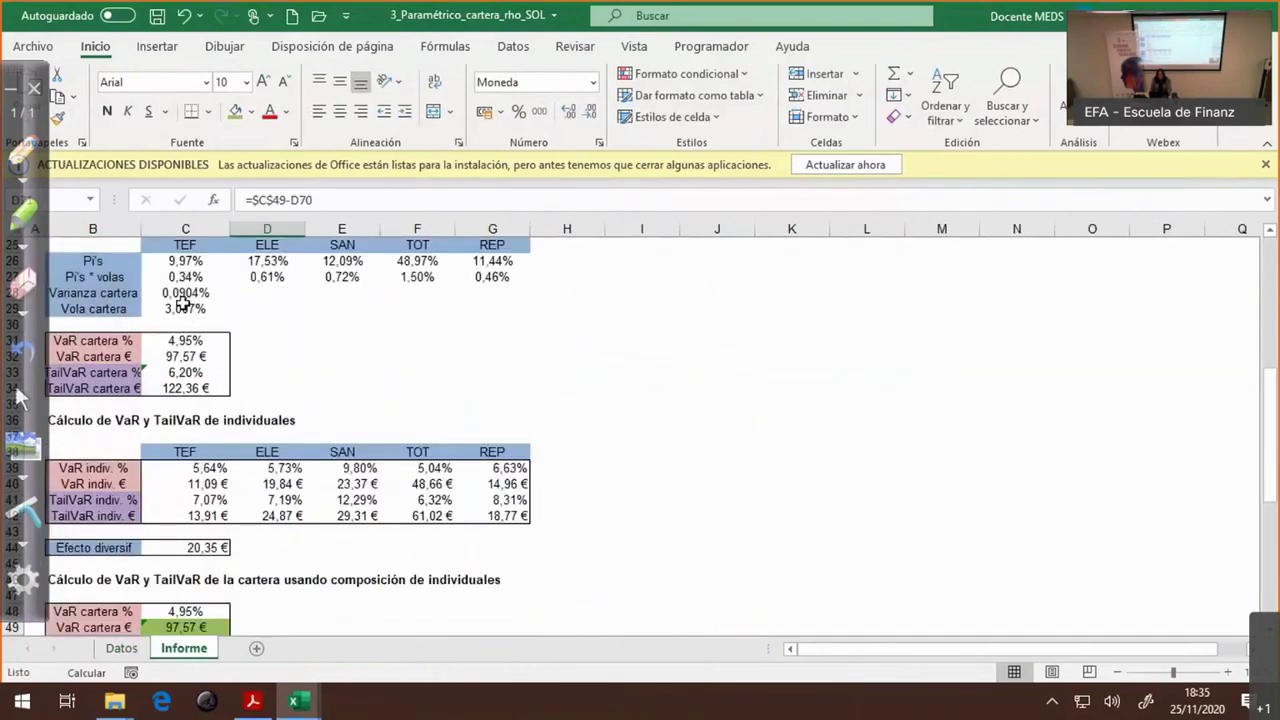
{"action": "scroll", "coordinate": [184, 344], "scroll_direction": "up", "scroll_amount": 6}
{"action": "scroll", "coordinate": [184, 357], "scroll_direction": "up", "scroll_amount": 2}
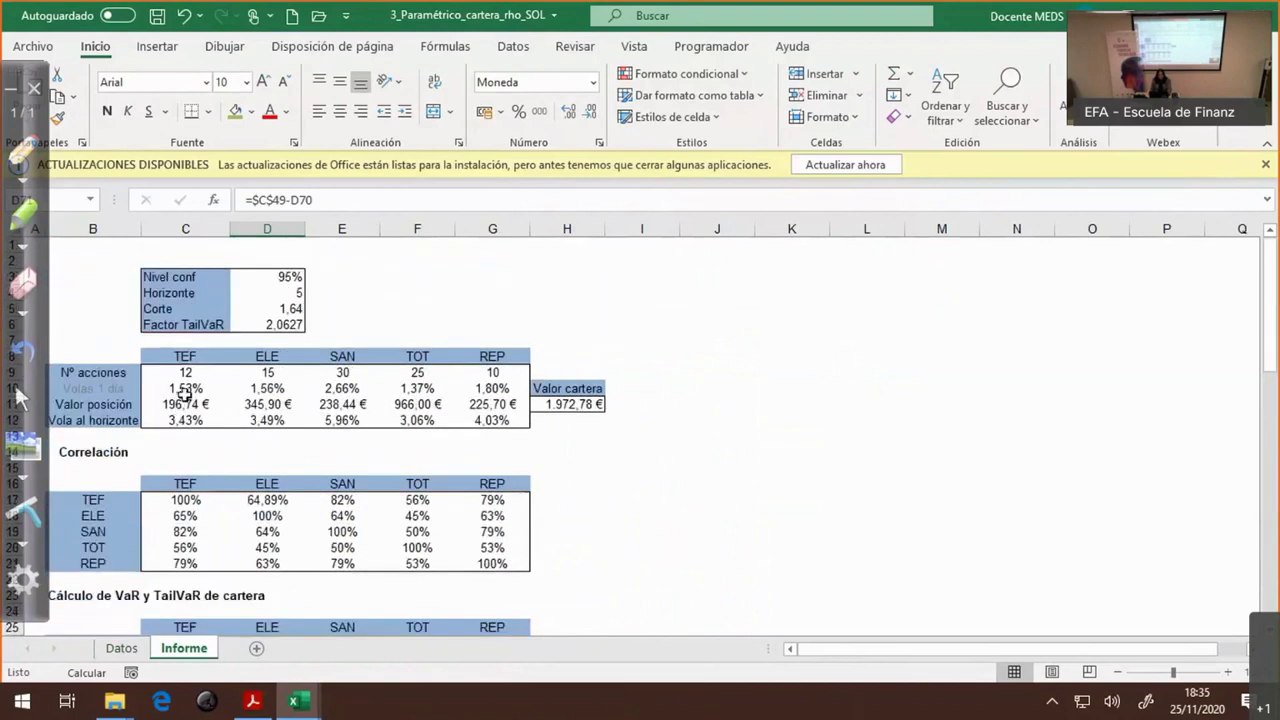
{"action": "double_click", "coordinate": [185, 389]}
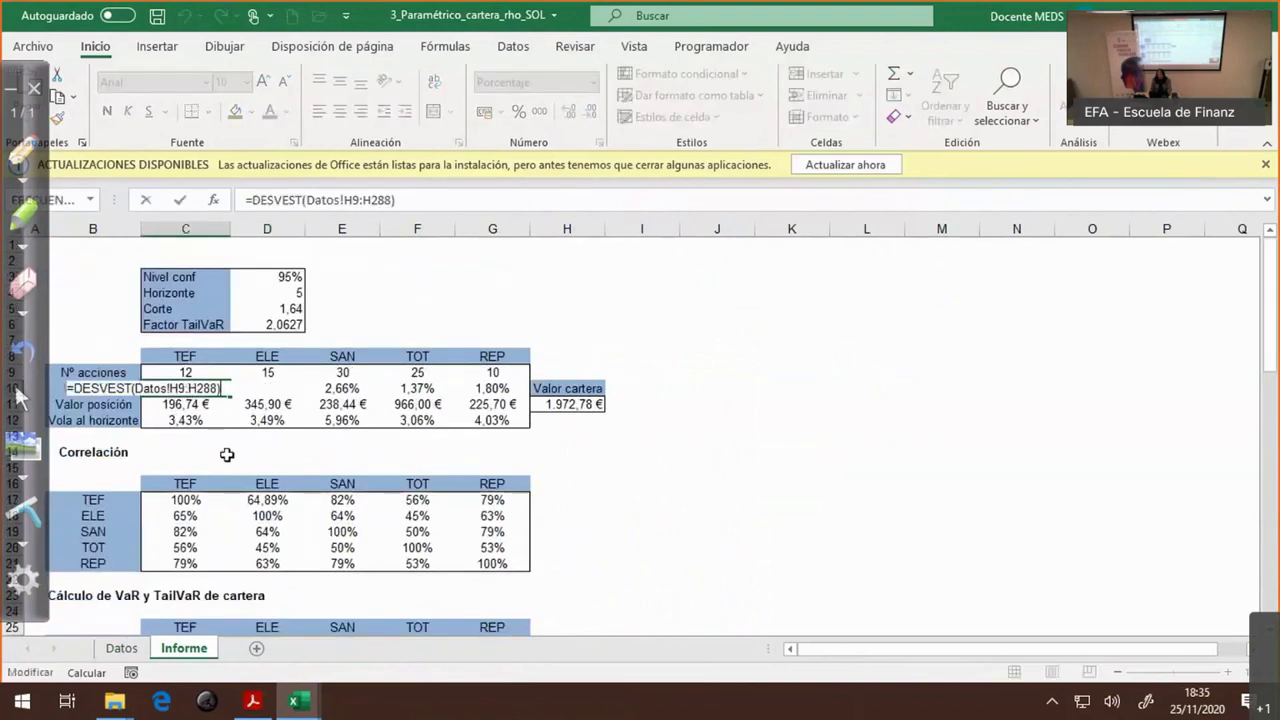
{"action": "key", "text": "Escape"}
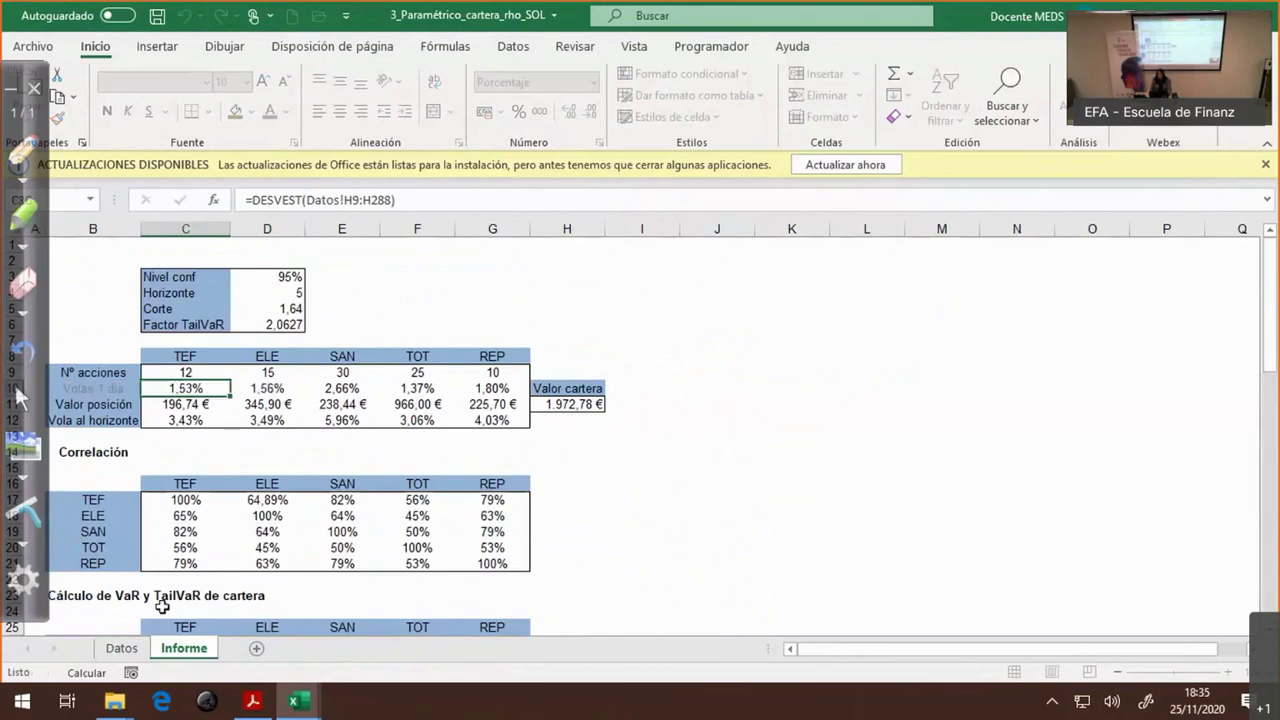
{"action": "left_click", "coordinate": [121, 648]}
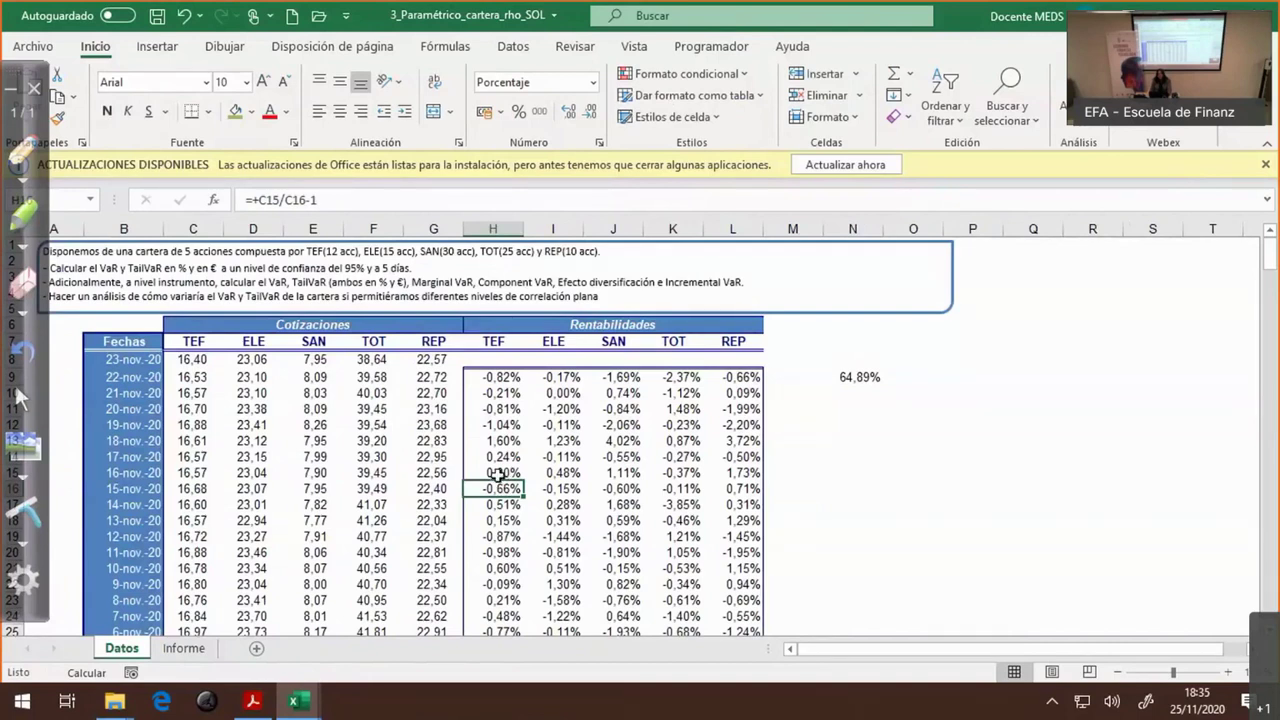
{"action": "left_click", "coordinate": [183, 650]}
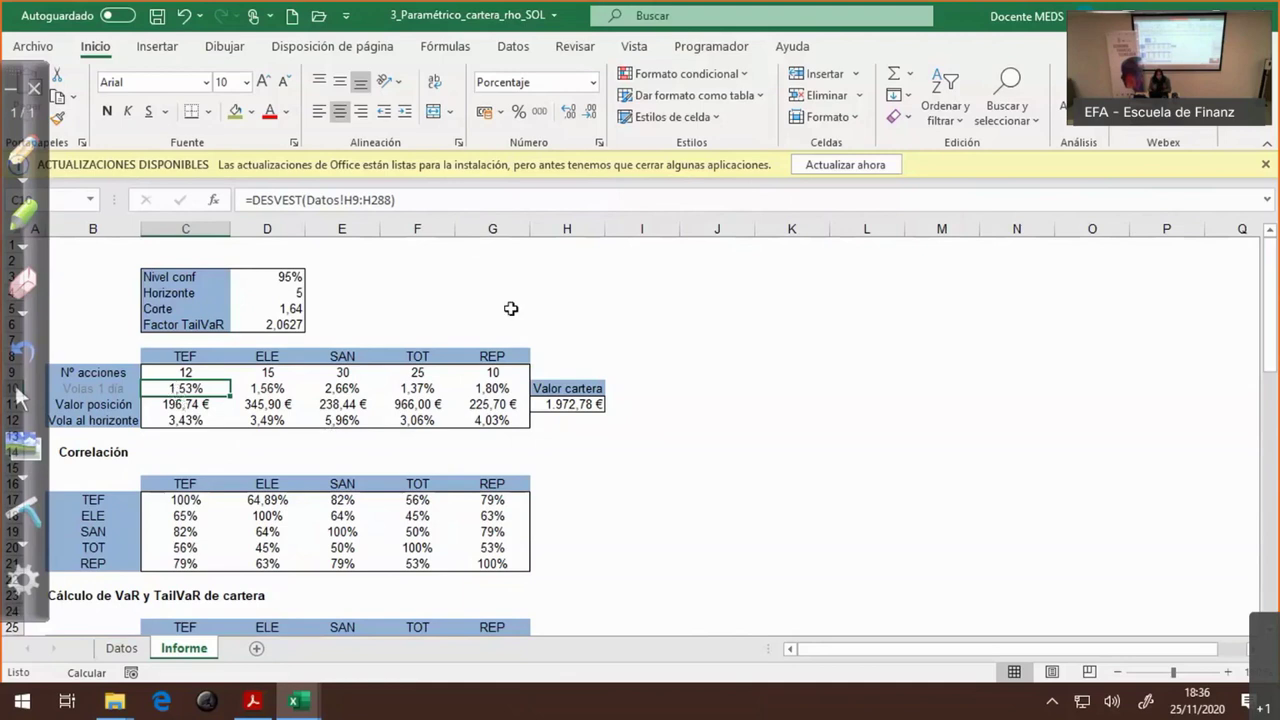
{"action": "left_click", "coordinate": [591, 287]}
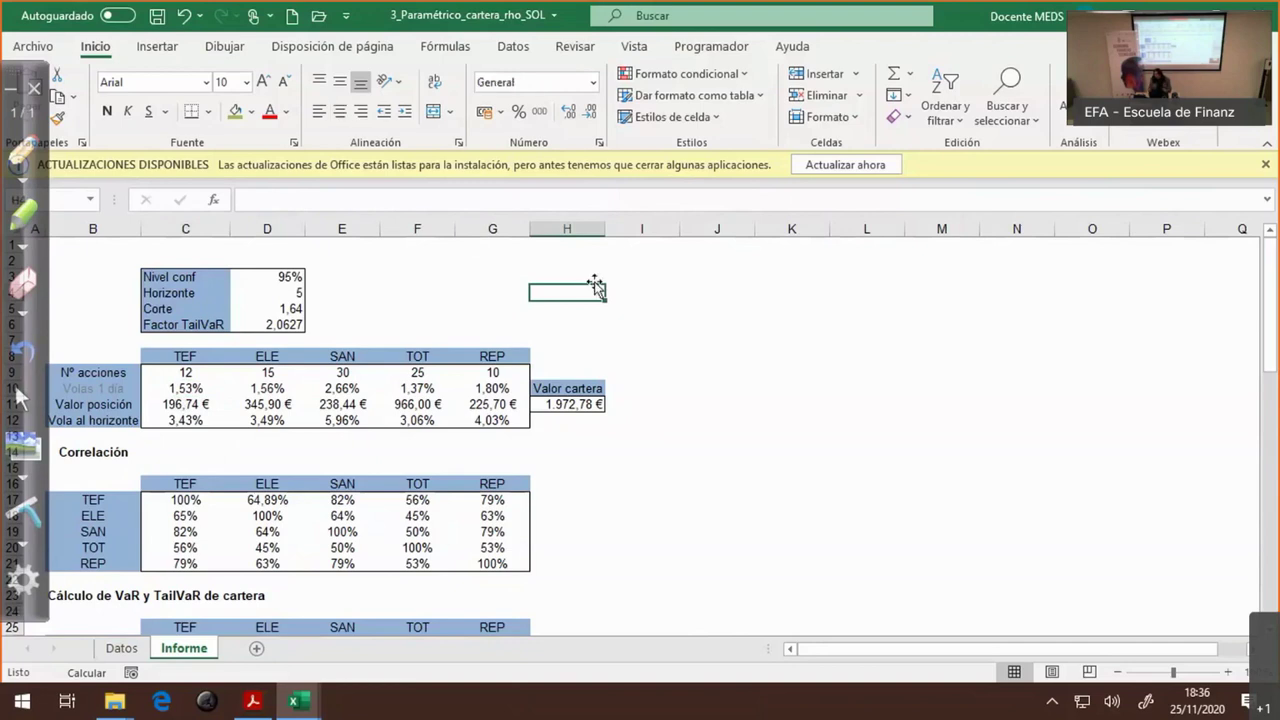
- Bring up a blank whiteboard page and handwrite σd → σsem. with "5d." above the weekly volatility
{"action": "left_click", "coordinate": [22, 448]}
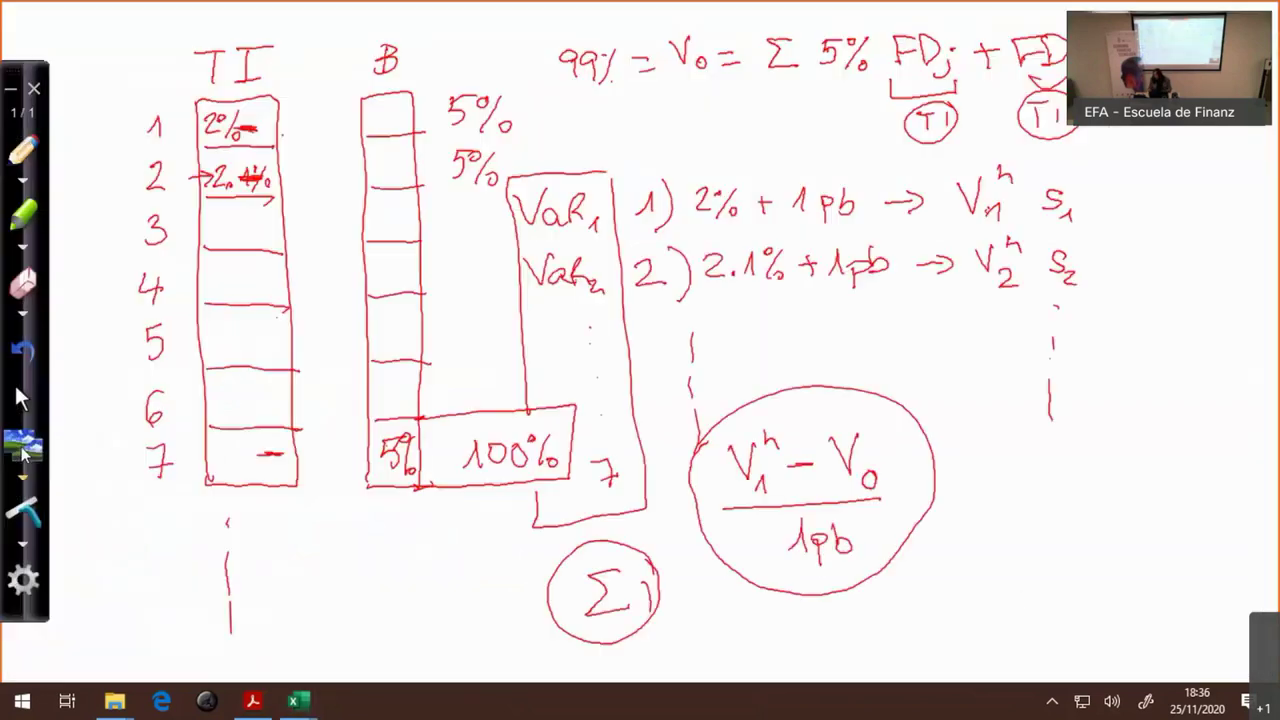
{"action": "left_click", "coordinate": [18, 515]}
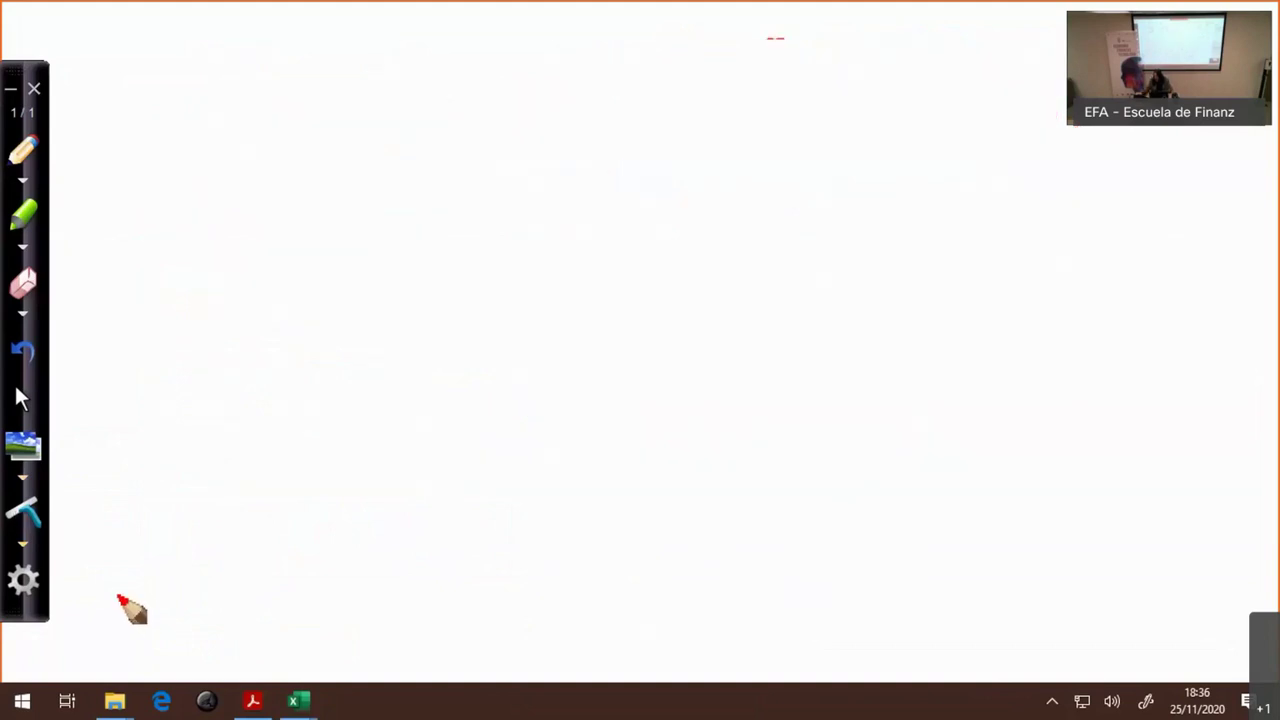
{"action": "mouse_move", "coordinate": [200, 117]}
{"action": "left_mouse_down"}
{"action": "mouse_move", "coordinate": [240, 96]}
{"action": "mouse_move", "coordinate": [244, 162]}
{"action": "mouse_move", "coordinate": [238, 150]}
{"action": "mouse_move", "coordinate": [346, 135]}
{"action": "left_mouse_up"}
{"action": "mouse_move", "coordinate": [415, 108]}
{"action": "left_mouse_down"}
{"action": "mouse_move", "coordinate": [418, 124]}
{"action": "mouse_move", "coordinate": [452, 100]}
{"action": "mouse_move", "coordinate": [442, 153]}
{"action": "mouse_move", "coordinate": [528, 155]}
{"action": "left_mouse_up"}
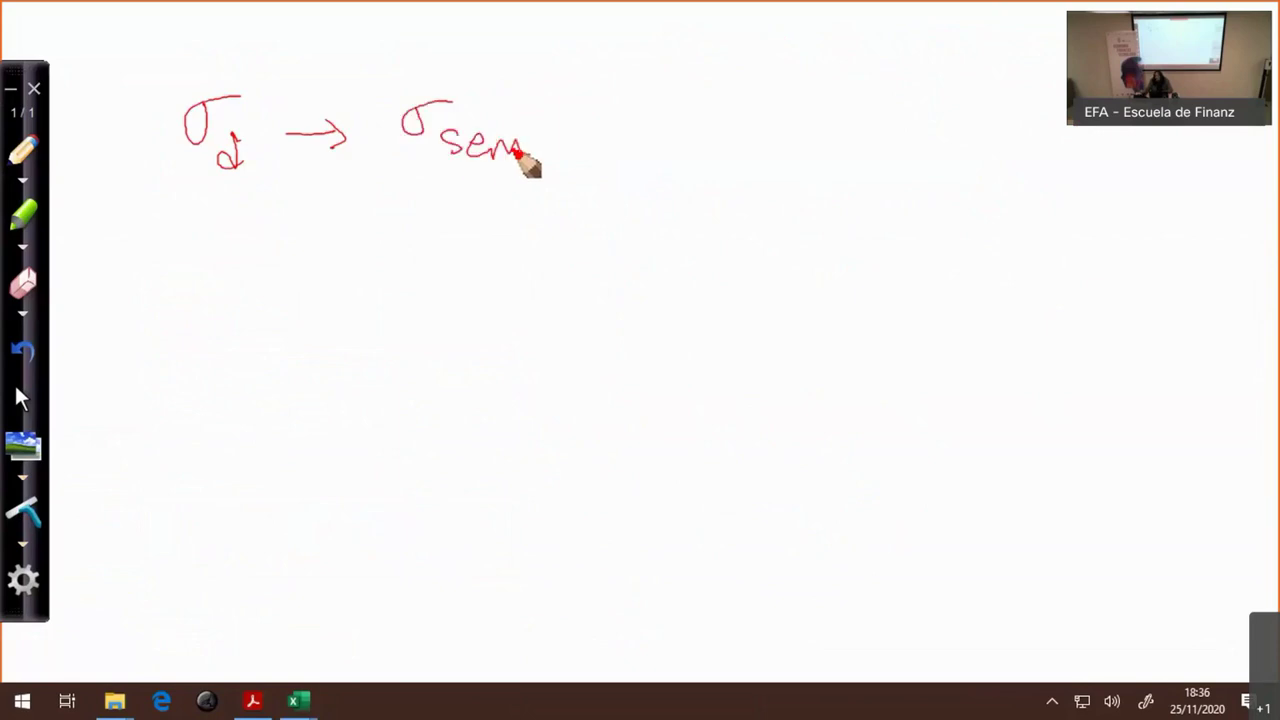
{"action": "left_click", "coordinate": [548, 153]}
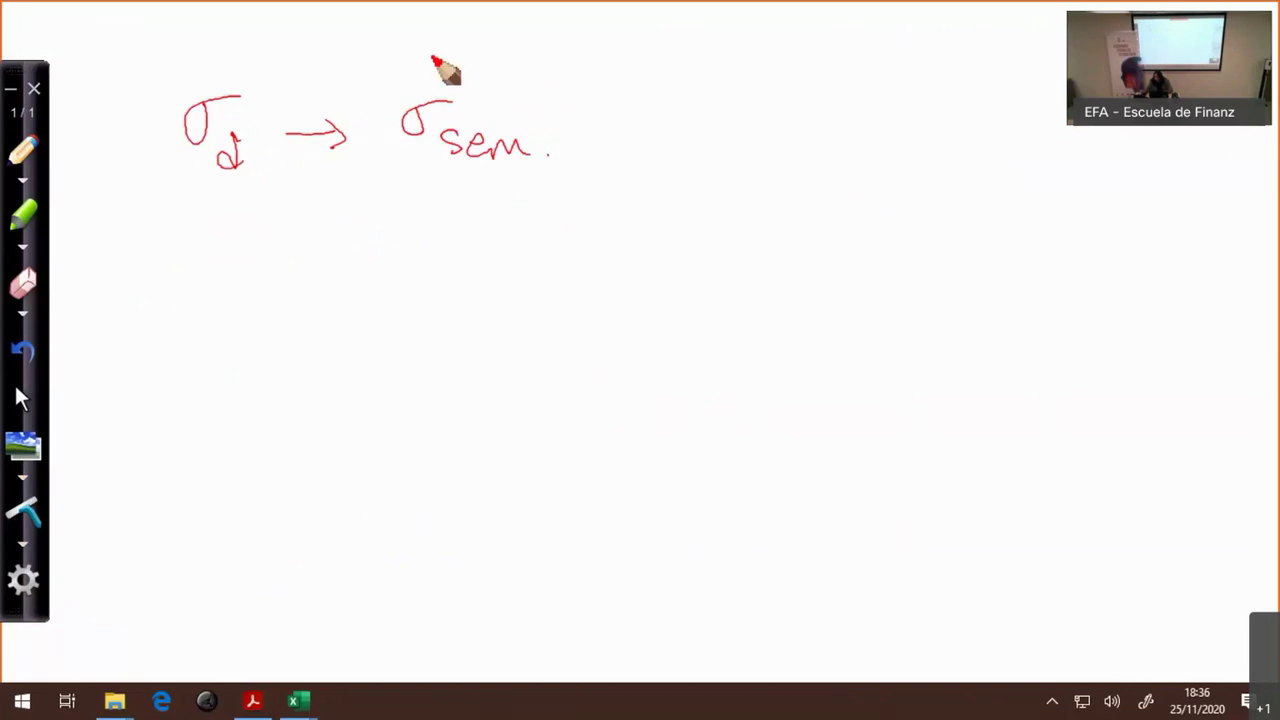
{"action": "left_click_drag", "start_coordinate": [436, 40], "coordinate": [402, 76]}
{"action": "left_click_drag", "start_coordinate": [466, 38], "coordinate": [468, 74]}
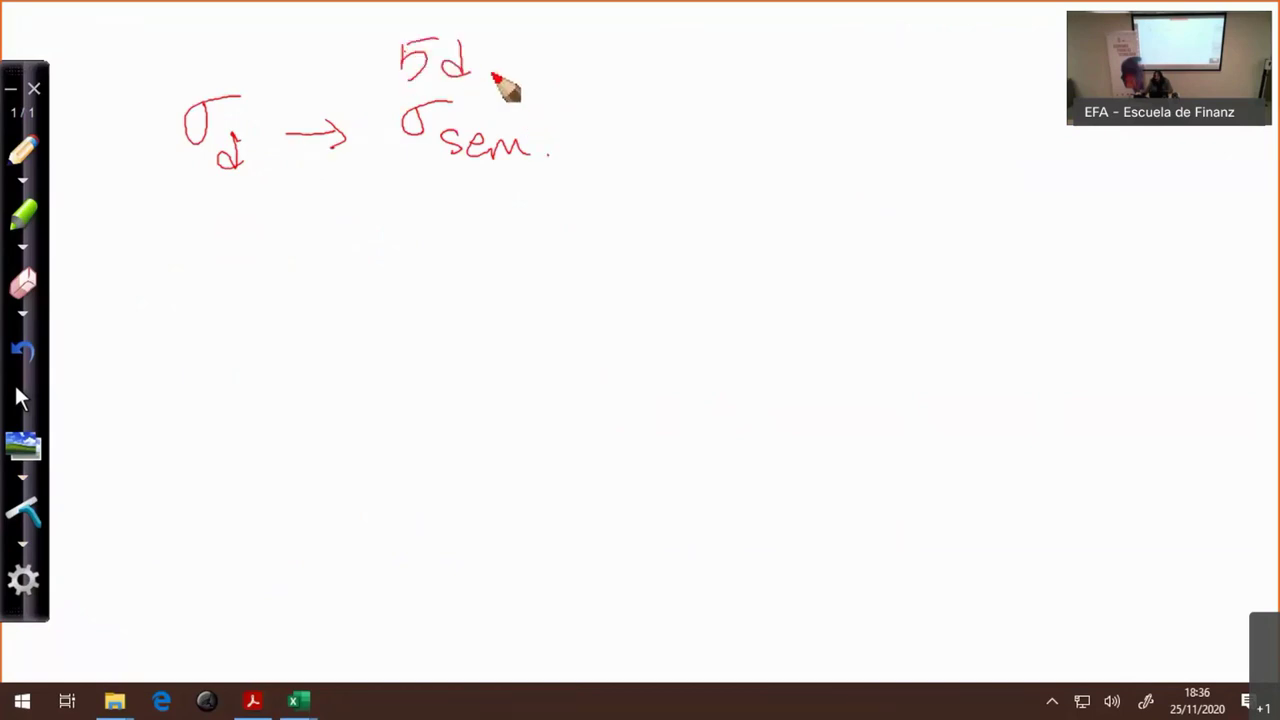
{"action": "left_click", "coordinate": [492, 73]}
- Underline σd on the whiteboard and write the weekly scaling example 2% → 2%·√5 below it
{"action": "left_click_drag", "start_coordinate": [175, 196], "coordinate": [263, 192]}
{"action": "mouse_move", "coordinate": [170, 254]}
{"action": "left_mouse_down"}
{"action": "mouse_move", "coordinate": [199, 280]}
{"action": "mouse_move", "coordinate": [212, 256]}
{"action": "left_mouse_up"}
{"action": "mouse_move", "coordinate": [238, 243]}
{"action": "left_mouse_down"}
{"action": "mouse_move", "coordinate": [224, 280]}
{"action": "mouse_move", "coordinate": [352, 249]}
{"action": "mouse_move", "coordinate": [362, 276]}
{"action": "left_mouse_up"}
{"action": "mouse_move", "coordinate": [437, 238]}
{"action": "left_mouse_down"}
{"action": "mouse_move", "coordinate": [470, 266]}
{"action": "mouse_move", "coordinate": [486, 238]}
{"action": "left_mouse_up"}
{"action": "mouse_move", "coordinate": [512, 226]}
{"action": "left_mouse_down"}
{"action": "mouse_move", "coordinate": [487, 276]}
{"action": "mouse_move", "coordinate": [633, 208]}
{"action": "mouse_move", "coordinate": [612, 268]}
{"action": "left_mouse_up"}
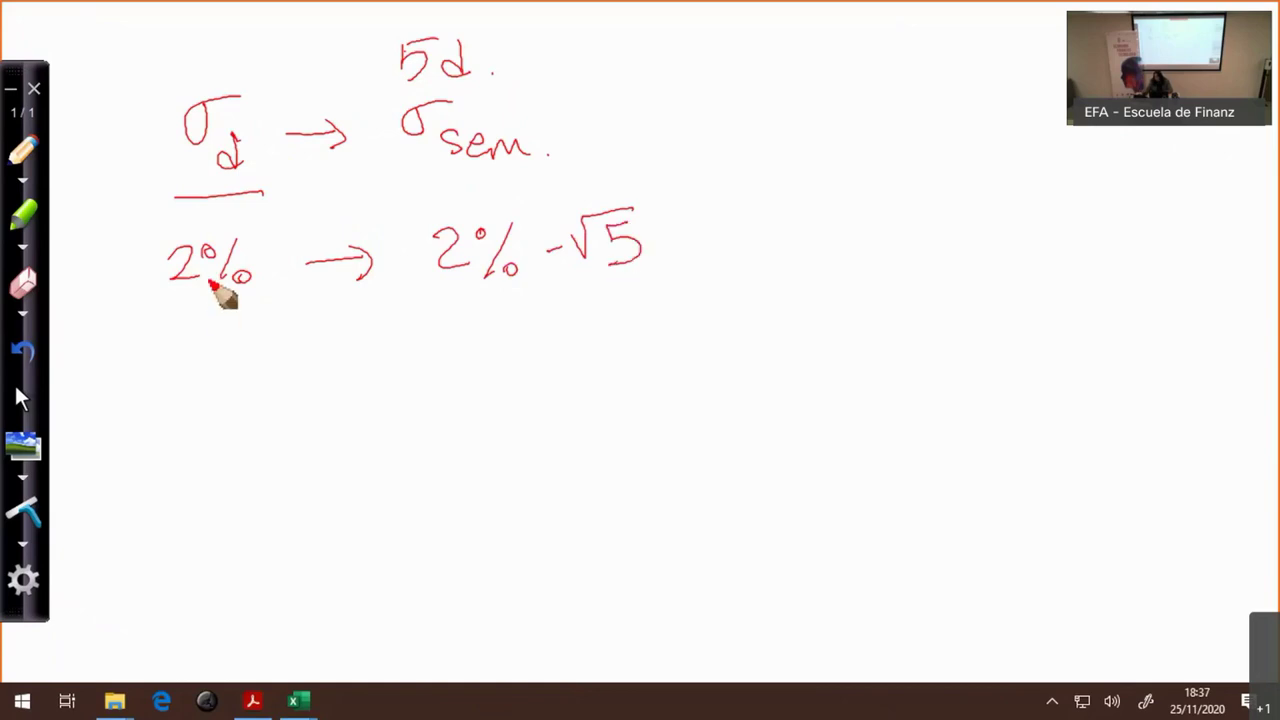
- Underline the 2% daily volatility, write the annual scaling example 2% → 2%·√252 below it, and bracket the annual expression
{"action": "left_click_drag", "start_coordinate": [175, 303], "coordinate": [262, 300]}
{"action": "mouse_move", "coordinate": [168, 372]}
{"action": "left_mouse_down"}
{"action": "mouse_move", "coordinate": [207, 398]}
{"action": "mouse_move", "coordinate": [220, 364]}
{"action": "mouse_move", "coordinate": [236, 402]}
{"action": "mouse_move", "coordinate": [262, 392]}
{"action": "left_mouse_up"}
{"action": "mouse_move", "coordinate": [328, 382]}
{"action": "left_mouse_down"}
{"action": "mouse_move", "coordinate": [380, 370]}
{"action": "mouse_move", "coordinate": [383, 393]}
{"action": "left_mouse_up"}
{"action": "mouse_move", "coordinate": [451, 356]}
{"action": "left_mouse_down"}
{"action": "mouse_move", "coordinate": [469, 386]}
{"action": "mouse_move", "coordinate": [486, 380]}
{"action": "left_mouse_up"}
{"action": "left_click_drag", "start_coordinate": [488, 345], "coordinate": [490, 388]}
{"action": "left_click_drag", "start_coordinate": [512, 374], "coordinate": [514, 378]}
{"action": "left_click_drag", "start_coordinate": [549, 251], "coordinate": [552, 253]}
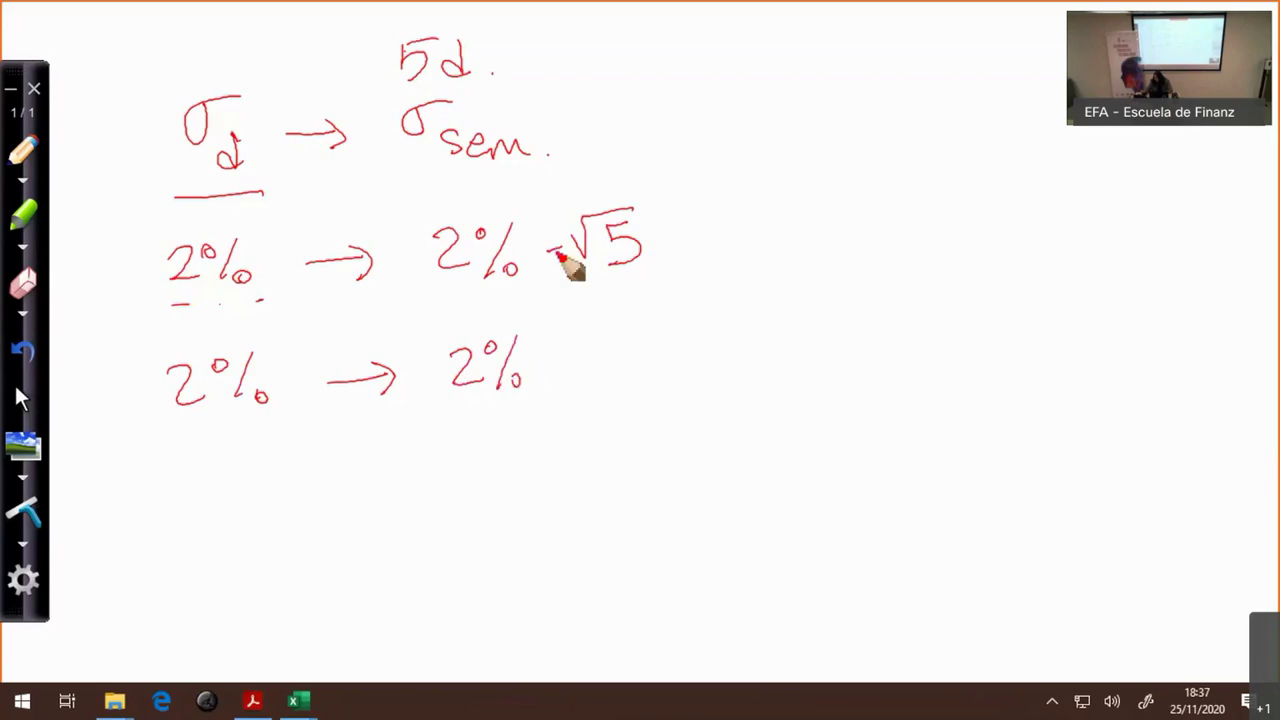
{"action": "left_click_drag", "start_coordinate": [560, 356], "coordinate": [660, 316]}
{"action": "left_click_drag", "start_coordinate": [606, 346], "coordinate": [632, 368]}
{"action": "left_click_drag", "start_coordinate": [656, 345], "coordinate": [676, 366]}
{"action": "left_click_drag", "start_coordinate": [678, 363], "coordinate": [718, 337]}
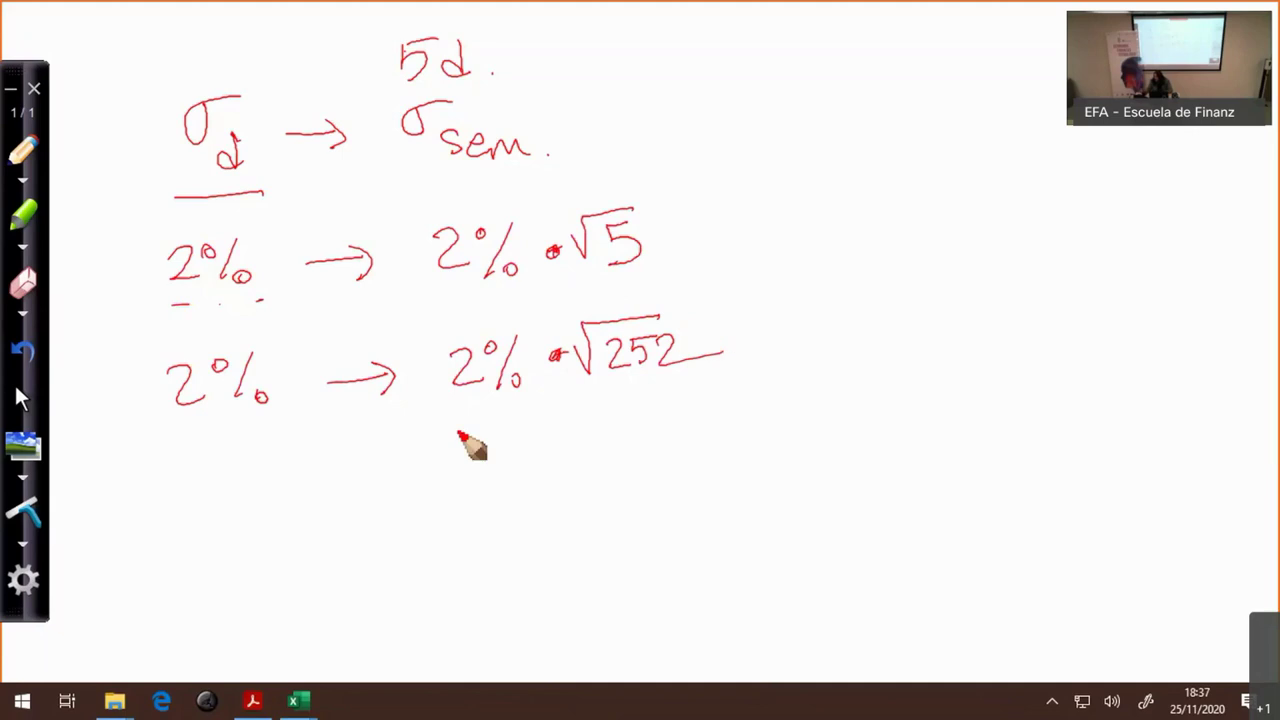
{"action": "left_click_drag", "start_coordinate": [445, 405], "coordinate": [737, 330]}
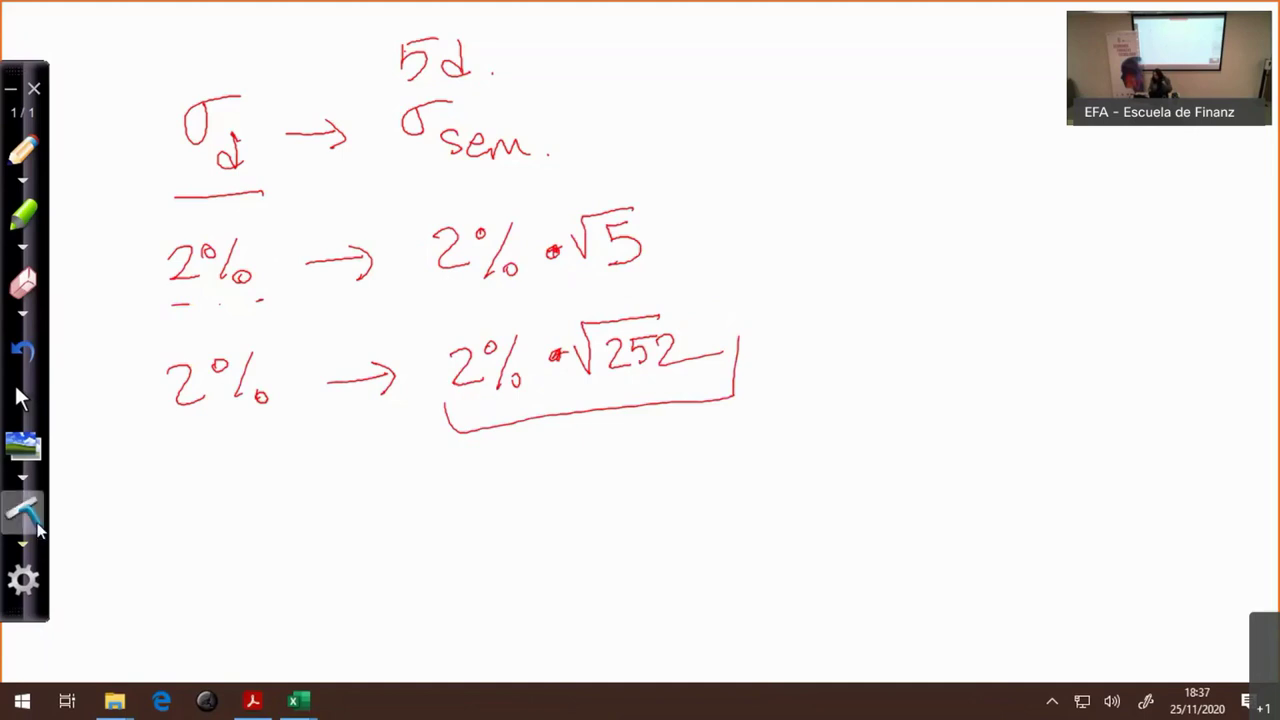
- Clear and close the whiteboard, then show page 59 of Afi_Escuela_Riesgo_Mercado.pdf in Adobe Acrobat Reader
{"action": "left_click", "coordinate": [34, 514]}
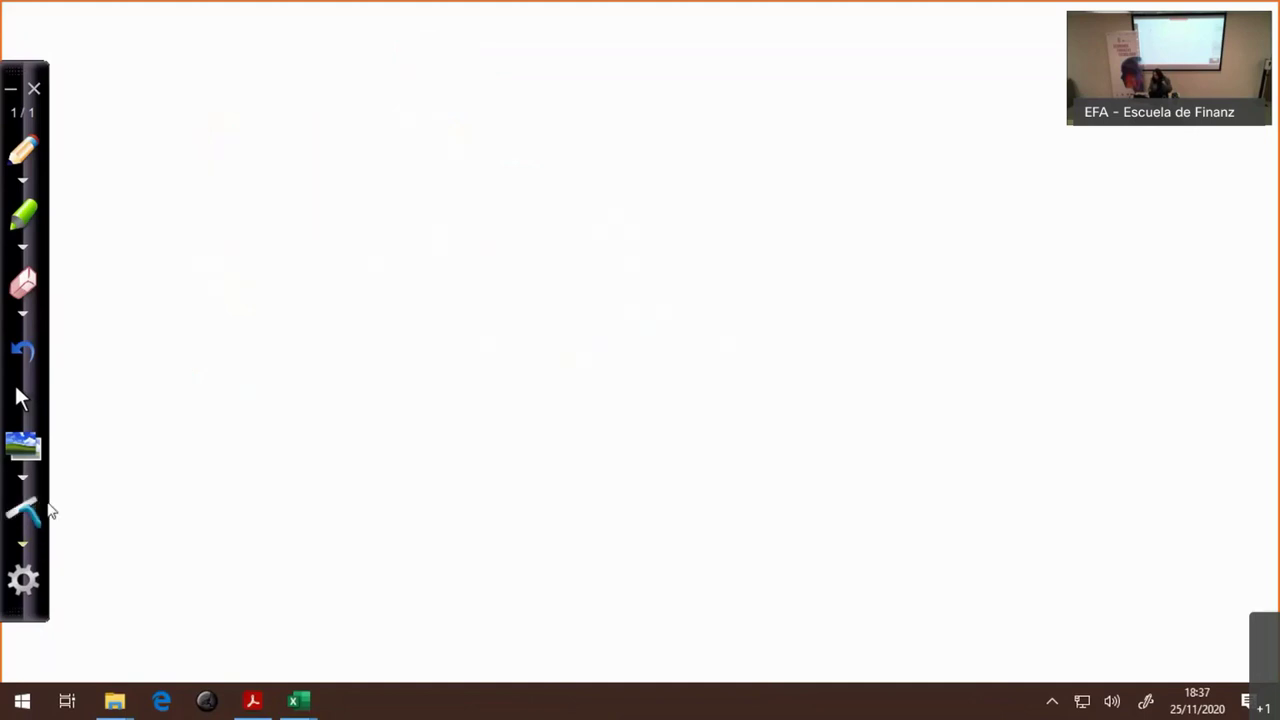
{"action": "left_click", "coordinate": [35, 455]}
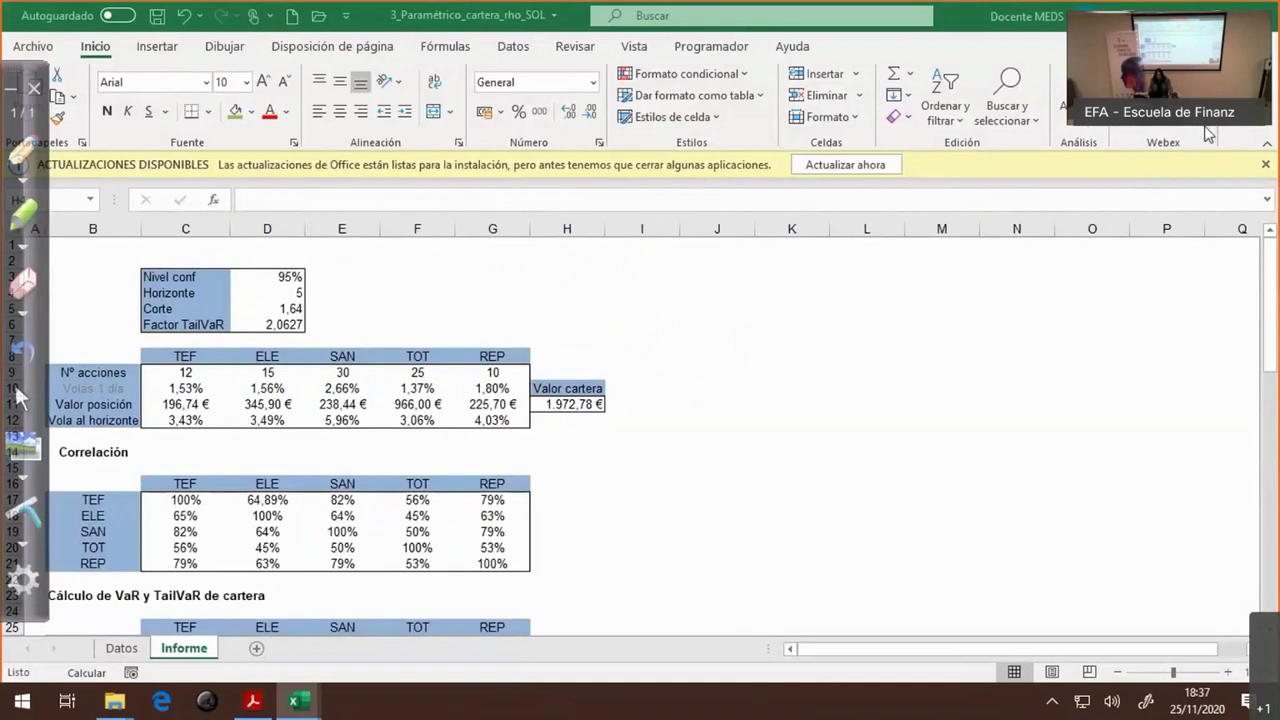
{"action": "left_click", "coordinate": [253, 701]}
{"action": "scroll", "coordinate": [438, 552], "scroll_direction": "down", "scroll_amount": 2}
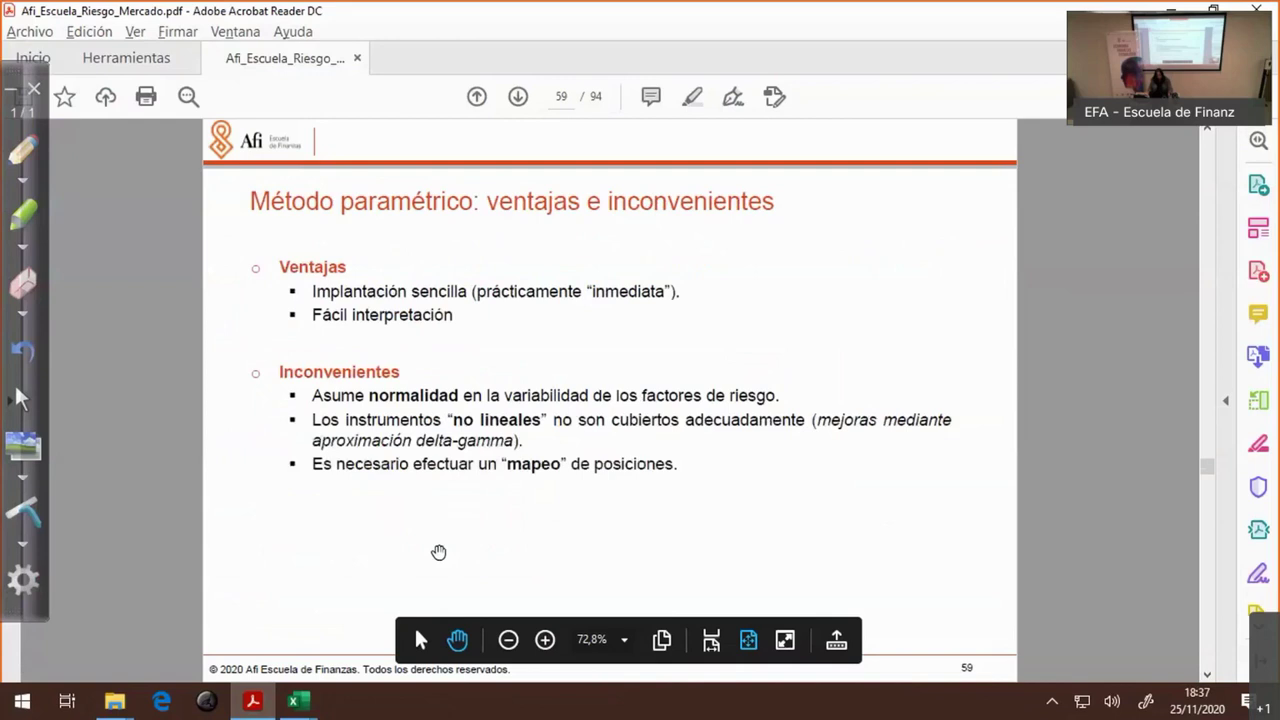
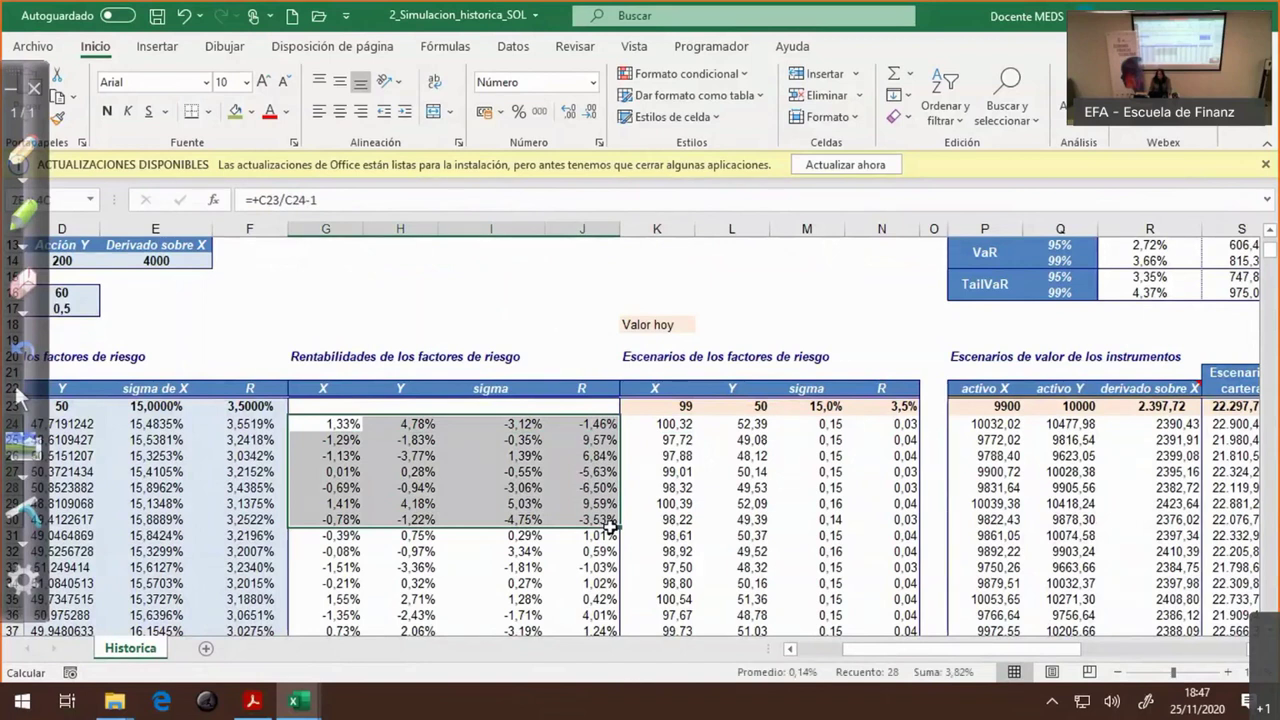
- Switch to the 4_Simulación_Montecarlo_Normal workbook in Excel and examine the correlation and Cholesky matrices on the MC sheet
{"action": "left_click_drag", "start_coordinate": [610, 527], "coordinate": [612, 530]}
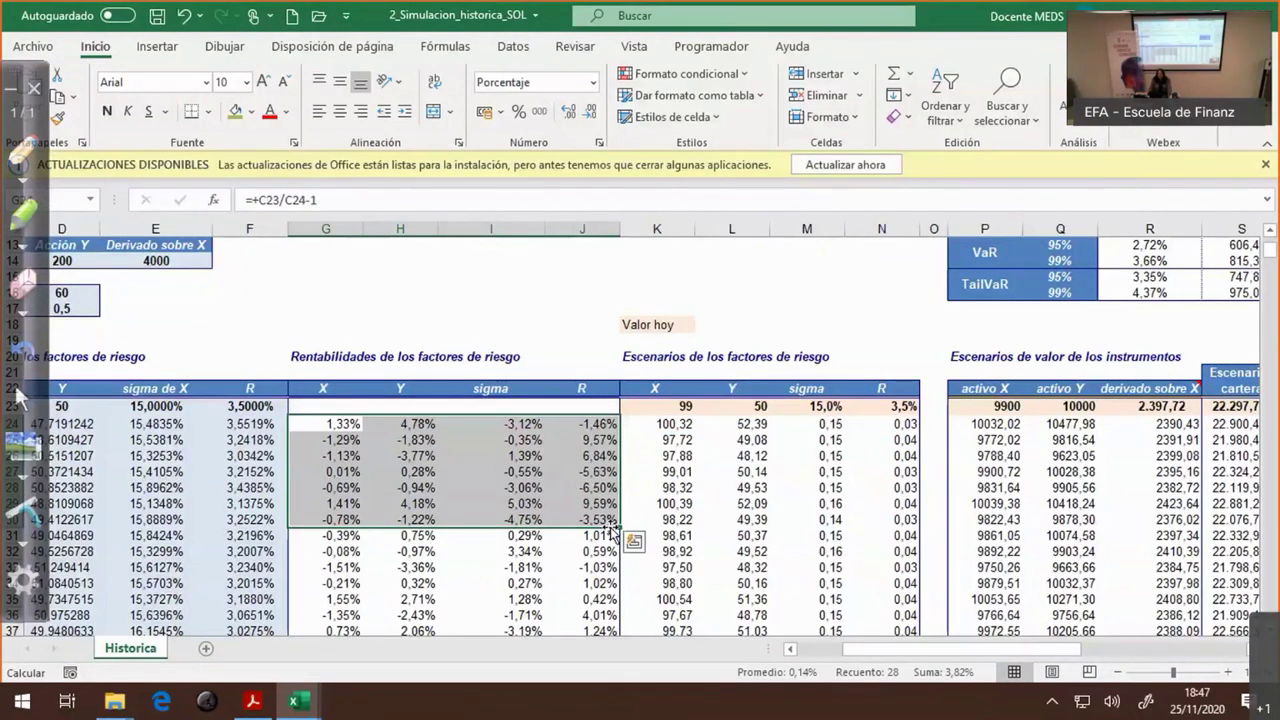
{"action": "left_click", "coordinate": [297, 705]}
{"action": "left_click", "coordinate": [297, 705]}
{"action": "left_click", "coordinate": [297, 705]}
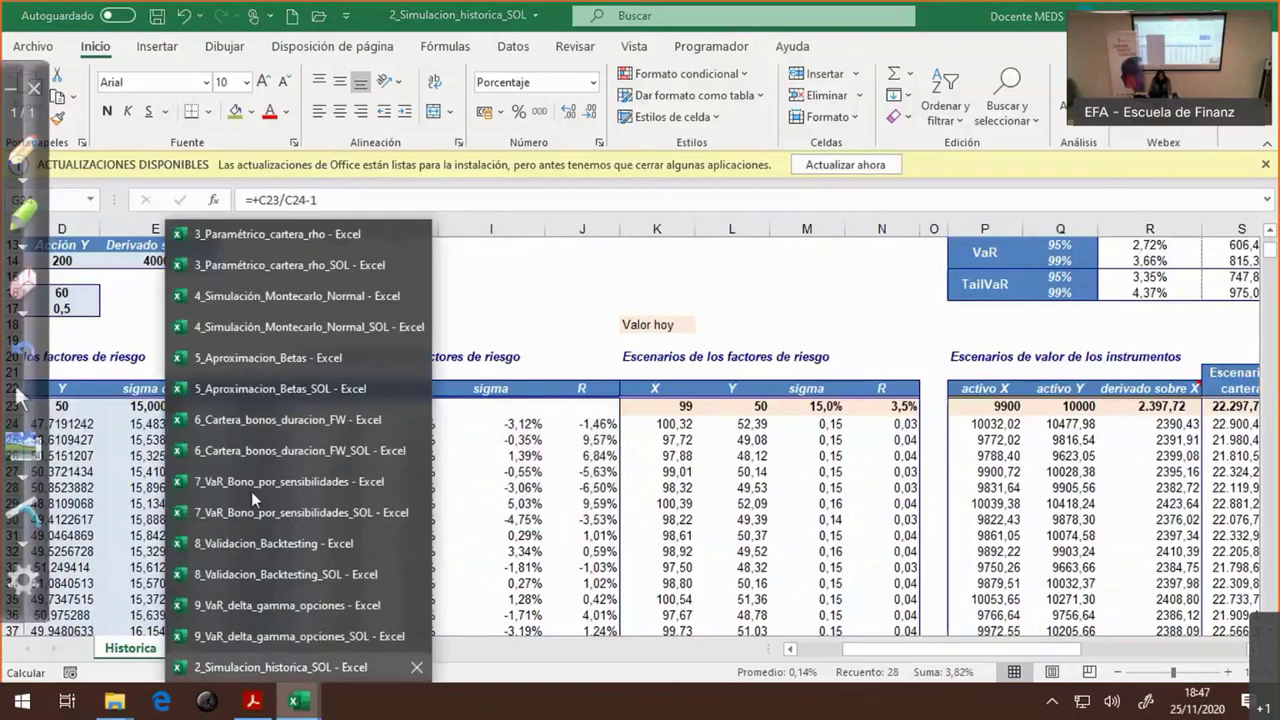
{"action": "left_click", "coordinate": [264, 299]}
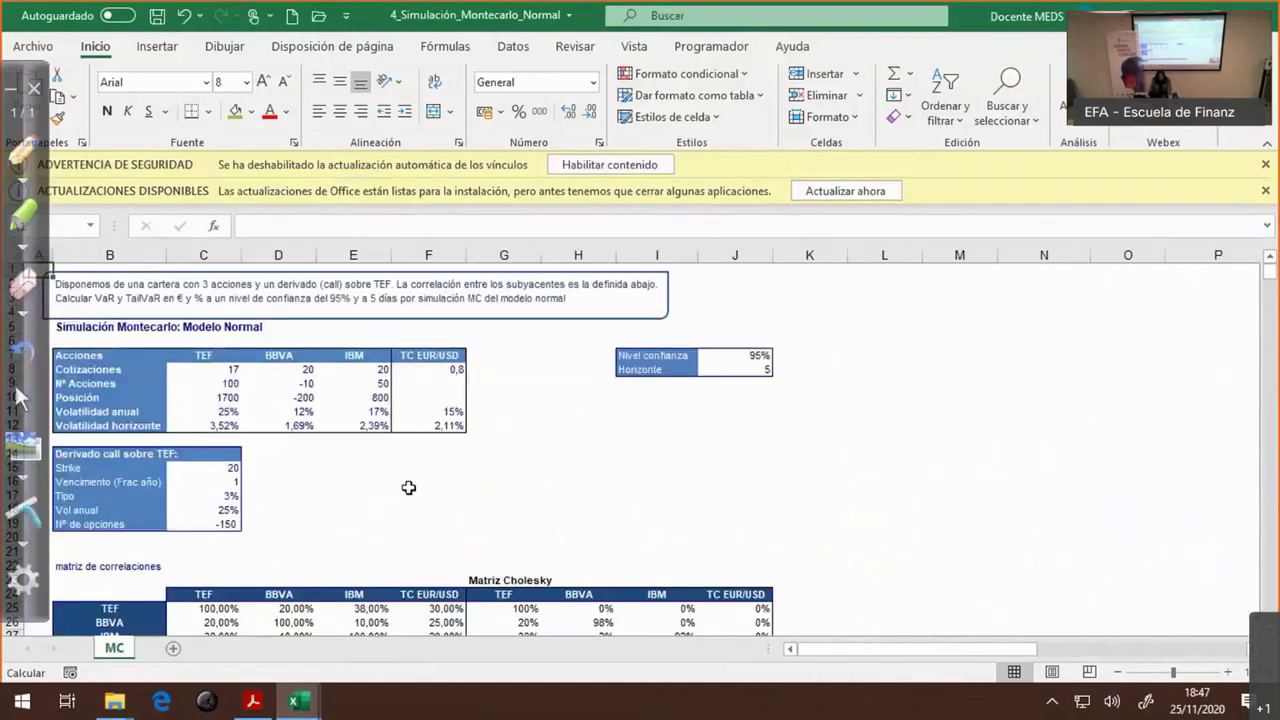
{"action": "left_click", "coordinate": [500, 608]}
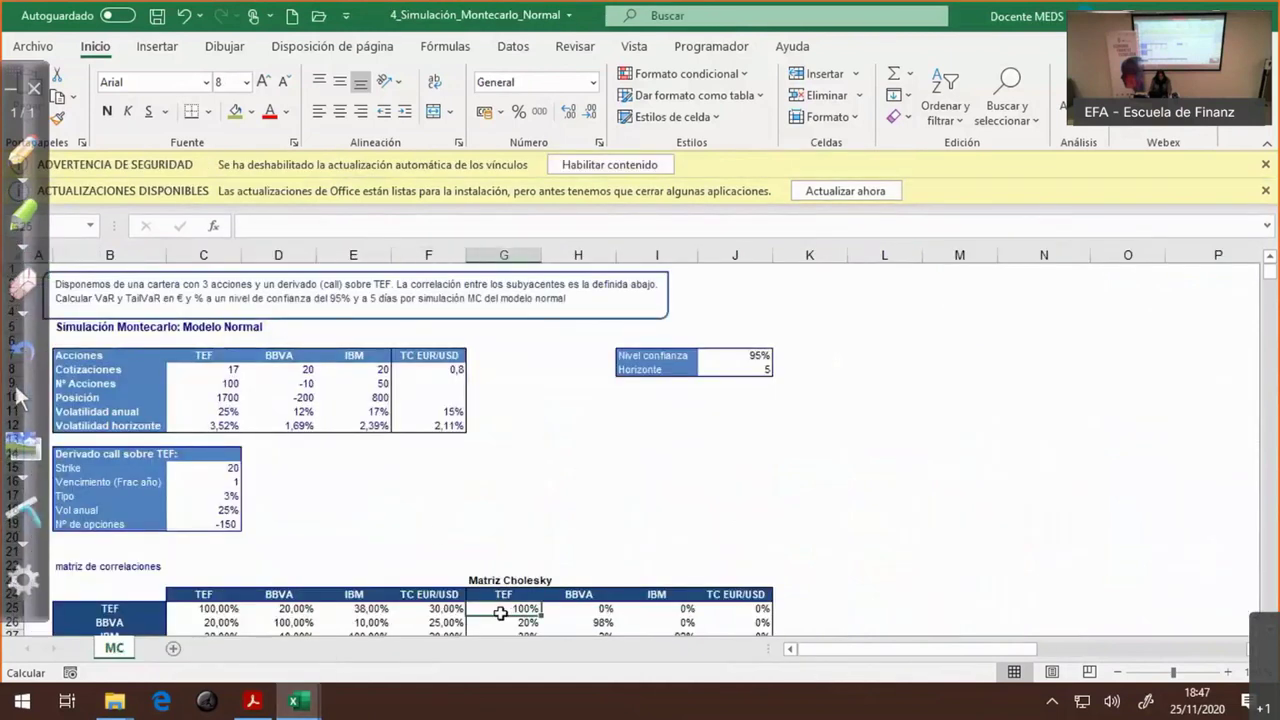
{"action": "scroll", "coordinate": [479, 596], "scroll_direction": "down", "scroll_amount": 5}
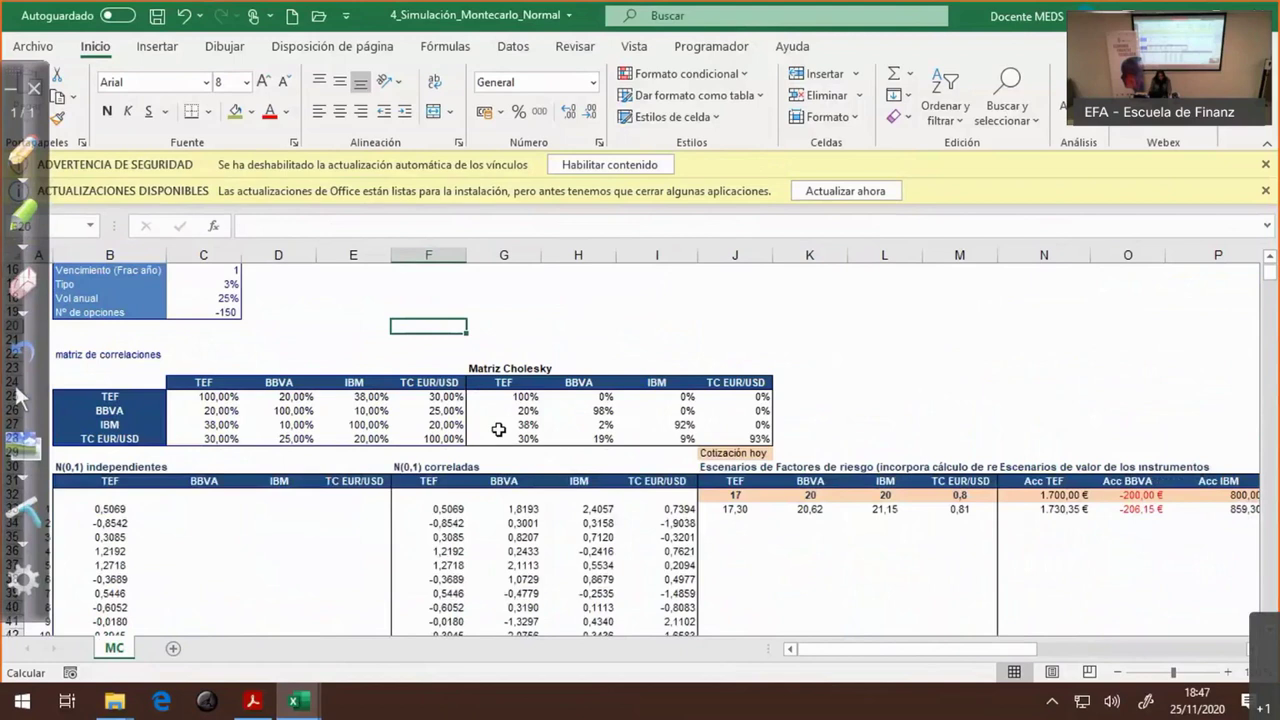
- Replace the formulas in F25:J28, covering the EUR/USD correlations and the Cholesky matrix, with their values
{"action": "left_click_drag", "start_coordinate": [452, 396], "coordinate": [725, 436]}
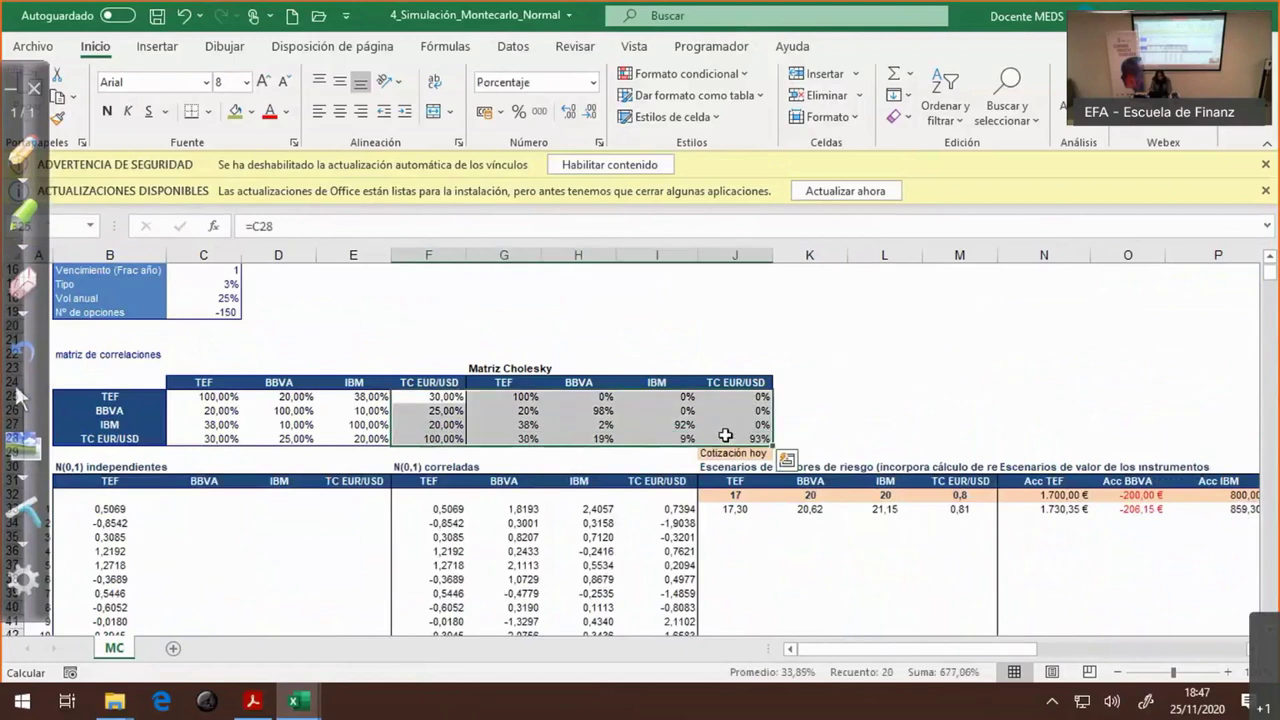
{"action": "key", "text": "ctrl+c"}
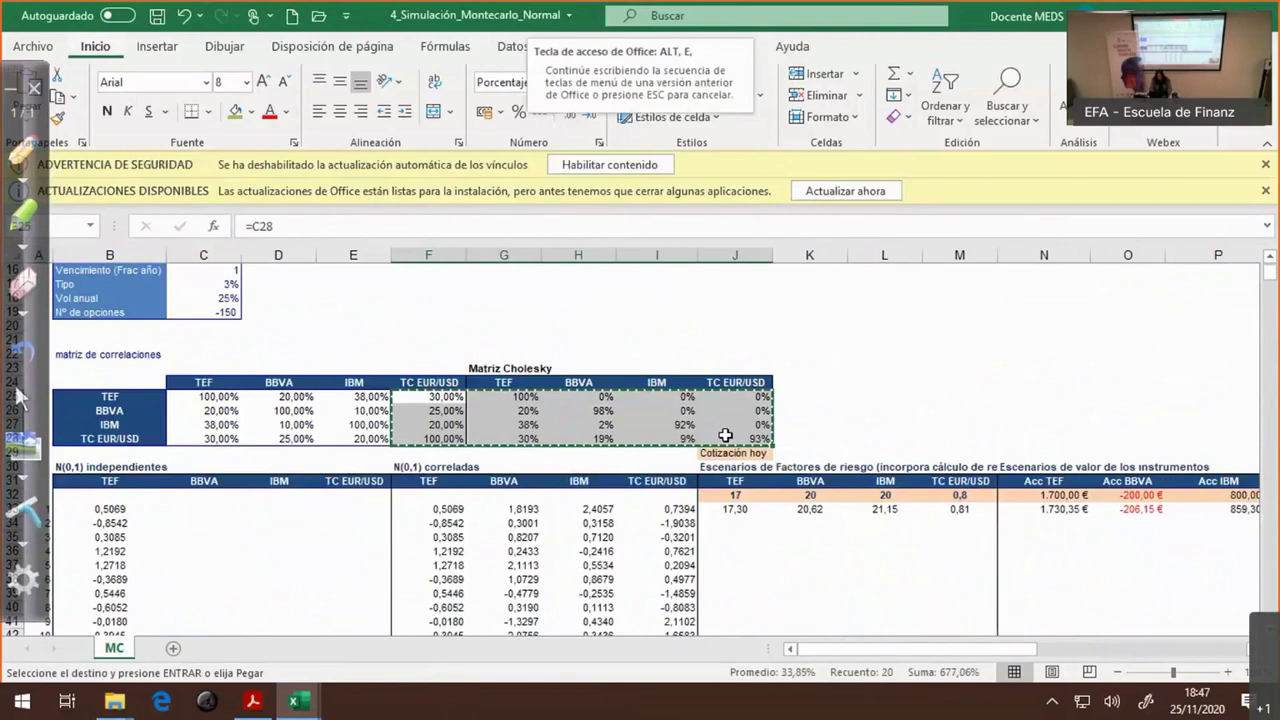
{"action": "key", "text": "ctrl+alt+v"}
{"action": "key", "text": "f"}
{"action": "key", "text": "v"}
{"action": "key", "text": "Return"}
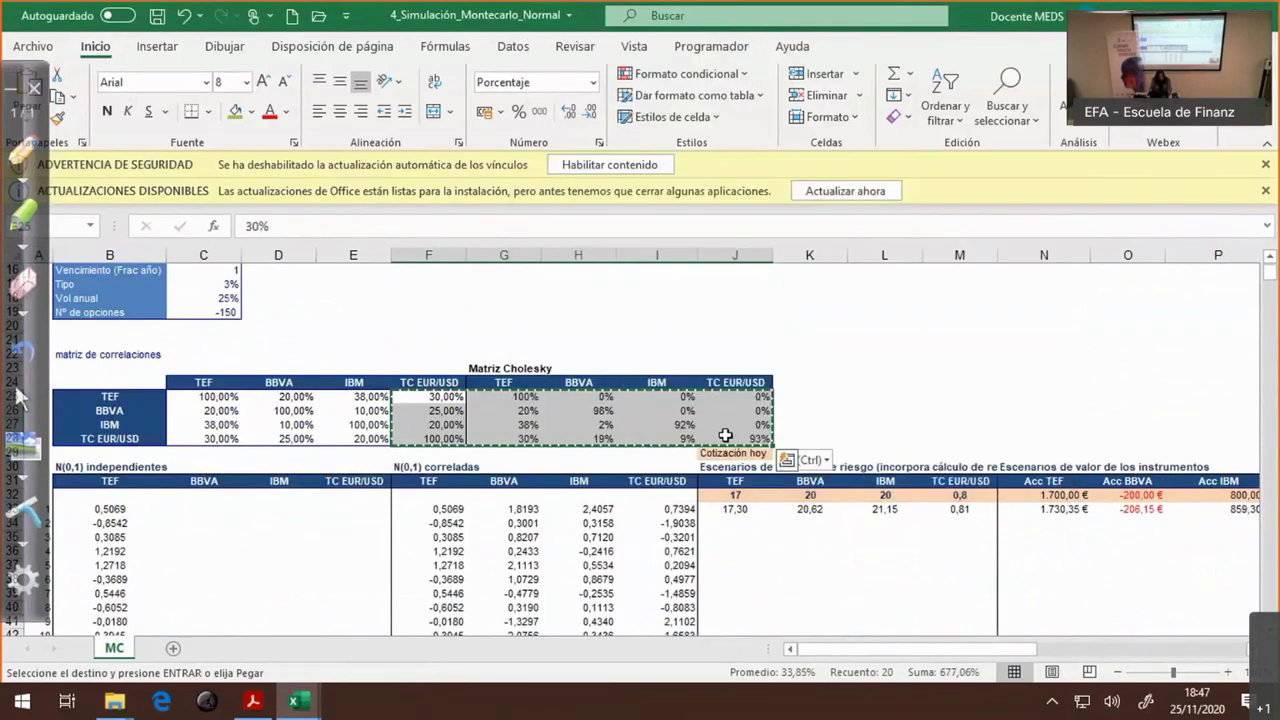
{"action": "scroll", "coordinate": [487, 494], "scroll_direction": "up", "scroll_amount": 5}
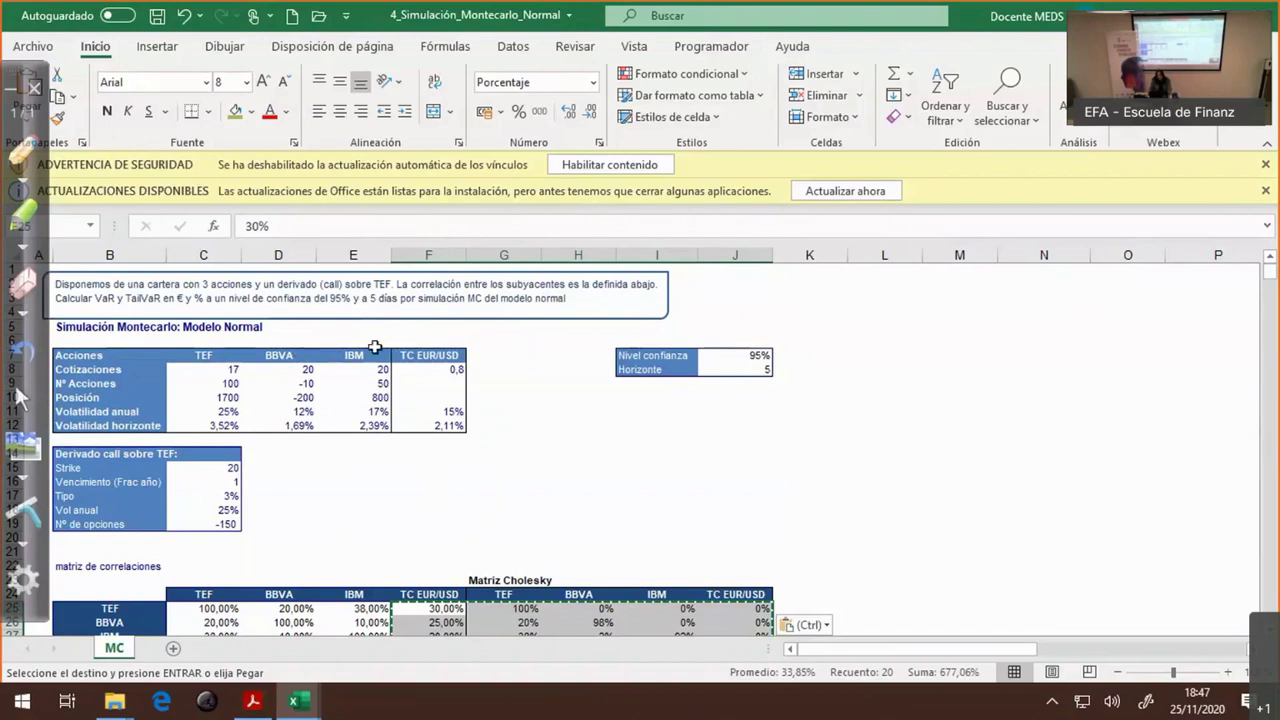
{"action": "scroll", "coordinate": [384, 438], "scroll_direction": "down", "scroll_amount": 1}
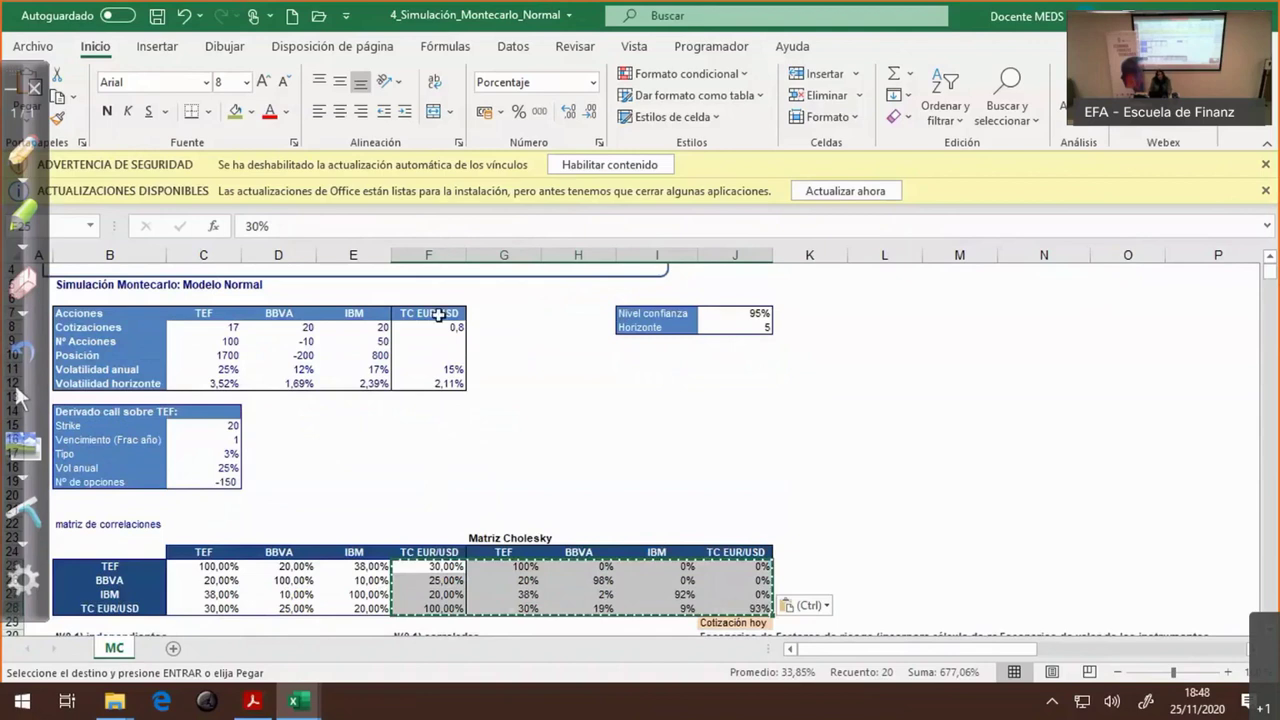
{"action": "left_click", "coordinate": [425, 452]}
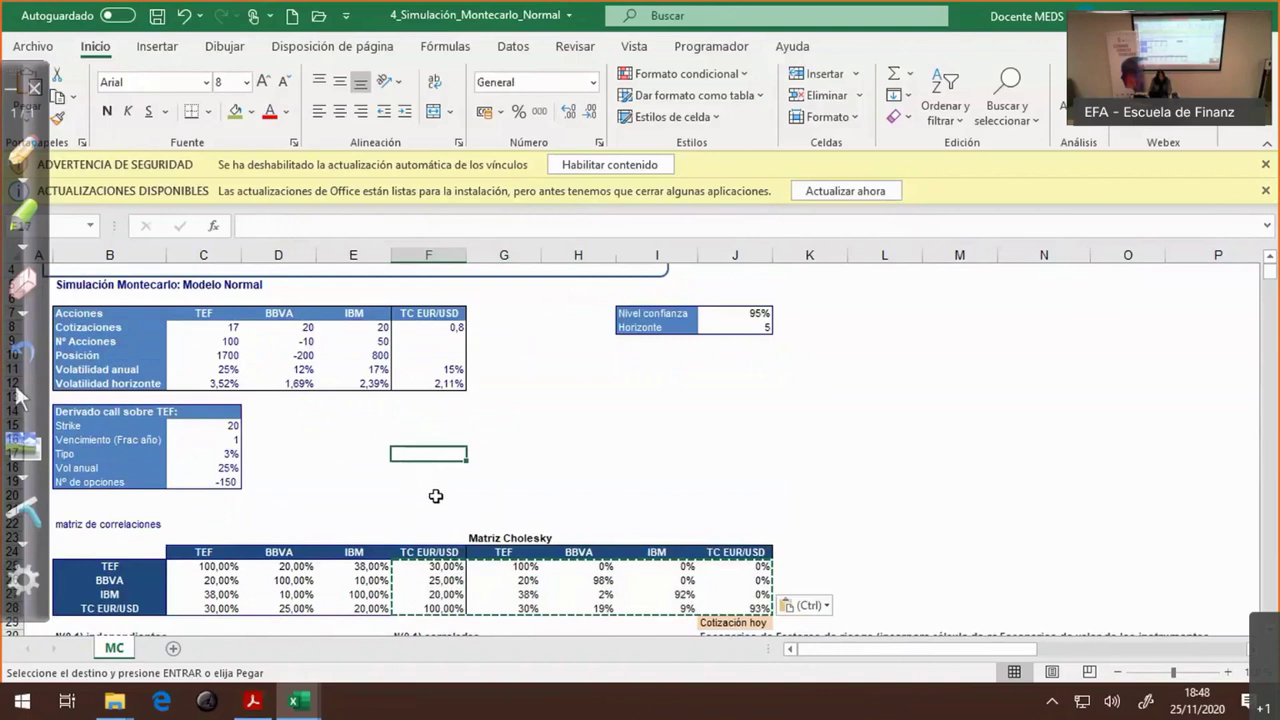
{"action": "key", "text": "Escape"}
- Check individual coefficients in the correlation matrix on the MC sheet
{"action": "scroll", "coordinate": [312, 487], "scroll_direction": "down", "scroll_amount": 3}
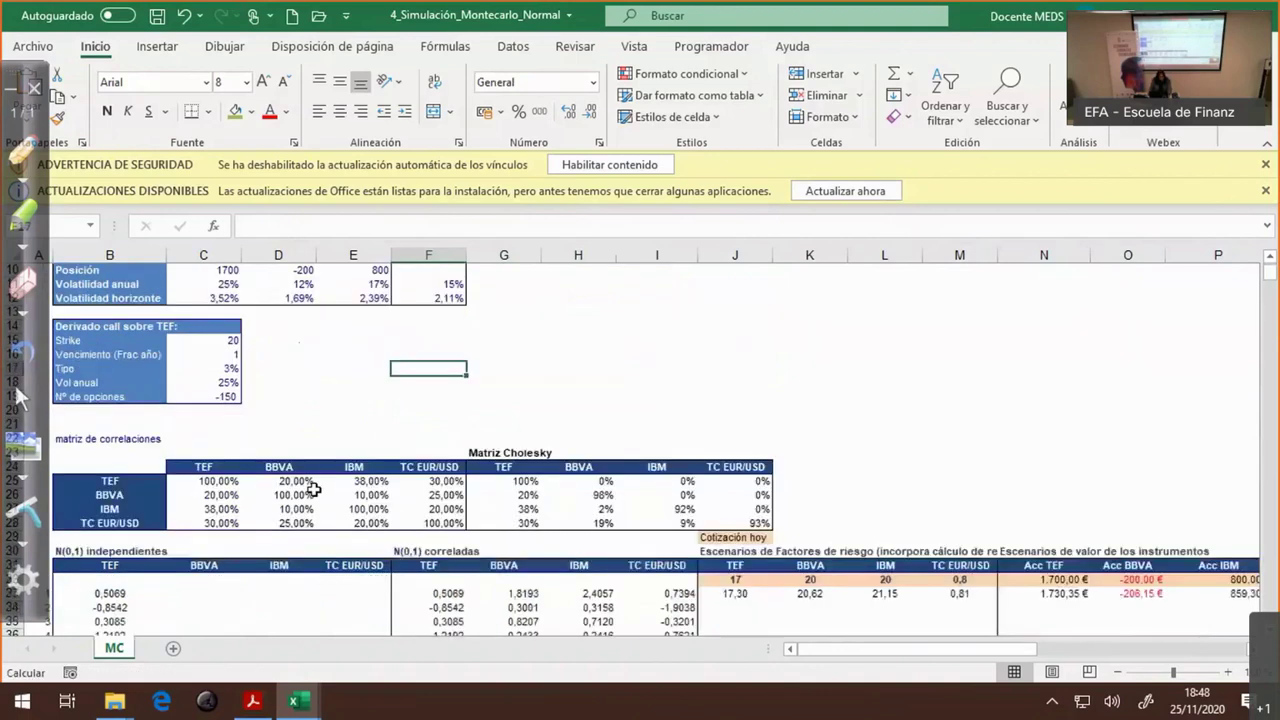
{"action": "scroll", "coordinate": [312, 487], "scroll_direction": "down", "scroll_amount": 1}
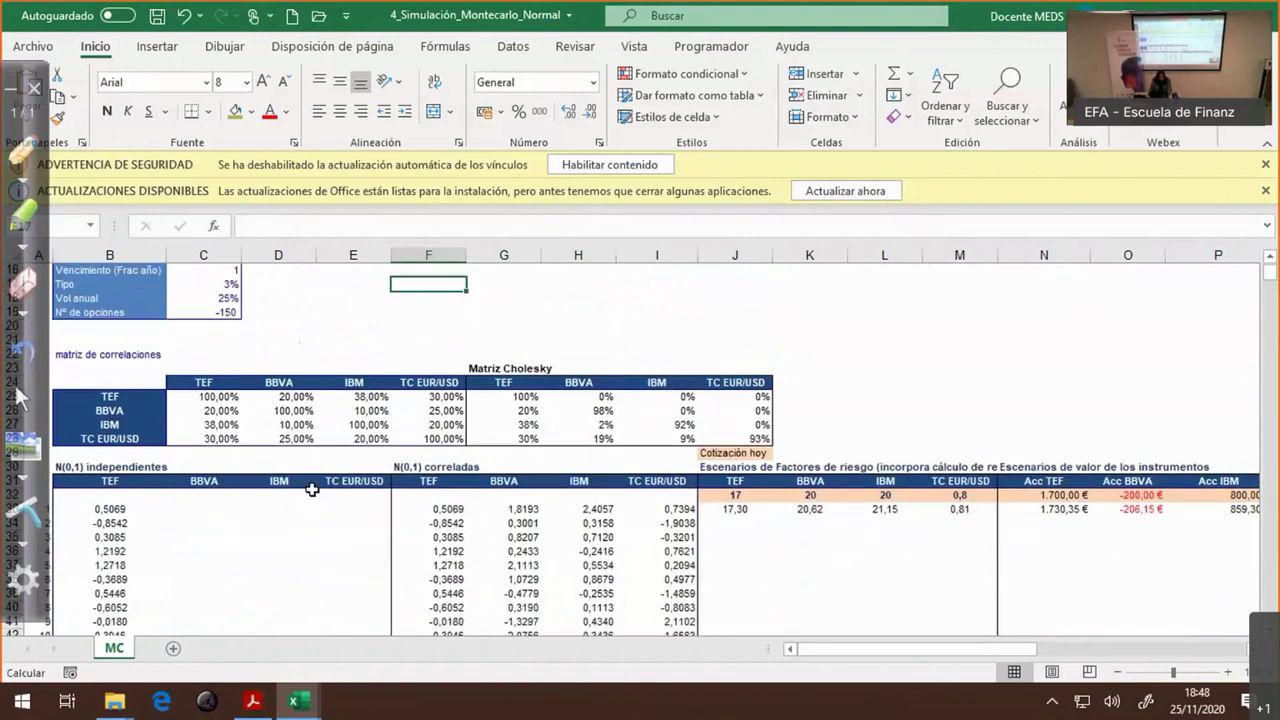
{"action": "left_click", "coordinate": [203, 396]}
{"action": "left_click", "coordinate": [278, 438]}
{"action": "left_click", "coordinate": [284, 426]}
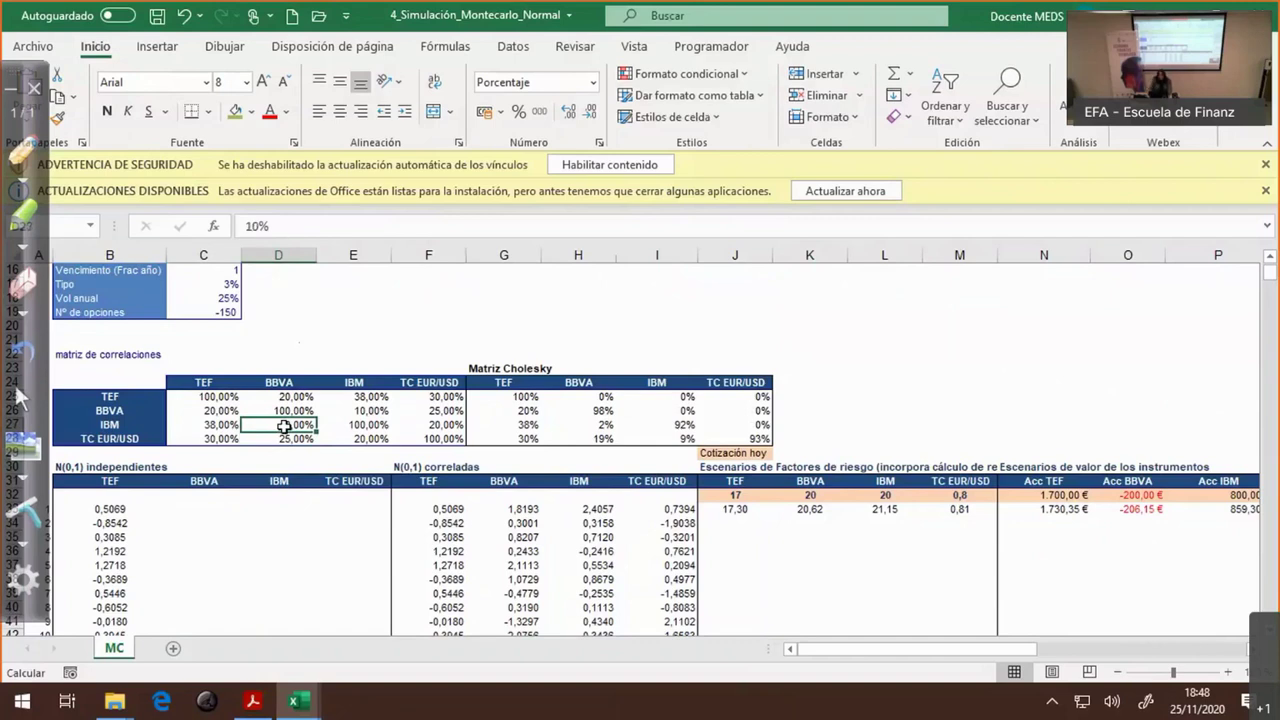
- Switch to the 3_Paramétrico_cartera_rho_SOL workbook and inspect the correlation formulas in the TEF column of the Informe sheet
{"action": "mouse_move", "coordinate": [311, 704]}
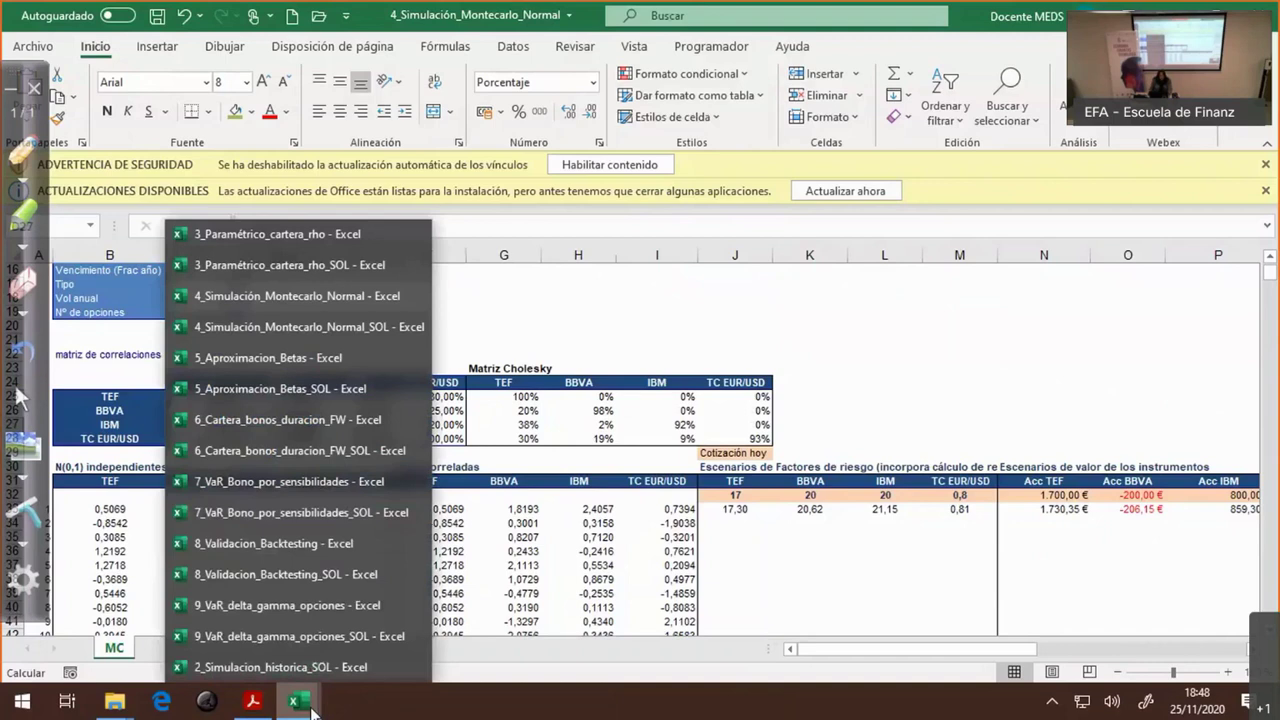
{"action": "left_click", "coordinate": [256, 264]}
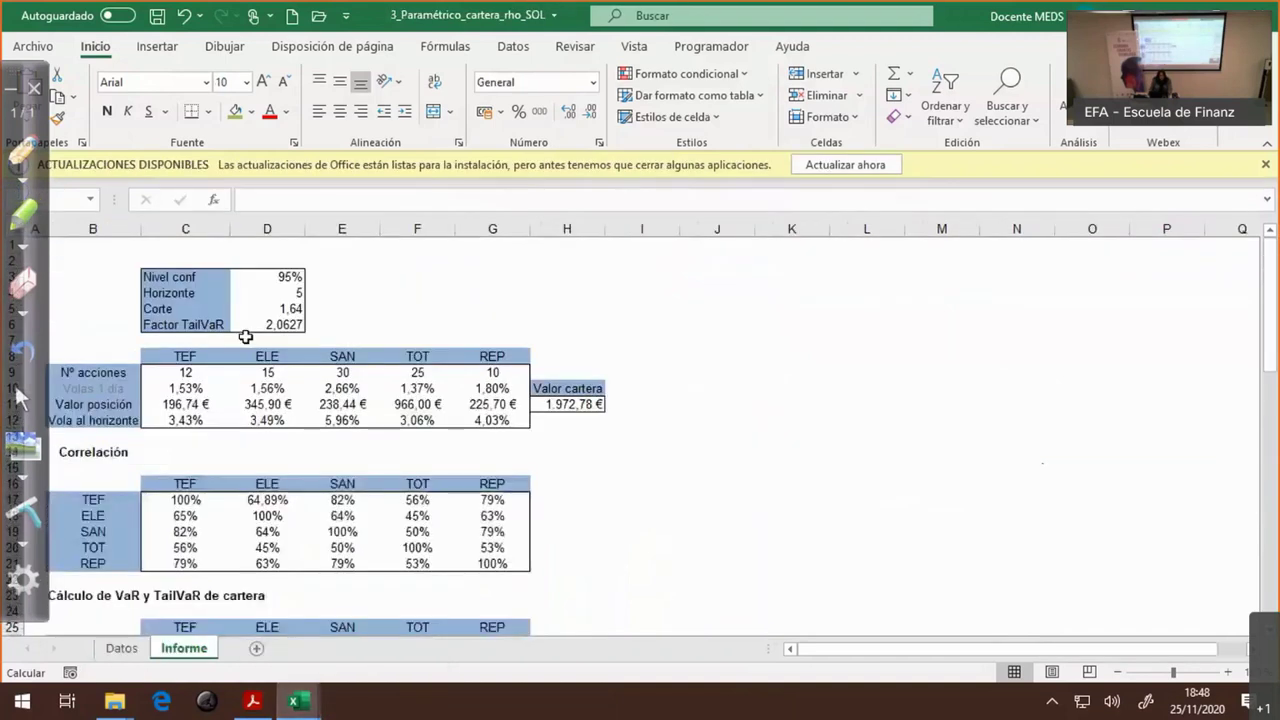
{"action": "left_click", "coordinate": [179, 500]}
{"action": "left_click", "coordinate": [177, 535]}
{"action": "left_click", "coordinate": [177, 561]}
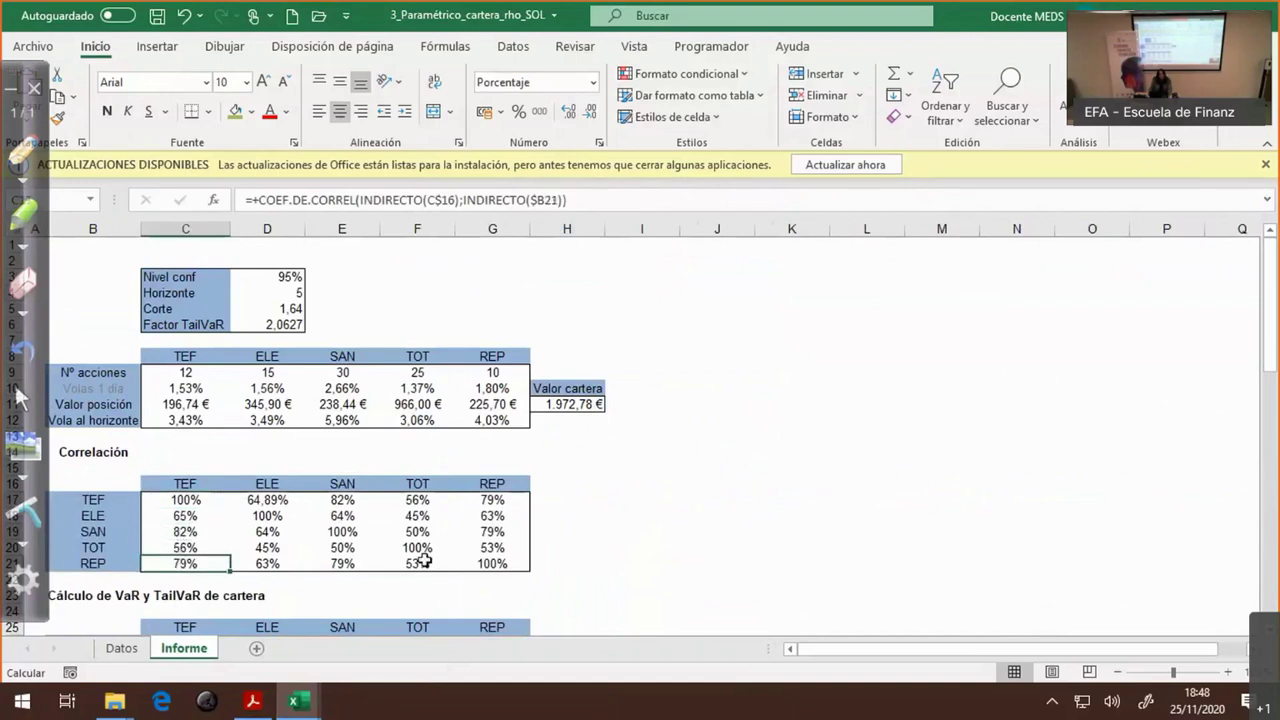
- Return to 4_Simulación_Montecarlo_Normal, select correlation matrix C25:F28, and consult the Cholesky decomposition on page 63 of the PDF in Adobe Acrobat Reader
{"action": "key", "text": "ctrl+Tab"}
{"action": "left_click", "coordinate": [242, 422]}
{"action": "left_click_drag", "start_coordinate": [215, 397], "coordinate": [392, 436]}
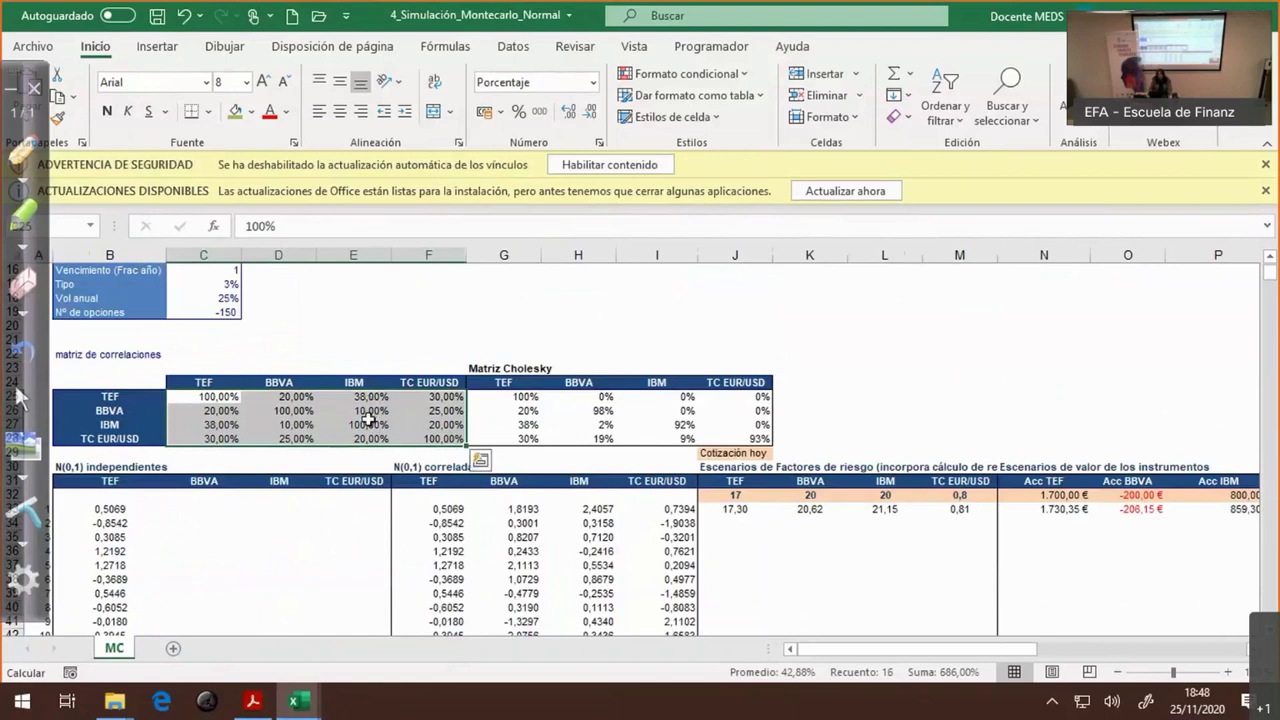
{"action": "left_click", "coordinate": [289, 703]}
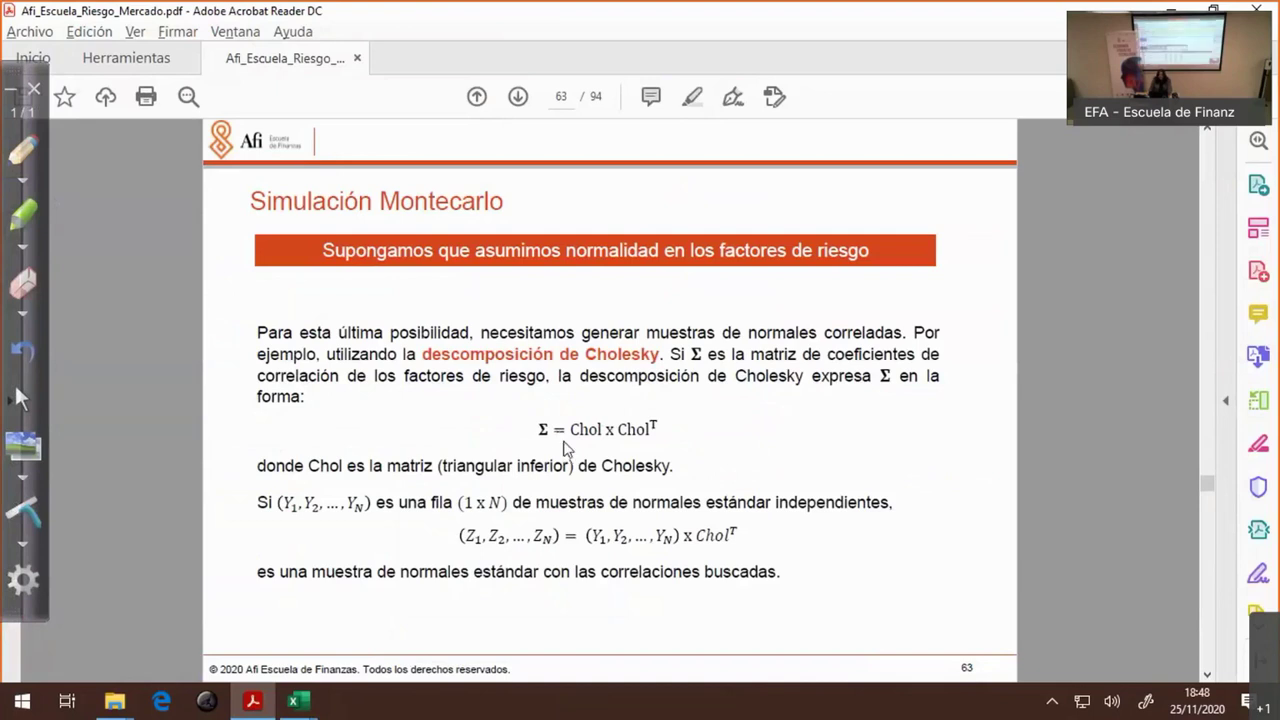
{"action": "key", "text": "alt+Tab"}
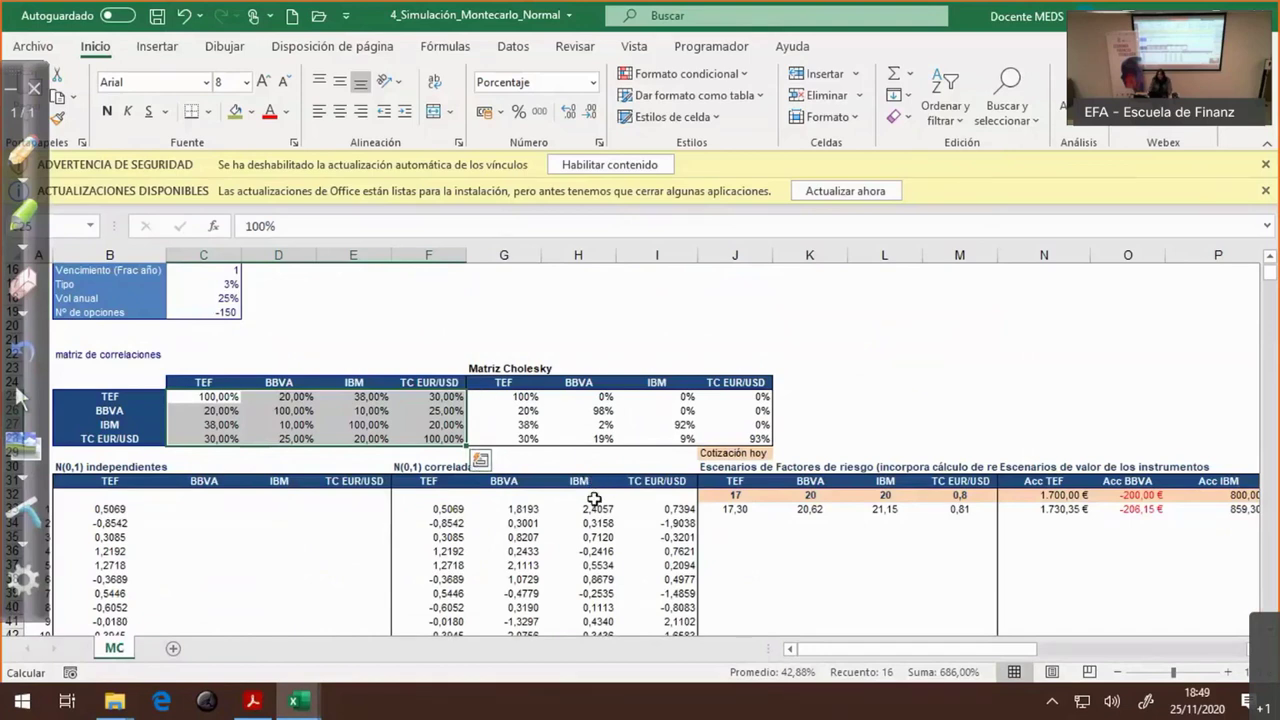
- Inspect the random normal formula in B33, and compare with the risk factor returns in the 2_Simulacion_historica_SOL workbook
{"action": "left_click", "coordinate": [110, 510]}
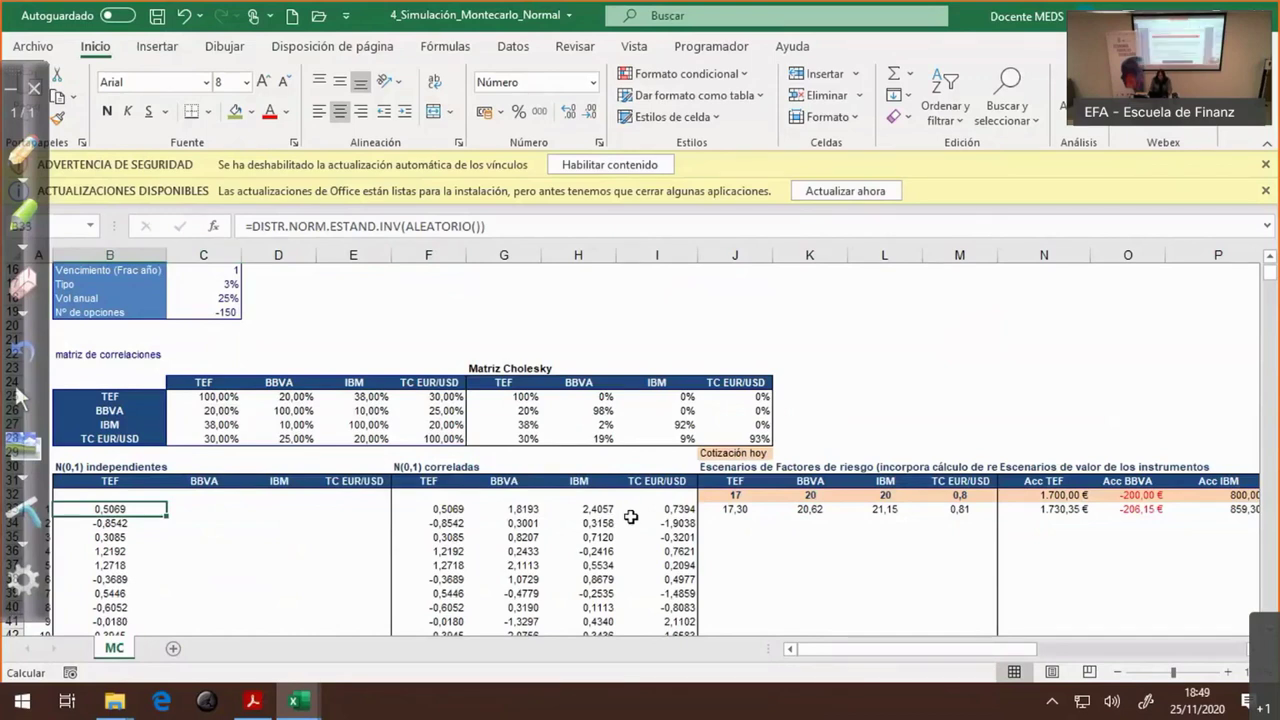
{"action": "left_click", "coordinate": [253, 701]}
{"action": "left_click", "coordinate": [295, 705]}
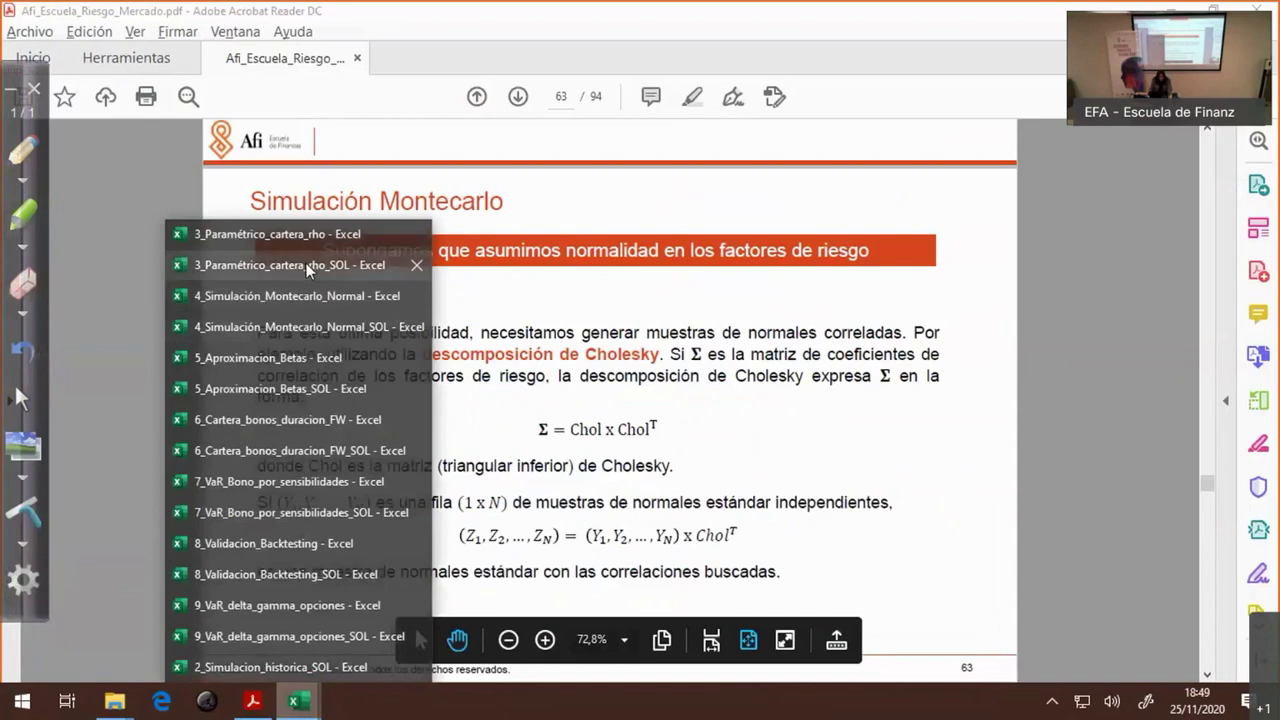
{"action": "left_click", "coordinate": [280, 667]}
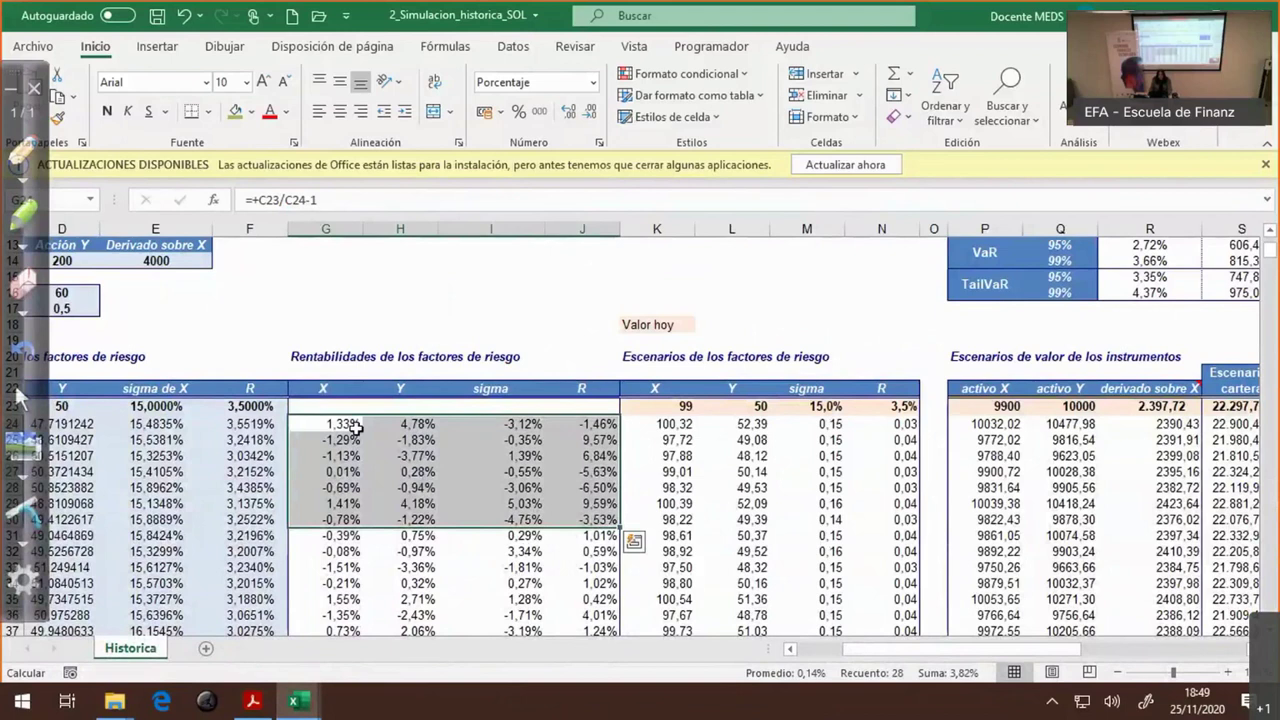
{"action": "left_click", "coordinate": [355, 440]}
{"action": "left_click", "coordinate": [428, 441]}
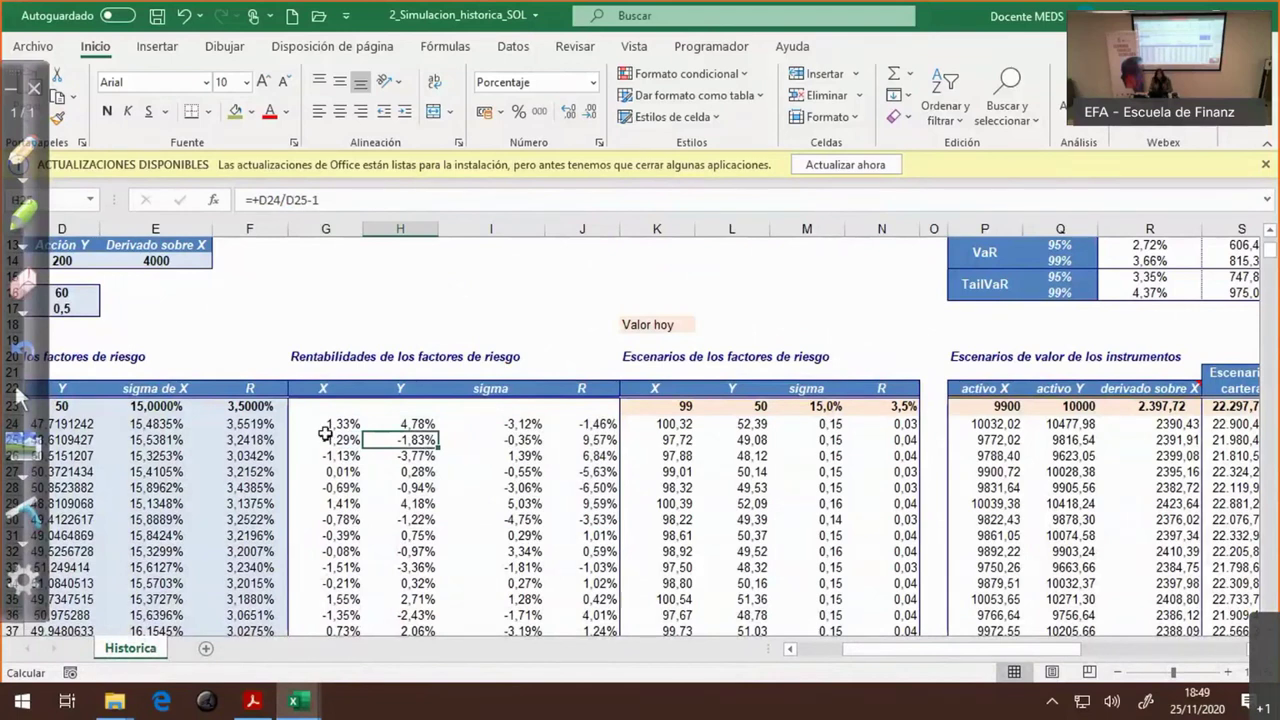
{"action": "left_click_drag", "start_coordinate": [325, 432], "coordinate": [596, 580]}
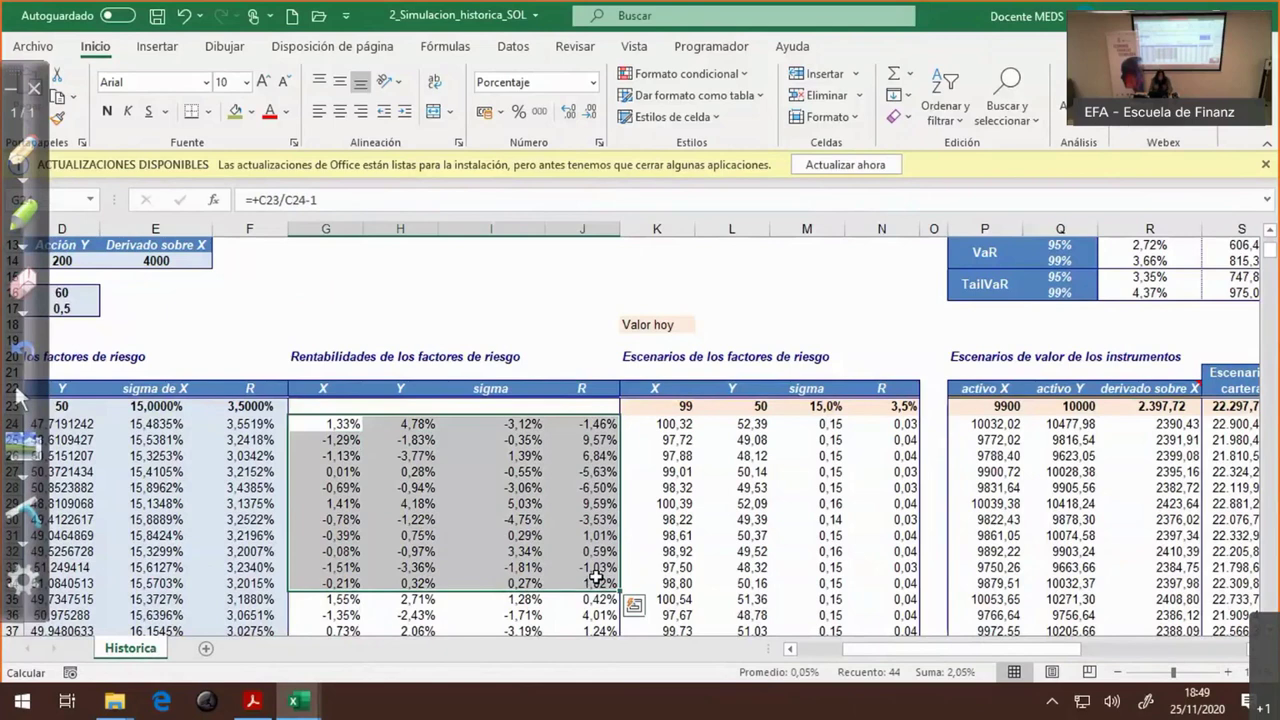
- Return to 4_Simulación_Montecarlo_Normal and review the formula of the first independent TEF simulation in B33
{"action": "key", "text": "alt+Tab"}
{"action": "key", "text": "alt+Tab"}
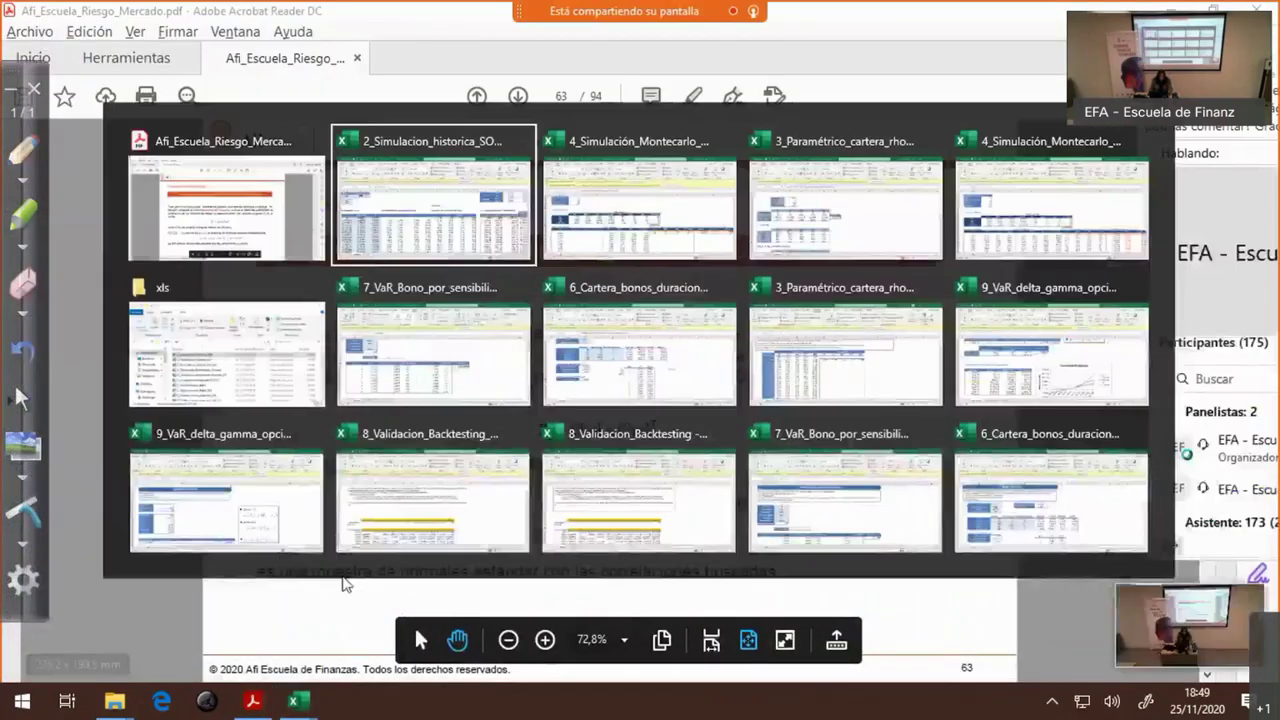
{"action": "key", "text": "alt+Tab"}
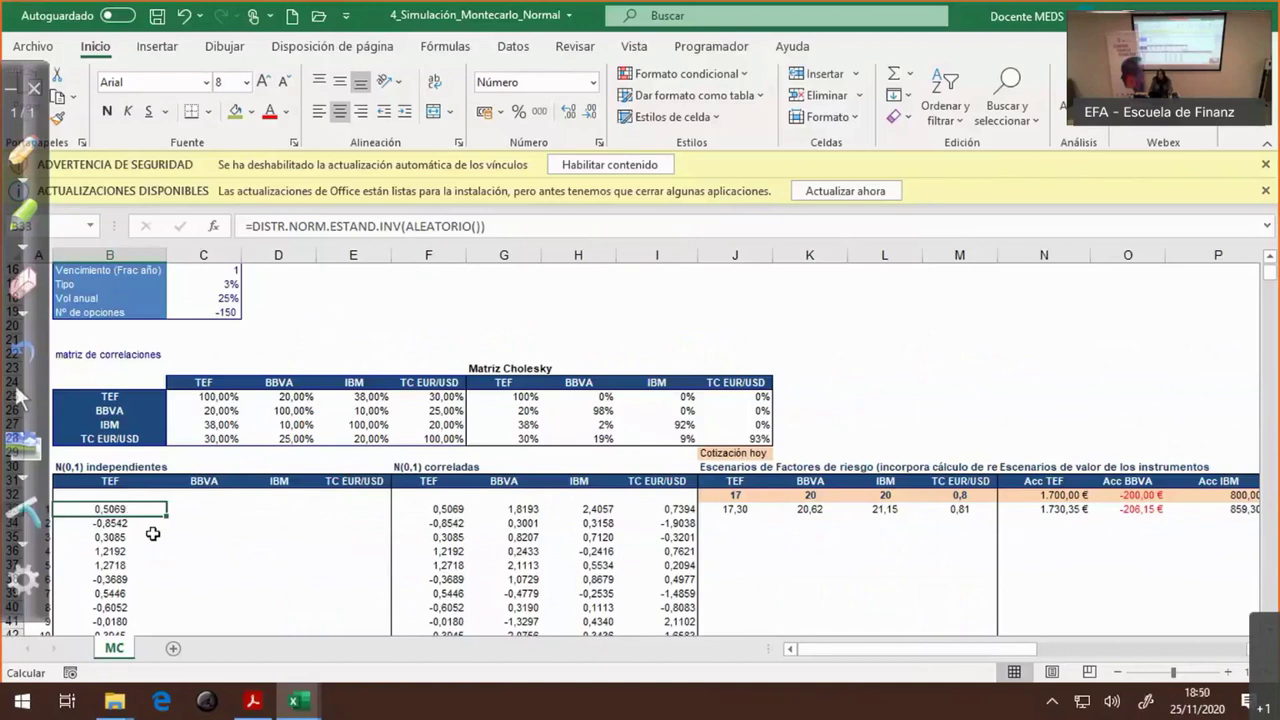
{"action": "key", "text": "F2"}
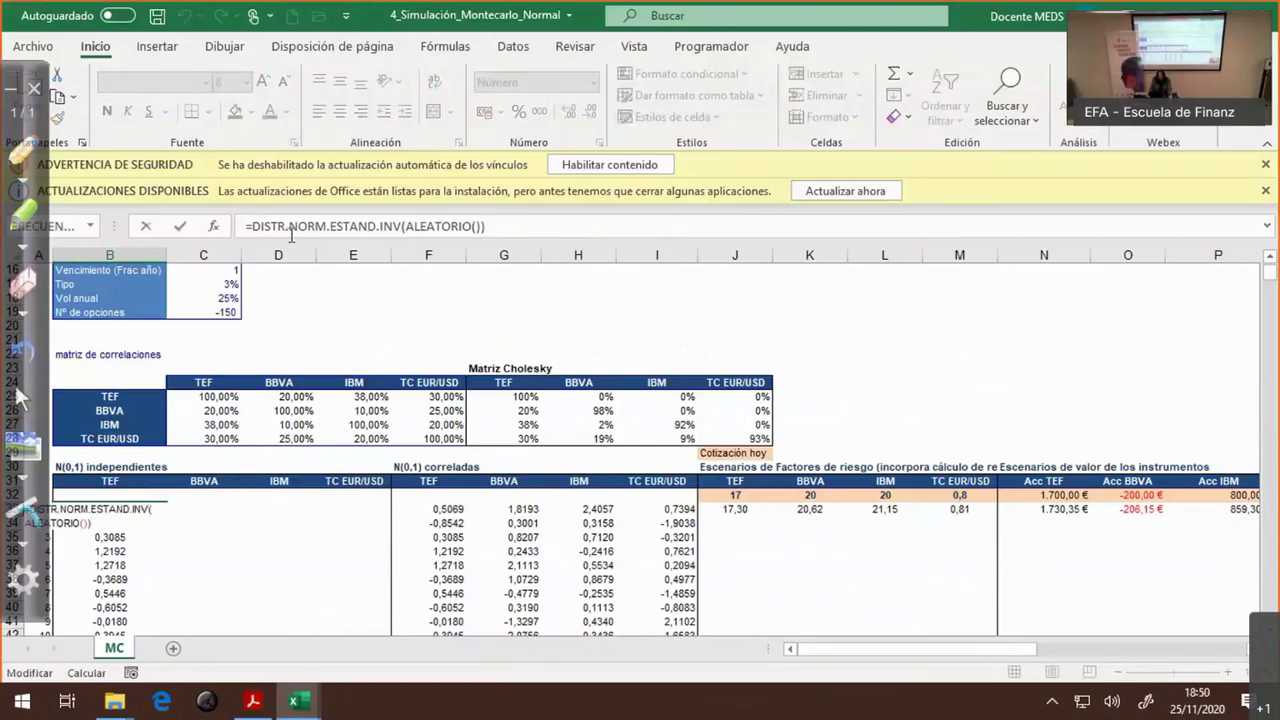
{"action": "key", "text": "Escape"}
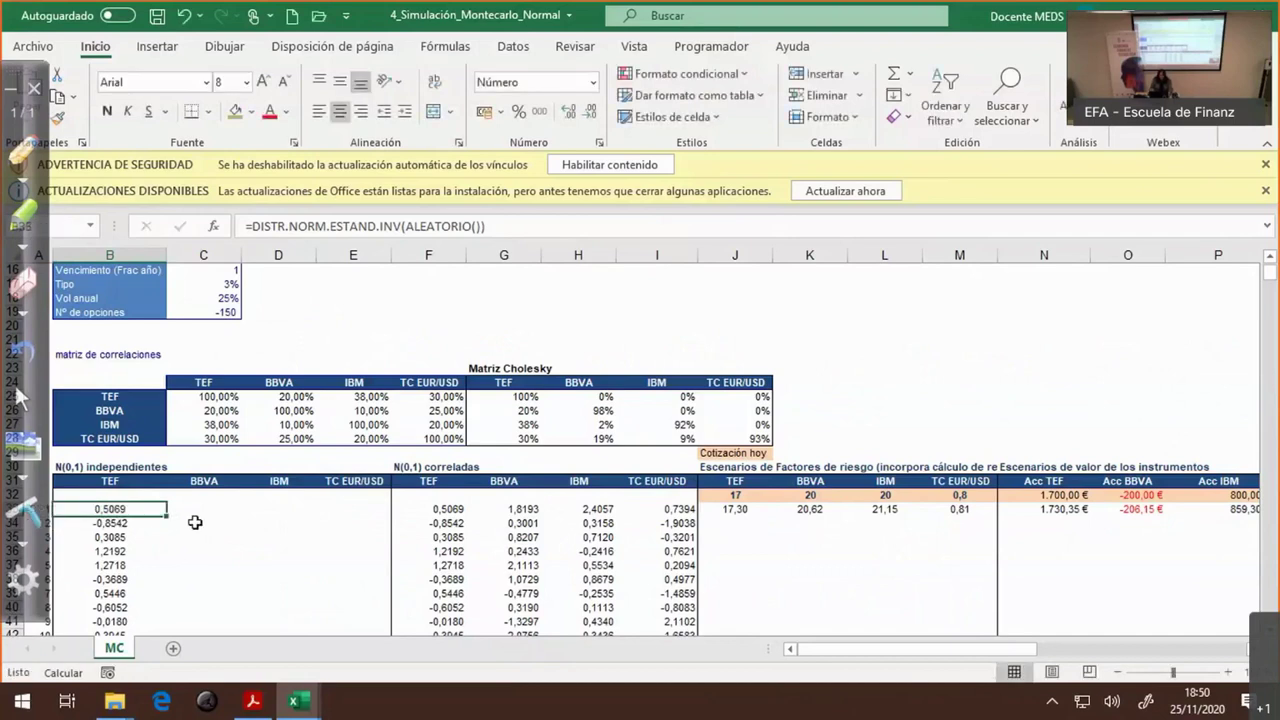
- Fill the independent N(0,1) block from B33 across to column E and down to scenario 5000 with =DISTR.NORM.ESTAND.INV(ALEATORIO())
{"action": "key", "text": "shift+Right"}
{"action": "key", "text": "shift+Right"}
{"action": "key", "text": "shift+Right"}
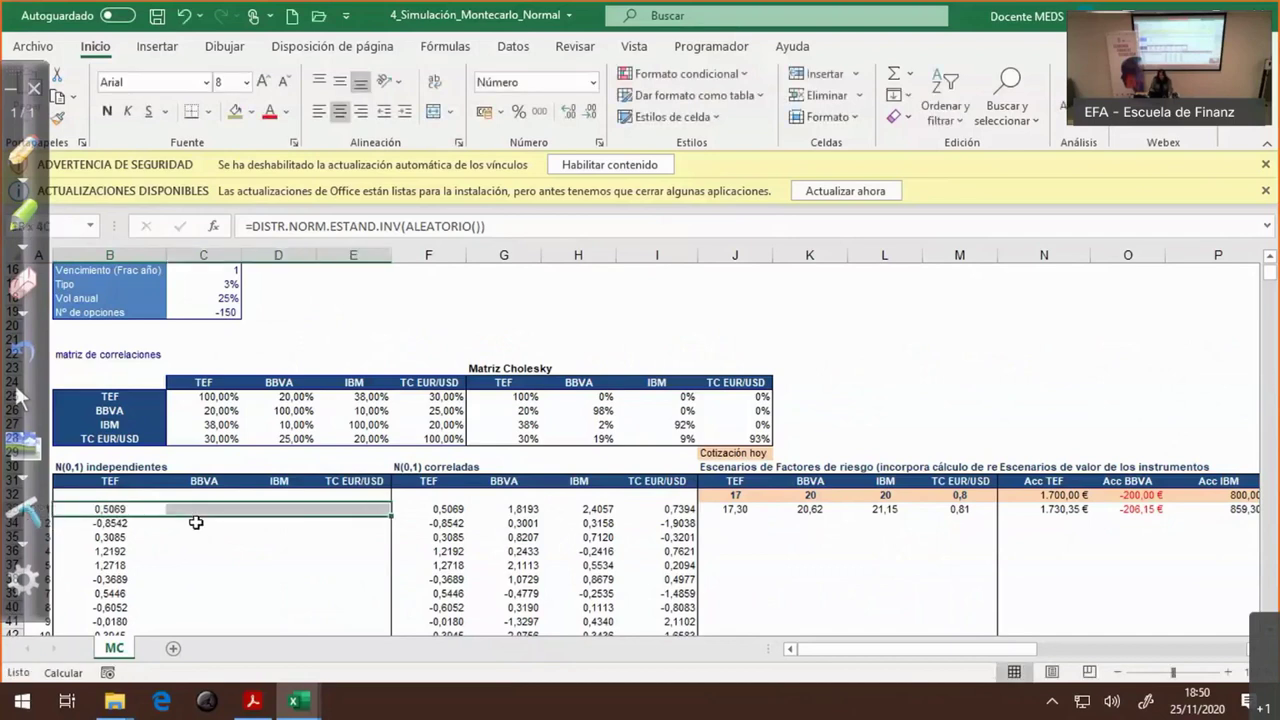
{"action": "key", "text": "ctrl+shift+Down"}
{"action": "key", "text": "ctrl+d"}
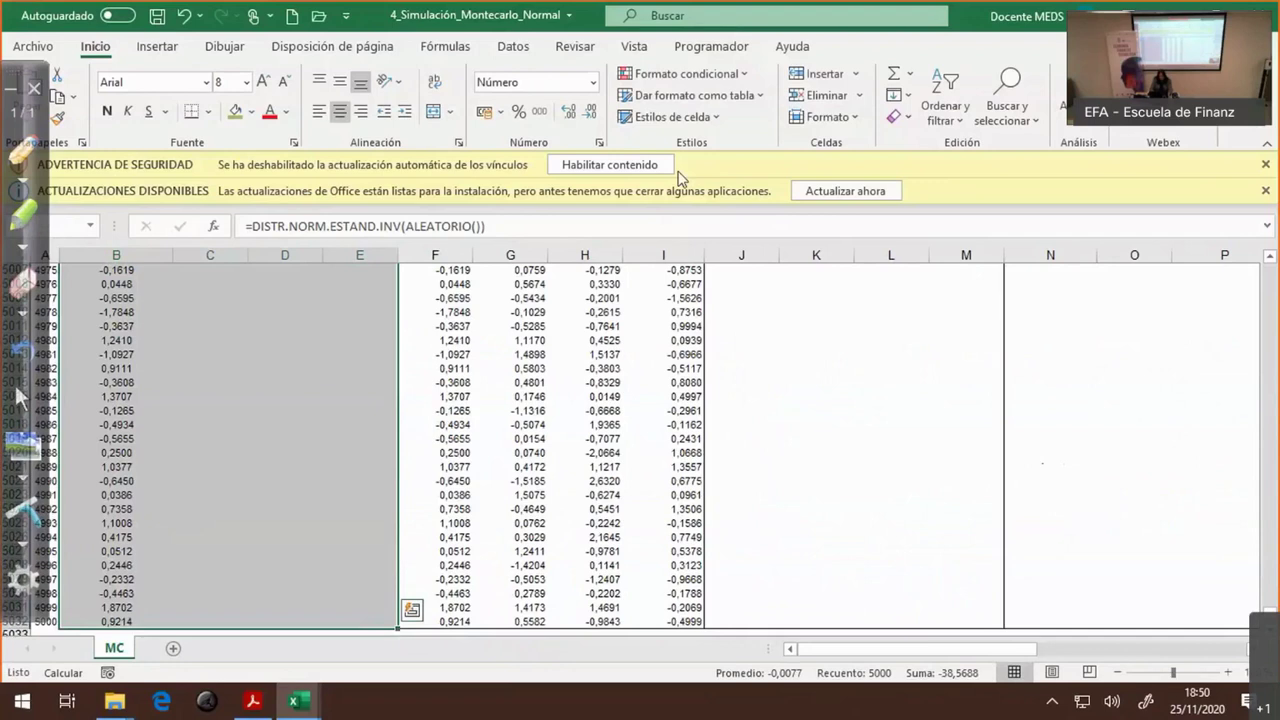
{"action": "key", "text": "ctrl+BackSpace"}
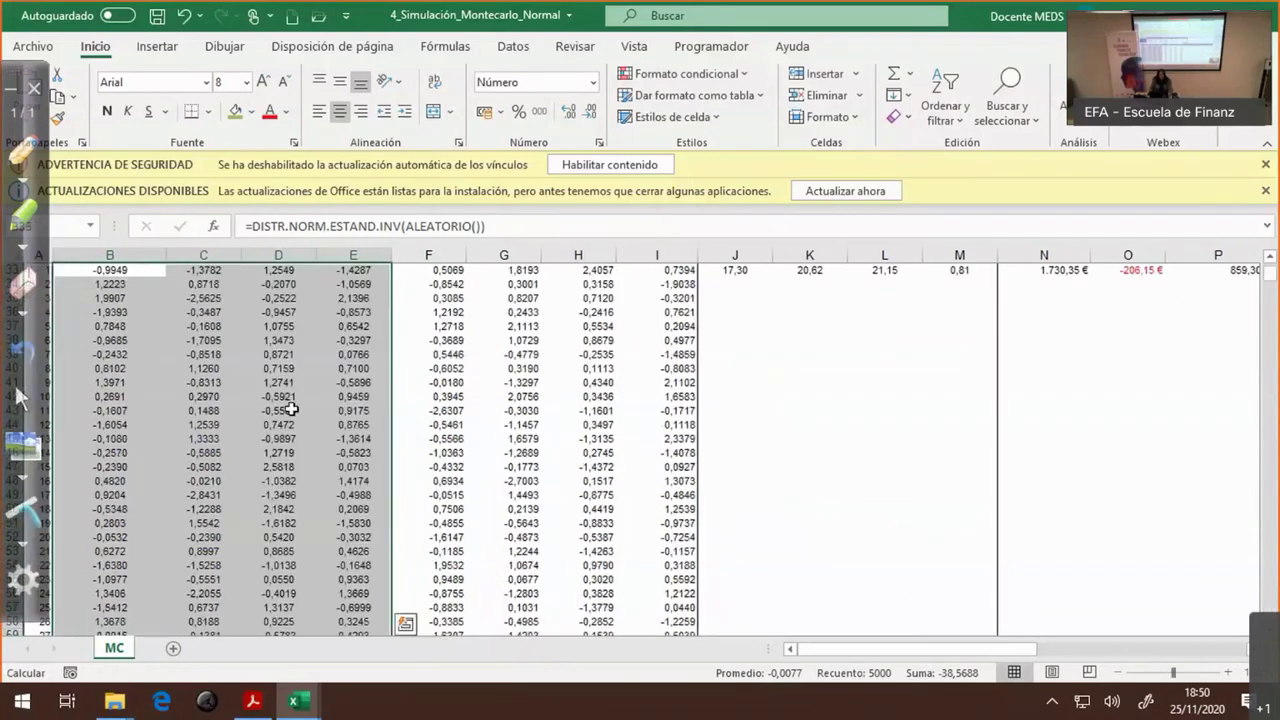
{"action": "scroll", "coordinate": [290, 409], "scroll_direction": "up", "scroll_amount": 7}
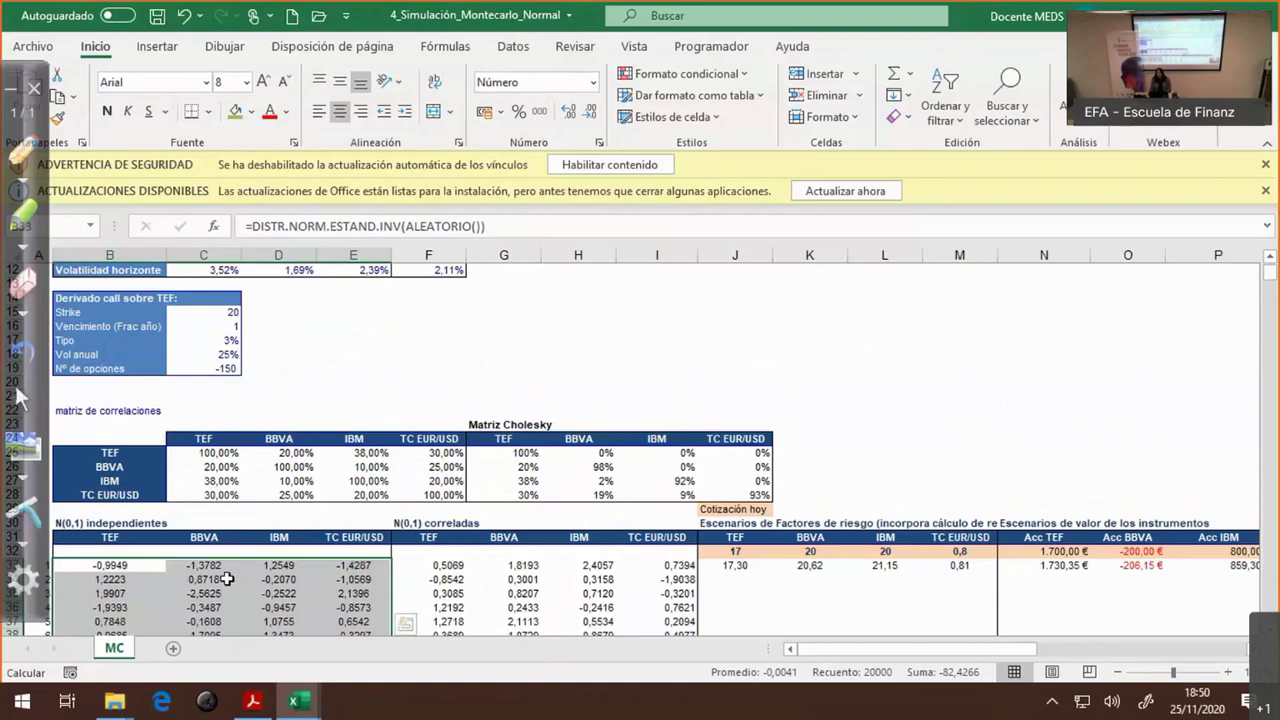
- Plot the independent TEF and BBVA values in B33:C59 as a scatter chart, examine the dispersion, and delete the chart
{"action": "scroll", "coordinate": [228, 579], "scroll_direction": "down", "scroll_amount": 2}
{"action": "left_click_drag", "start_coordinate": [110, 467], "coordinate": [205, 607]}
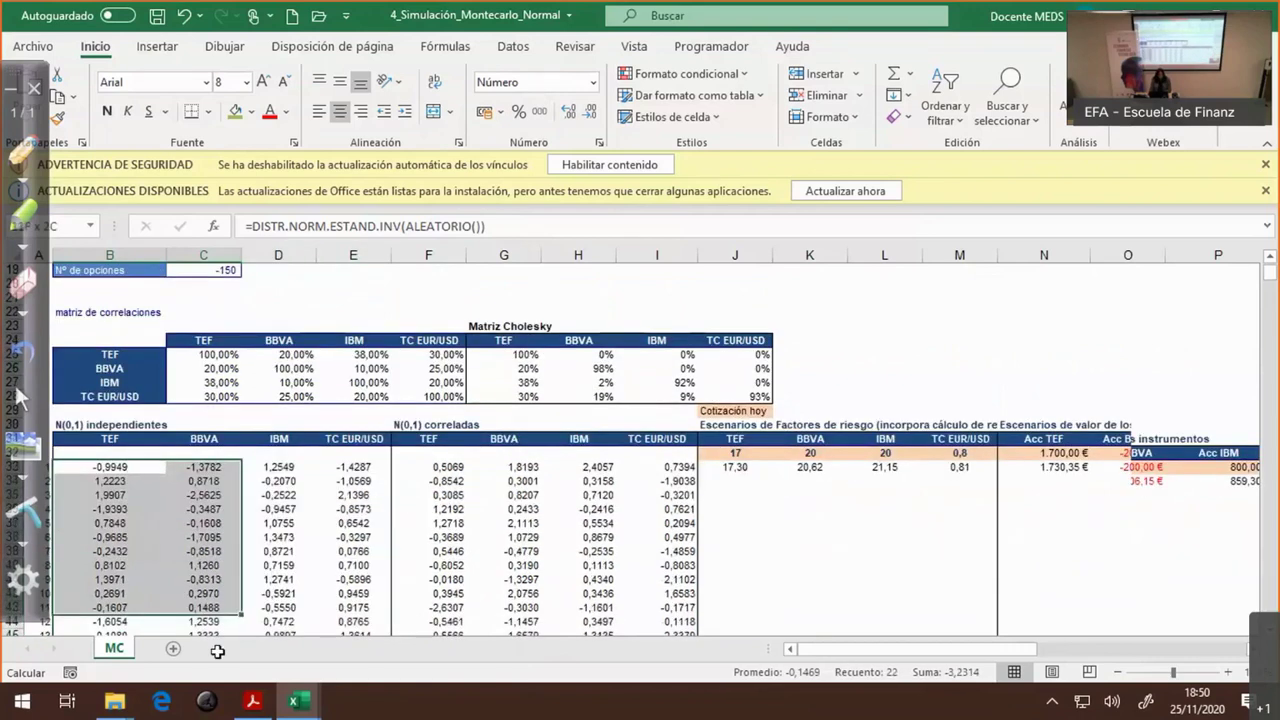
{"action": "left_click_drag", "start_coordinate": [217, 651], "coordinate": [220, 582]}
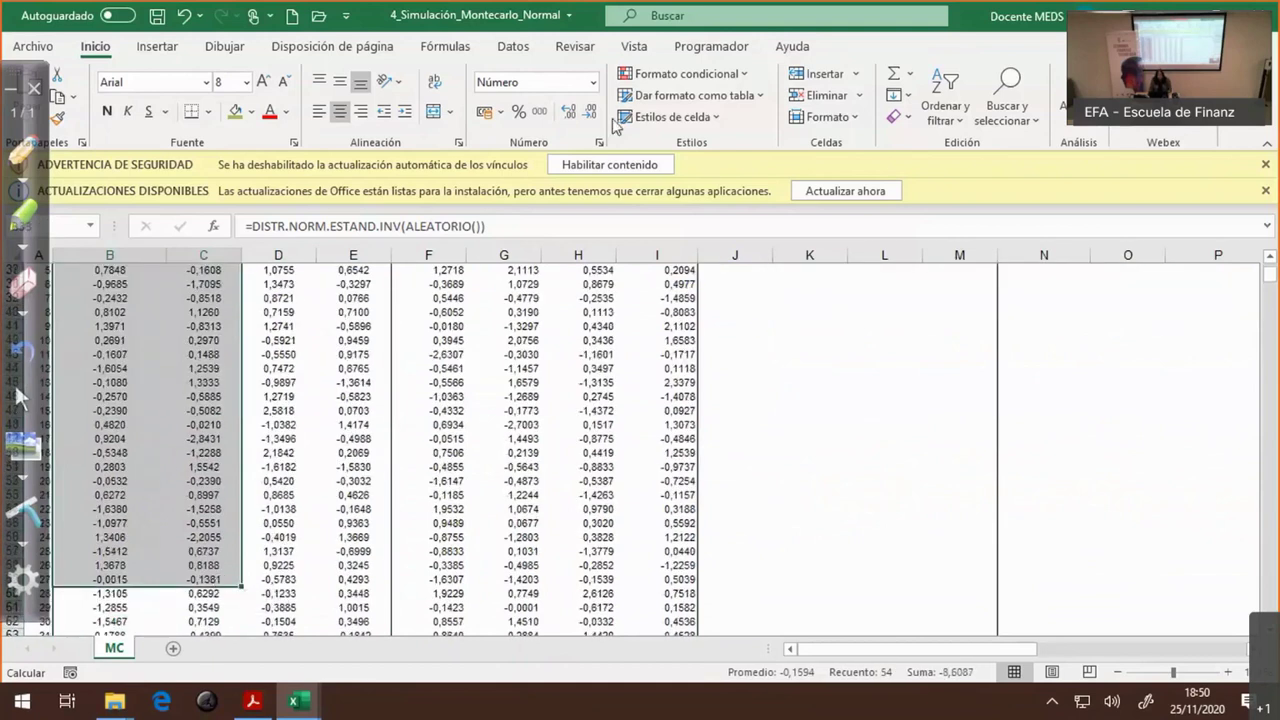
{"action": "left_click", "coordinate": [228, 50]}
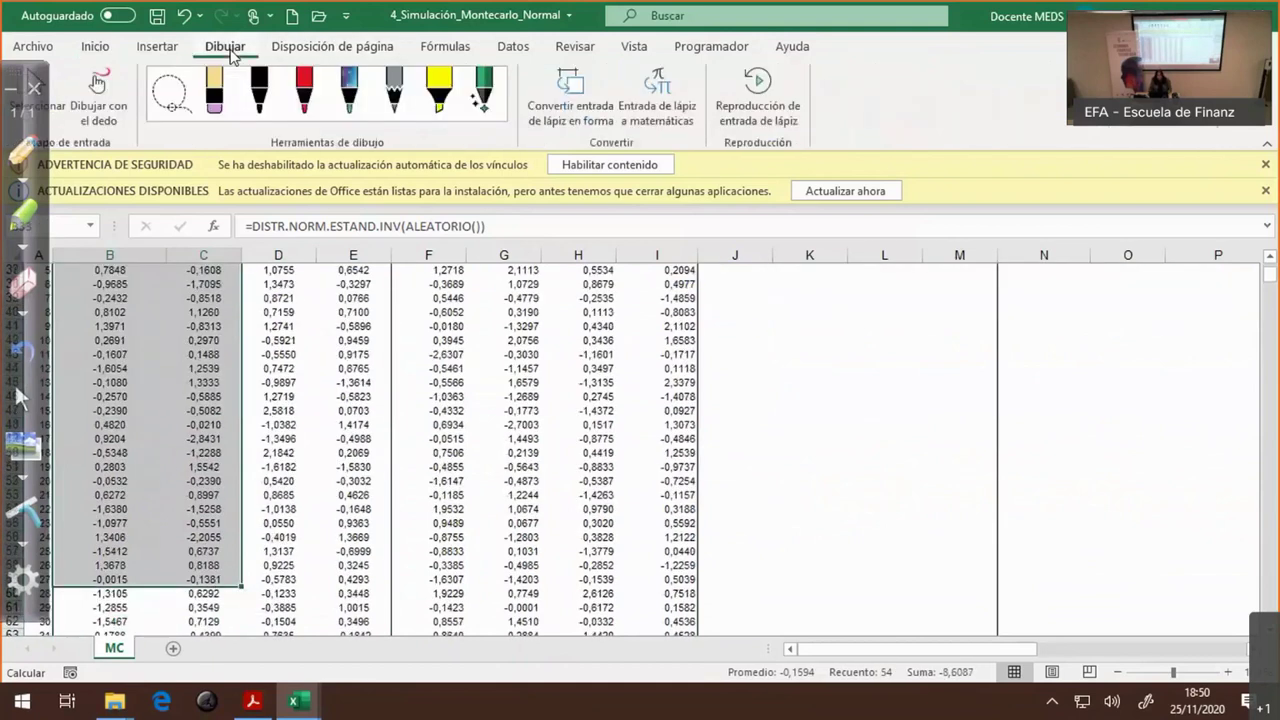
{"action": "left_click", "coordinate": [157, 47]}
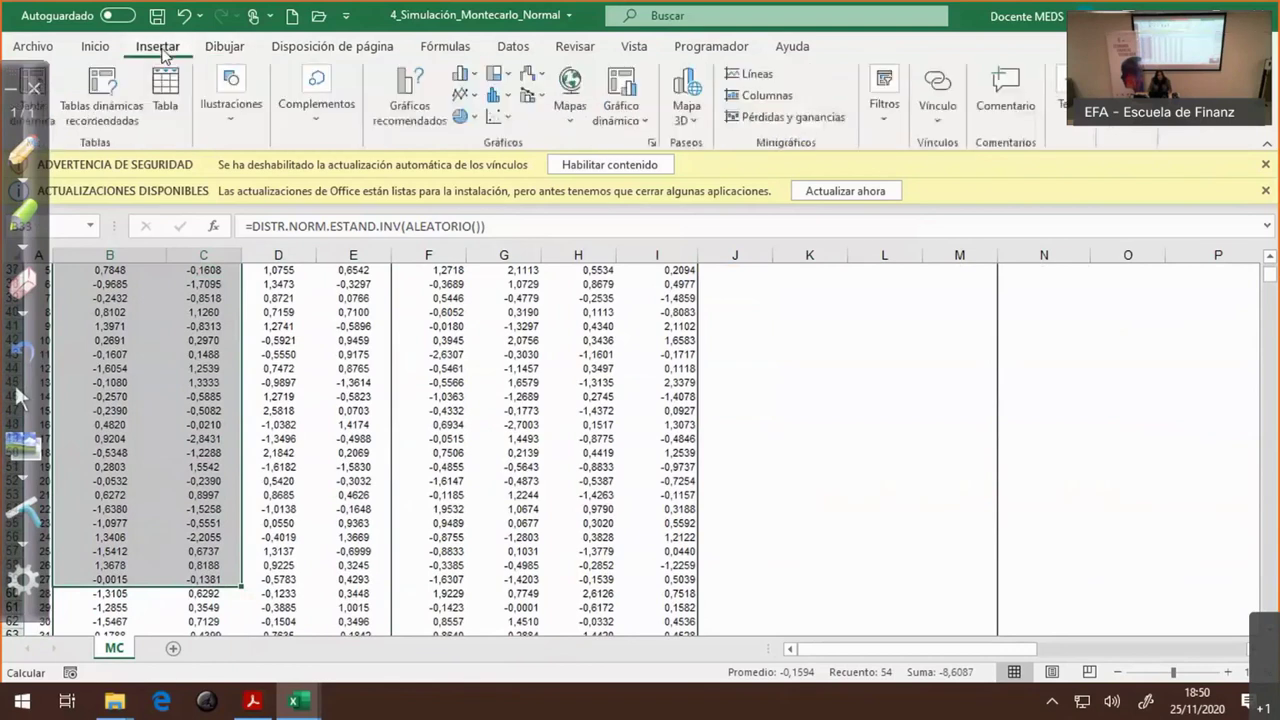
{"action": "left_click", "coordinate": [494, 117]}
{"action": "left_click", "coordinate": [512, 179]}
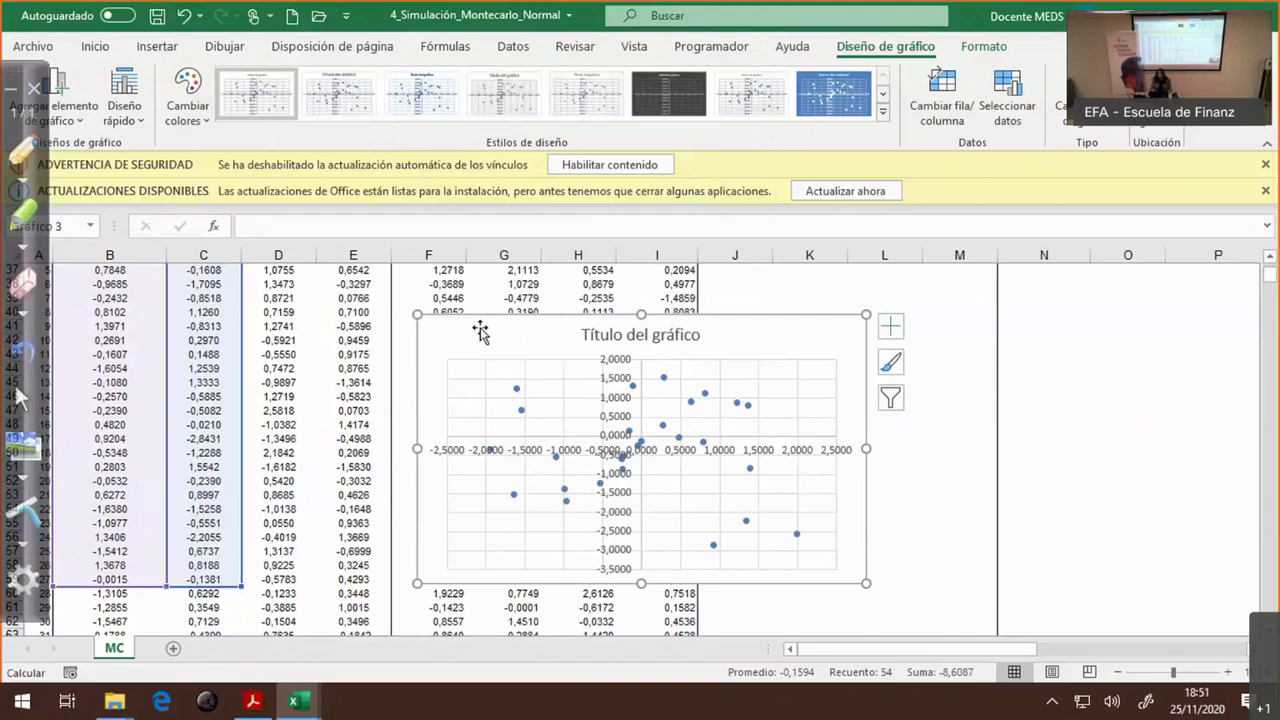
{"action": "key", "text": "Delete"}
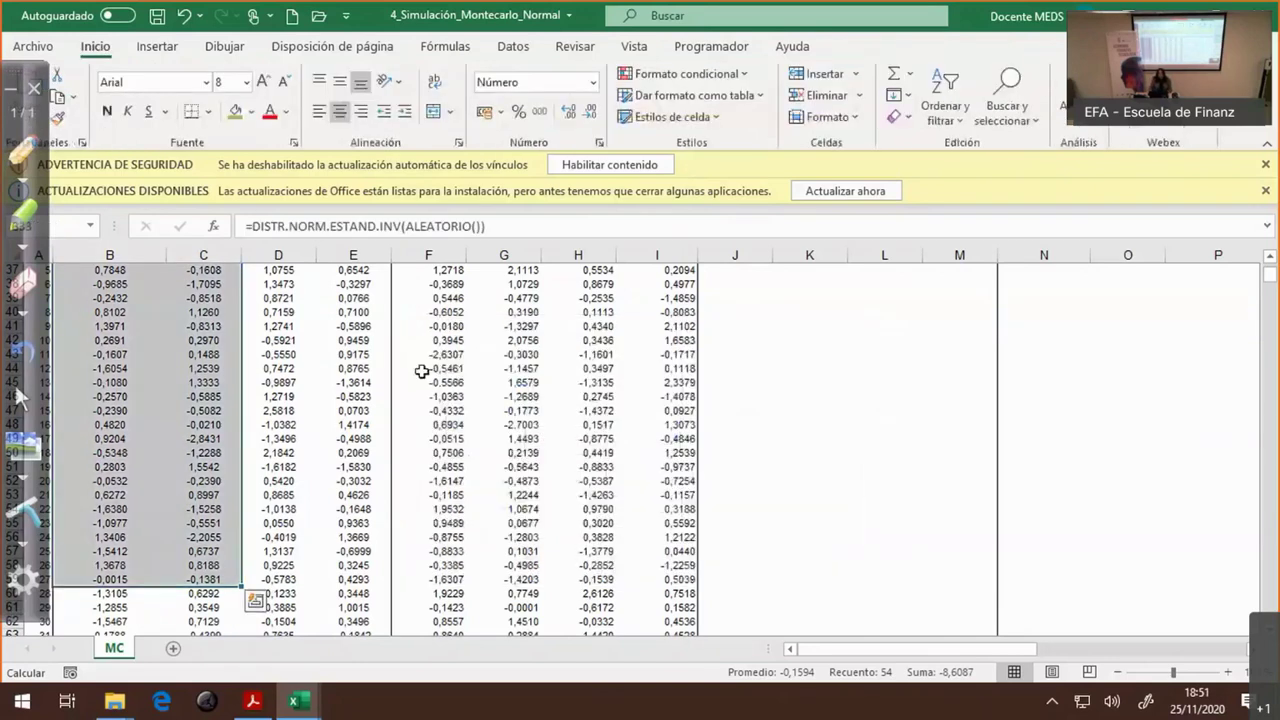
{"action": "scroll", "coordinate": [406, 390], "scroll_direction": "up", "scroll_amount": 5}
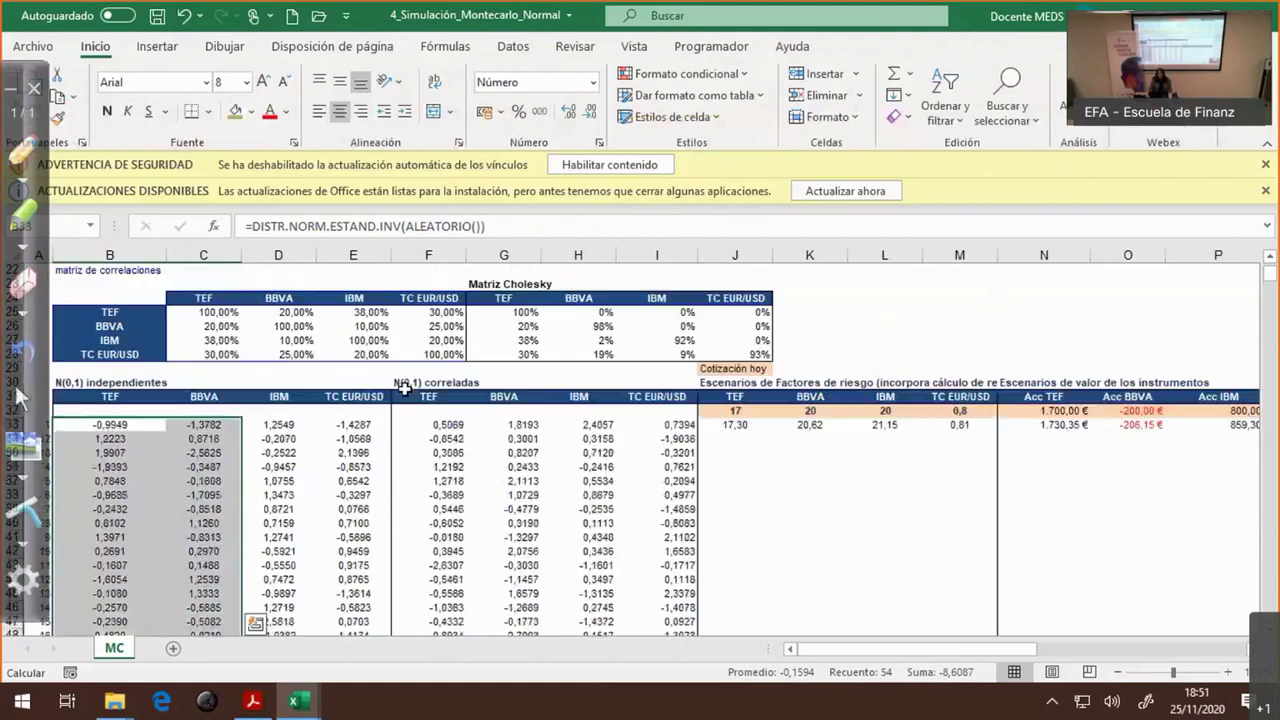
- Inspect the array formula =MMULT(B33:E5032;TRANSPONER(G25:J28)) in F33 and the independent values it uses
{"action": "left_click", "coordinate": [455, 426]}
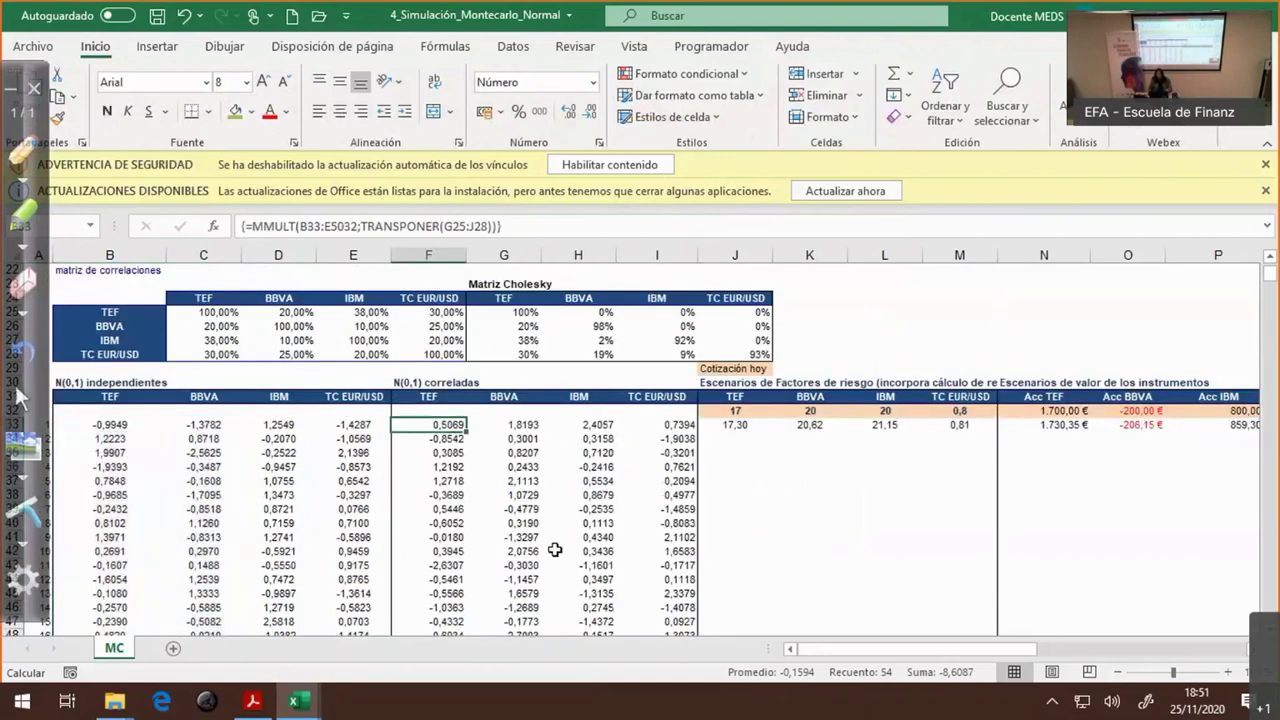
{"action": "key", "text": "F2"}
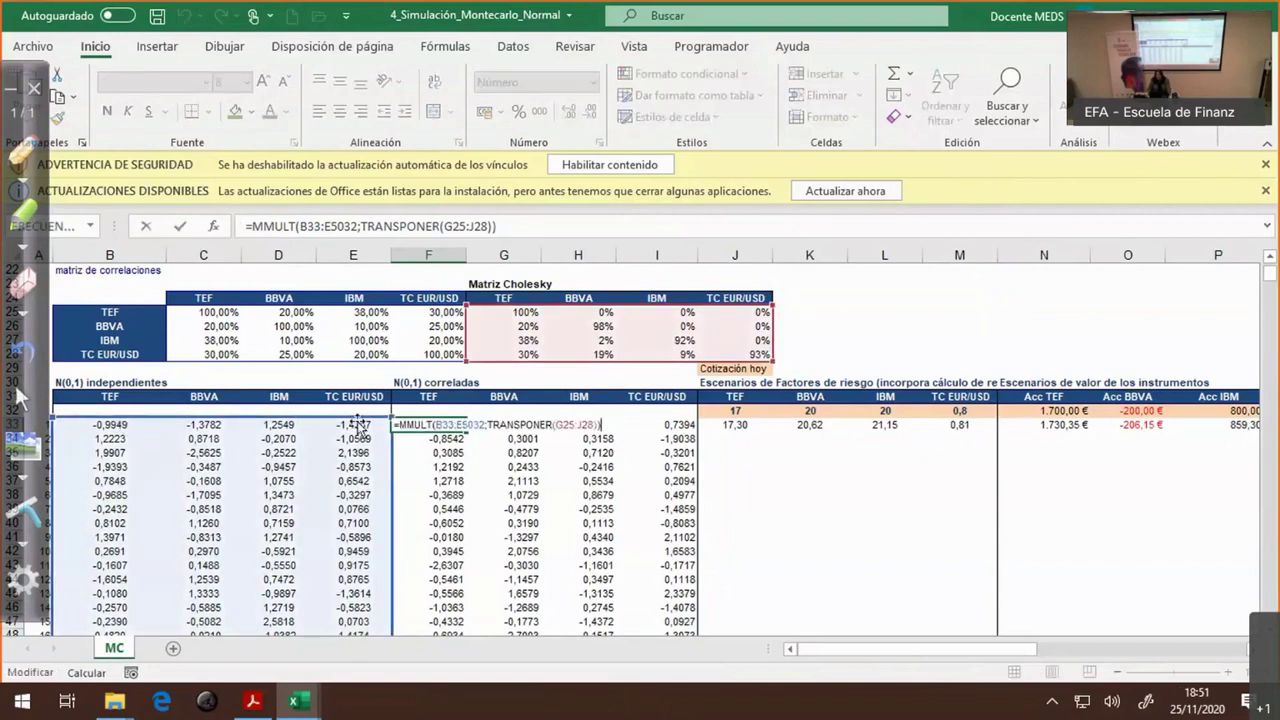
{"action": "key", "text": "Escape"}
{"action": "left_click", "coordinate": [345, 509]}
{"action": "left_click", "coordinate": [345, 566]}
{"action": "left_click", "coordinate": [347, 509]}
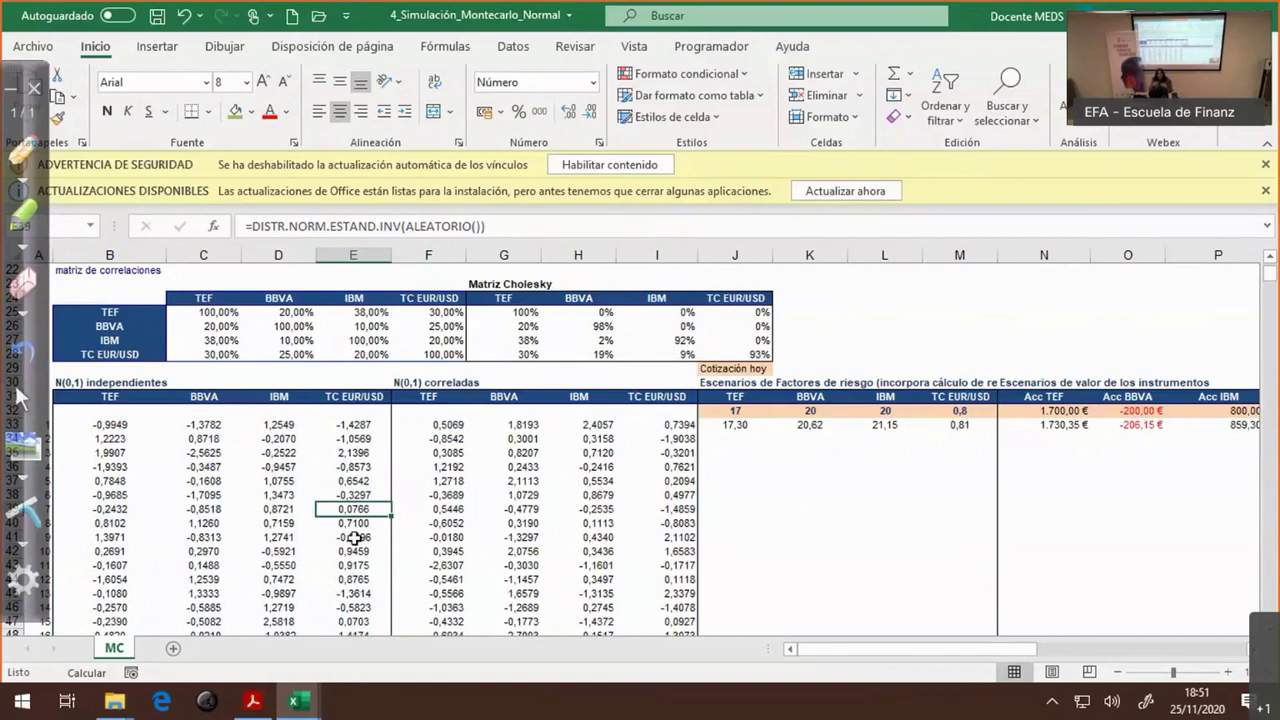
{"action": "left_click_drag", "start_coordinate": [278, 452], "coordinate": [279, 537]}
{"action": "left_click_drag", "start_coordinate": [440, 424], "coordinate": [660, 428]}
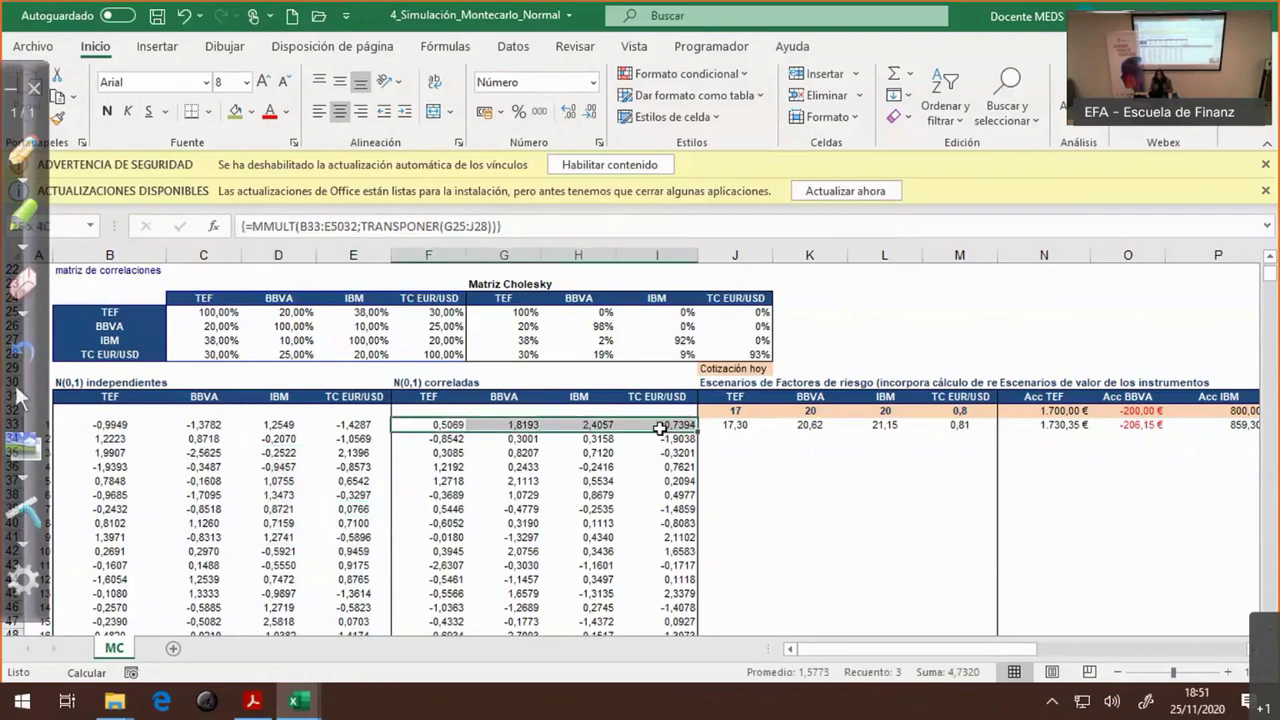
- Compare the independent formula in E33 with the correlated array formula in F33, and re-enter the latter as an array formula
{"action": "left_click", "coordinate": [343, 424]}
{"action": "key", "text": "F2"}
{"action": "key", "text": "Escape"}
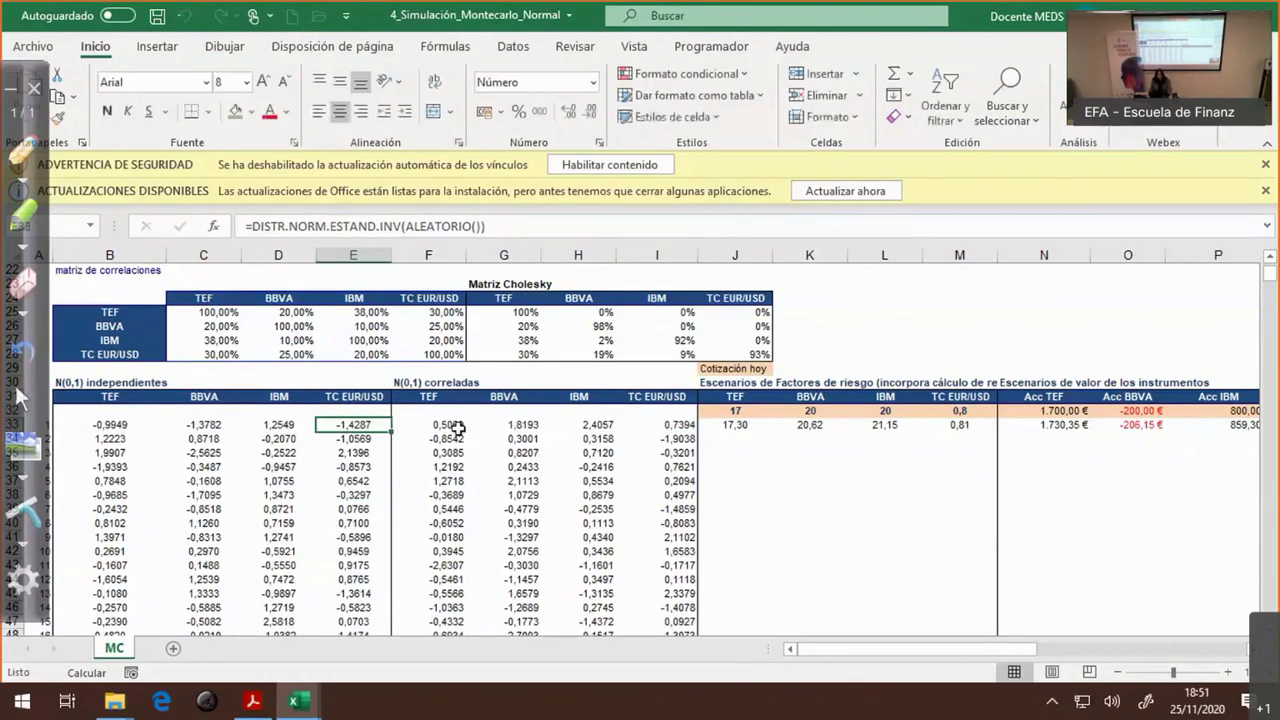
{"action": "left_click", "coordinate": [438, 424]}
{"action": "key", "text": "F2"}
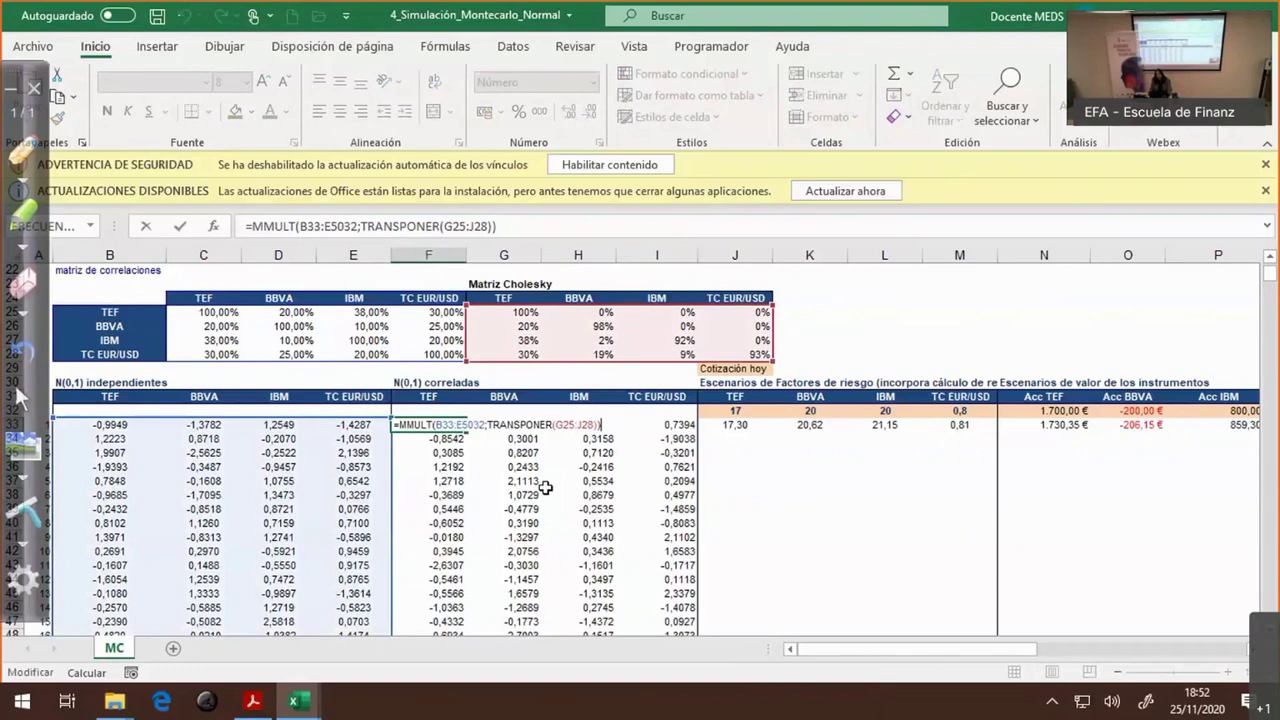
{"action": "key", "text": "ctrl+shift+Return"}
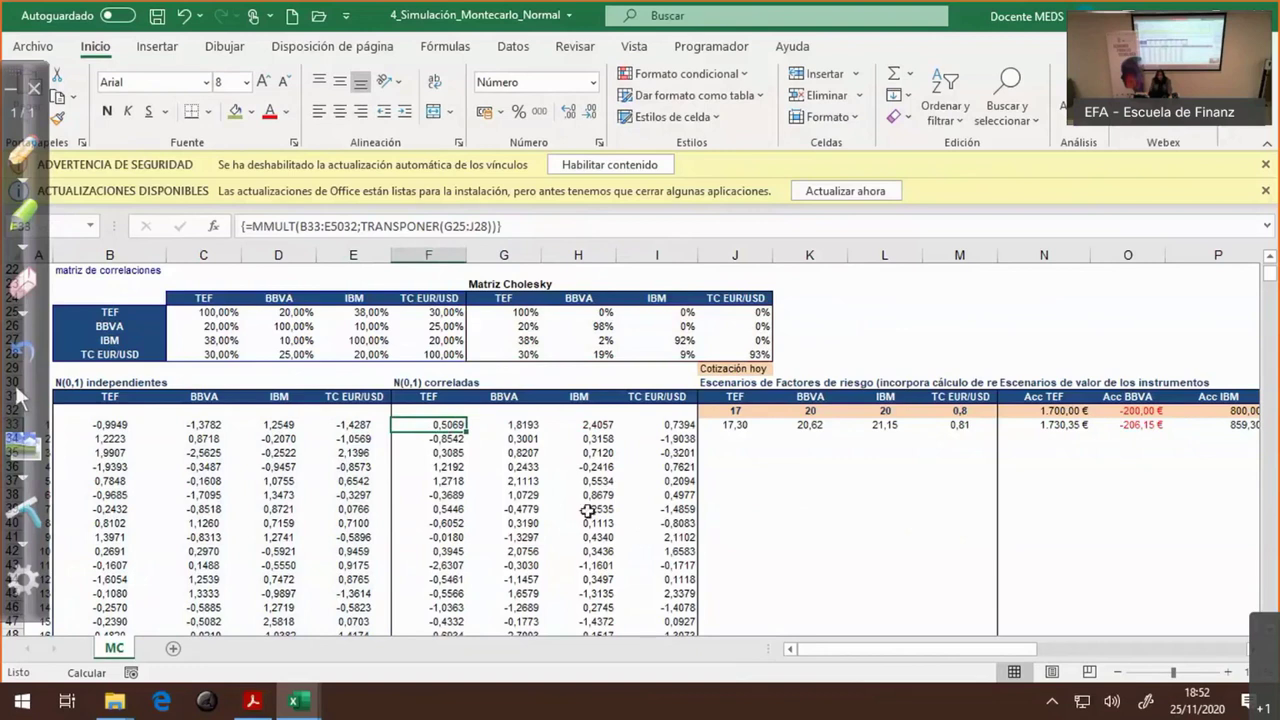
- Plot the correlated TEF and BBVA values in F33:G159 as a scatter chart, examine the dispersion, and delete the chart
{"action": "mouse_move", "coordinate": [446, 428]}
{"action": "left_mouse_down"}
{"action": "mouse_move", "coordinate": [507, 427]}
{"action": "mouse_move", "coordinate": [516, 653]}
{"action": "mouse_move", "coordinate": [509, 594]}
{"action": "left_mouse_up"}
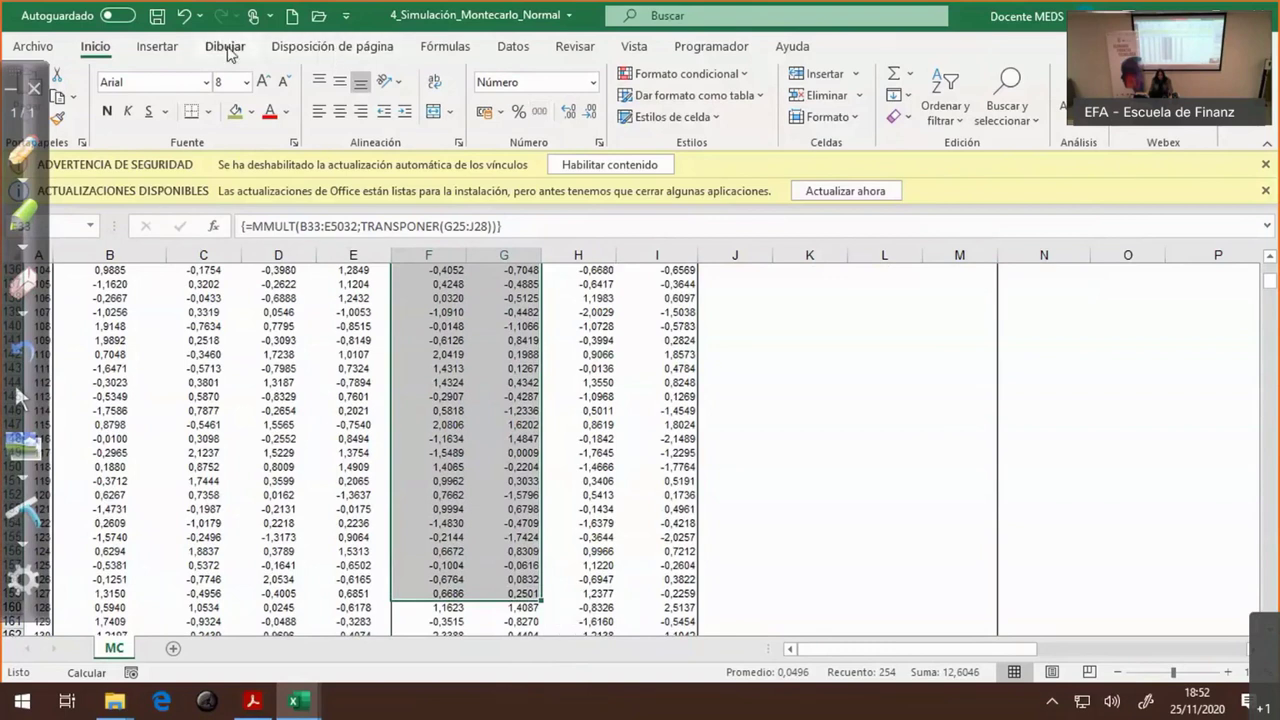
{"action": "left_click", "coordinate": [176, 54]}
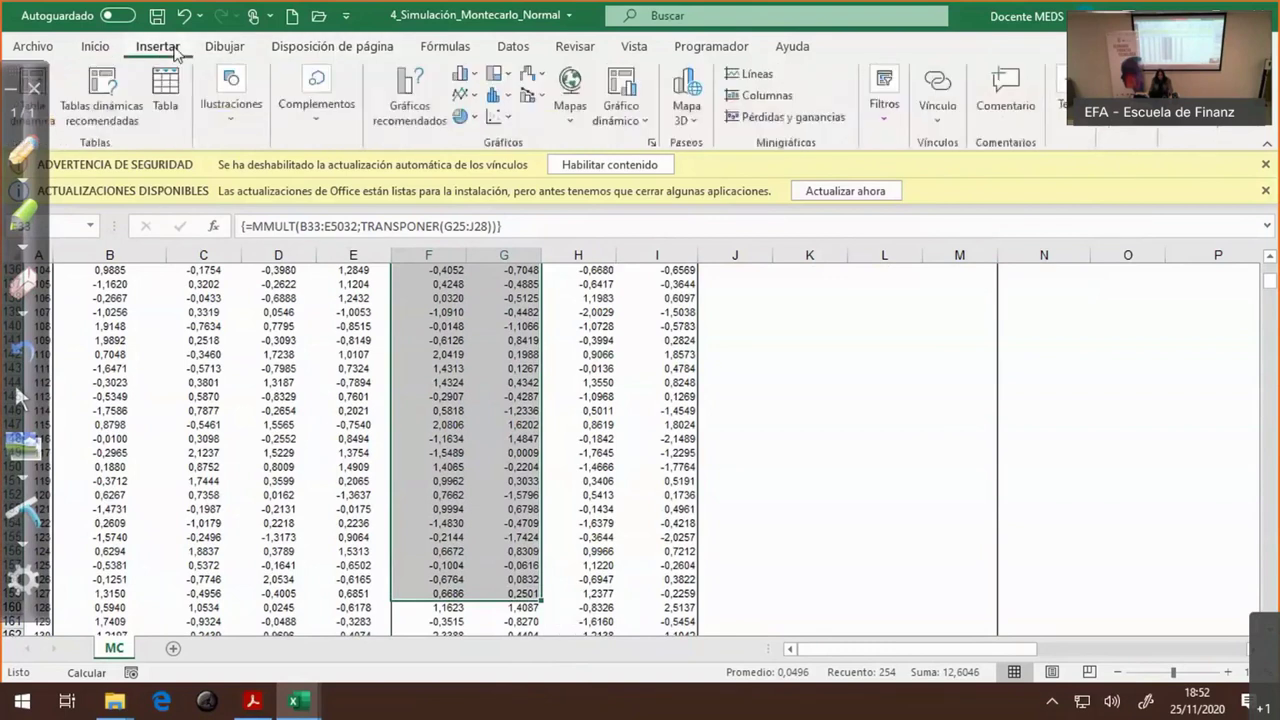
{"action": "left_click", "coordinate": [509, 117]}
{"action": "left_click", "coordinate": [511, 181]}
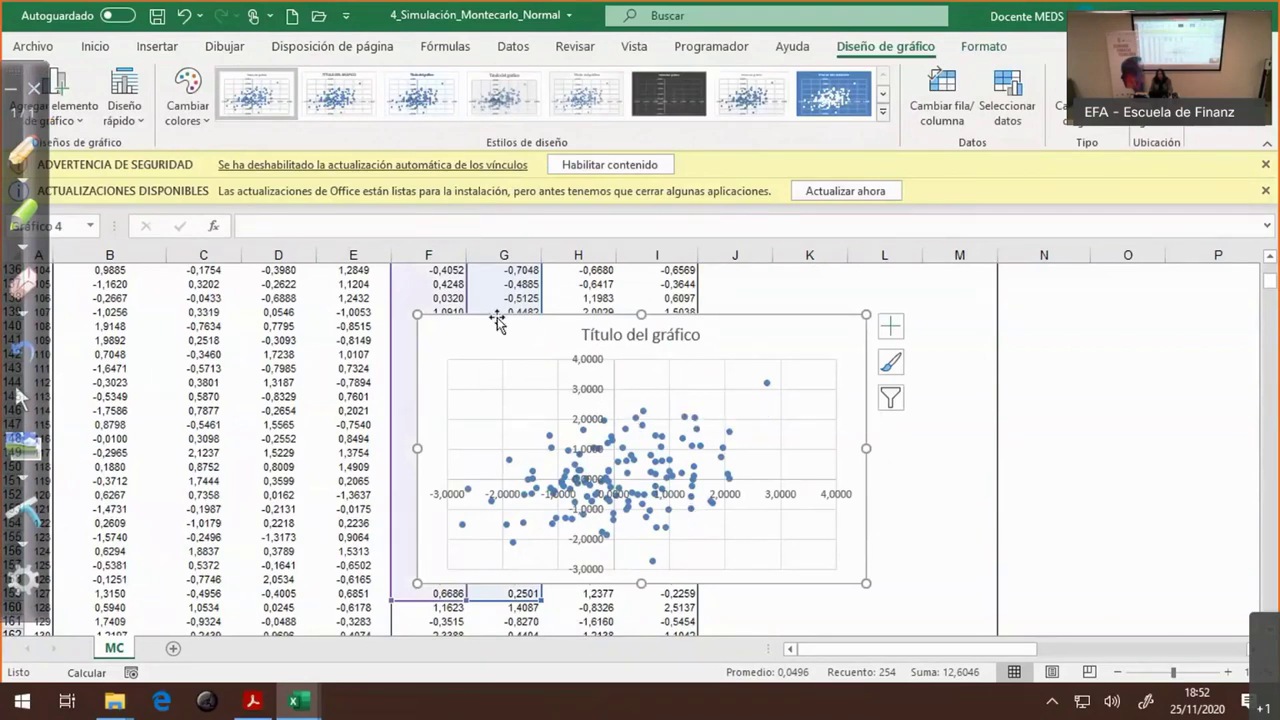
{"action": "key", "text": "Delete"}
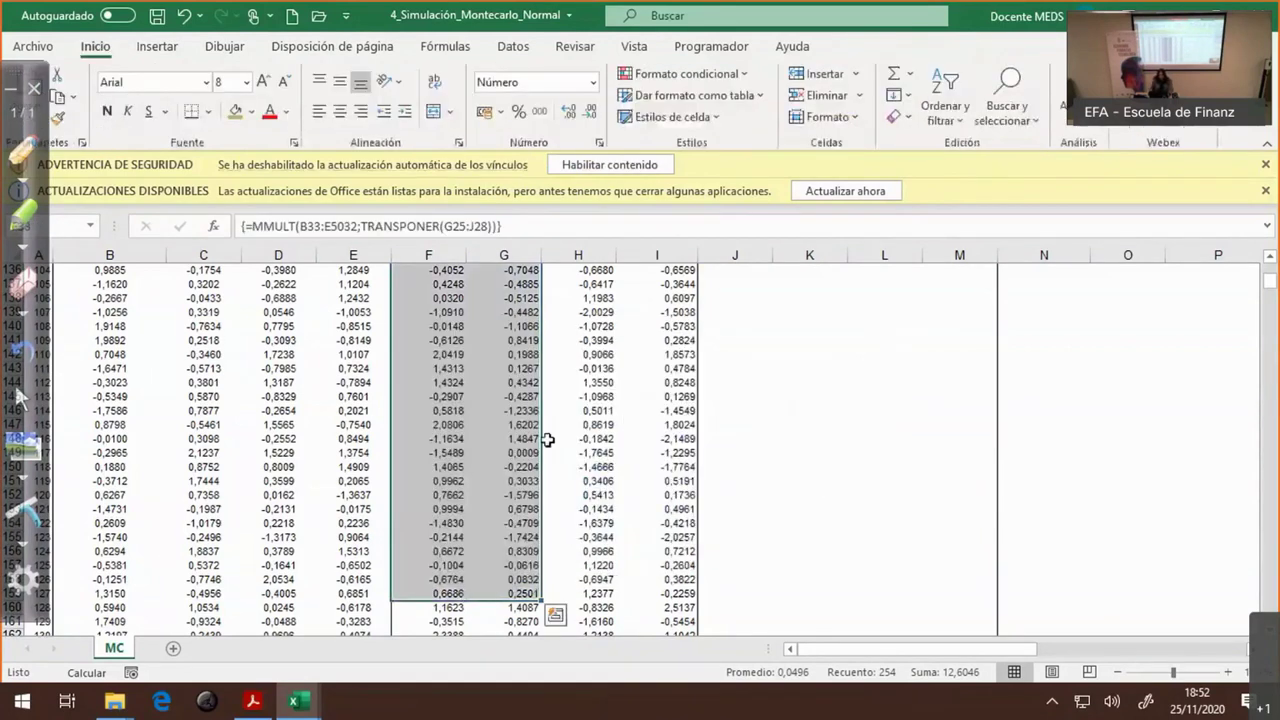
- Return to the correlation matrix and review the pairwise correlations of TEF, BBVA, IBM and TC EUR/USD
{"action": "scroll", "coordinate": [548, 440], "scroll_direction": "up", "scroll_amount": 18}
{"action": "left_click", "coordinate": [430, 425]}
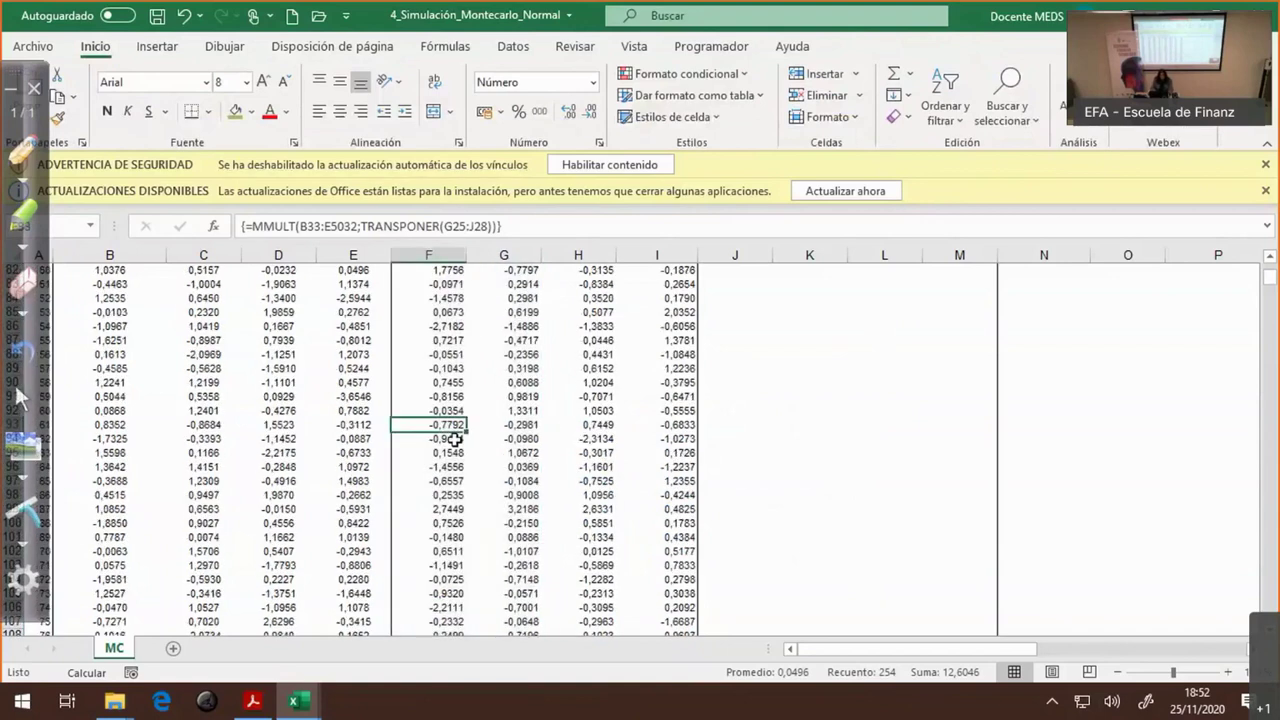
{"action": "key", "text": "ctrl+Up"}
{"action": "scroll", "coordinate": [455, 445], "scroll_direction": "up", "scroll_amount": 7}
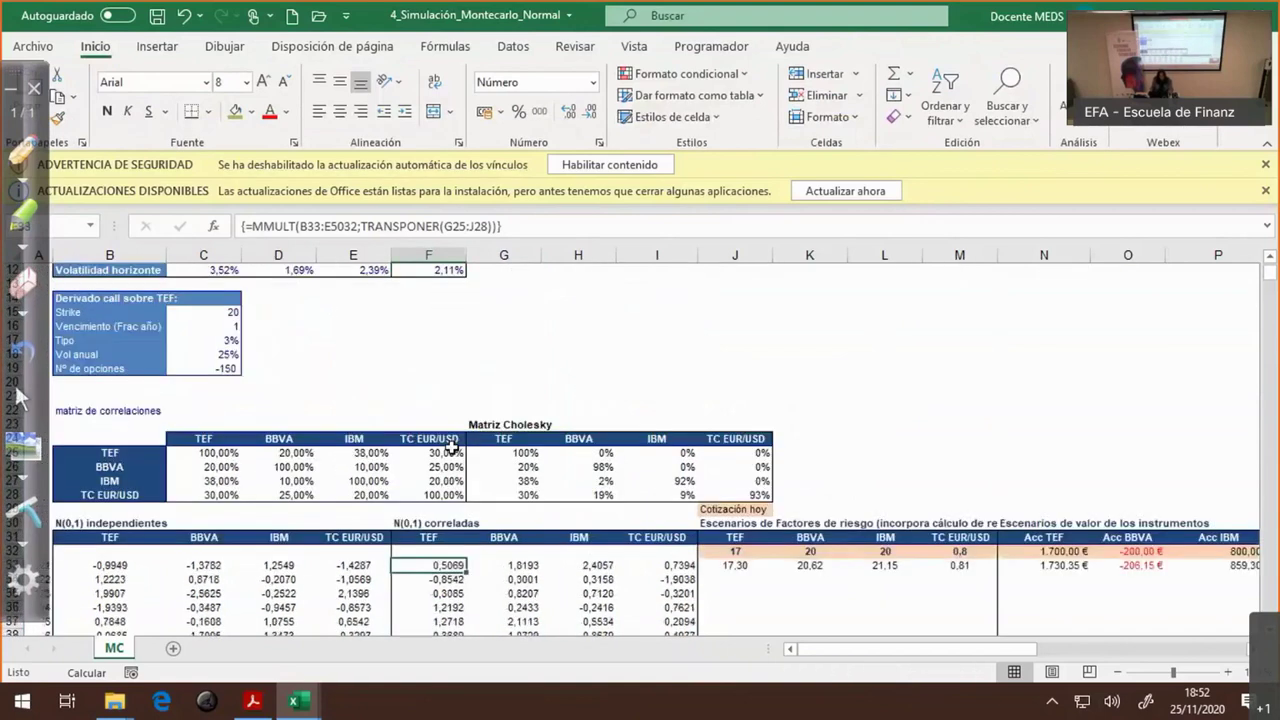
{"action": "left_click", "coordinate": [297, 455]}
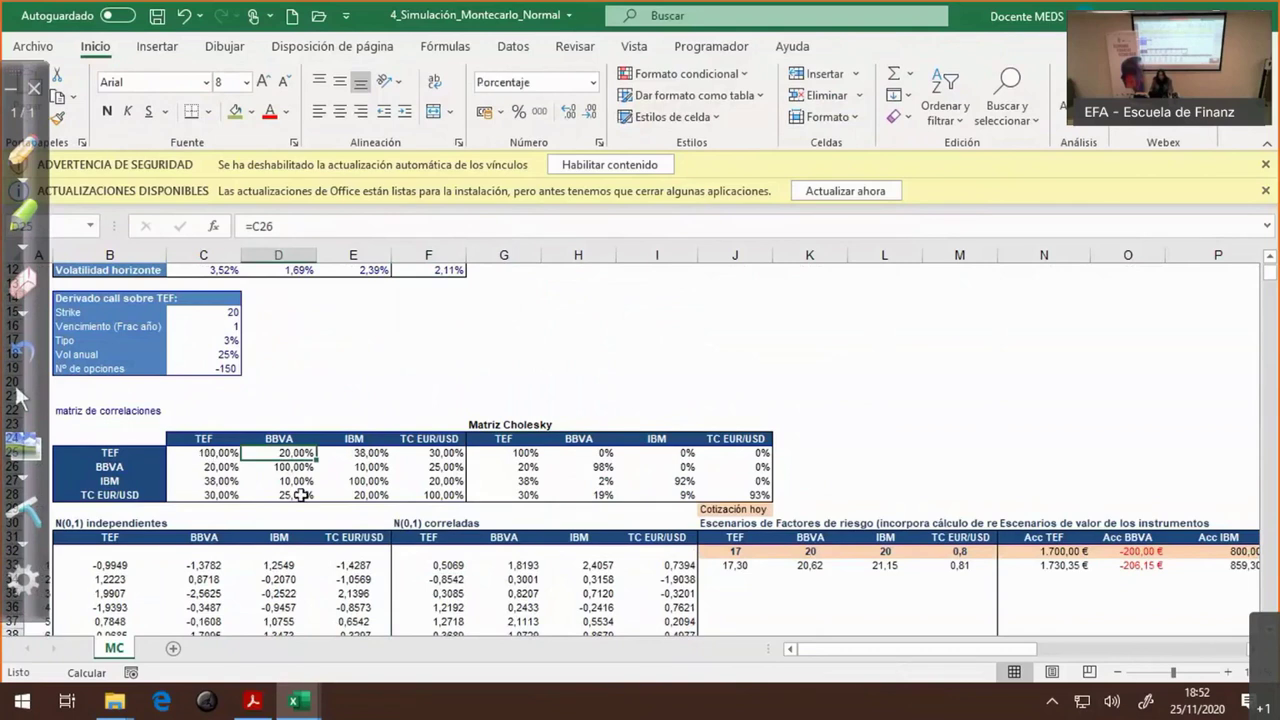
{"action": "left_click", "coordinate": [232, 494]}
{"action": "left_click", "coordinate": [369, 499]}
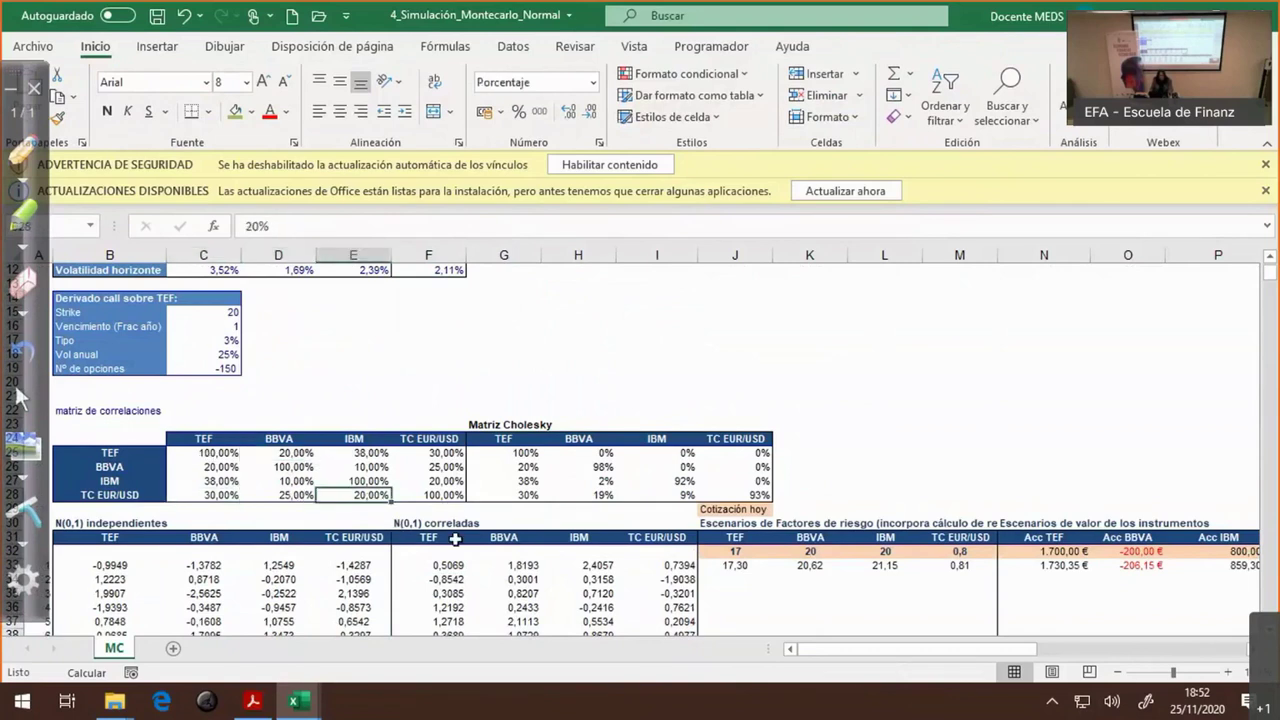
{"action": "left_click", "coordinate": [292, 443]}
{"action": "left_click", "coordinate": [297, 453]}
{"action": "left_click", "coordinate": [360, 453]}
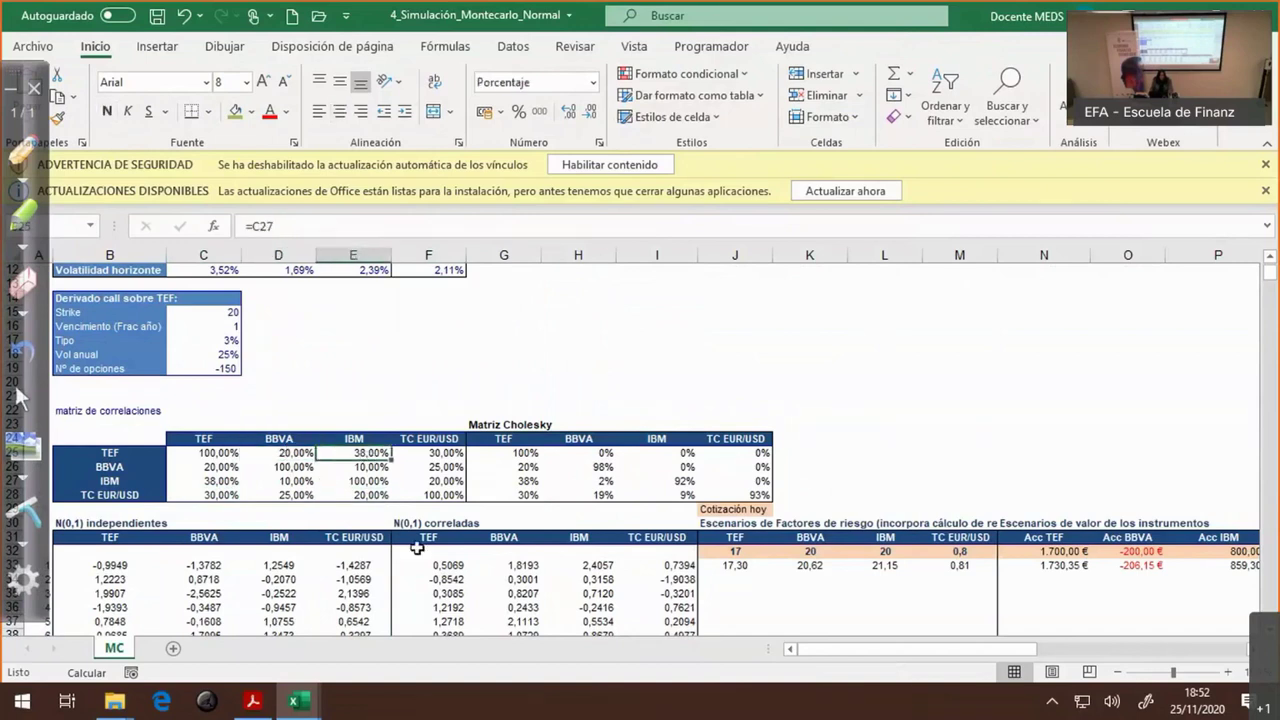
- Compare the correlated simulations from F33 with the Cholesky formula on page 63 of Afi_Escuela_Riesgo_Mercado.pdf, and return to the Monte Carlo workbook
{"action": "left_click", "coordinate": [440, 565]}
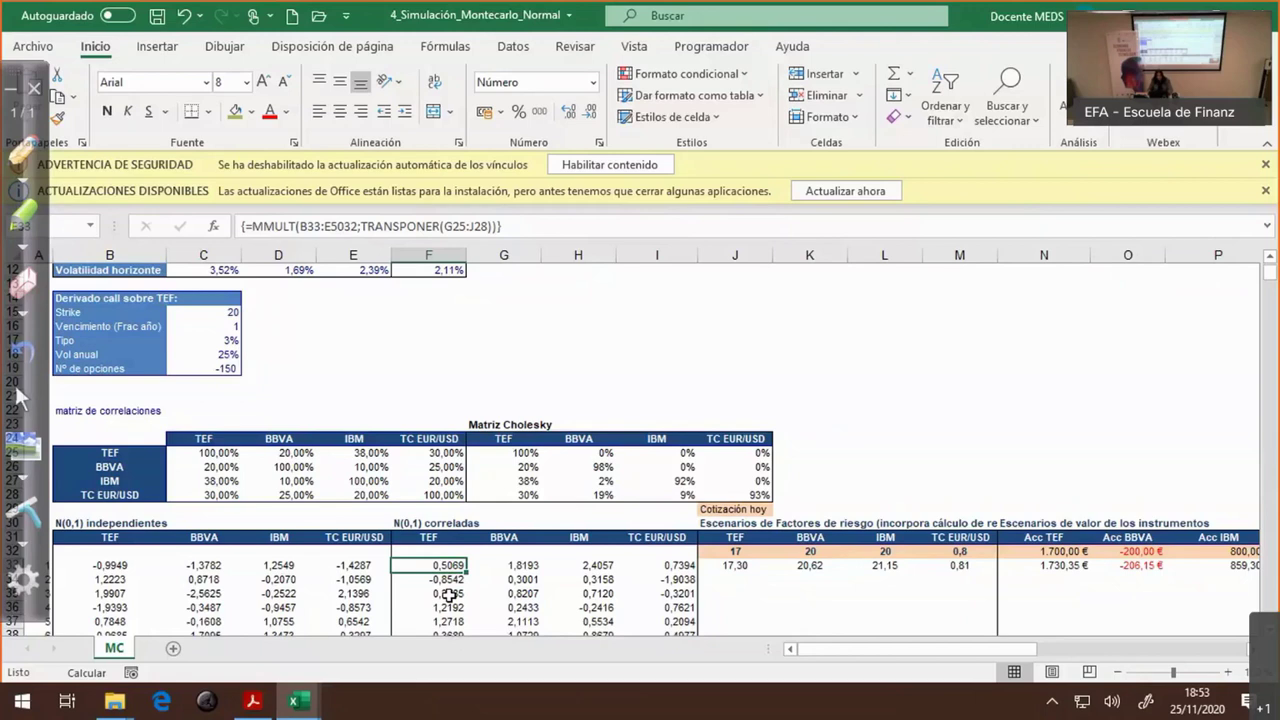
{"action": "left_click_drag", "start_coordinate": [440, 565], "coordinate": [665, 575]}
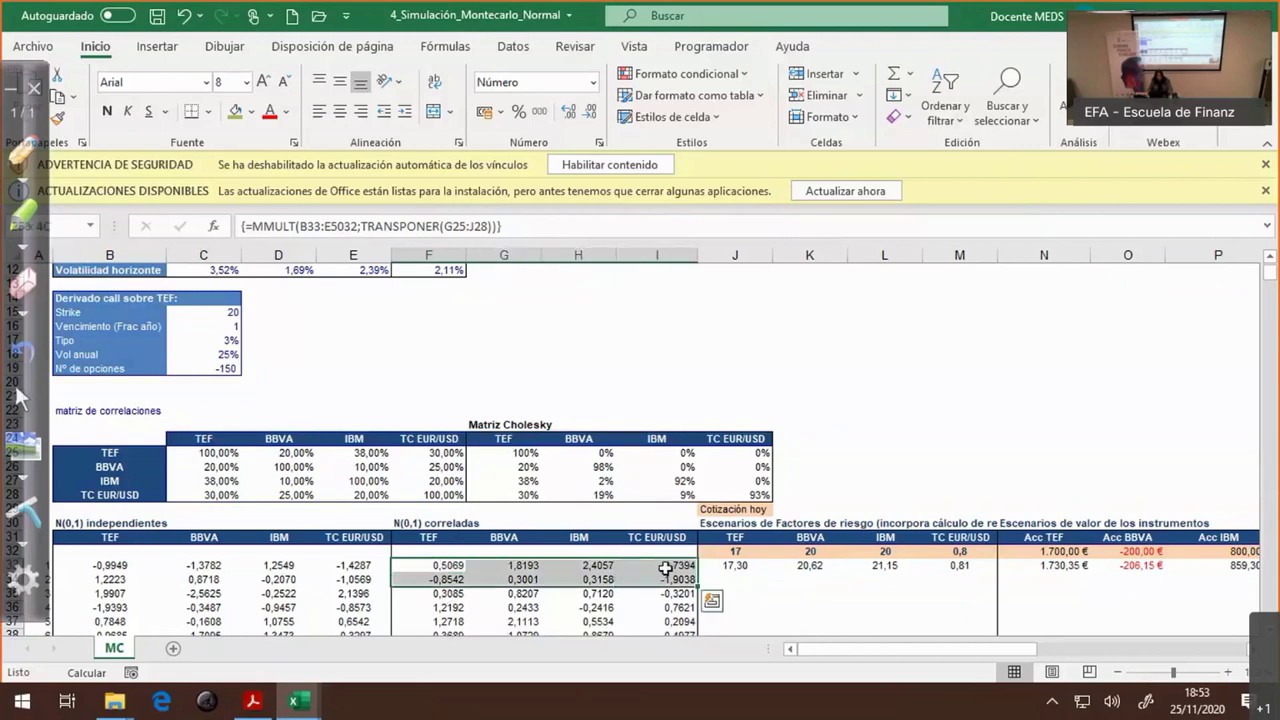
{"action": "key", "text": "alt+Tab"}
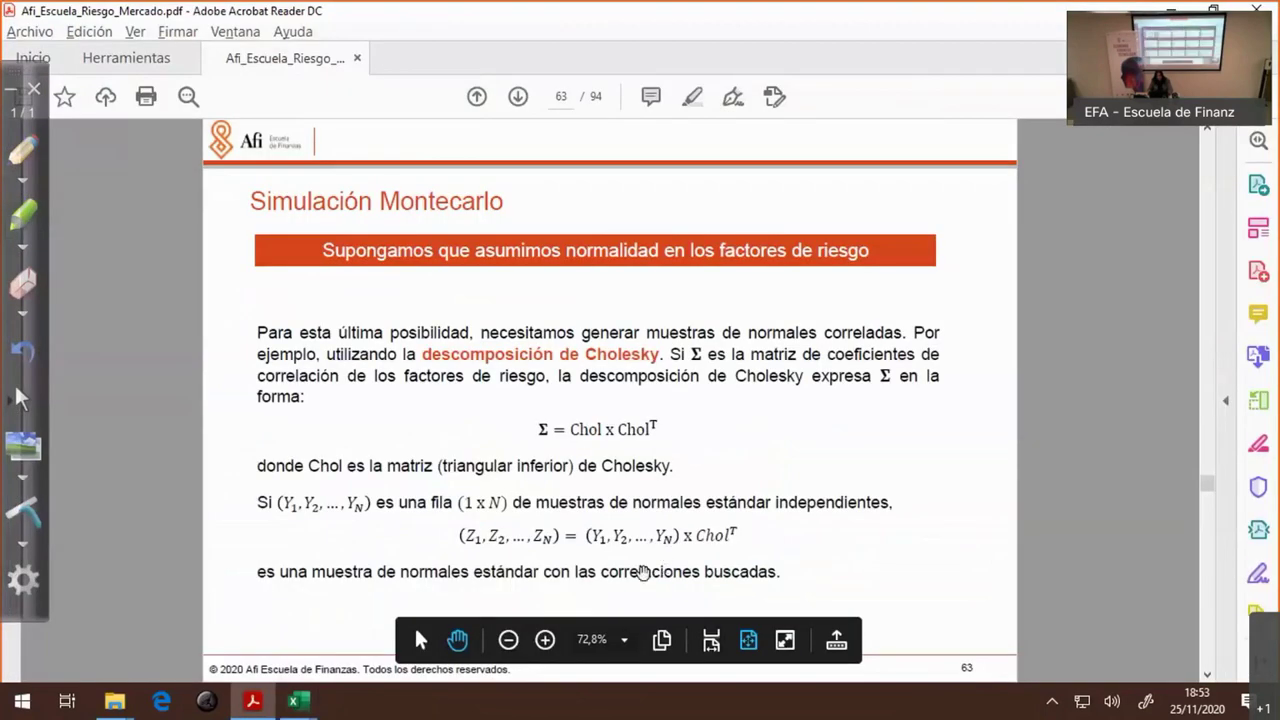
{"action": "key", "text": "alt+Tab"}
{"action": "key", "text": "alt+Tab"}
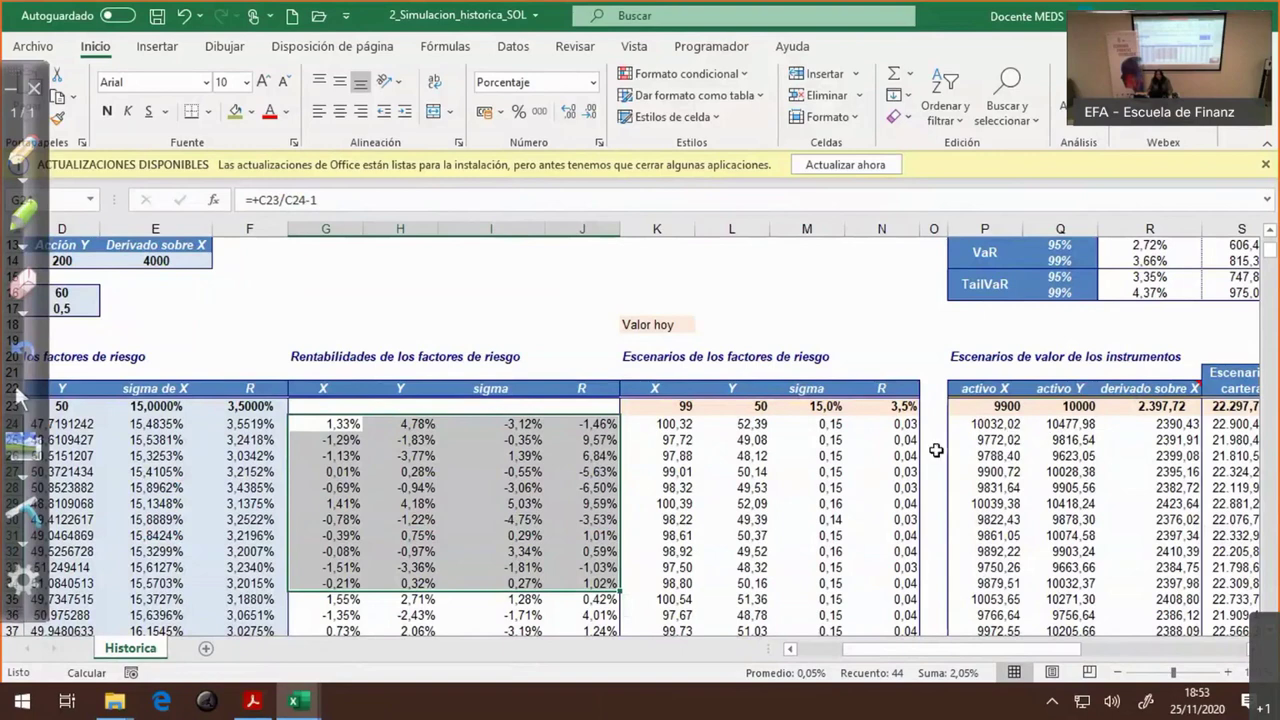
{"action": "key", "text": "alt+Tab"}
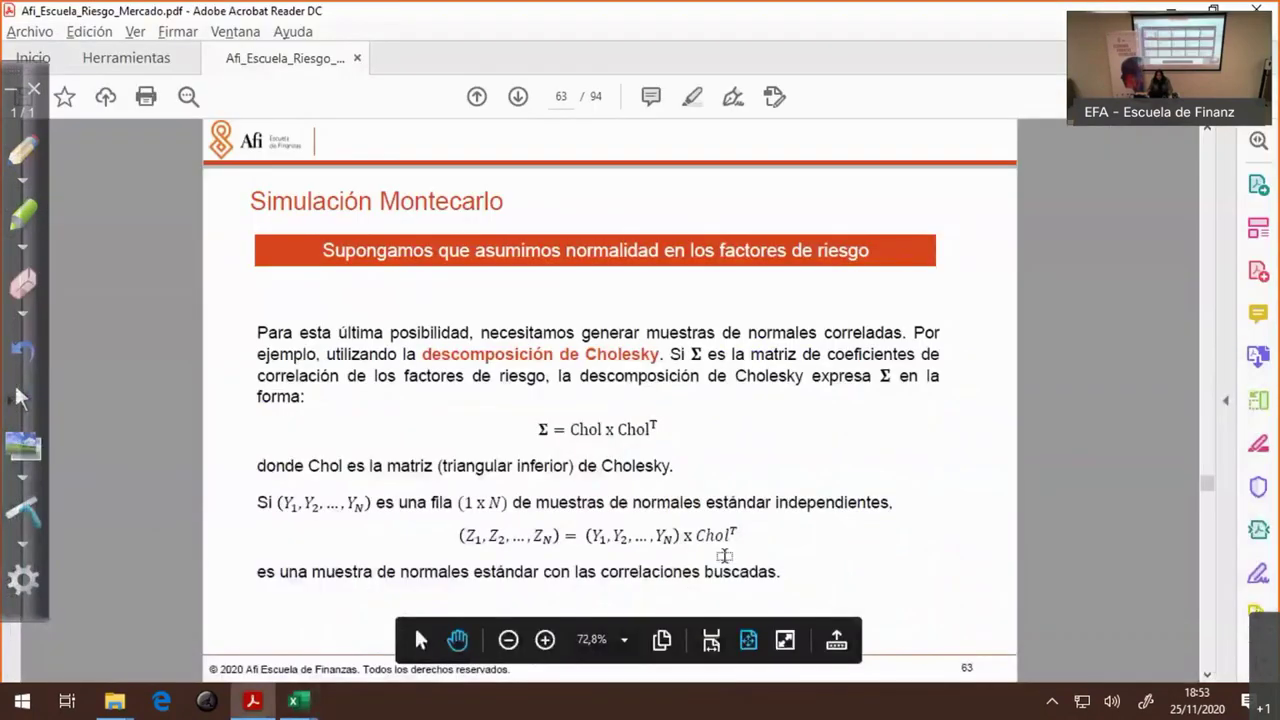
{"action": "key", "text": "alt+Tab"}
{"action": "key", "text": "alt+Tab"}
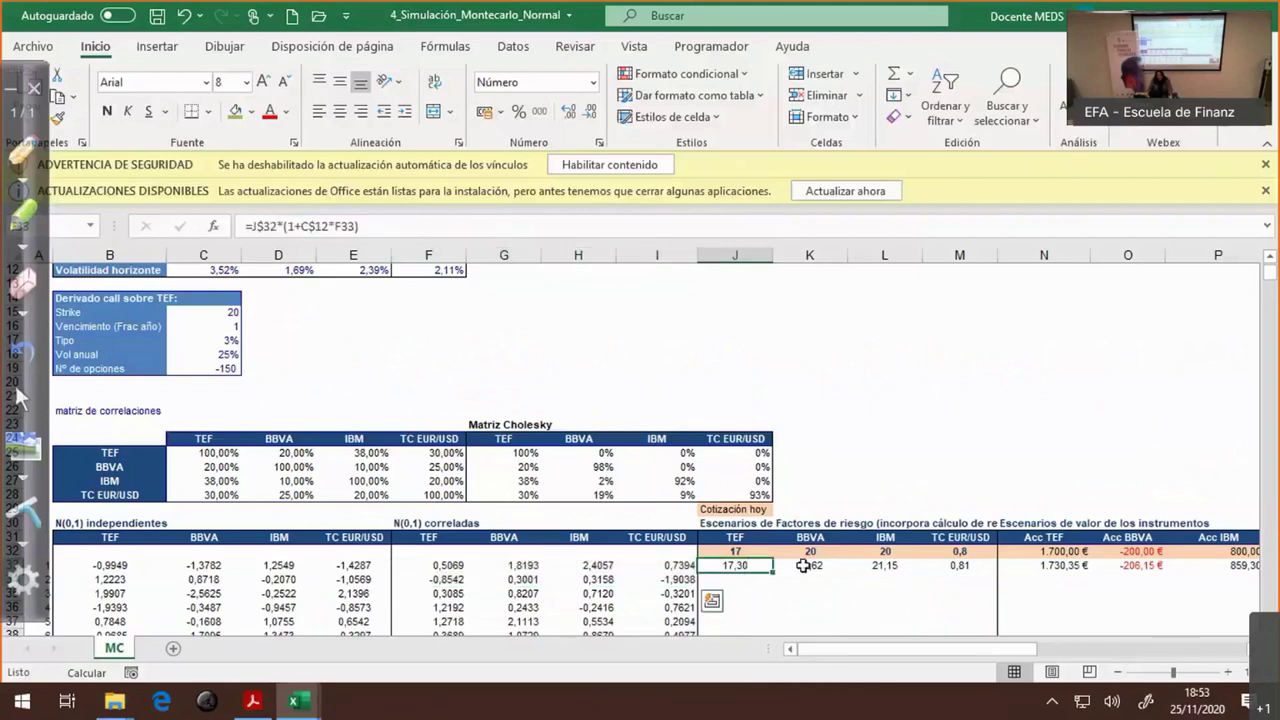
- Inspect the TEF risk factor scenario formula =J$32*(1+C$12*F33) in J33
{"action": "left_click", "coordinate": [861, 565]}
{"action": "key", "text": "Right"}
{"action": "key", "text": "Right"}
{"action": "key", "text": "Left"}
{"action": "key", "text": "Left"}
{"action": "key", "text": "Left"}
{"action": "key", "text": "Left"}
{"action": "key", "text": "F2"}
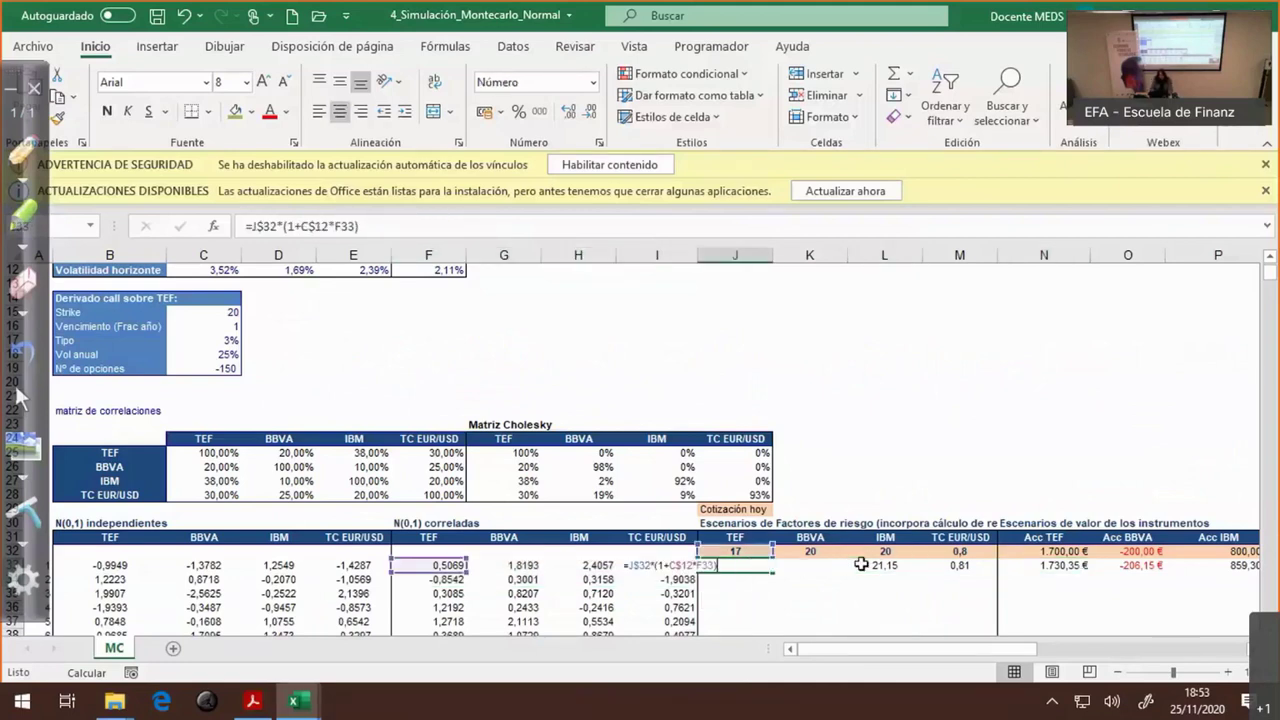
{"action": "key", "text": "Escape"}
{"action": "key", "text": "F2"}
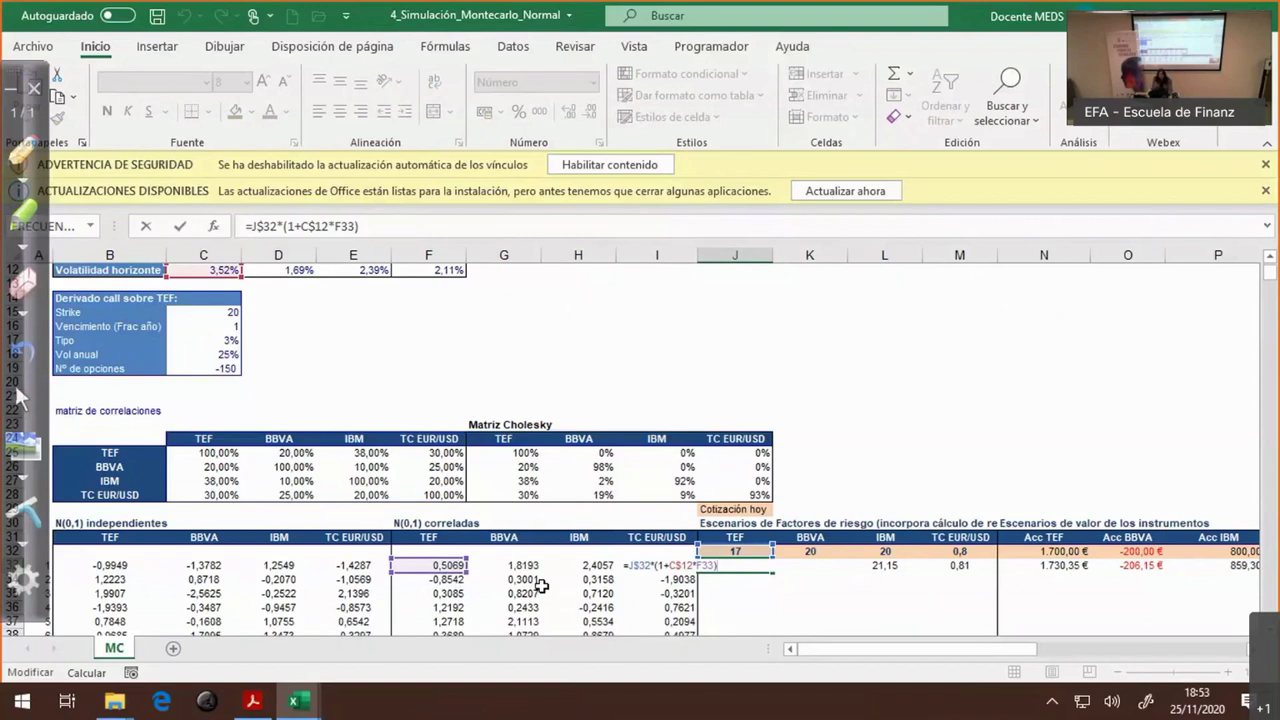
{"action": "key", "text": "ctrl+Return"}
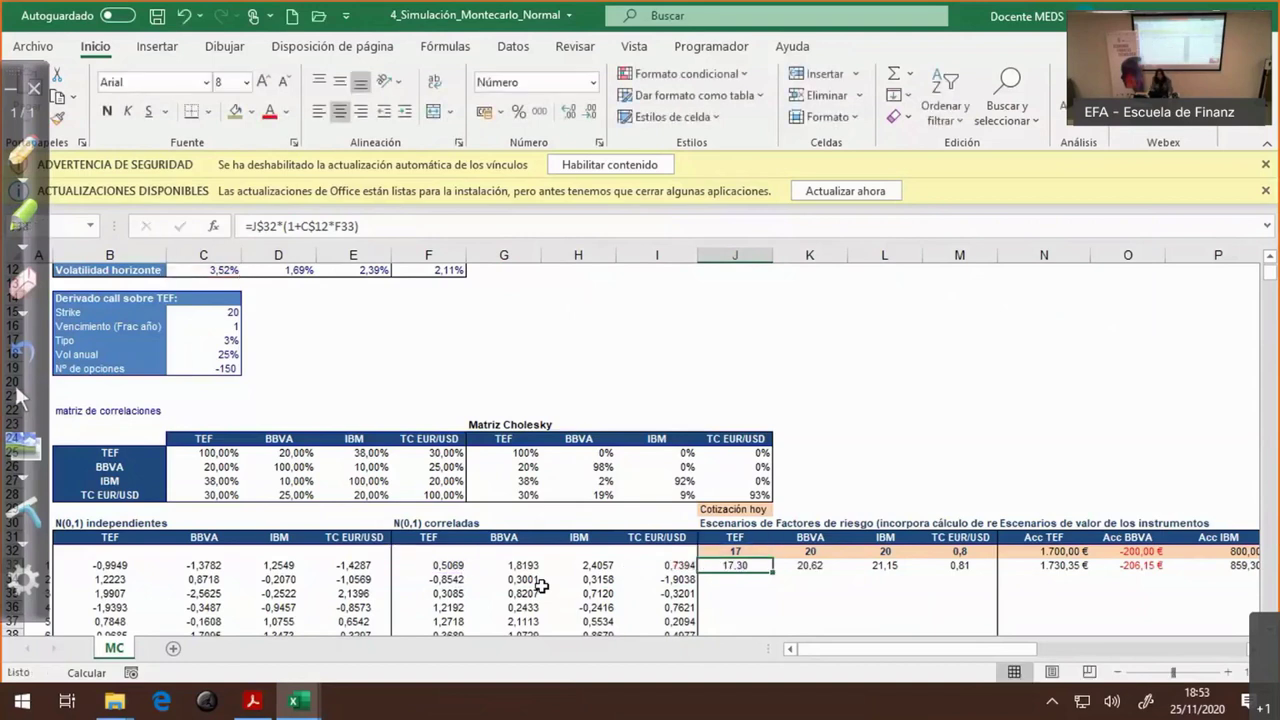
- Mark the end of the risk factor scenario columns by entering 1 in each cell of J5032:M5032
{"action": "key", "text": "ctrl+shift+Down"}
{"action": "key", "text": "ctrl+Up"}
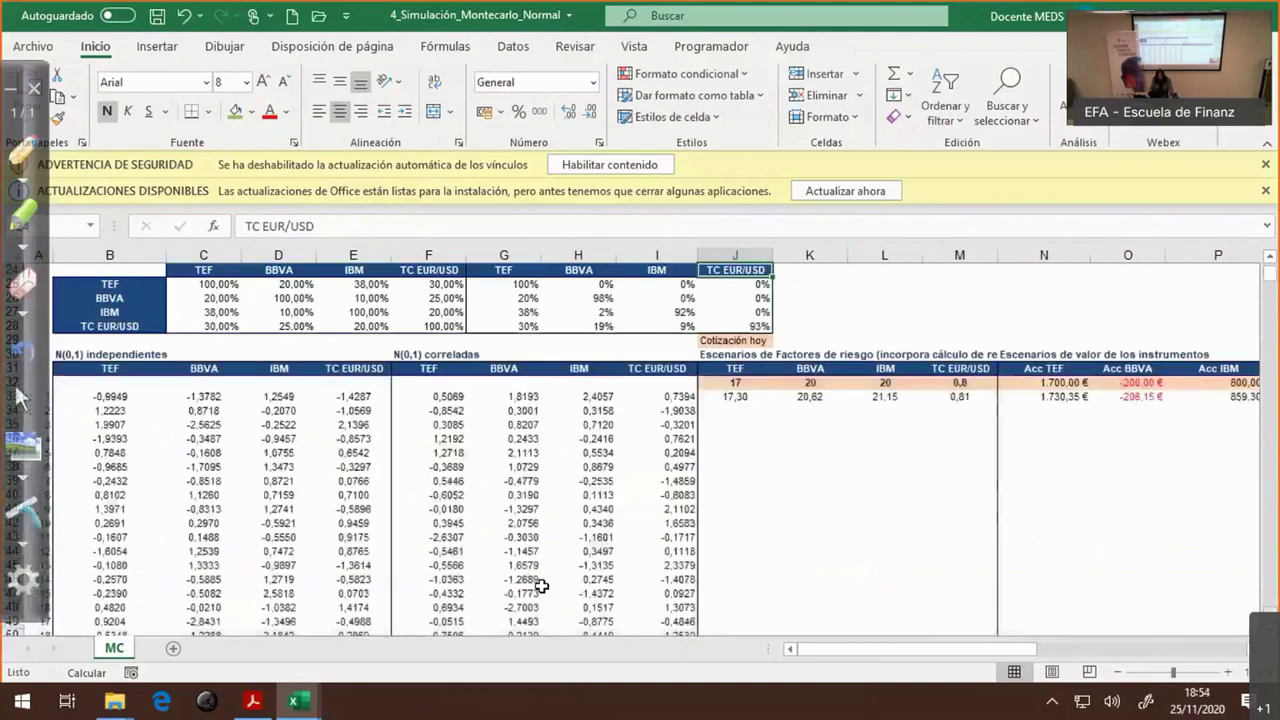
{"action": "left_click", "coordinate": [670, 397]}
{"action": "key", "text": "ctrl+Down"}
{"action": "key", "text": "Right"}
{"action": "type", "text": "1"}
{"action": "key", "text": "Tab"}
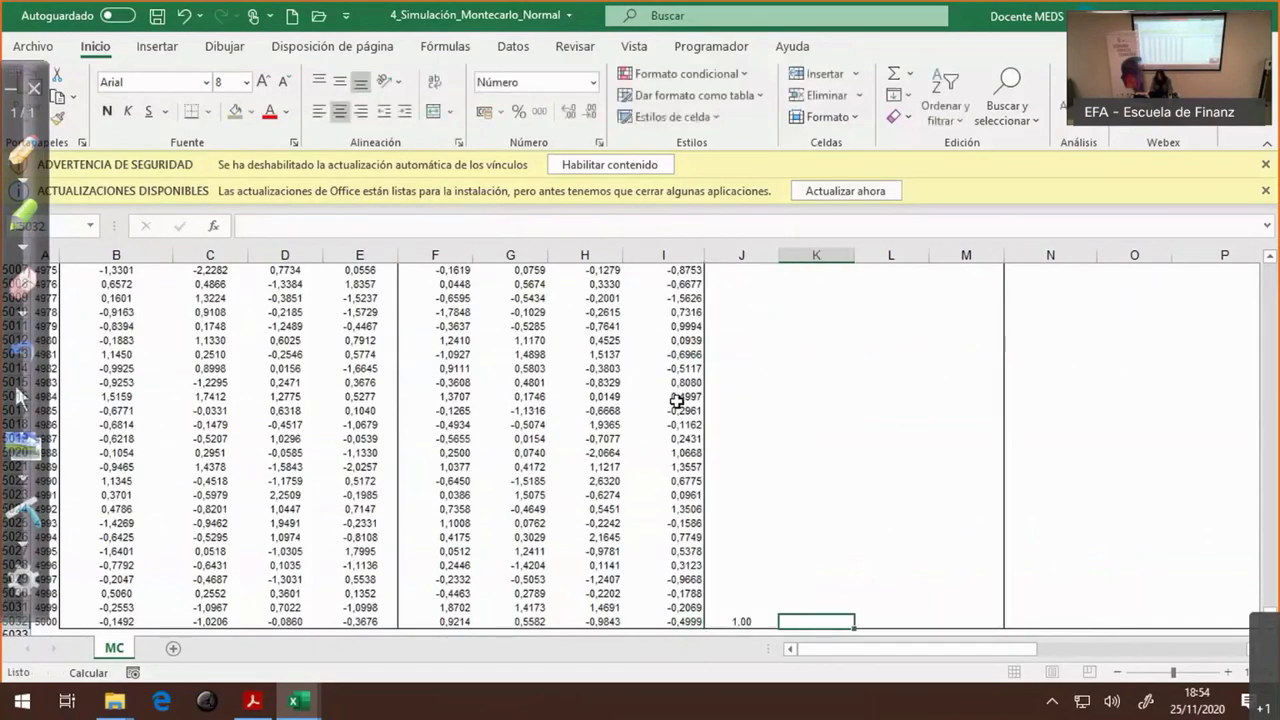
{"action": "type", "text": "1"}
{"action": "key", "text": "Tab"}
{"action": "type", "text": "1"}
{"action": "key", "text": "Tab"}
{"action": "type", "text": "1"}
{"action": "key", "text": "Tab"}
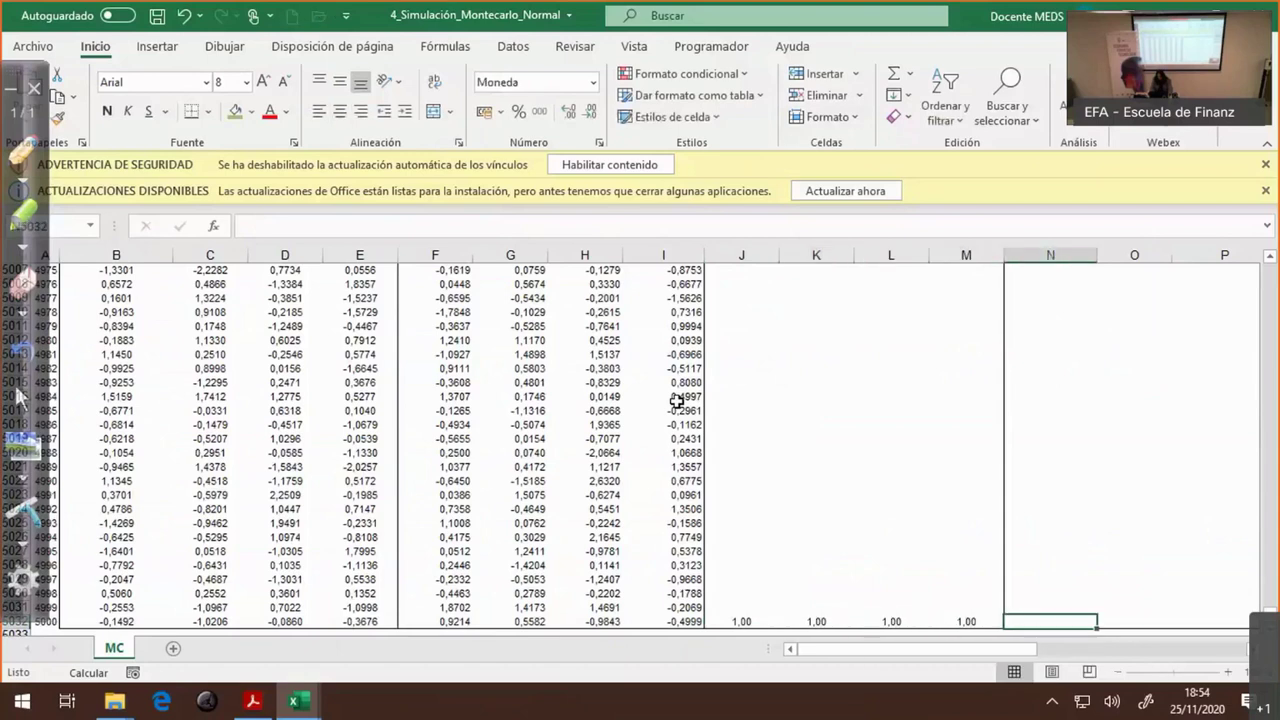
- Enter 1 as an end marker in N5032:P5032 and R5032 of the instrument and portfolio value columns
{"action": "type", "text": "1"}
{"action": "key", "text": "Tab"}
{"action": "type", "text": "1"}
{"action": "key", "text": "Tab"}
{"action": "type", "text": "1"}
{"action": "key", "text": "Tab"}
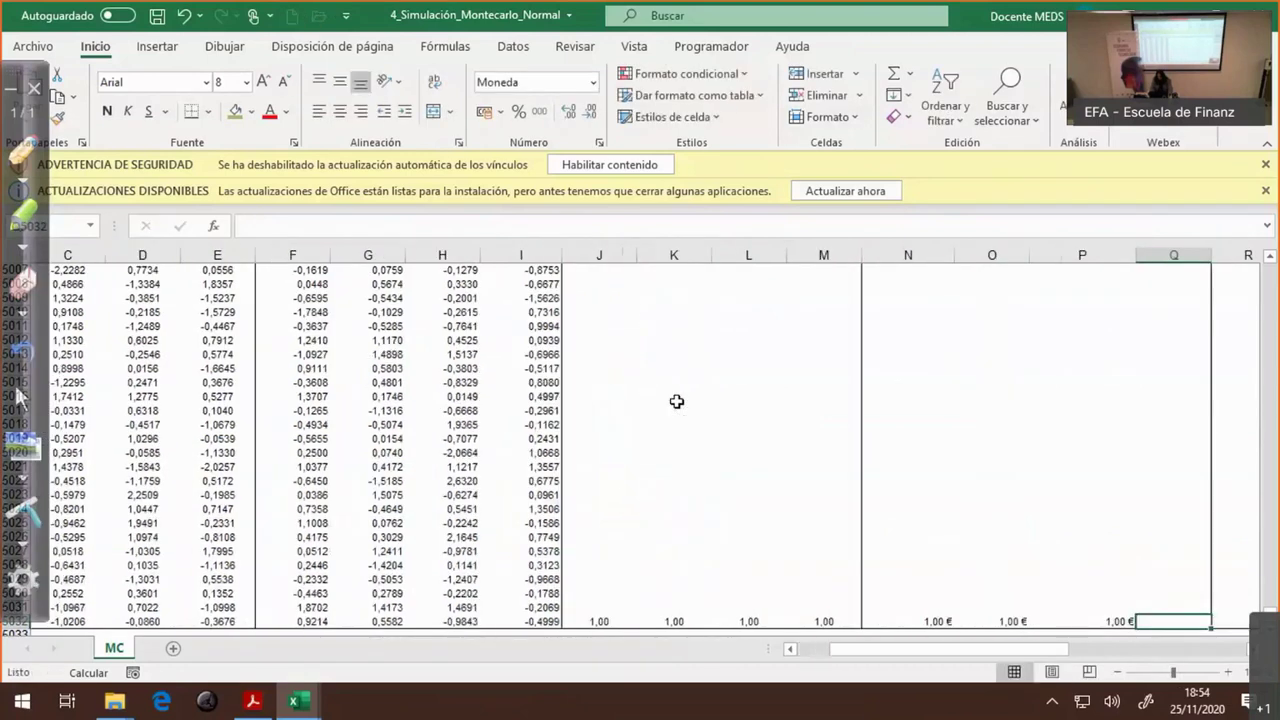
{"action": "key", "text": "Tab"}
{"action": "type", "text": "1"}
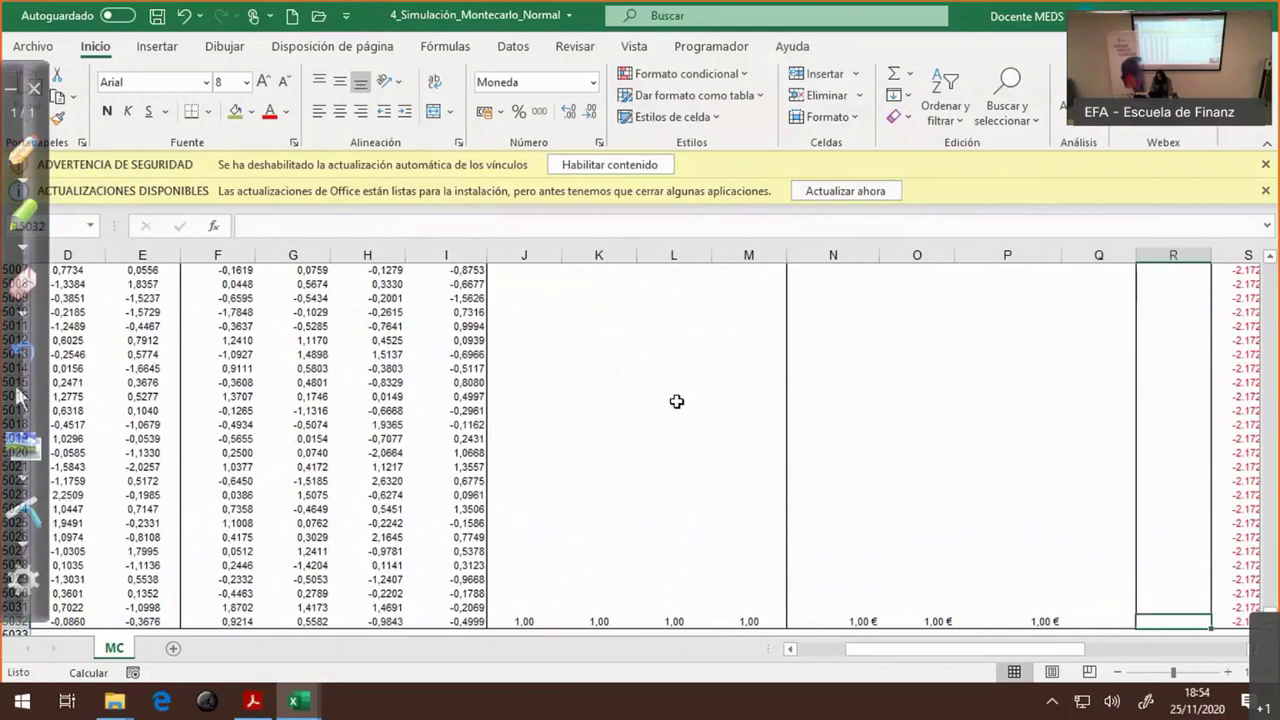
{"action": "key", "text": "shift+Tab"}
- Enter 1 in the skipped cell Q5032 to complete the row of end markers
{"action": "key", "text": "Right"}
{"action": "key", "text": "Right"}
{"action": "key", "text": "Right"}
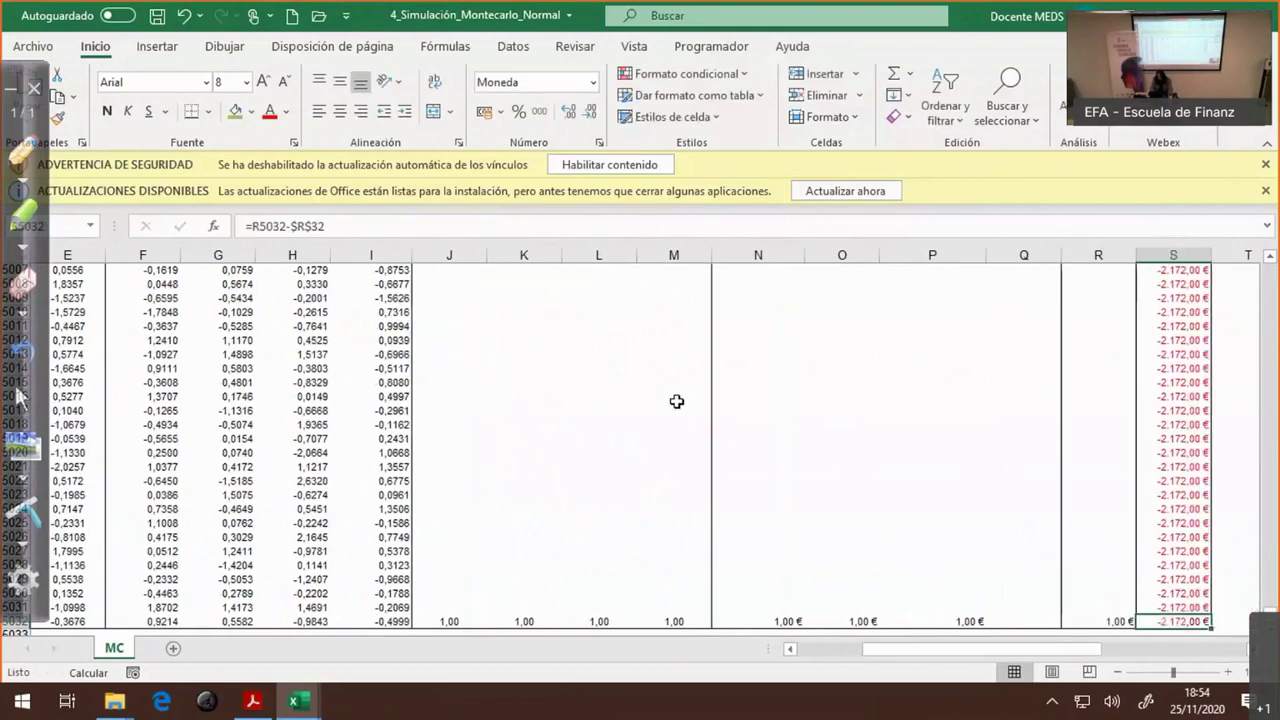
{"action": "key", "text": "Left"}
{"action": "key", "text": "Left"}
{"action": "key", "text": "Left"}
{"action": "key", "text": "Left"}
{"action": "key", "text": "Left"}
{"action": "key", "text": "Left"}
{"action": "key", "text": "Left"}
{"action": "key", "text": "Left"}
{"action": "key", "text": "Left"}
{"action": "key", "text": "Left"}
{"action": "key", "text": "Right"}
{"action": "key", "text": "Right"}
{"action": "key", "text": "Right"}
{"action": "key", "text": "Right"}
{"action": "key", "text": "Right"}
{"action": "key", "text": "Right"}
{"action": "key", "text": "Right"}
{"action": "type", "text": "1"}
{"action": "key", "text": "Tab"}
- Fill the TEF scenario formula in J33 down to J5032
{"action": "key", "text": "Left"}
{"action": "key", "text": "Left"}
{"action": "key", "text": "Left"}
{"action": "key", "text": "Left"}
{"action": "key", "text": "Left"}
{"action": "key", "text": "Left"}
{"action": "key", "text": "Left"}
{"action": "key", "text": "Left"}
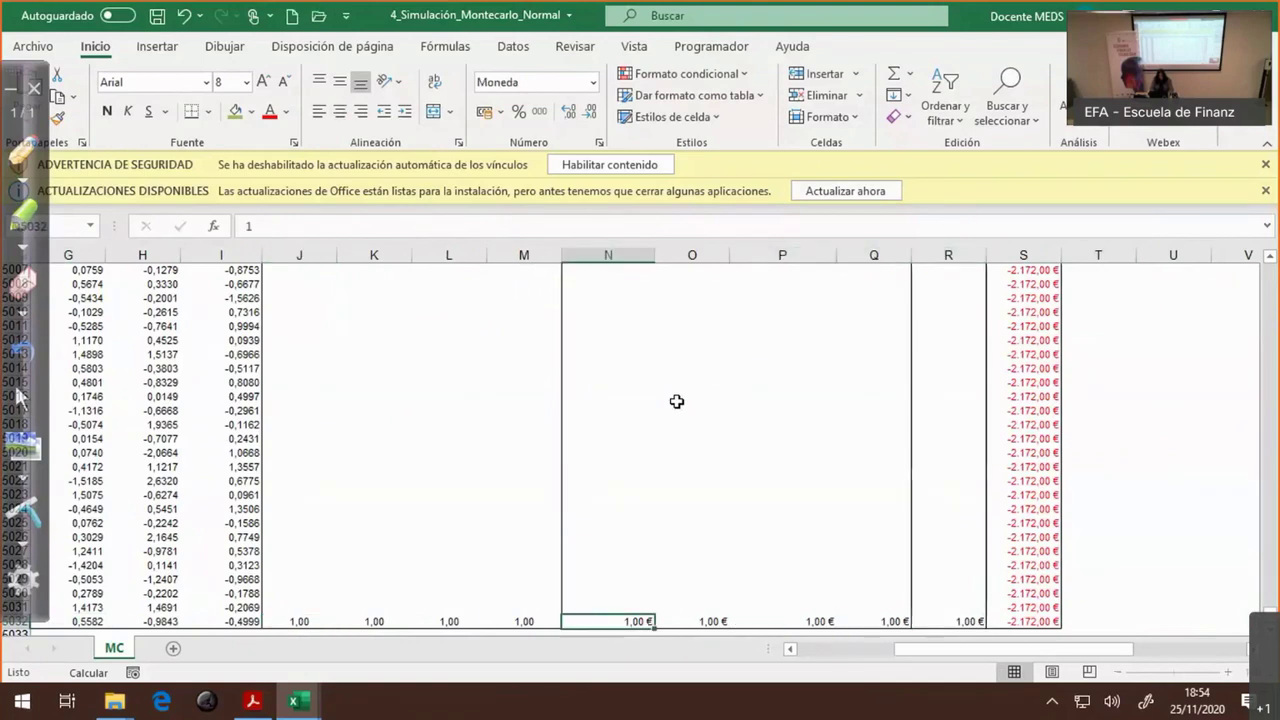
{"action": "key", "text": "ctrl+Up"}
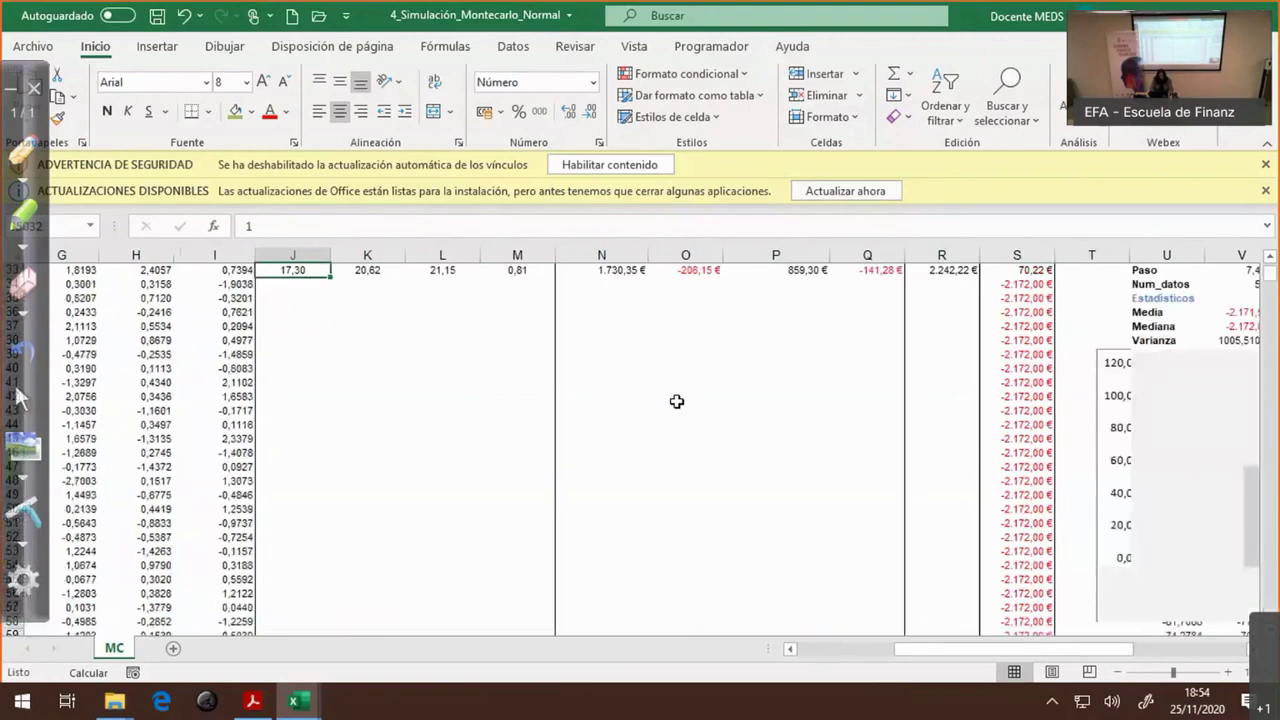
{"action": "key", "text": "Up"}
{"action": "key", "text": "Down"}
{"action": "key", "text": "ctrl+shift+Down"}
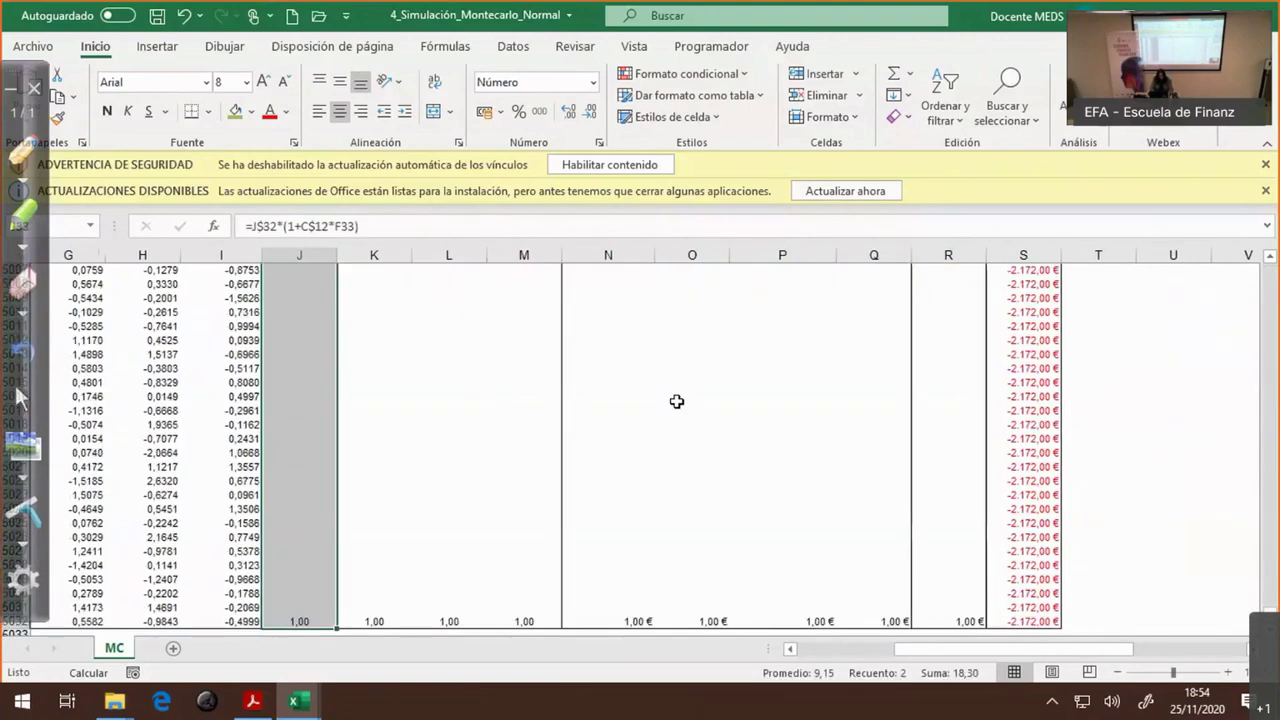
{"action": "key", "text": "ctrl+d"}
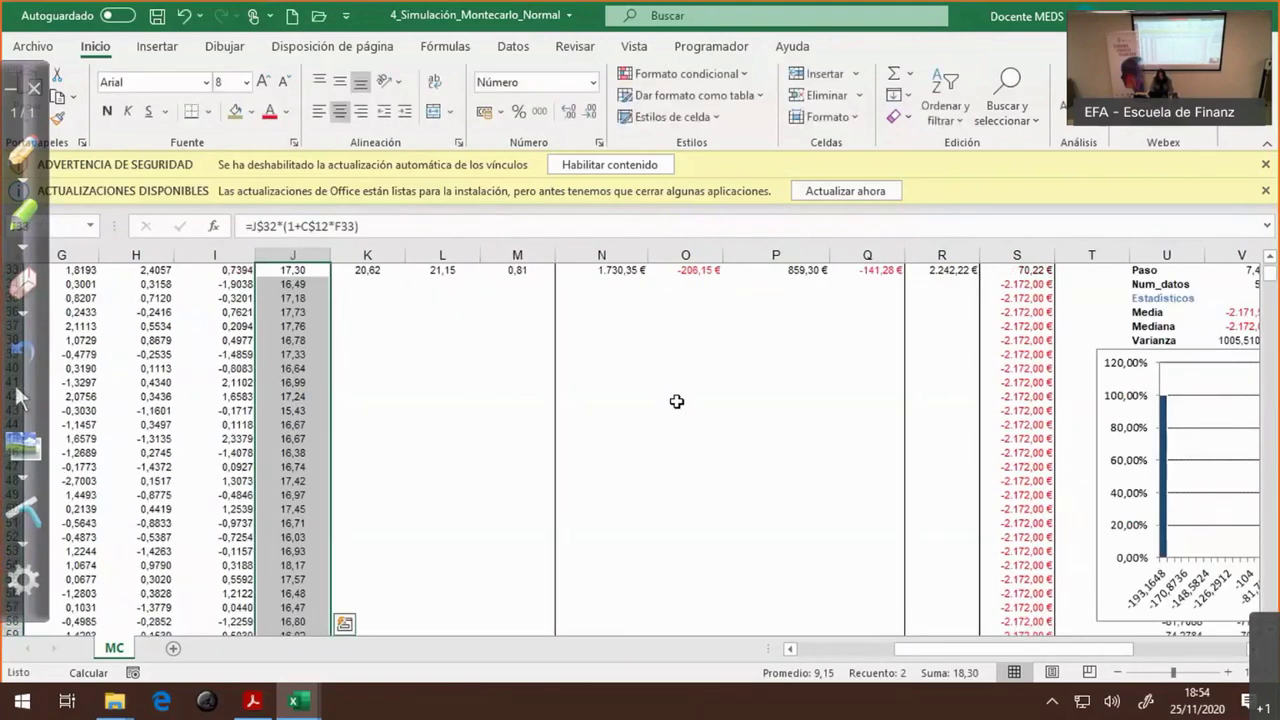
- Fill the BBVA, IBM and TC EUR/USD scenario formulas in K33:M33 down to row 5032
{"action": "key", "text": "Right"}
{"action": "key", "text": "ctrl+shift+Down"}
{"action": "key", "text": "ctrl+d"}
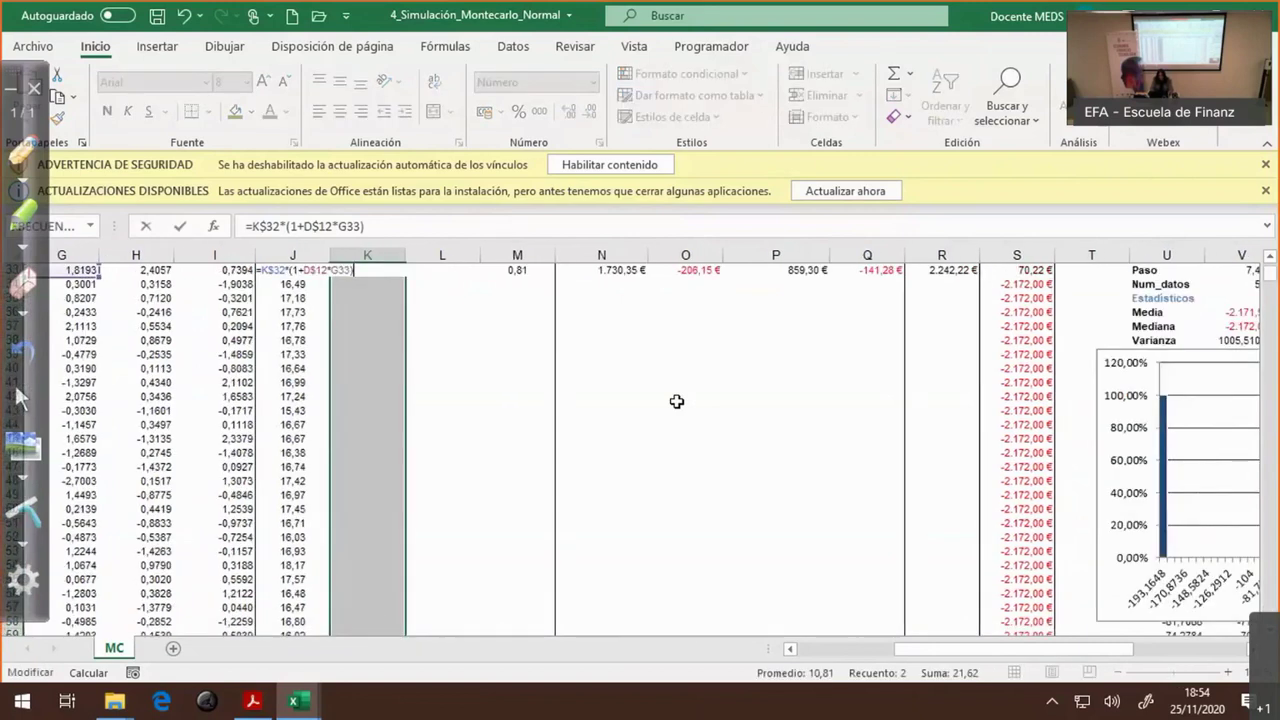
{"action": "key", "text": "Right"}
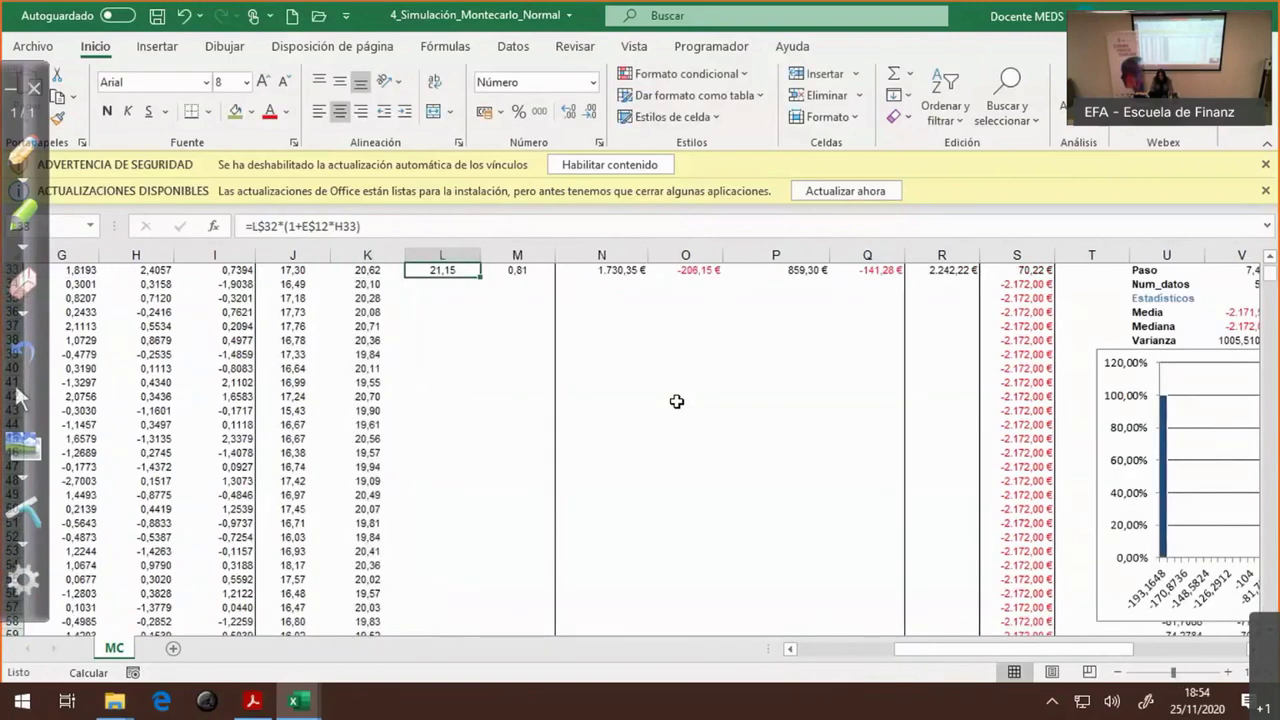
{"action": "key", "text": "ctrl+shift+Down"}
{"action": "key", "text": "ctrl+d"}
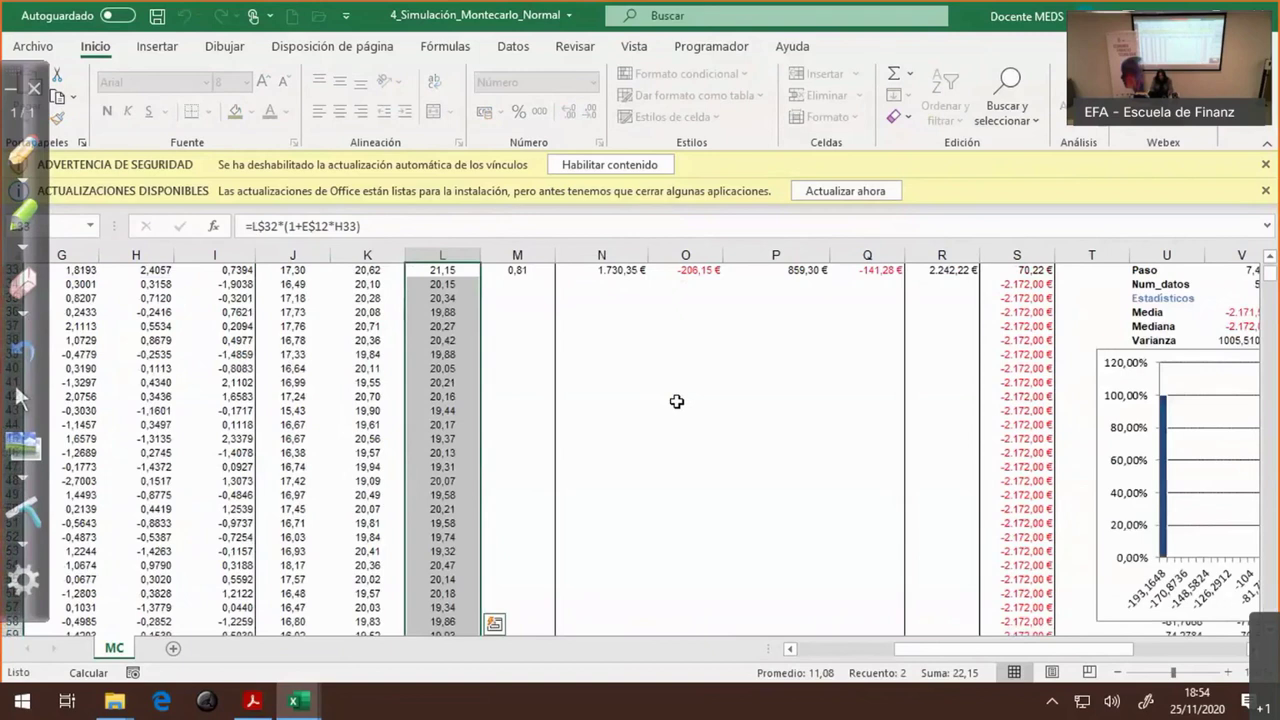
{"action": "key", "text": "Right"}
{"action": "key", "text": "ctrl+shift+Down"}
{"action": "key", "text": "ctrl+d"}
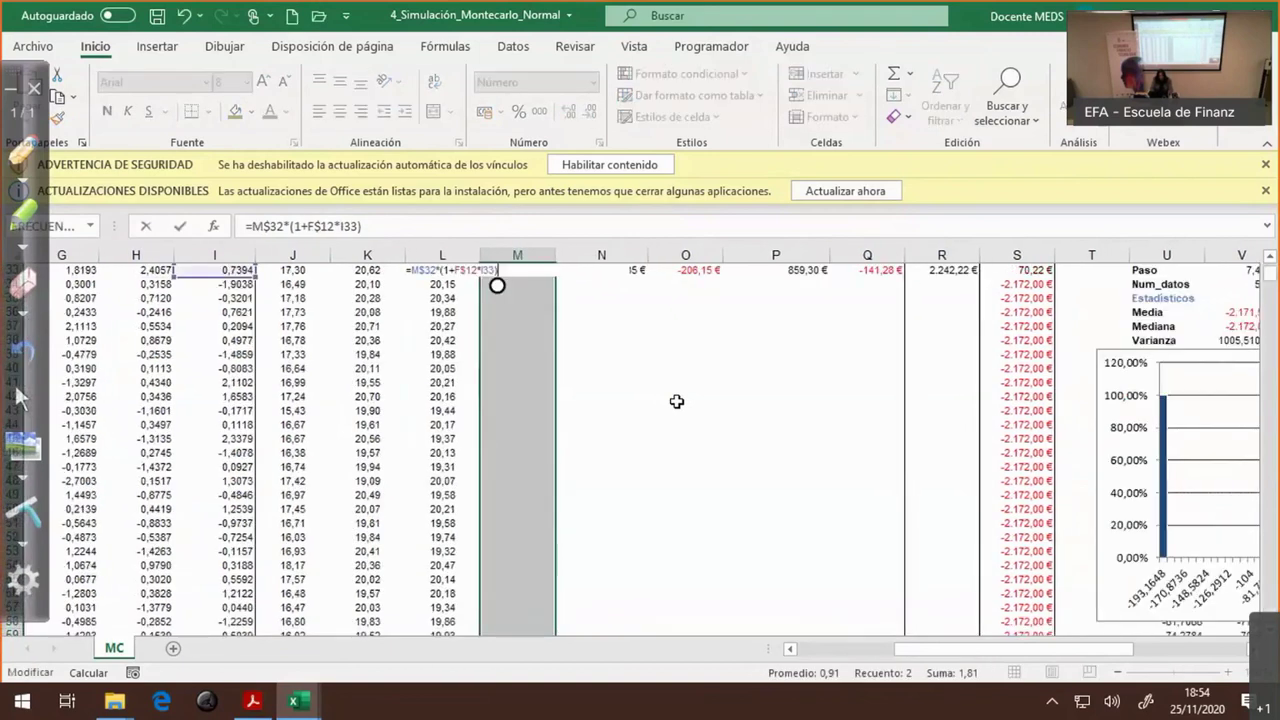
- Examine the risk factor scenarios at the start of columns J:M alongside today's quotes in row 32
{"action": "key", "text": "Up"}
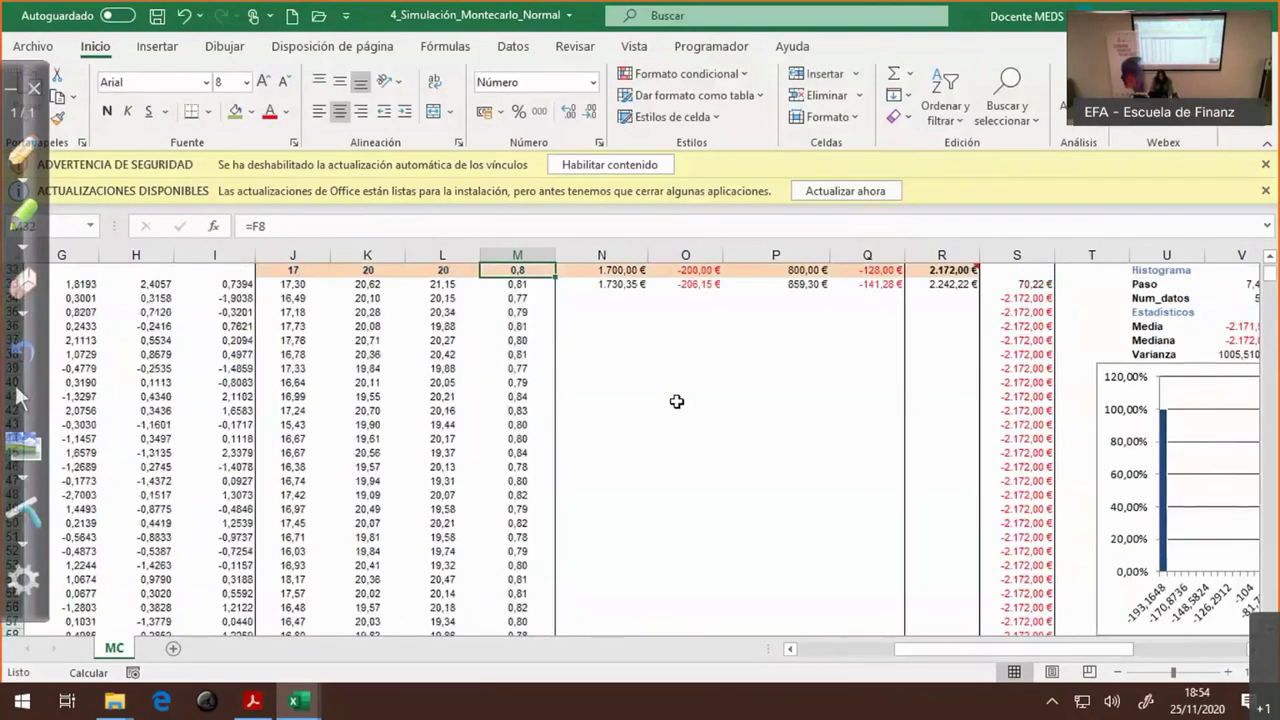
{"action": "key", "text": "Up"}
{"action": "key", "text": "Up"}
{"action": "key", "text": "Up"}
{"action": "key", "text": "Up"}
{"action": "key", "text": "Up"}
{"action": "key", "text": "Up"}
{"action": "key", "text": "Down"}
{"action": "key", "text": "Down"}
{"action": "key", "text": "Down"}
{"action": "key", "text": "Down"}
{"action": "key", "text": "Down"}
{"action": "key", "text": "Down"}
{"action": "key", "text": "Down"}
{"action": "key", "text": "Down"}
{"action": "key", "text": "Down"}
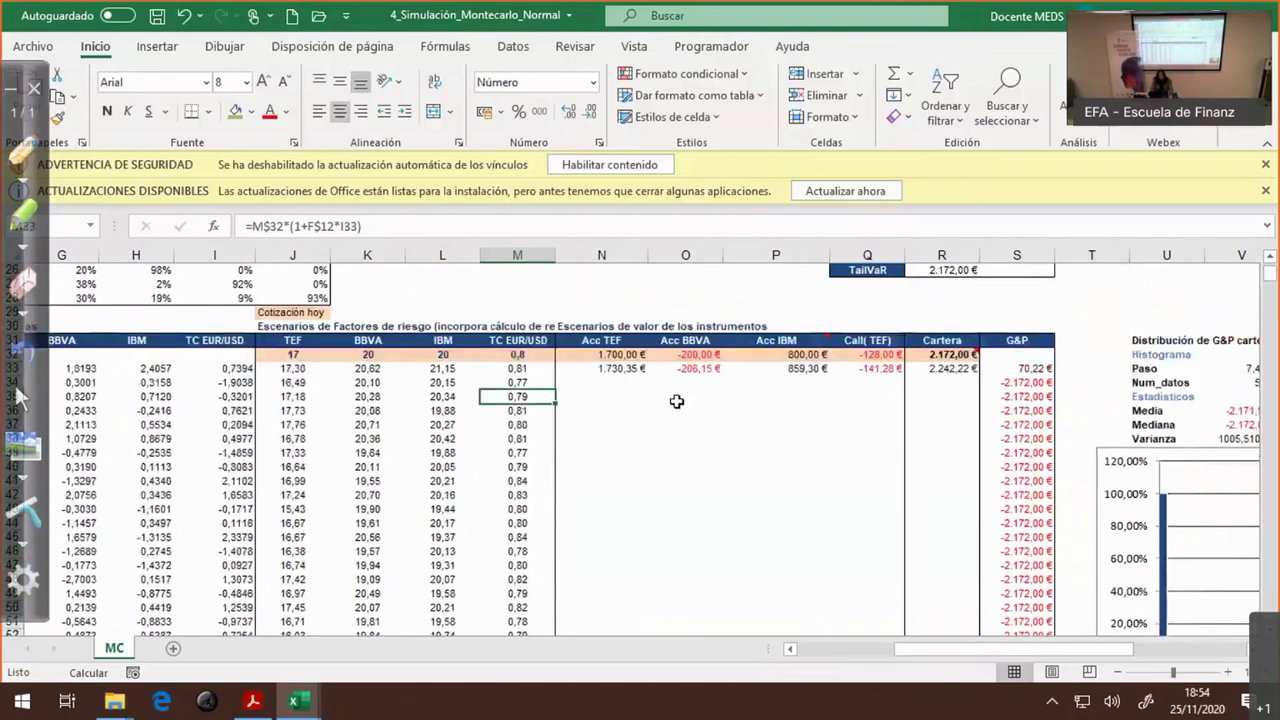
{"action": "key", "text": "Left"}
{"action": "key", "text": "Left"}
{"action": "key", "text": "Left"}
{"action": "key", "text": "Up"}
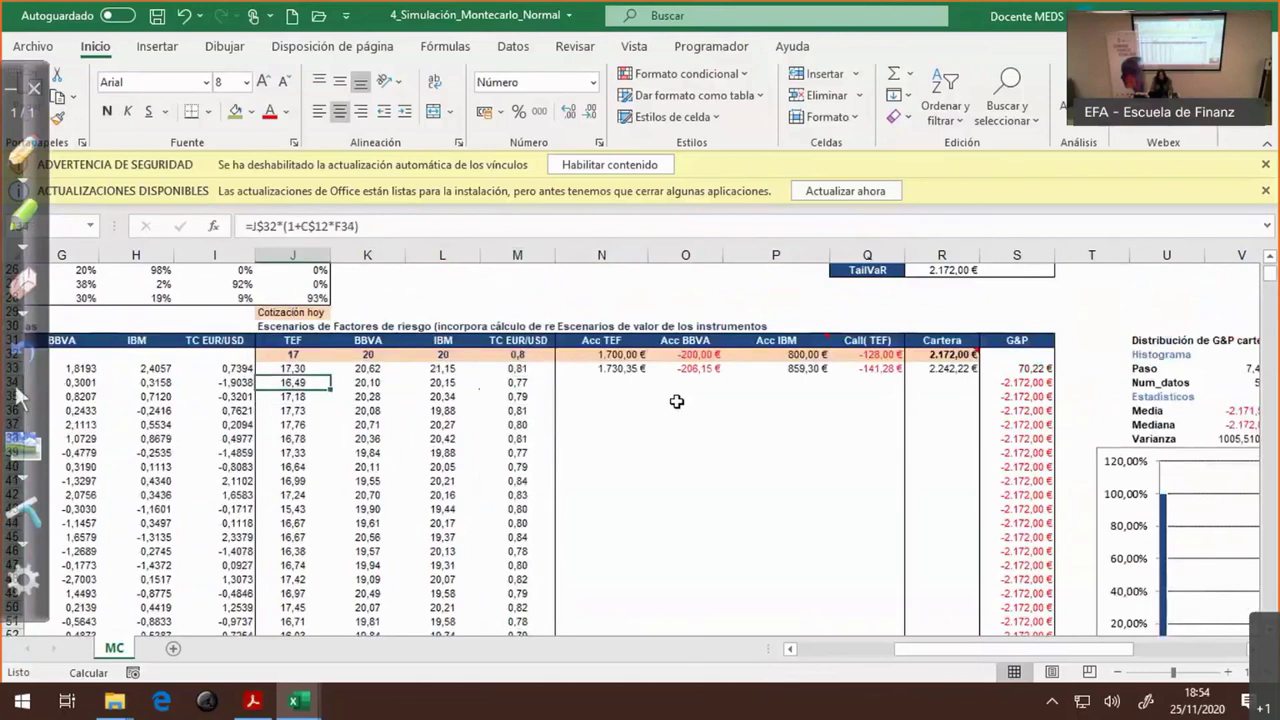
{"action": "key", "text": "Right"}
{"action": "key", "text": "Up"}
{"action": "key", "text": "Up"}
{"action": "key", "text": "Right"}
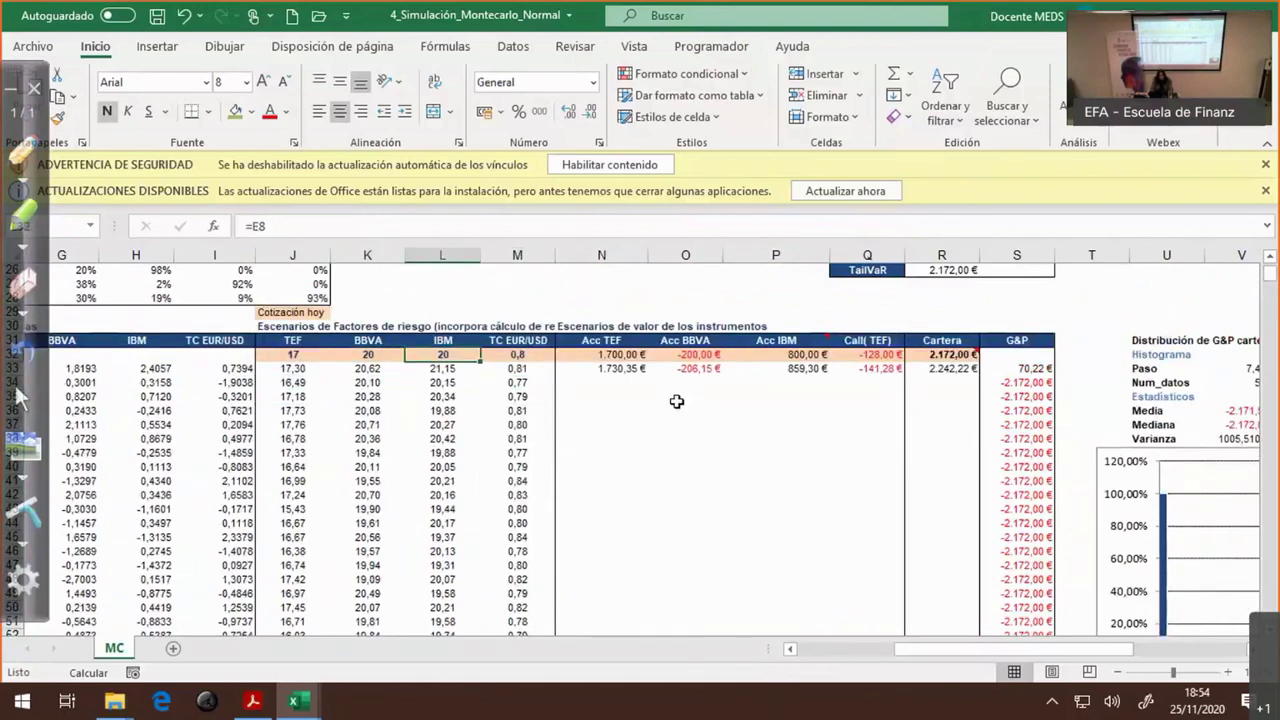
{"action": "key", "text": "Down"}
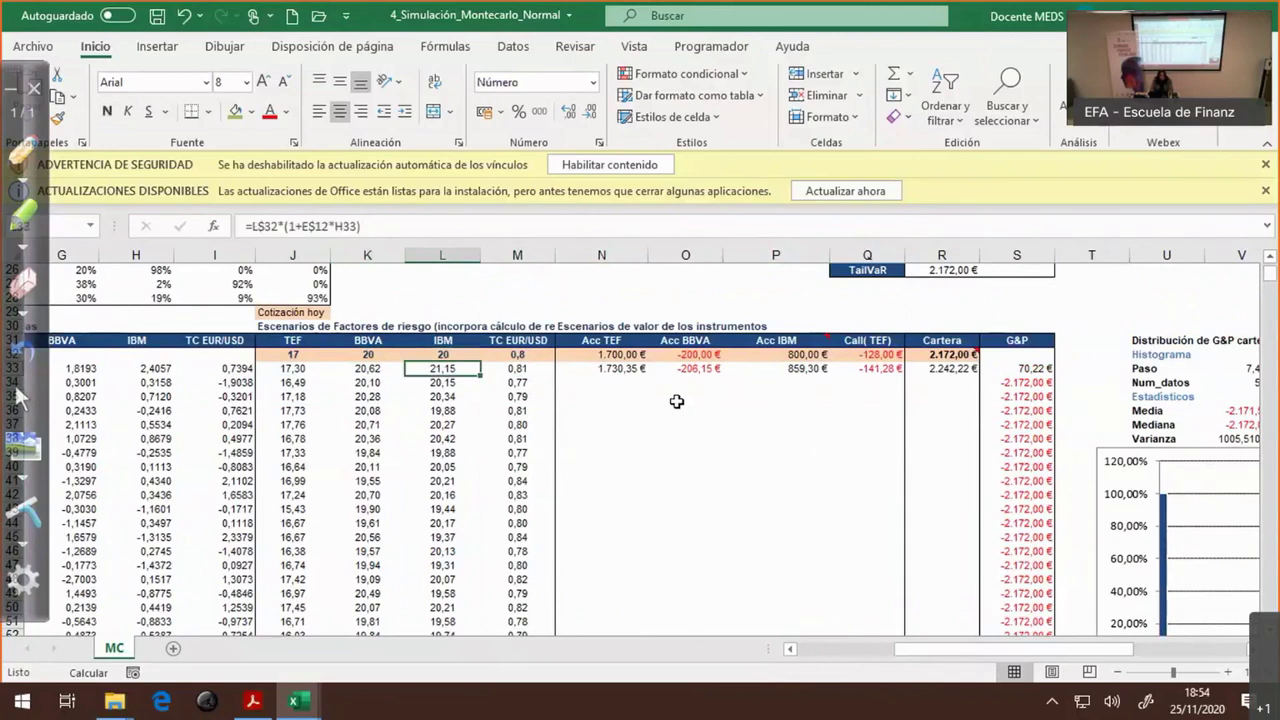
{"action": "key", "text": "Down"}
{"action": "key", "text": "Down"}
{"action": "key", "text": "Down"}
{"action": "key", "text": "Down"}
{"action": "key", "text": "Down"}
{"action": "key", "text": "Down"}
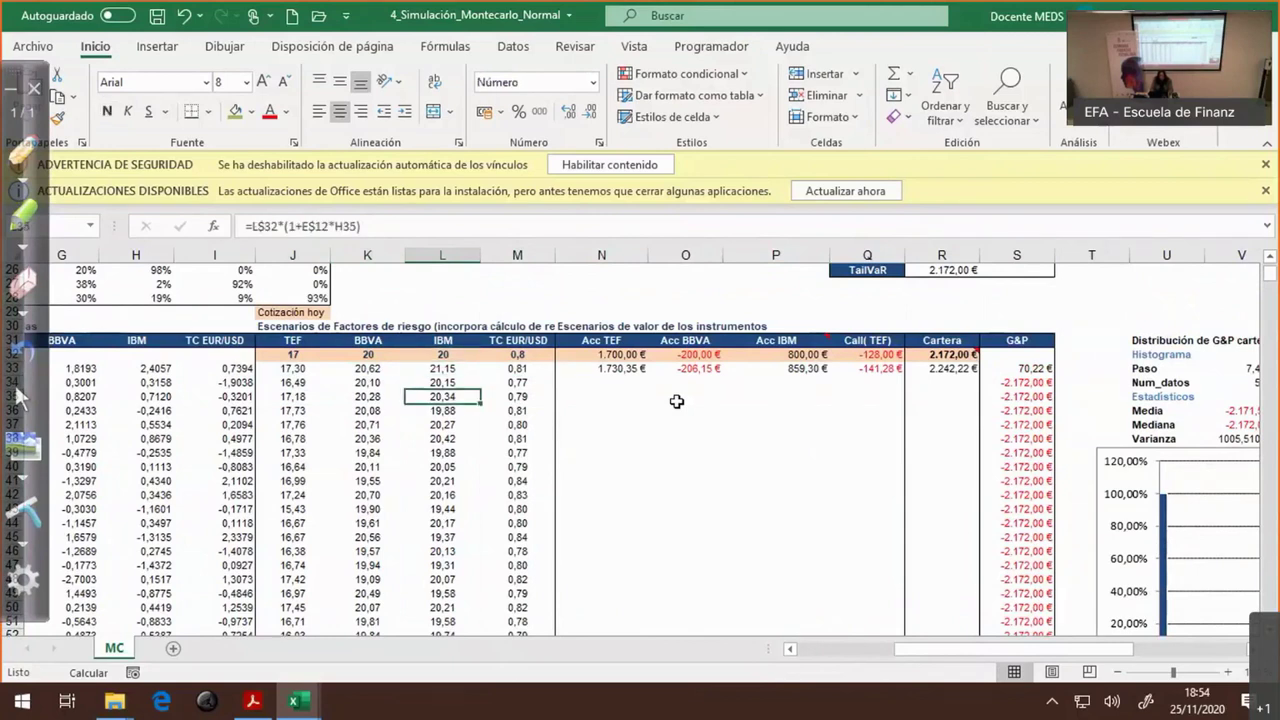
{"action": "key", "text": "Up"}
{"action": "key", "text": "Up"}
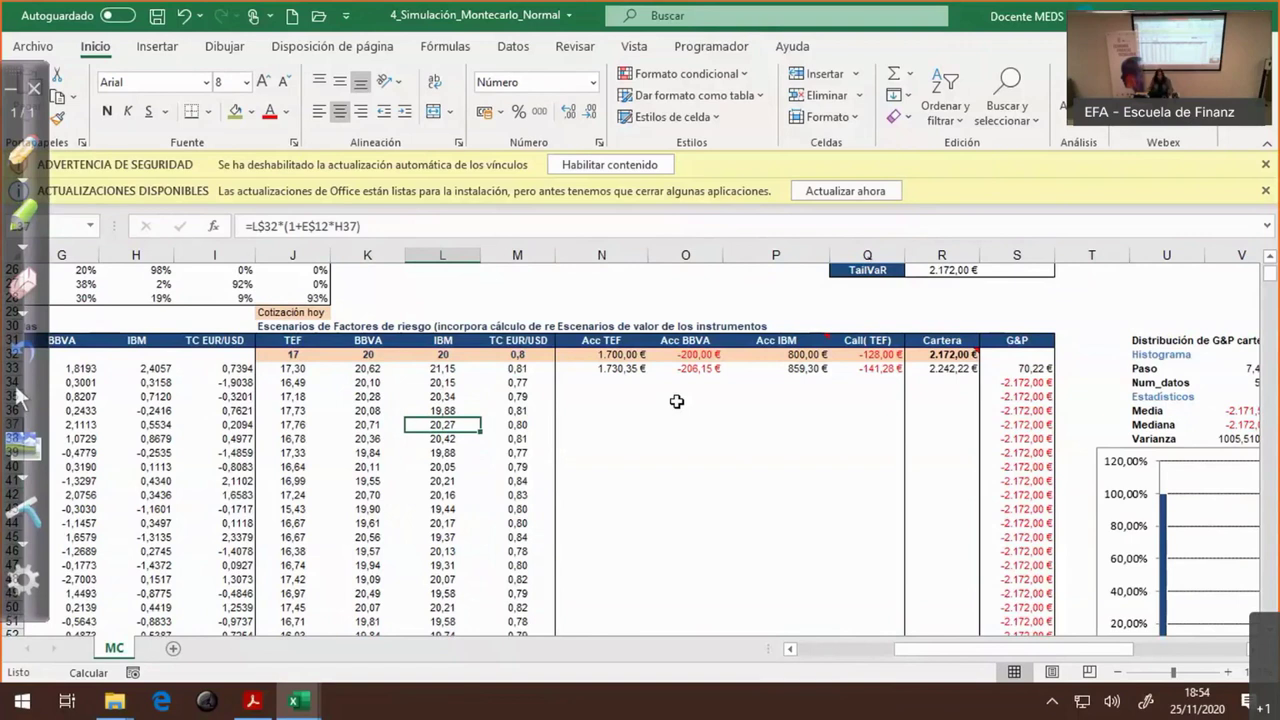
- Switch to the 2_Simulacion_historica_SOL workbook and select the risk factor scenarios in K24:N33 for comparison
{"action": "key", "text": "alt+Tab"}
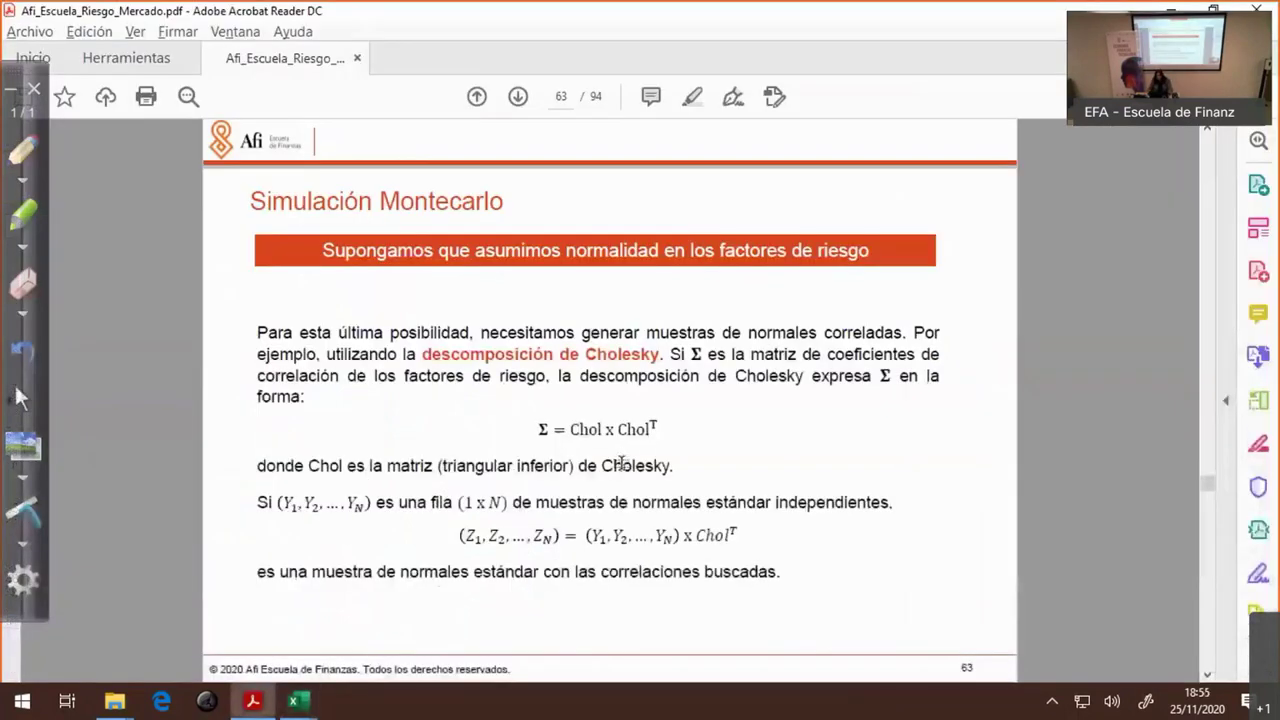
{"action": "key", "text": "alt+Tab"}
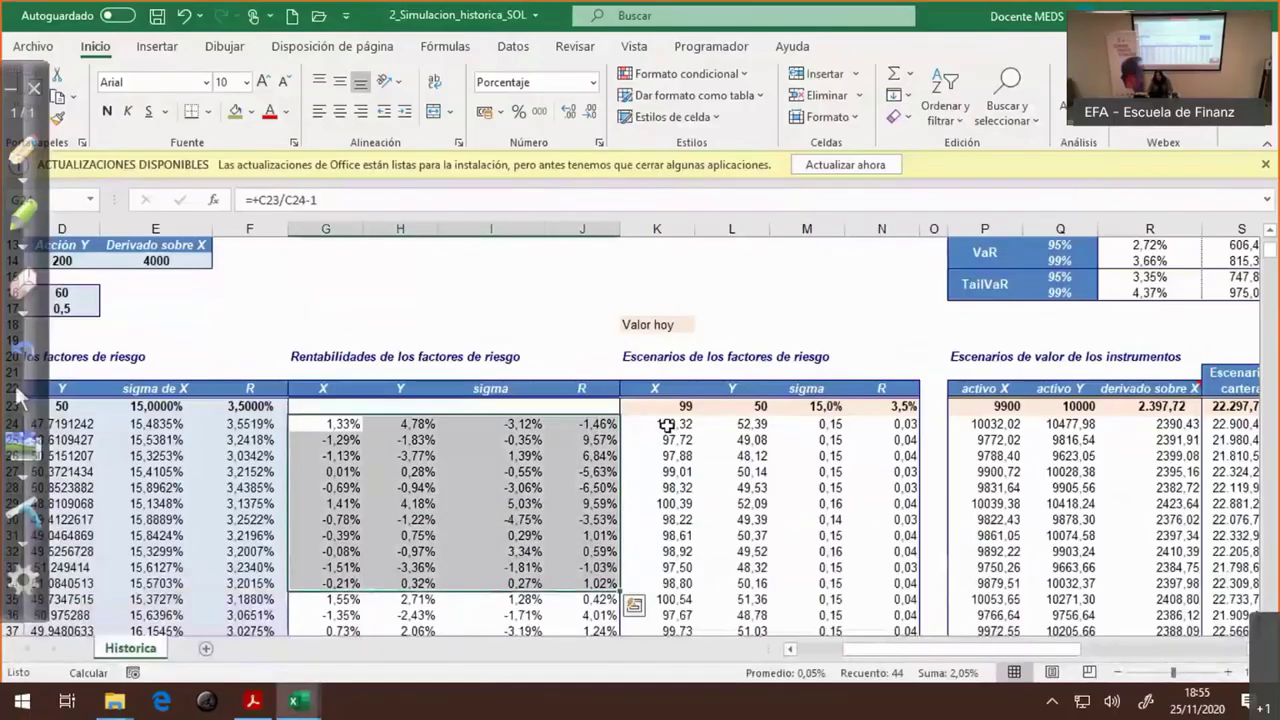
{"action": "left_click_drag", "start_coordinate": [666, 424], "coordinate": [885, 567]}
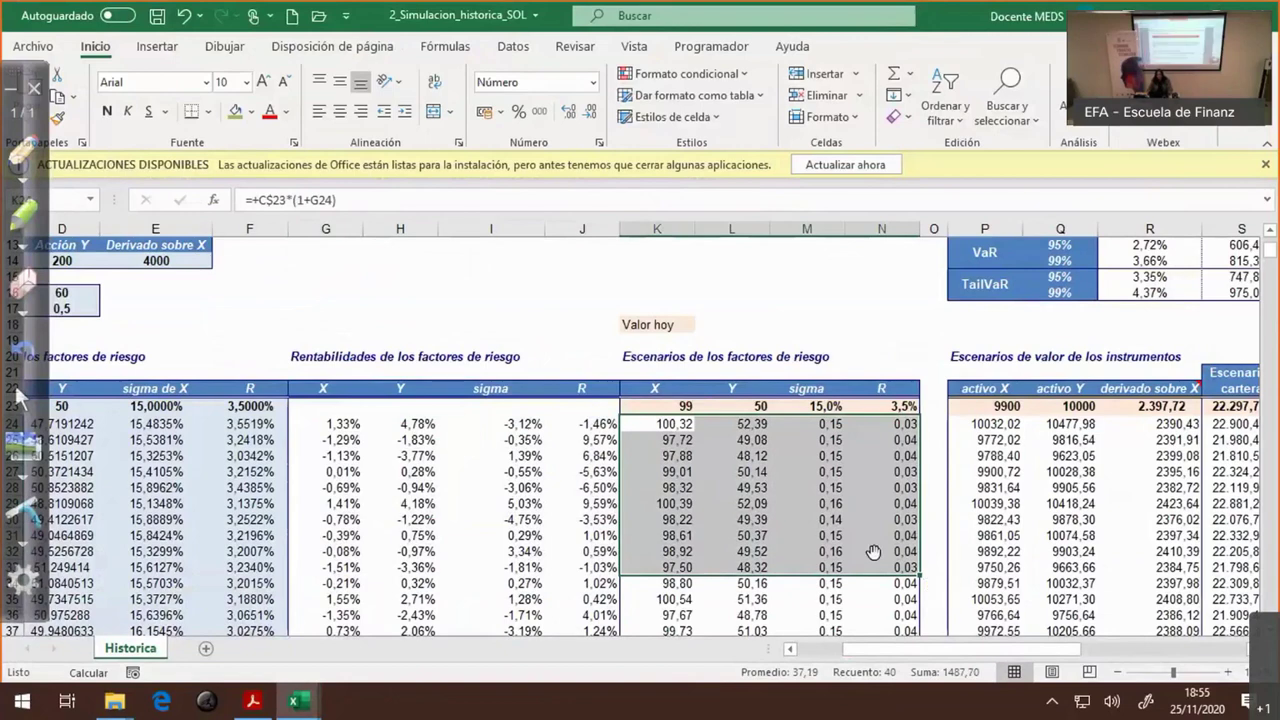
- Return to the 4_Simulación_Montecarlo_Normal workbook and inspect the G&P formula in S33 and the Call(TEF) formula in Q33
{"action": "key", "text": "alt+Tab"}
{"action": "key", "text": "alt+Tab"}
{"action": "key", "text": "alt+Tab"}
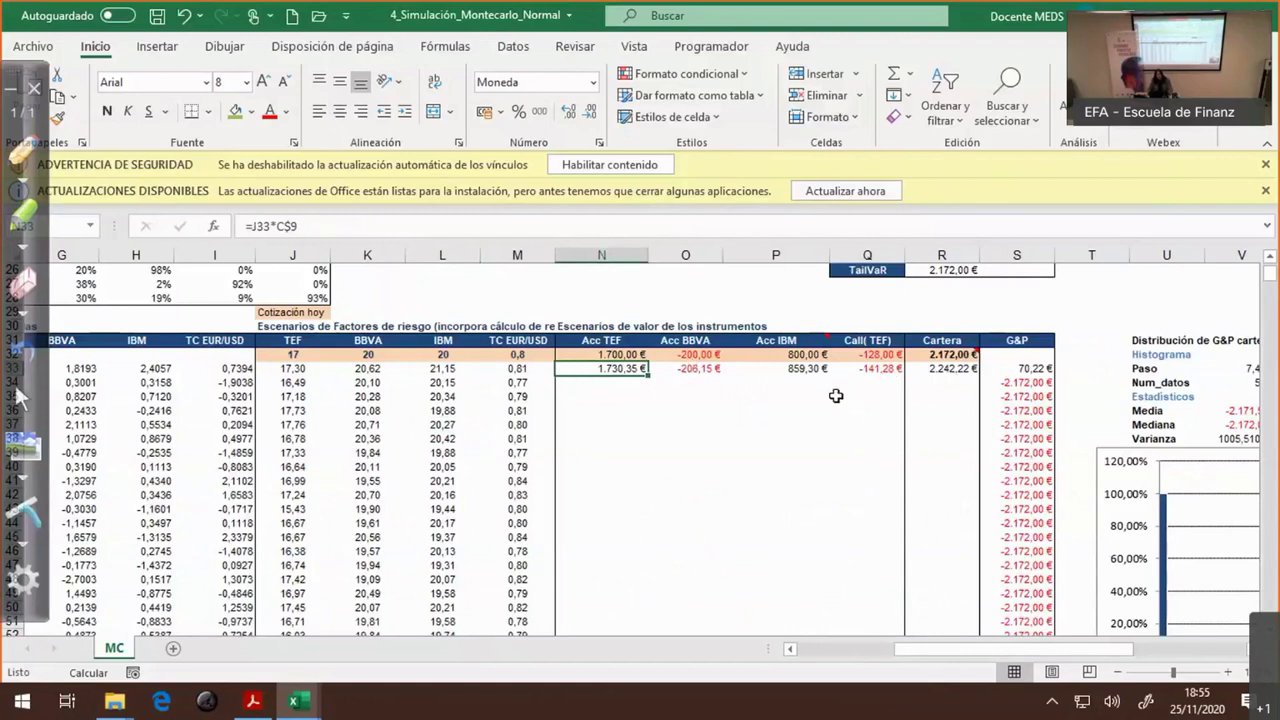
{"action": "left_click", "coordinate": [1042, 369]}
{"action": "scroll", "coordinate": [1032, 466], "scroll_direction": "up", "scroll_amount": 1}
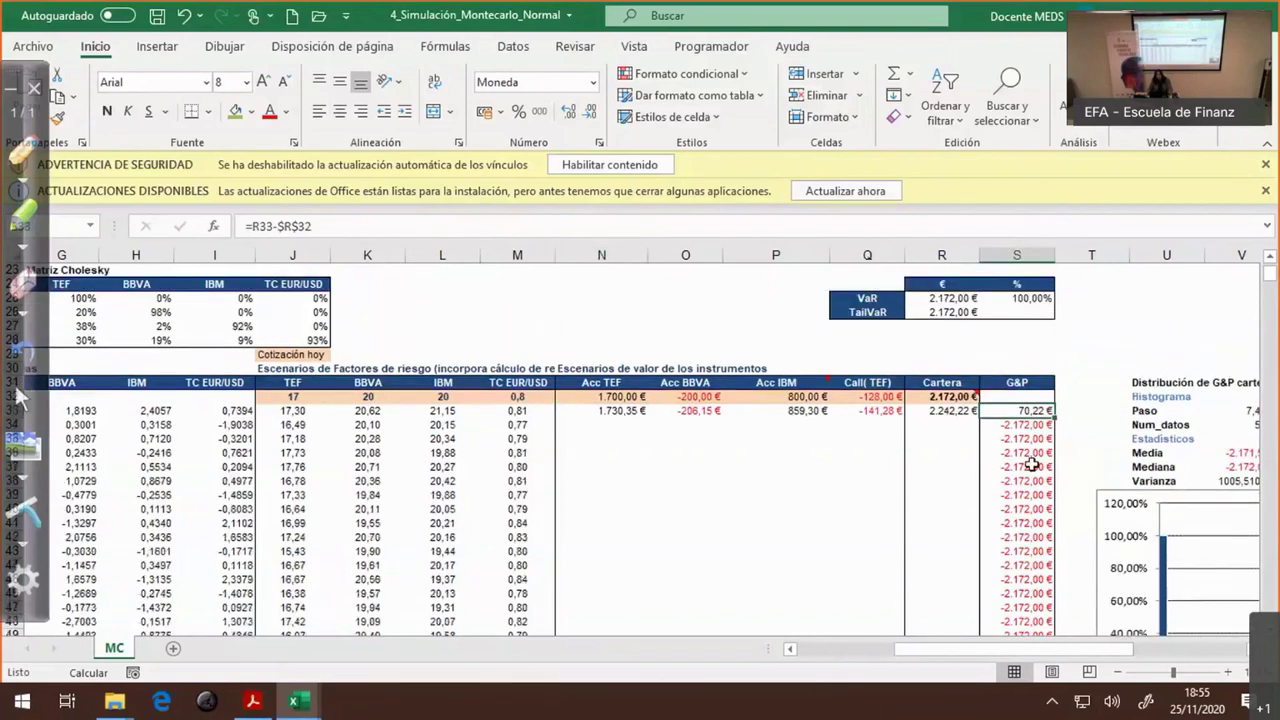
{"action": "left_click", "coordinate": [888, 409]}
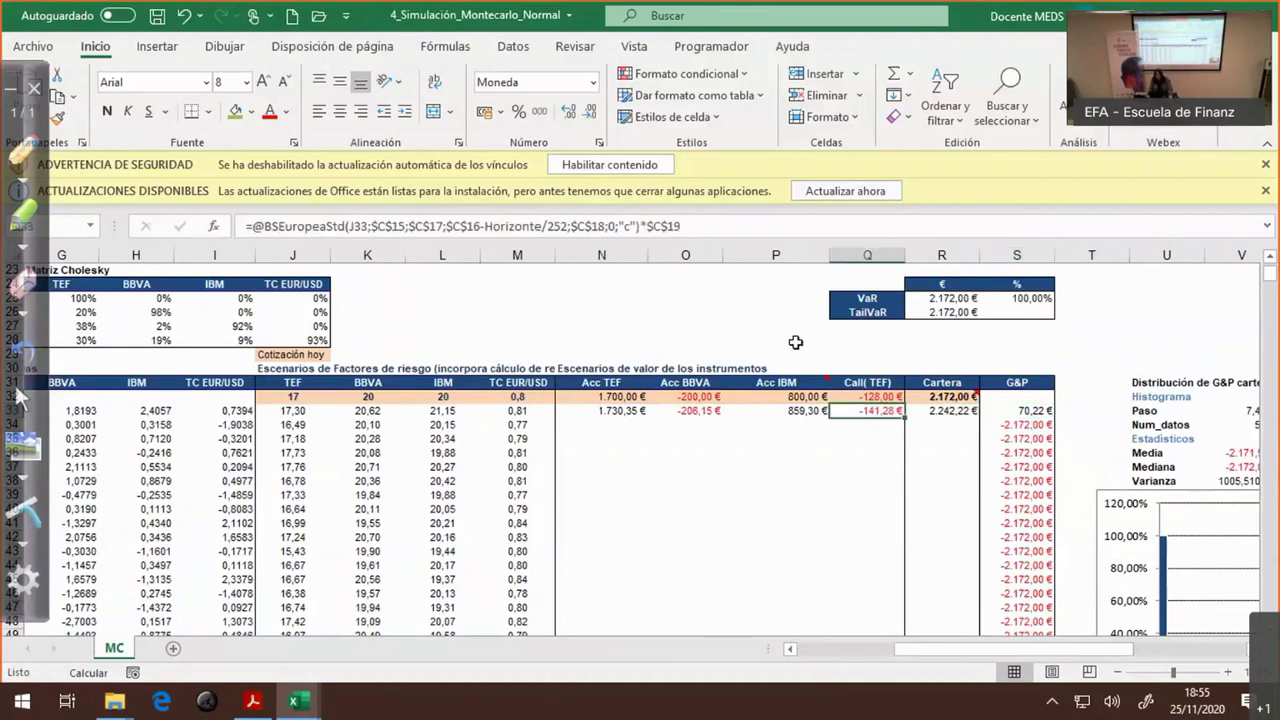
{"action": "left_click", "coordinate": [455, 226]}
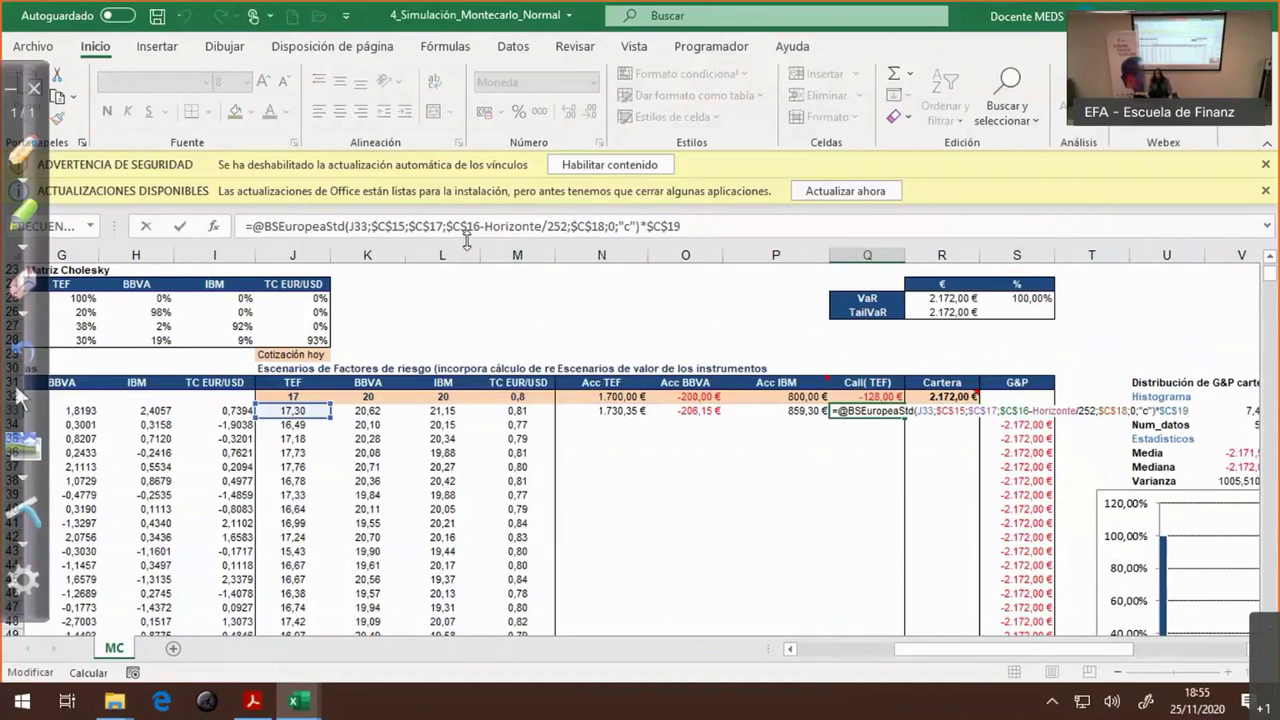
{"action": "key", "text": "ctrl+Return"}
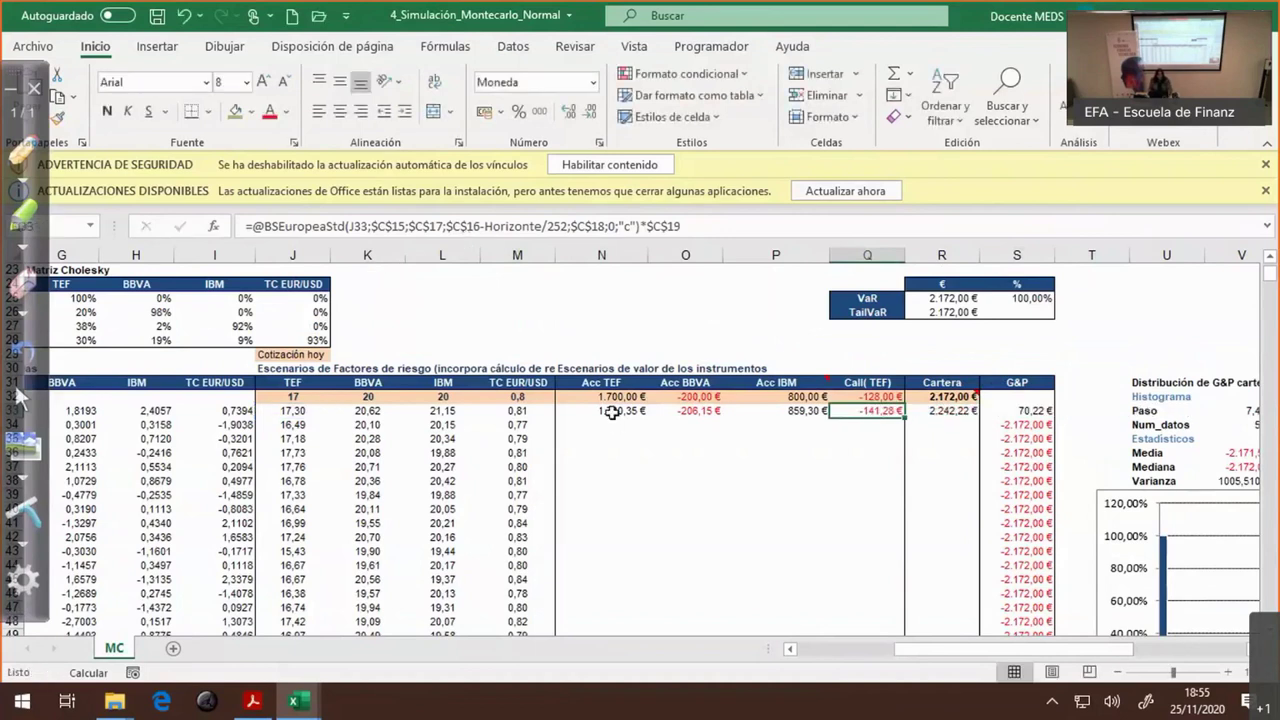
- Fill the Acc TEF and Acc BBVA value formulas in N33:O33 down to row 5032
{"action": "left_click", "coordinate": [611, 412]}
{"action": "key", "text": "ctrl+shift+Down"}
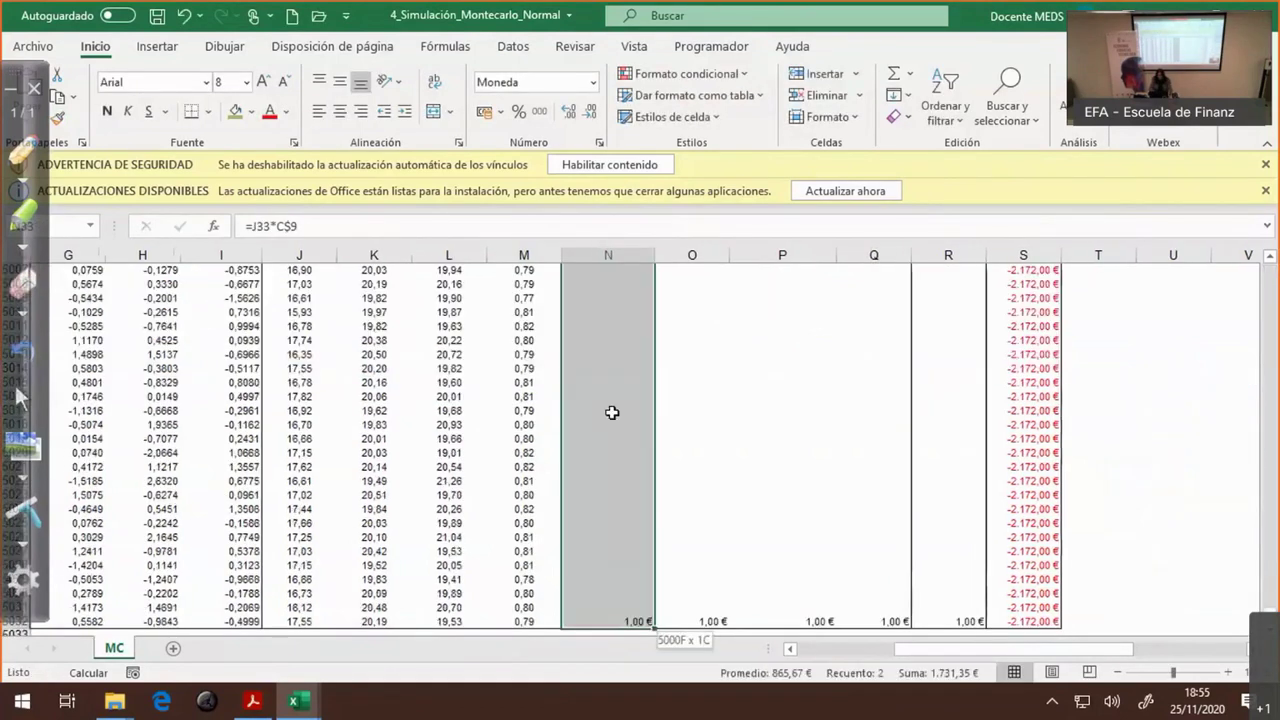
{"action": "key", "text": "F2"}
{"action": "key", "text": "ctrl+Return"}
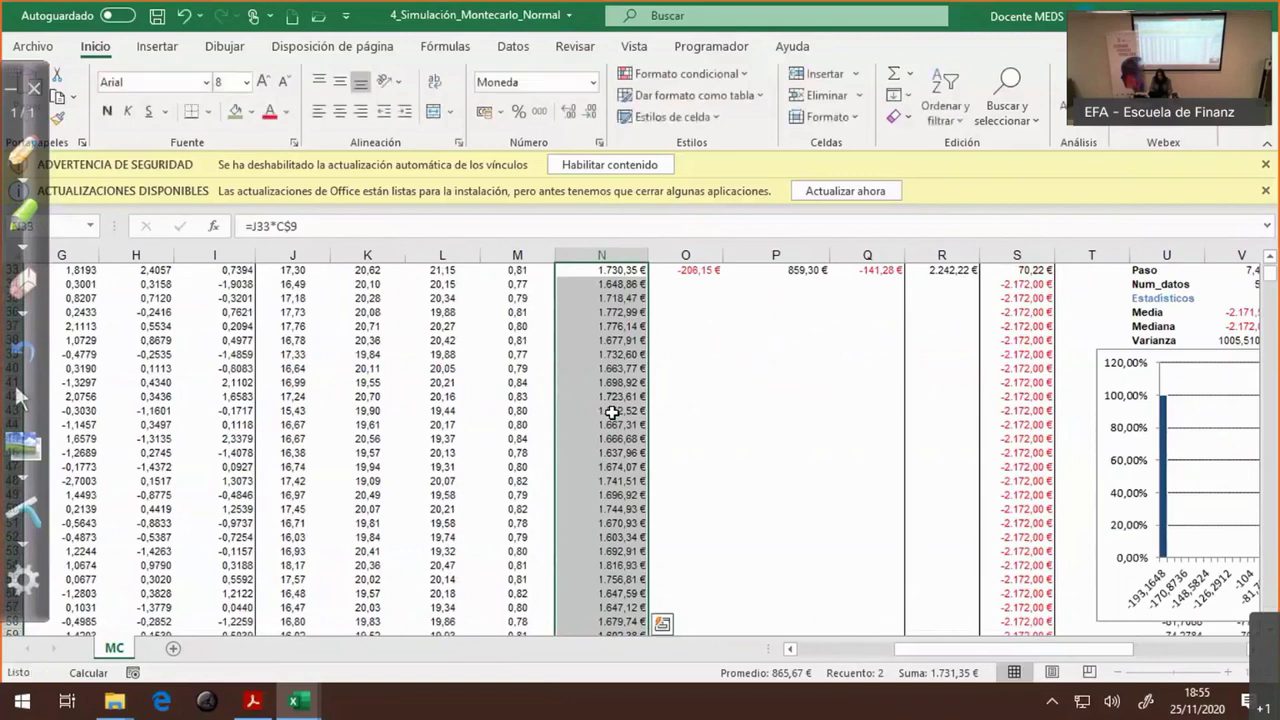
{"action": "key", "text": "Right"}
{"action": "key", "text": "ctrl+shift+Down"}
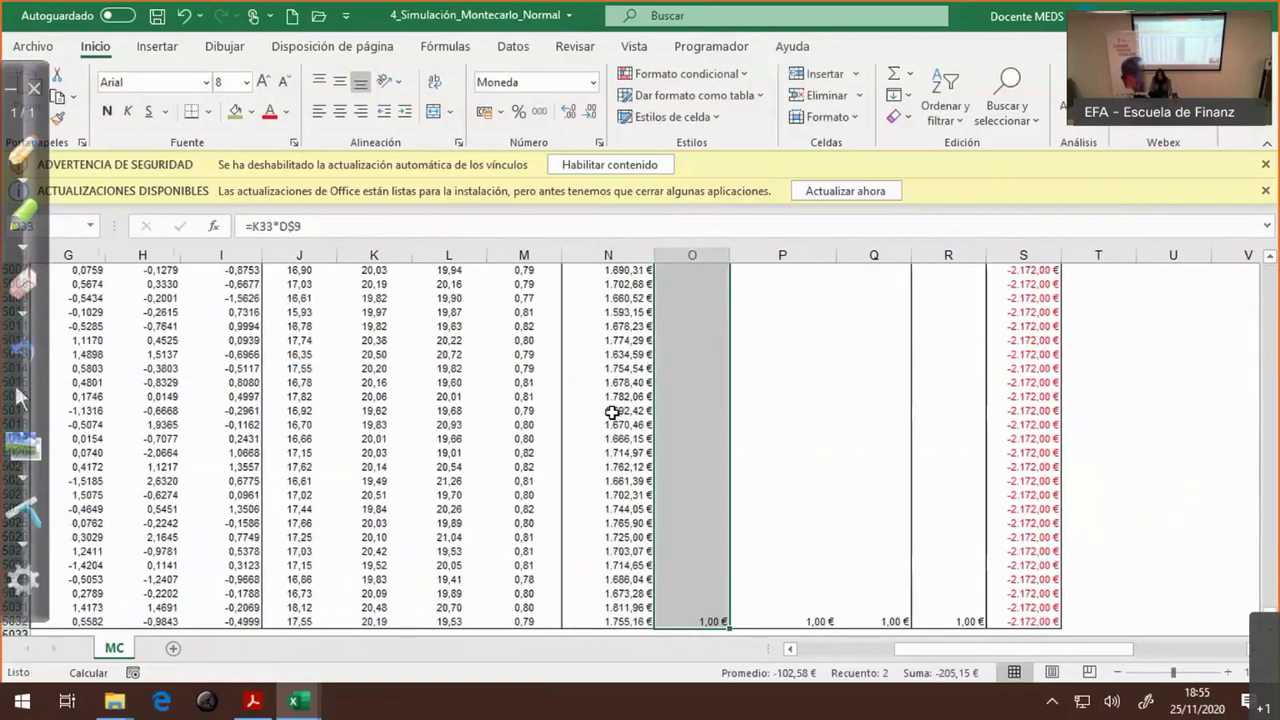
{"action": "key", "text": "F2"}
{"action": "key", "text": "ctrl+Return"}
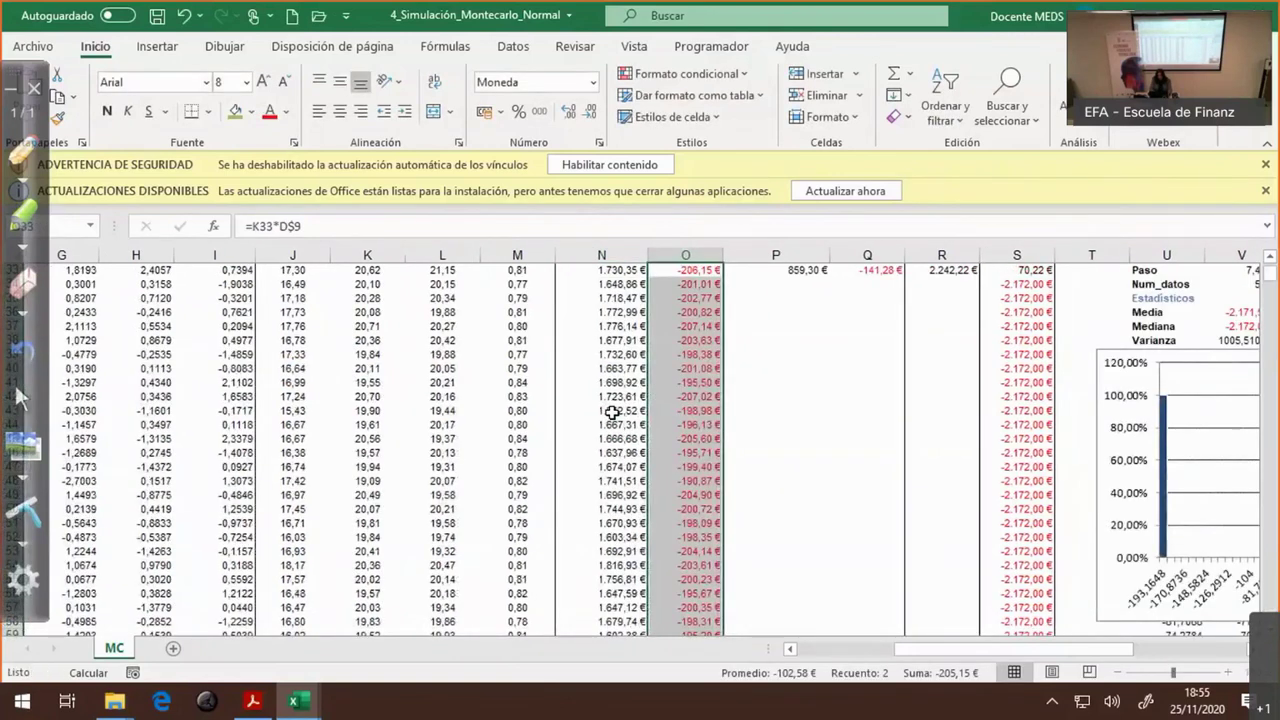
- Fill the Acc IBM value formula in P33 down to P5032
{"action": "key", "text": "Right"}
{"action": "key", "text": "Down"}
{"action": "key", "text": "ctrl+shift+Down"}
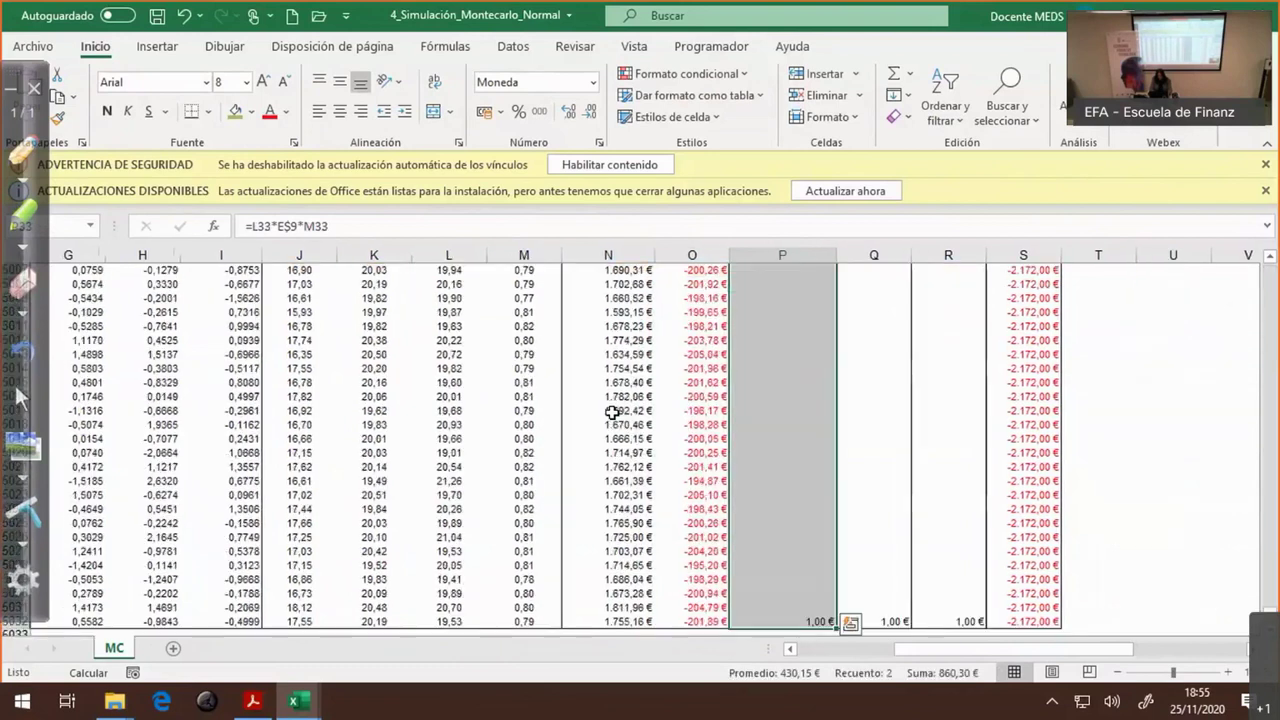
{"action": "key", "text": "F2"}
{"action": "key", "text": "ctrl+Return"}
- Fill the BSEuropeaStd formula of the Call(TEF) column from Q33 down to Q5032
{"action": "key", "text": "Right"}
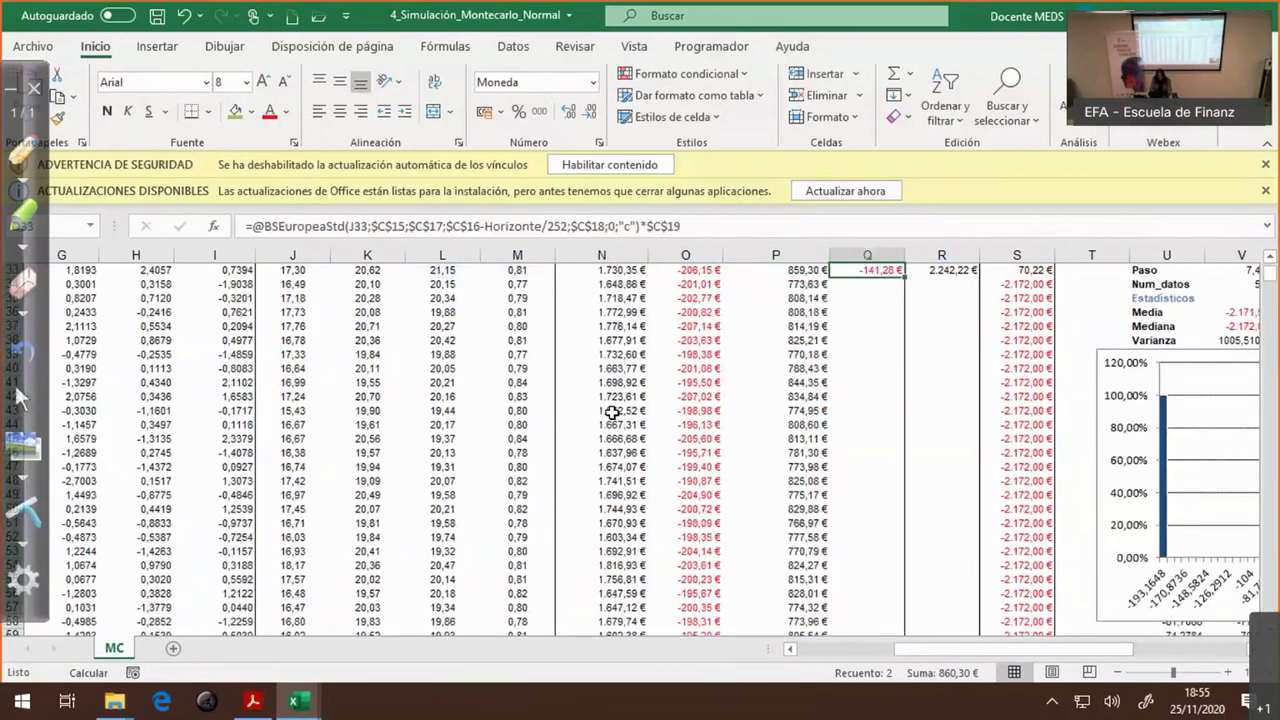
{"action": "key", "text": "ctrl+shift+Down"}
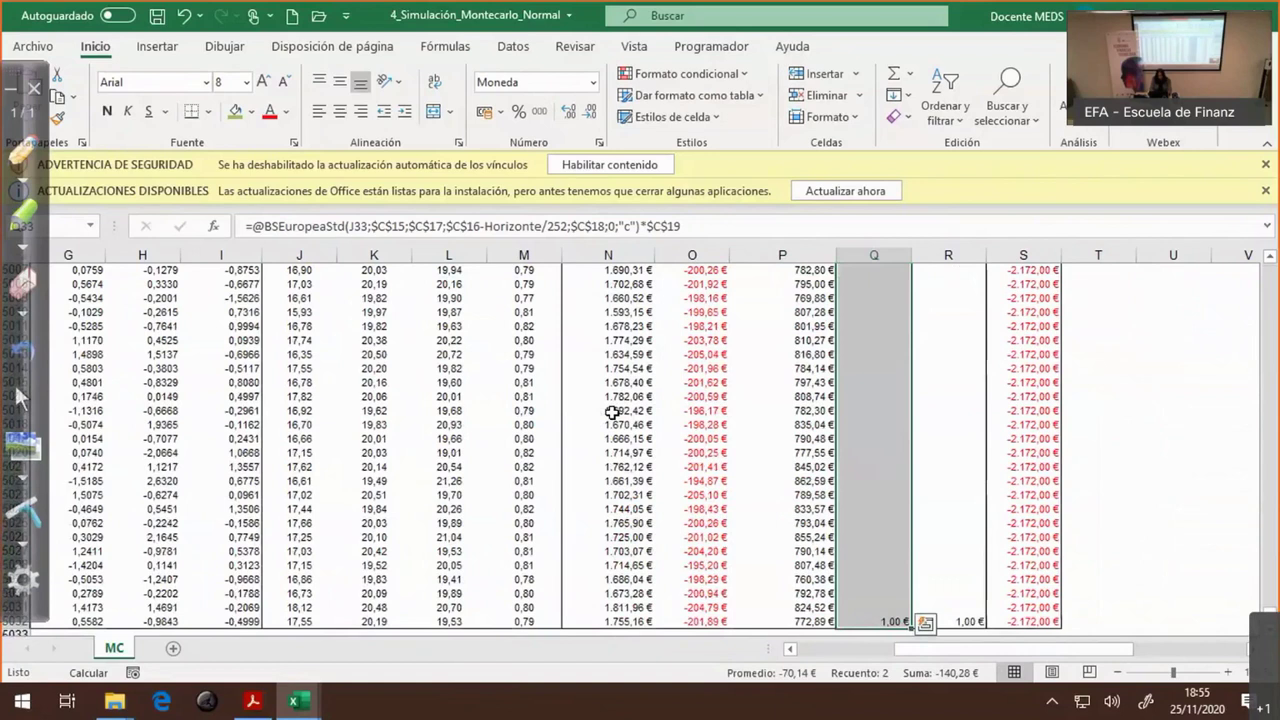
{"action": "key", "text": "F2"}
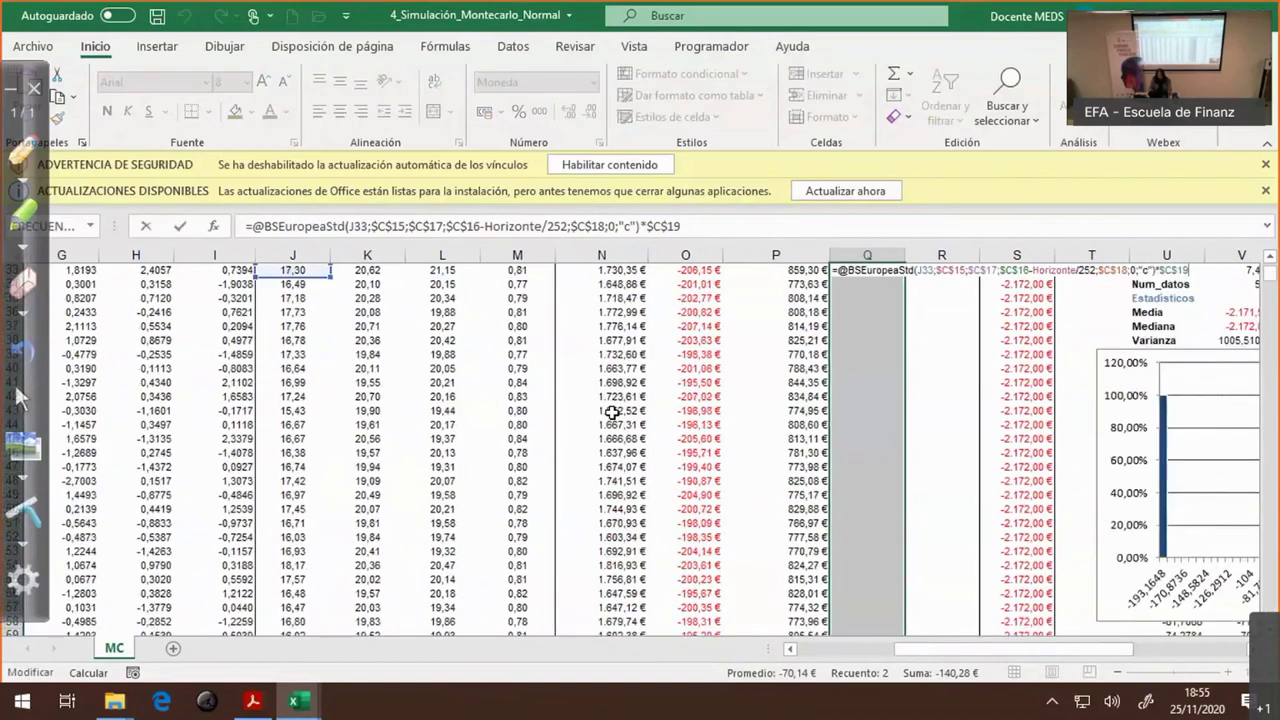
{"action": "key", "text": "ctrl+Return"}
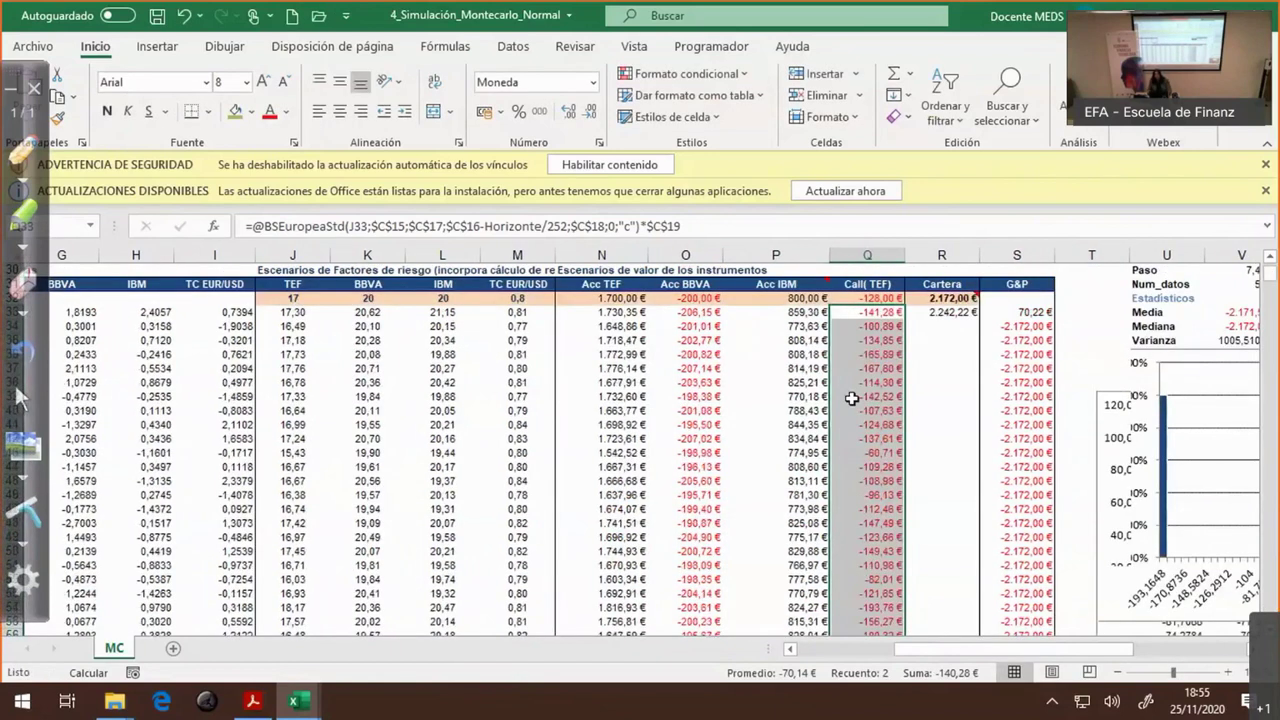
{"action": "scroll", "coordinate": [851, 398], "scroll_direction": "up", "scroll_amount": 2}
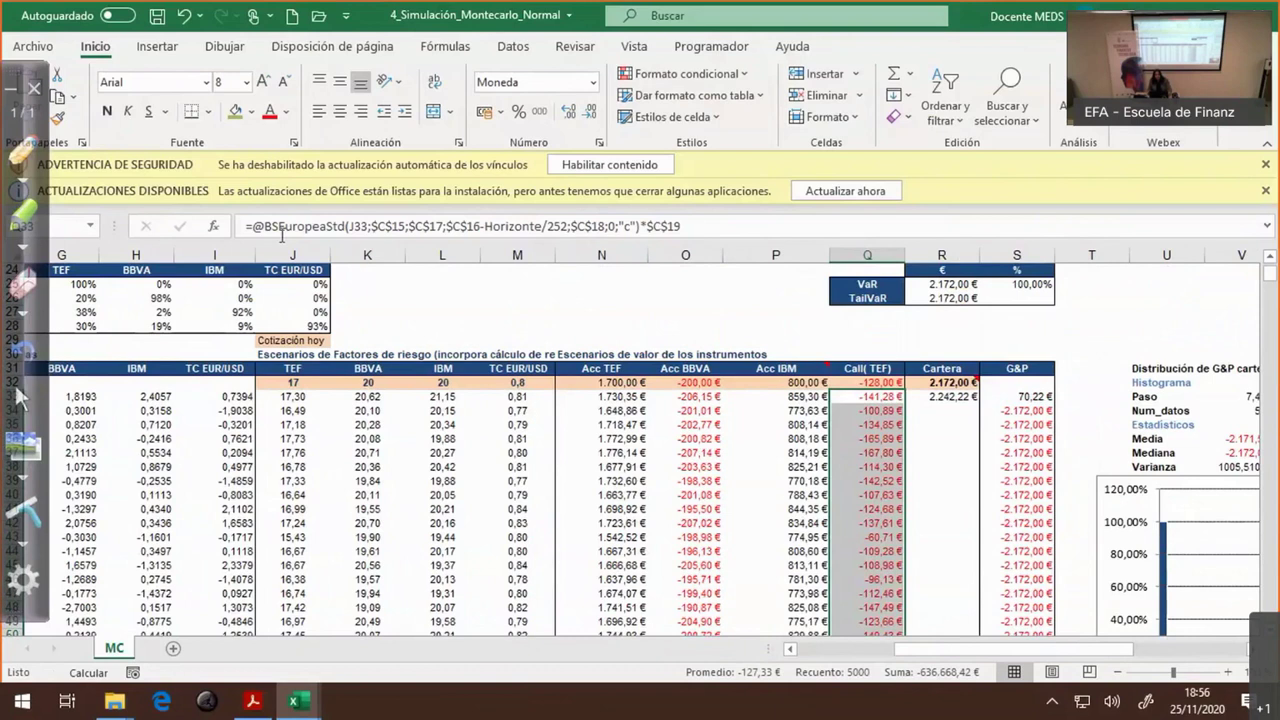
- Fill the Cartera formula =SUMA(N33:Q33) from R33 down to R5032
{"action": "left_click", "coordinate": [966, 399]}
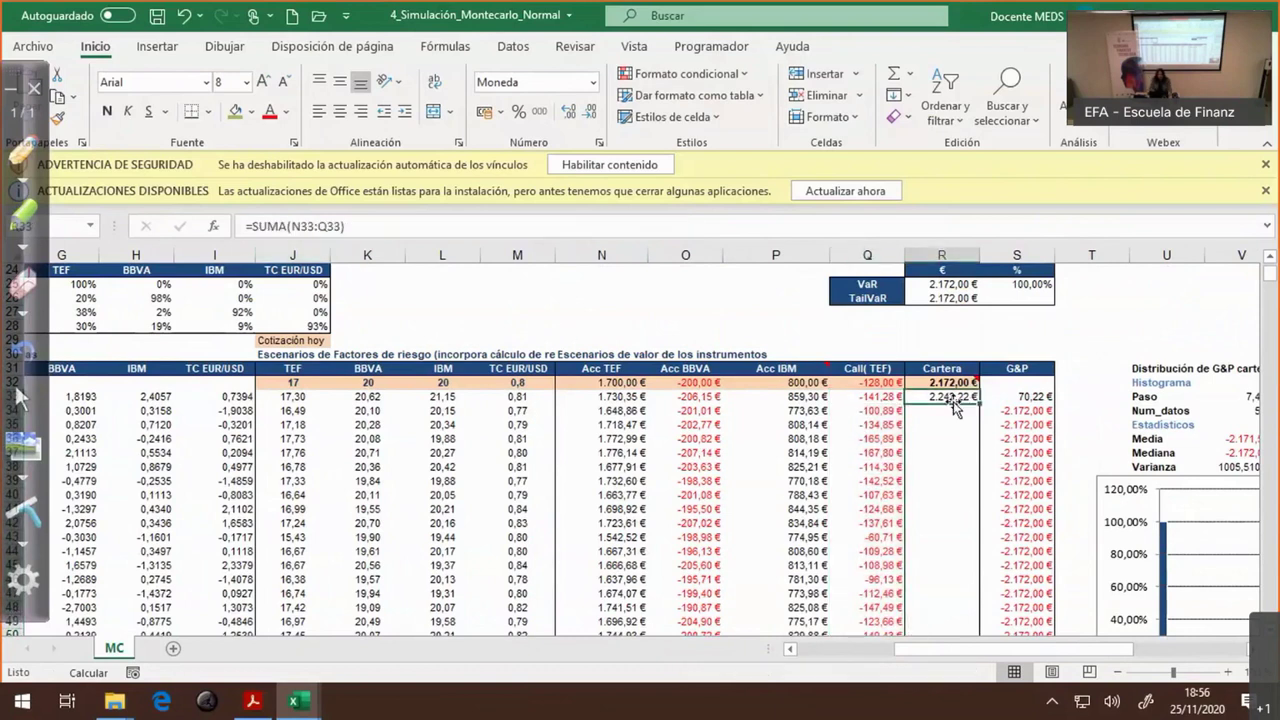
{"action": "key", "text": "ctrl+shift+Down"}
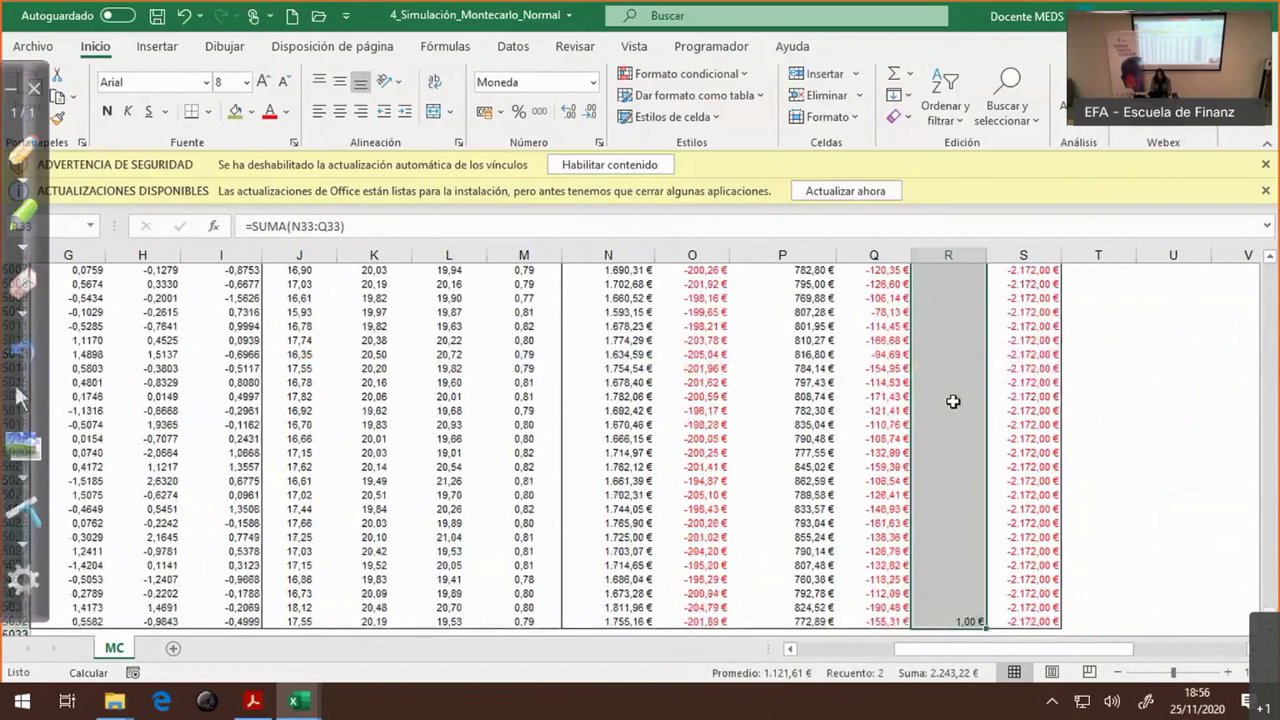
{"action": "key", "text": "ctrl+j"}
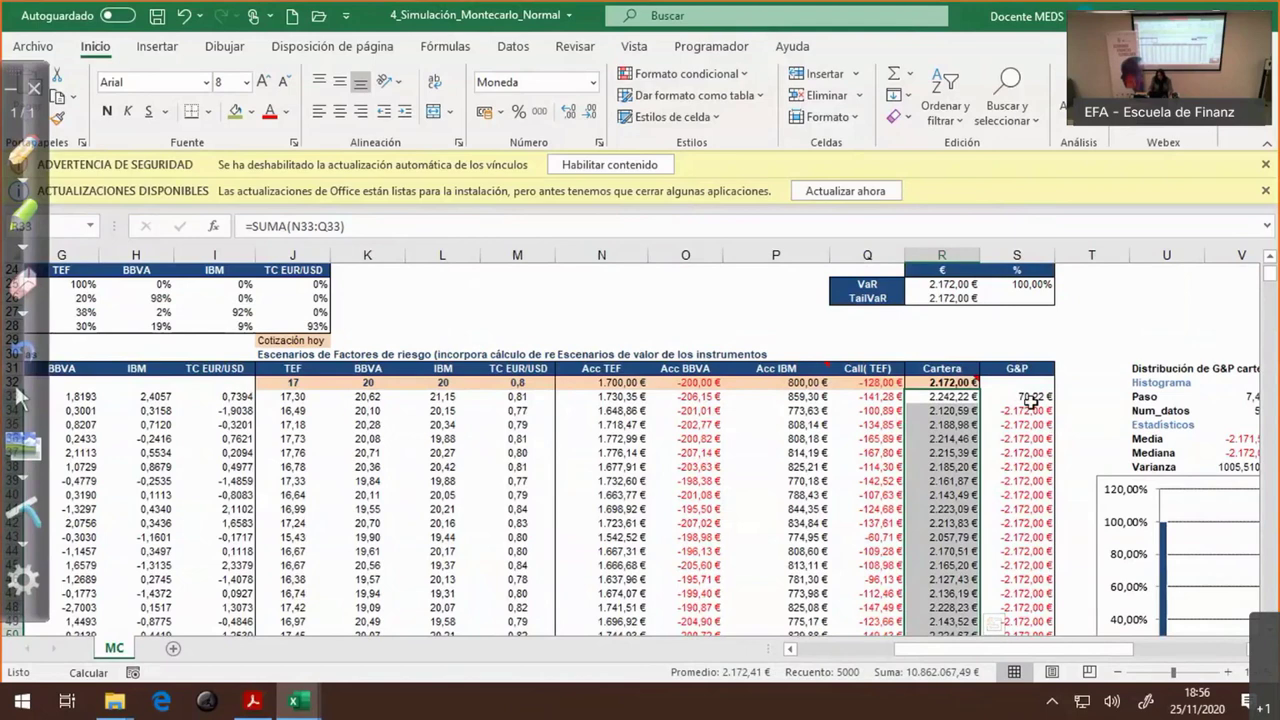
- Refresh the G&P column S33:S5032, based on =R33-$R$32, with the new portfolio values
{"action": "left_click", "coordinate": [1030, 398]}
{"action": "key", "text": "ctrl+shift+Down"}
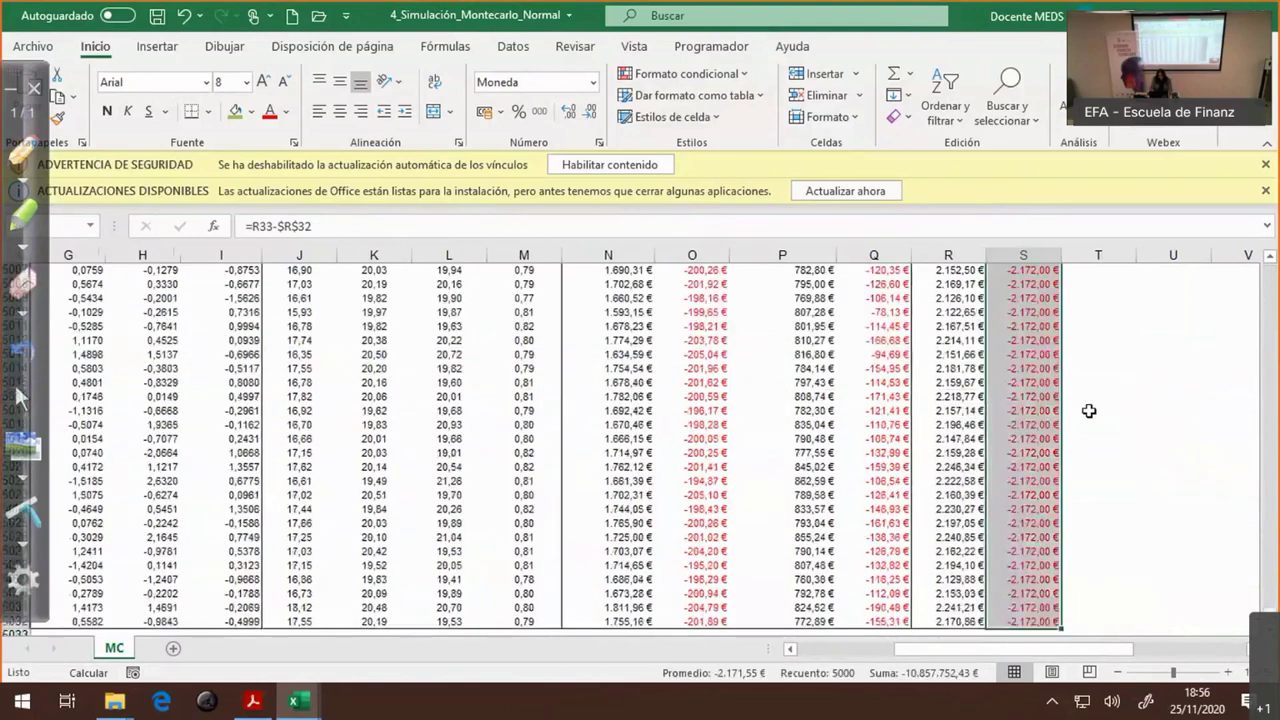
{"action": "key", "text": "F9"}
{"action": "key", "text": "ctrl+BackSpace"}
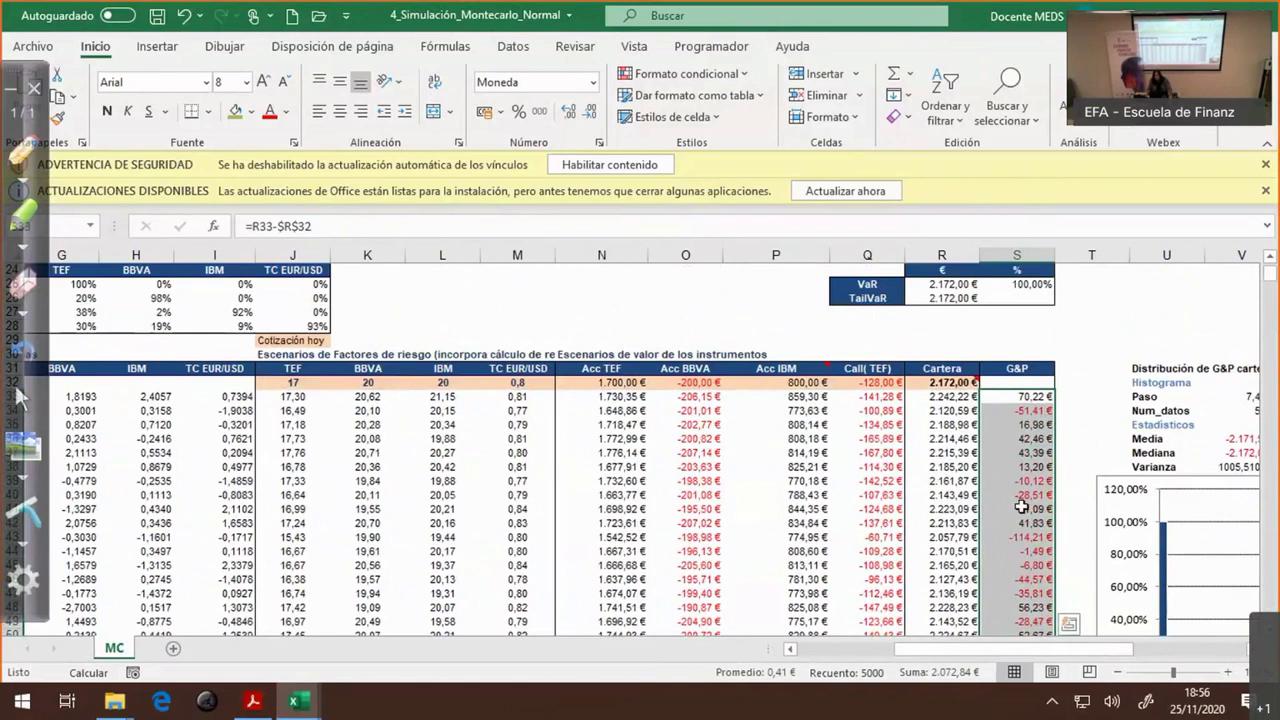
{"action": "scroll", "coordinate": [987, 659], "scroll_direction": "right", "scroll_amount": 3}
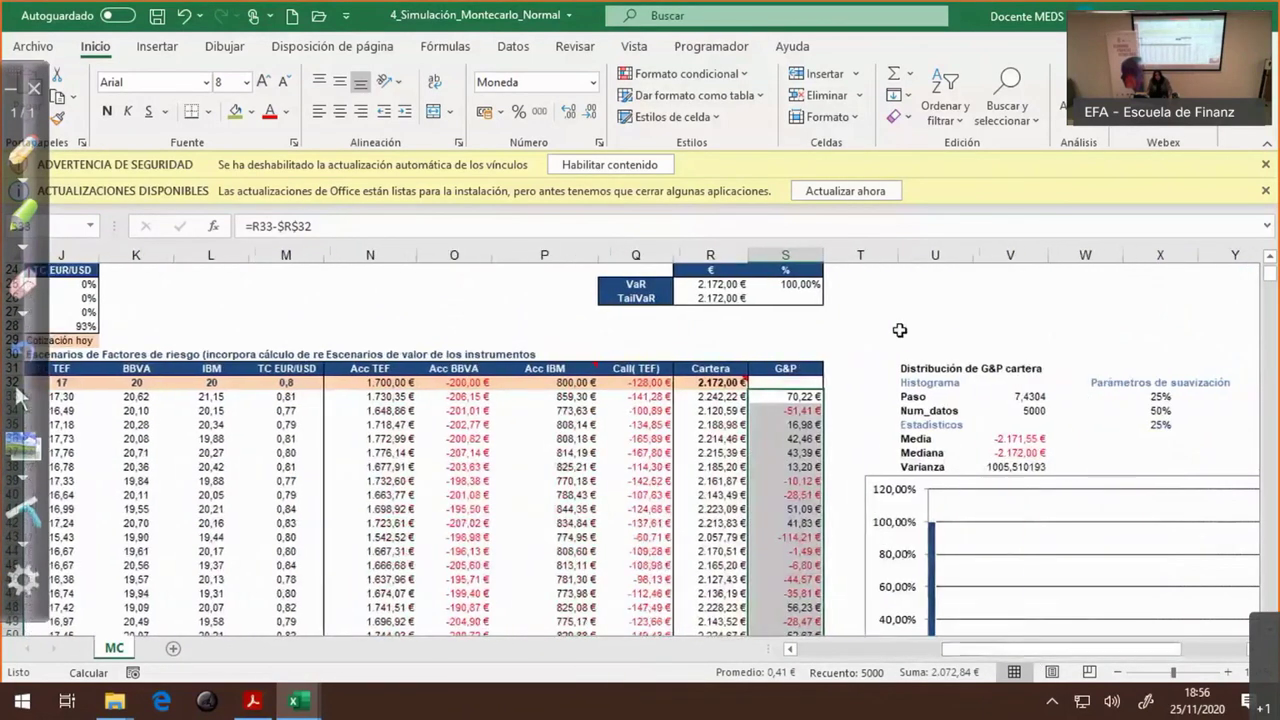
- Recalculate the workbook so the scenarios, VaR, TailVaR and G&P distribution use the completed formulas
{"action": "left_click", "coordinate": [900, 330]}
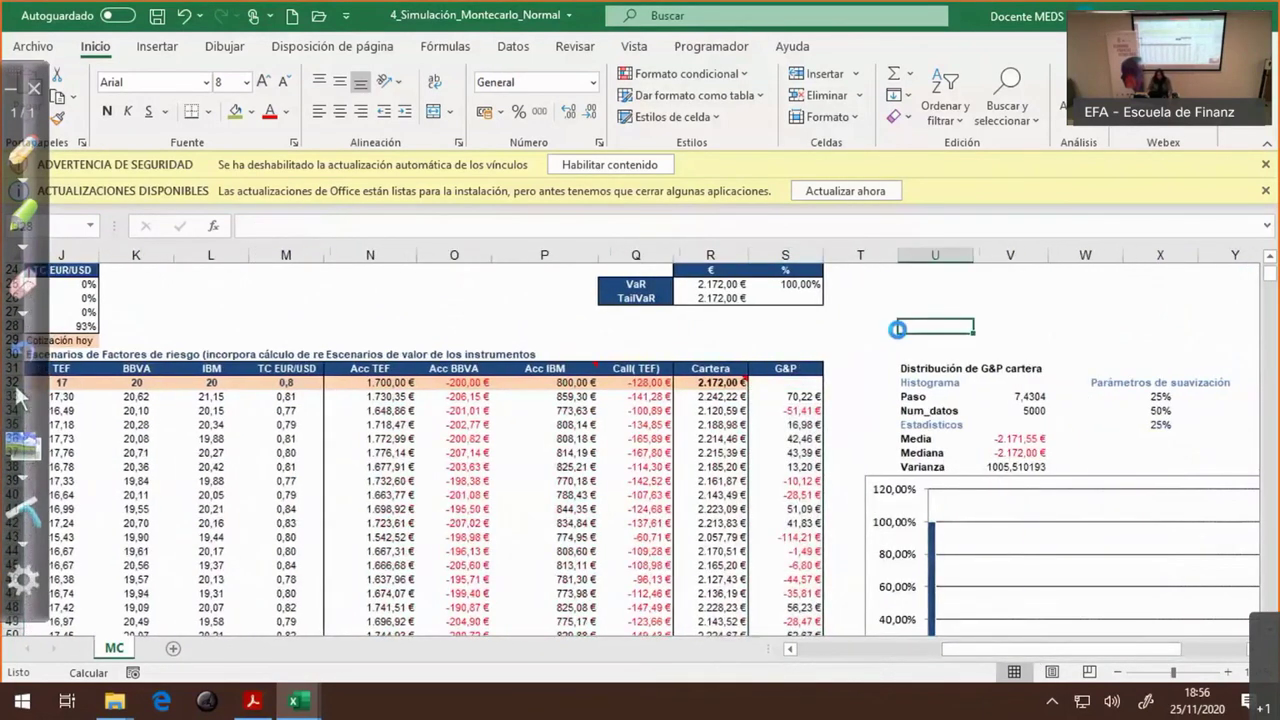
{"action": "key", "text": "F9"}
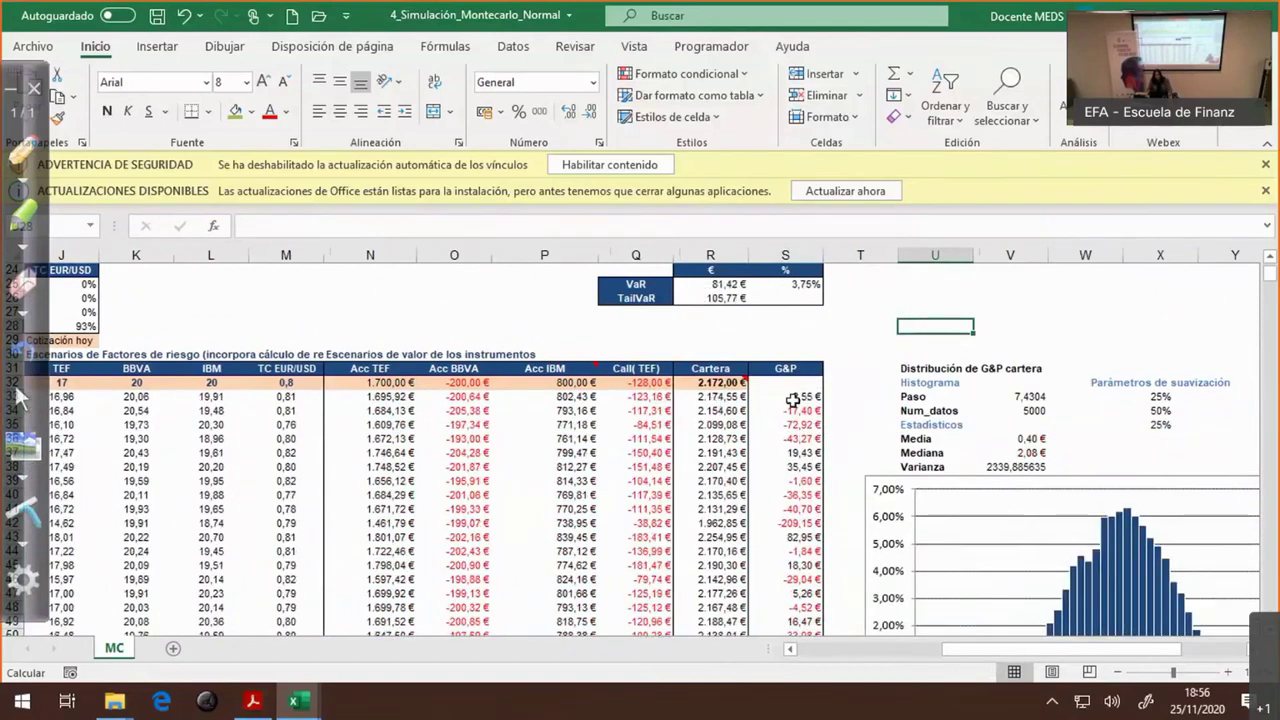
{"action": "scroll", "coordinate": [791, 400], "scroll_direction": "up", "scroll_amount": 2}
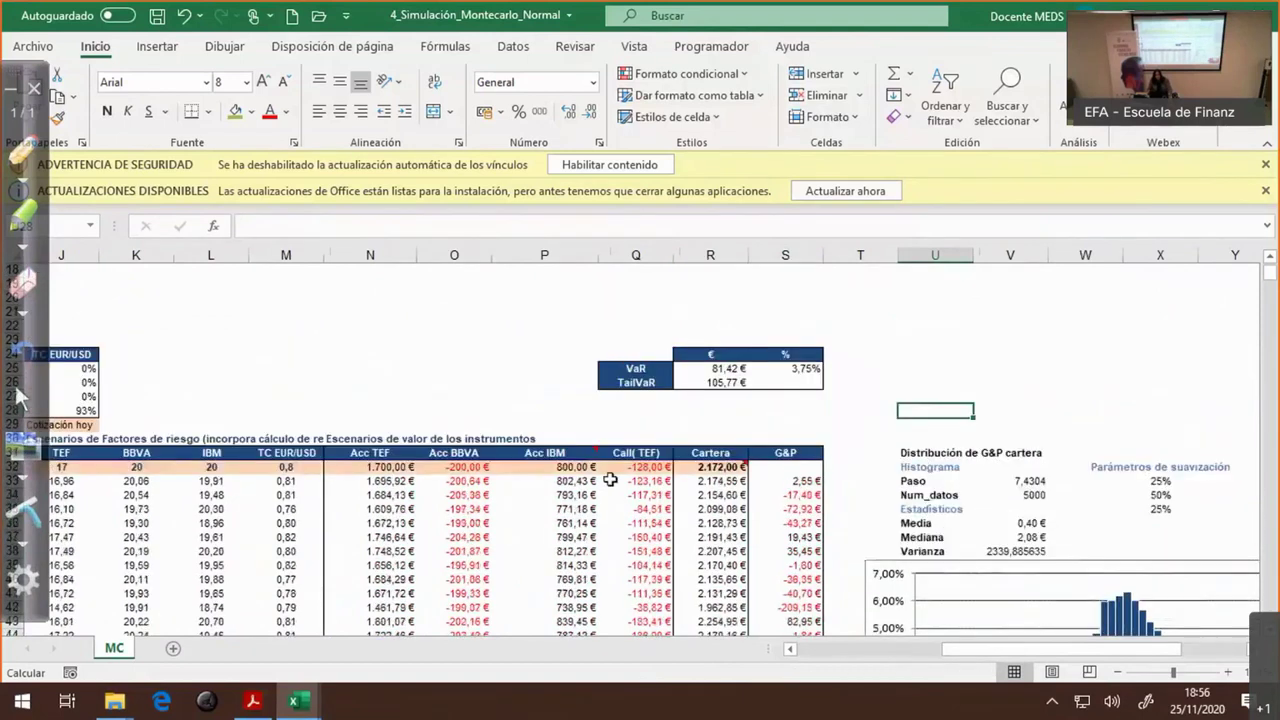
{"action": "mouse_move", "coordinate": [697, 467]}
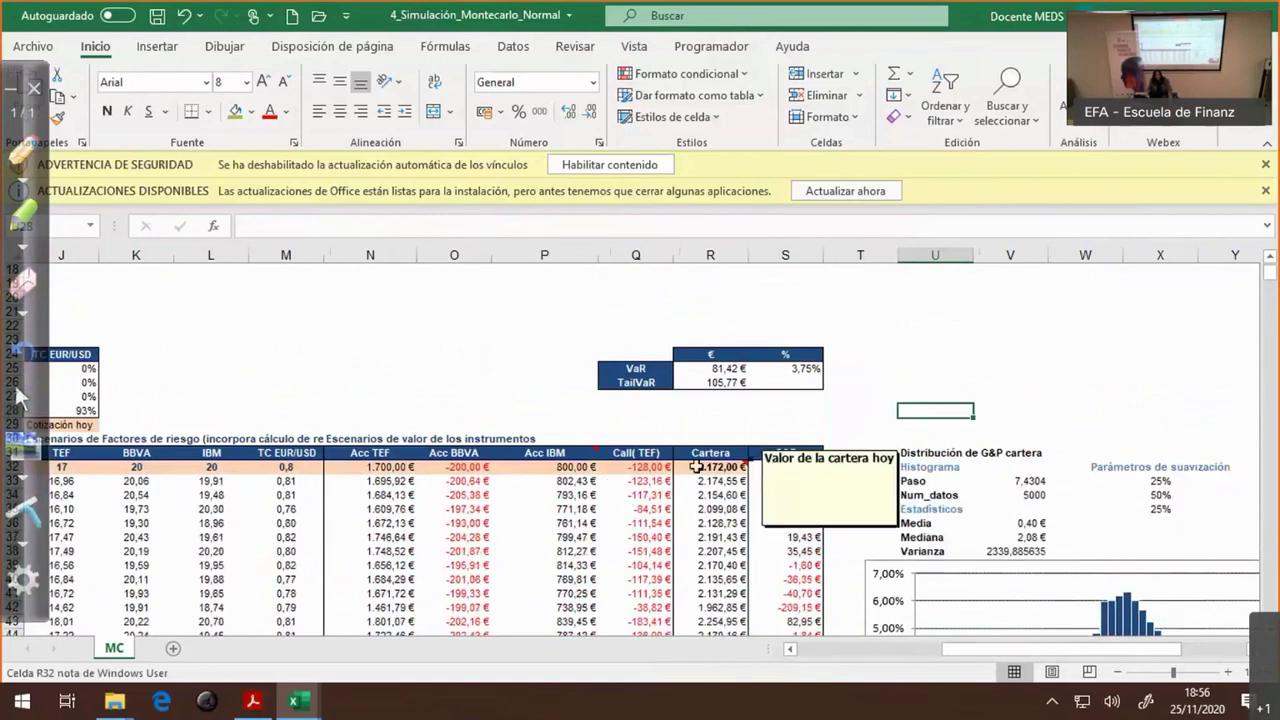
- Check the euro VaR and TailVaR formulas and fill the percentage formula =R25/$R$32 down to S26
{"action": "left_click", "coordinate": [722, 368]}
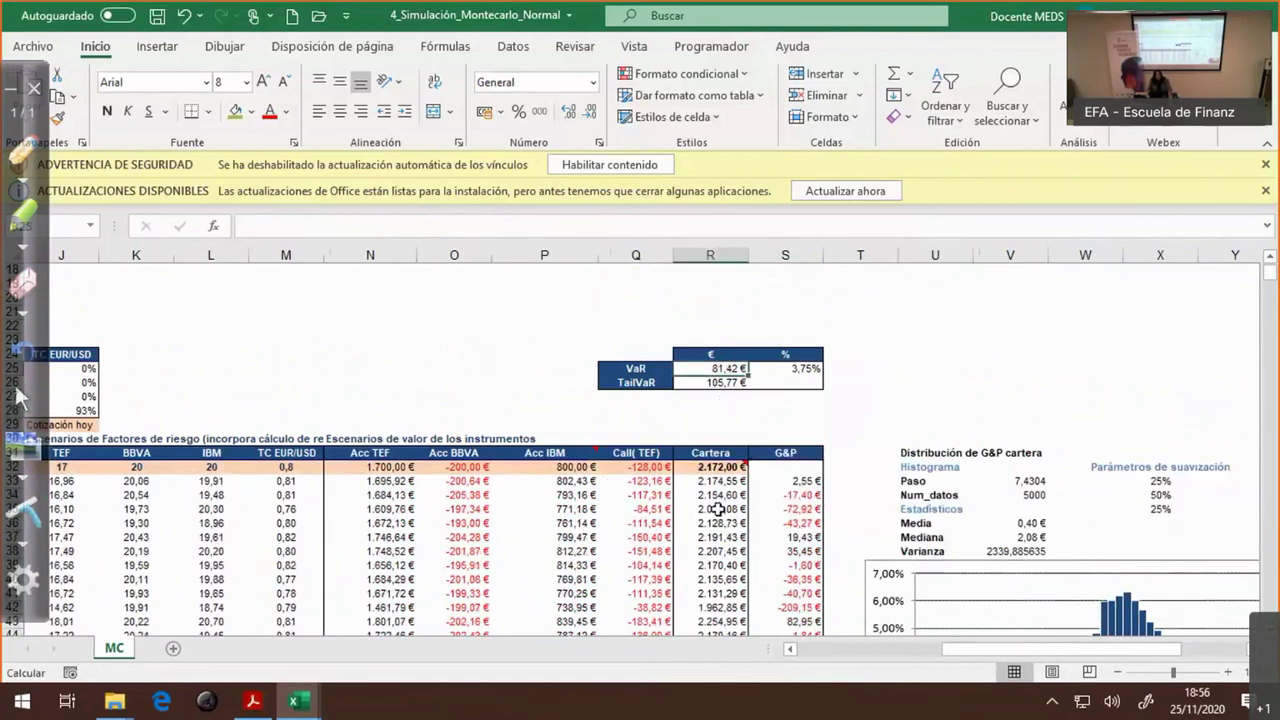
{"action": "key", "text": "F2"}
{"action": "key", "text": "Escape"}
{"action": "left_click", "coordinate": [714, 381]}
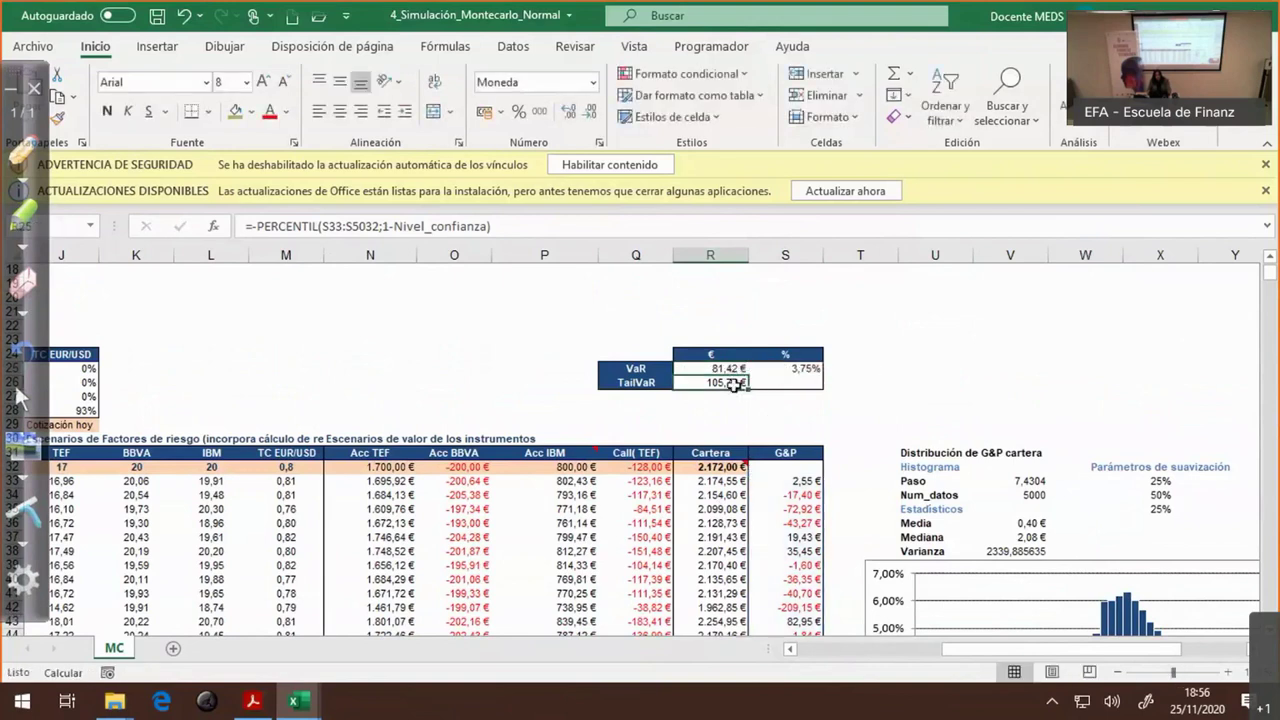
{"action": "left_click", "coordinate": [801, 371]}
{"action": "key", "text": "F2"}
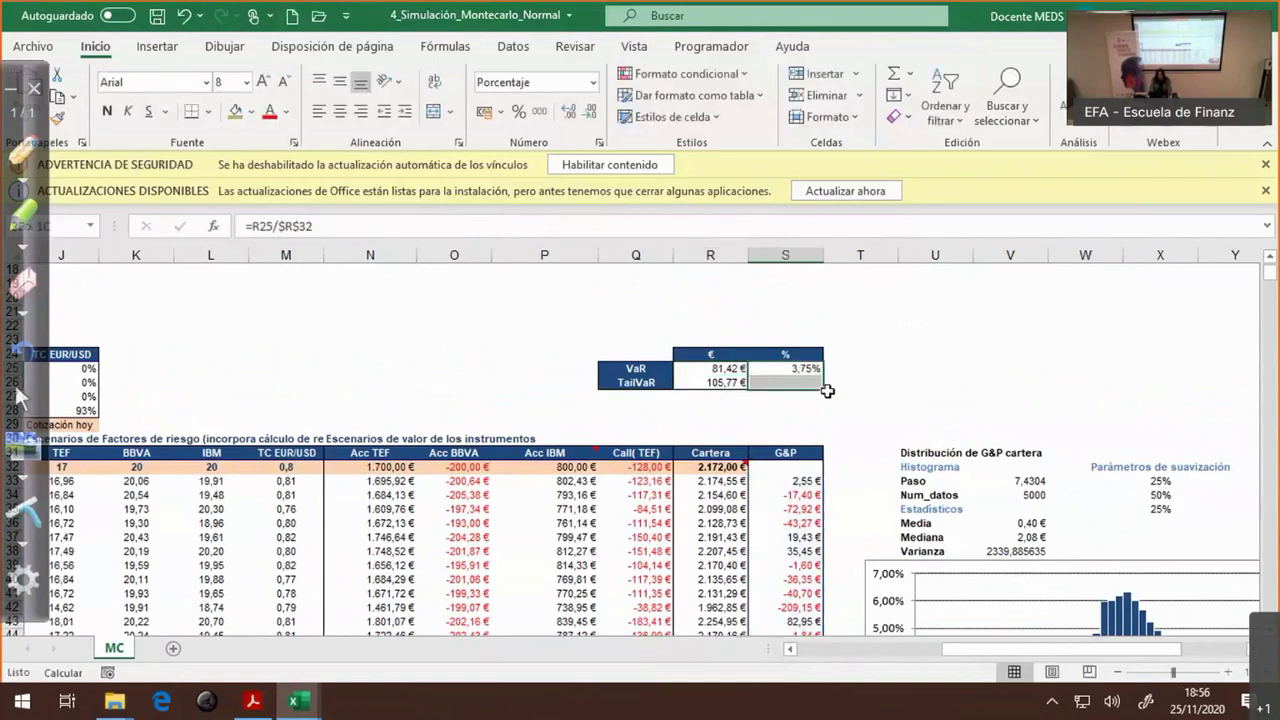
{"action": "key", "text": "ctrl+Return"}
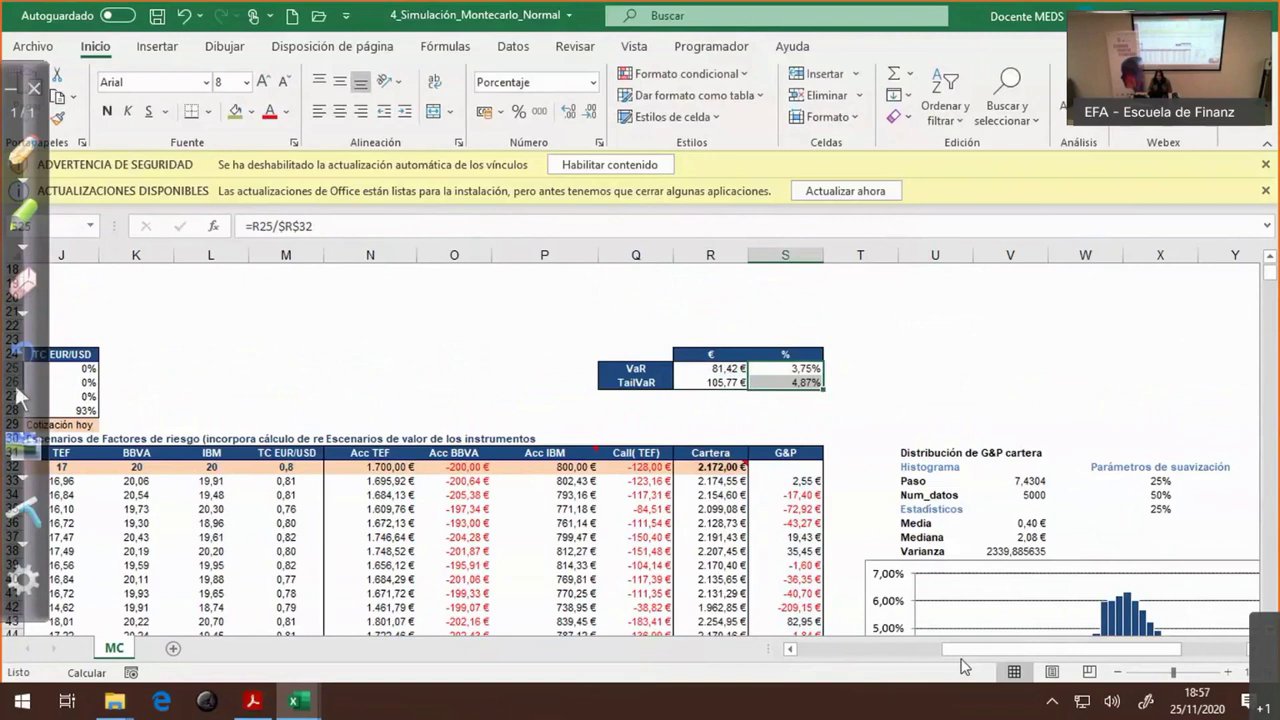
- Review the exercise statement, position data, confidence level, horizon and Cholesky matrix, plus the VaR and TailVaR formulas in R25 and R26
{"action": "left_click", "coordinate": [868, 647]}
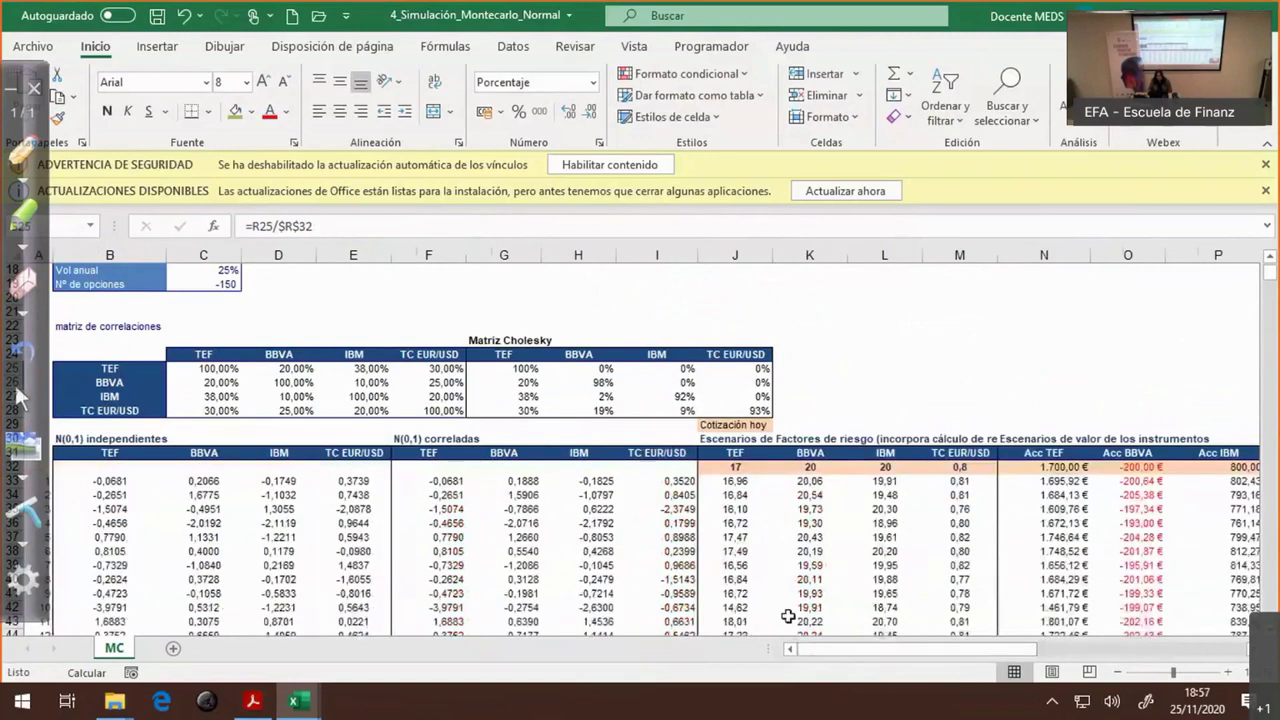
{"action": "scroll", "coordinate": [787, 613], "scroll_direction": "up", "scroll_amount": 2}
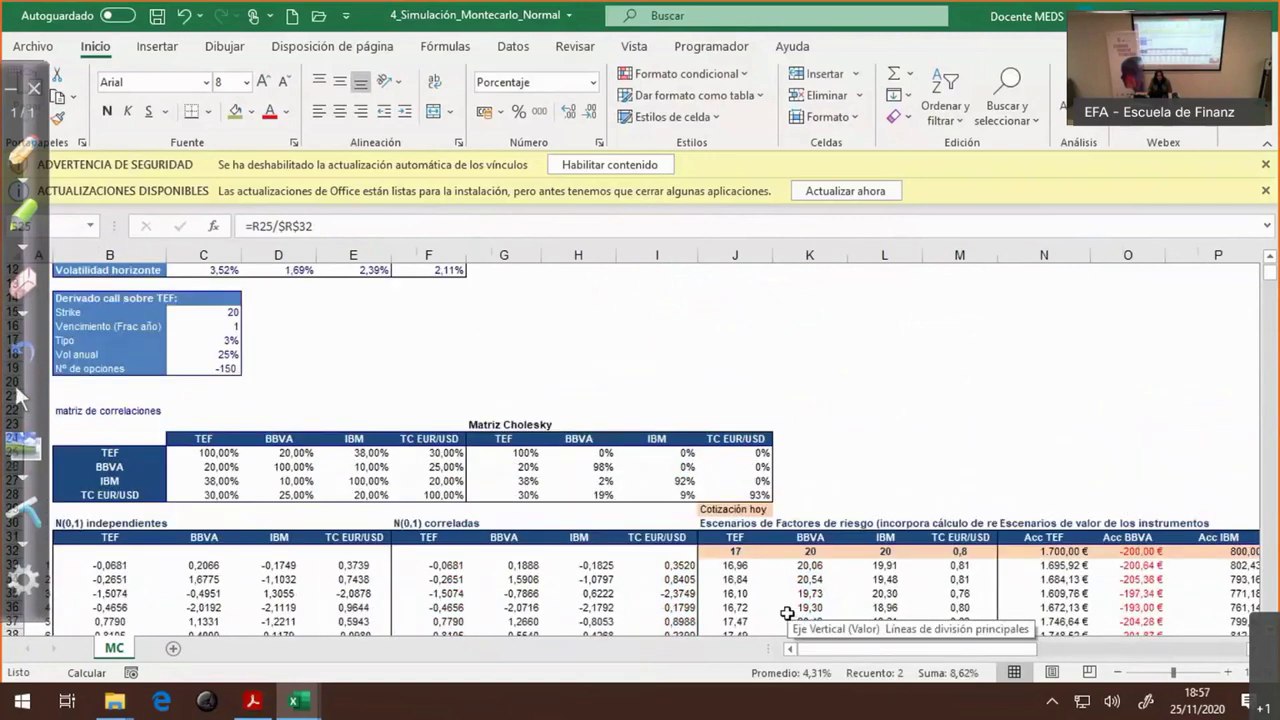
{"action": "scroll", "coordinate": [787, 613], "scroll_direction": "up", "scroll_amount": 2}
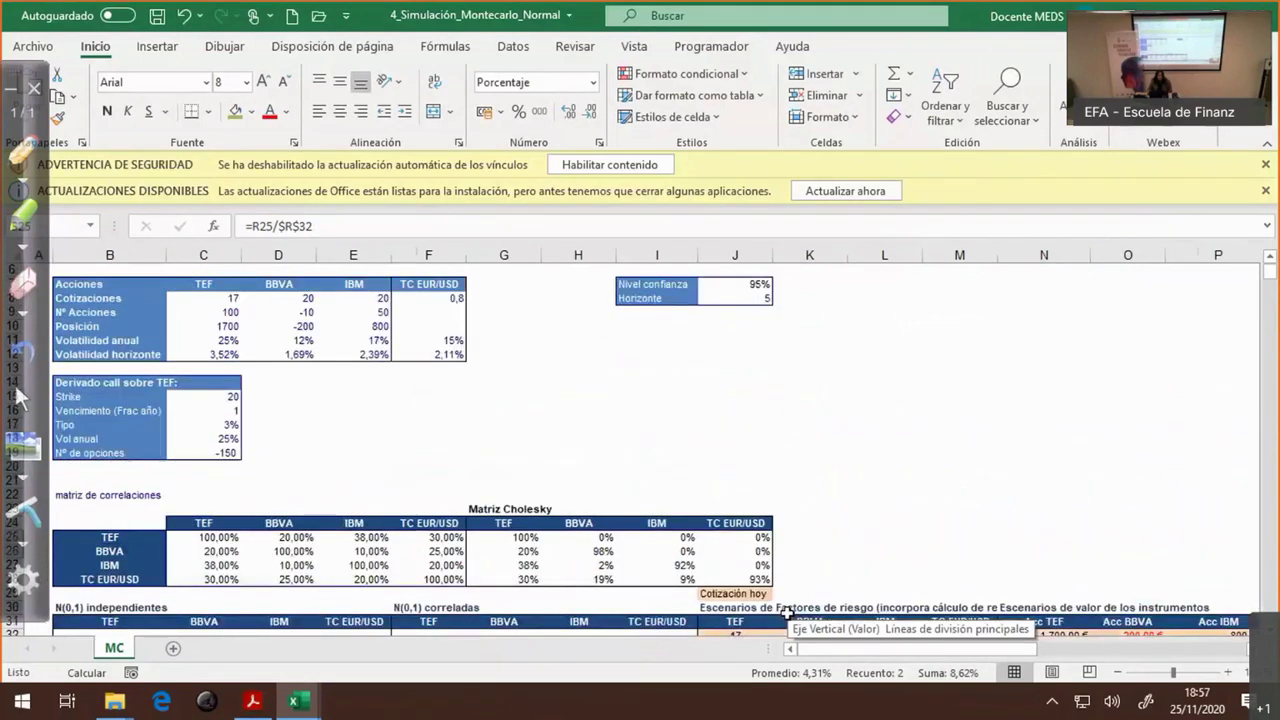
{"action": "scroll", "coordinate": [787, 614], "scroll_direction": "down", "scroll_amount": 1}
{"action": "scroll", "coordinate": [787, 614], "scroll_direction": "up", "scroll_amount": 3}
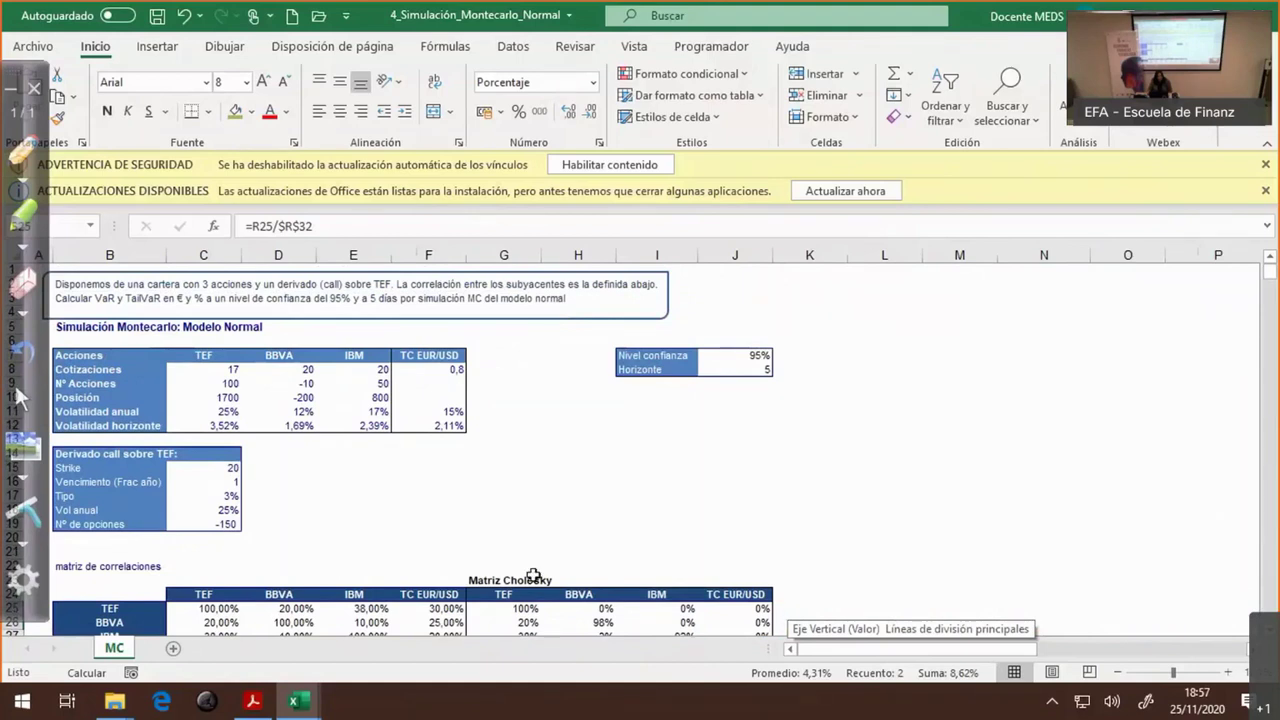
{"action": "scroll", "coordinate": [534, 577], "scroll_direction": "down", "scroll_amount": 4}
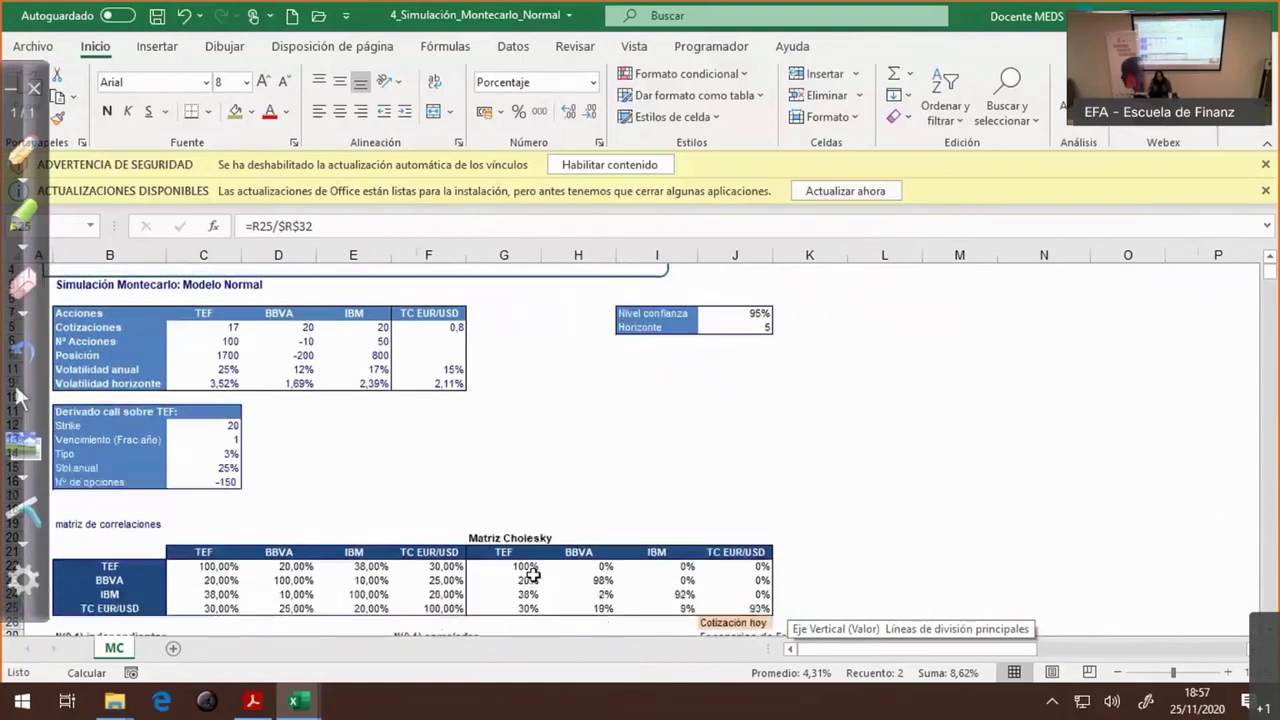
{"action": "left_click_drag", "start_coordinate": [880, 654], "coordinate": [1006, 654]}
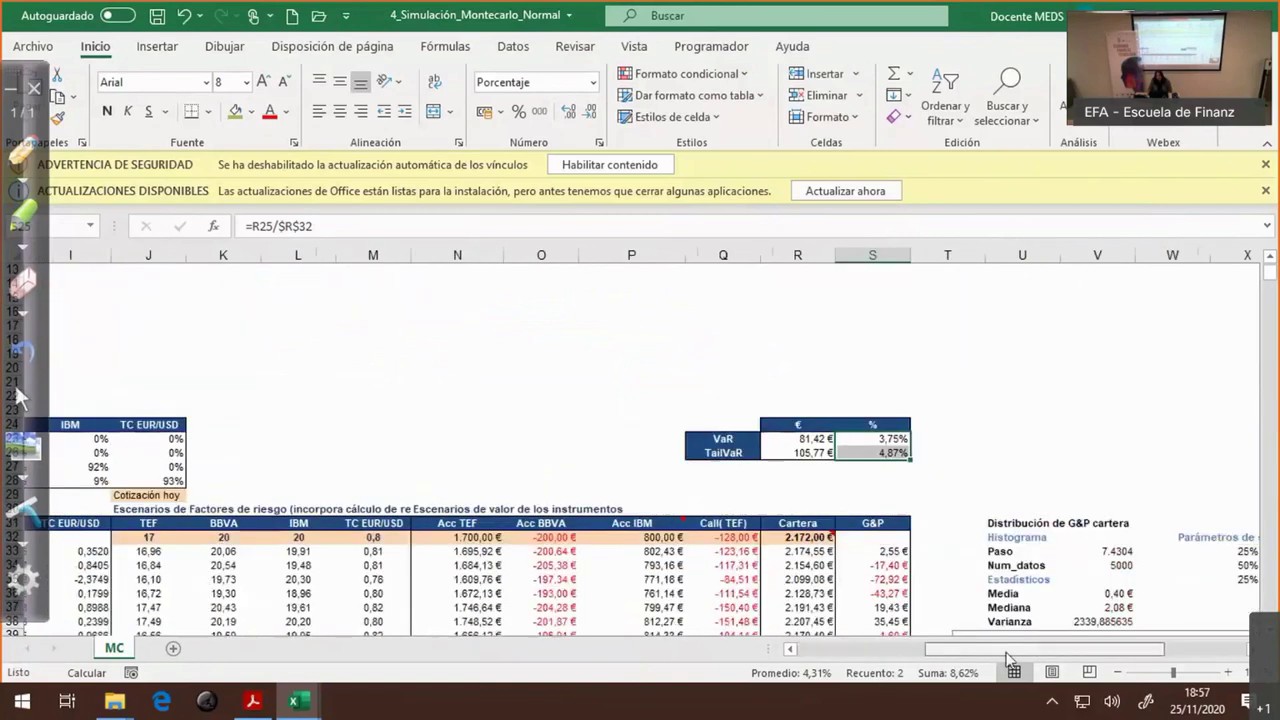
{"action": "left_click", "coordinate": [806, 438]}
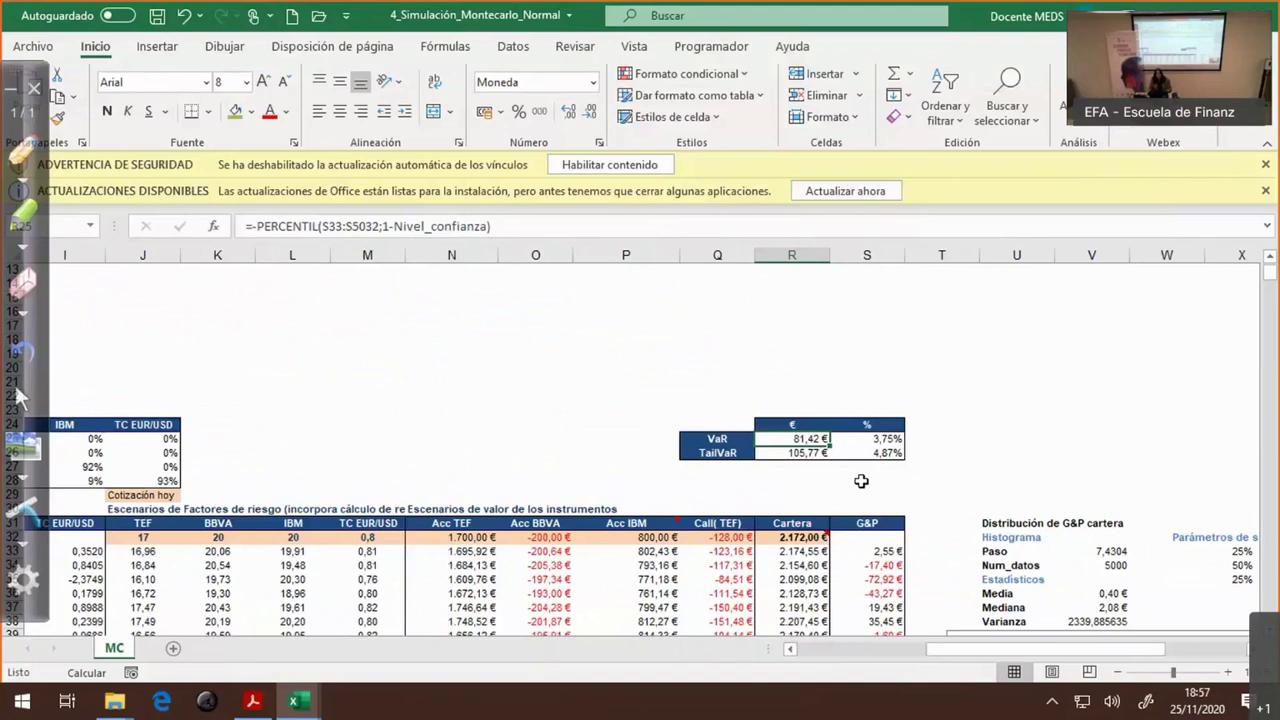
{"action": "left_click", "coordinate": [806, 452]}
{"action": "mouse_move", "coordinate": [822, 537]}
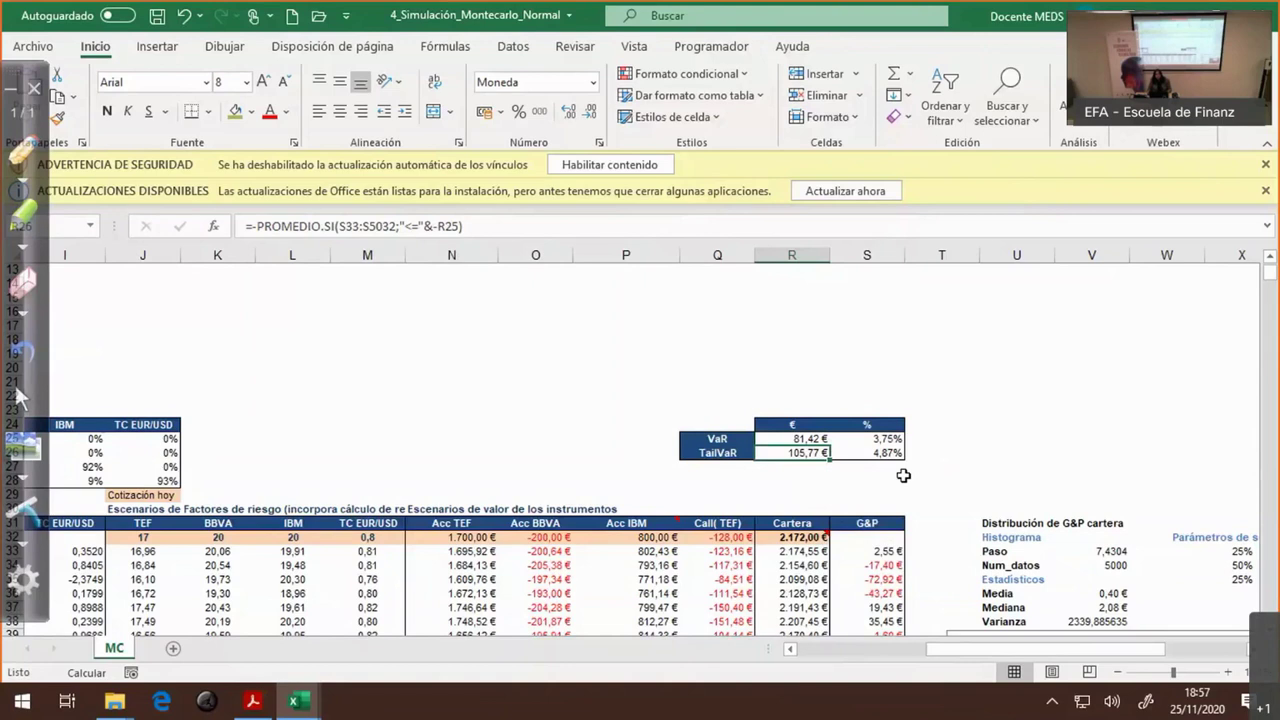
- Examine the portfolio G&P distribution statistics and histogram alongside the G&P column and the VaR results
{"action": "left_click_drag", "start_coordinate": [956, 646], "coordinate": [1020, 646]}
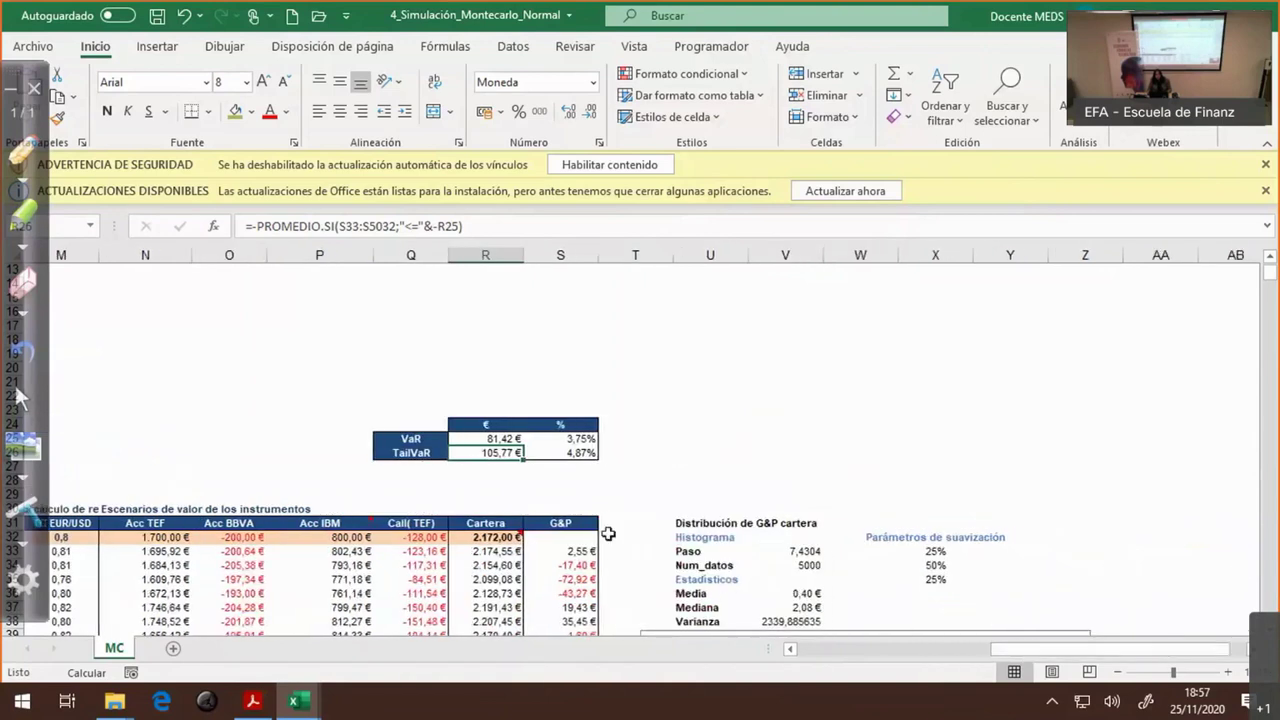
{"action": "scroll", "coordinate": [805, 604], "scroll_direction": "down", "scroll_amount": 7}
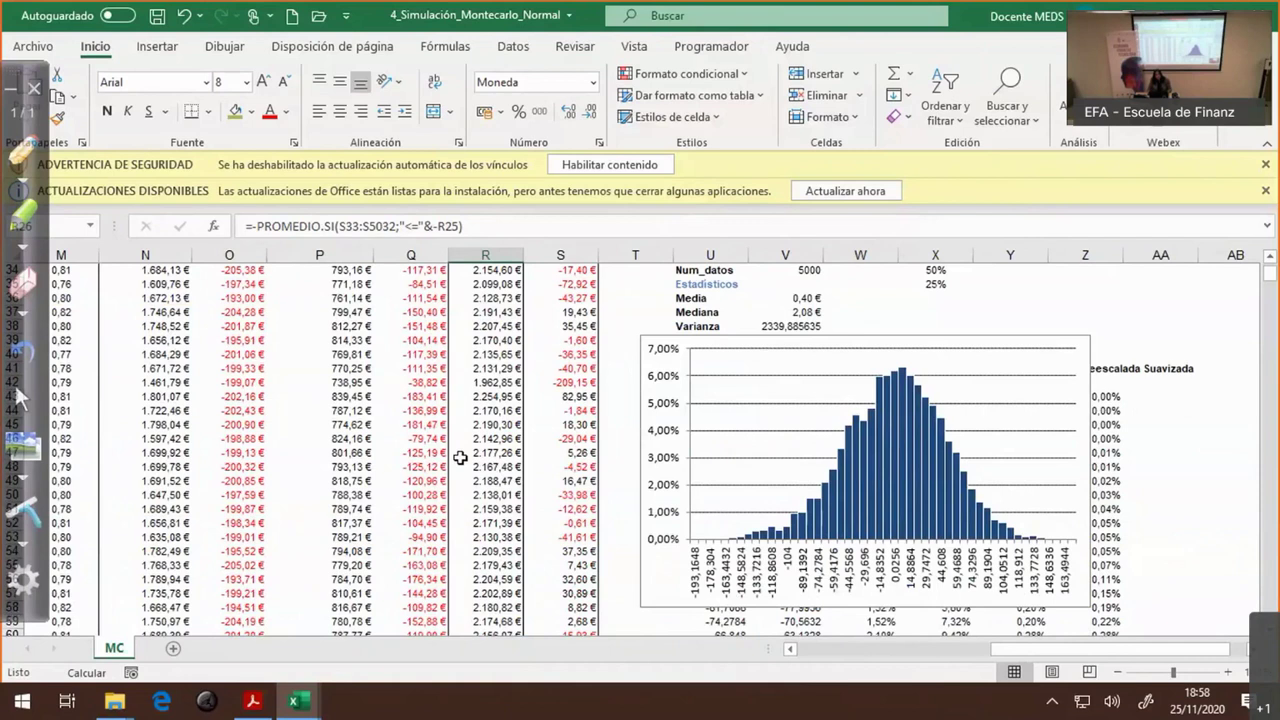
{"action": "left_click", "coordinate": [805, 430]}
{"action": "left_click", "coordinate": [562, 398]}
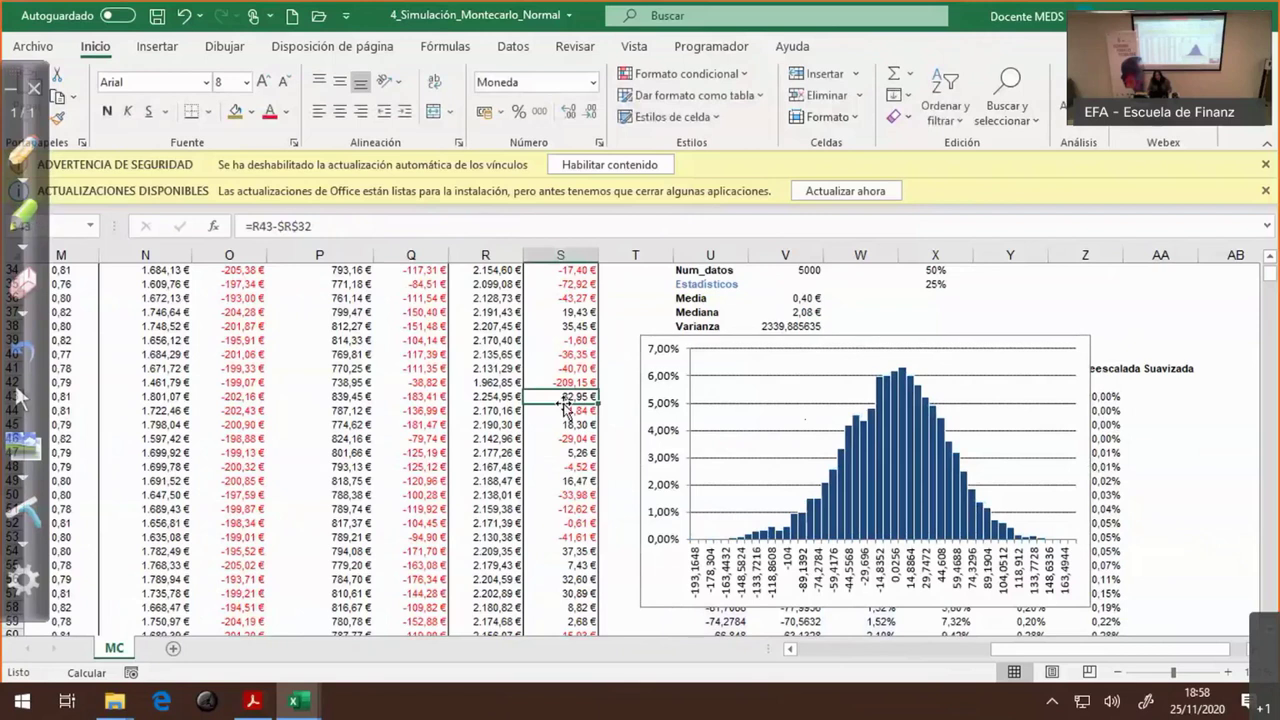
{"action": "scroll", "coordinate": [563, 402], "scroll_direction": "up", "scroll_amount": 2}
{"action": "scroll", "coordinate": [563, 402], "scroll_direction": "down", "scroll_amount": 2}
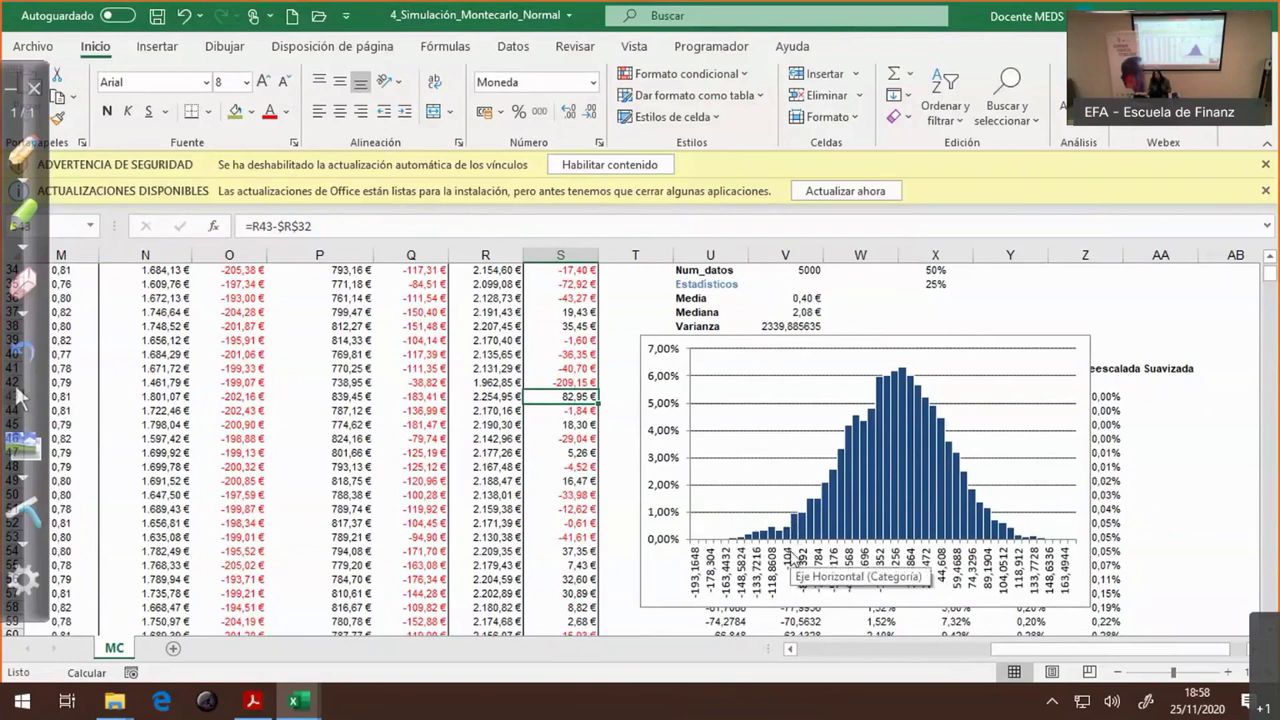
{"action": "scroll", "coordinate": [792, 556], "scroll_direction": "up", "scroll_amount": 4}
{"action": "scroll", "coordinate": [790, 551], "scroll_direction": "up", "scroll_amount": 2}
{"action": "scroll", "coordinate": [785, 535], "scroll_direction": "down", "scroll_amount": 1}
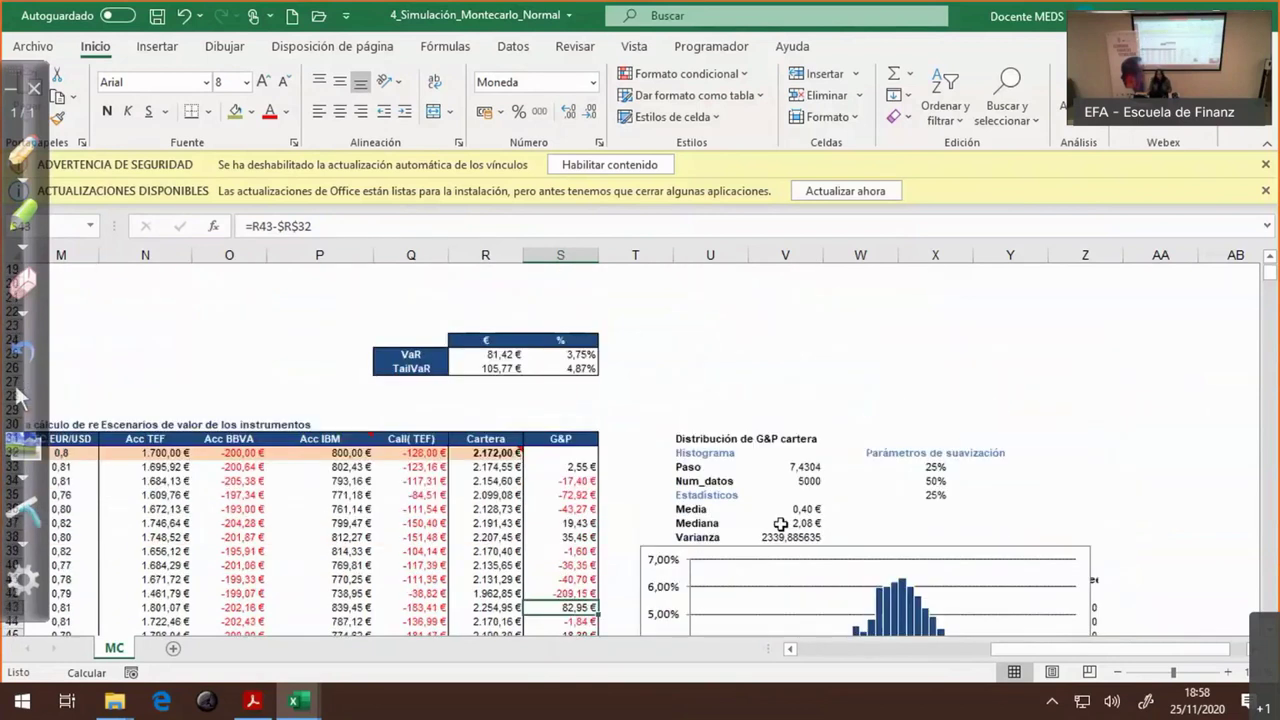
- Consult the Montecarlo advantages and drawbacks slide in Acrobat Reader and return to Excel to review the scenario tables and VaR results
{"action": "left_click_drag", "start_coordinate": [1035, 651], "coordinate": [843, 651]}
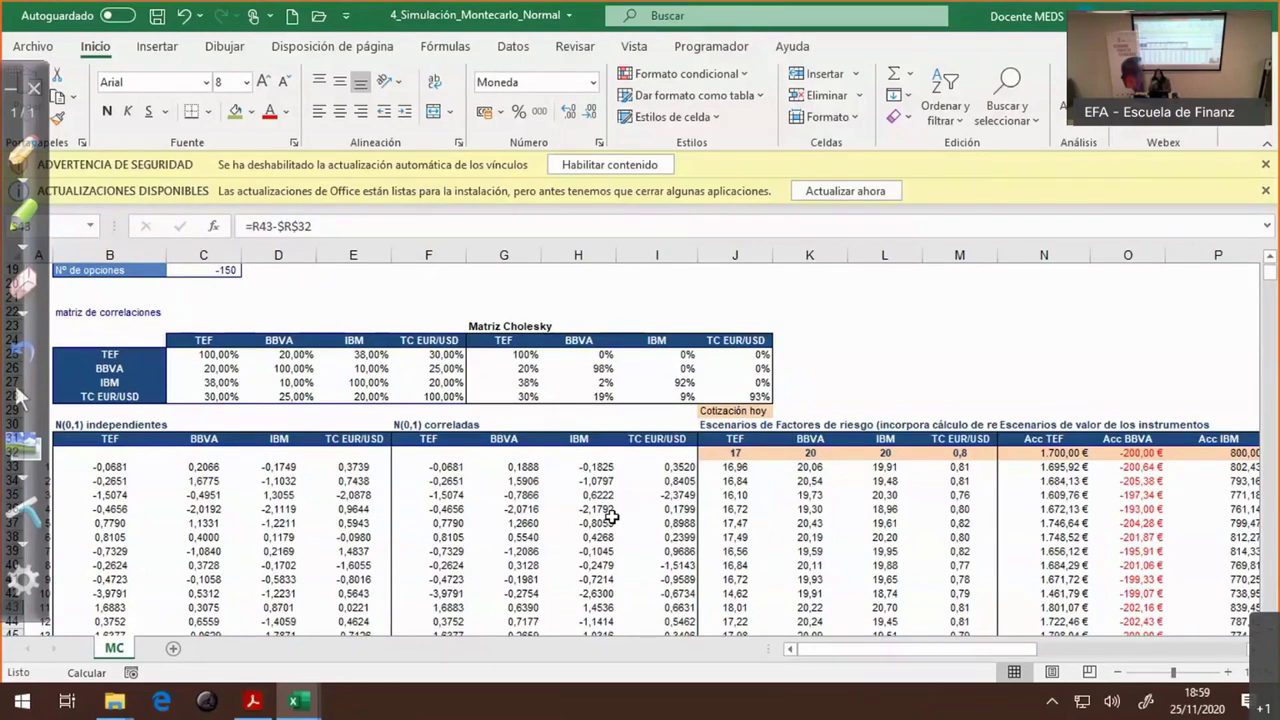
{"action": "left_click", "coordinate": [253, 703]}
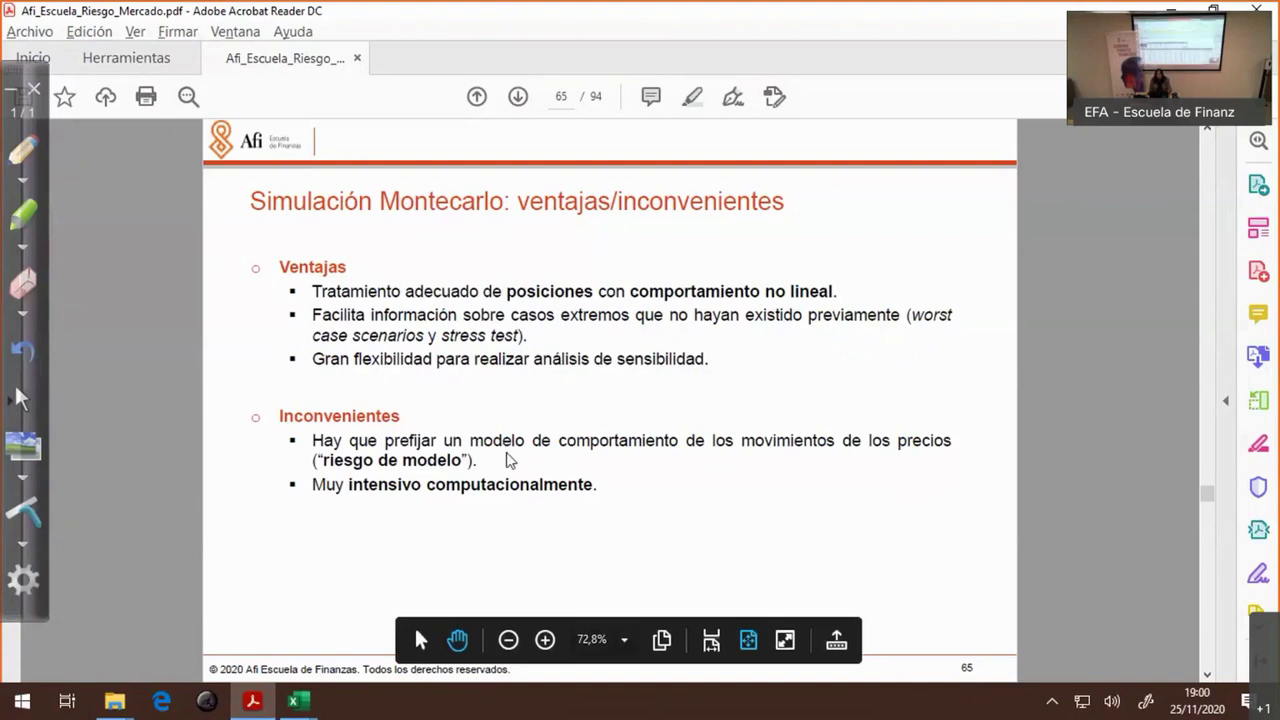
{"action": "key", "text": "alt+Tab"}
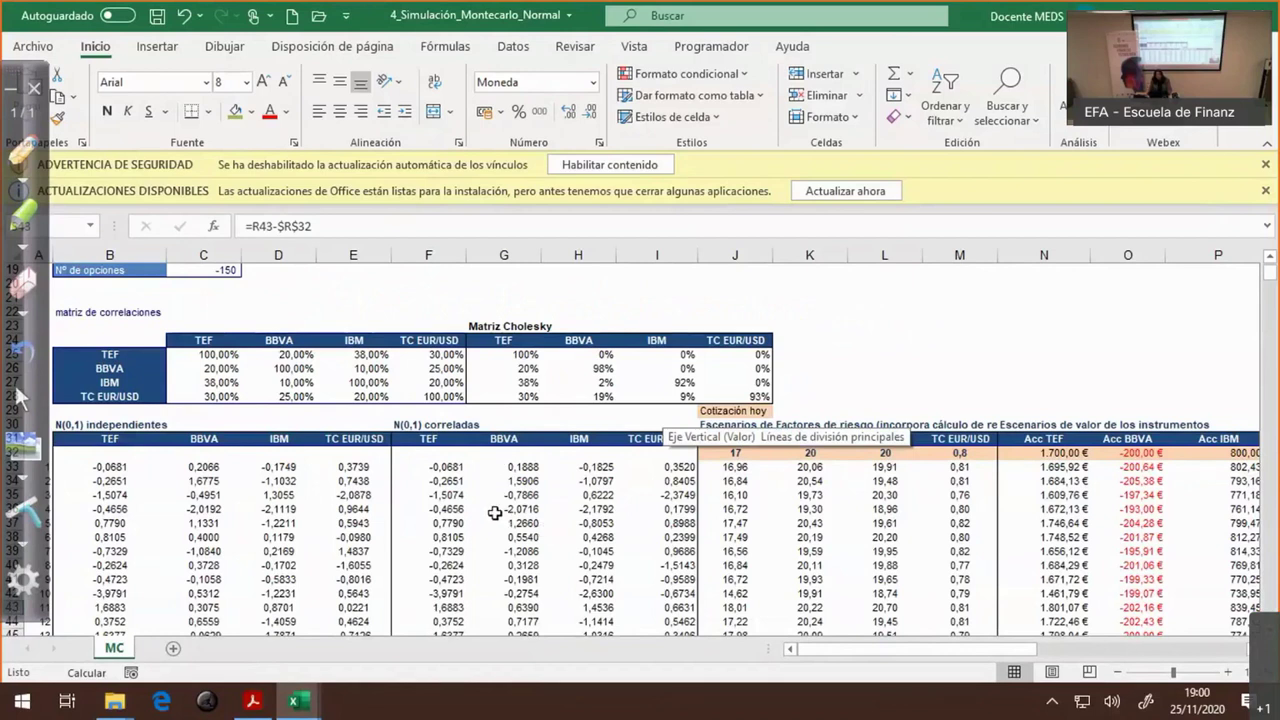
{"action": "left_click_drag", "start_coordinate": [870, 650], "coordinate": [970, 650]}
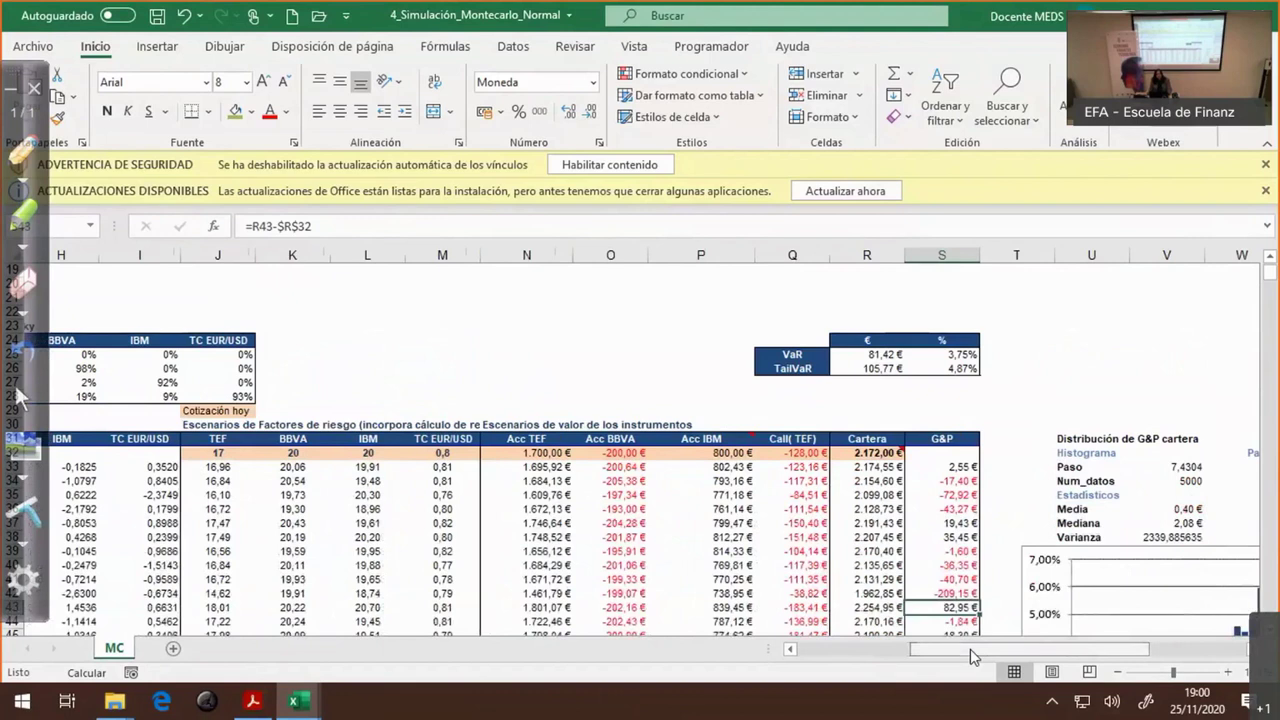
{"action": "left_click", "coordinate": [495, 368]}
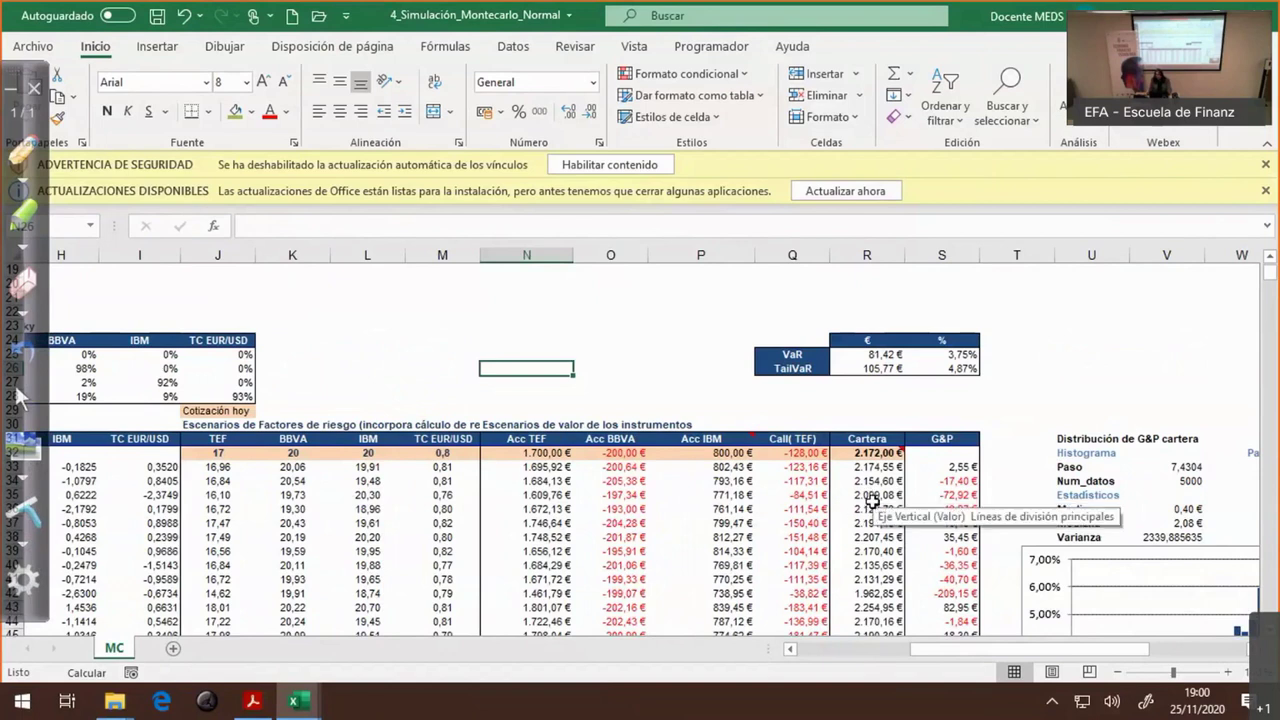
{"action": "left_click", "coordinate": [770, 410]}
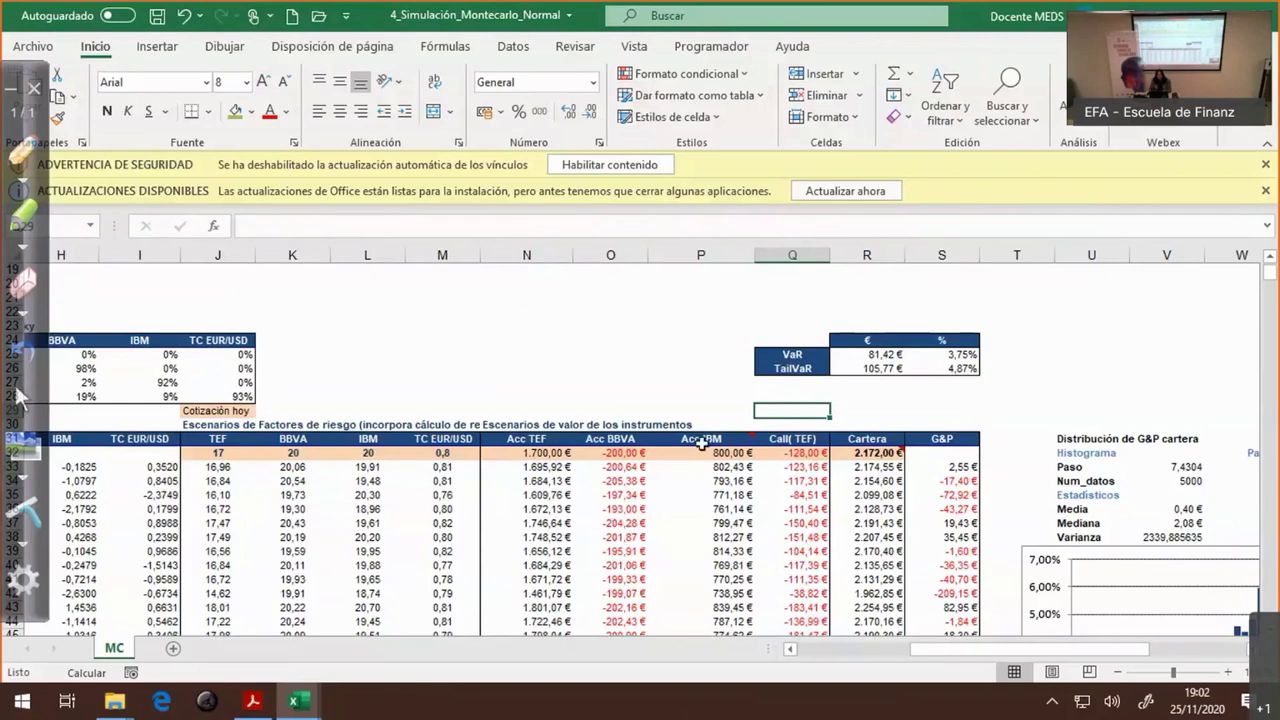
- Switch to Afi_Escuela_Riesgo_Mercado.pdf in Acrobat Reader and advance to page 66, "VaR - Limitaciones"
{"action": "left_click", "coordinate": [253, 700]}
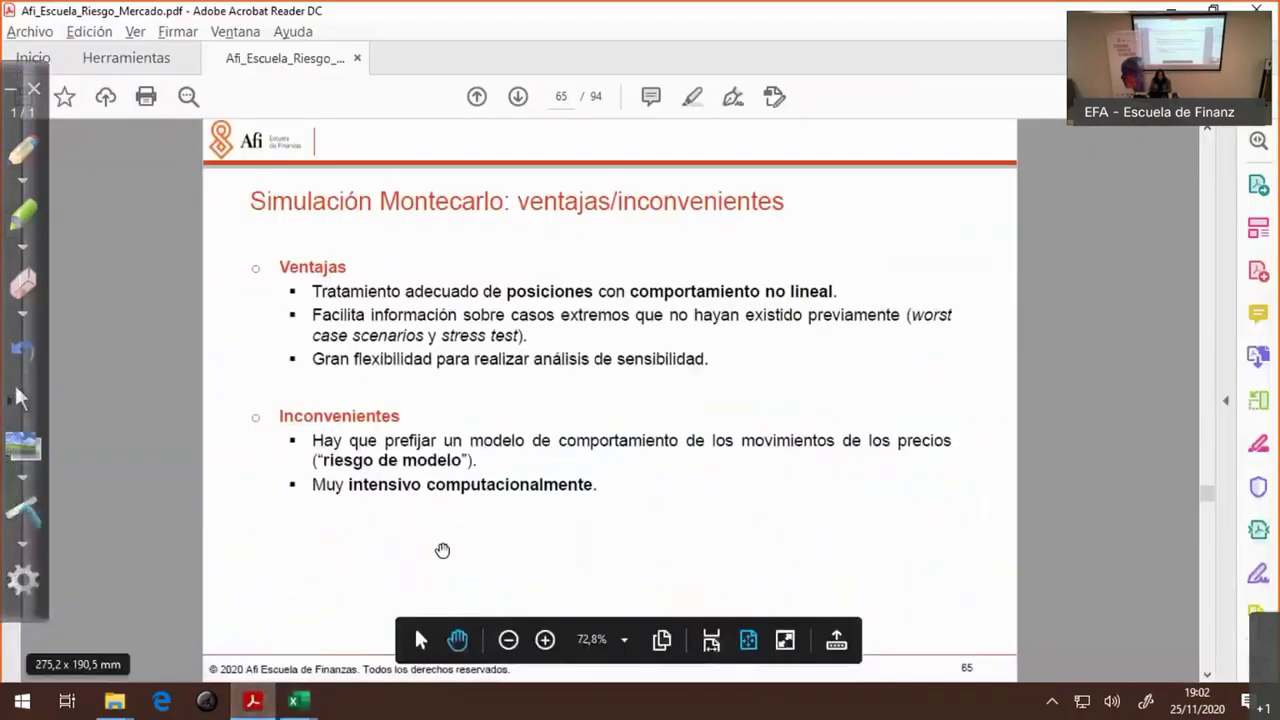
{"action": "scroll", "coordinate": [442, 550], "scroll_direction": "down", "scroll_amount": 1}
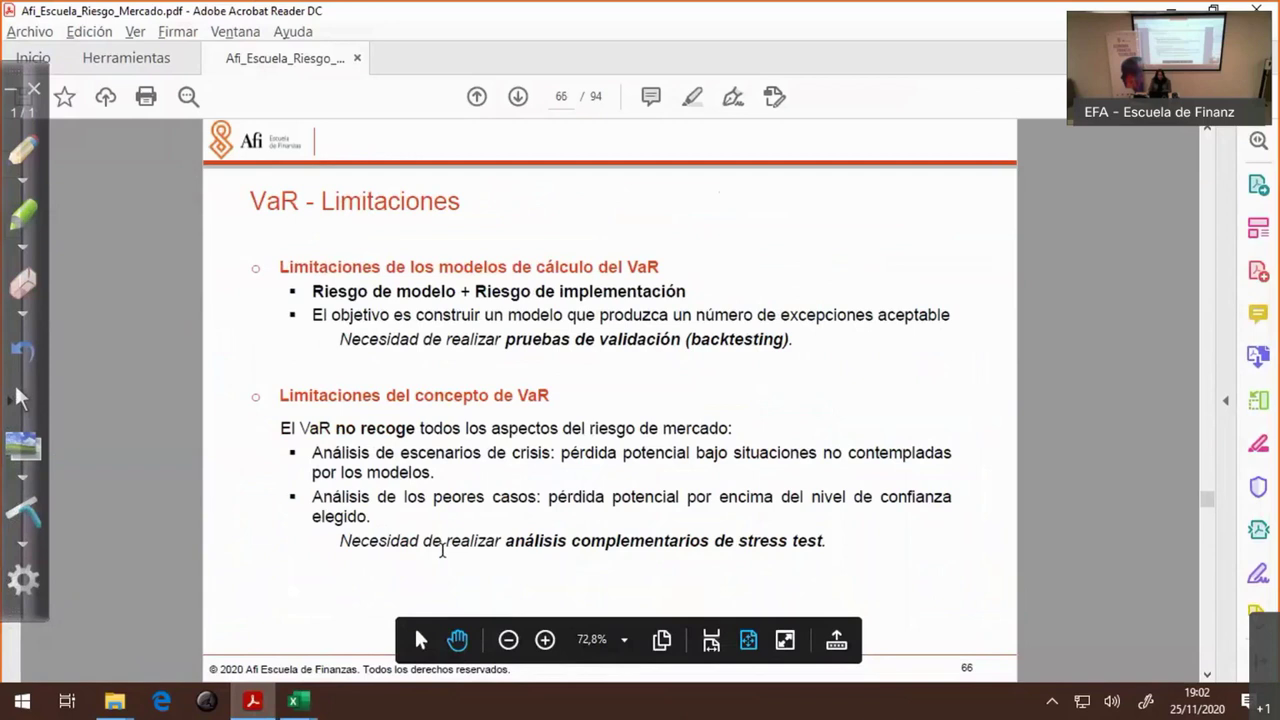